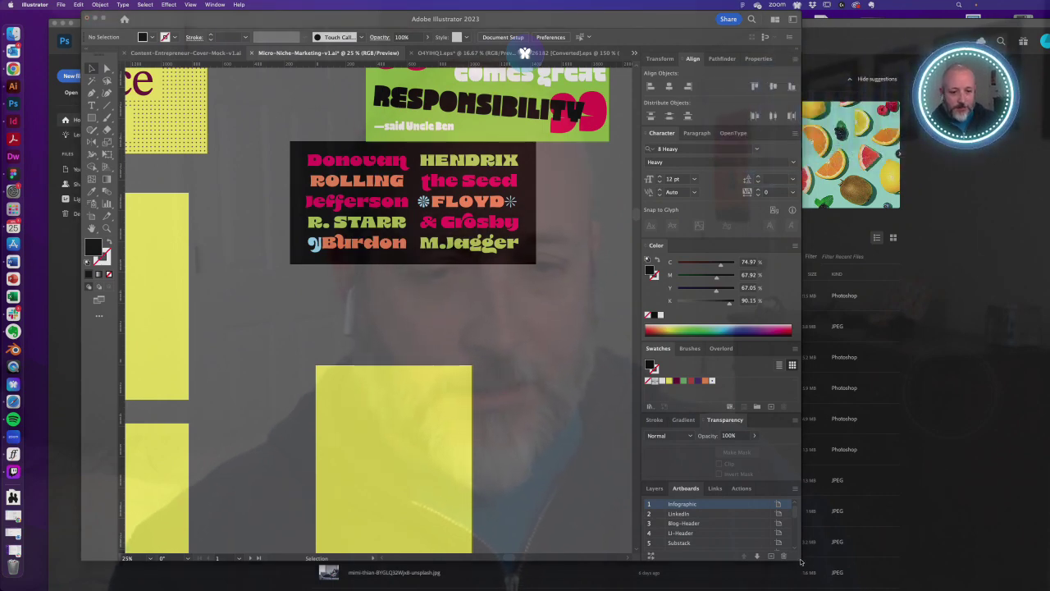
- Enlarge the document window and show the document's layers
drag(801, 561, 932, 574)
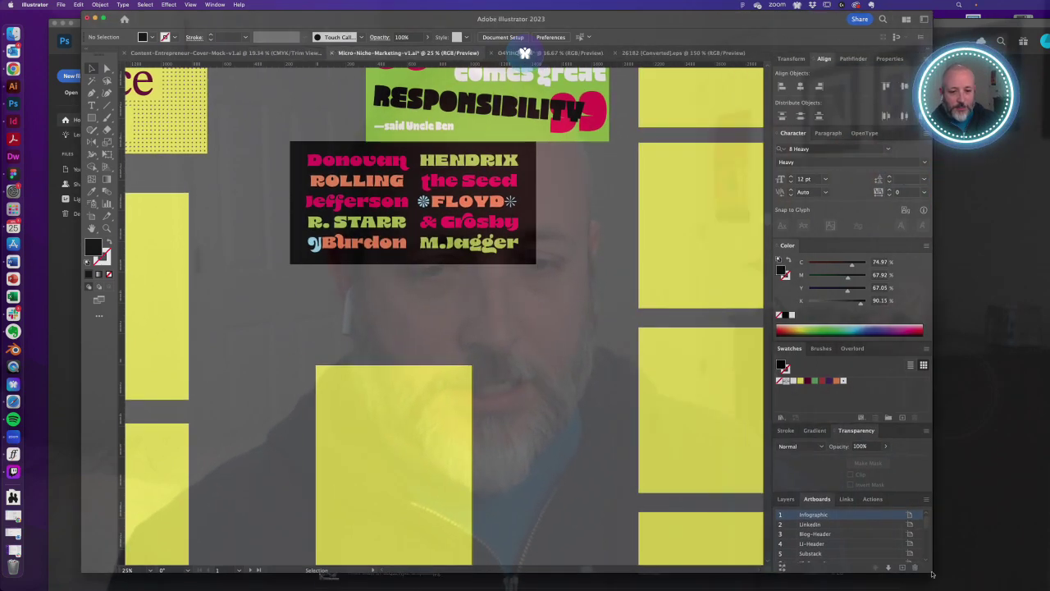
click(786, 499)
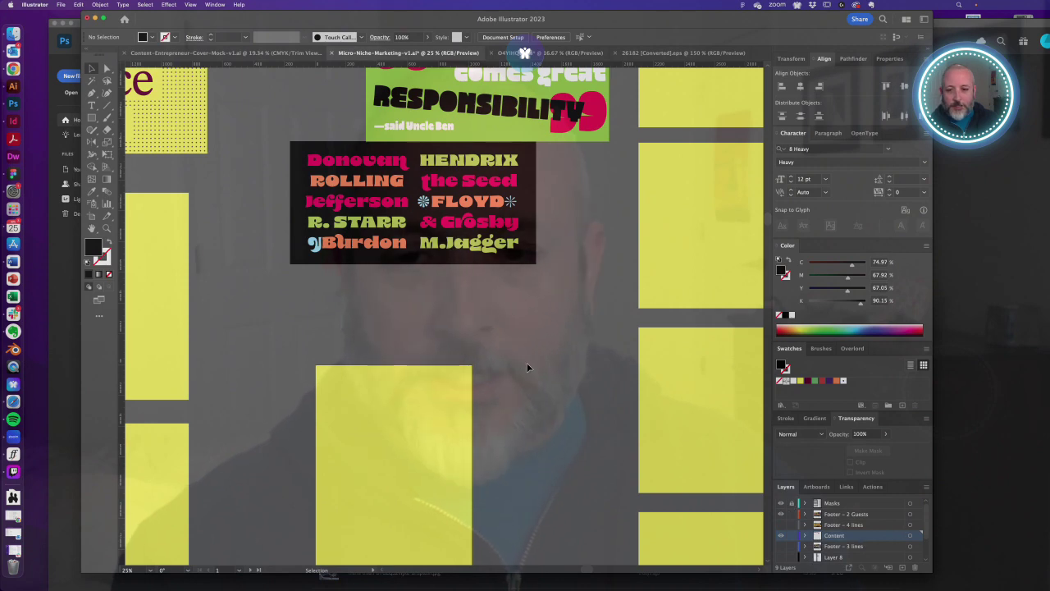
- Add the point text "Micro-Niche" near the top of the blank yellow artboard below the lettering samples
drag(441, 324, 467, 349)
drag(441, 388, 468, 216)
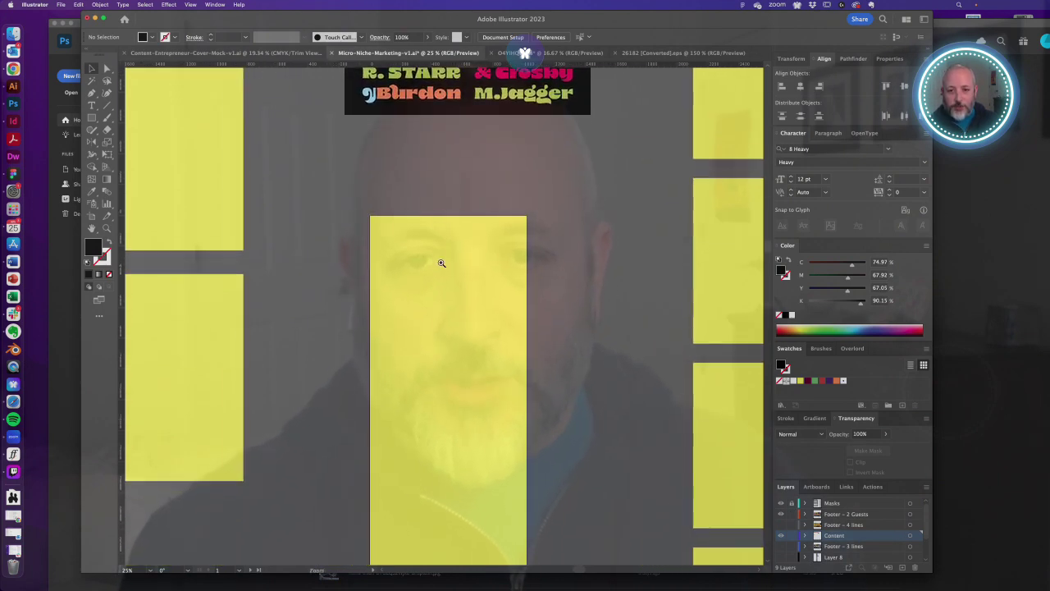
scroll(438, 263, up, 5)
key(t)
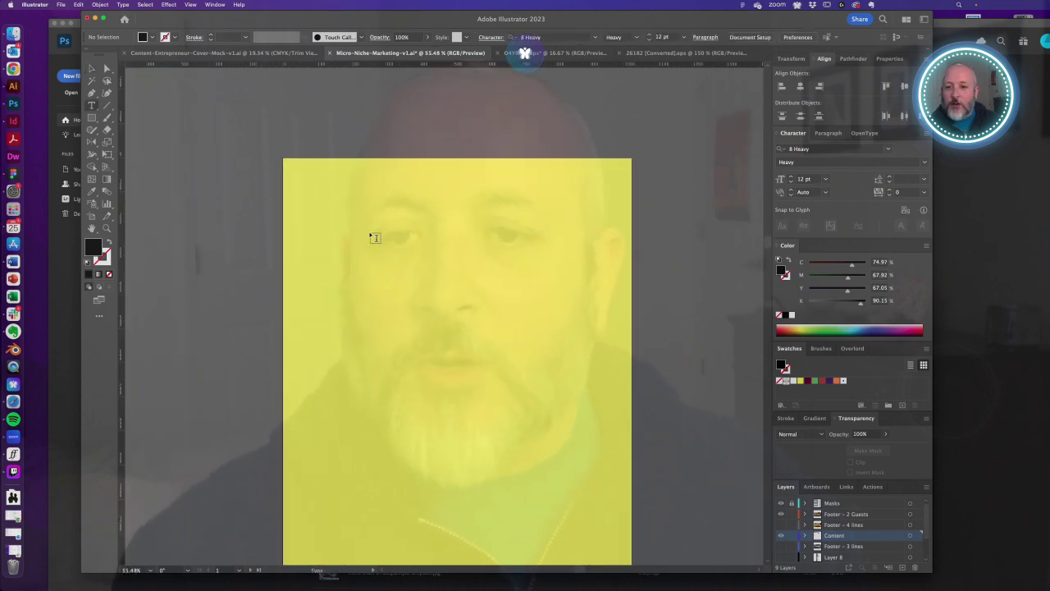
click(356, 242)
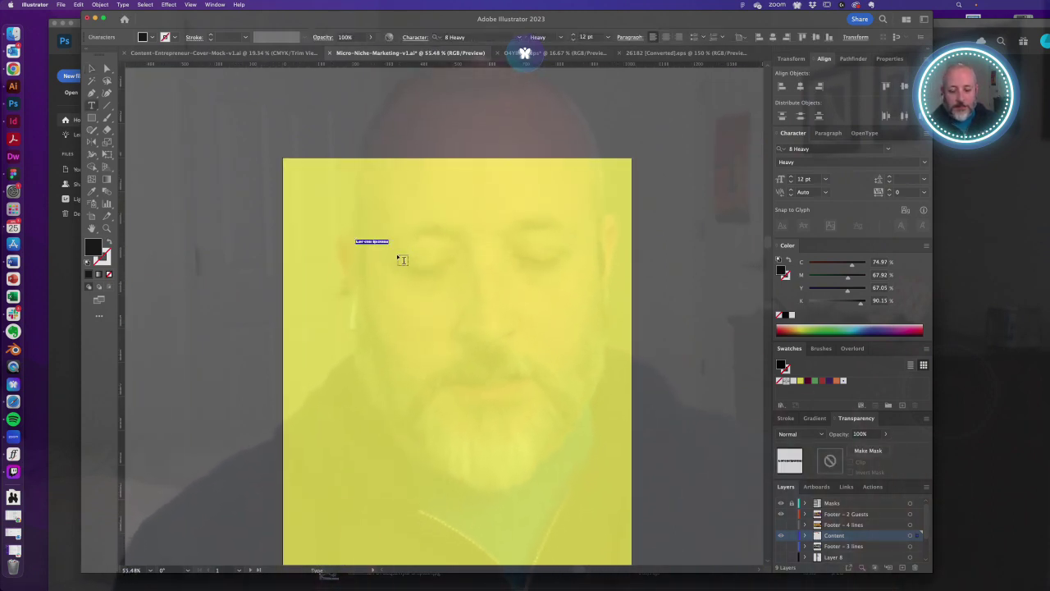
text(micro)
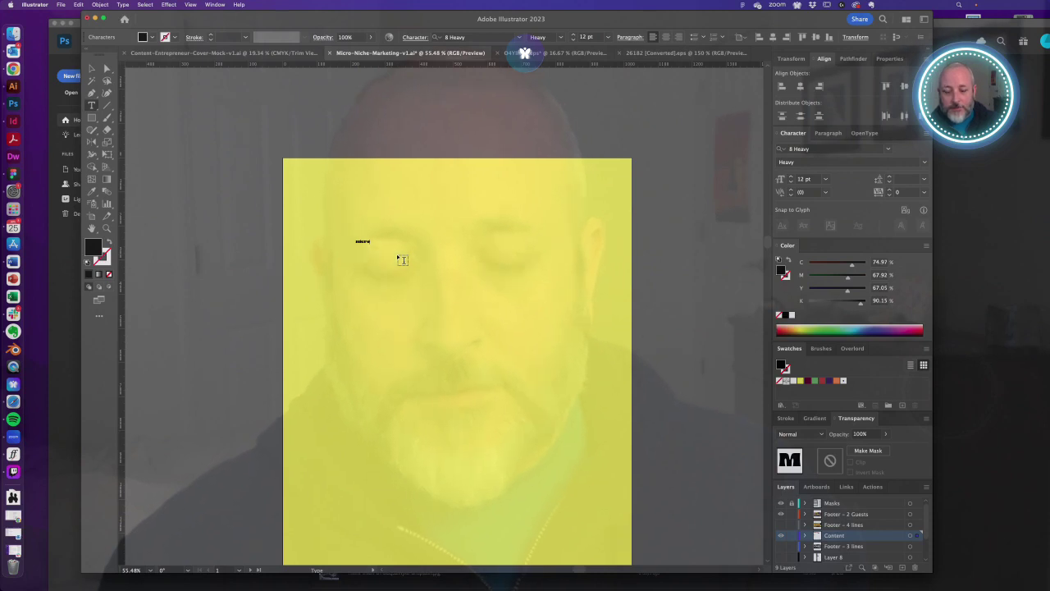
text(-)
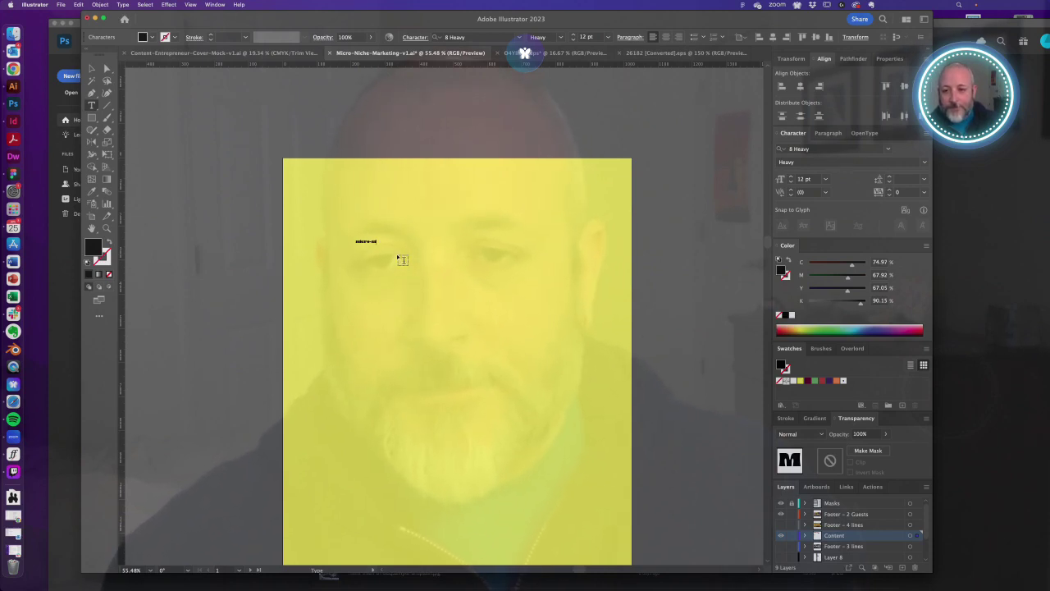
text(niche)
key(Escape)
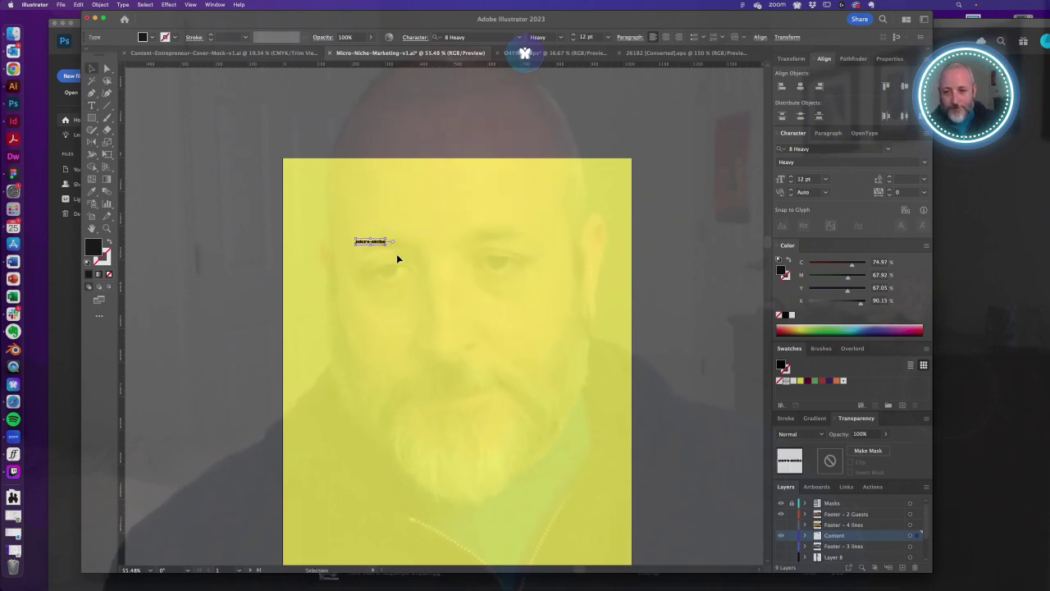
- Enlarge the "Micro-Niche" text to about 73.4 pt and place a copy beneath it reading "Marketing"
drag(385, 244, 533, 310)
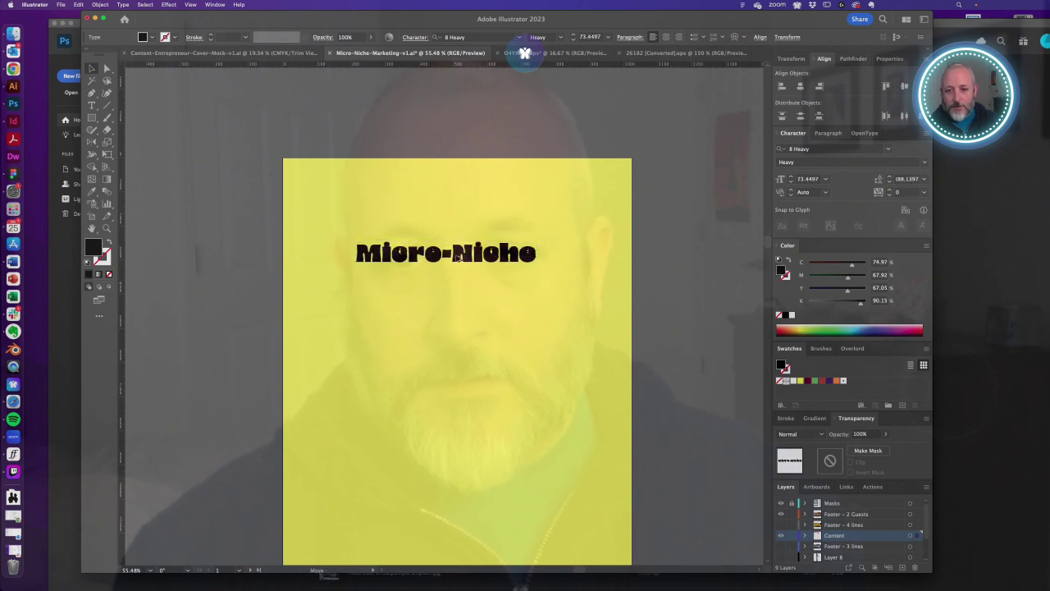
drag(457, 257, 458, 293)
triple_click(456, 293)
text(Marketing)
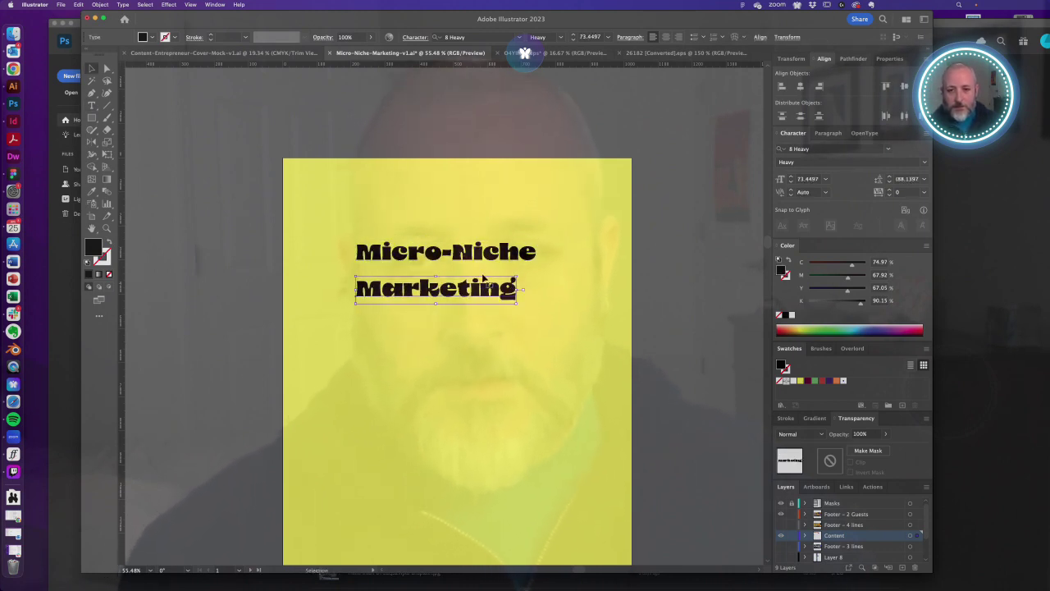
key(Escape)
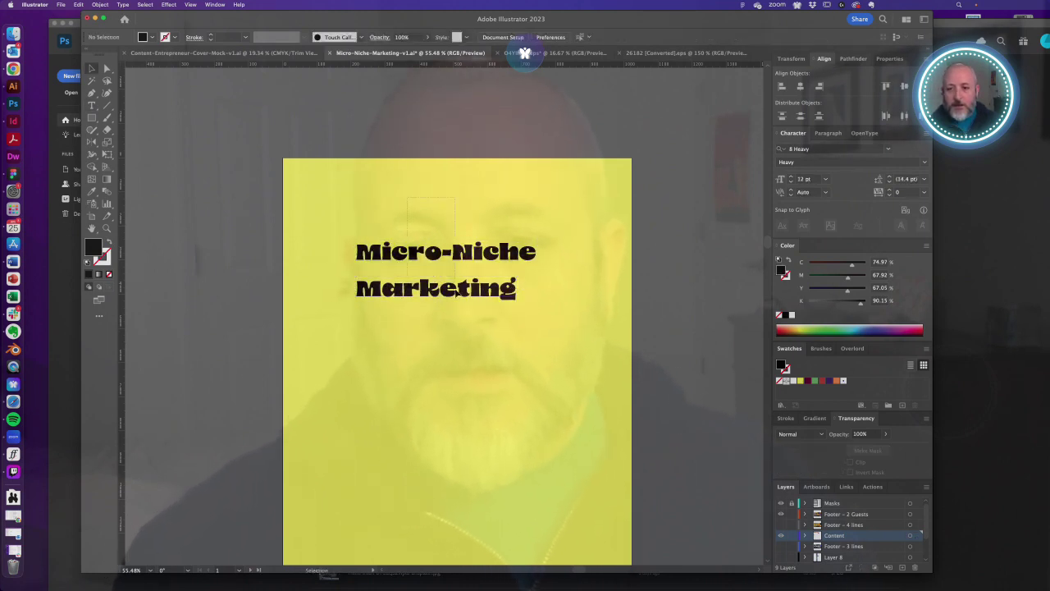
- Center-align the text of both heading lines, group them and center the group horizontally on the artboard
click(666, 37)
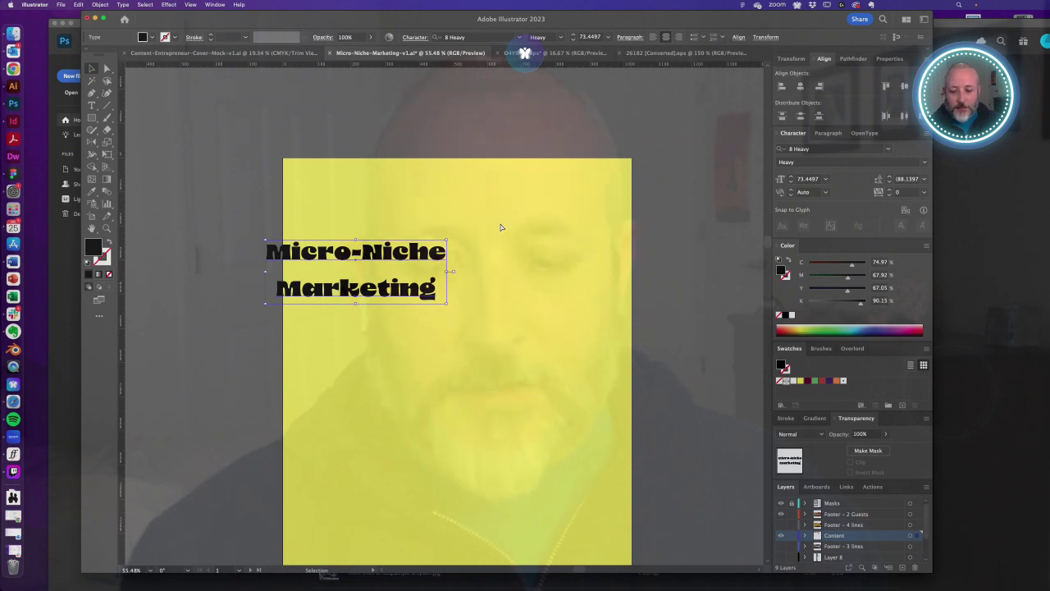
key(a)
key(v)
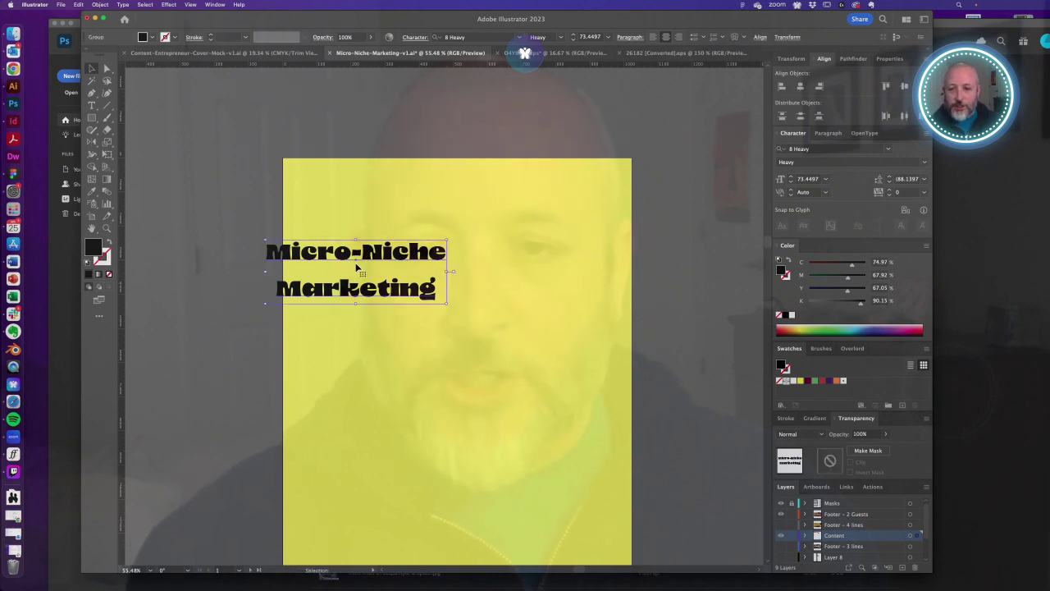
click(800, 86)
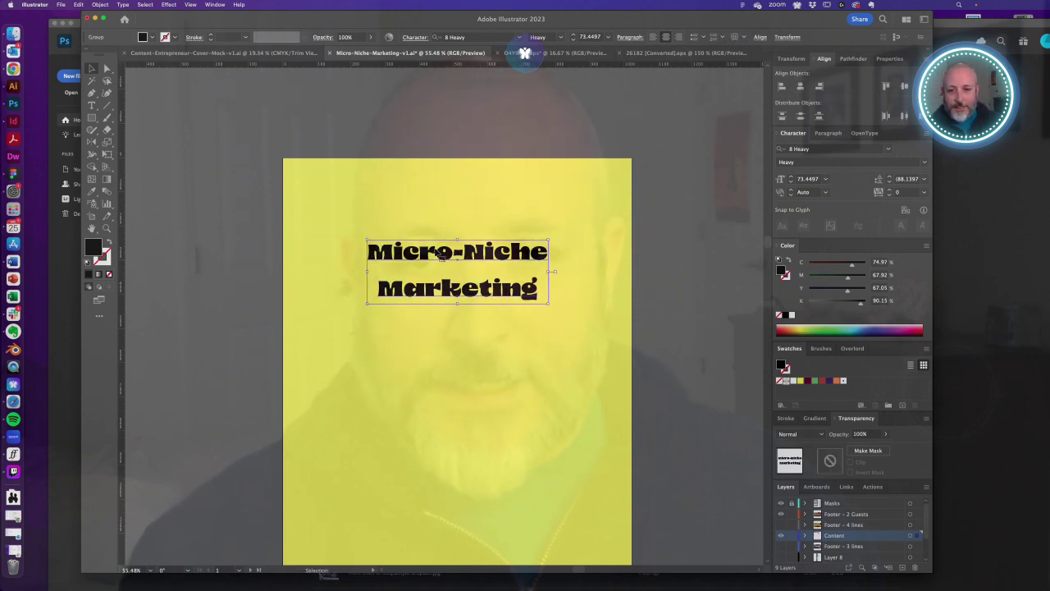
- Scale the heading group to a text size of about 122.5 pt and move "Marketing" closer to "Micro-Niche"
drag(458, 239, 458, 194)
click(471, 334)
key(a)
drag(473, 292, 471, 279)
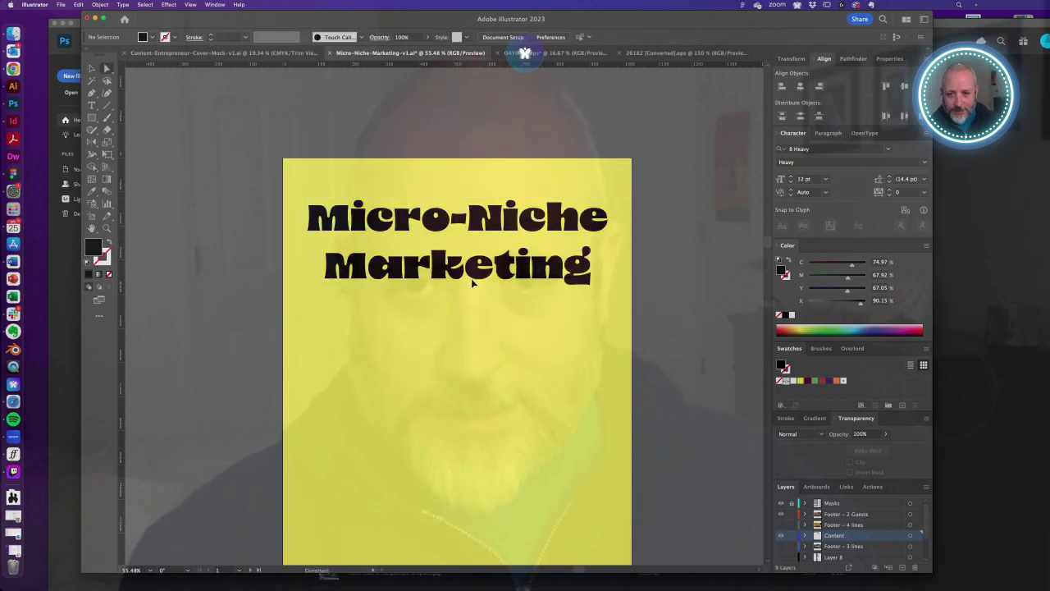
click(505, 335)
key(v)
click(504, 274)
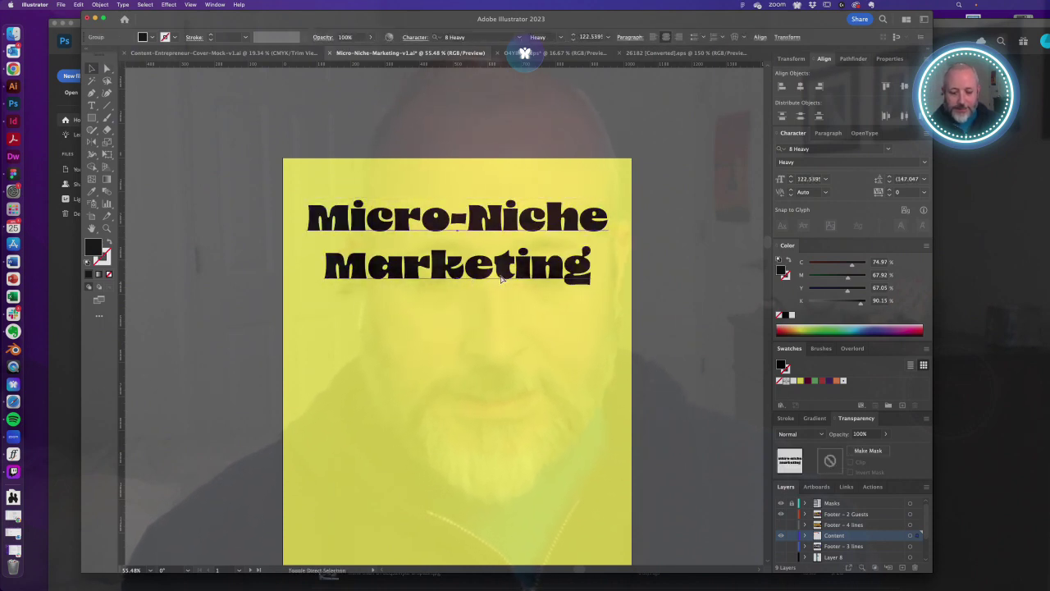
click(505, 338)
- Examine the lettering in the green quote and the black name-list samples above the artboard as style references
drag(455, 231, 472, 324)
key(a)
key(super+minus)
key(super+minus)
drag(448, 102, 419, 484)
drag(514, 153, 456, 356)
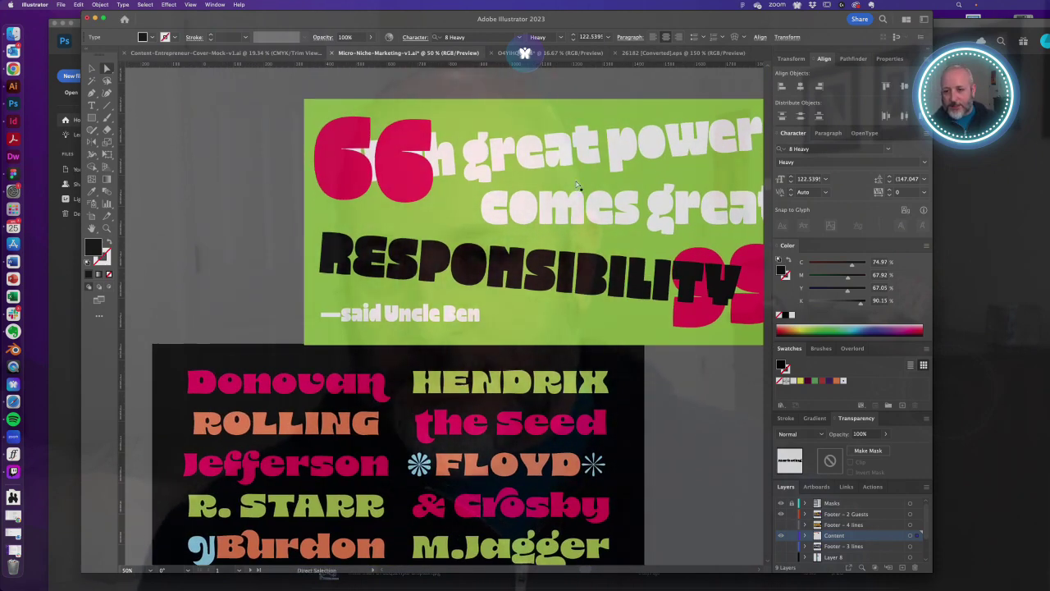
mouse_move(520, 310)
mouse_down()
mouse_move(527, 178)
mouse_move(515, 305)
mouse_up()
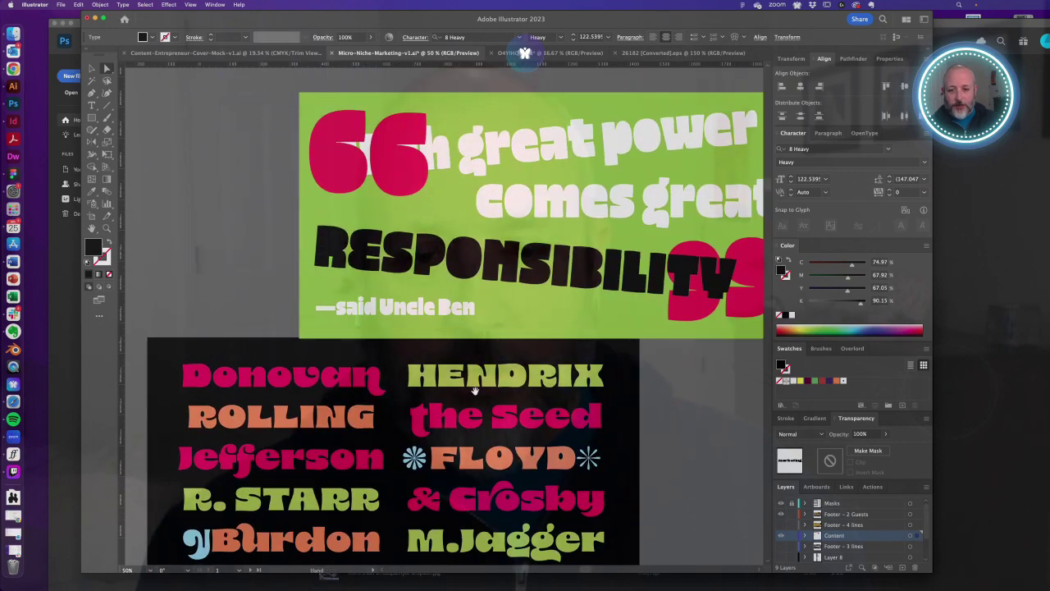
drag(475, 391, 512, 162)
click(462, 240)
mouse_move(463, 448)
mouse_down()
mouse_move(466, 220)
mouse_move(485, 227)
mouse_move(496, 193)
mouse_move(506, 89)
mouse_up()
drag(390, 278, 450, 338)
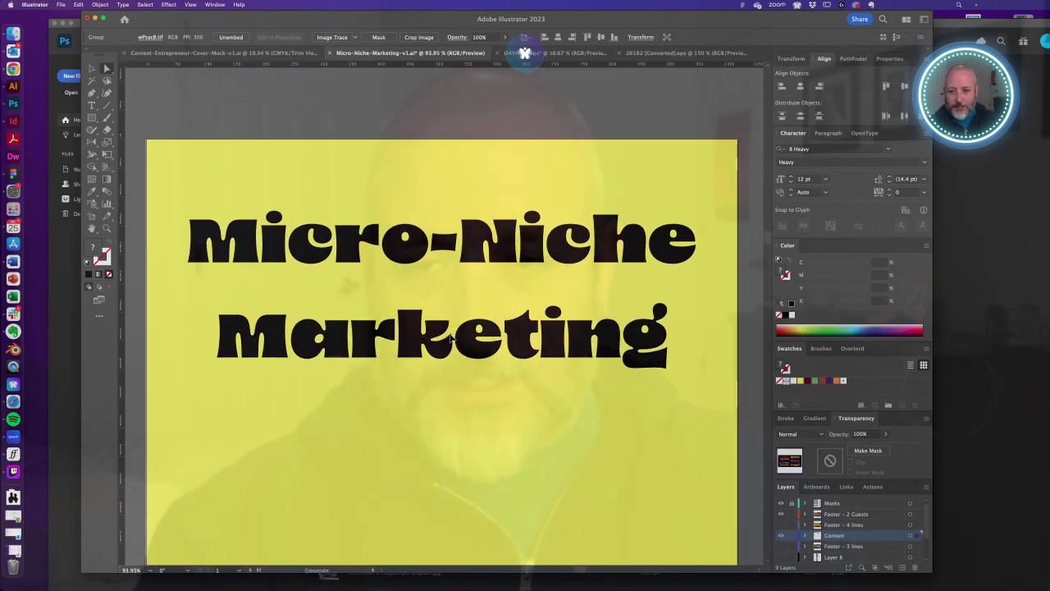
- Convert both lines of the "Micro-Niche Marketing" heading to outlines and deselect them
click(447, 338)
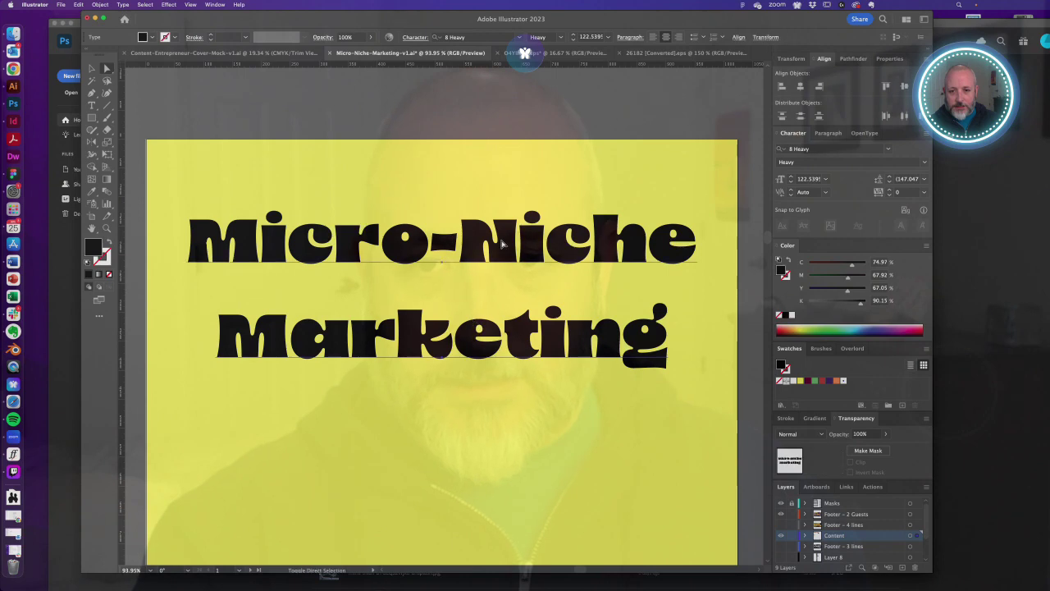
click(503, 244)
key(super+shift+a)
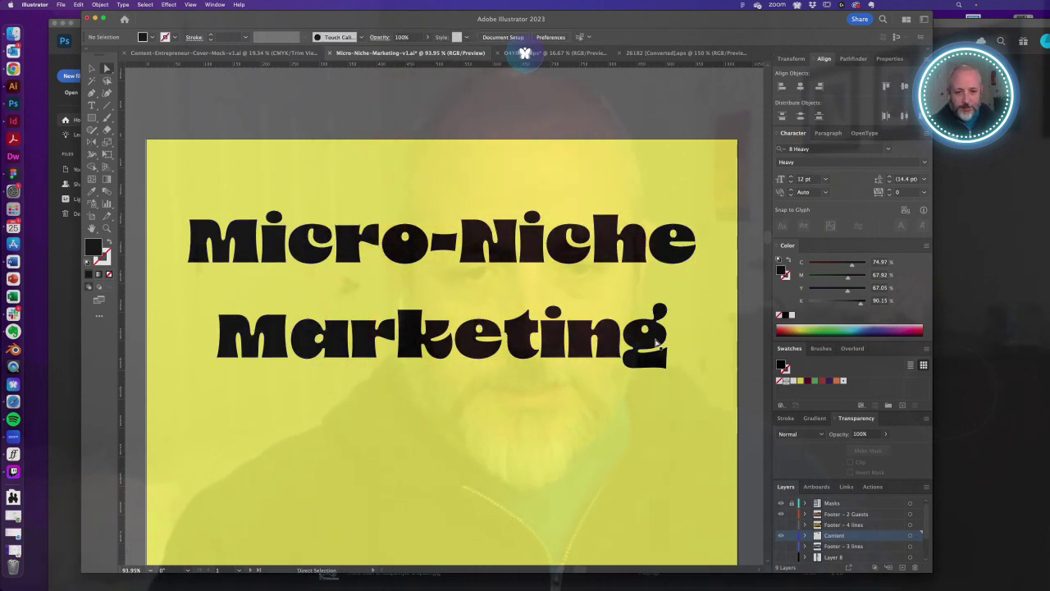
- Stagger the letters r, k, e, t, i, n and g of "Marketing" up and down, and tilt the k slightly counterclockwise
click(608, 339)
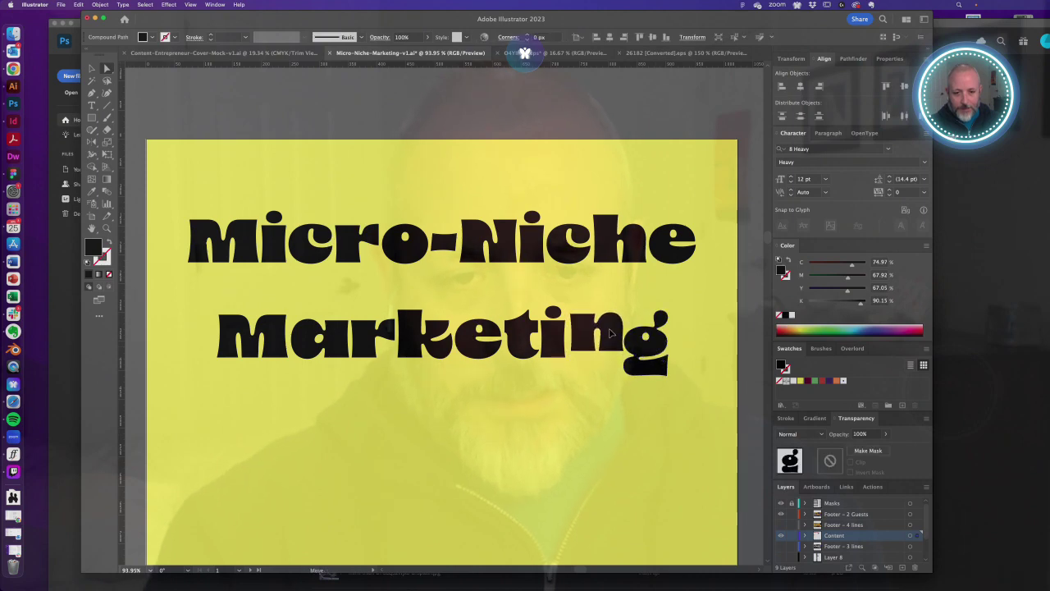
click(477, 325)
click(433, 342)
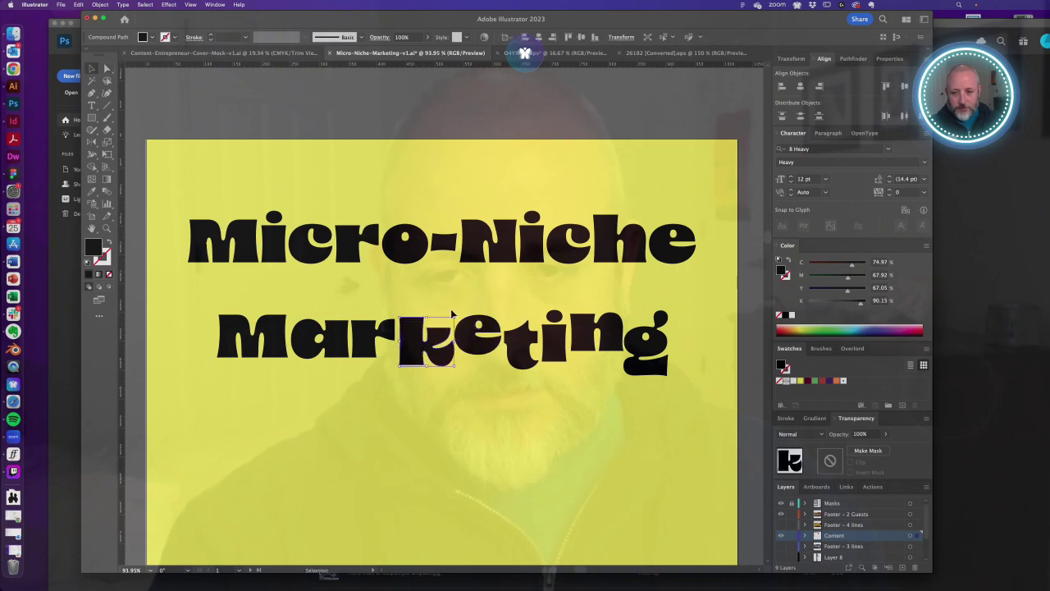
key(a)
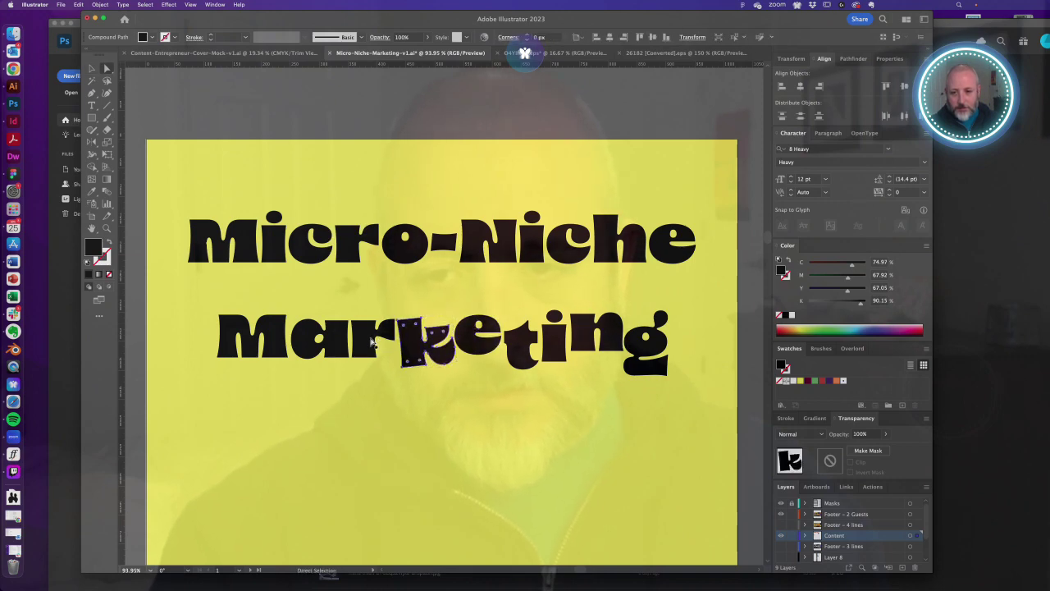
key(v)
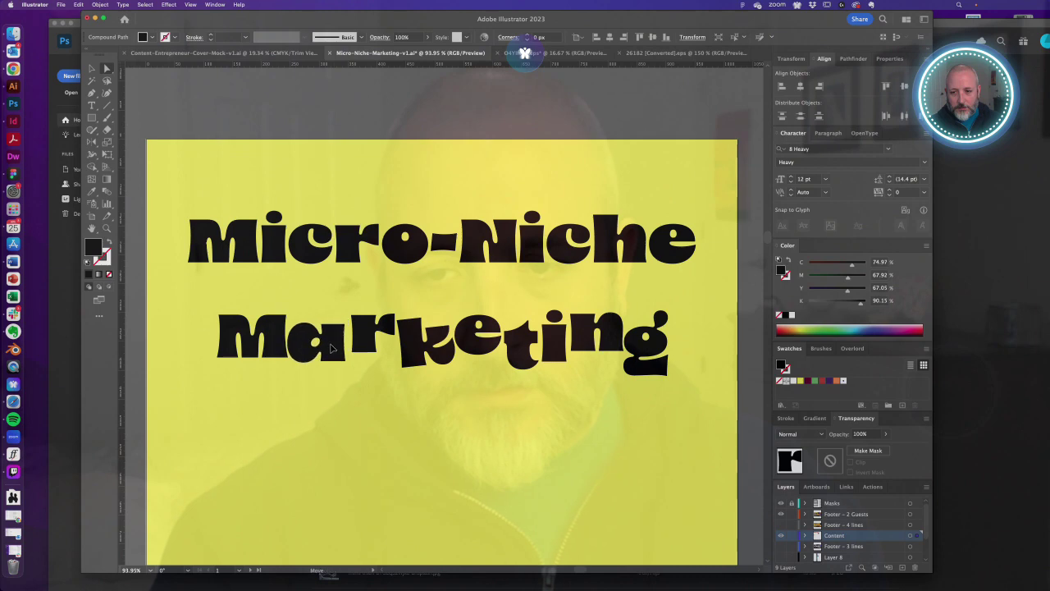
- Lower the letter a of "Marketing" slightly and tilt it counterclockwise
click(332, 343)
click(348, 324)
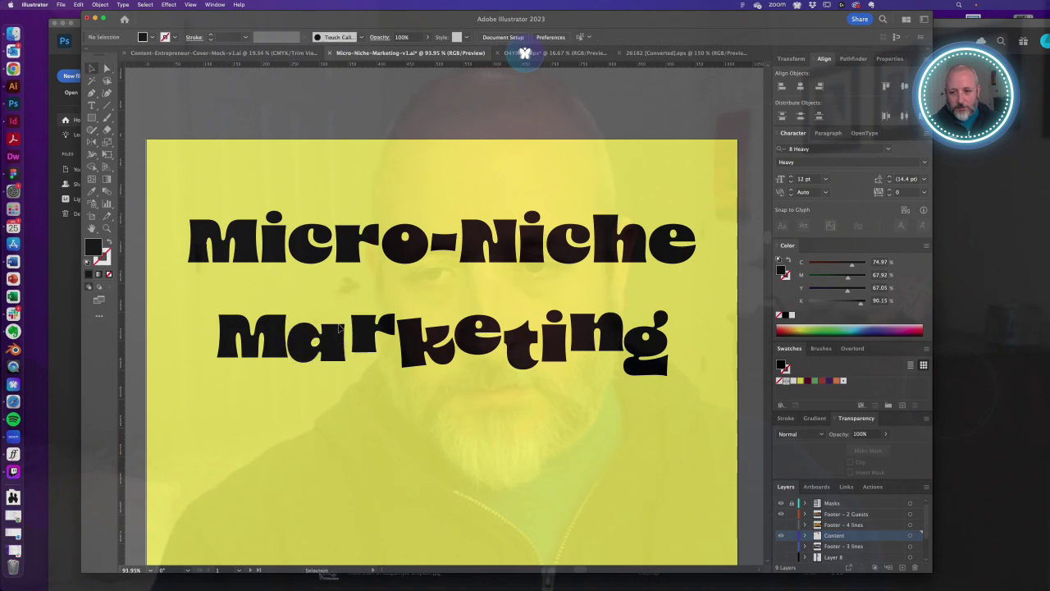
key(shift+super+g)
click(355, 286)
click(338, 341)
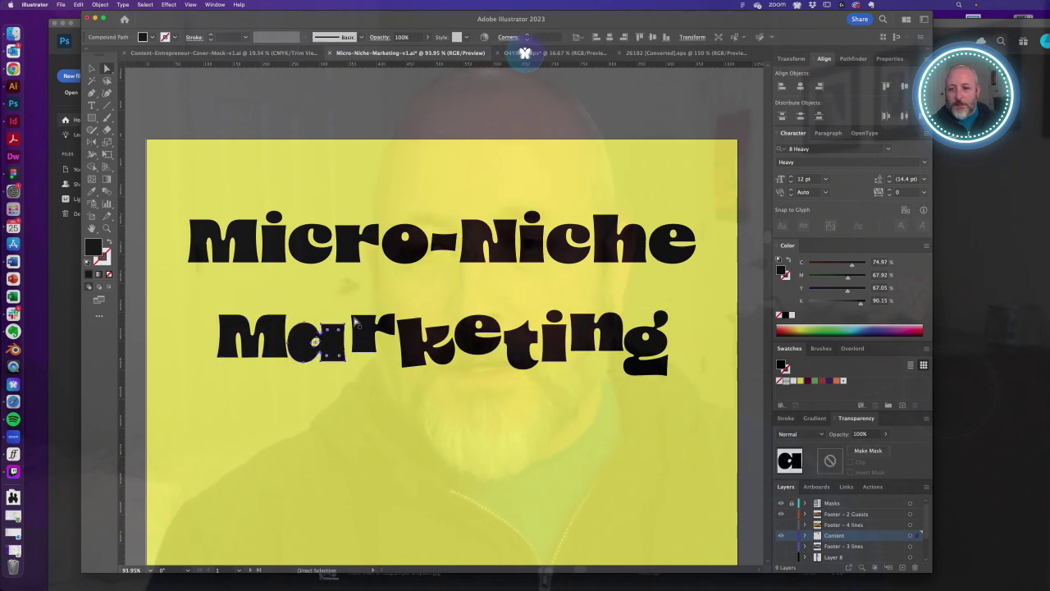
key(a)
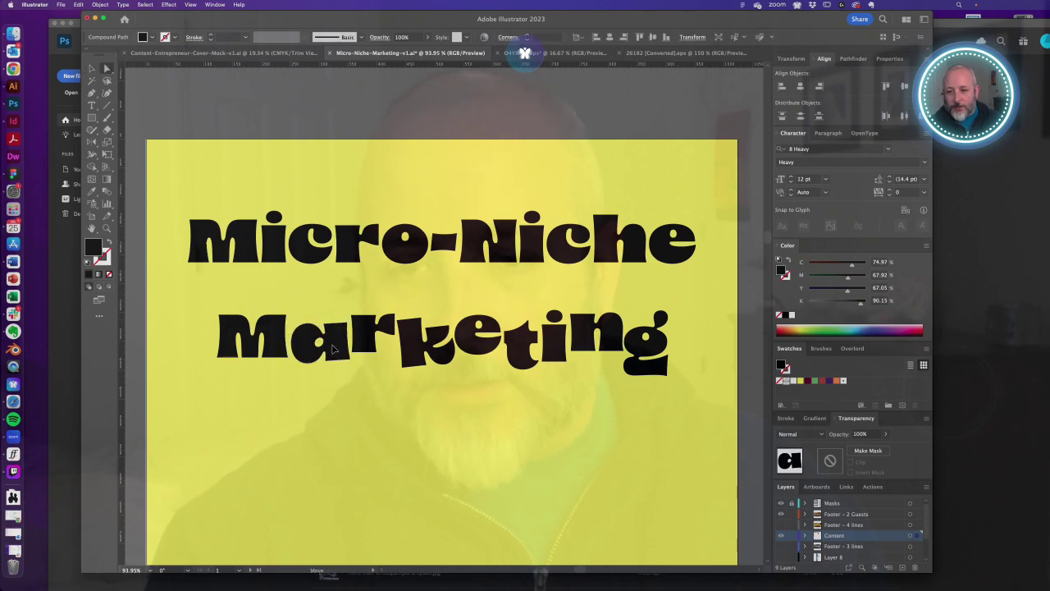
- Enlarge the M of "Marketing" so it extends farther left and below the neighbouring letters
click(275, 330)
key(v)
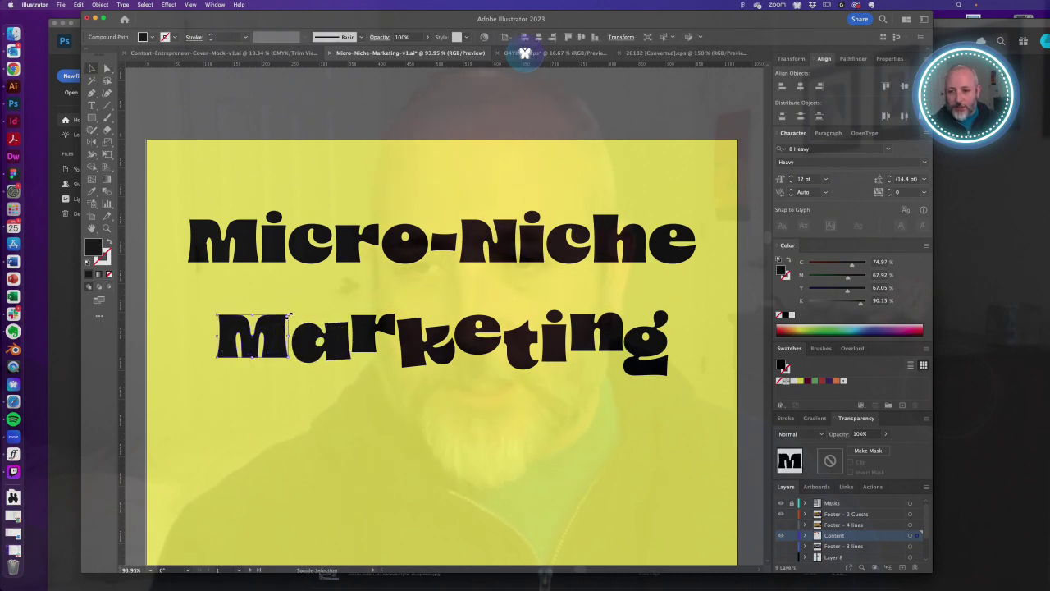
drag(288, 315, 274, 332)
key(a)
click(402, 286)
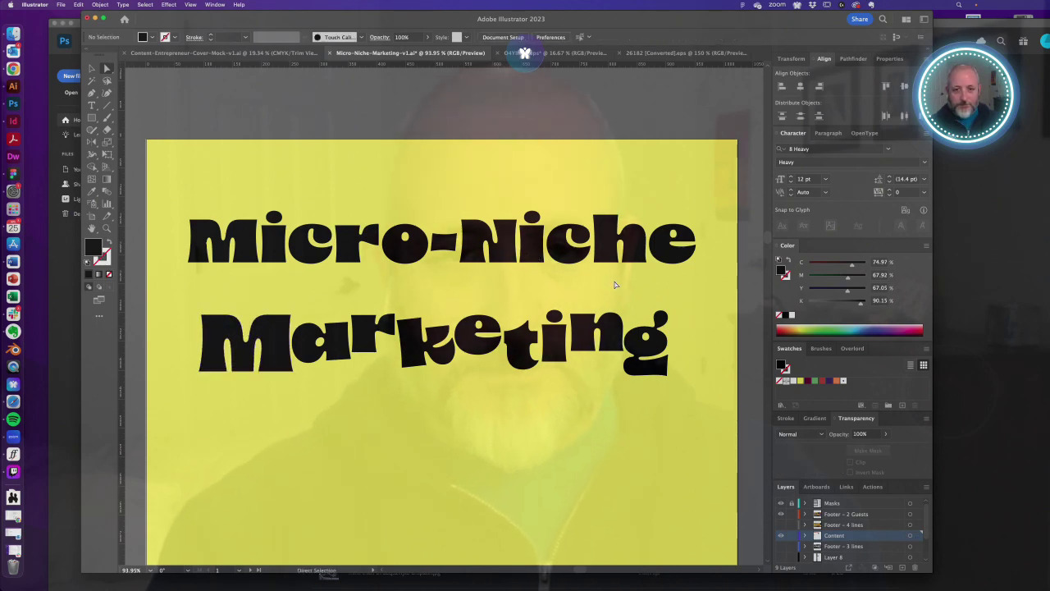
- Move the outlined "-Niche" letters slightly right and down, and rotate them counterclockwise so they slope upward
click(493, 254)
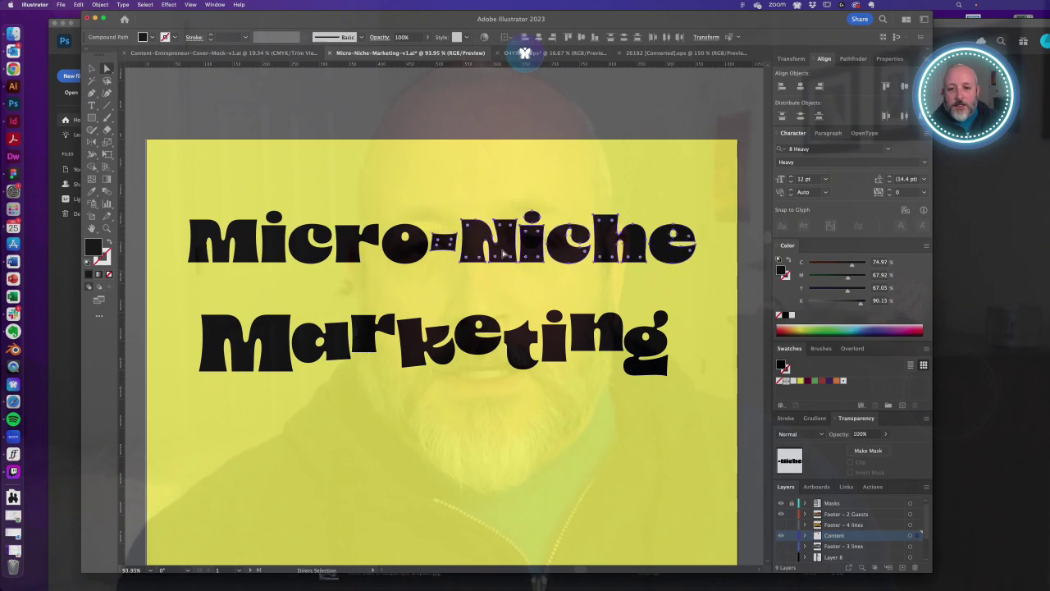
drag(504, 253, 513, 261)
key(v)
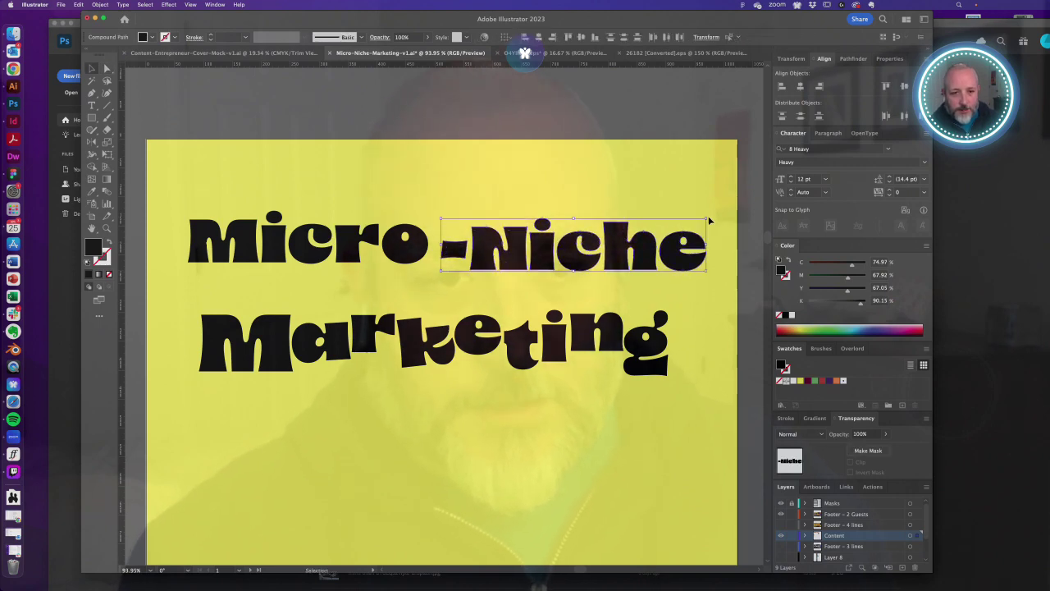
drag(710, 215, 711, 206)
- Cut the "-Niche" letters out of the heading and paste them in front at the same position
key(a)
key(v)
key(super+x)
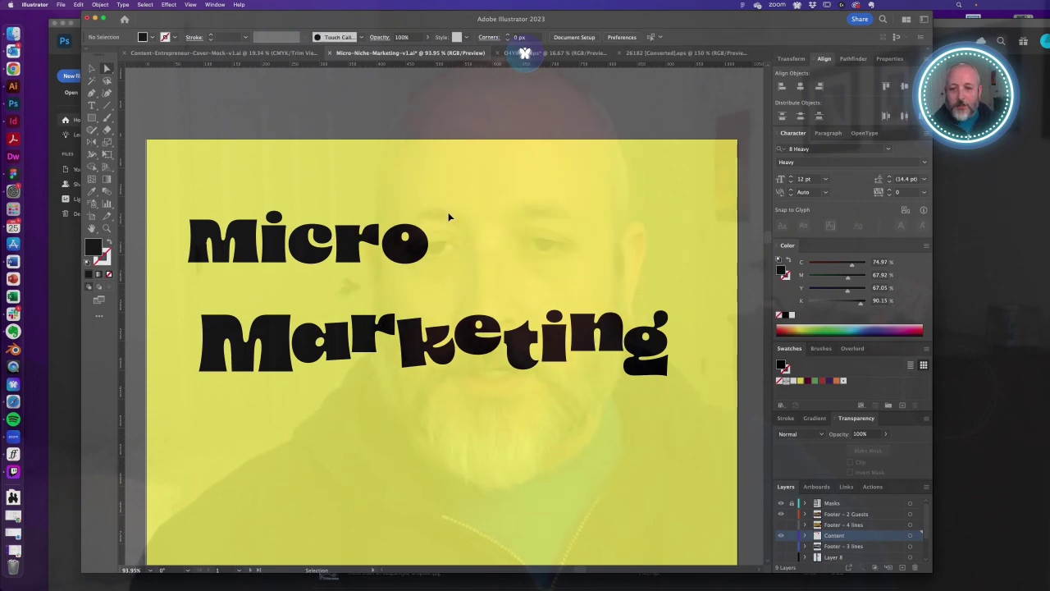
key(super+f)
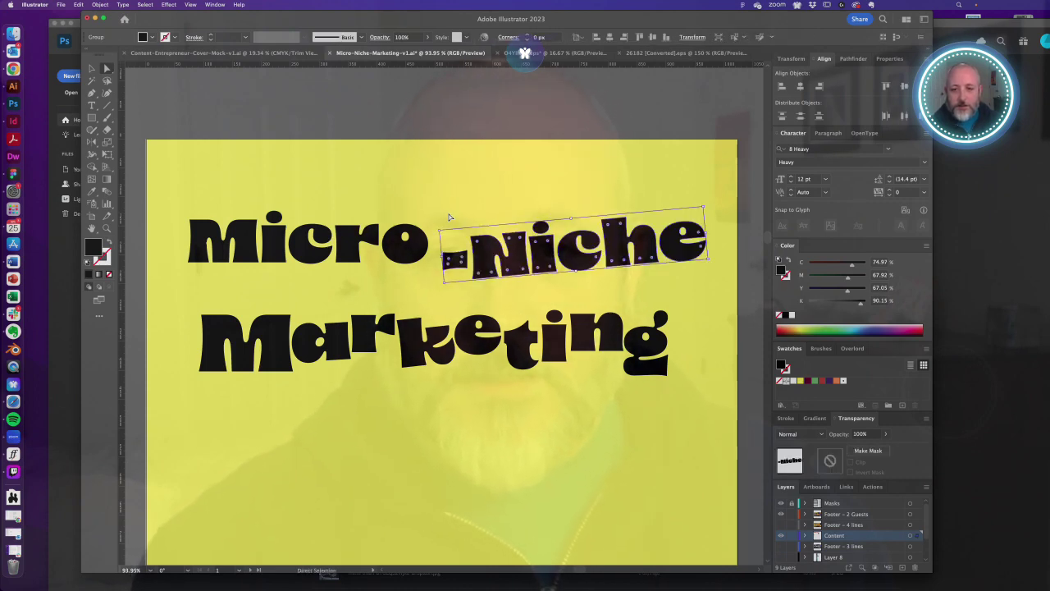
click(410, 212)
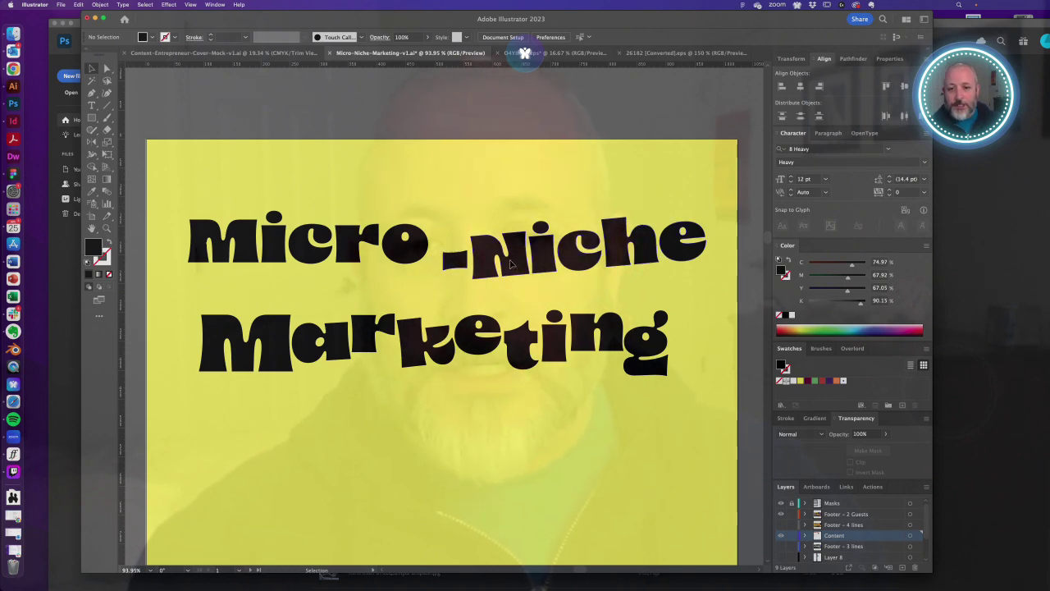
- Rotate the "Micro" letters clockwise and move them right and down so the o meets the hyphen of "-Niche"
click(502, 234)
click(448, 192)
click(402, 251)
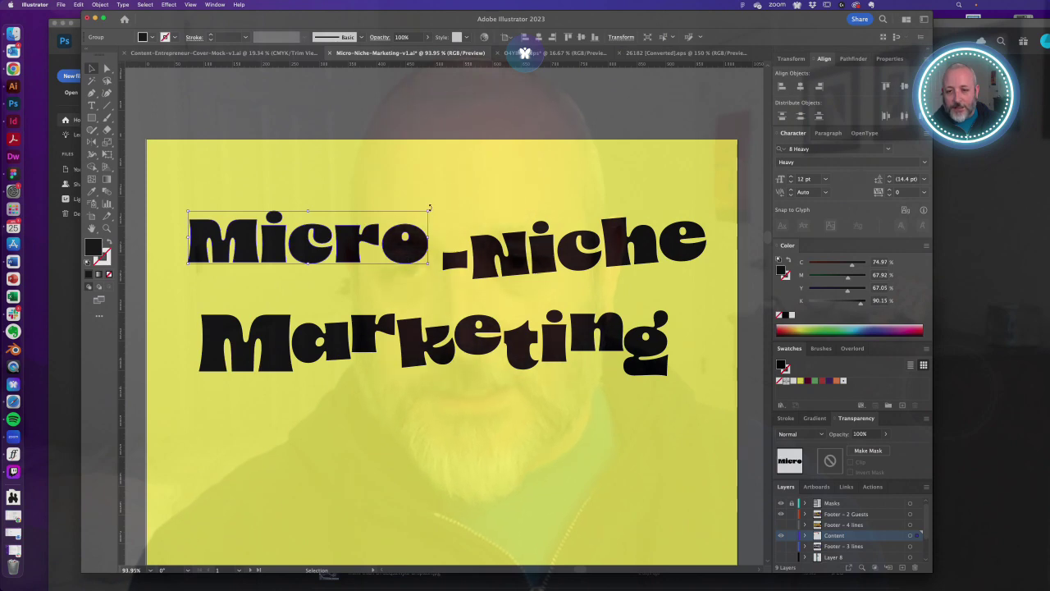
mouse_move(430, 210)
mouse_down()
mouse_move(430, 198)
mouse_move(433, 225)
mouse_up()
key(a)
drag(396, 265, 413, 284)
click(481, 410)
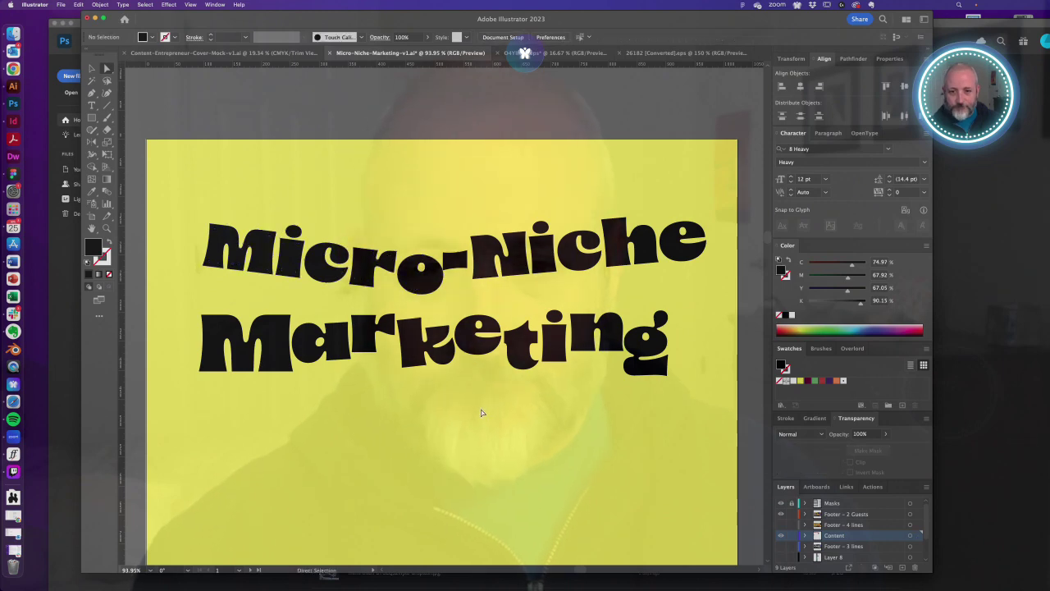
- Stack the heading on three lines, with "Micro" moved up and "-Niche" shifted left between it and "Marketing"
key(z)
drag(327, 211, 450, 273)
key(ctrl+0)
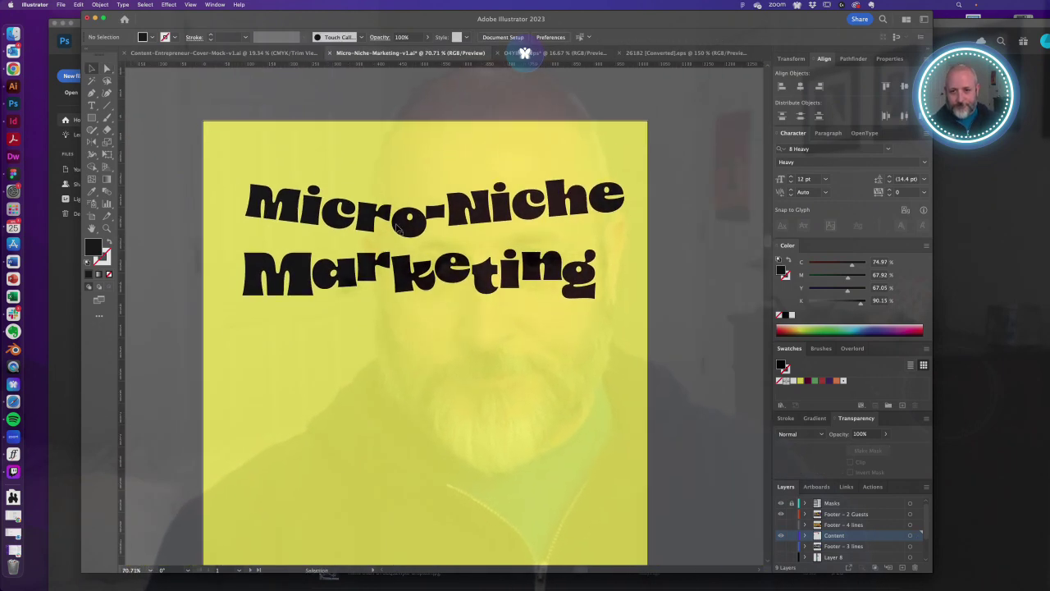
drag(403, 230, 386, 216)
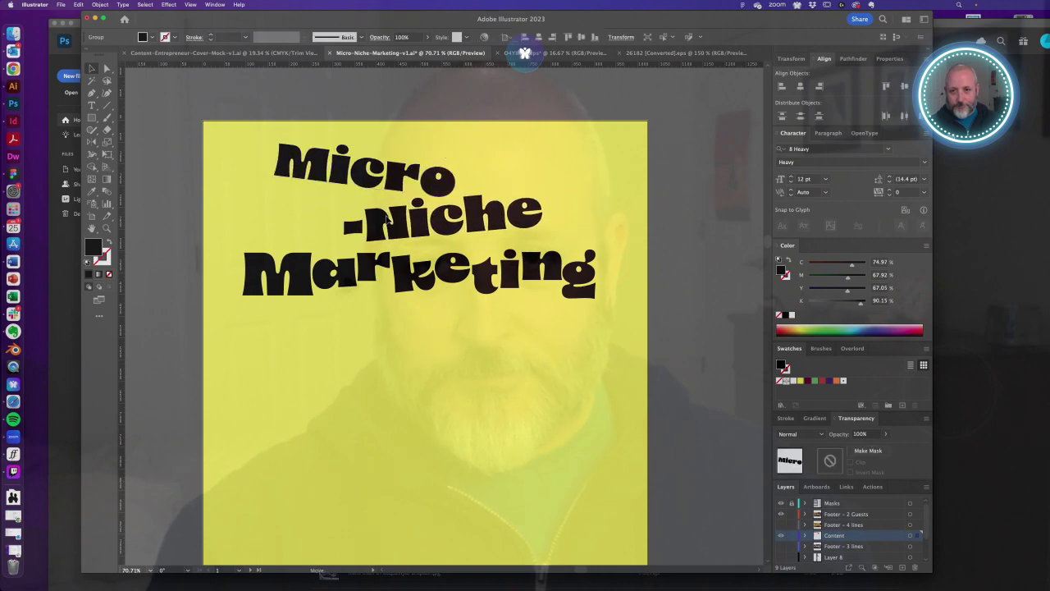
- Rotate "Micro" slightly counterclockwise to flatten its slope, and nudge "Marketing" slightly to the right
click(417, 181)
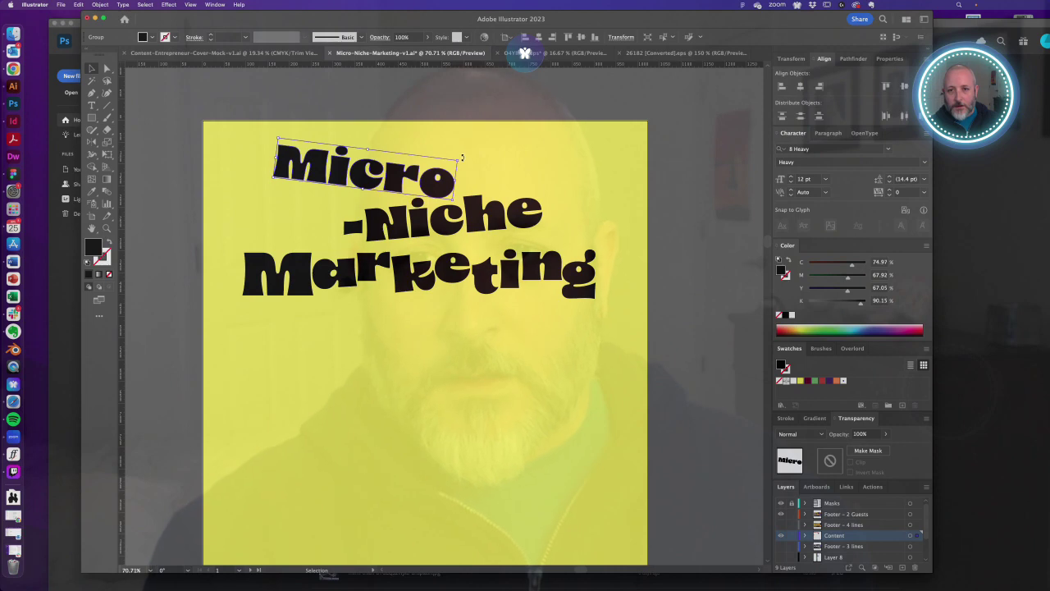
drag(462, 157, 460, 151)
click(448, 179)
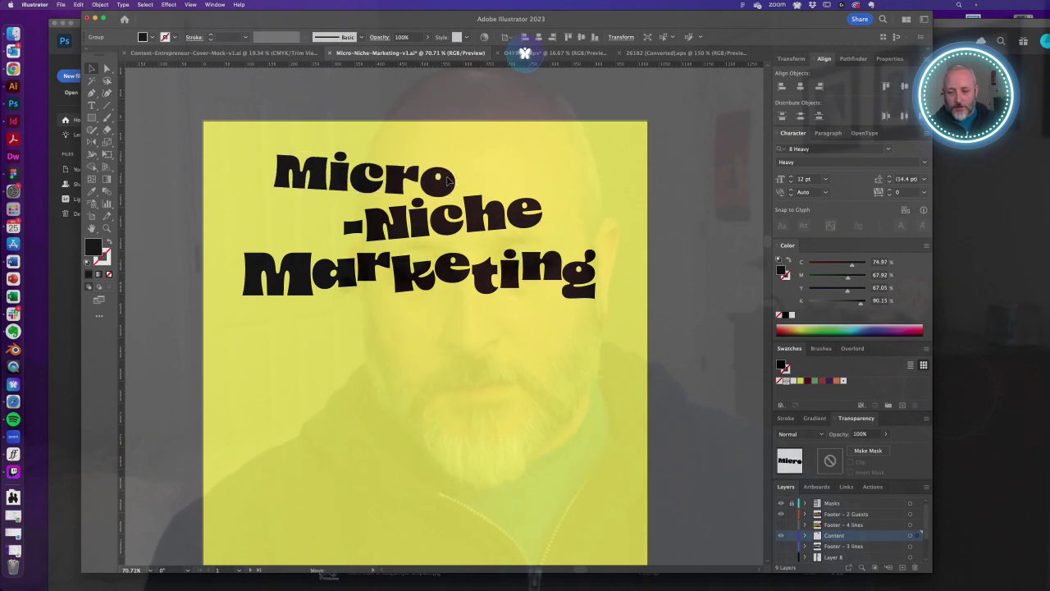
drag(413, 274, 385, 331)
click(385, 332)
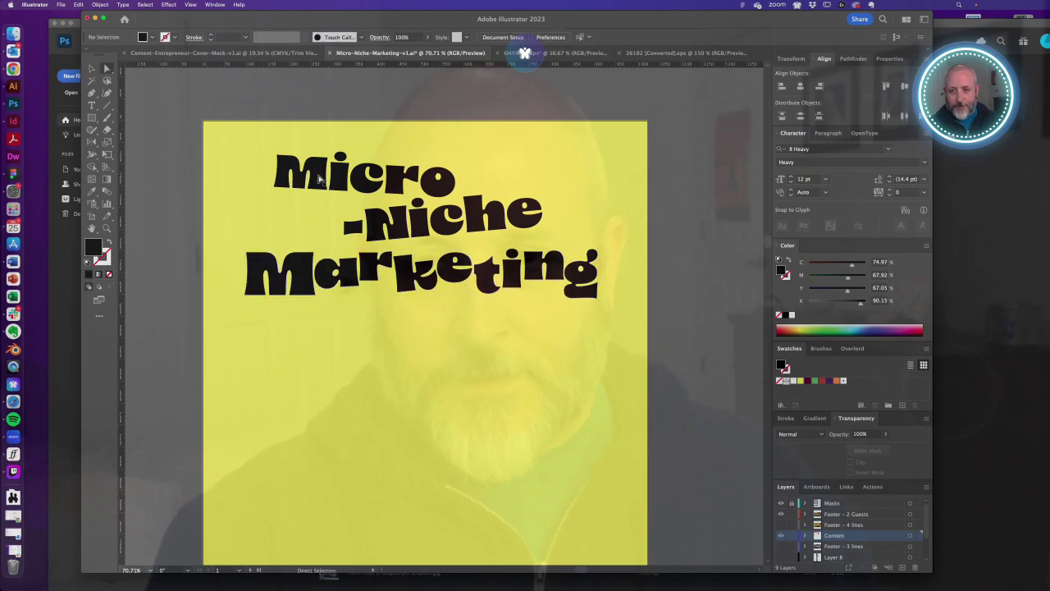
- Enlarge the M of "Micro" so it extends farther left and below the neighbouring letters
click(318, 181)
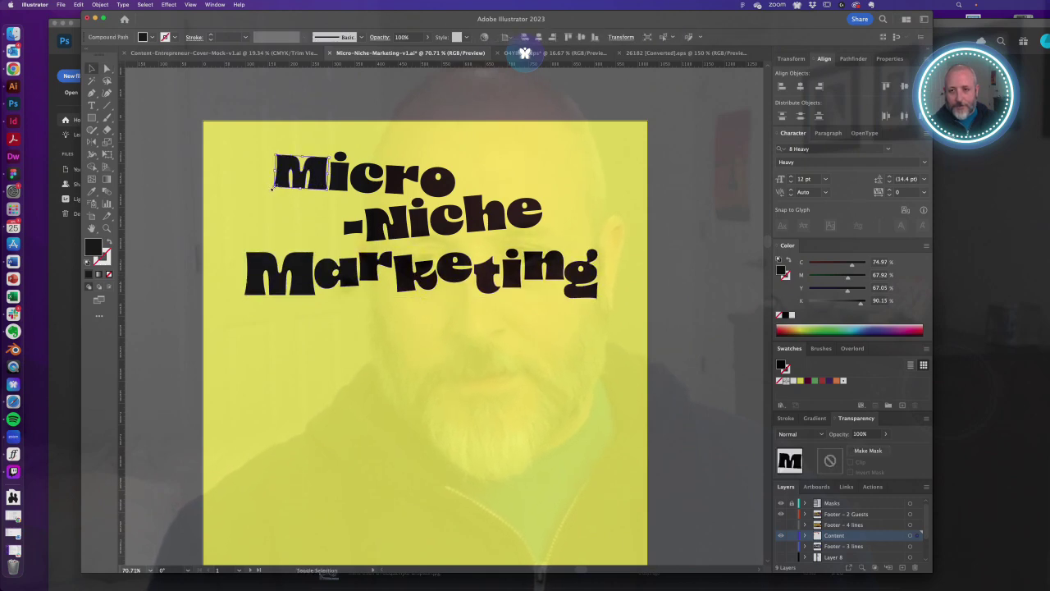
drag(273, 187, 312, 179)
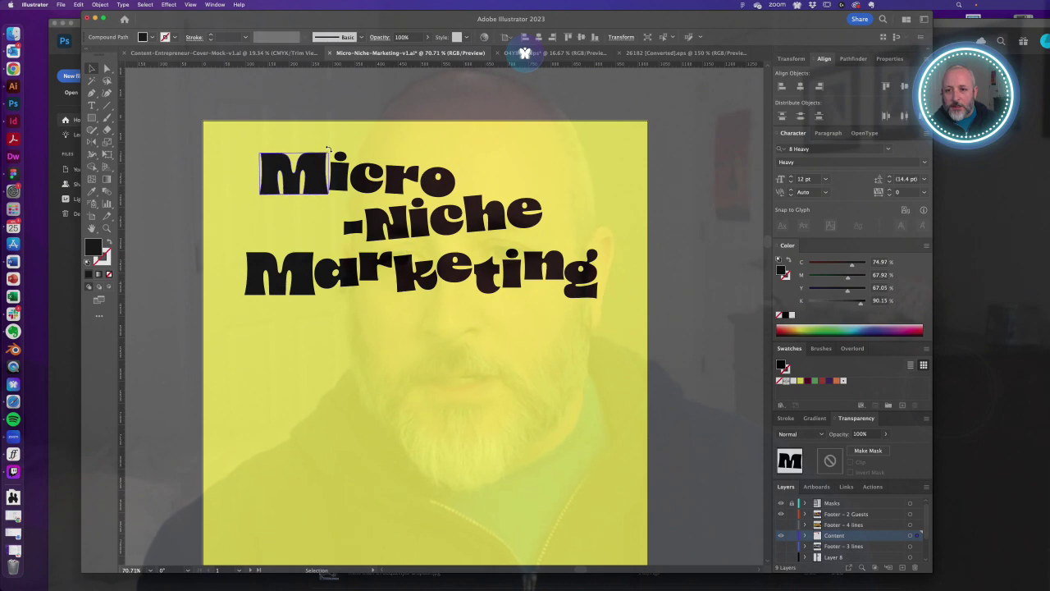
click(402, 134)
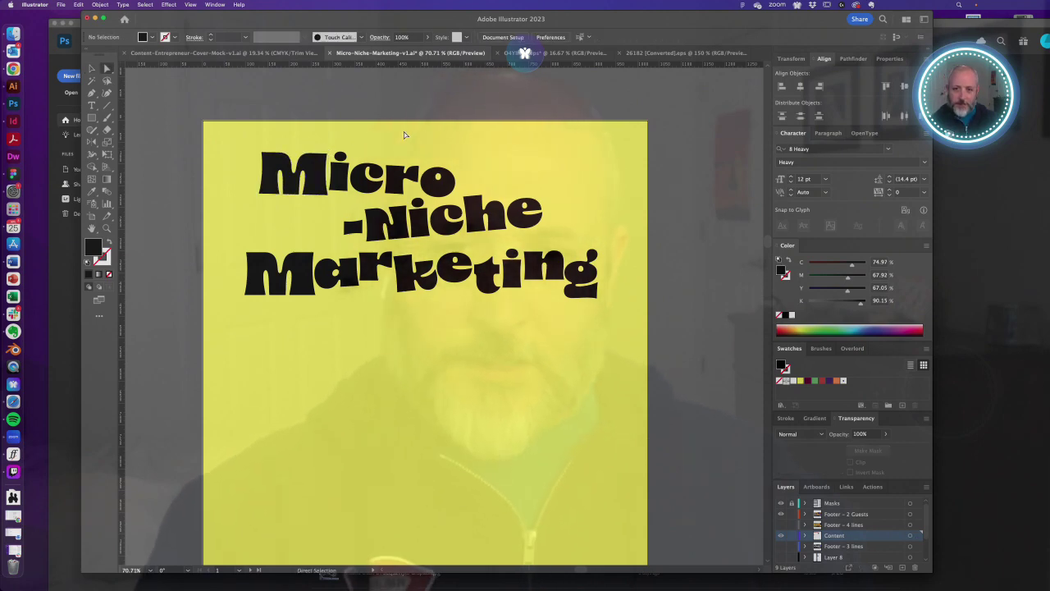
- Raise the o of "Micro" slightly and make small staggering adjustments to the individual letters of "-Niche"
key(a)
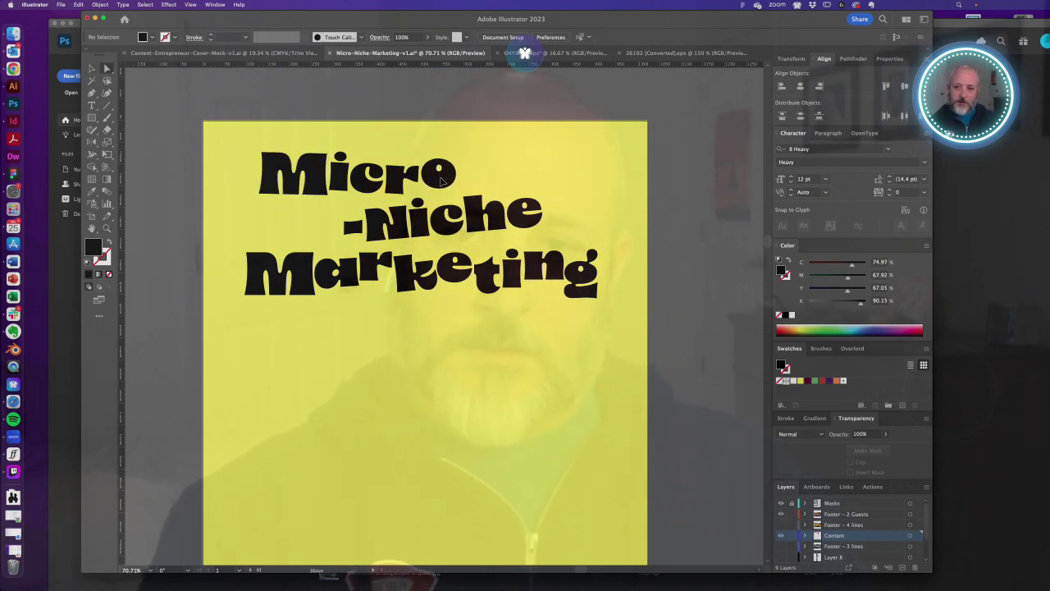
click(439, 176)
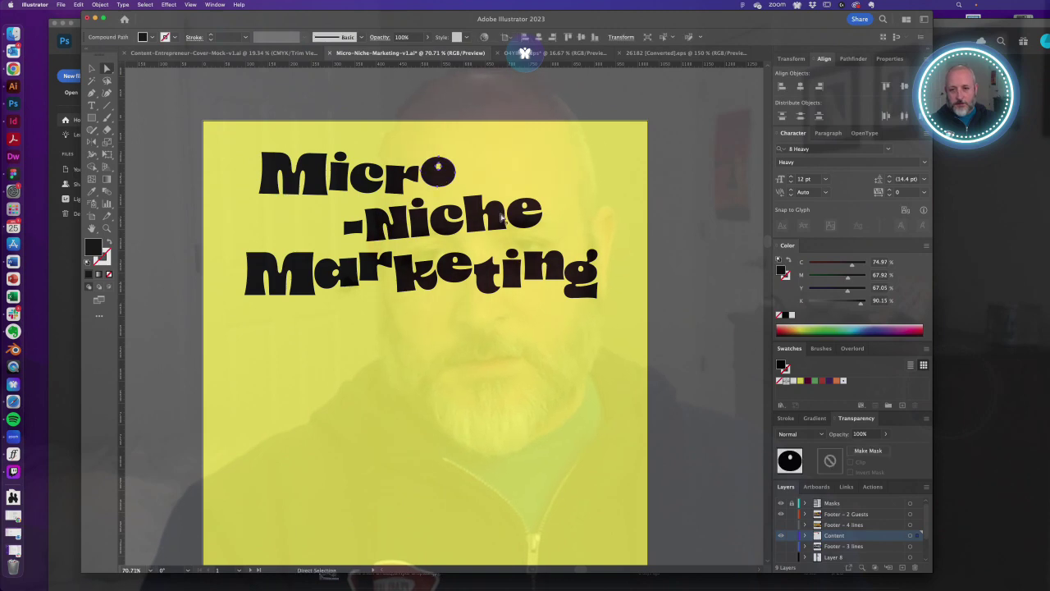
click(474, 227)
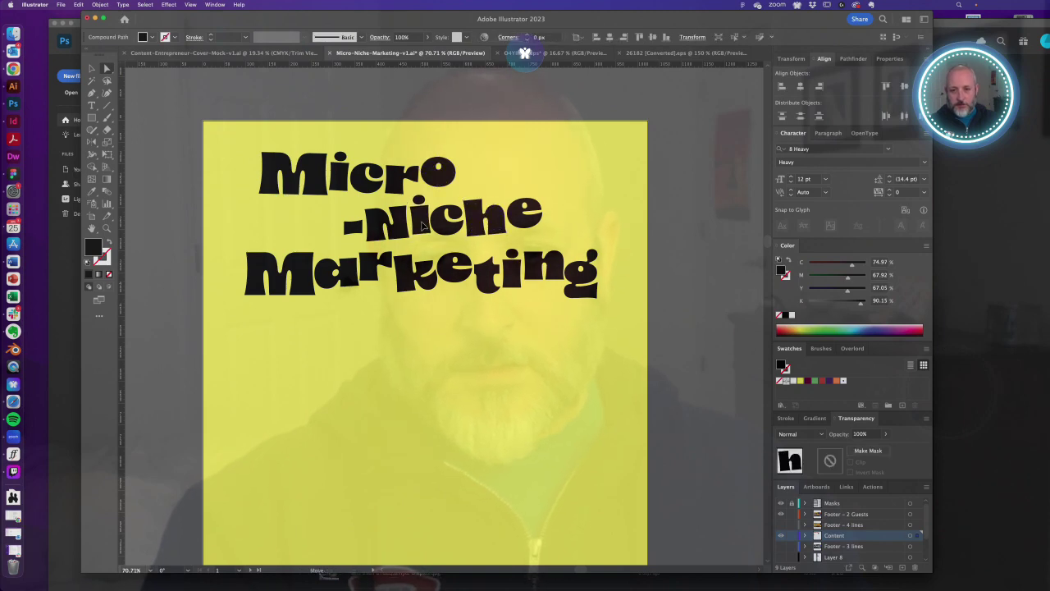
key(v)
click(530, 218)
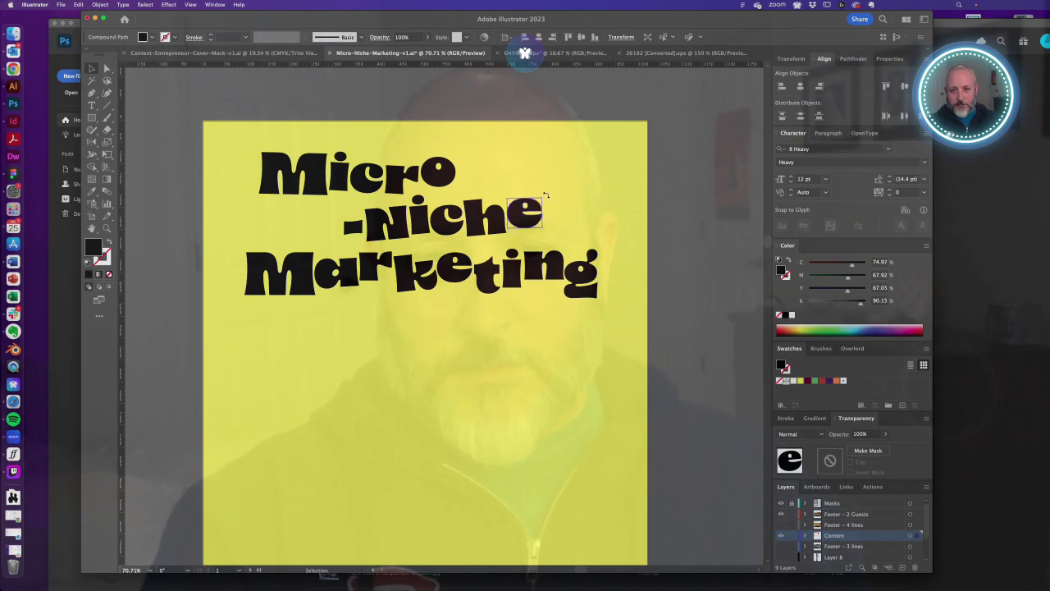
click(562, 197)
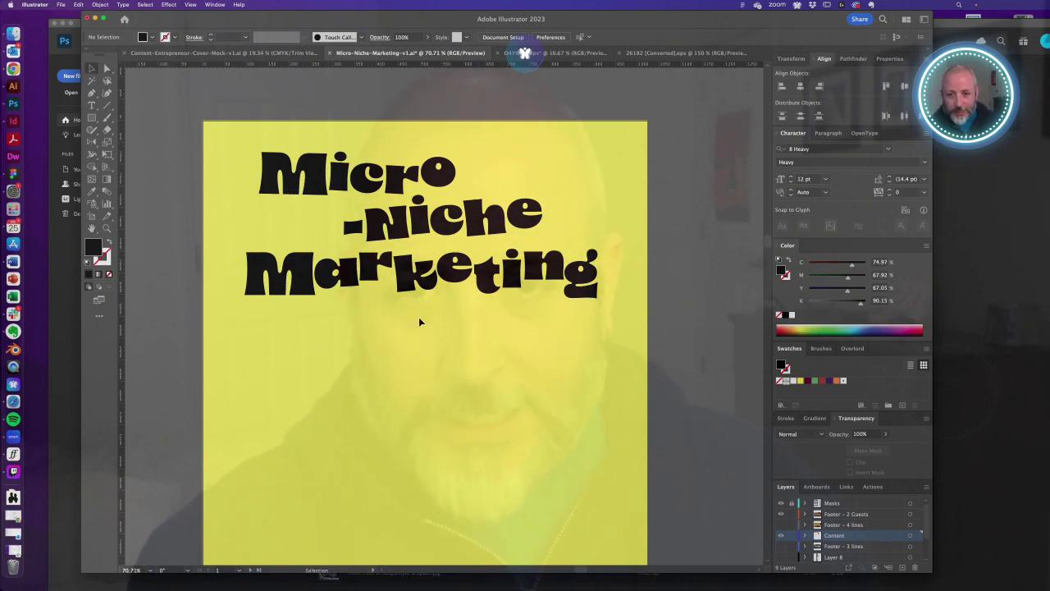
- Move "Marketing" slightly to the right and enlarge the word a little
click(301, 285)
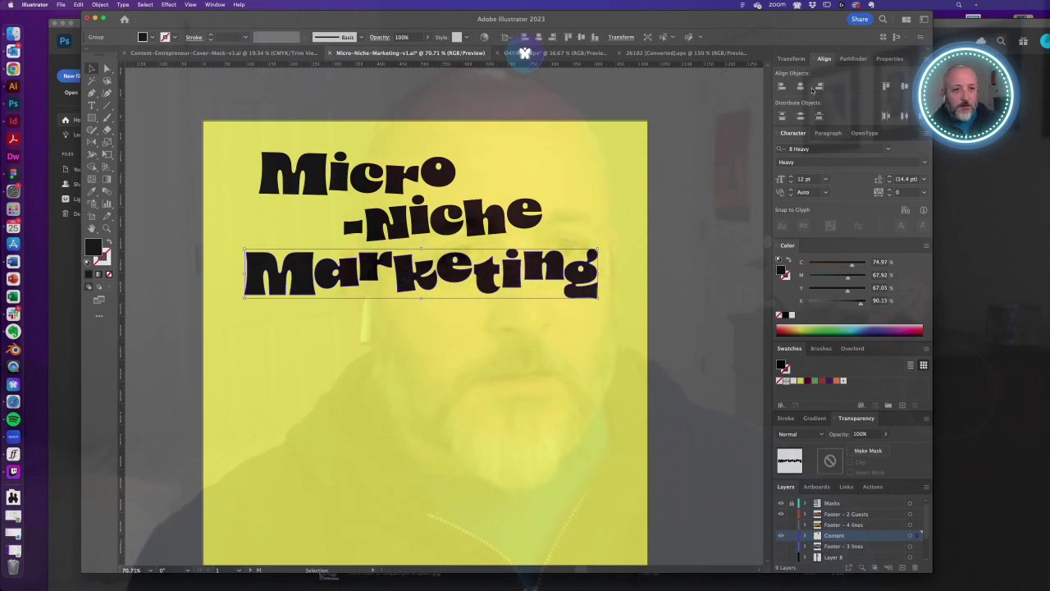
drag(301, 285, 306, 286)
click(670, 162)
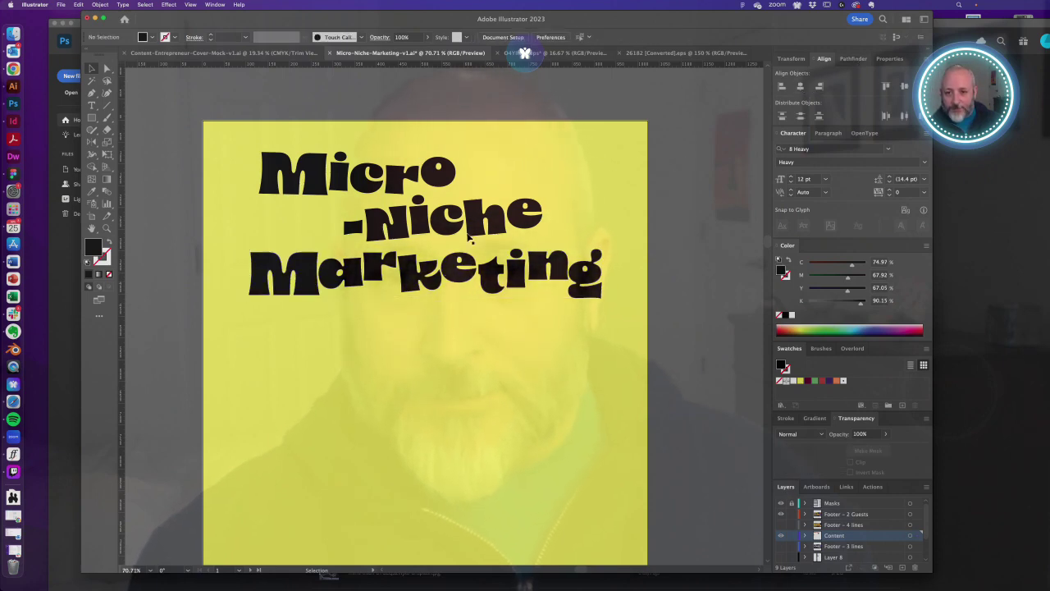
click(409, 286)
mouse_move(604, 273)
mouse_down()
mouse_move(615, 274)
mouse_move(603, 279)
mouse_up()
click(516, 352)
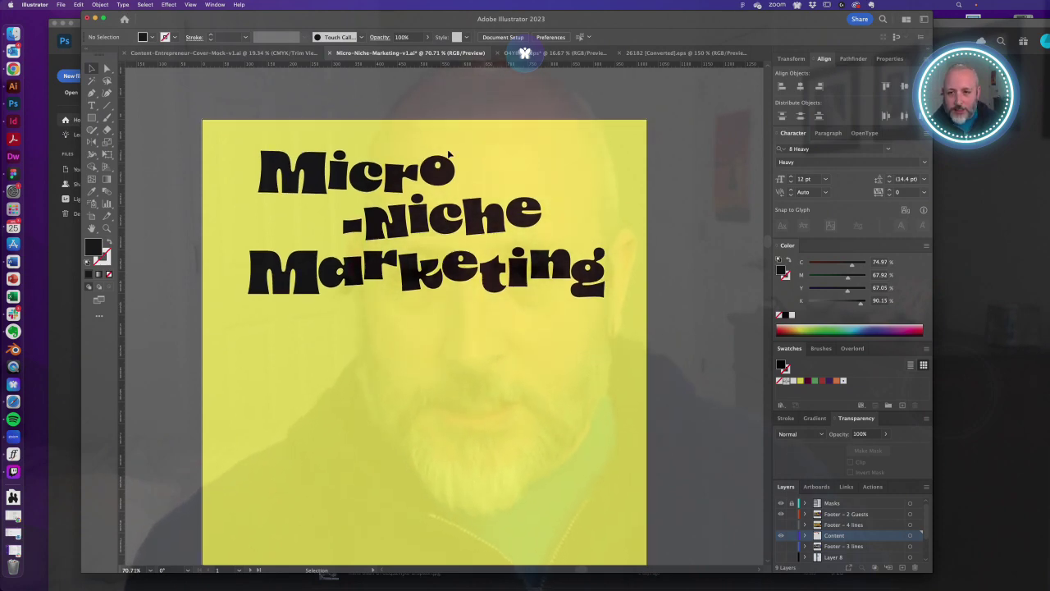
- Enlarge all three heading words together slightly and move them down a little on the artboard
click(440, 295)
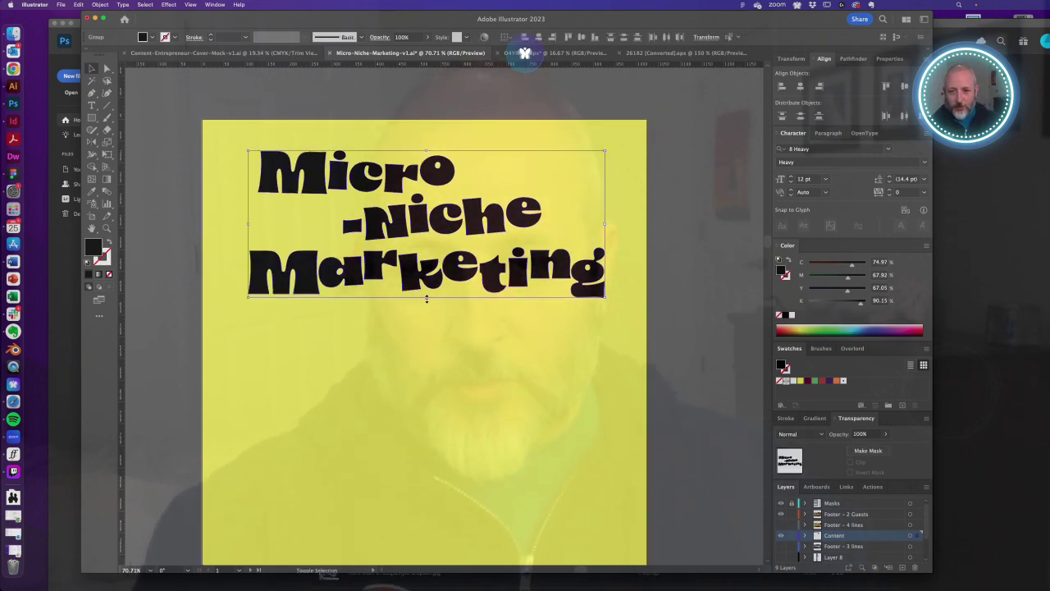
drag(427, 297, 426, 305)
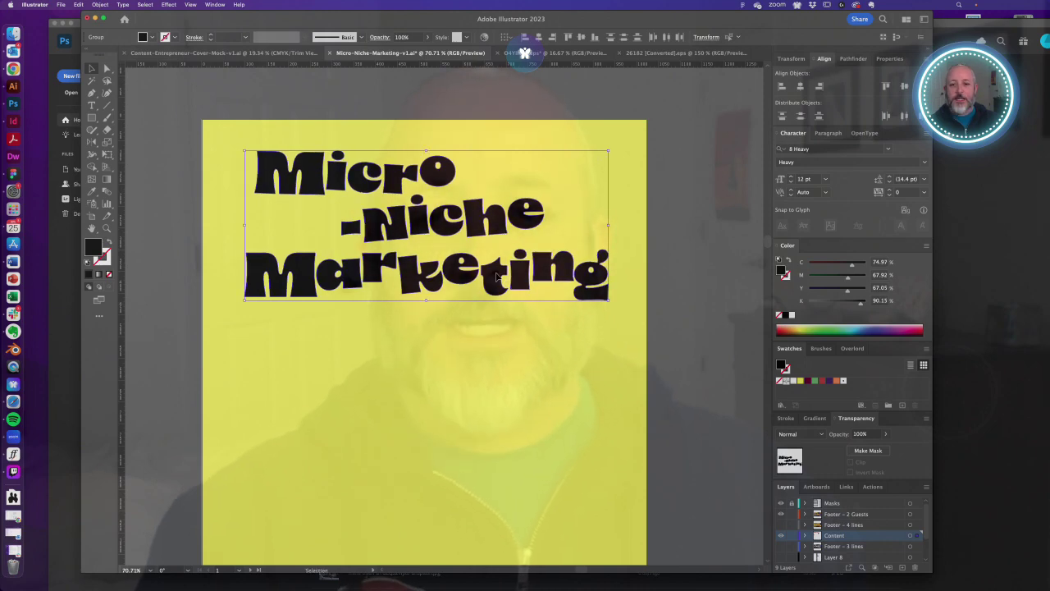
drag(496, 279, 496, 281)
click(501, 346)
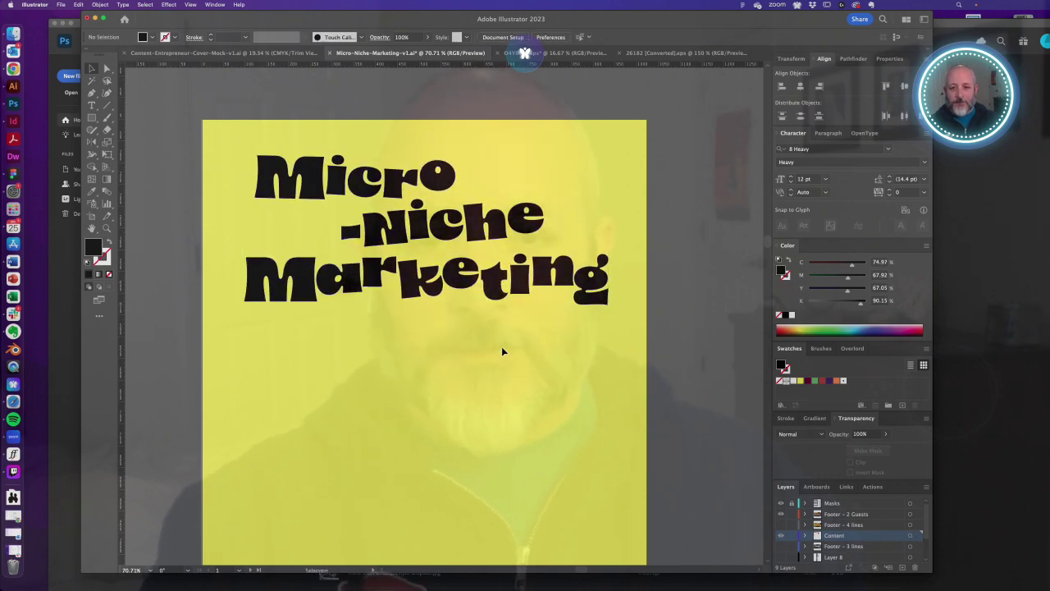
- Shift "-Niche" right and up and "Micro" slightly left and down so the hyphen tucks beneath the o
drag(386, 235, 420, 236)
mouse_move(392, 180)
mouse_down()
mouse_move(398, 188)
mouse_move(387, 187)
mouse_up()
drag(431, 218, 447, 214)
click(348, 126)
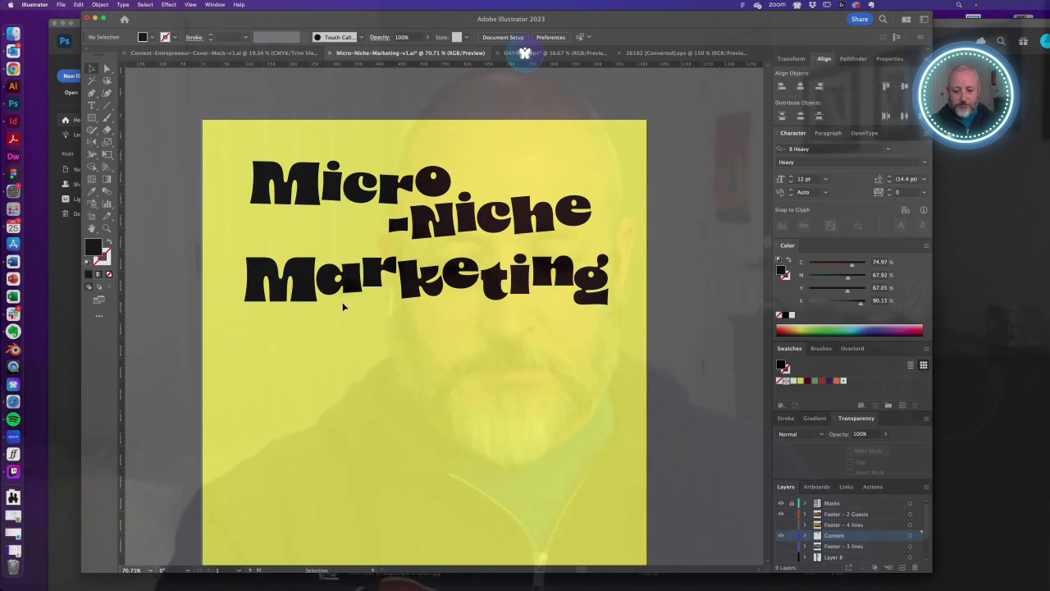
- Draw a thin black rectangle beneath the "ar" of "Marketing" and slant it upward to the right as an underline
key(m)
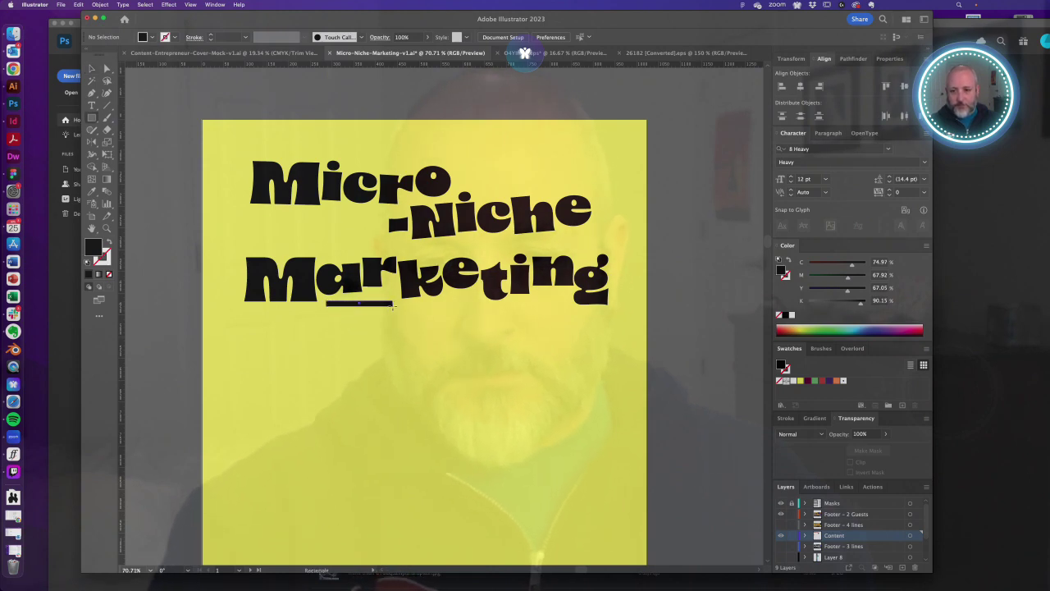
drag(395, 305, 397, 297)
key(a)
click(381, 319)
click(375, 301)
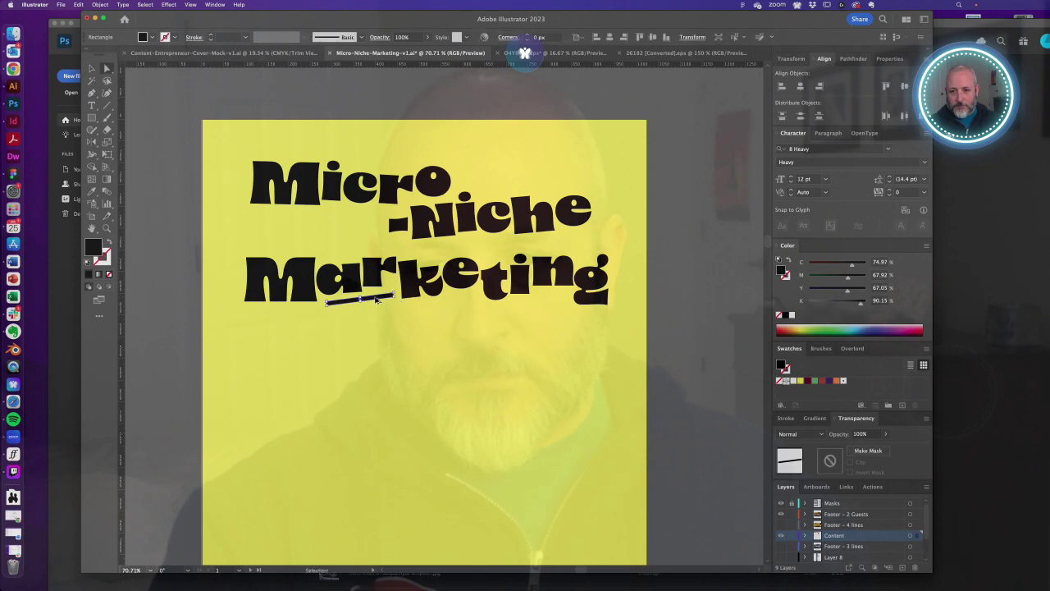
- Add a flat thin black underline bar beneath the "icr" of "Micro"
drag(359, 224, 394, 216)
key(v)
key(a)
click(356, 229)
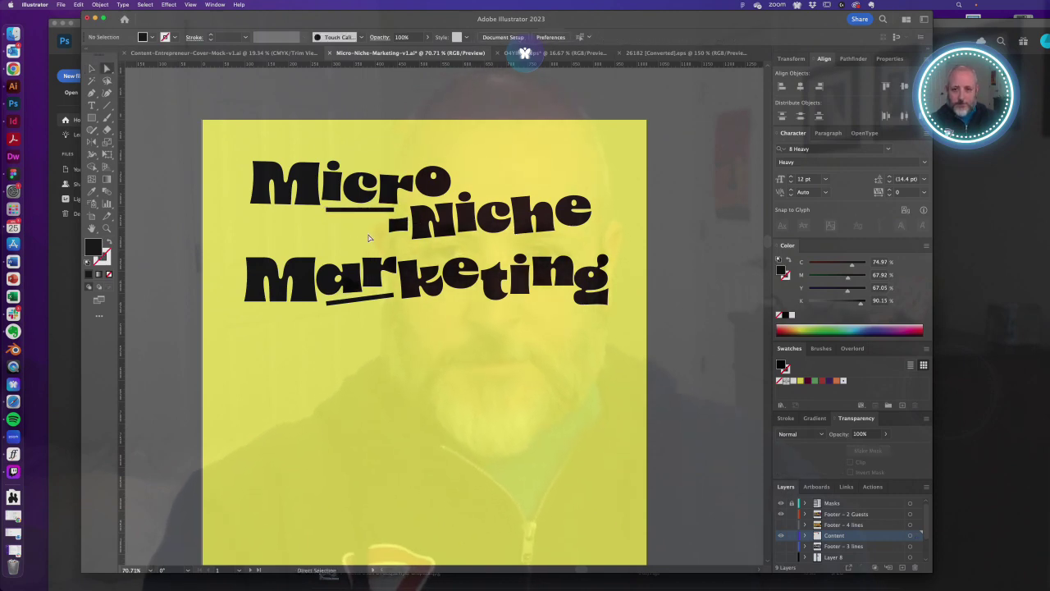
- Copy the flat underline to beneath the i of "-Niche", shortening and slanting it to follow the word's slope
drag(366, 215, 497, 244)
click(496, 243)
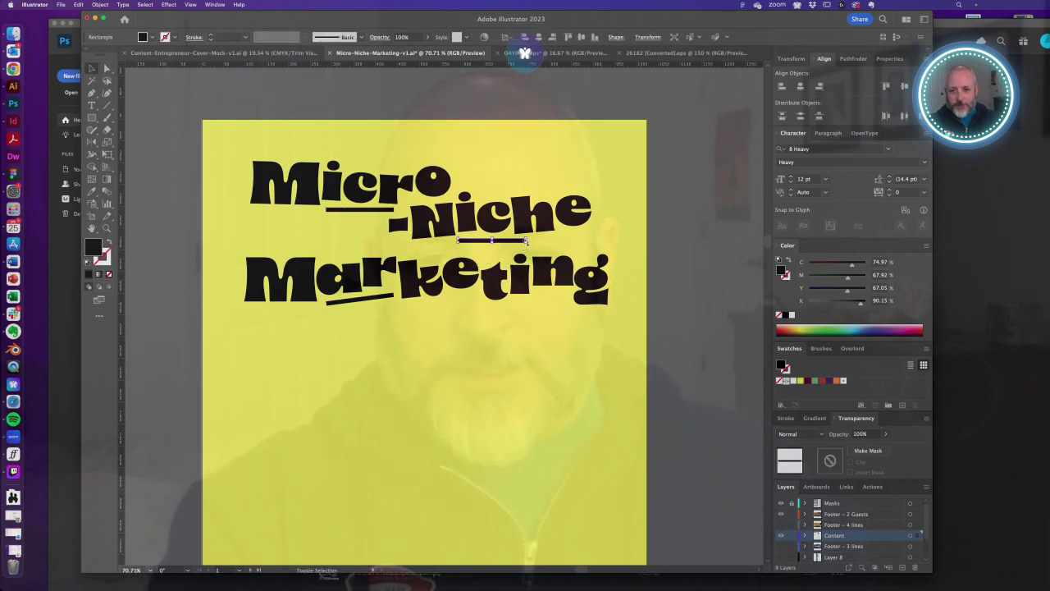
scroll(526, 242, up, 5)
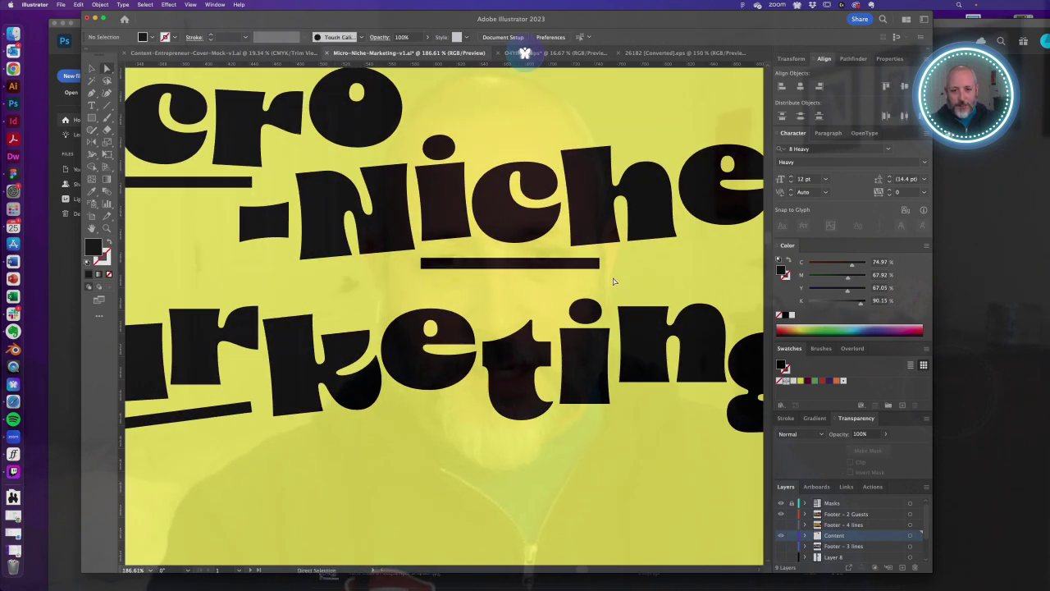
key(a)
drag(600, 269, 490, 261)
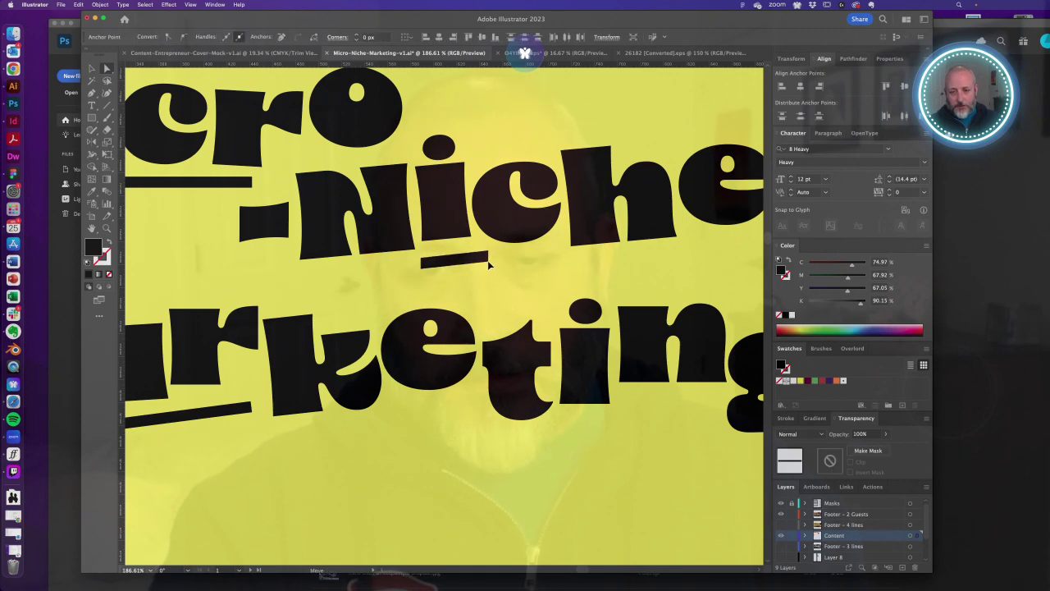
click(478, 283)
- Select the i of "-Niche" together with its short underline and raise both slightly
scroll(429, 279, up, 4)
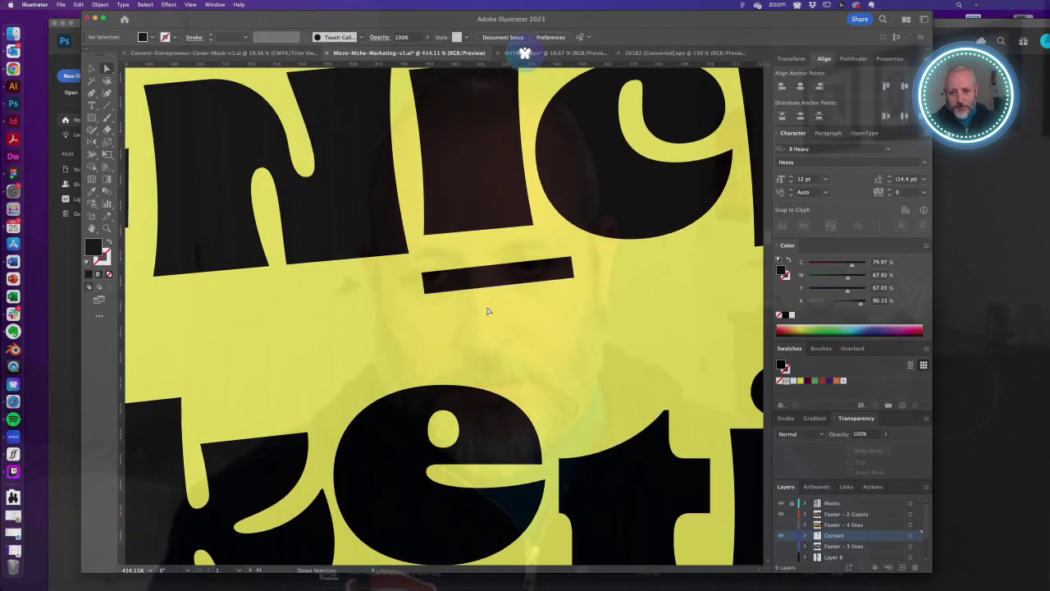
click(453, 289)
scroll(460, 343, down, 5)
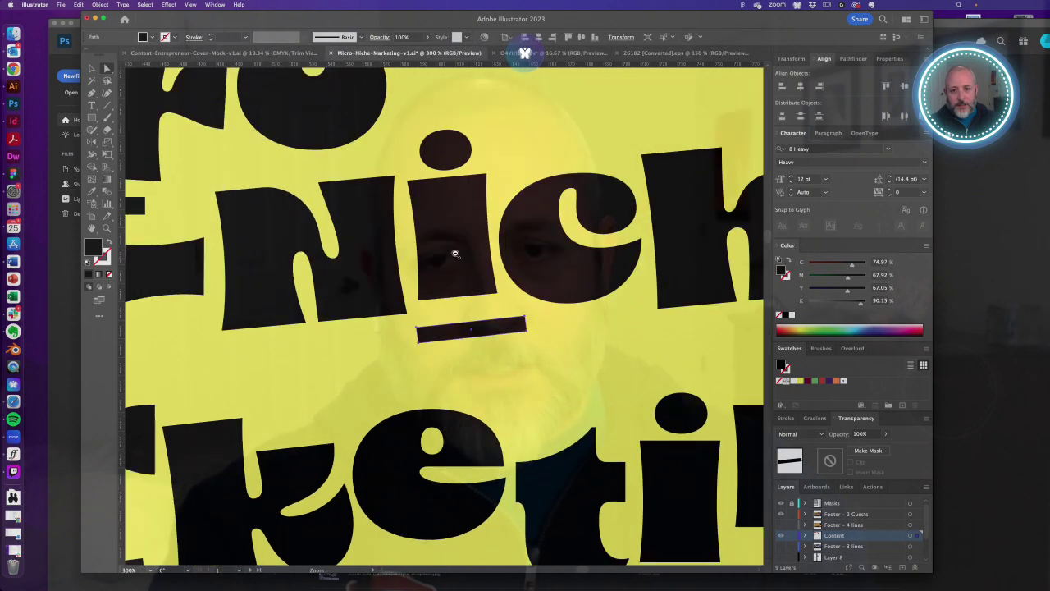
shift+click(429, 350)
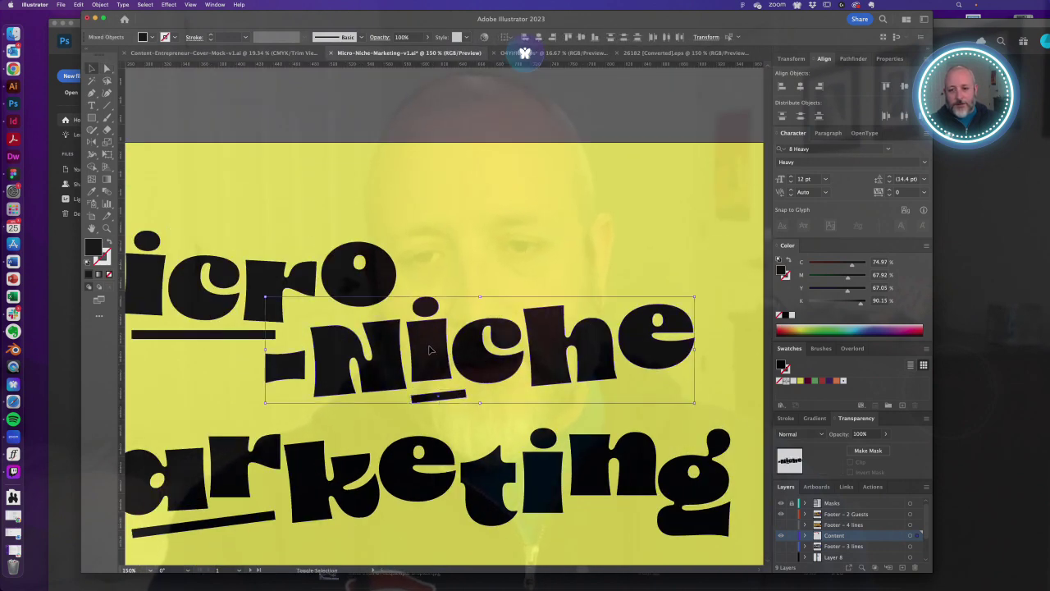
click(505, 243)
click(435, 344)
shift+click(440, 399)
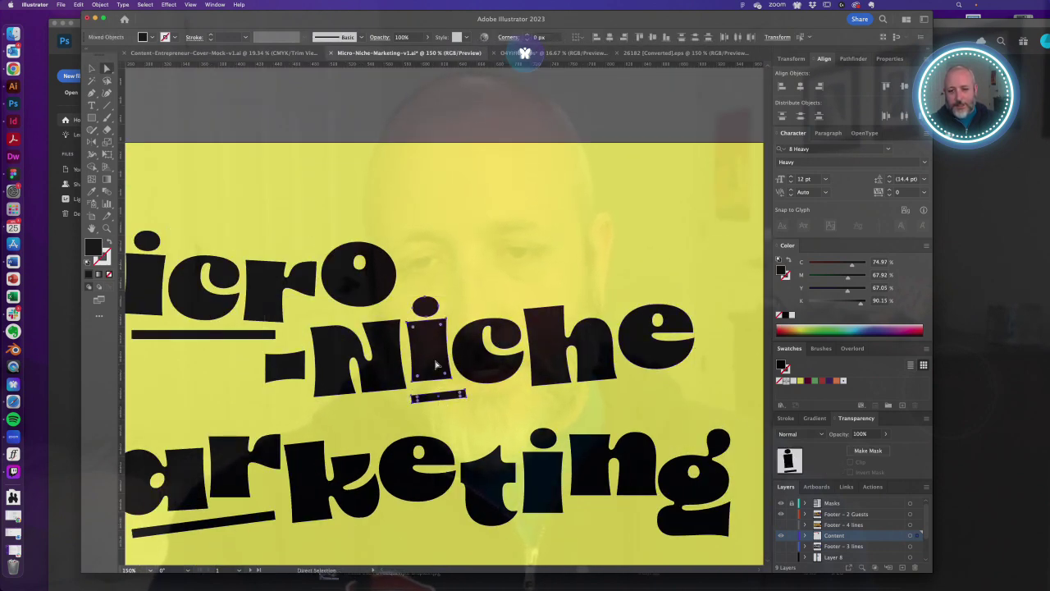
drag(436, 365, 436, 359)
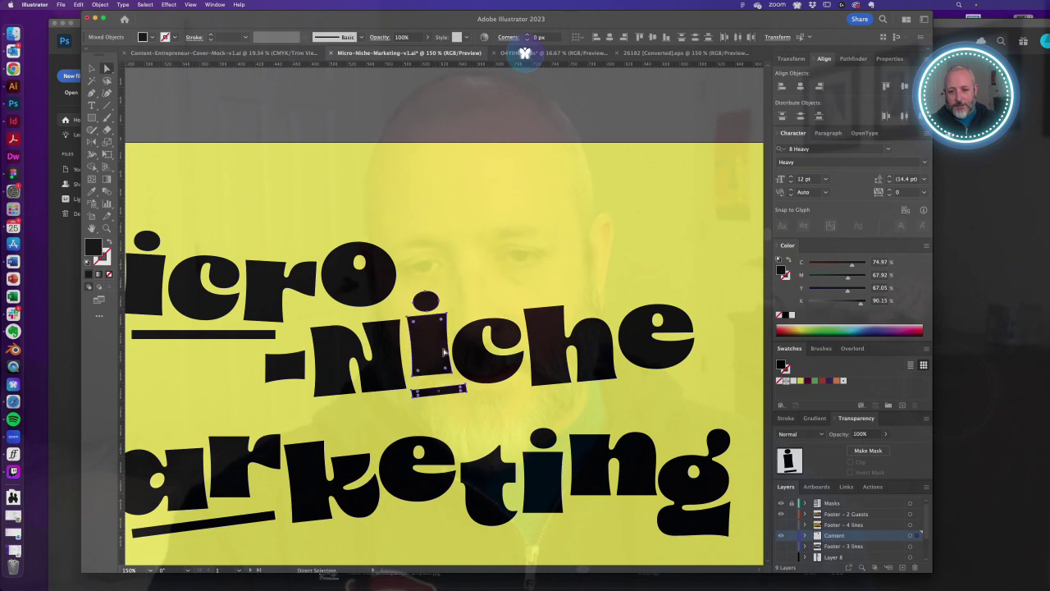
click(493, 265)
- Fine-tune the placement of the r in "Micro" so it sits slightly higher above the flat underline
drag(507, 236, 461, 334)
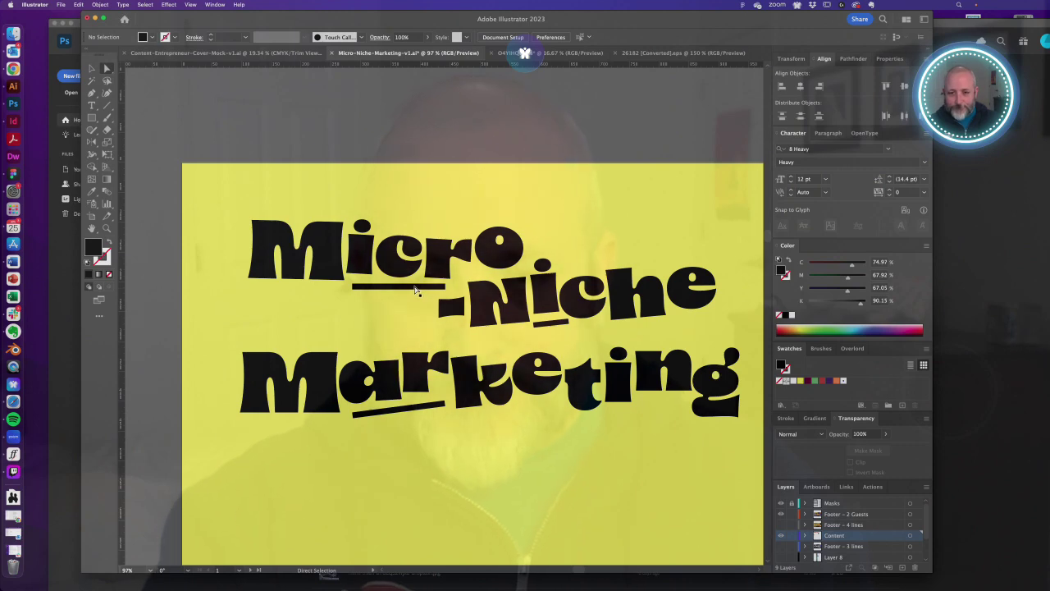
key(v)
click(451, 253)
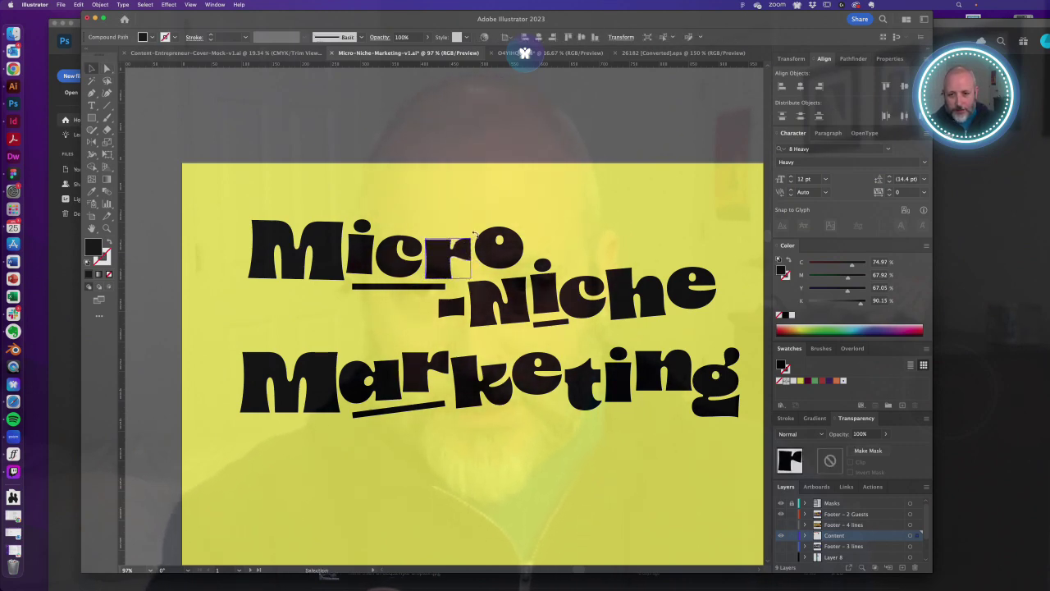
key(a)
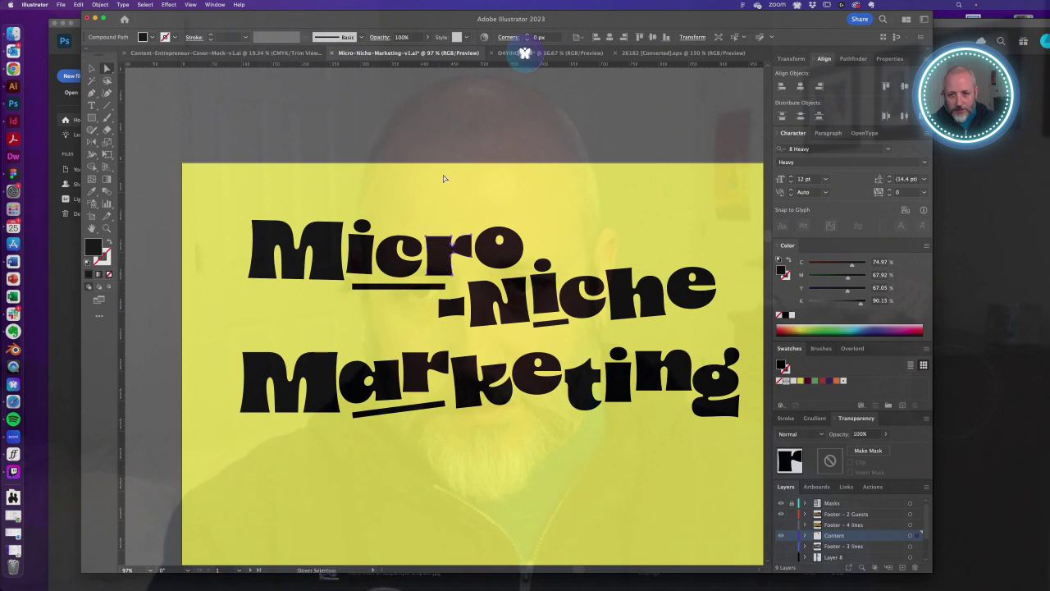
click(444, 178)
key(v)
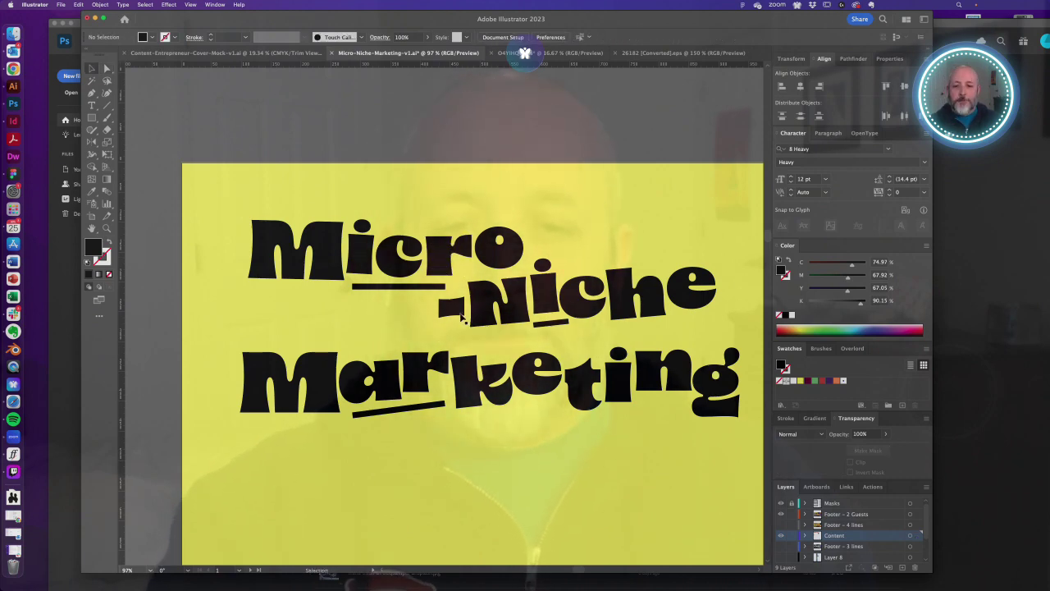
- Shift "-Niche" together with its short underline slightly down and to the right
click(548, 320)
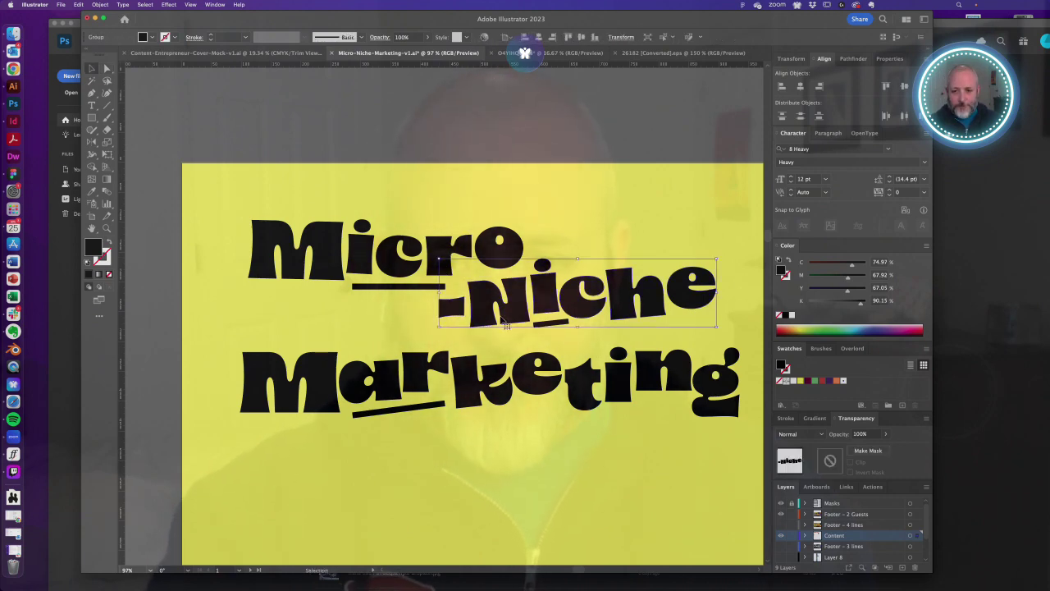
shift+click(552, 325)
drag(547, 299, 548, 303)
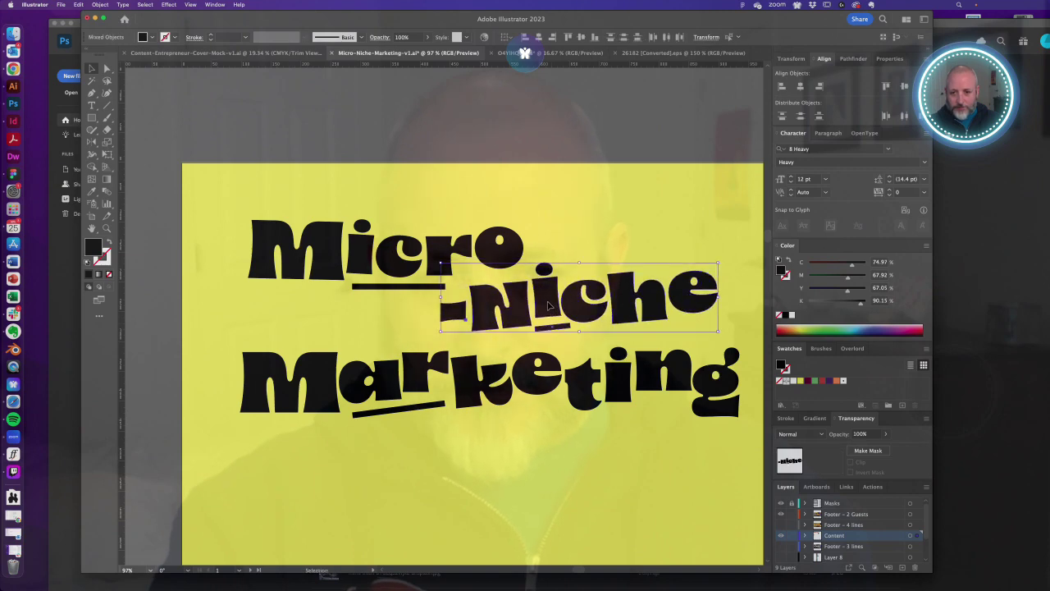
click(557, 199)
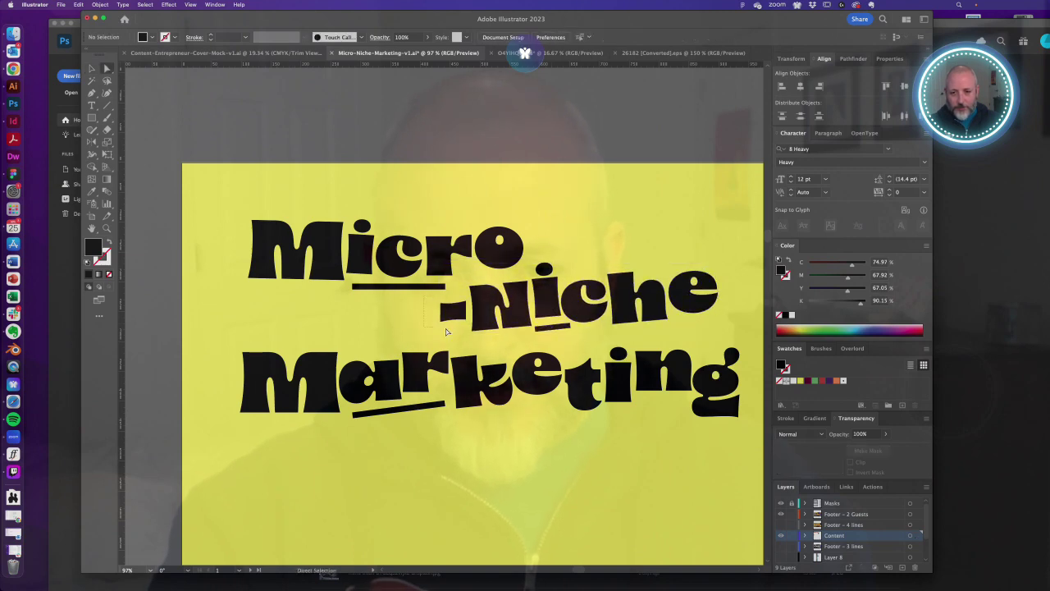
- Lengthen the hyphen before "Niche" by extending its left end outward
drag(446, 332, 442, 327)
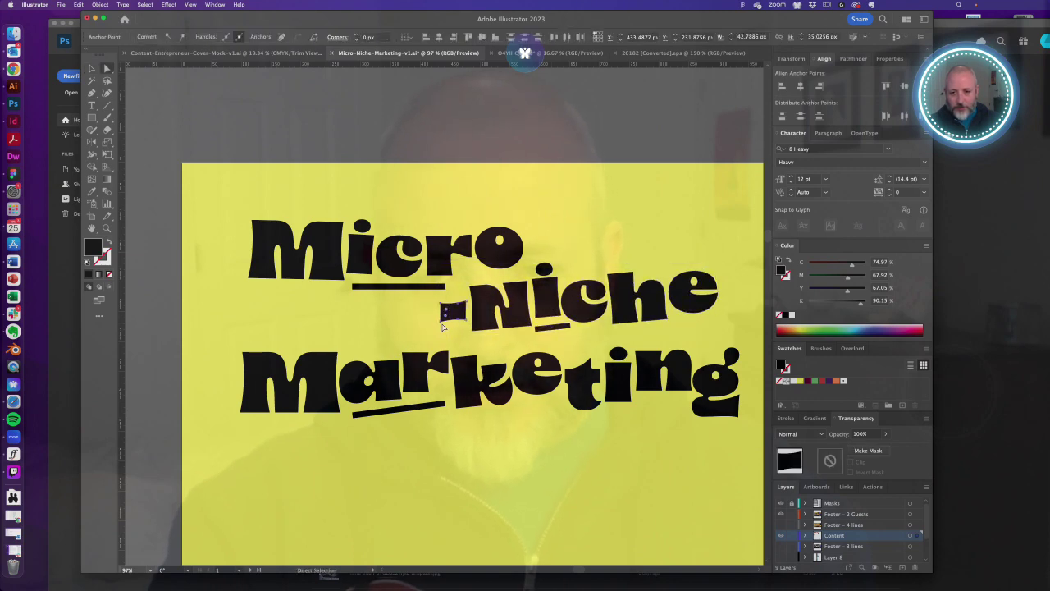
click(382, 321)
alt+super+click(447, 336)
alt+super+click(394, 341)
alt+super+click(394, 340)
drag(502, 346, 465, 333)
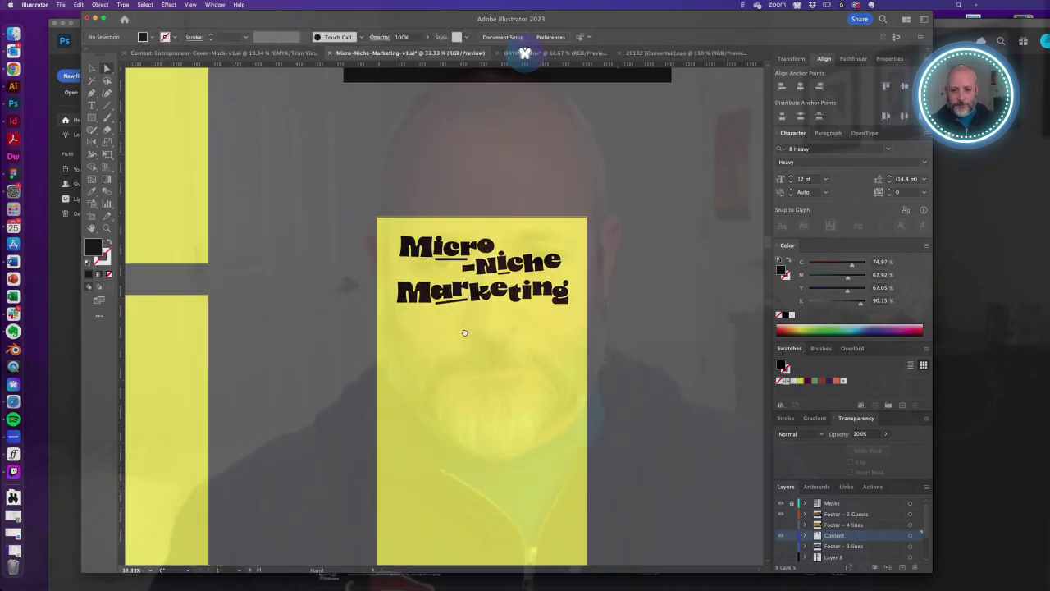
- Copy the short underline from "-Niche" to beneath the e of "Marketing" and rotate it nearly flat
drag(476, 287, 519, 341)
scroll(518, 307, up, 2)
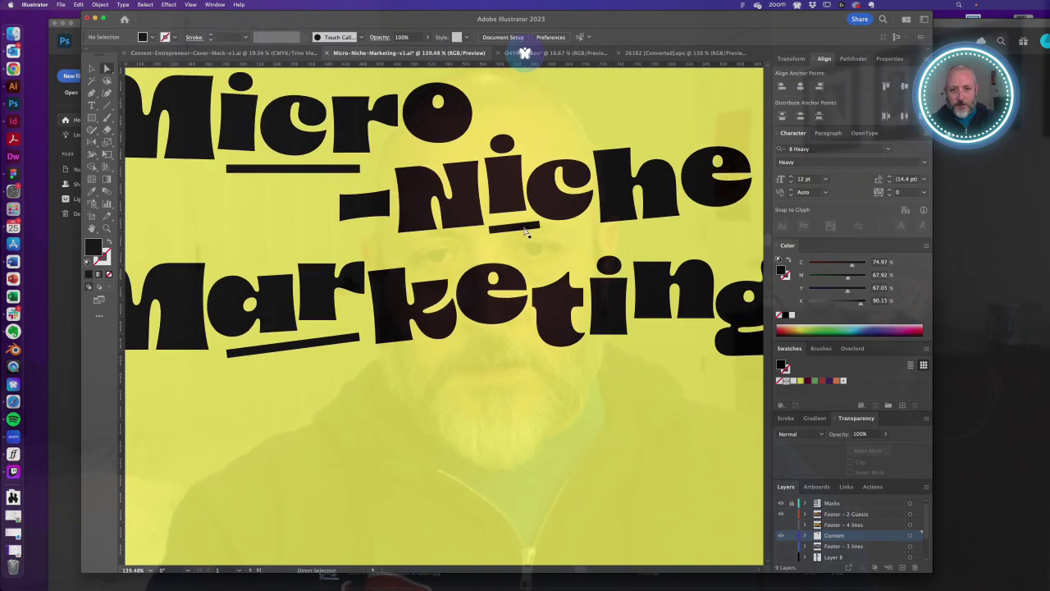
click(505, 339)
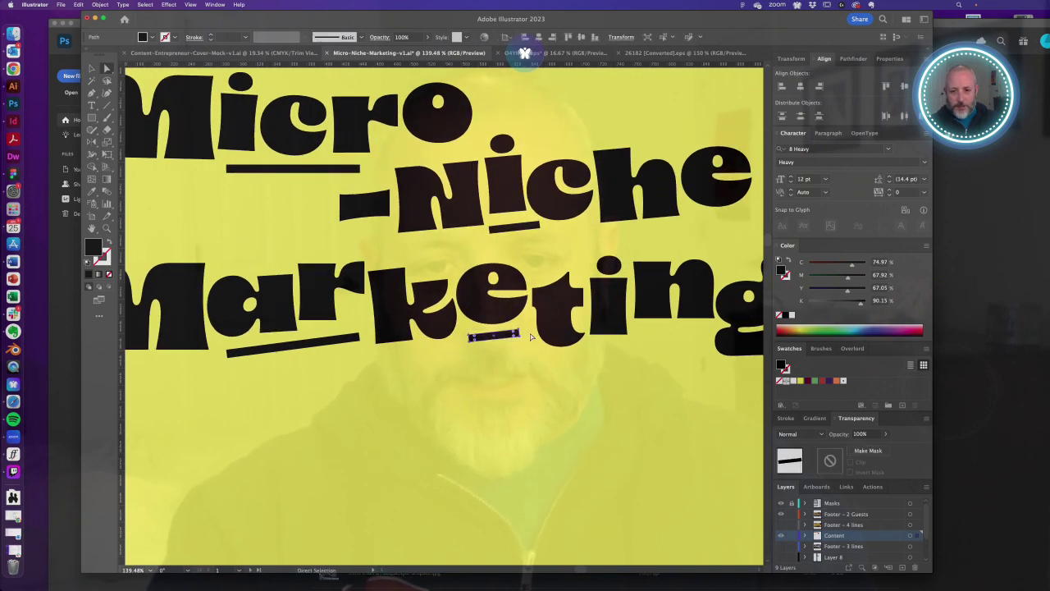
click(522, 375)
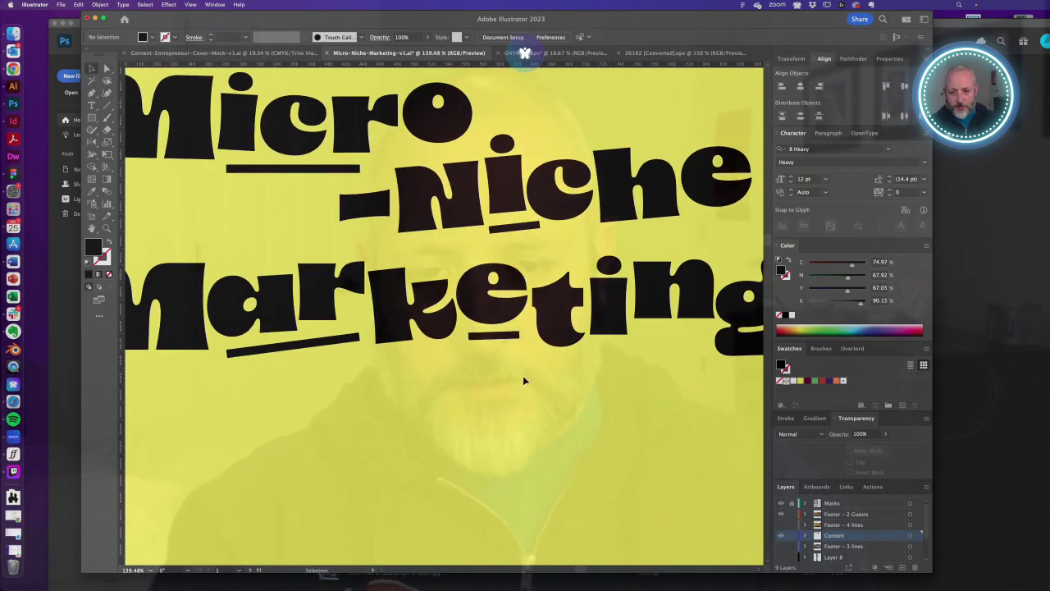
scroll(493, 345, down, 6)
drag(434, 323, 466, 389)
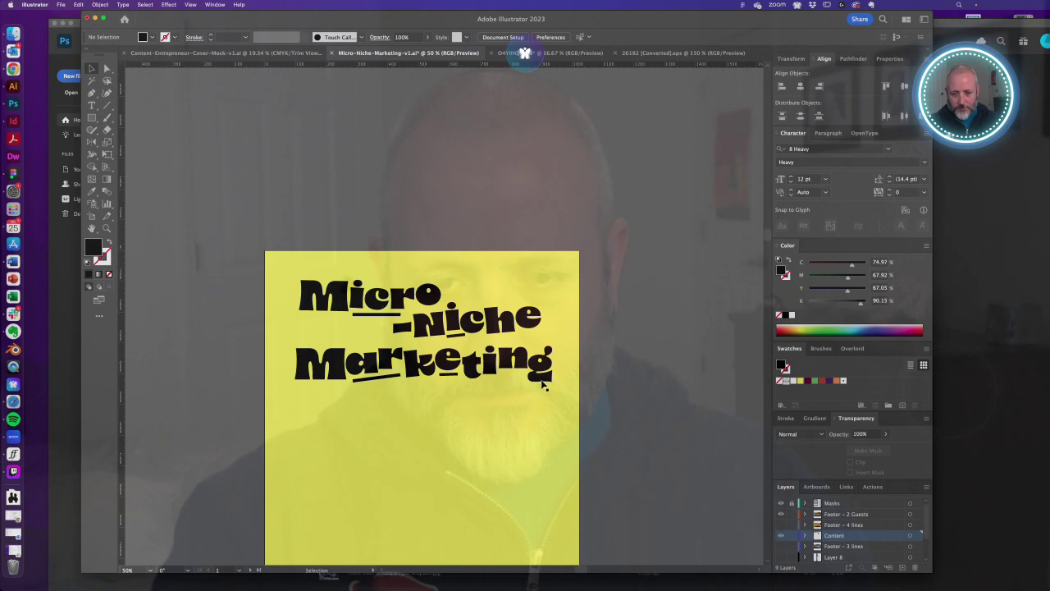
- Draw a closed black curved tail with the Pen tool, sweeping from the g's neck to a broad flat end beneath the n of "Marketing"
drag(515, 383, 588, 335)
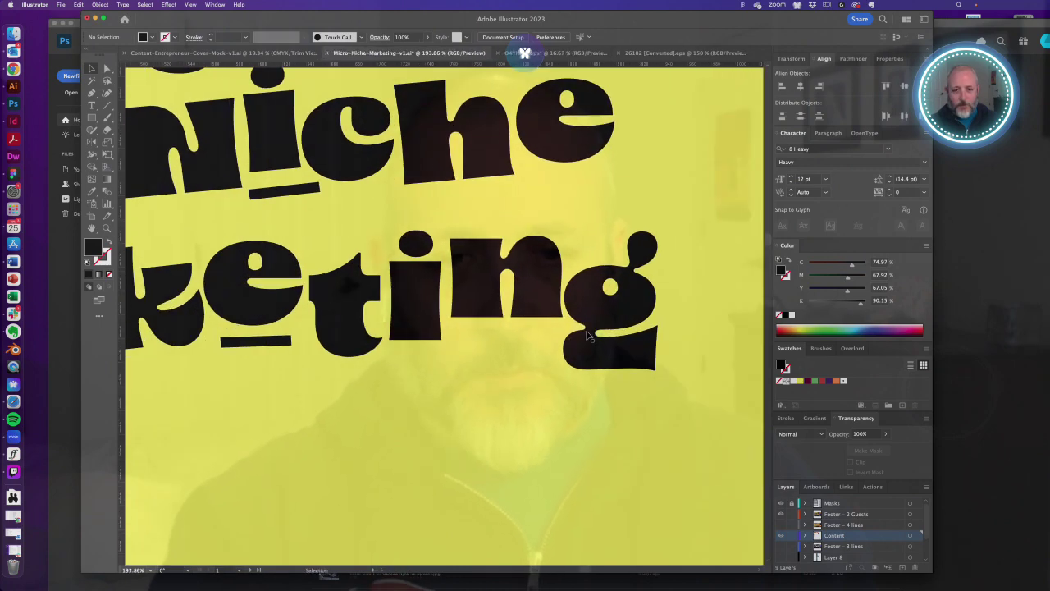
key(p)
click(582, 328)
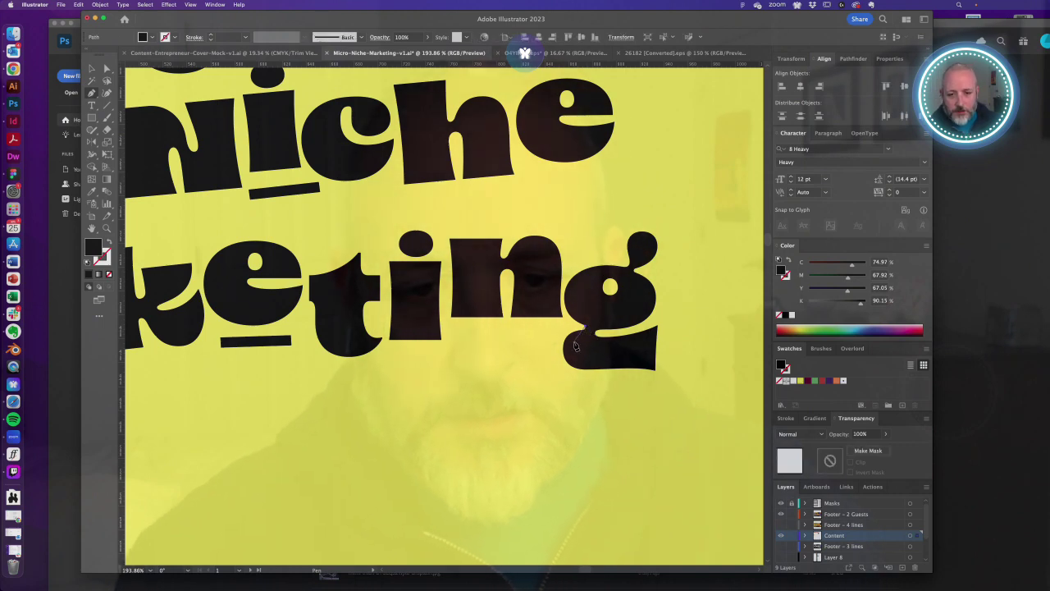
click(581, 351)
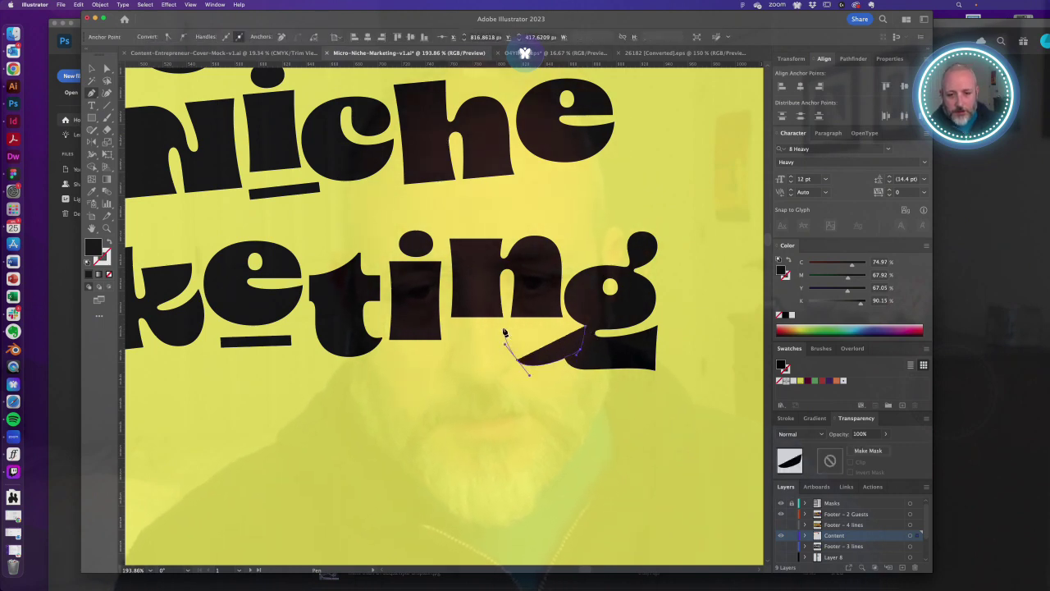
drag(504, 342, 462, 334)
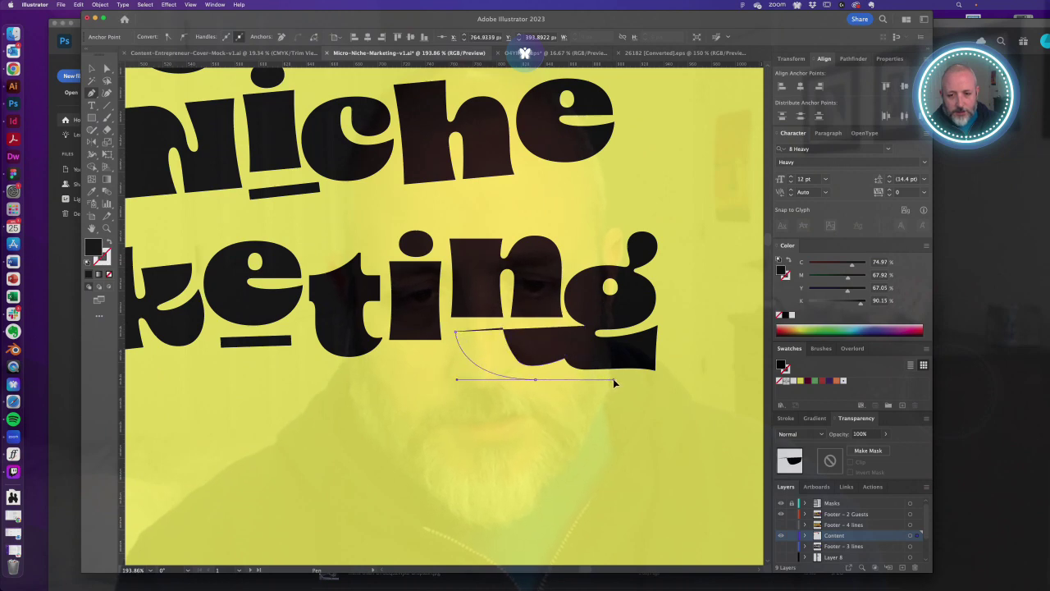
drag(613, 379, 613, 380)
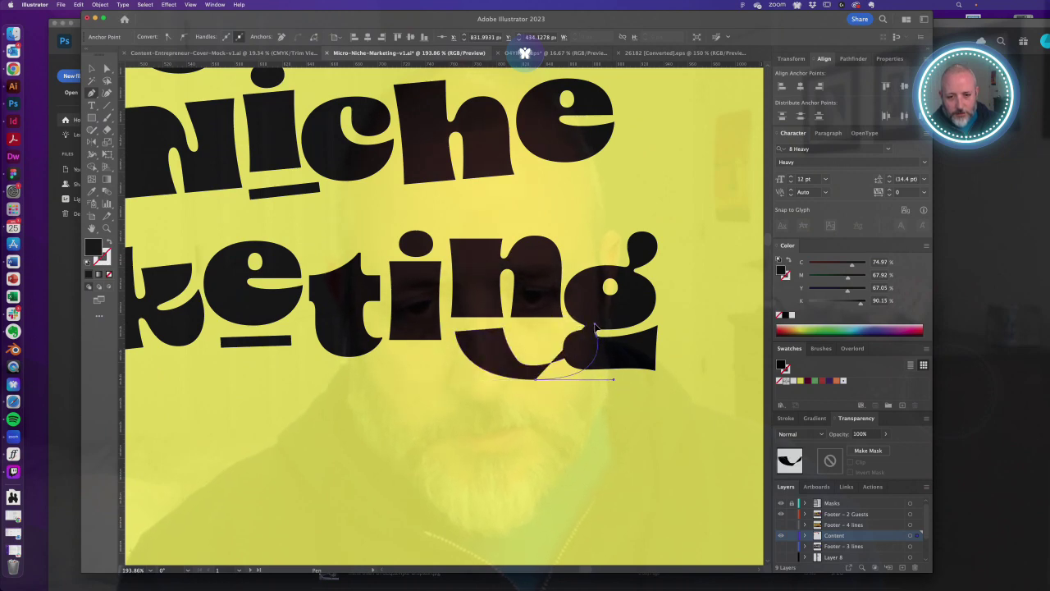
click(589, 329)
- Cut the g's outline at its neck with the Scissors tool and delete the original lower bowl, keeping the curved tail
key(a)
click(644, 328)
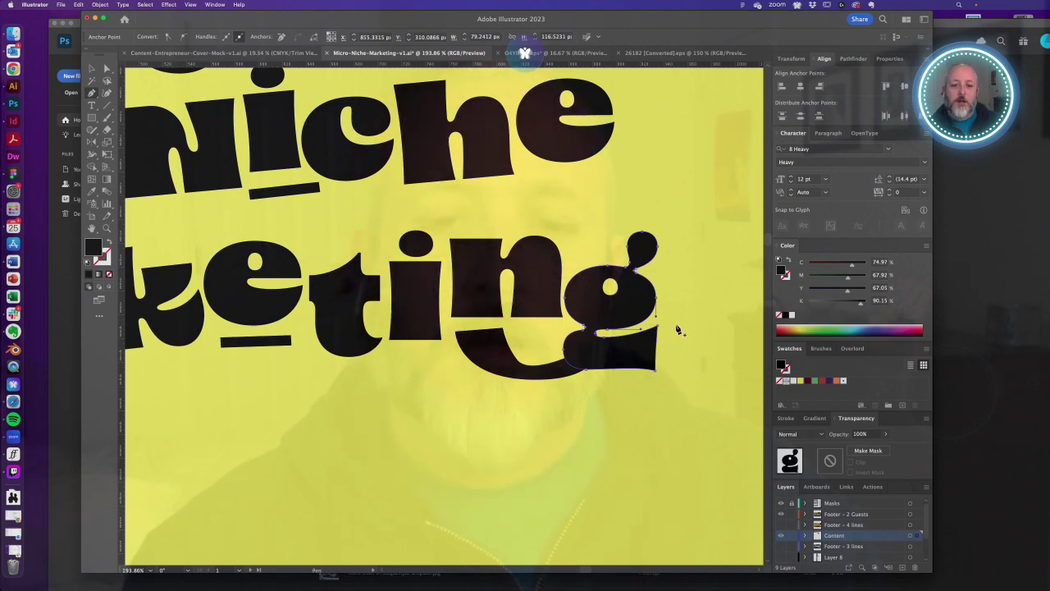
click(680, 329)
click(627, 359)
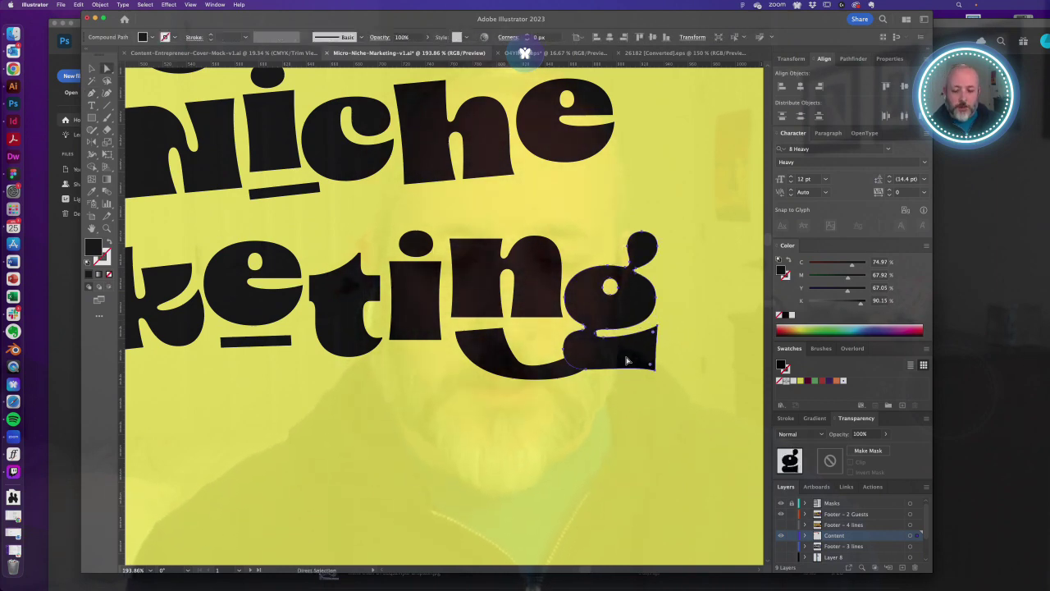
key(c)
click(589, 330)
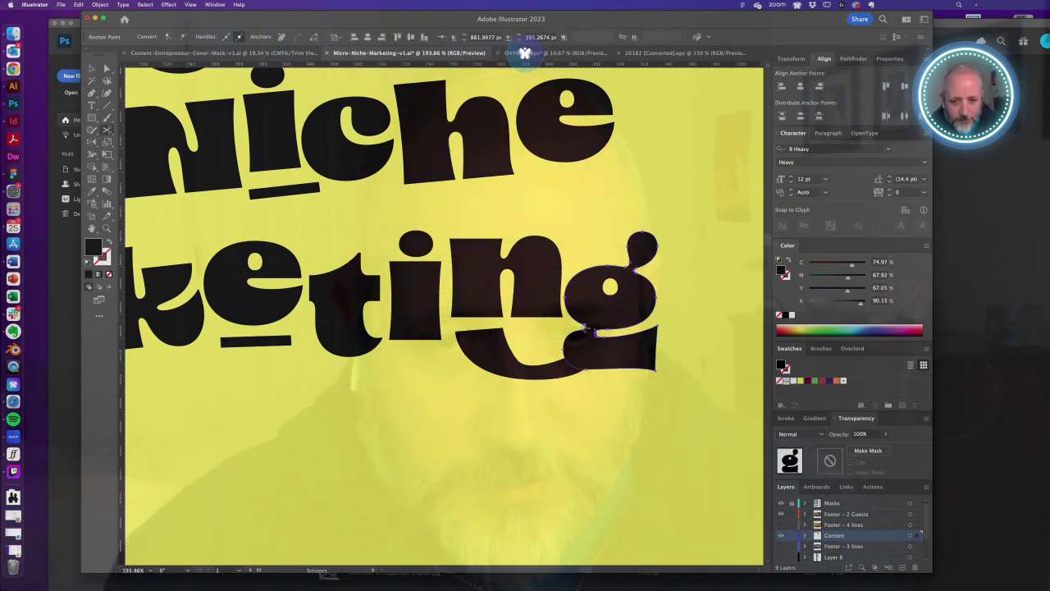
click(647, 334)
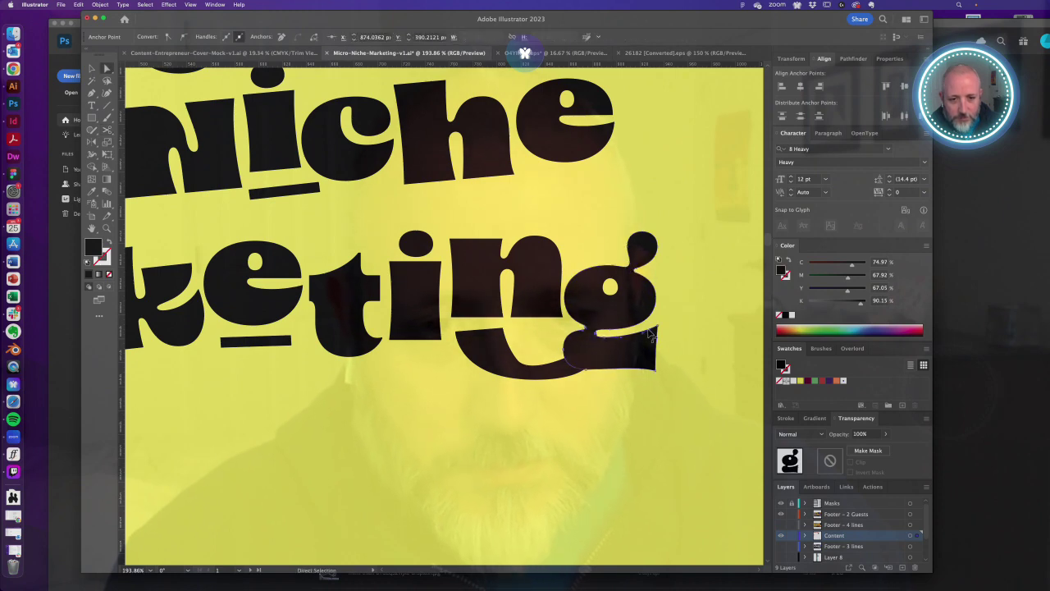
key(BackSpace)
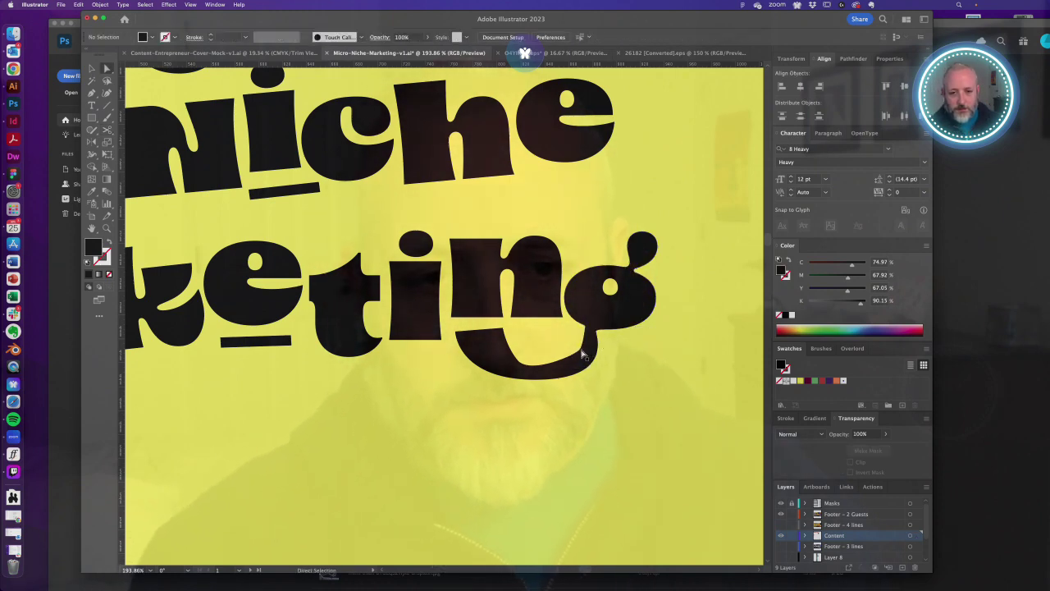
- Reflect the upper part of the g across the vertical axis and move it back beside the n
drag(585, 354, 611, 352)
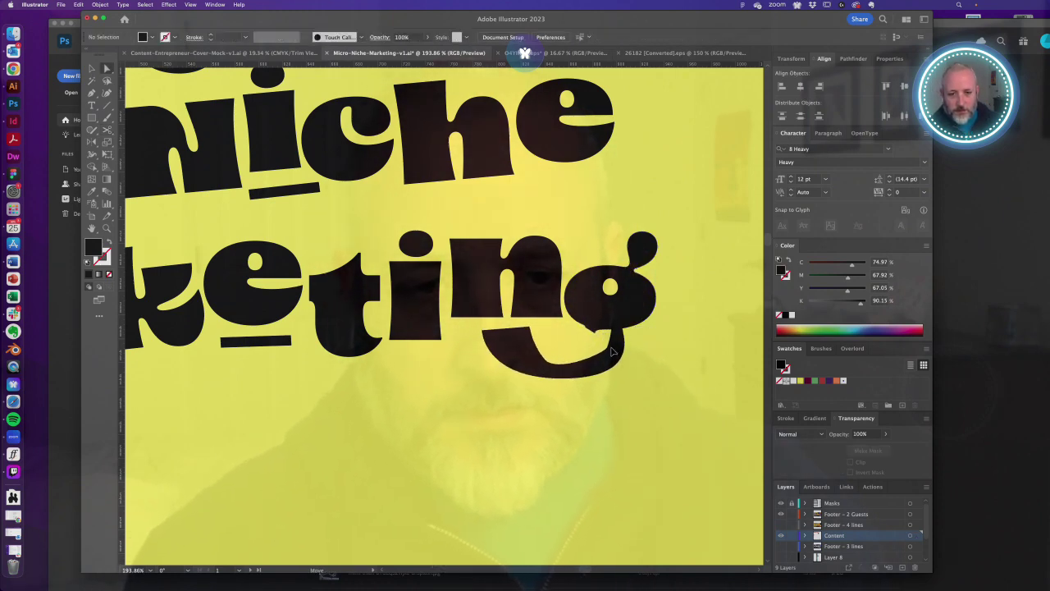
click(629, 295)
key(o)
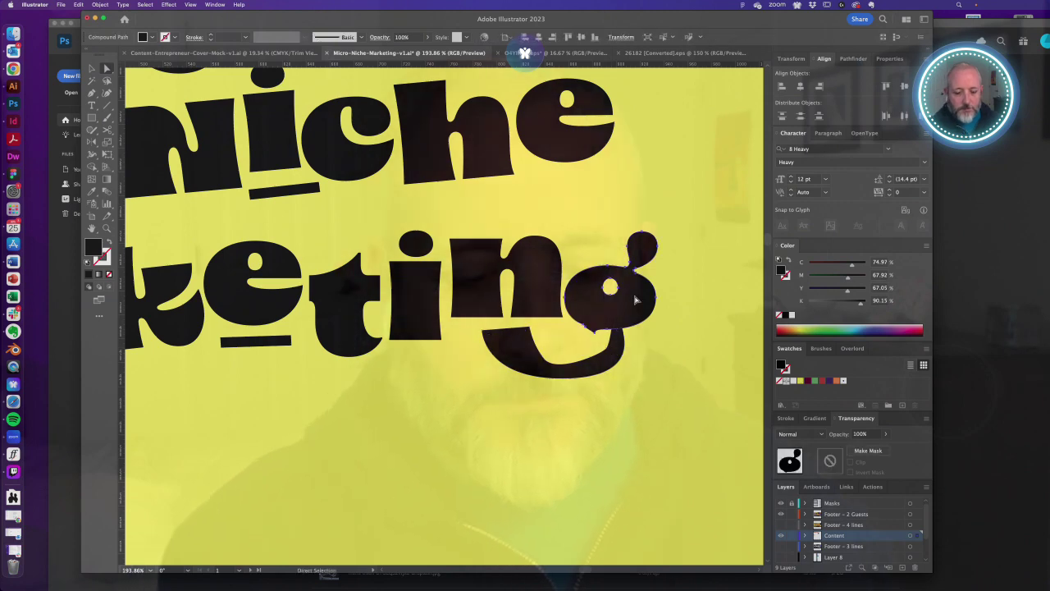
alt+click(625, 293)
click(591, 368)
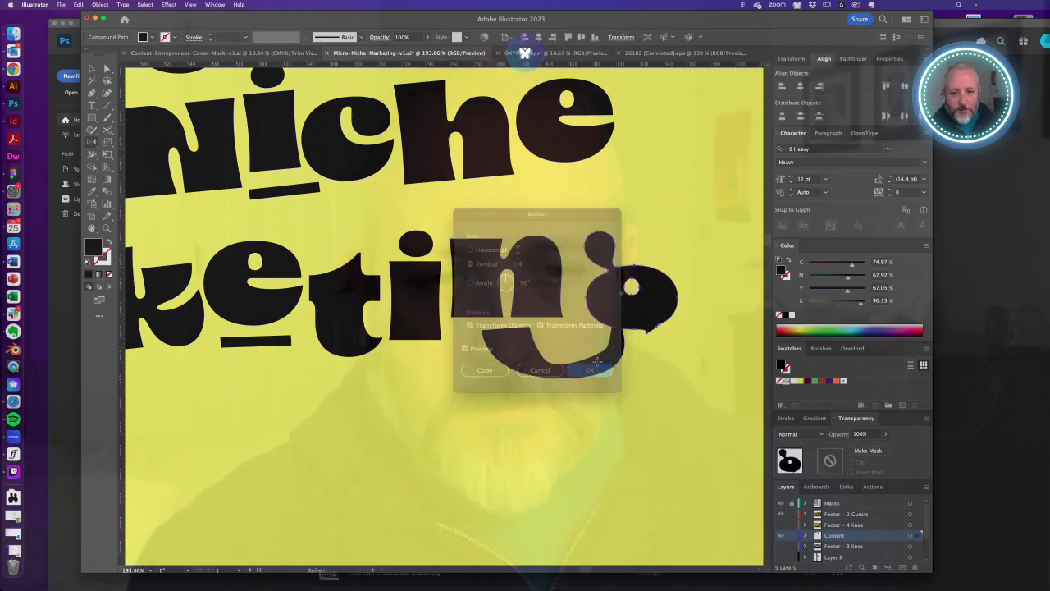
drag(658, 313, 645, 307)
- Move the curved tail under the flipped g and stretch its left end further beneath the n
drag(621, 351, 636, 349)
key(v)
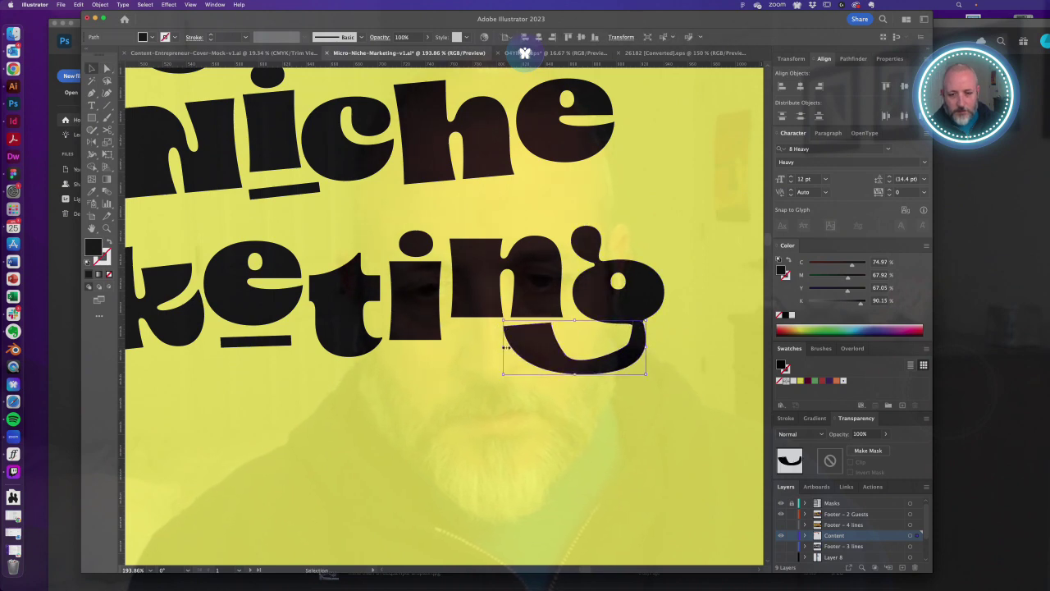
drag(505, 348, 476, 352)
click(478, 362)
key(a)
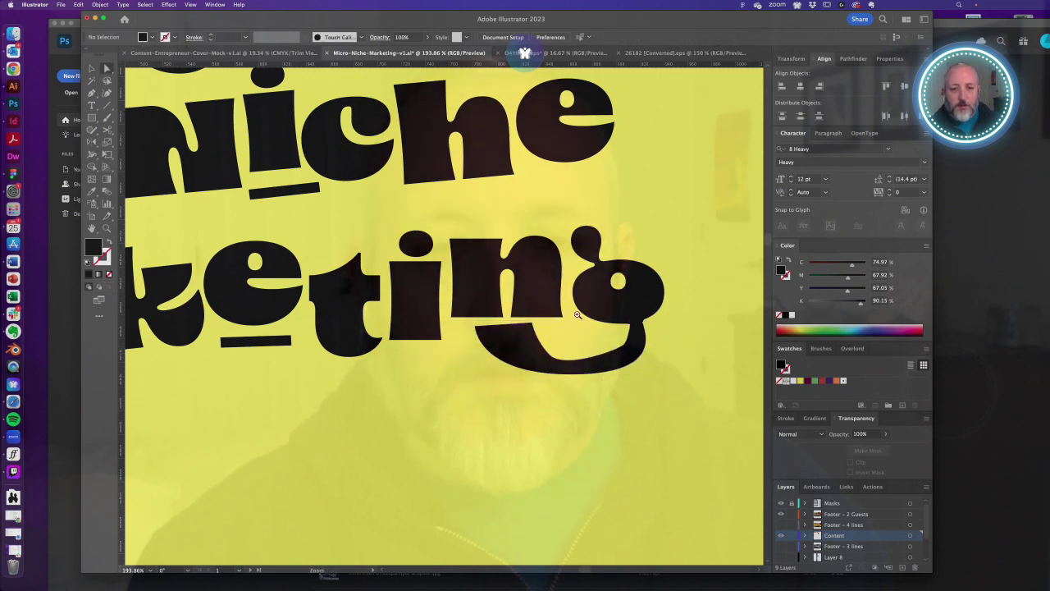
alt+super+click(449, 321)
alt+super+click(447, 319)
scroll(446, 319, down, 5)
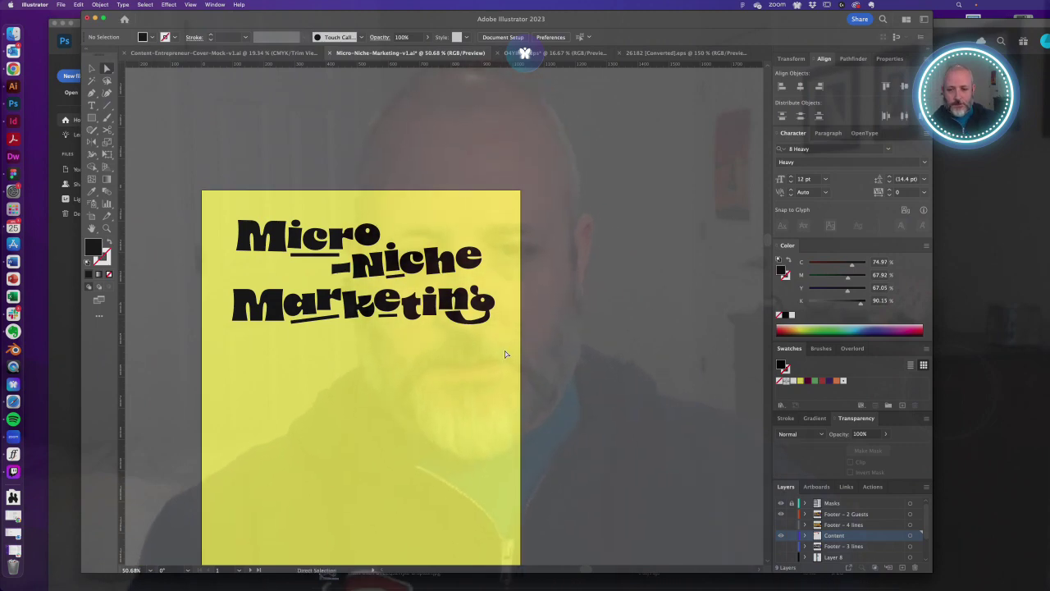
- Reshape the inner curve of the g's tail by moving its right inner anchor downward for a thinner, rounder bend
scroll(473, 290, up, 8)
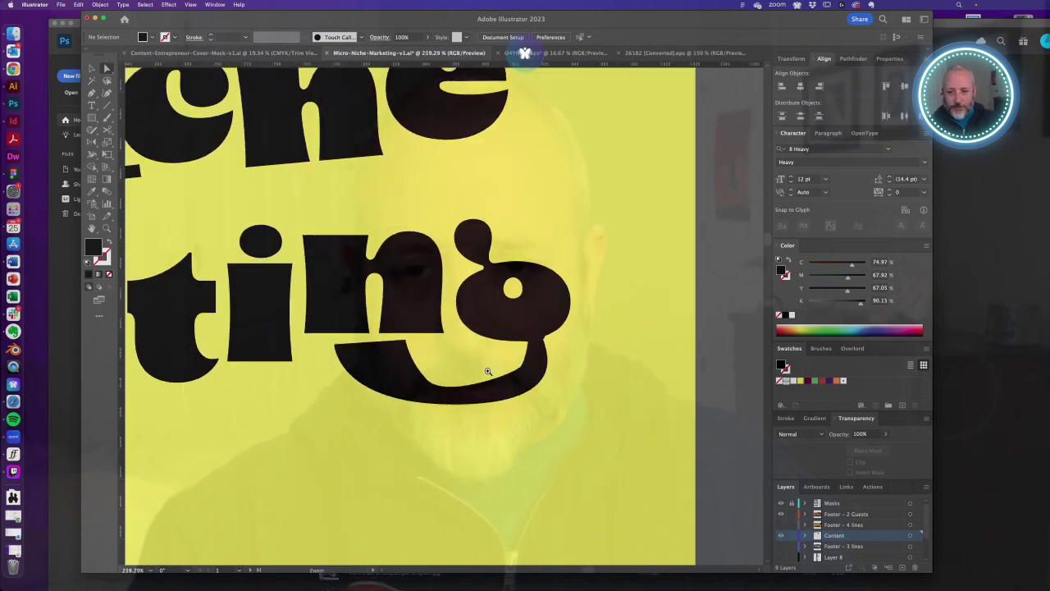
click(534, 373)
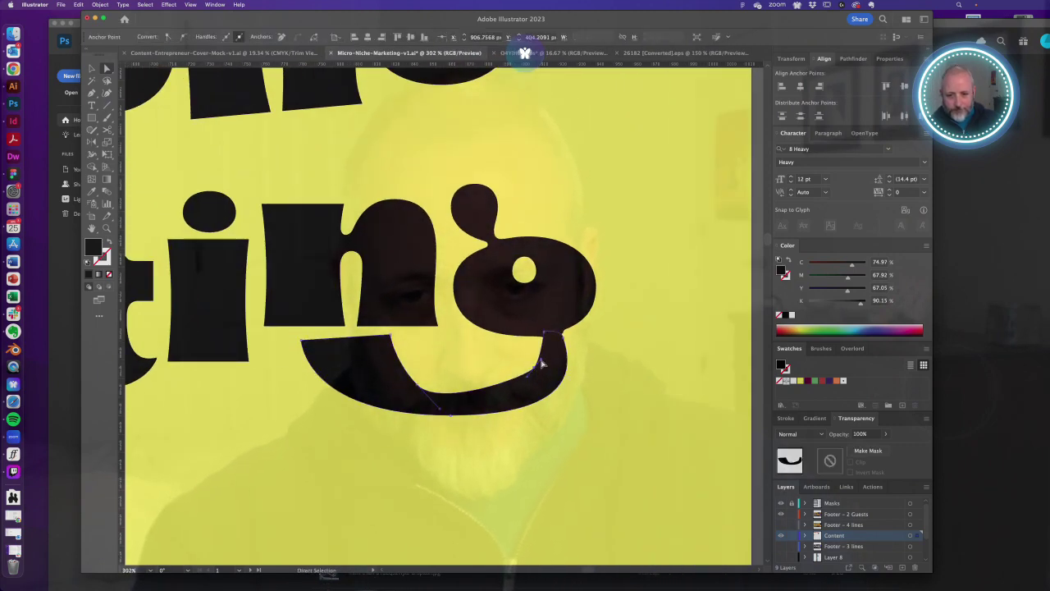
mouse_move(542, 362)
mouse_down()
mouse_move(556, 351)
mouse_move(534, 377)
mouse_up()
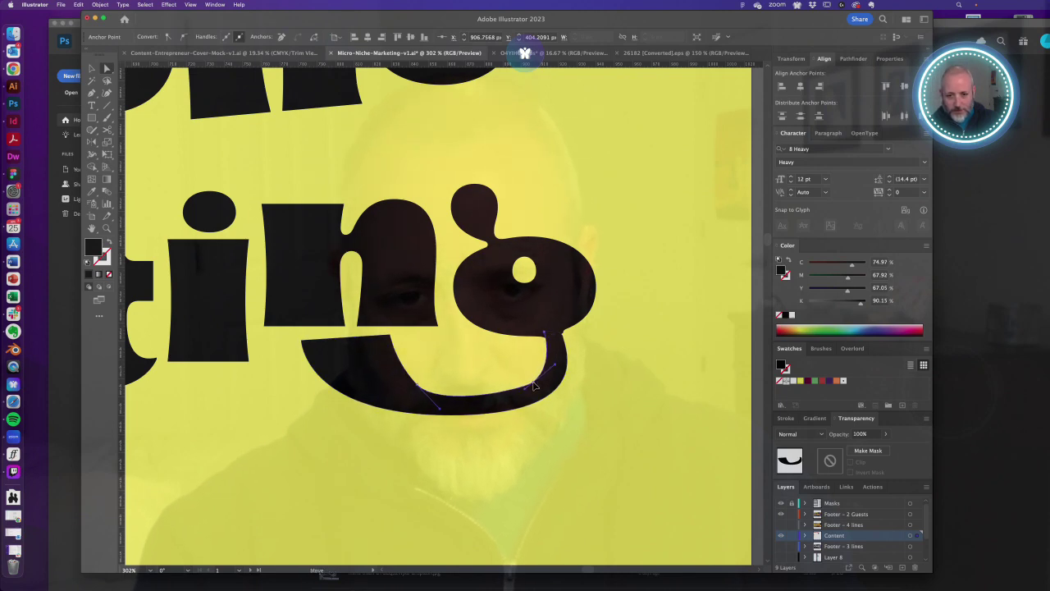
click(579, 336)
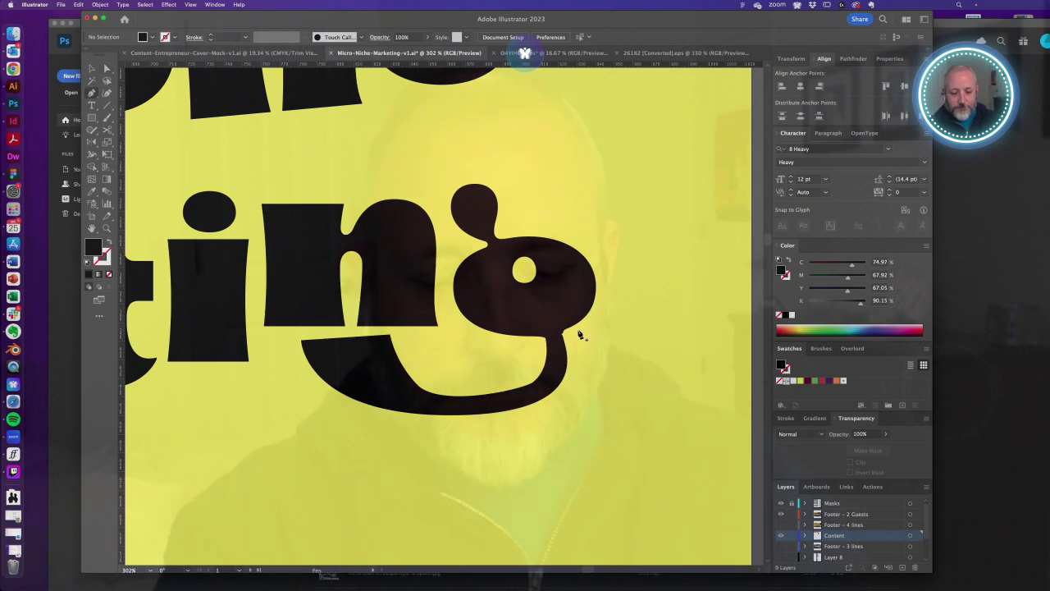
- Patch the notch on the outer side of the g's neck with a small Pen-drawn shape and touch up the inner corner anchor
key(z)
drag(537, 308, 609, 364)
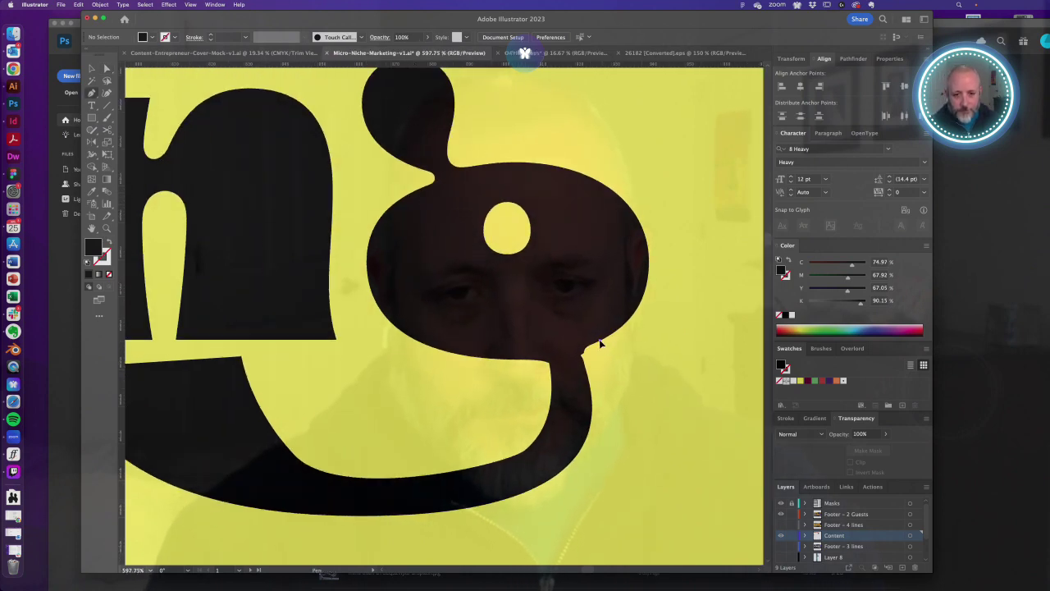
click(599, 340)
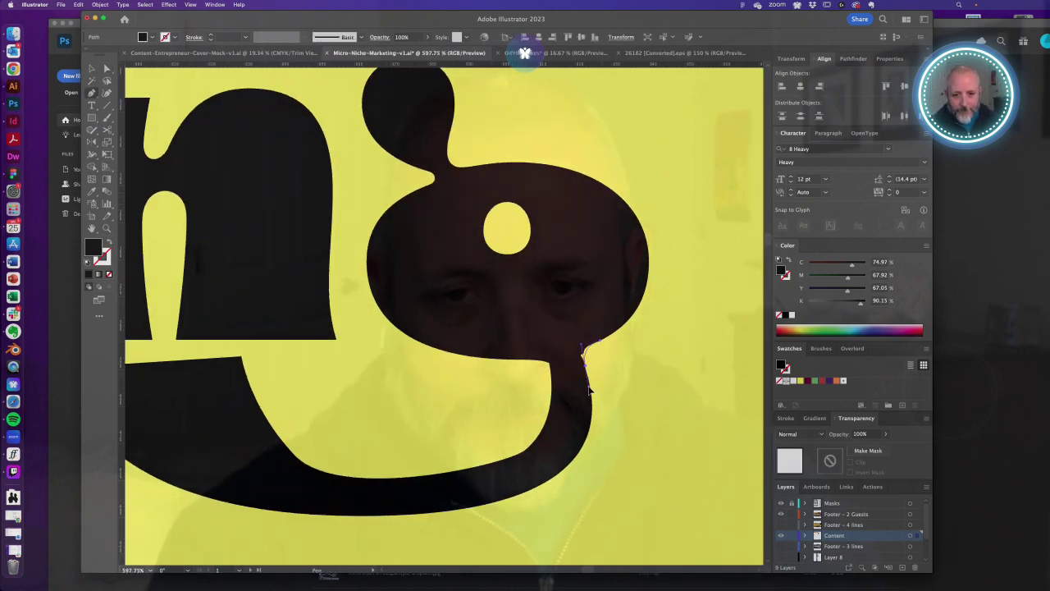
drag(588, 386, 567, 346)
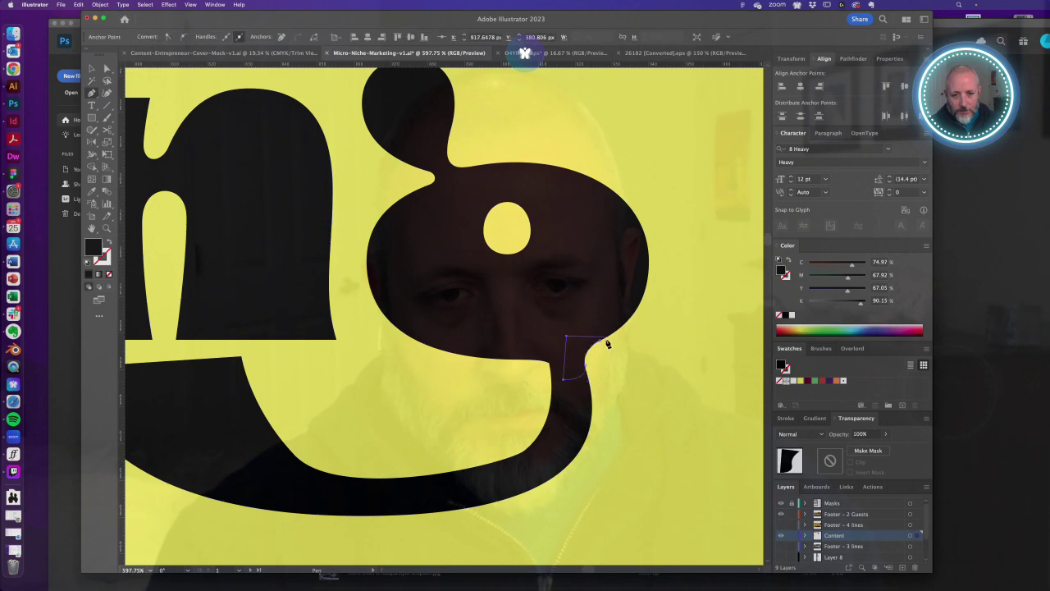
click(600, 341)
key(a)
click(624, 358)
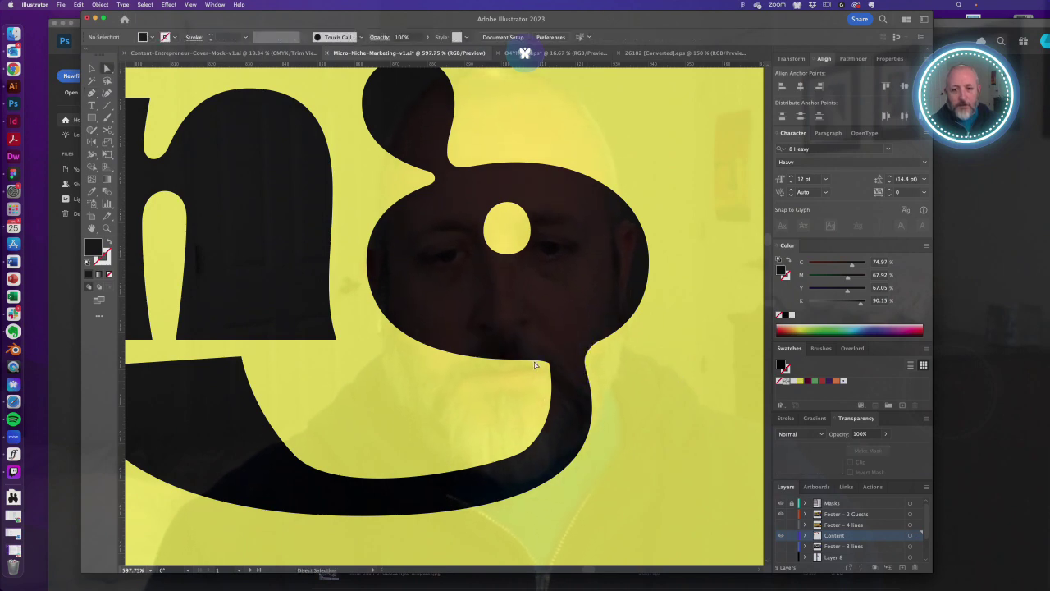
click(539, 361)
click(552, 369)
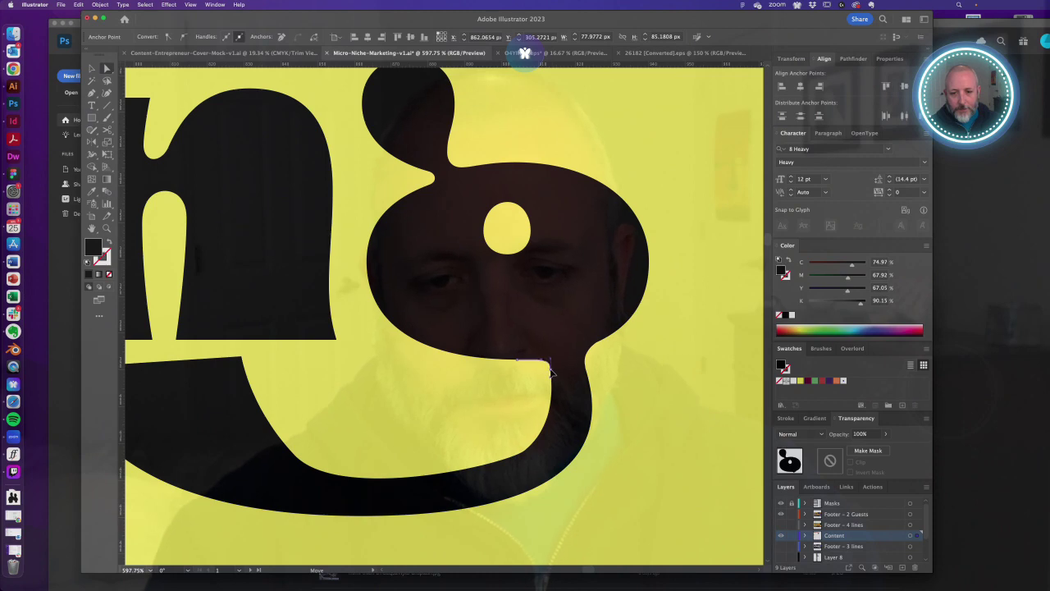
click(535, 394)
- Examine the complete three-line title on the artboard to judge how the swashed g fits
alt+super+click(411, 359)
alt+super+click(412, 359)
alt+super+click(411, 359)
alt+super+click(412, 360)
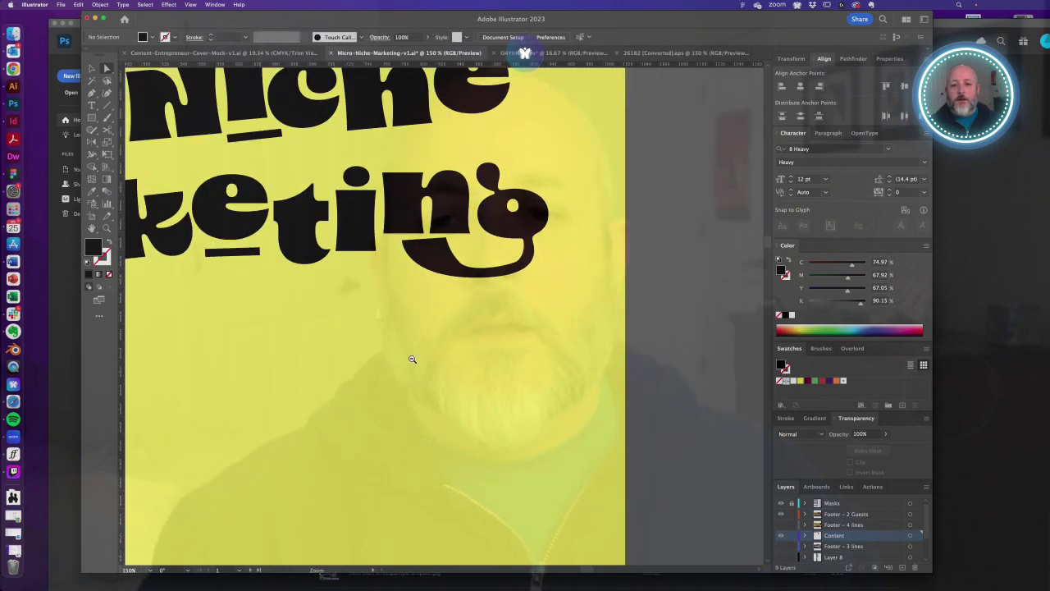
alt+super+click(412, 359)
drag(419, 359, 572, 427)
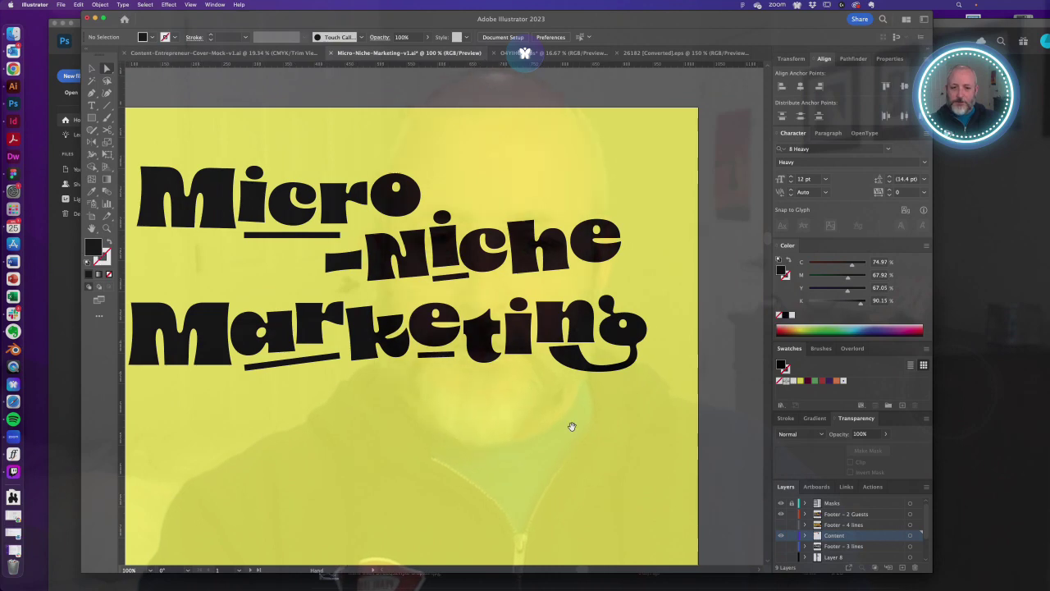
alt+super+click(460, 393)
alt+super+click(458, 393)
drag(450, 333, 512, 423)
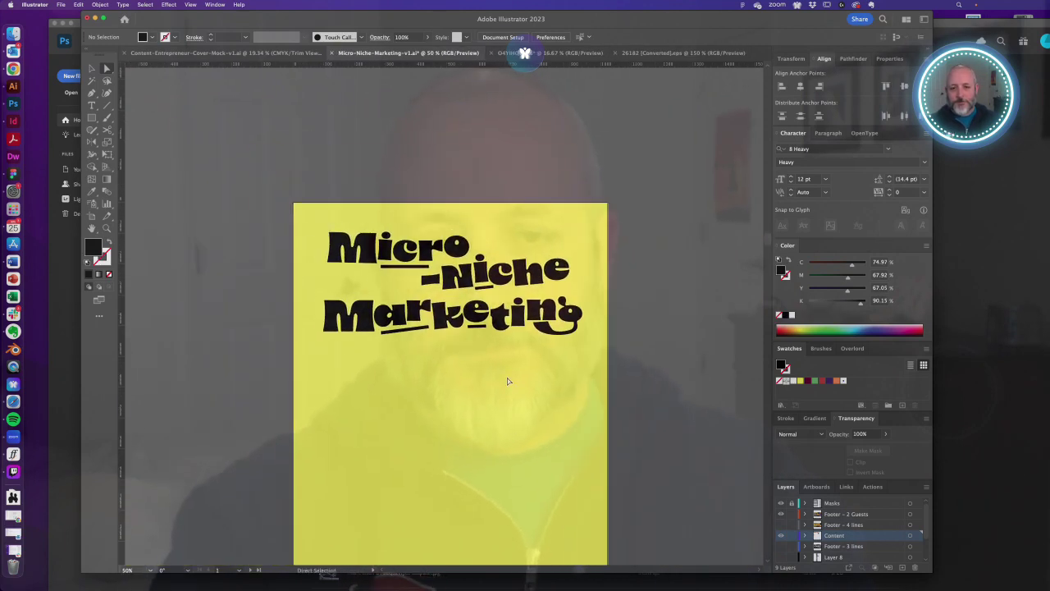
- Add a separate live-text g in 8 Heavy below the title and enlarge it to about 114 pt
key(t)
click(500, 375)
text(g)
key(Escape)
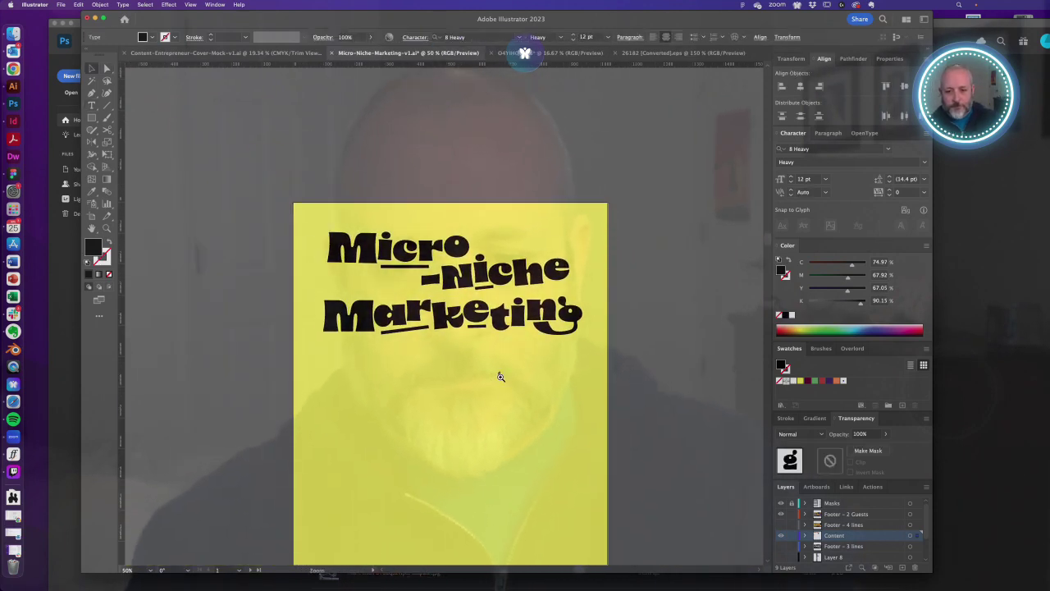
super+click(500, 377)
drag(490, 363, 556, 439)
click(579, 395)
key(a)
alt+super+click(437, 310)
alt+super+click(436, 311)
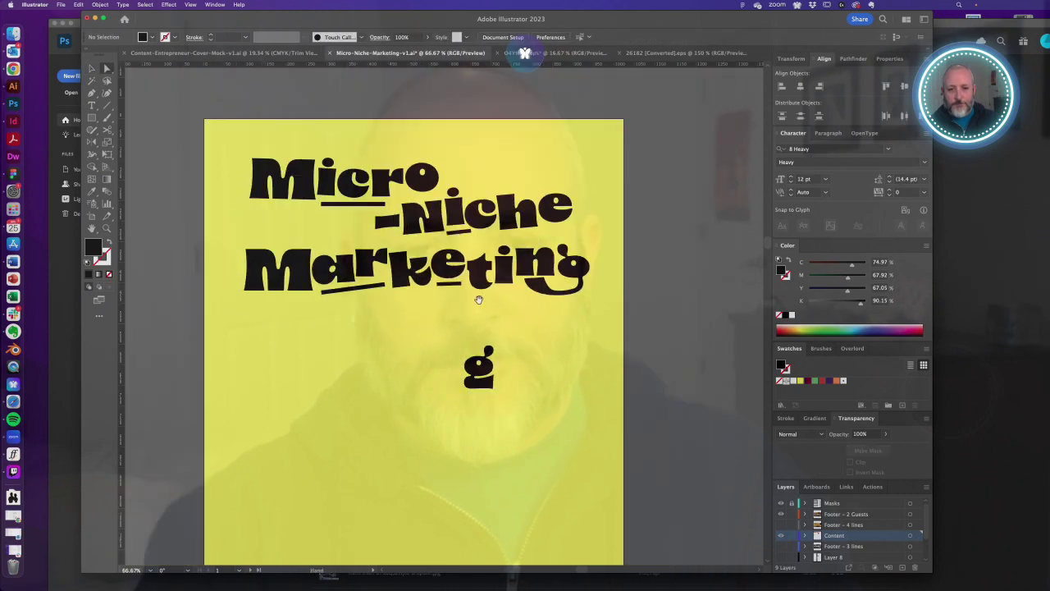
- Delete the modified g and its curved tail from the end of "Marketing"
drag(478, 297, 440, 366)
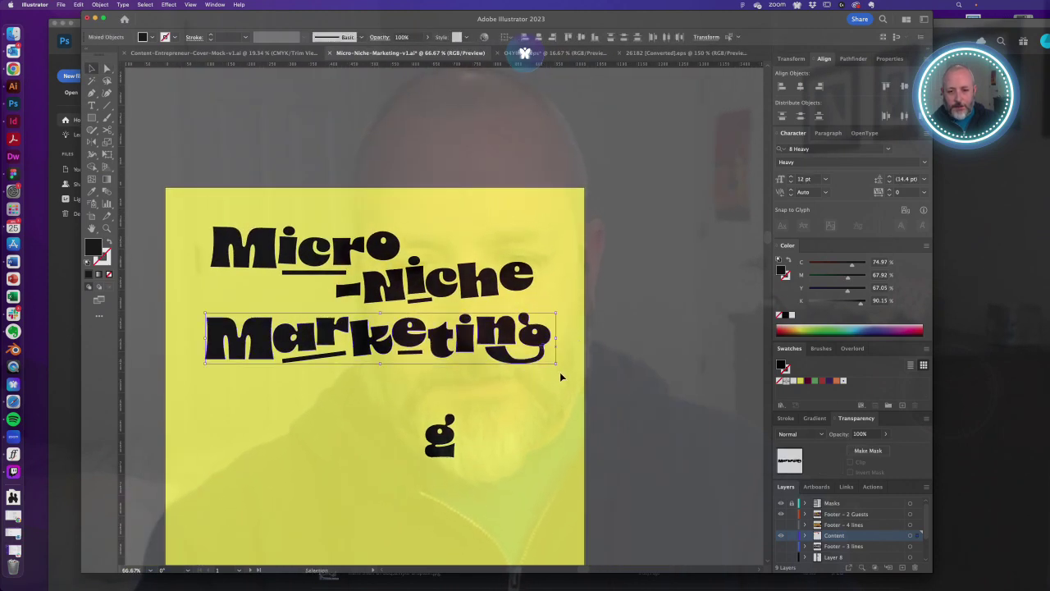
key(a)
click(520, 367)
key(Delete)
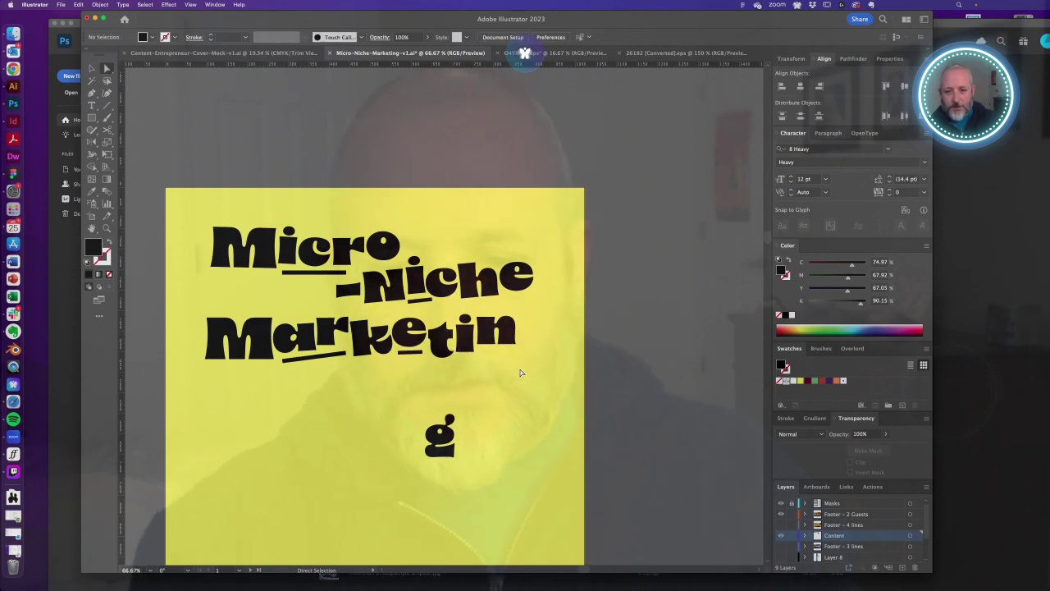
- Move the live-text g up to the end of "Marketing" and insert an n before it as a size reference
drag(443, 435, 659, 383)
double_click(522, 329)
text(n)
key(Escape)
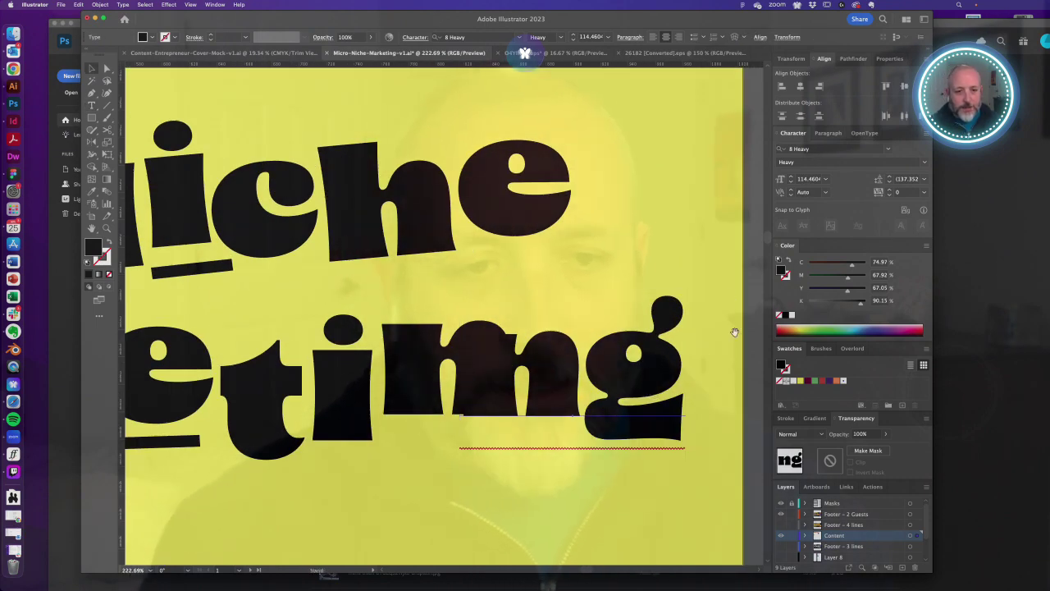
- Colour the "ng" text maroon and scale it to about 128 pt so its n matches the black n beneath
click(807, 382)
drag(566, 374, 343, 380)
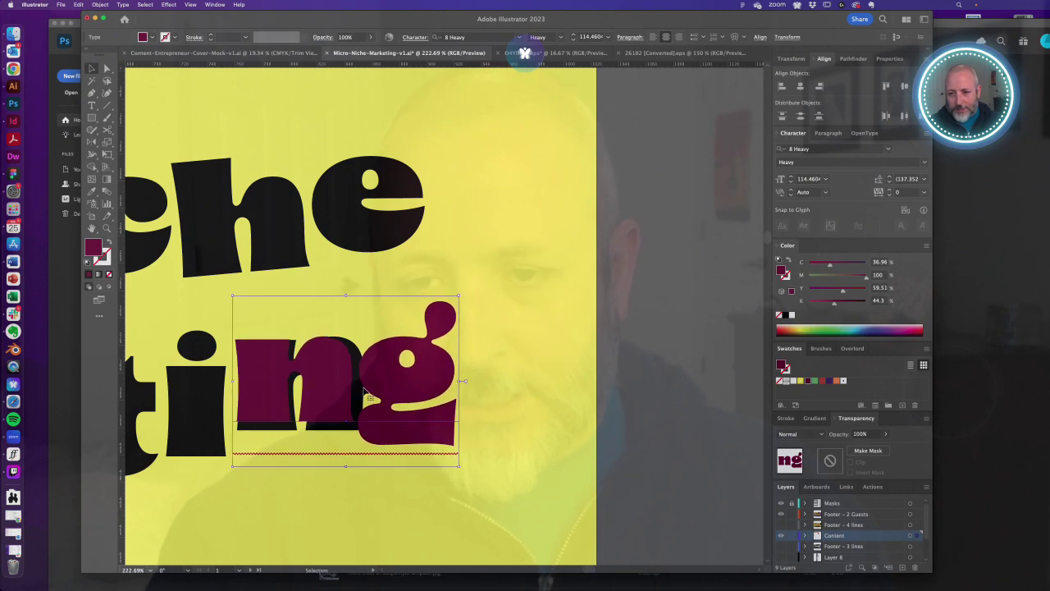
drag(459, 466, 484, 486)
drag(338, 407, 233, 377)
- Remove the reference n from the maroon text and position the remaining g right after the black n
key(t)
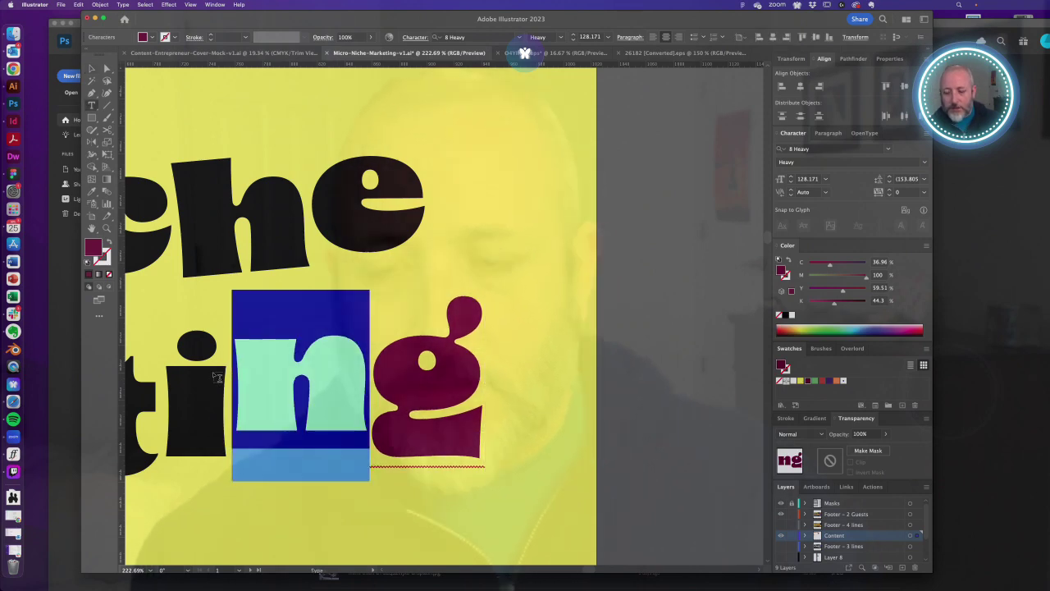
key(BackSpace)
drag(378, 386, 449, 386)
key(super+shift+a)
- Reflect the maroon g across the vertical axis in place at the end of "Marketing"
alt+super+click(330, 359)
alt+super+click(327, 356)
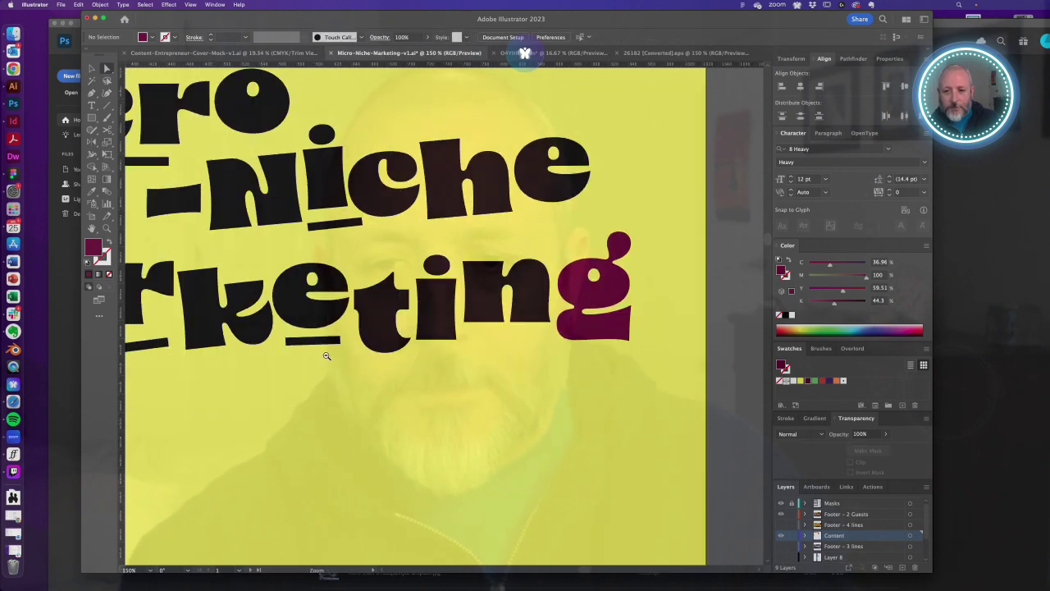
alt+super+click(328, 356)
alt+super+click(330, 353)
alt+super+click(331, 353)
drag(446, 329, 387, 377)
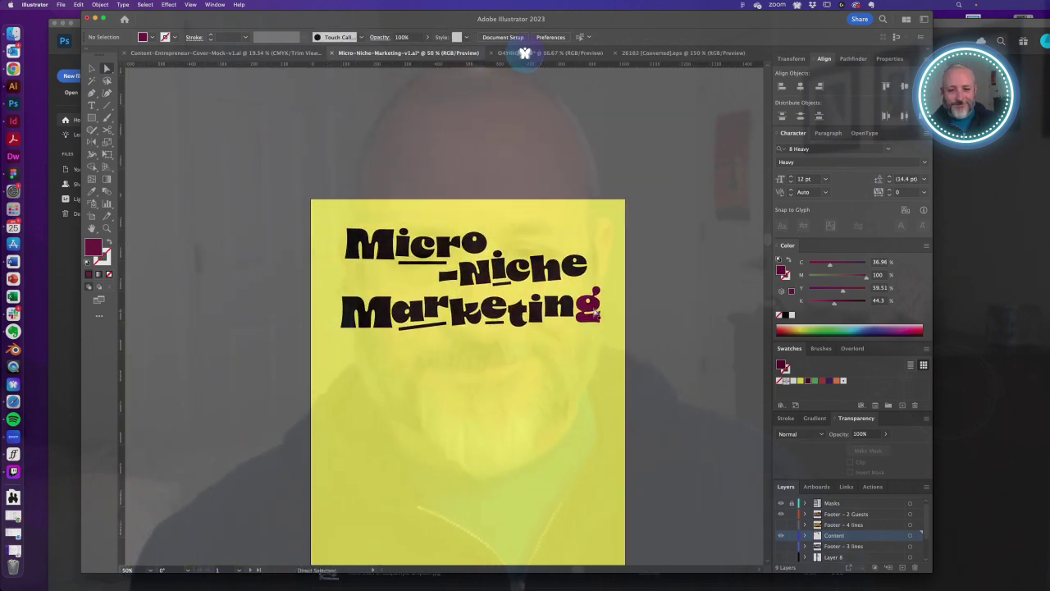
drag(532, 303, 566, 335)
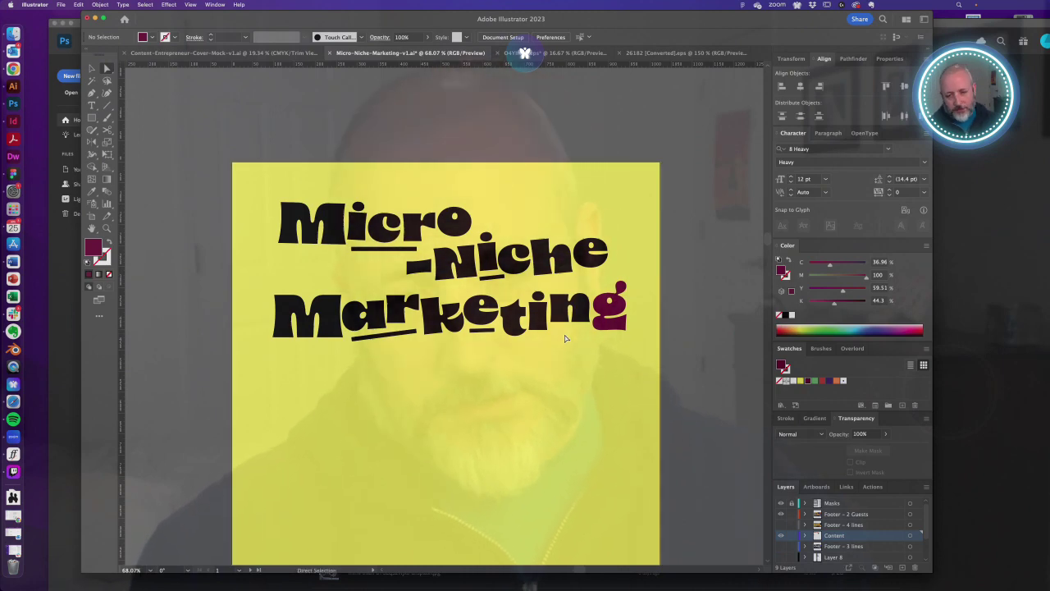
click(617, 308)
key(o)
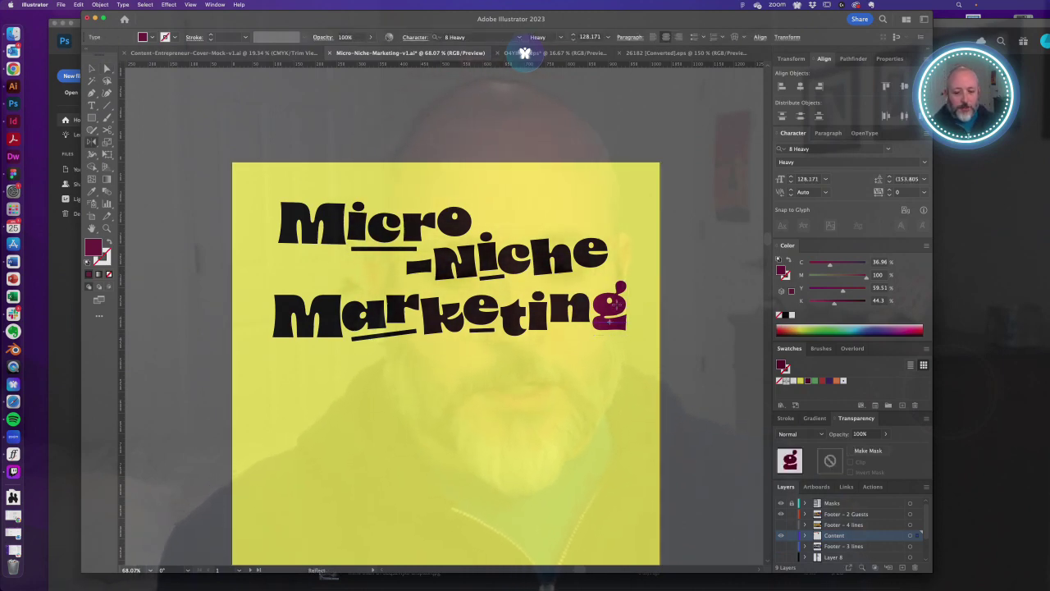
key(Return)
click(591, 370)
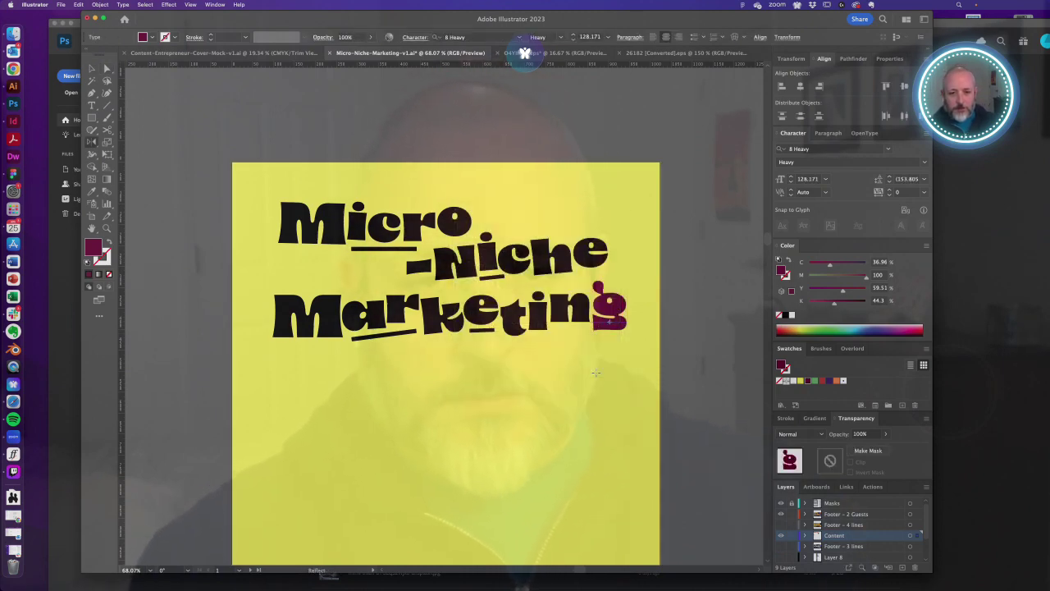
click(596, 376)
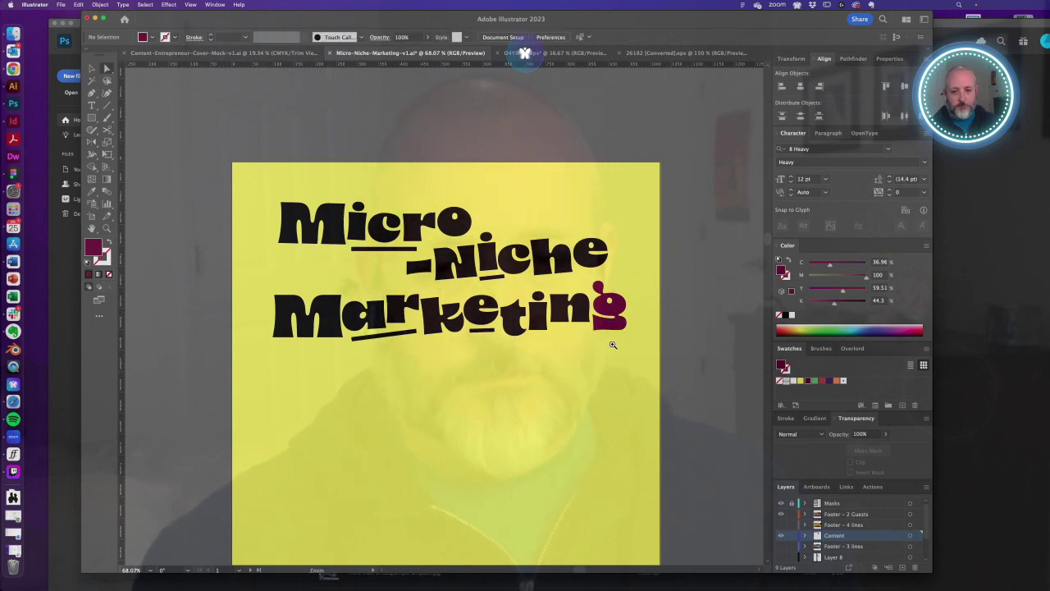
- Duplicate the flipped maroon g straight below the word and convert the copy to outlines
drag(612, 344, 676, 340)
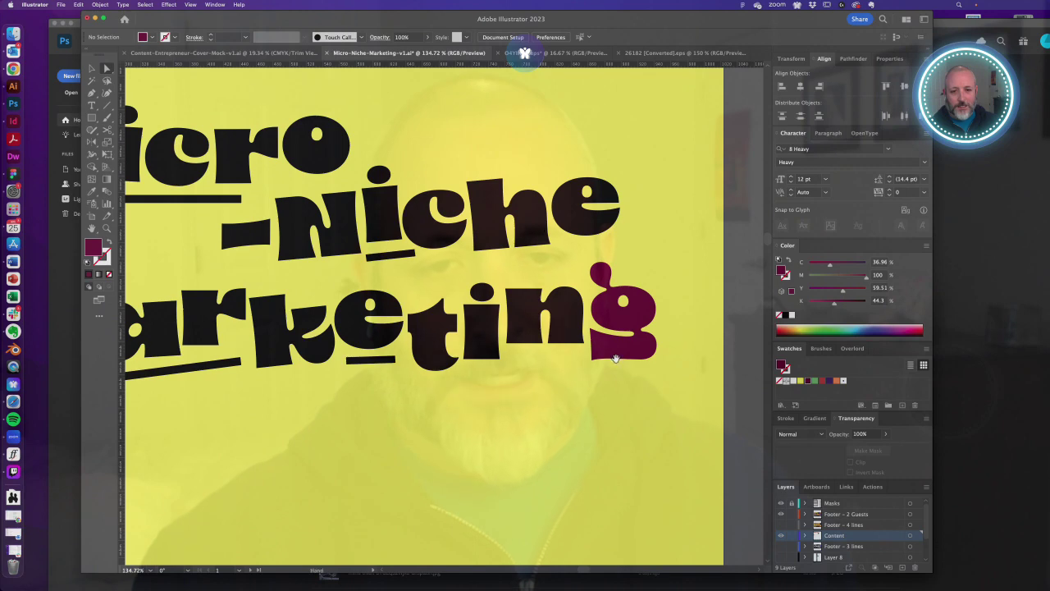
drag(615, 359, 567, 305)
click(601, 260)
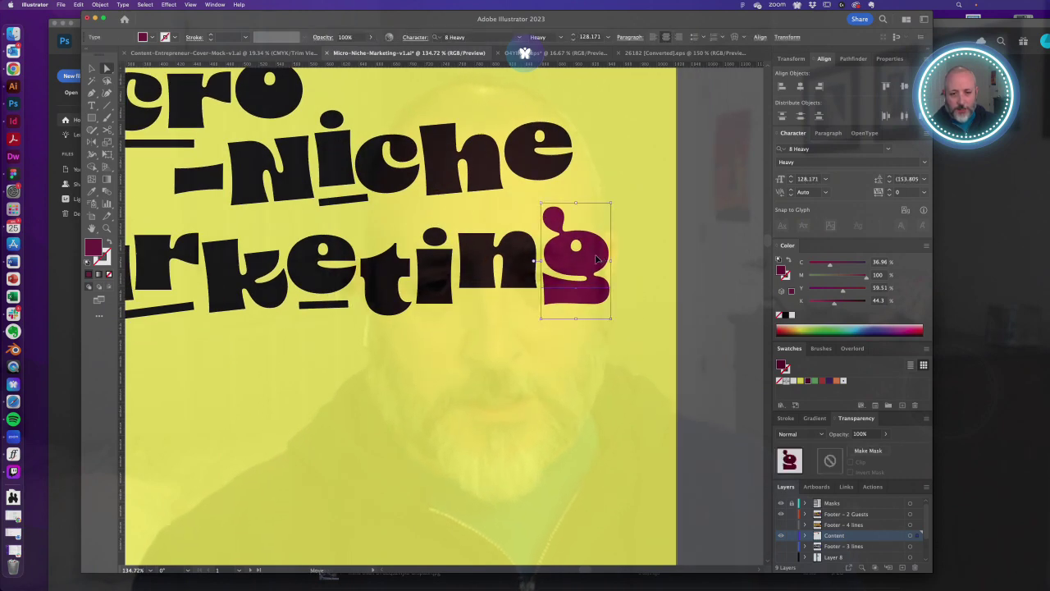
drag(597, 260, 598, 410)
key(super+shift+o)
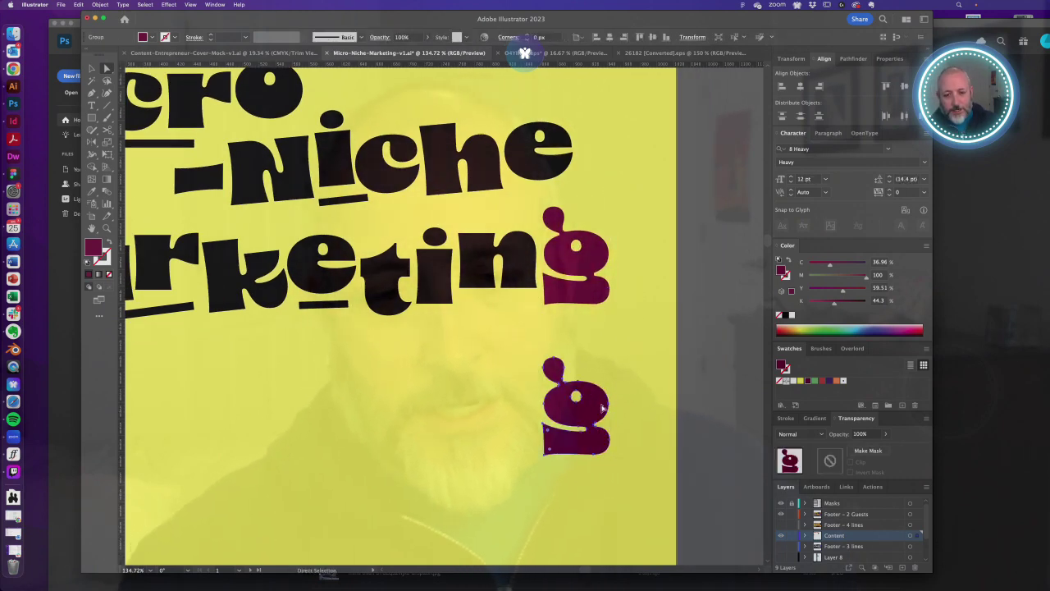
key(super+shift+a)
- Isolate the round ear at the neck of the outlined g and remove it from the bowl
mouse_move(558, 382)
mouse_down()
mouse_move(641, 423)
mouse_move(574, 376)
mouse_up()
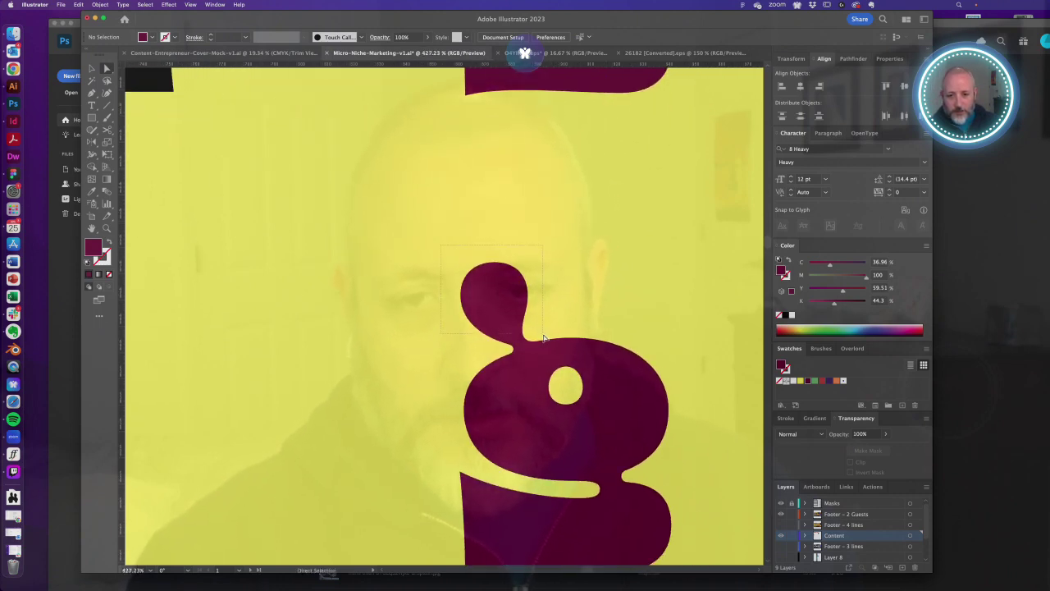
click(543, 338)
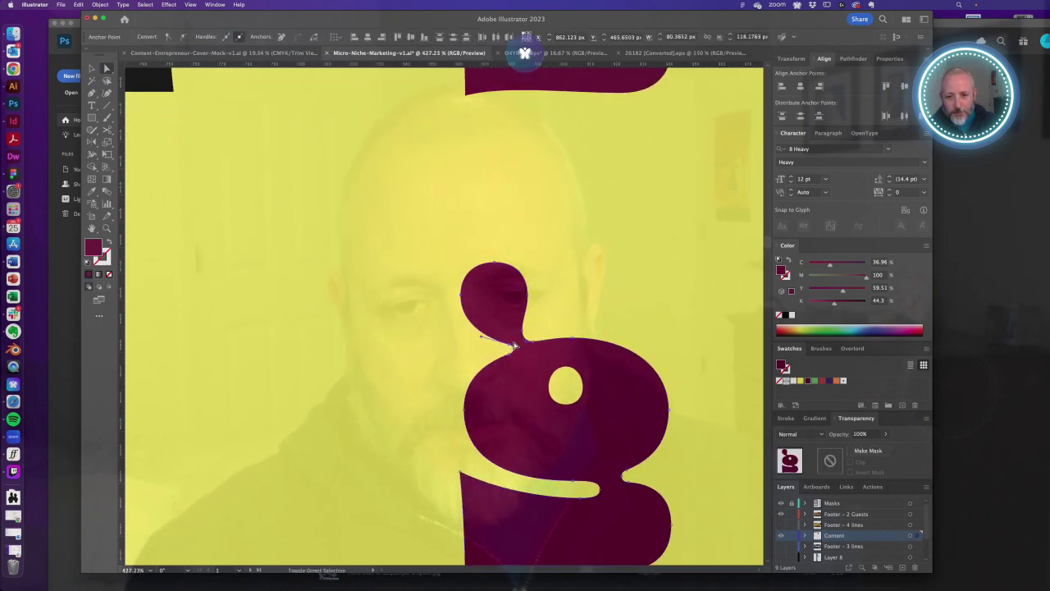
click(509, 345)
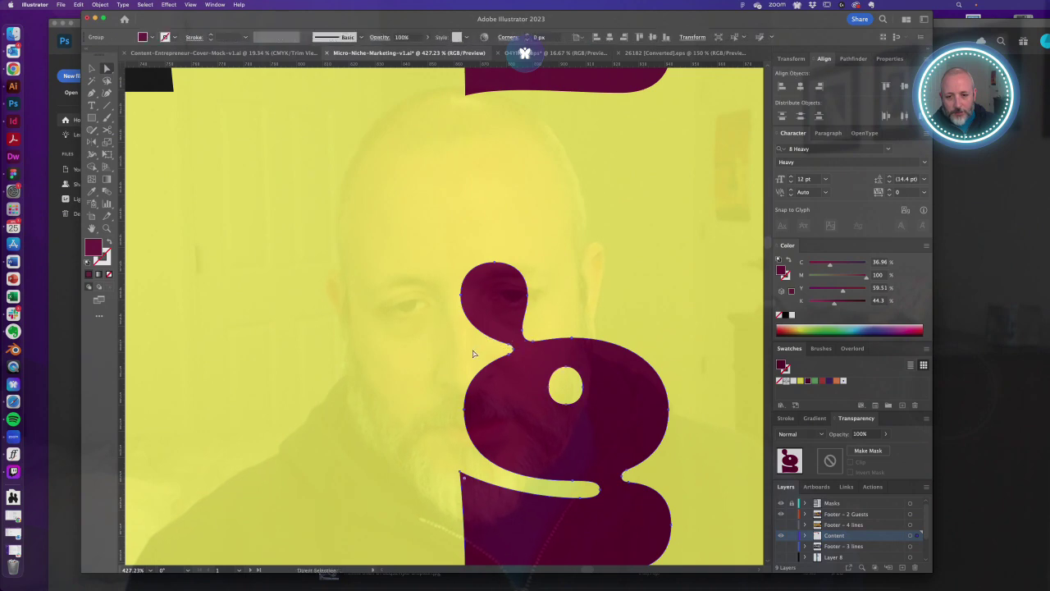
click(534, 339)
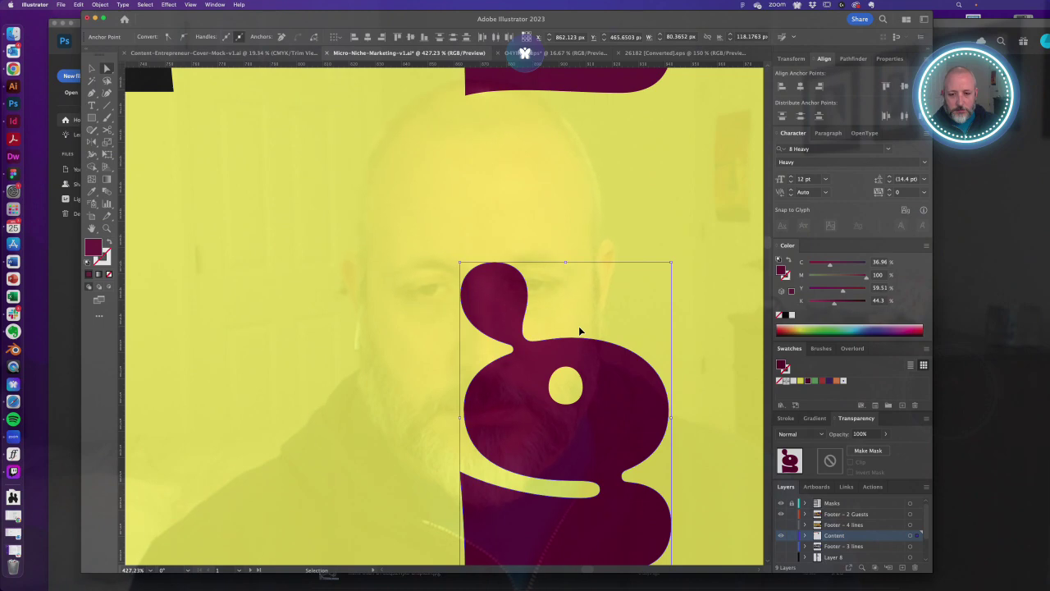
key(Delete)
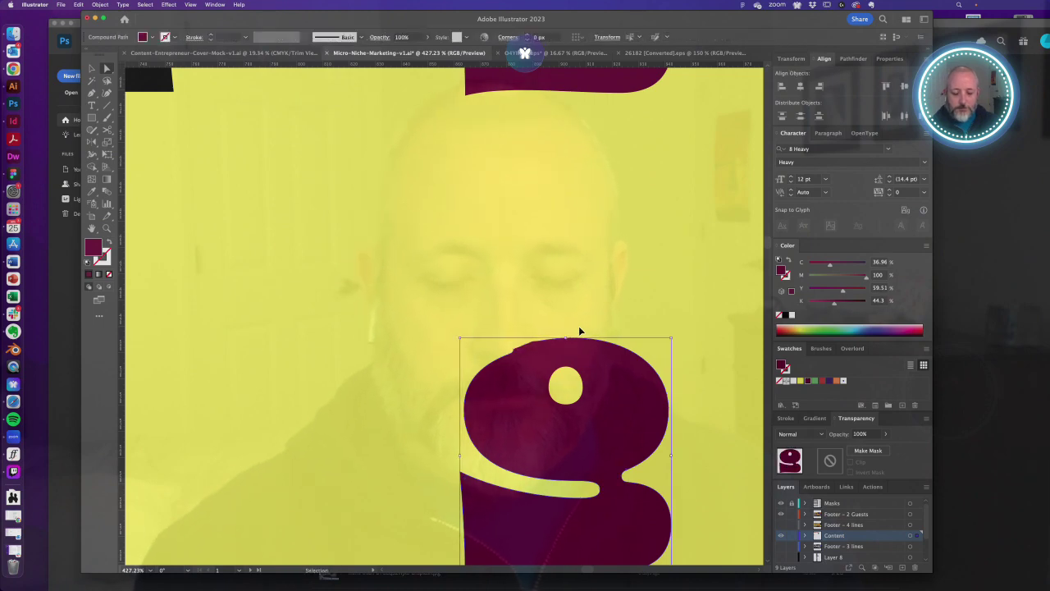
- Paste the ear as its own shape, reflect it vertically and place it on the right shoulder of the bowl
key(ctrl+v)
alt+click(439, 312)
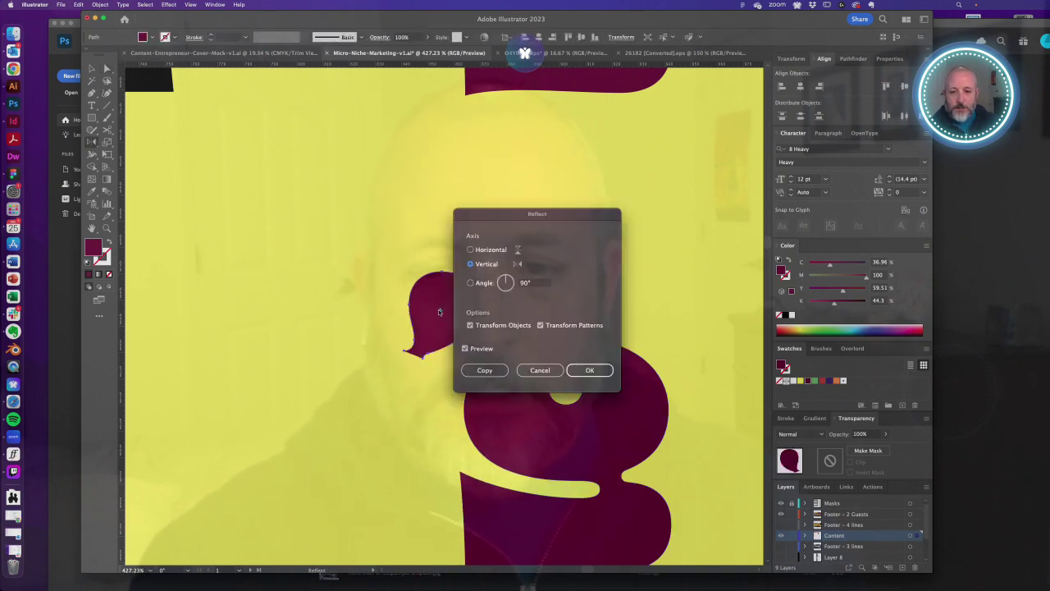
click(589, 370)
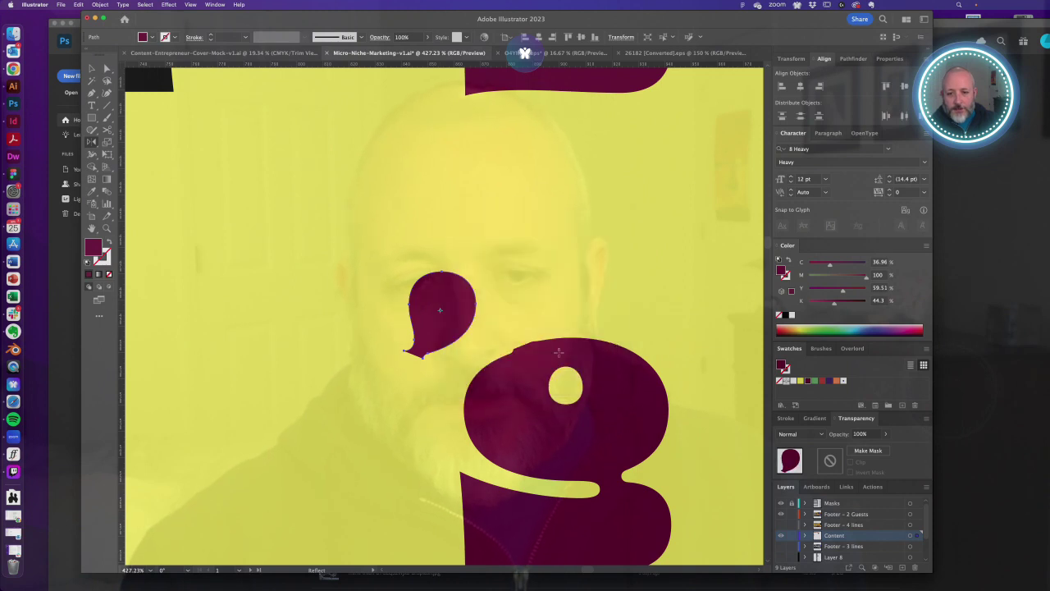
key(a)
drag(450, 311, 642, 300)
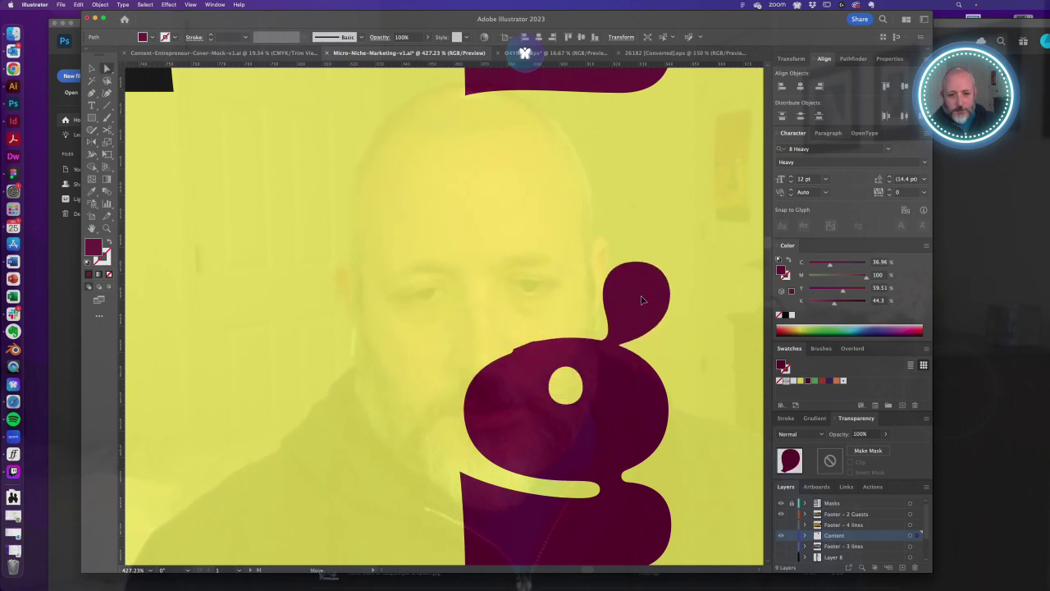
- Draw a maroon ellipse over the bowl of the outlined g and fit it to the bowl's edges, about 76 by 54 px
click(531, 313)
key(l)
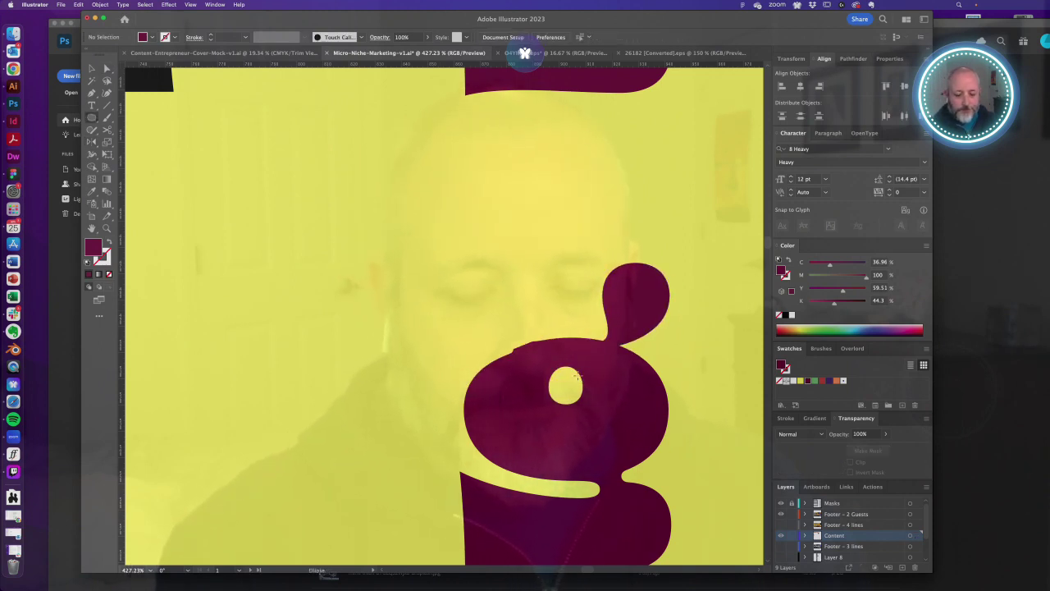
drag(554, 395, 637, 456)
drag(639, 398, 666, 399)
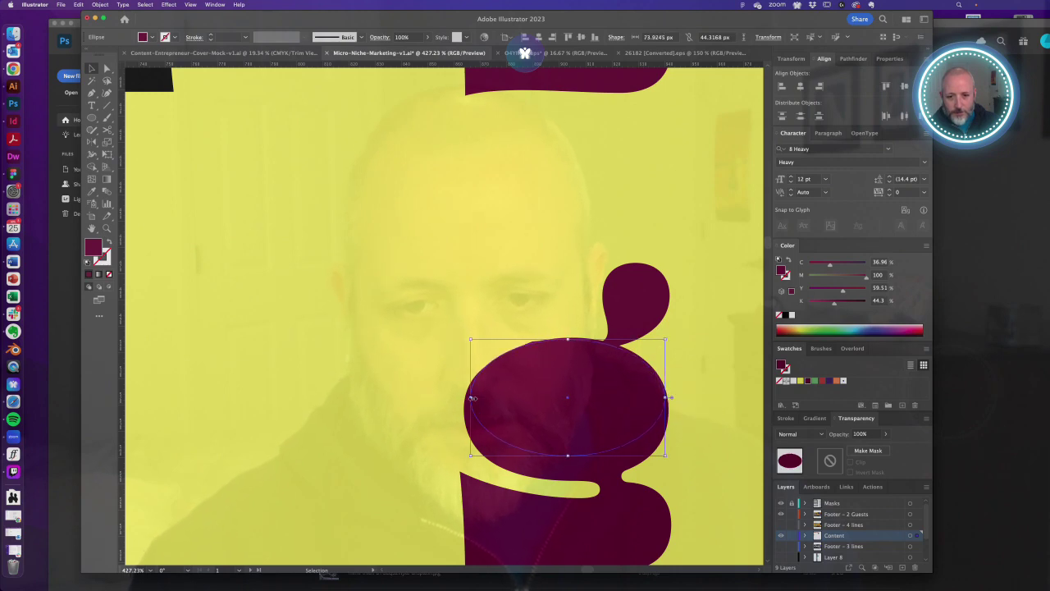
drag(471, 398, 465, 398)
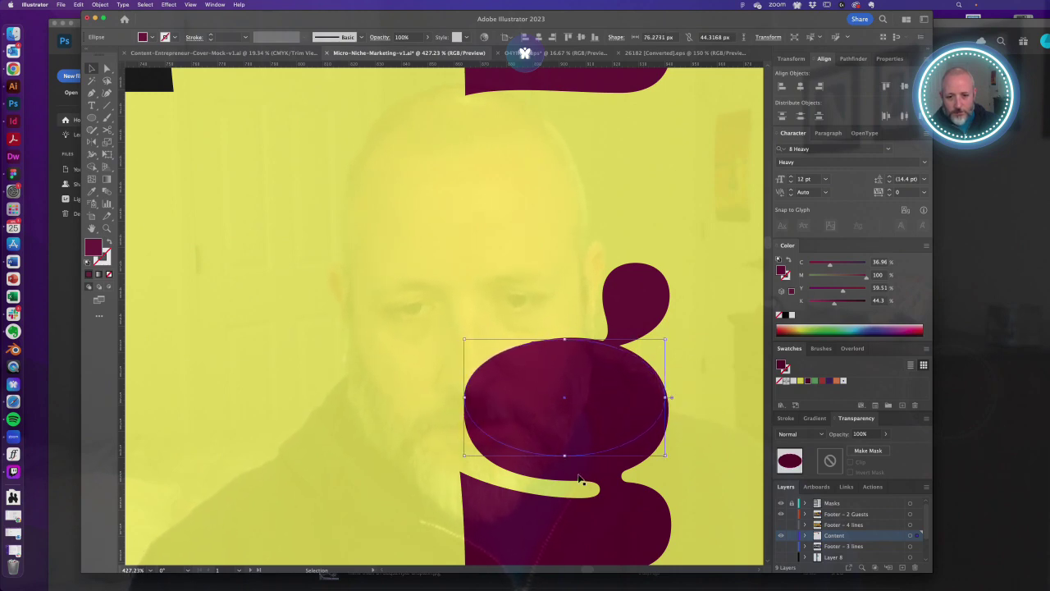
drag(566, 457, 569, 478)
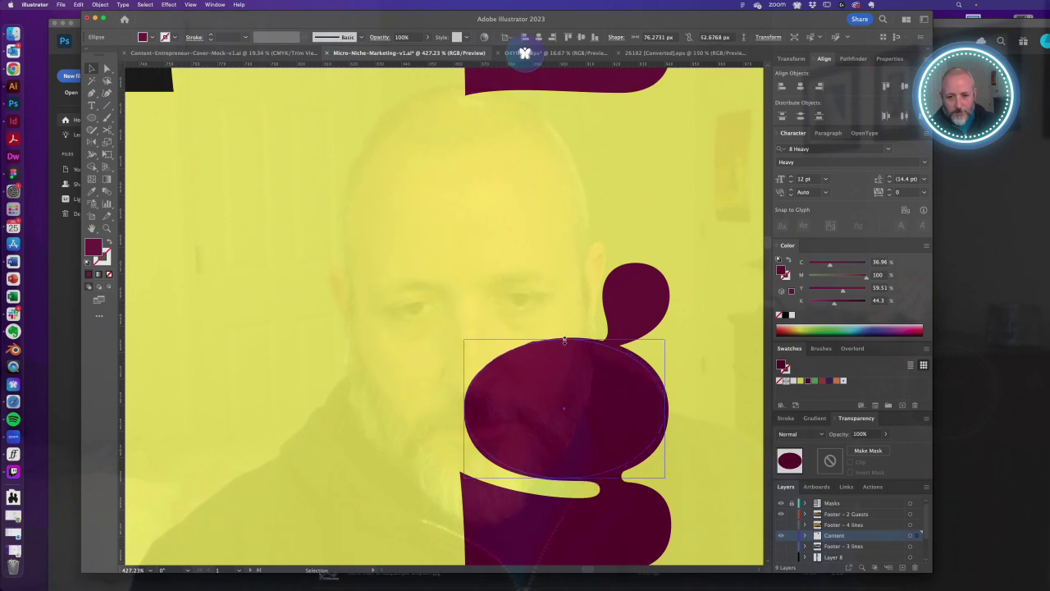
drag(564, 339, 565, 336)
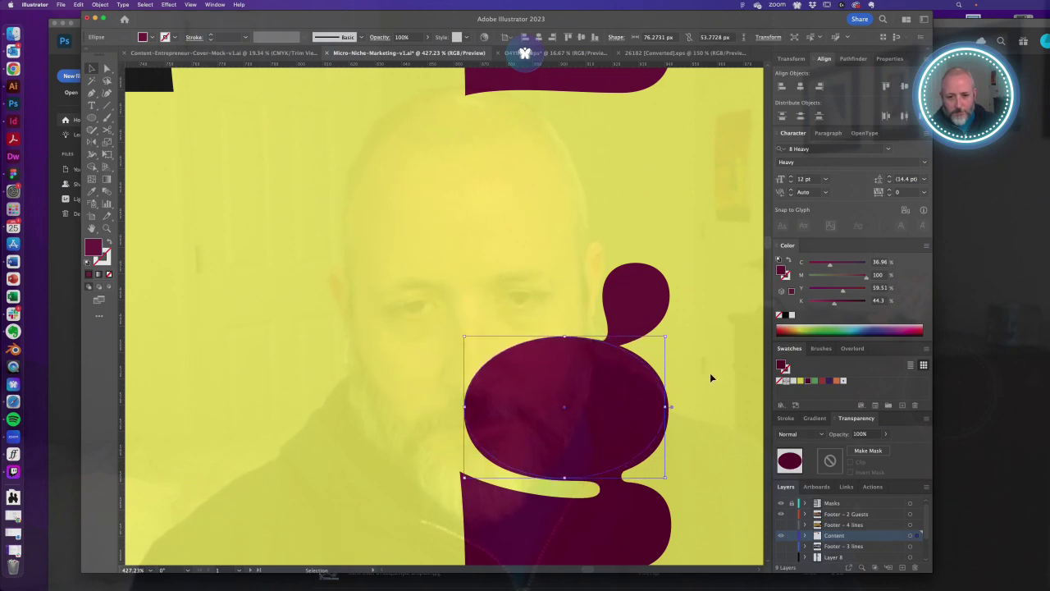
- Combine the ellipse with the outlined g using Pathfinder and delete the piece covering the counter
key(a)
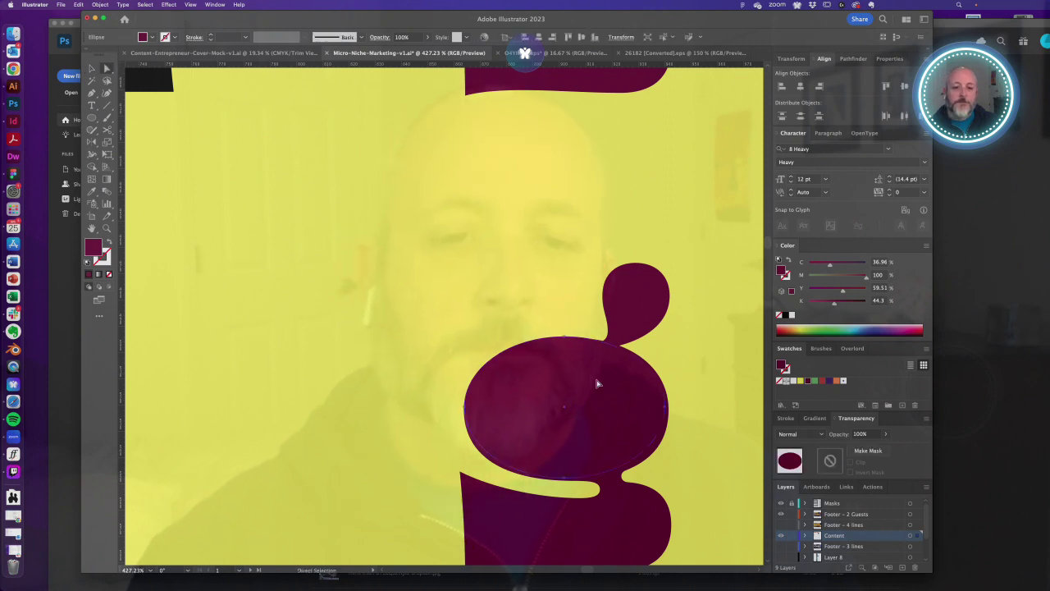
shift+click(615, 490)
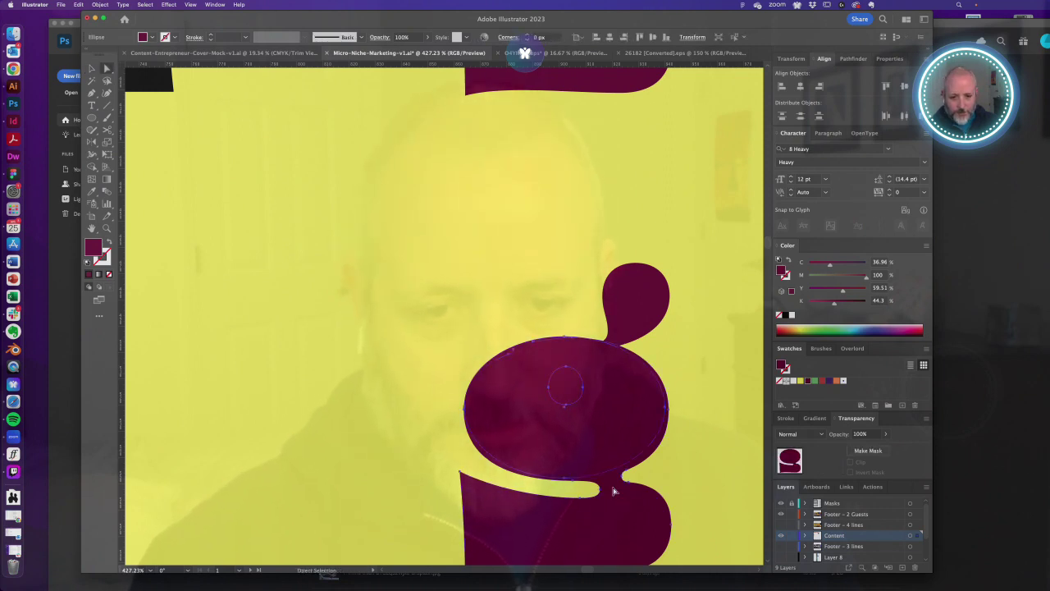
click(850, 58)
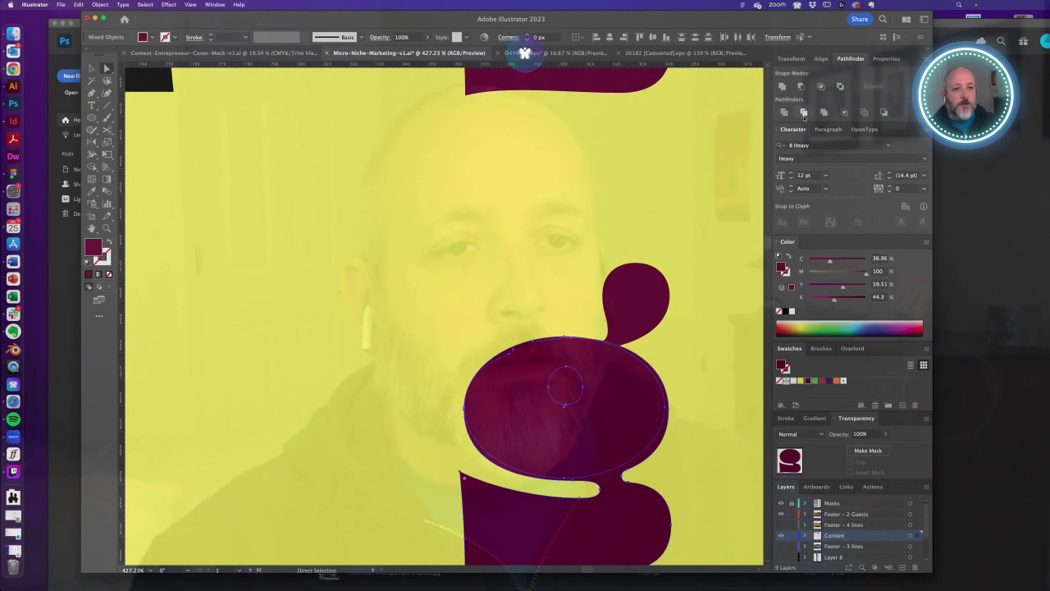
key(super+g)
click(700, 354)
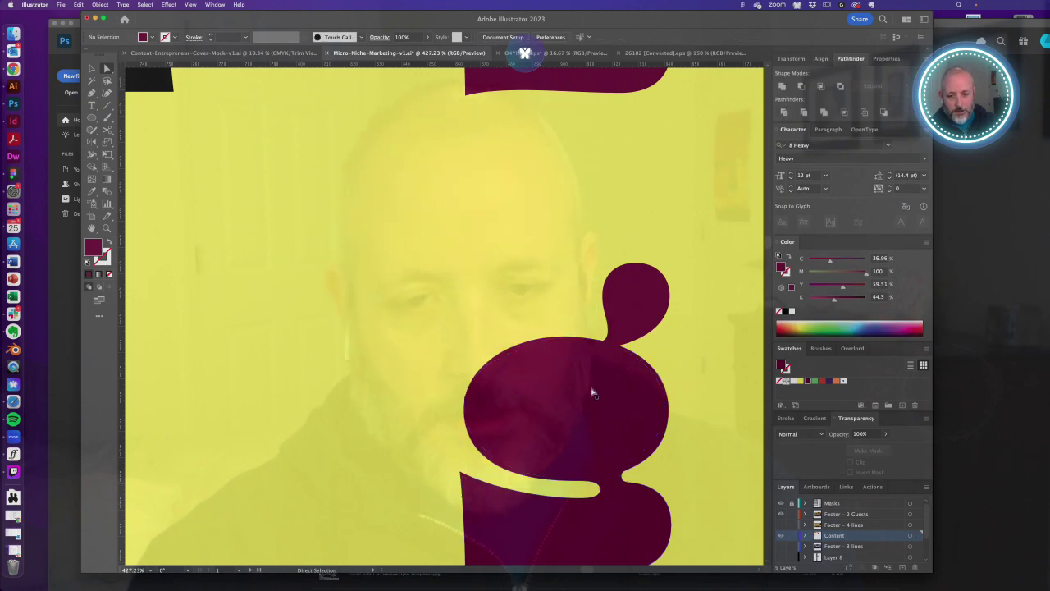
click(567, 387)
key(Delete)
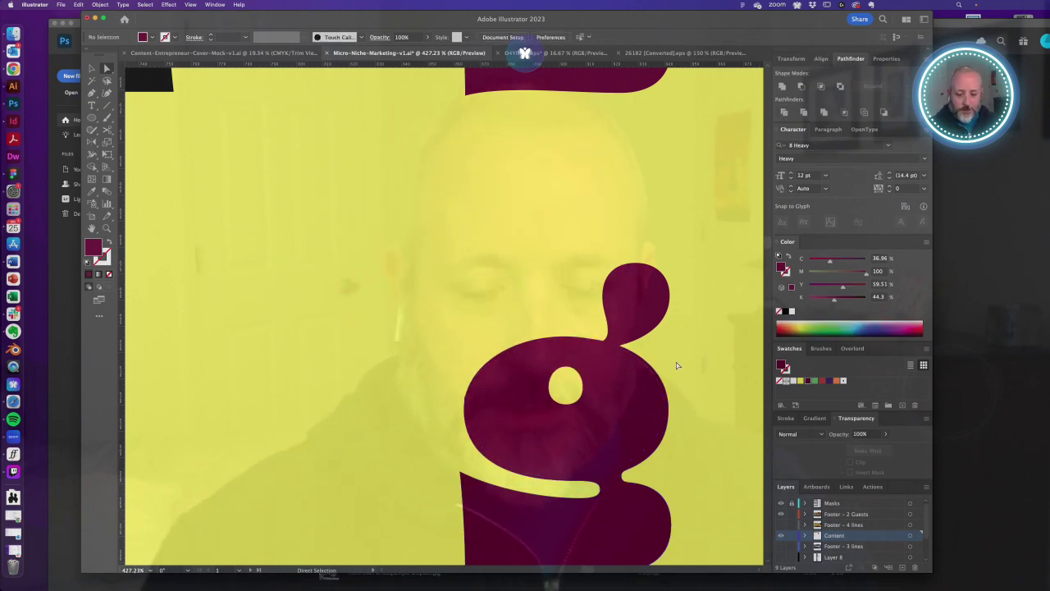
- Delete the live-text g at the end of "Marketing" and move the rebuilt g into its place
alt+super+click(497, 395)
alt+super+click(444, 334)
alt+super+click(445, 334)
alt+super+click(445, 334)
alt+click(445, 335)
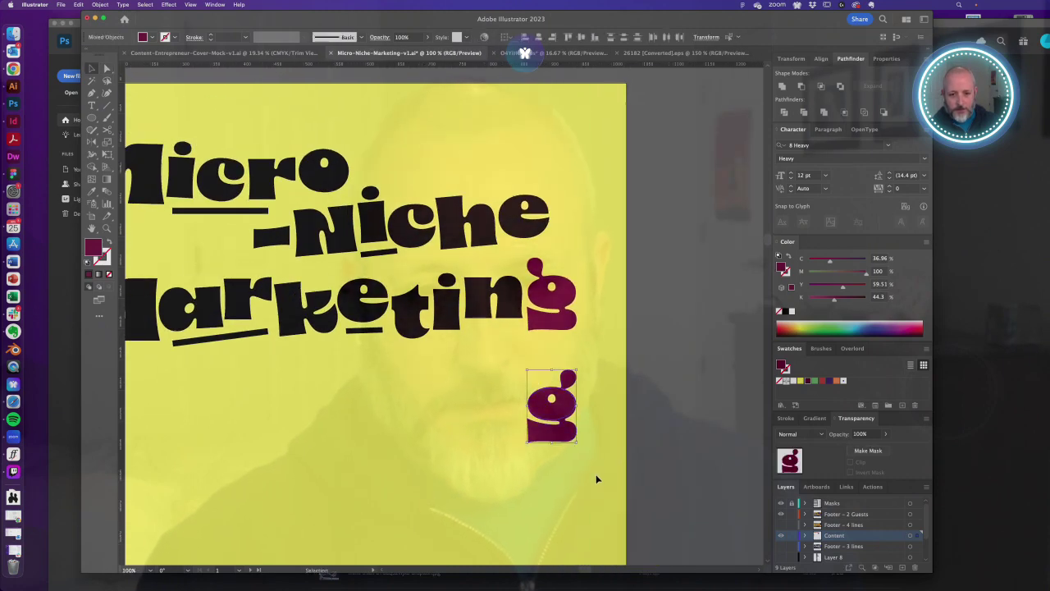
key(a)
click(574, 298)
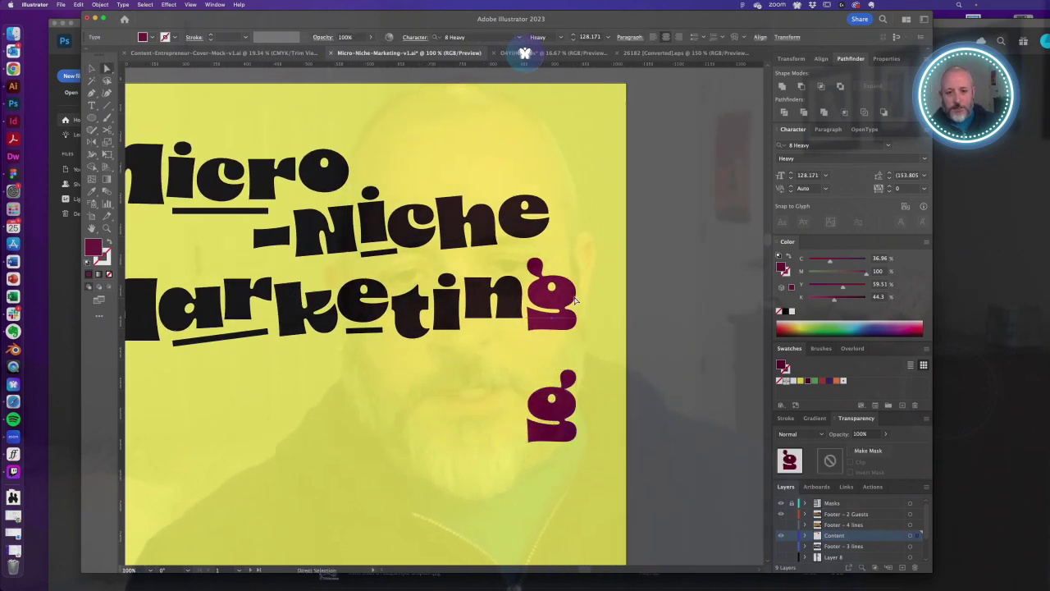
key(Delete)
key(v)
drag(560, 403, 557, 288)
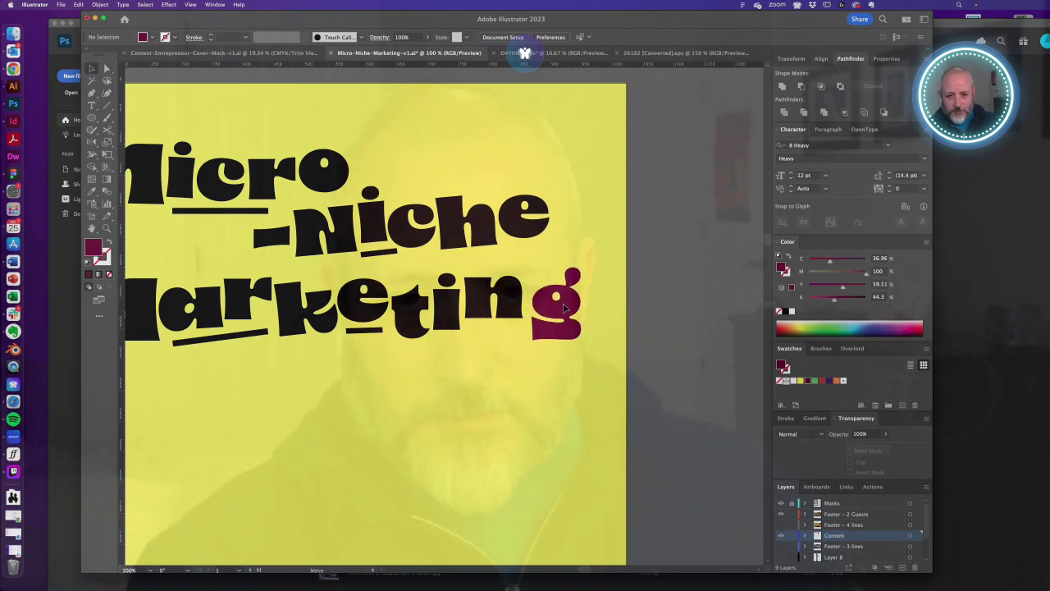
- Recolour the rebuilt g by sampling the black of the neighbouring n
click(555, 289)
click(520, 292)
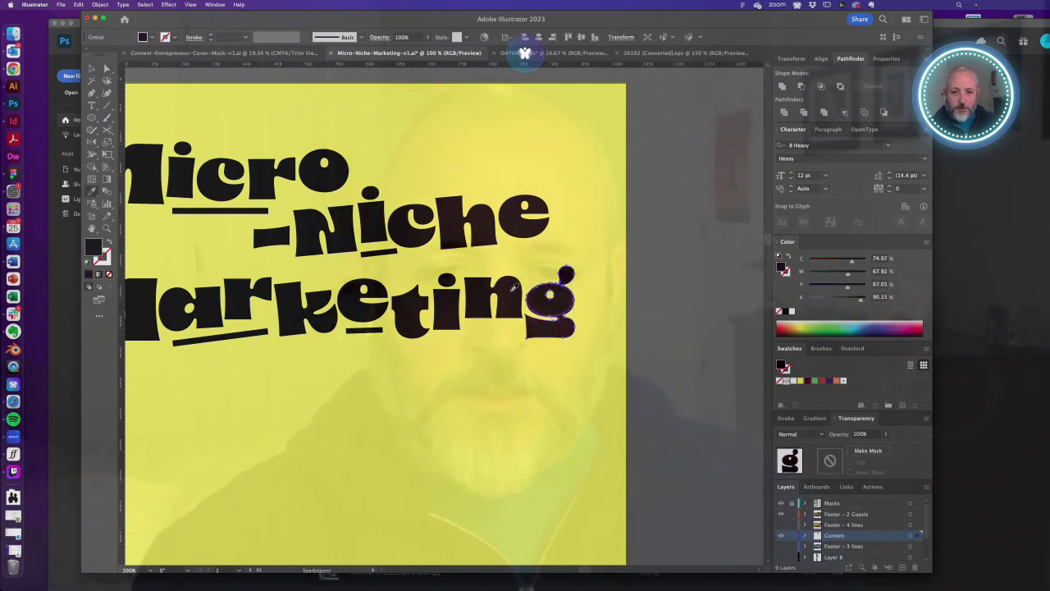
key(super+shift+a)
key(v)
- Add the text "crosby" just below the black names panel and enlarge it to about 112 pt
drag(451, 365, 490, 402)
alt+super+click(419, 361)
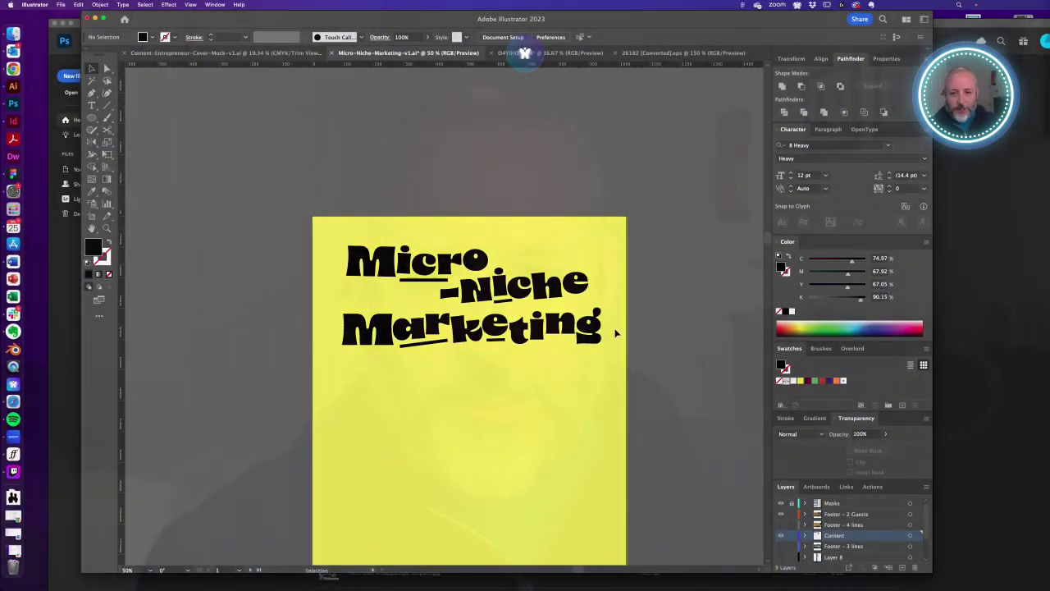
alt+super+click(439, 285)
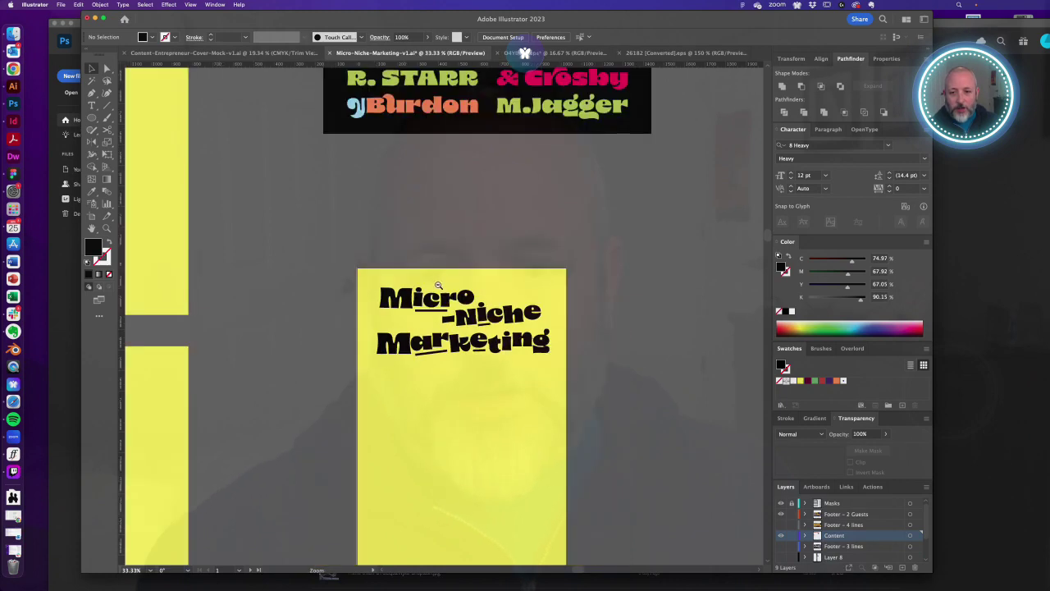
drag(471, 286, 480, 383)
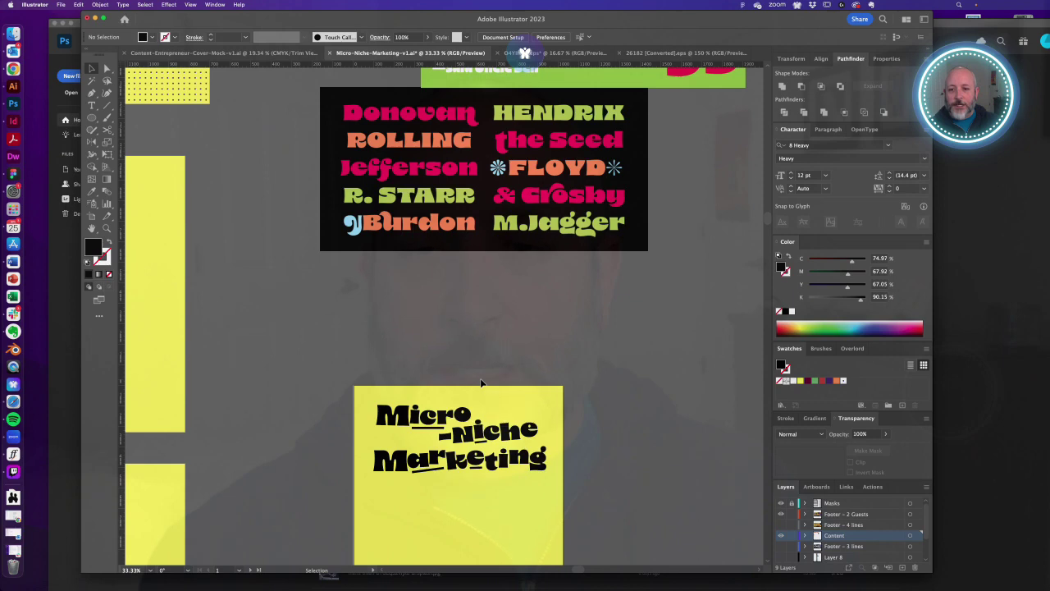
mouse_move(507, 402)
mouse_down()
mouse_move(519, 329)
mouse_move(510, 388)
mouse_up()
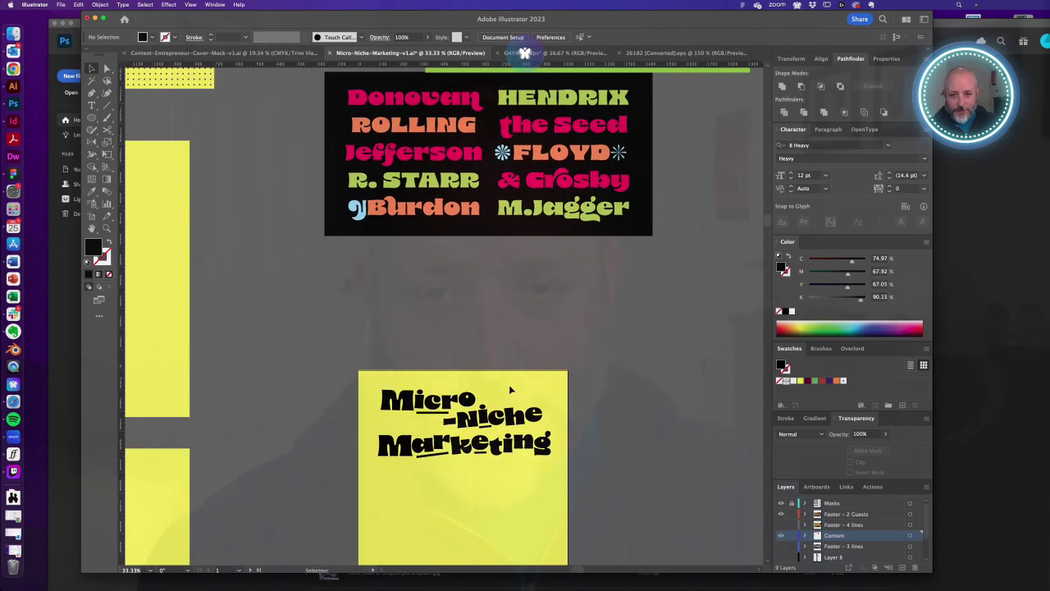
mouse_move(498, 380)
mouse_down()
mouse_move(498, 406)
mouse_move(506, 383)
mouse_up()
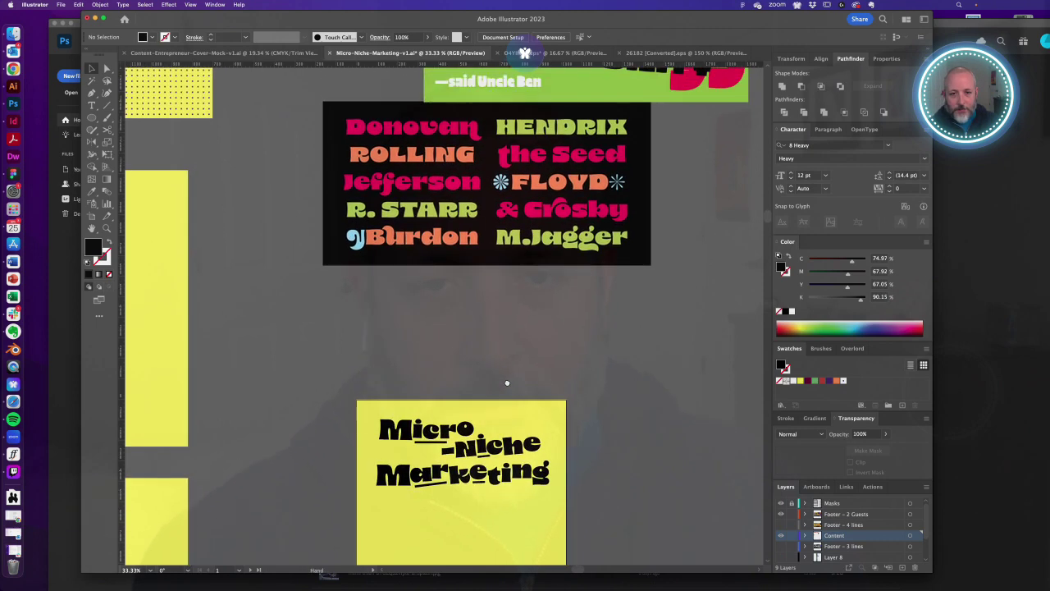
key(t)
click(526, 311)
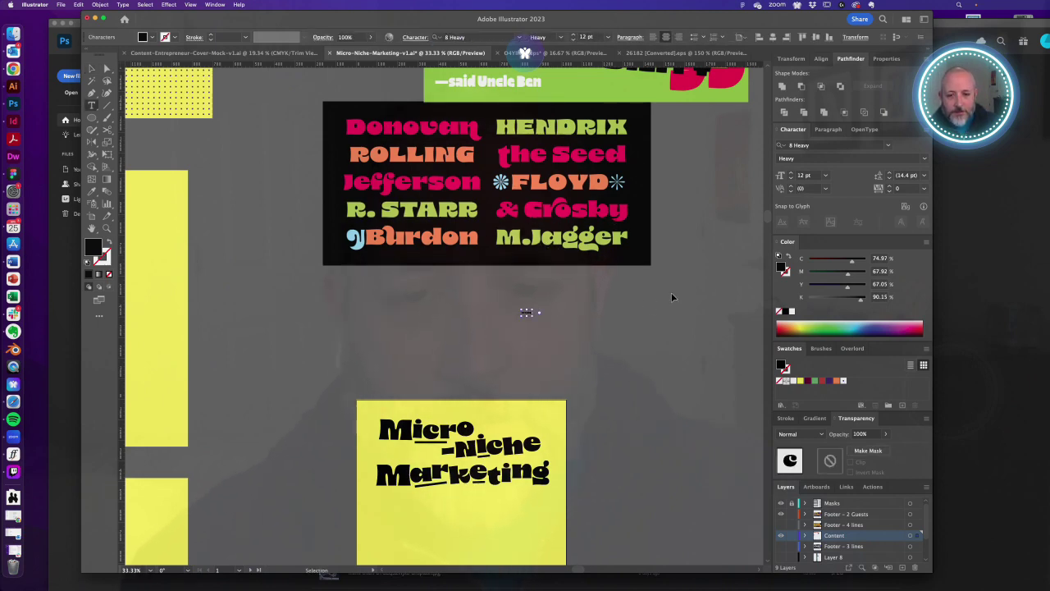
text(crosby)
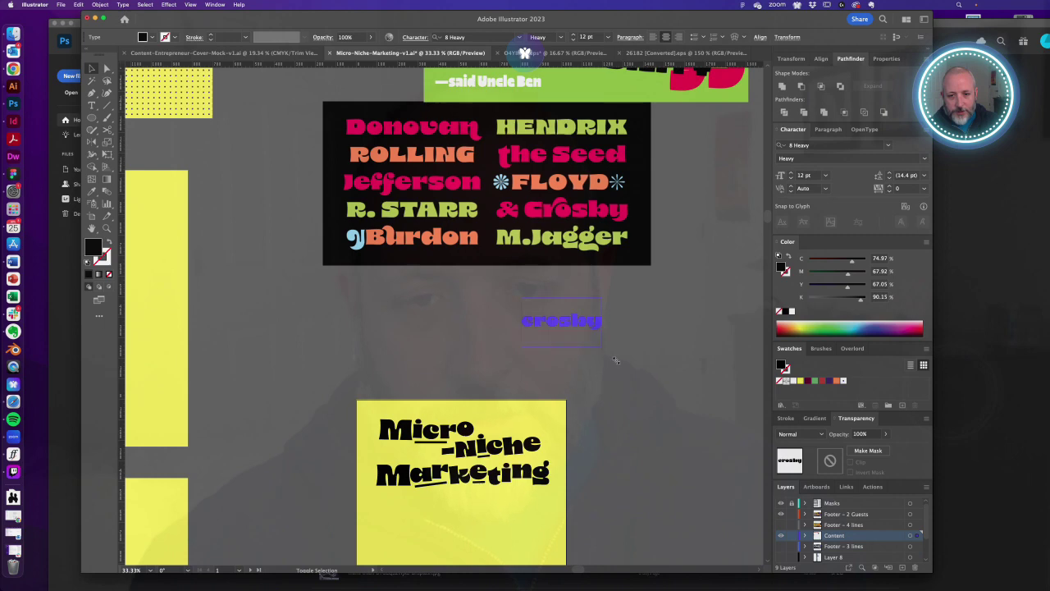
key(Escape)
drag(583, 326, 577, 286)
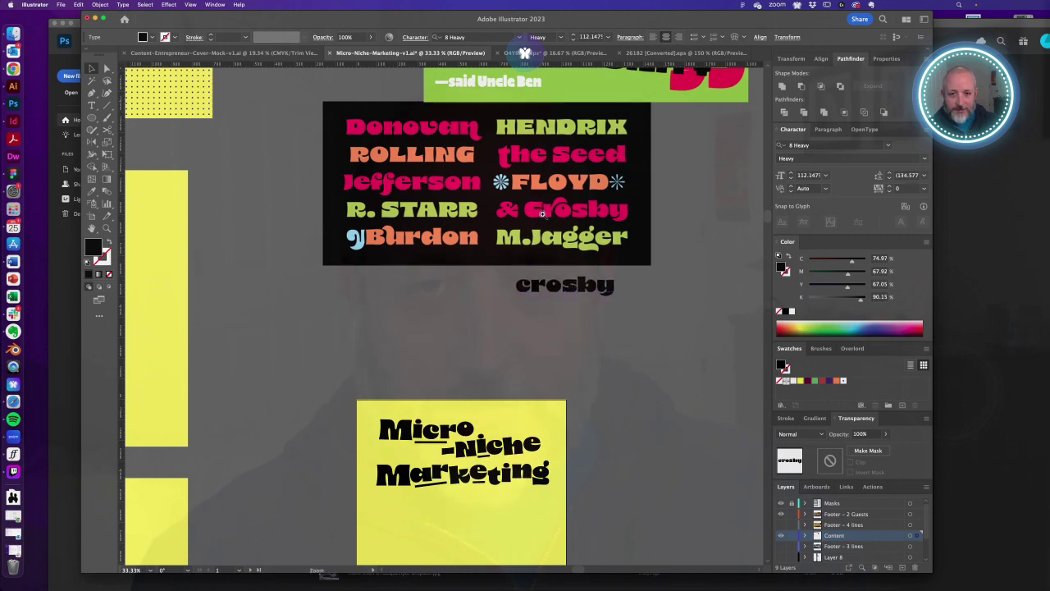
- Shift the "crosby" sample slightly to the right and replace its first letter with a capital C
drag(543, 217, 556, 375)
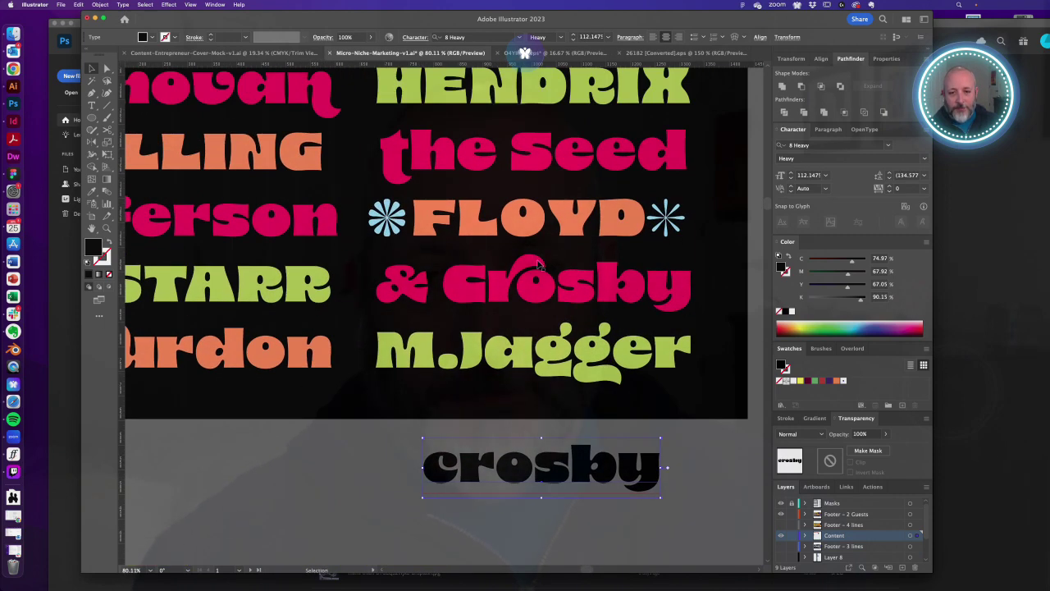
drag(525, 476, 548, 479)
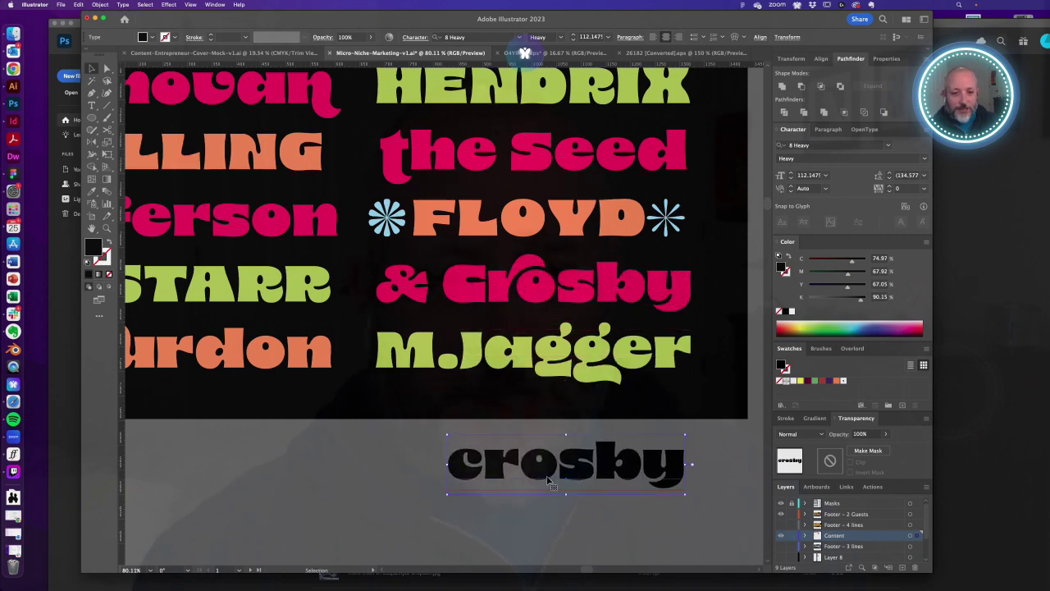
key(t)
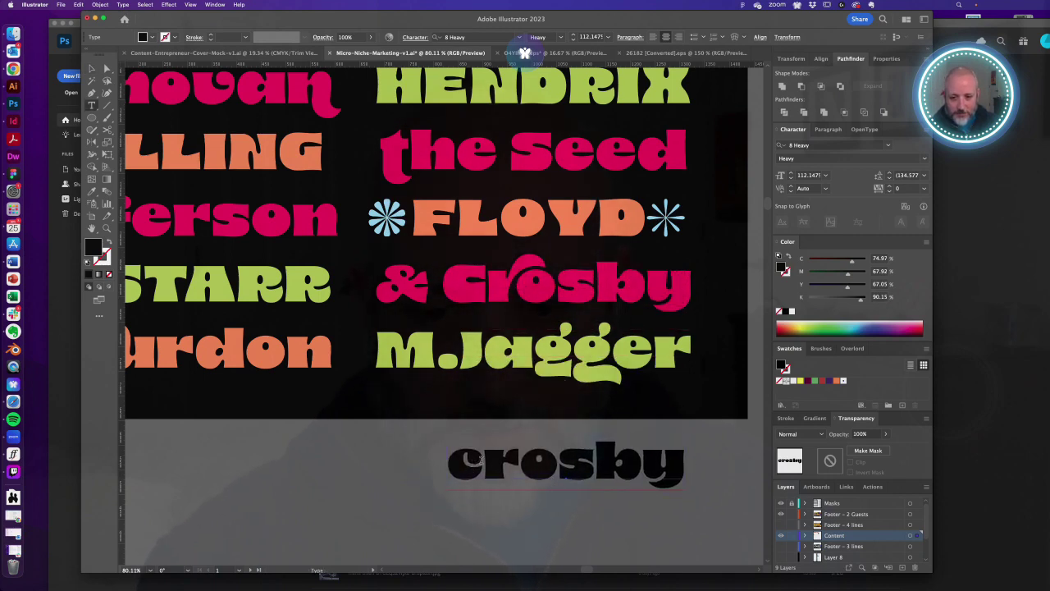
drag(484, 464, 449, 464)
text(C)
key(Escape)
click(371, 460)
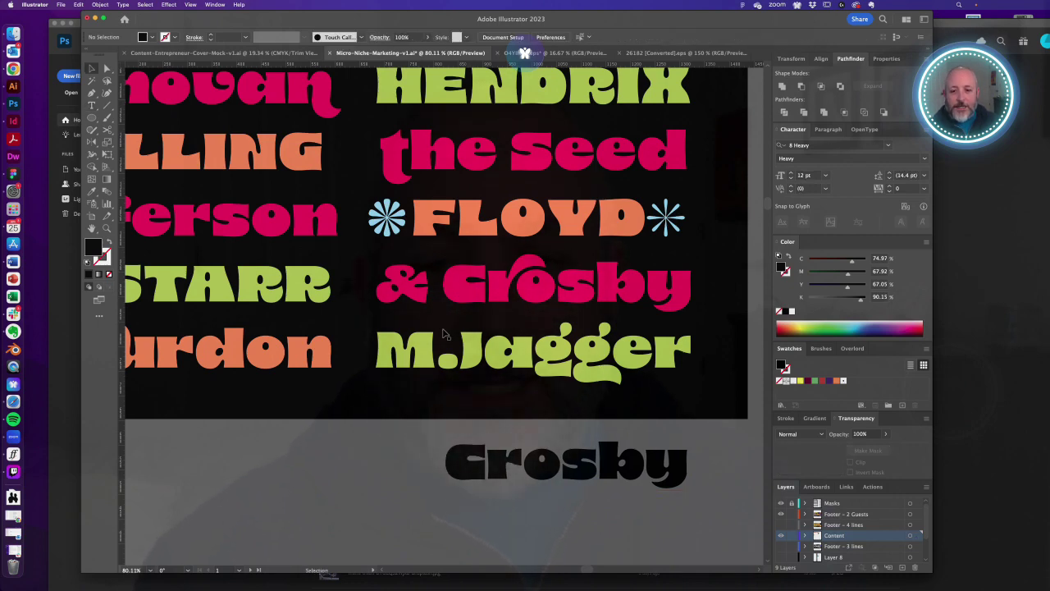
- Compare the plain Crosby sample with the swash lettering in the coloured names panel and the Micro-Niche Marketing title
alt+click(419, 324)
alt+click(418, 324)
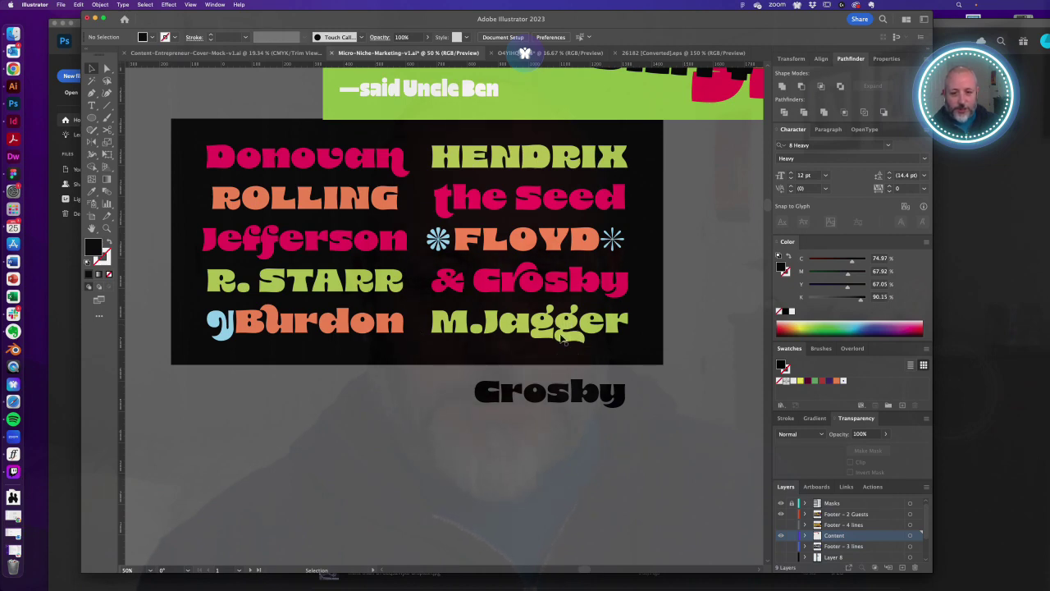
alt+click(405, 349)
alt+click(407, 349)
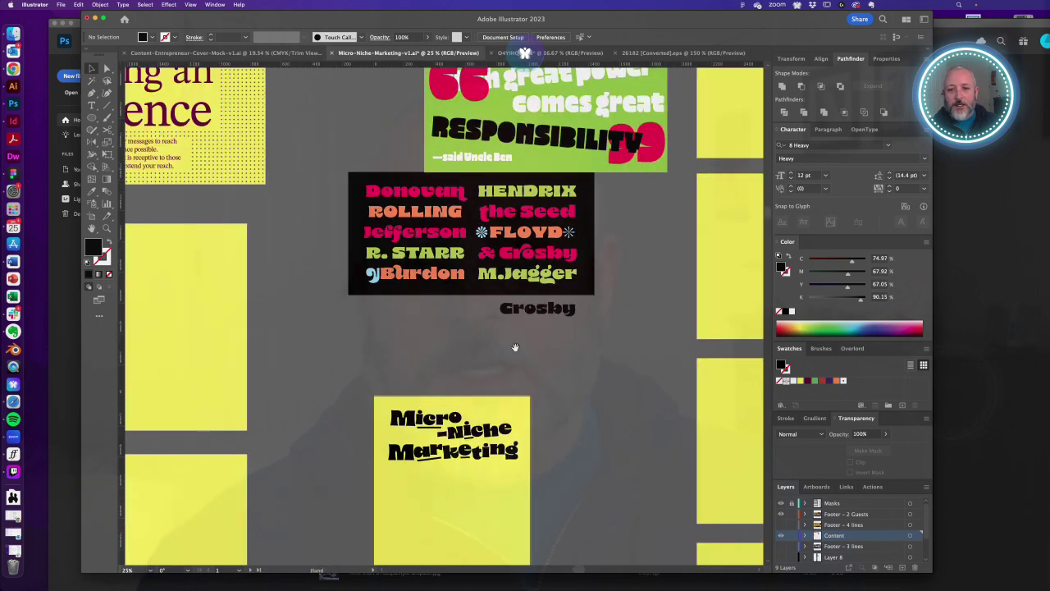
mouse_move(514, 347)
mouse_down()
mouse_move(529, 274)
mouse_move(510, 330)
mouse_up()
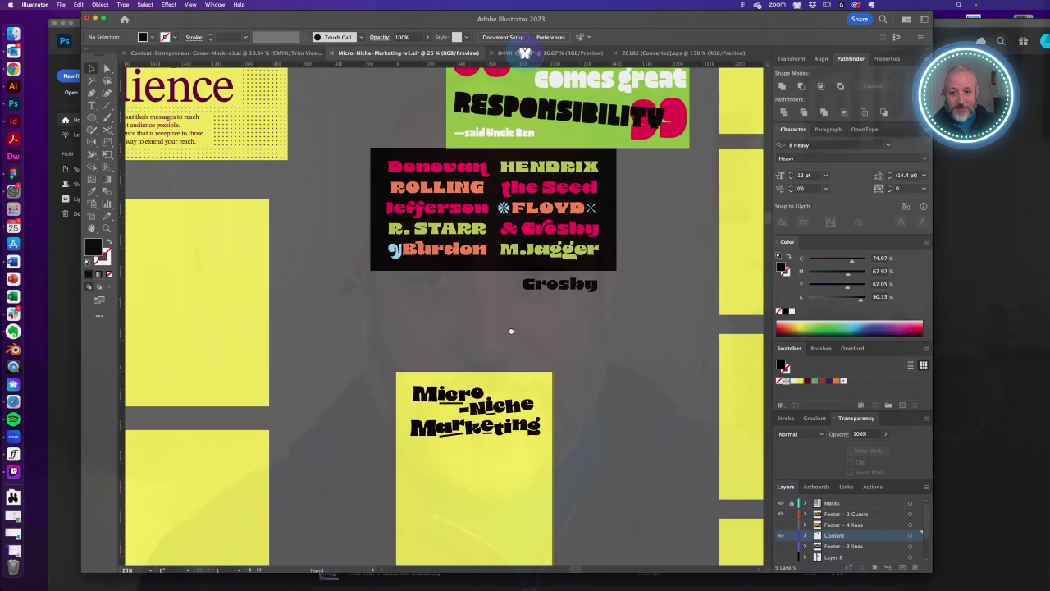
scroll(502, 215, up, 4)
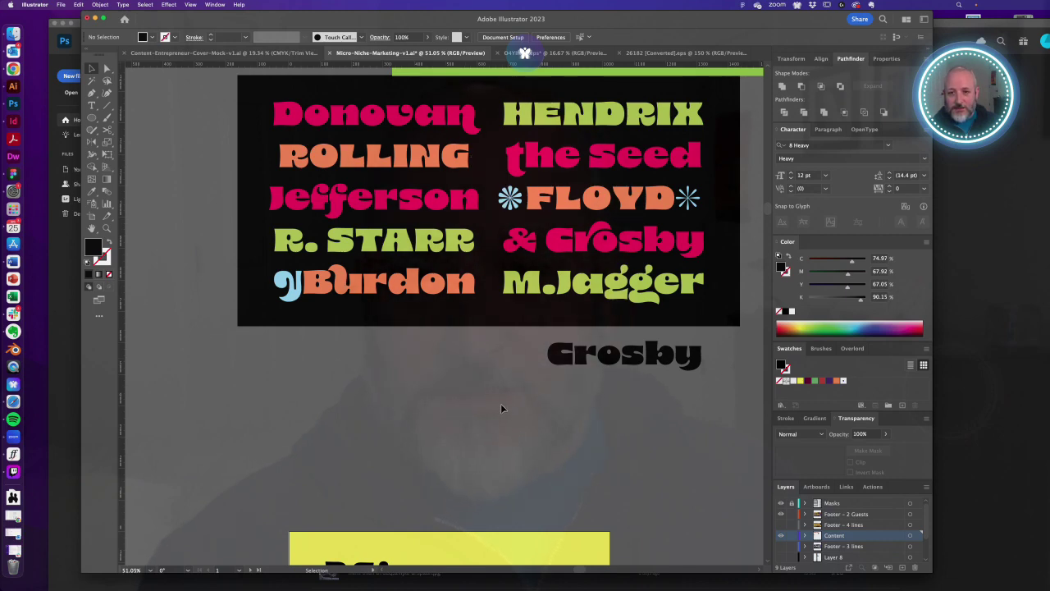
drag(500, 440, 501, 280)
alt+super+click(464, 398)
drag(421, 353, 449, 430)
alt+super+click(431, 270)
alt+super+click(431, 274)
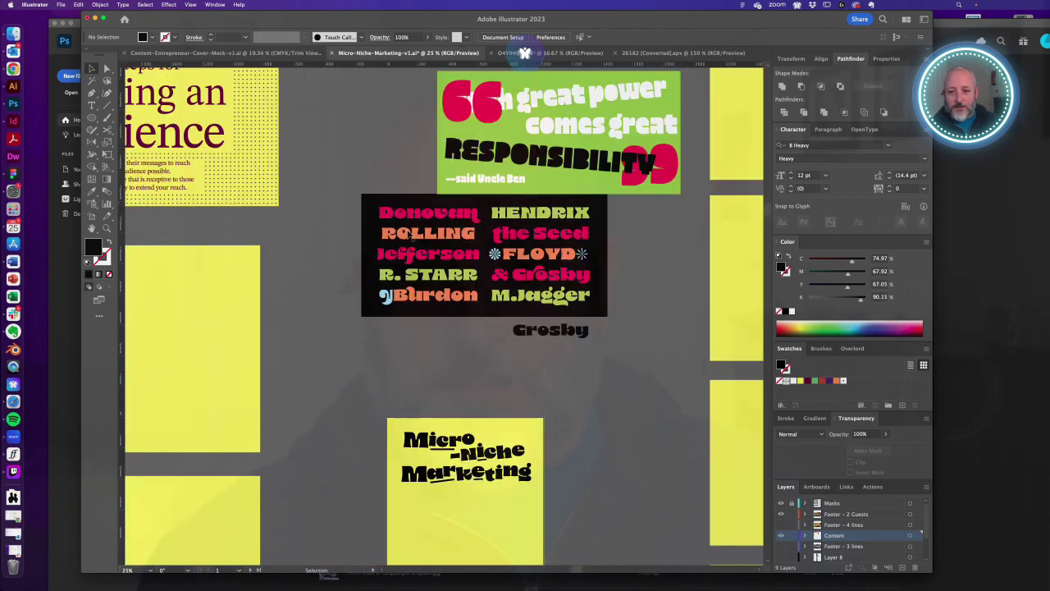
- Add the text "MARKETING" in capitals below the title on the yellow artboard and enlarge it to about 108 pt
scroll(425, 251, down, 3)
key(t)
click(411, 408)
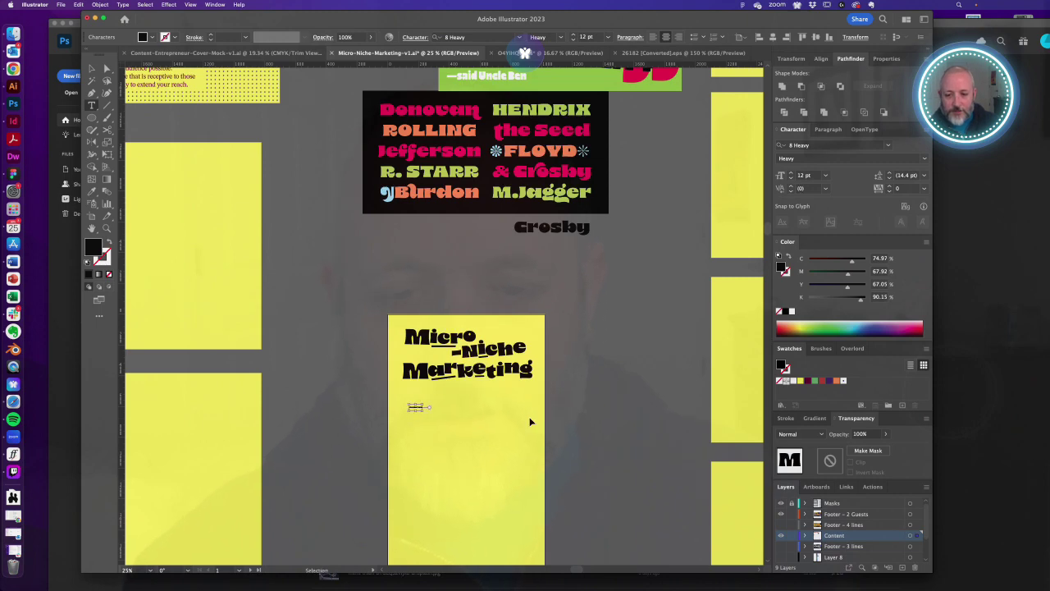
key(Escape)
drag(419, 410, 526, 464)
scroll(494, 420, up, 1)
scroll(526, 443, up, 3)
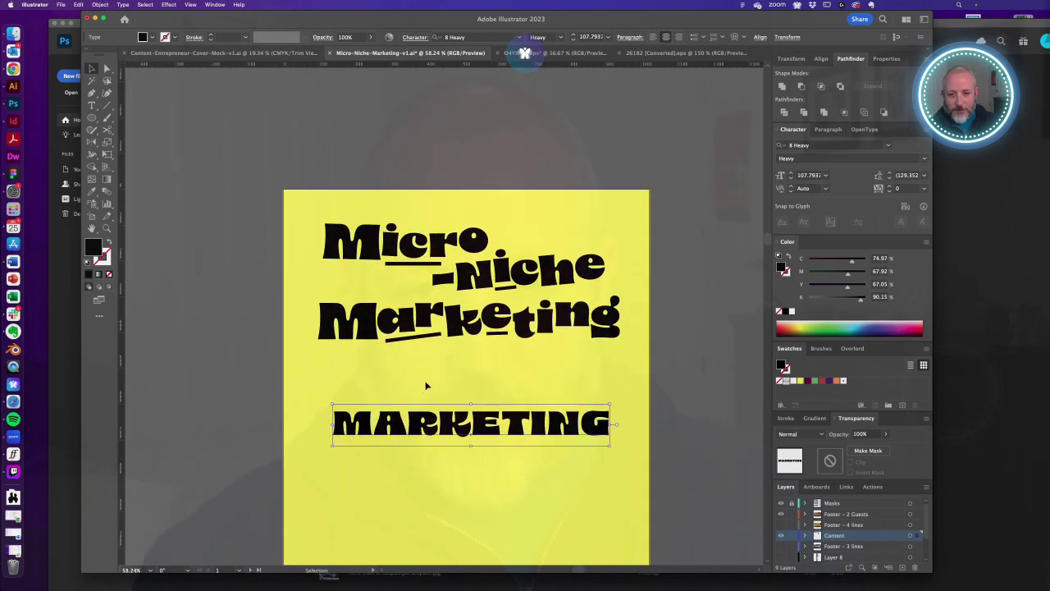
- Delete the staggered lowercase "Marketing" lettering with its underlines and move the capitalised "MARKETING" up beneath "Niche"
click(307, 361)
drag(686, 297, 684, 292)
key(Delete)
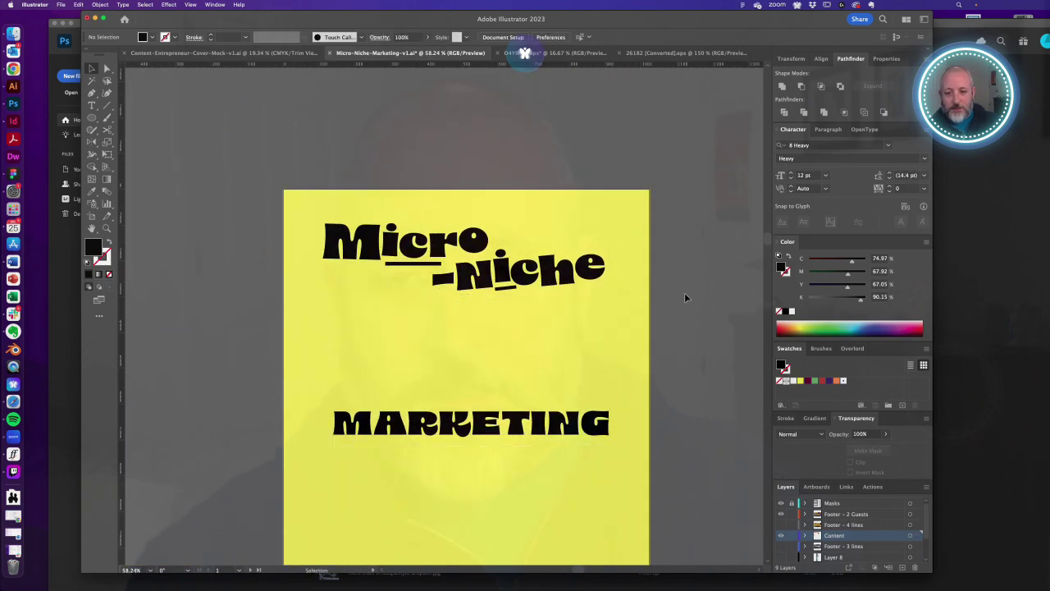
drag(465, 432, 450, 337)
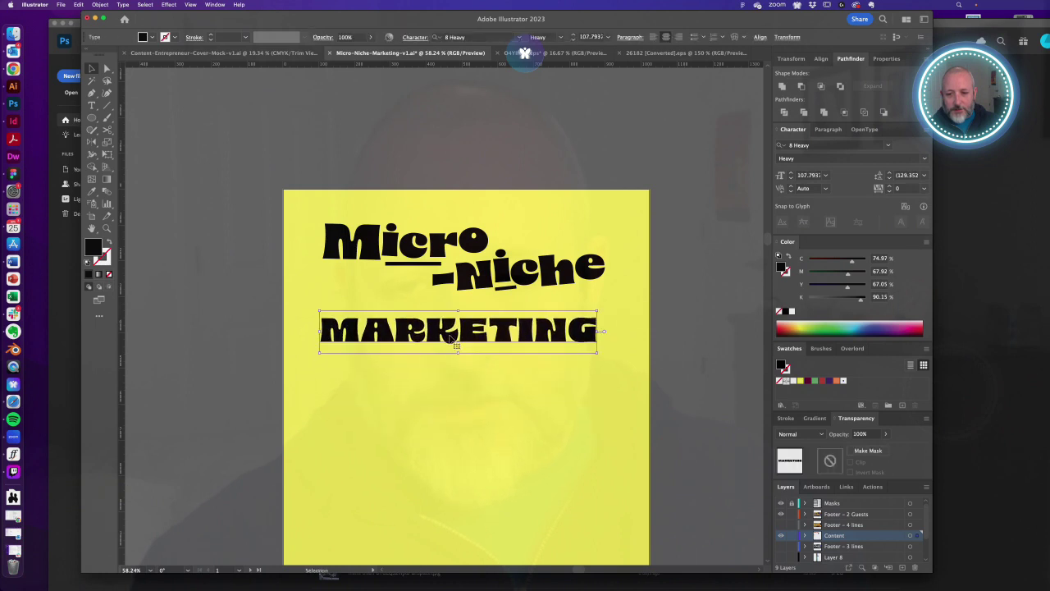
- Enlarge the capitalised "MARKETING" slightly and convert it to outlines
drag(595, 356, 618, 369)
key(a)
click(704, 402)
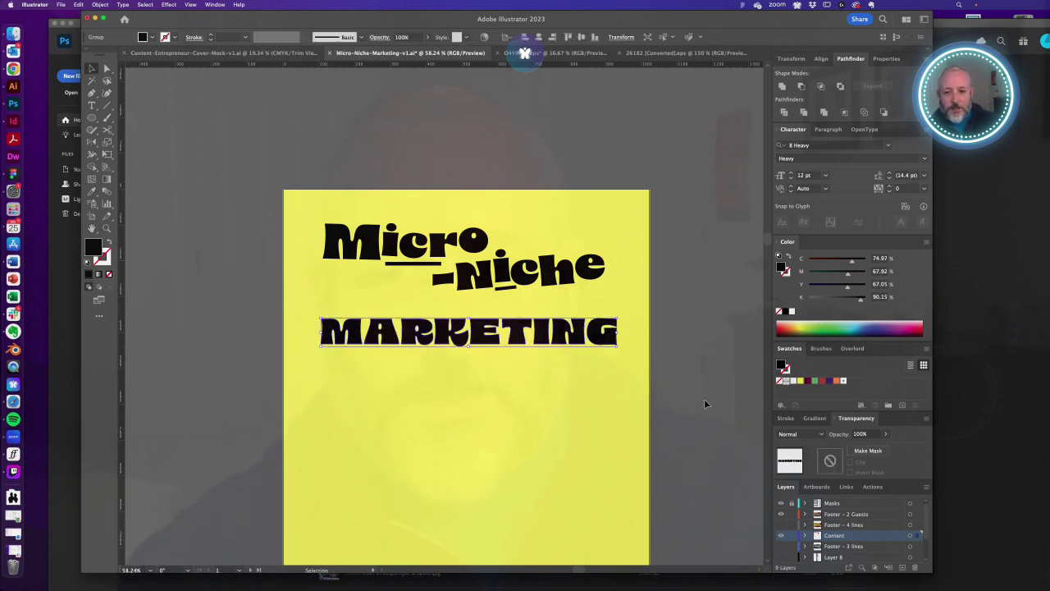
- Enlarge the initial M of the outlined "MARKETING" so it extends above and below the other letters
drag(340, 315, 359, 347)
click(359, 344)
key(a)
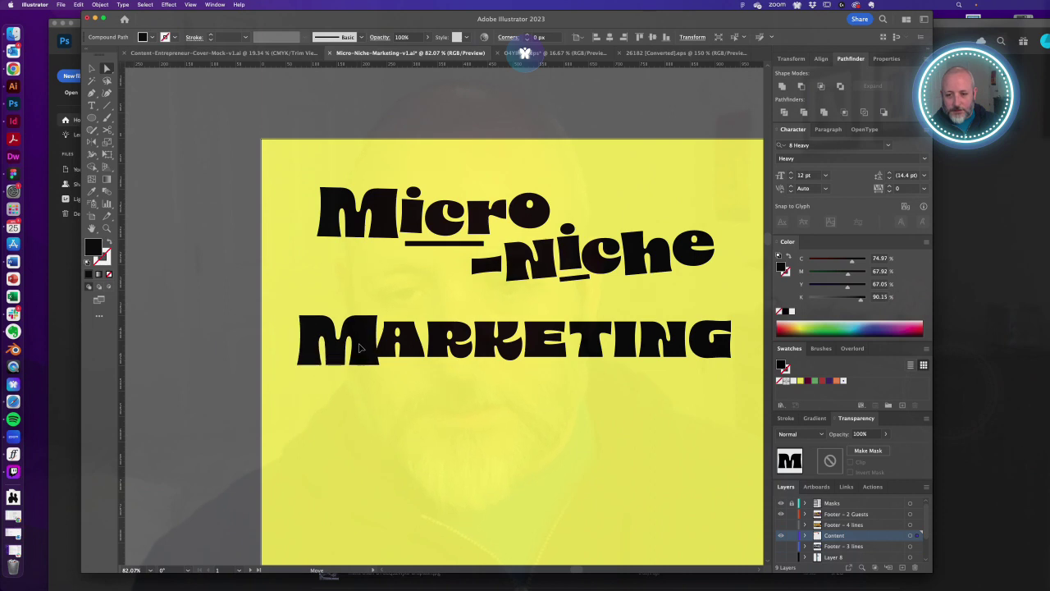
- Stagger the A, R and K of "MARKETING" by shifting and slightly rotating them closer to the large M
click(415, 342)
key(v)
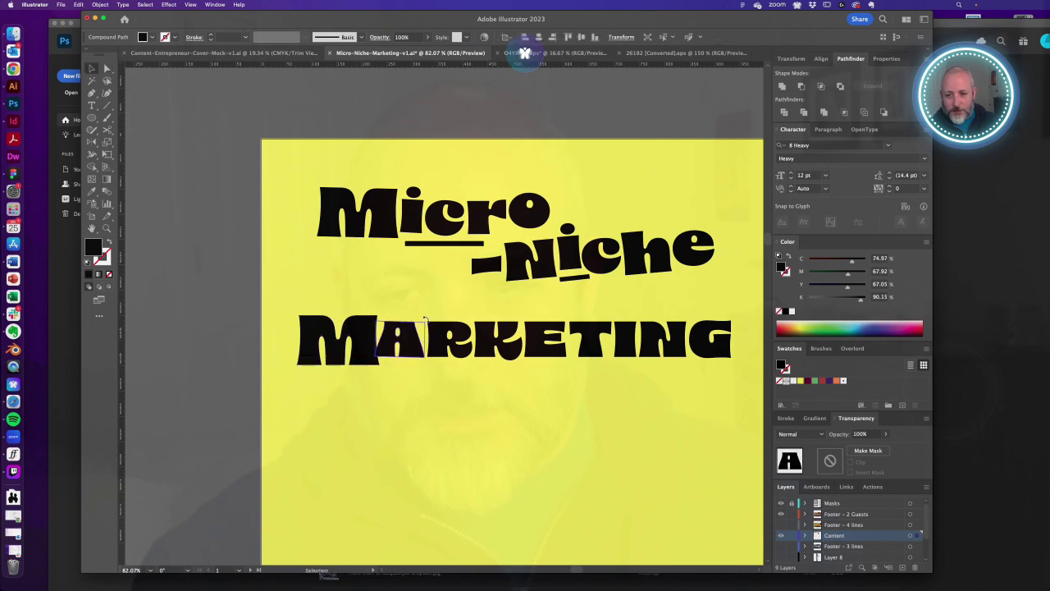
key(a)
click(437, 331)
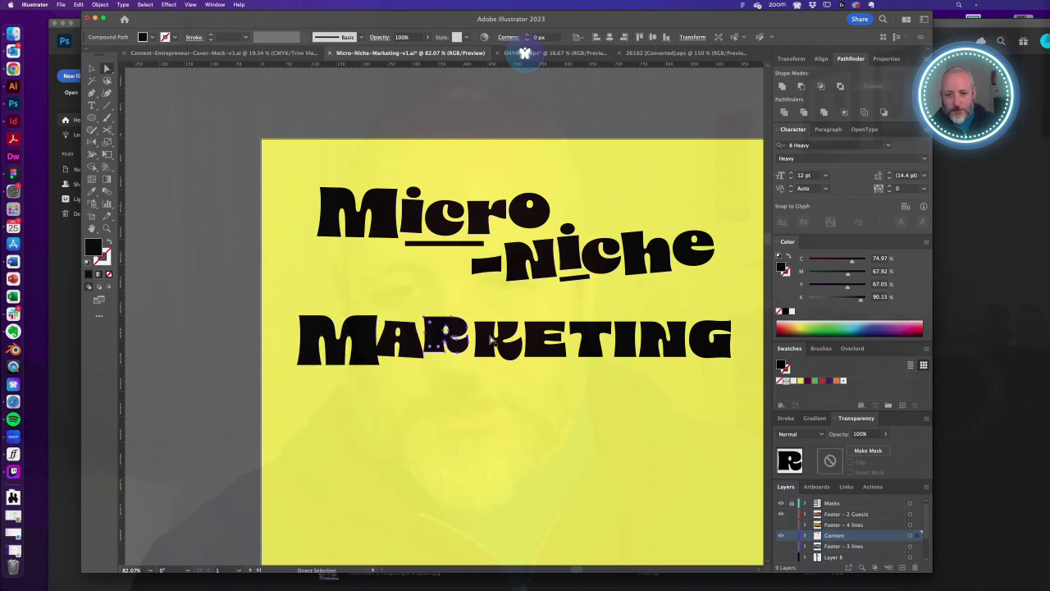
click(485, 344)
drag(523, 321, 528, 327)
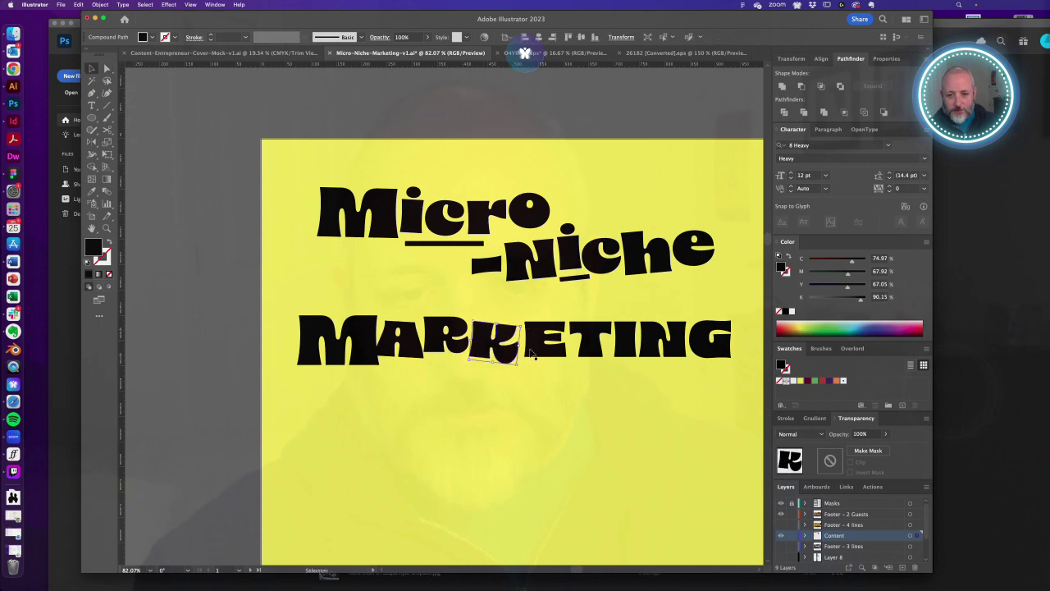
- Raise and tilt the E of "MARKETING" counter-clockwise, and close the T up against it
click(539, 351)
click(550, 425)
click(548, 353)
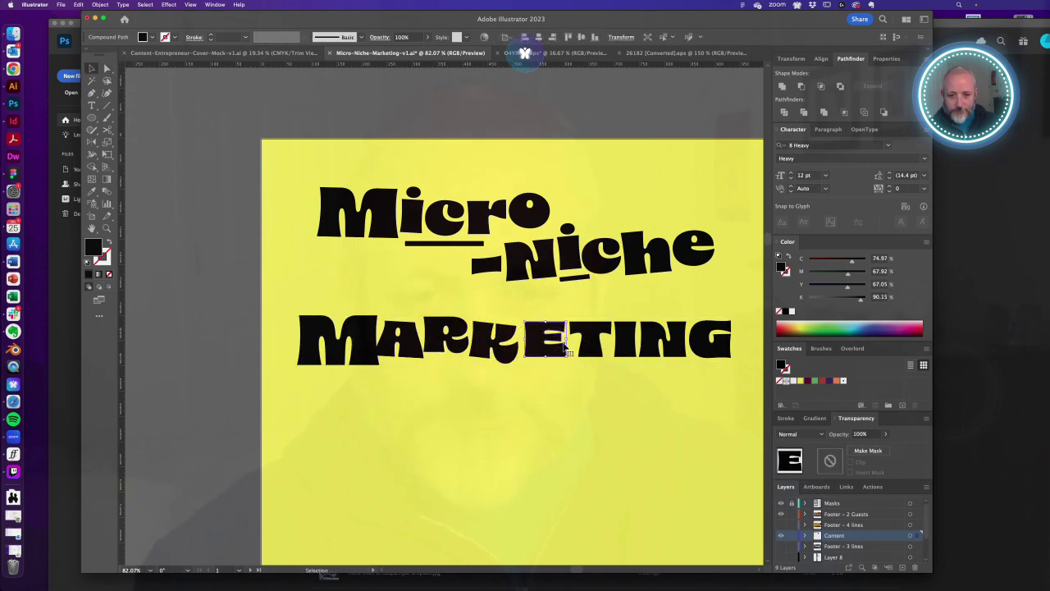
drag(537, 348, 561, 310)
key(a)
drag(594, 355, 587, 354)
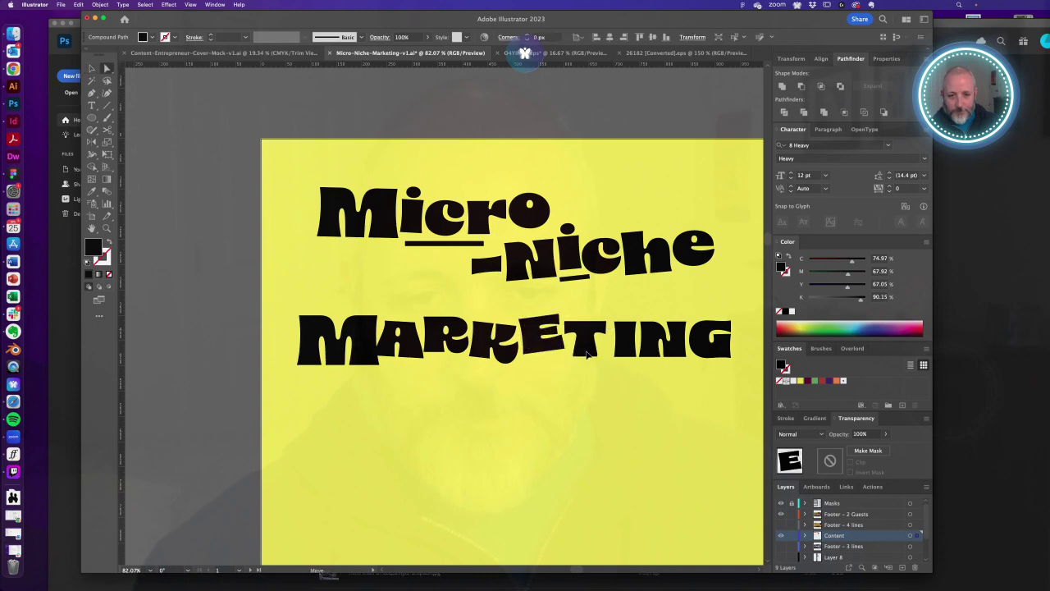
click(595, 351)
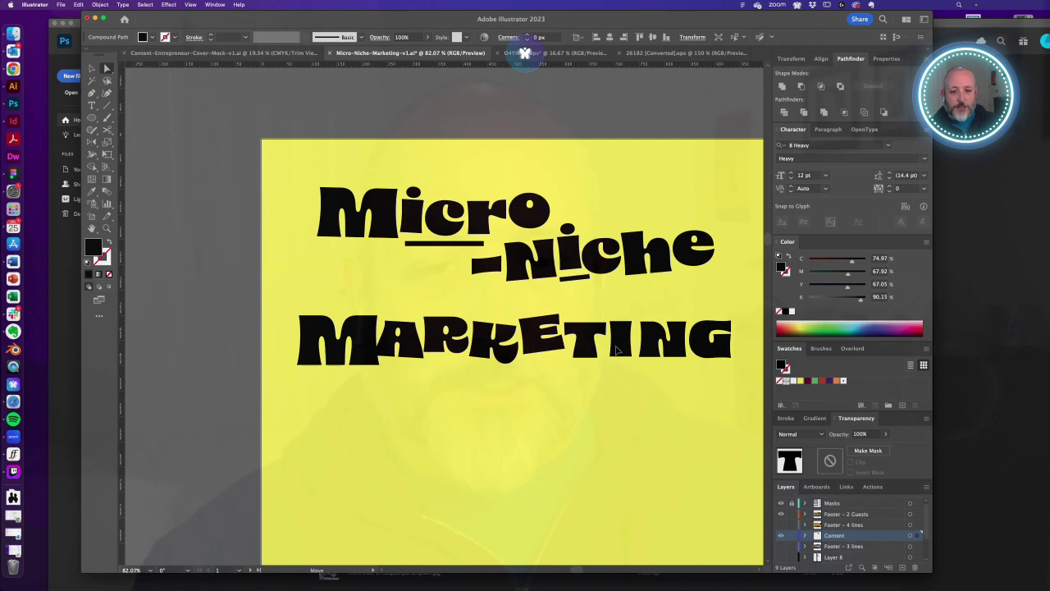
- Stagger the final I, N and G of "MARKETING" at different heights and angles, closing the gaps between them
click(618, 354)
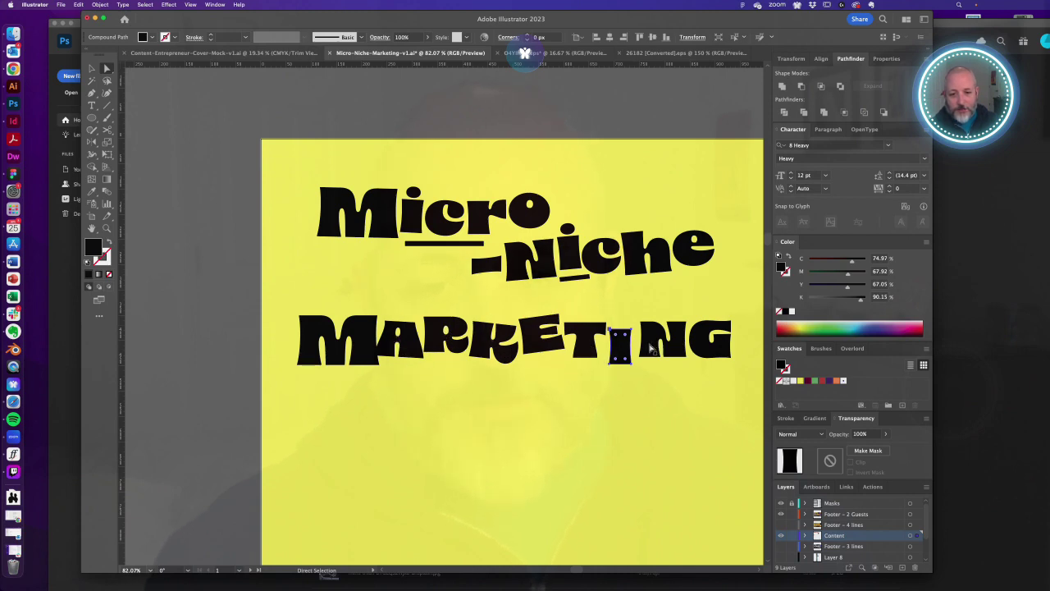
click(650, 349)
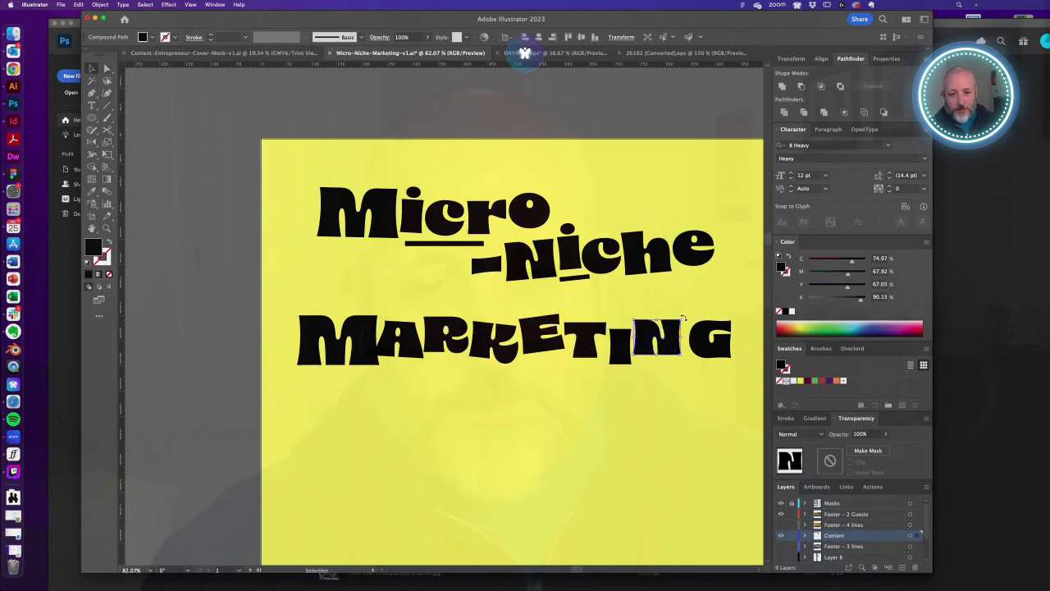
click(621, 353)
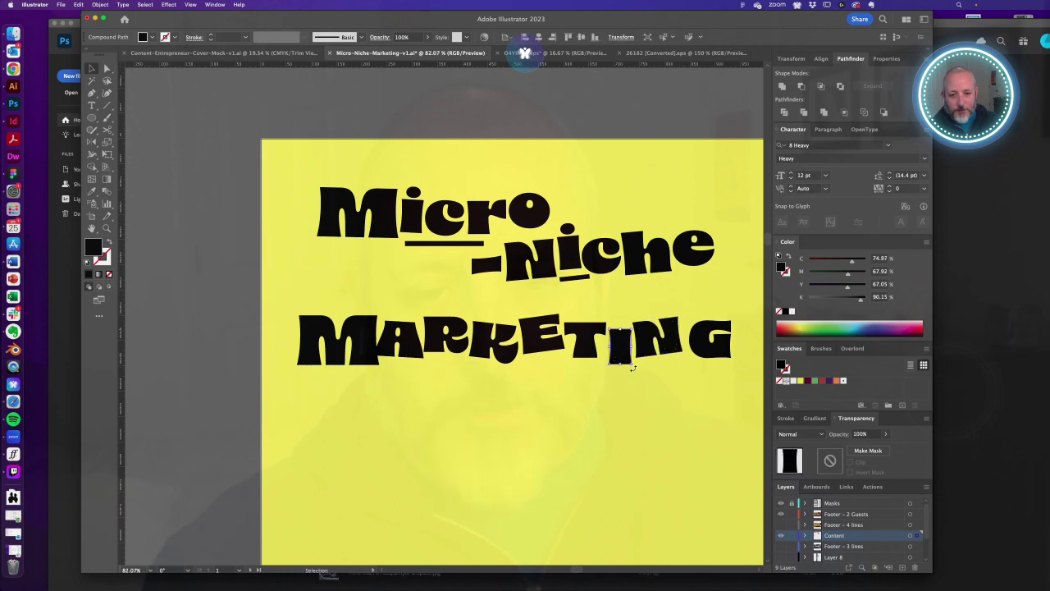
click(621, 357)
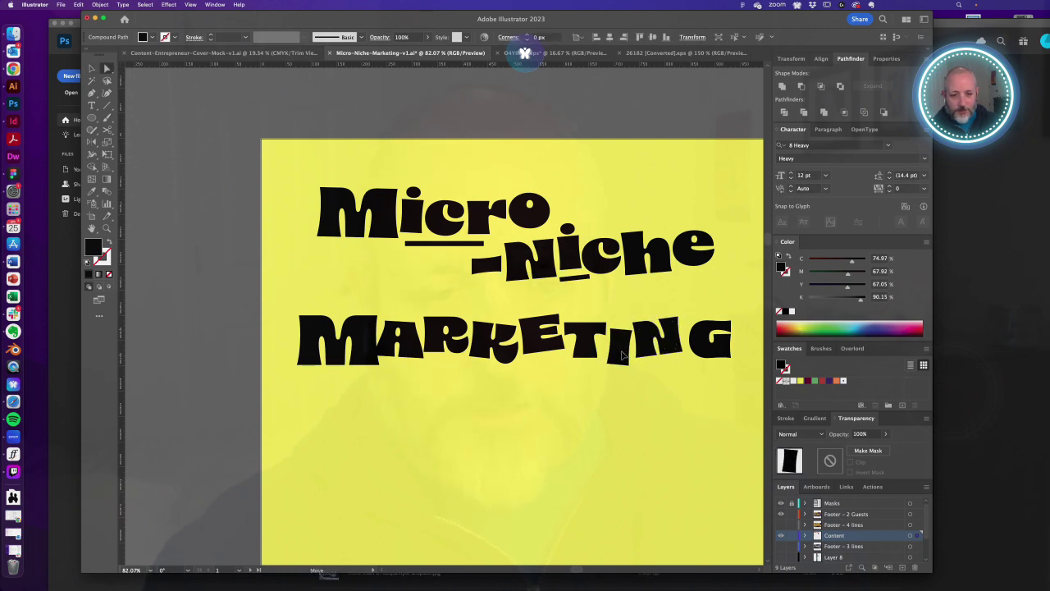
drag(707, 341, 701, 334)
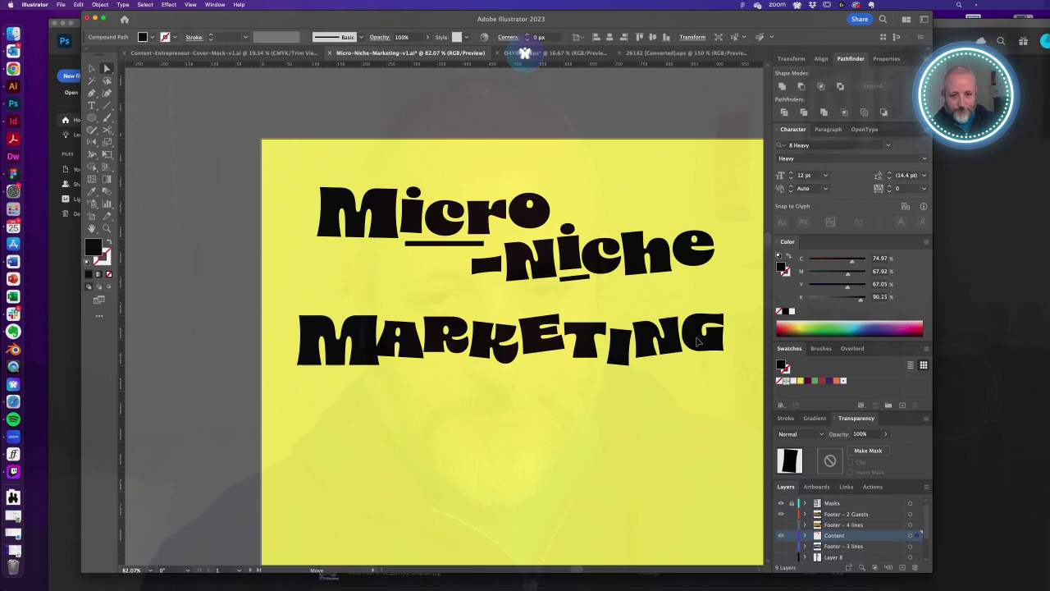
click(650, 395)
- Examine the staggered "MARKETING" lettering up close and in relation to the whole artboard
alt+super+click(438, 352)
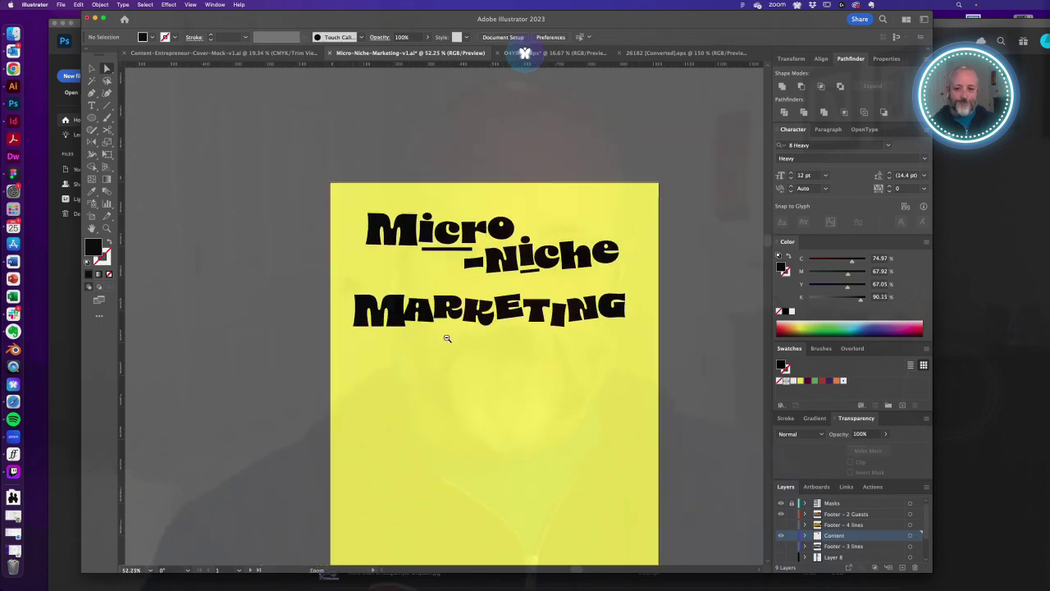
alt+super+click(447, 338)
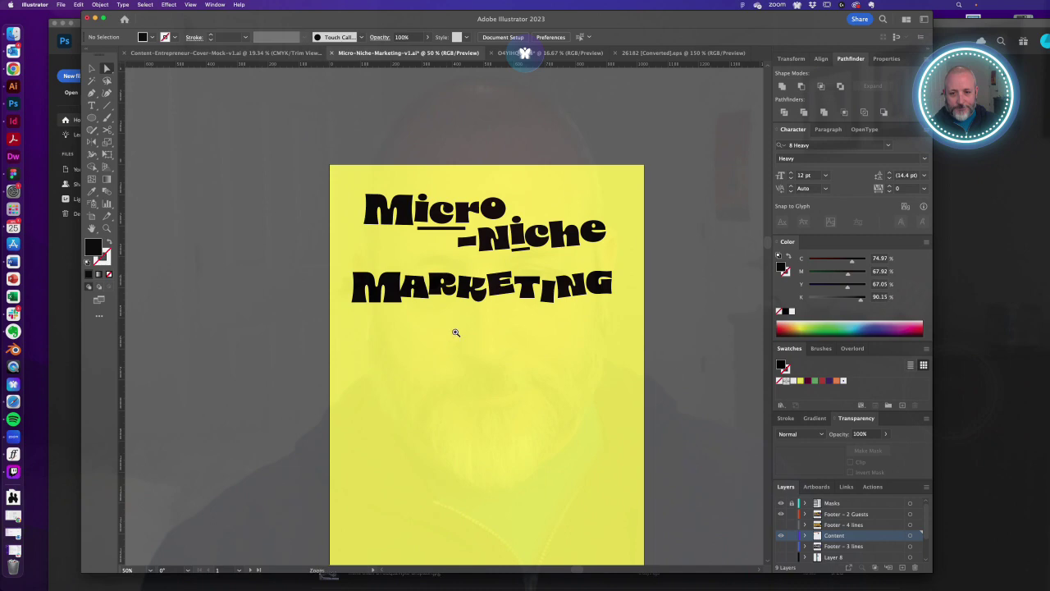
drag(456, 333, 537, 348)
key(a)
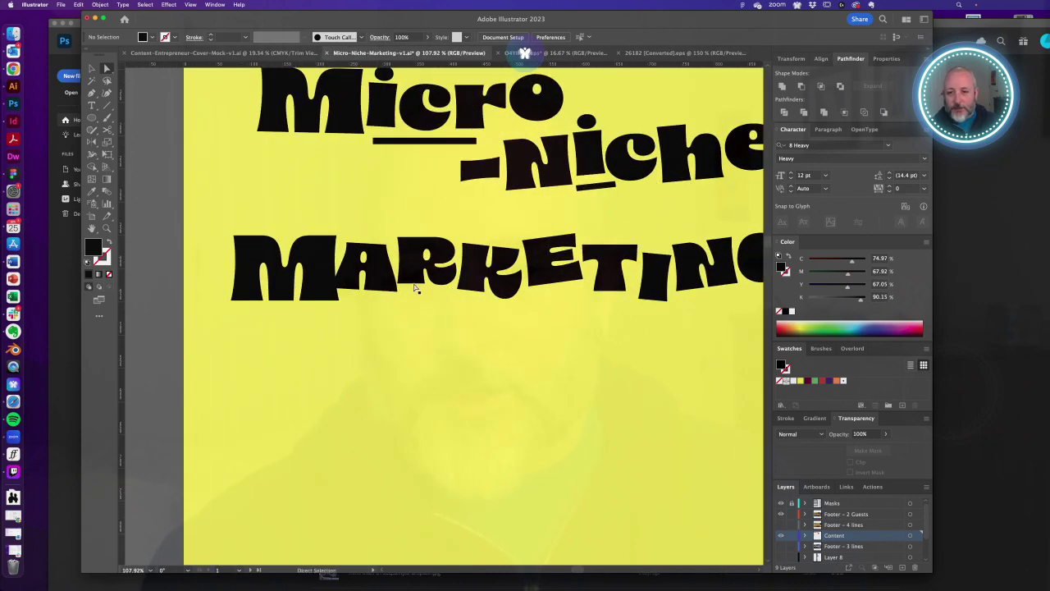
click(415, 283)
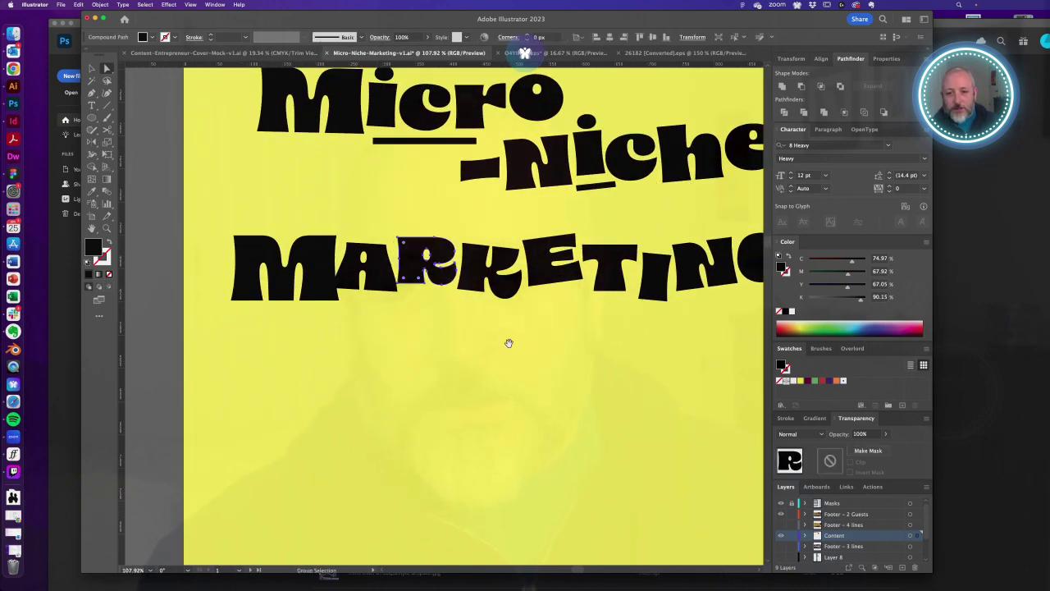
alt+super+click(510, 345)
alt+super+click(509, 346)
drag(375, 293, 410, 323)
key(v)
click(396, 320)
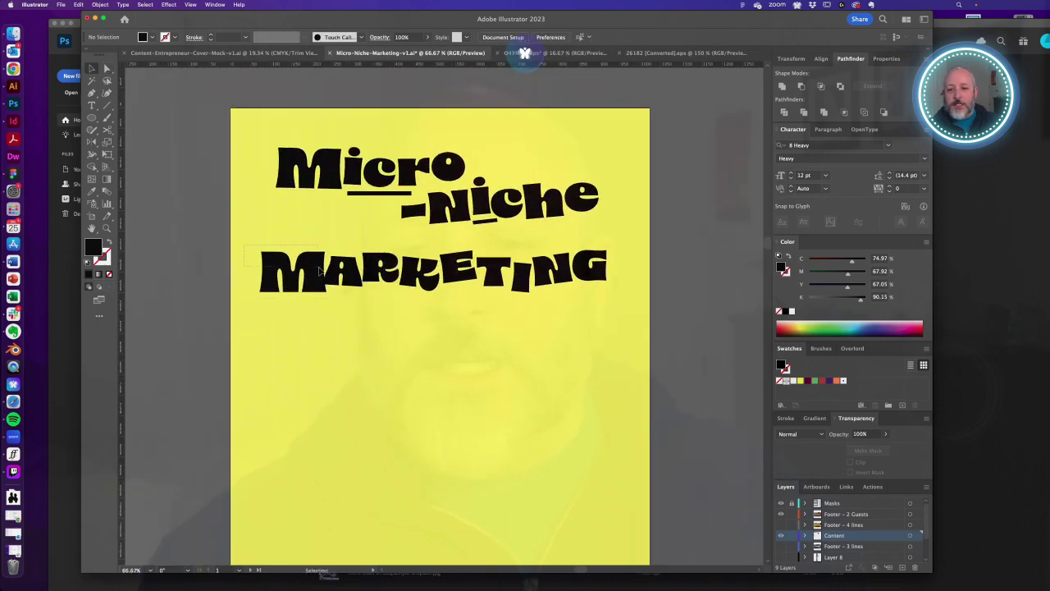
- Duplicate the staggered "MARKETING" lettering directly below the original
drag(320, 271, 664, 307)
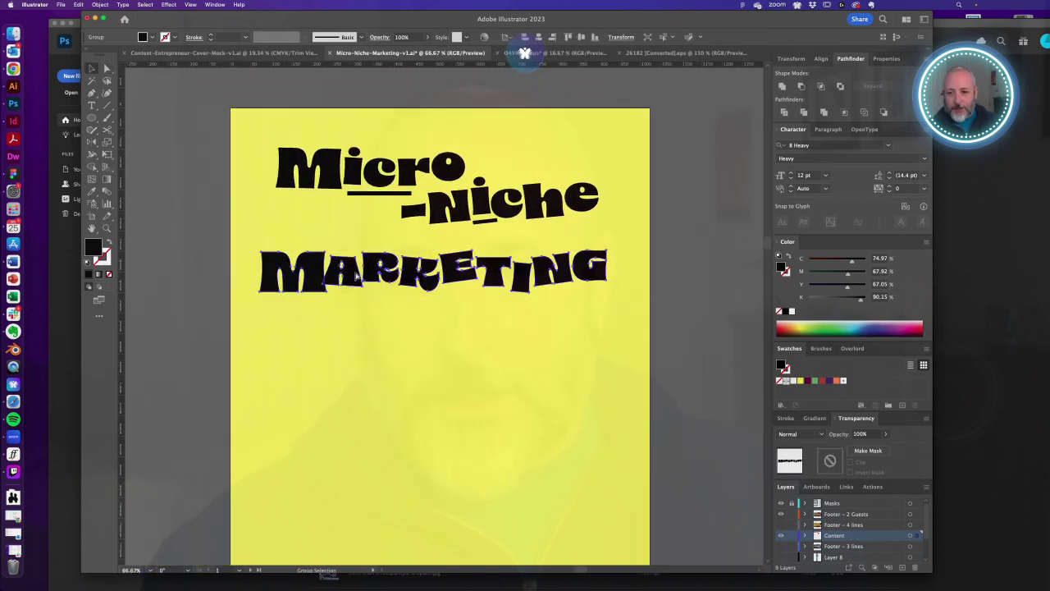
drag(353, 273, 359, 339)
scroll(345, 323, up, 3)
key(a)
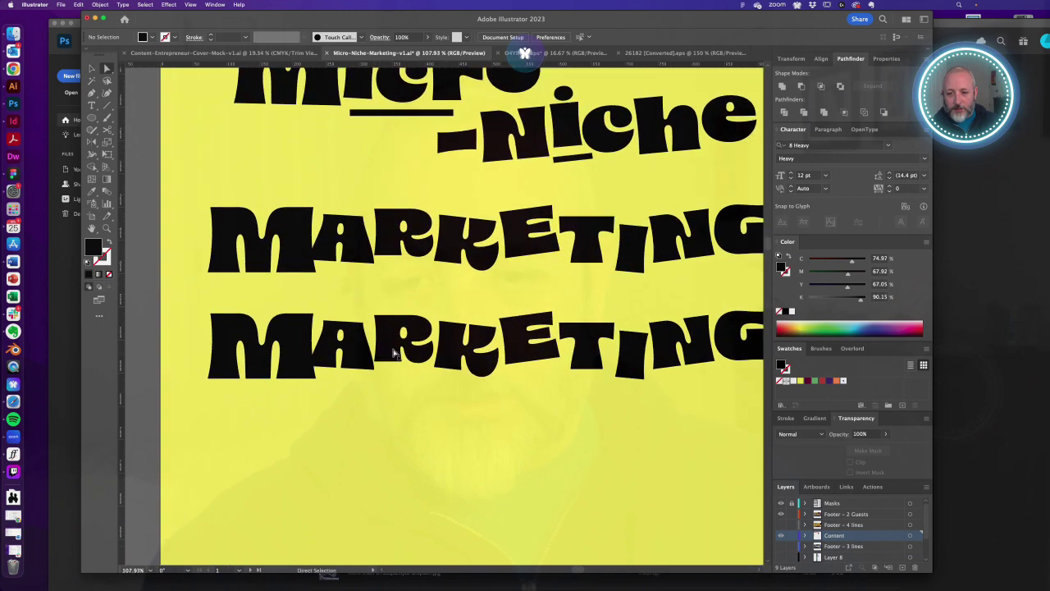
- In the lower "MARKETING" copy, pull the R, K and E leftward until they touch, rotating the E slightly clockwise
click(400, 341)
drag(465, 361, 449, 362)
mouse_move(529, 345)
mouse_down()
mouse_move(503, 337)
mouse_move(507, 362)
mouse_move(501, 346)
mouse_move(511, 350)
mouse_up()
drag(540, 316, 548, 328)
drag(508, 356, 490, 357)
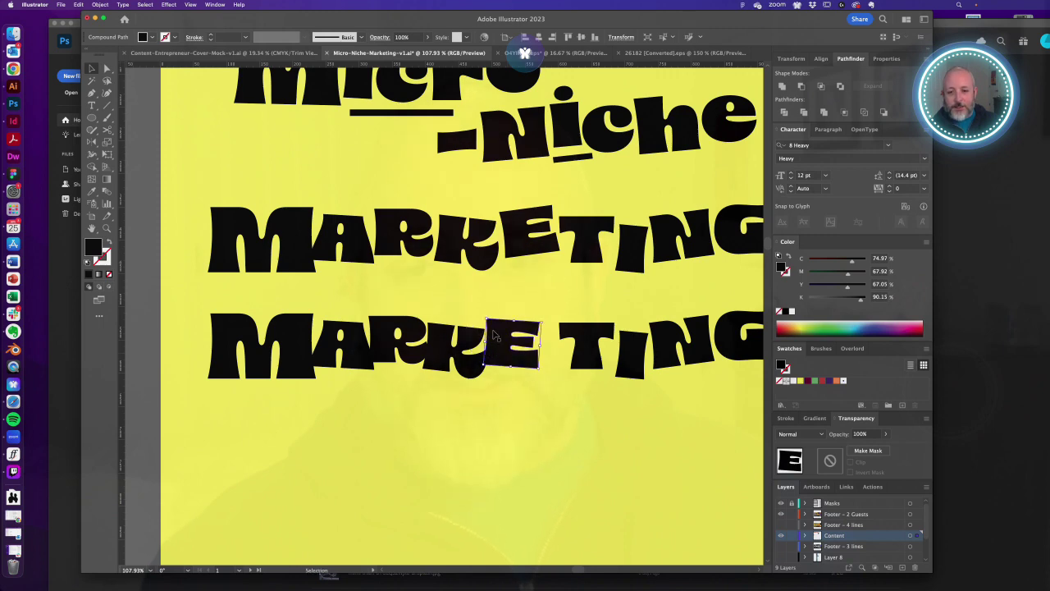
- Pull the T, I, N and G of the lower "MARKETING" copy leftward so that they interlock with the preceding letters
drag(584, 349, 545, 360)
key(super+z)
click(581, 401)
key(a)
key(space)
drag(657, 347, 614, 347)
- Nudge the large M of the lower "MARKETING" copy right so that it touches the A
key(super+1)
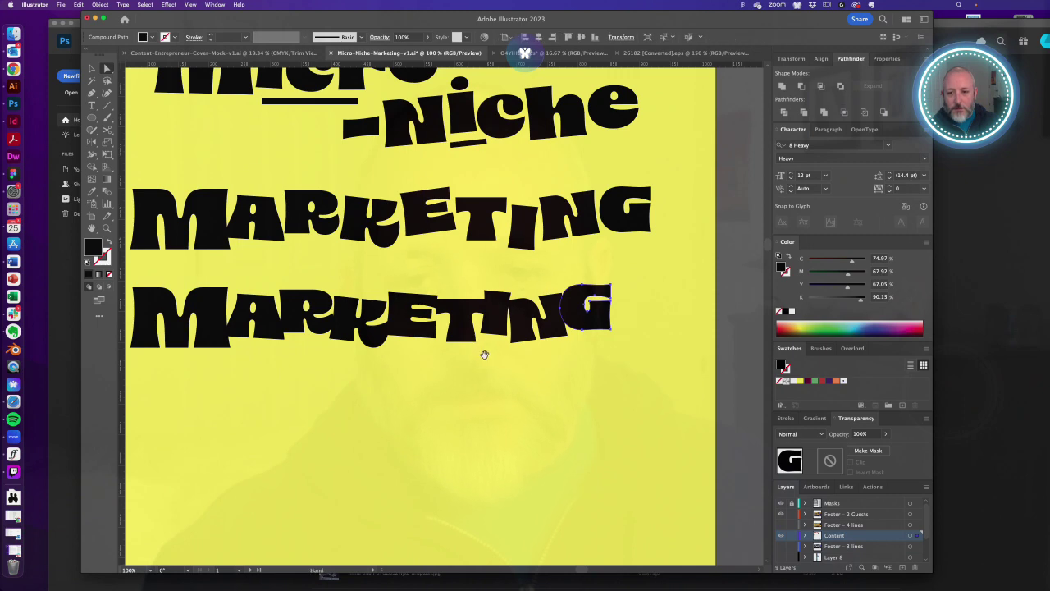
drag(405, 366, 492, 375)
click(342, 357)
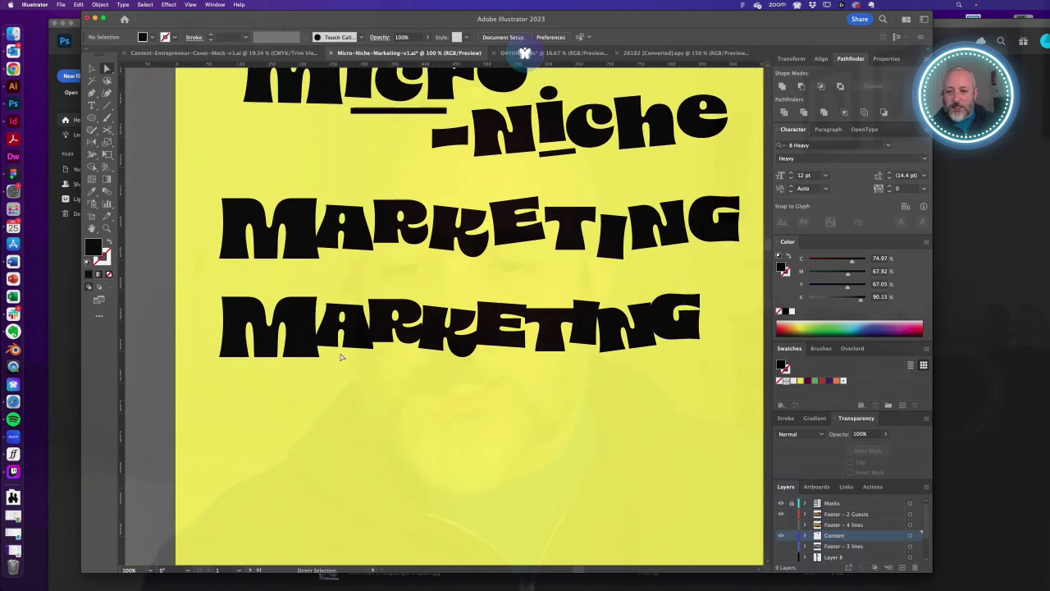
drag(304, 347, 309, 347)
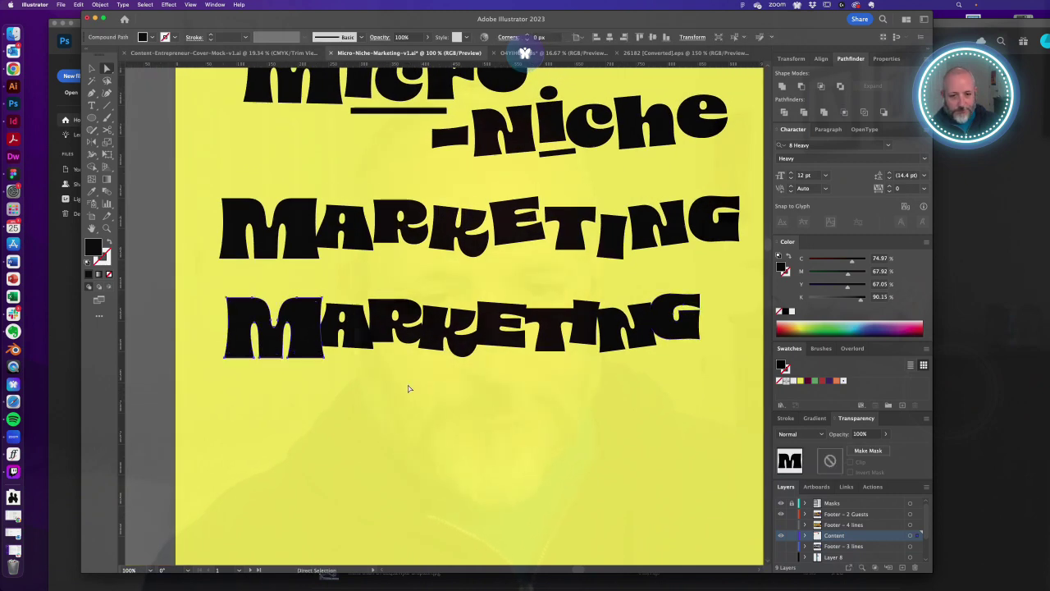
click(410, 389)
- Enlarge the tightened lower "MARKETING" until its right end lines up with the version above
key(v)
click(378, 320)
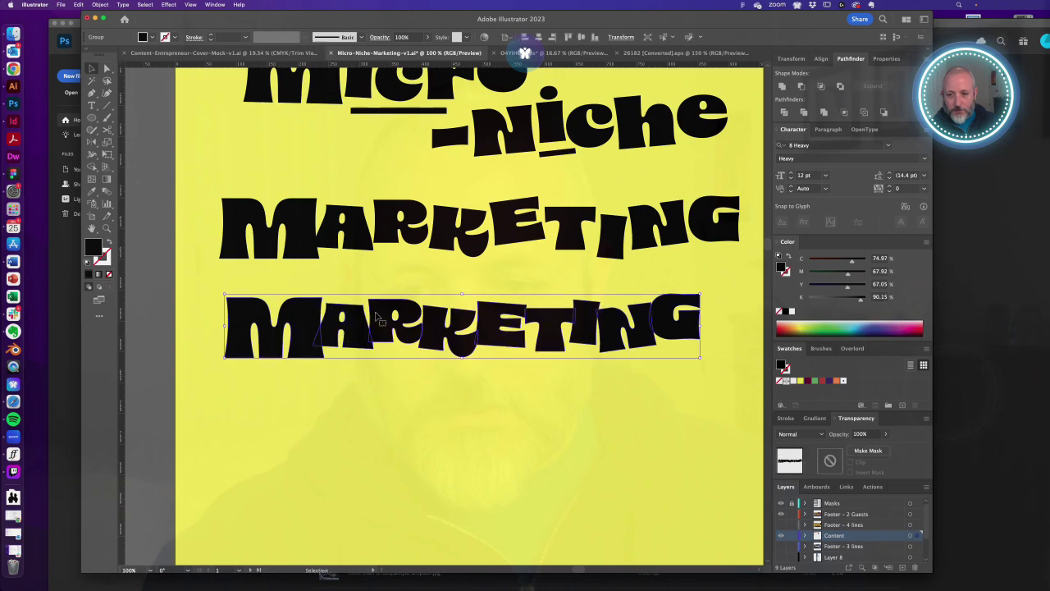
drag(702, 327, 729, 328)
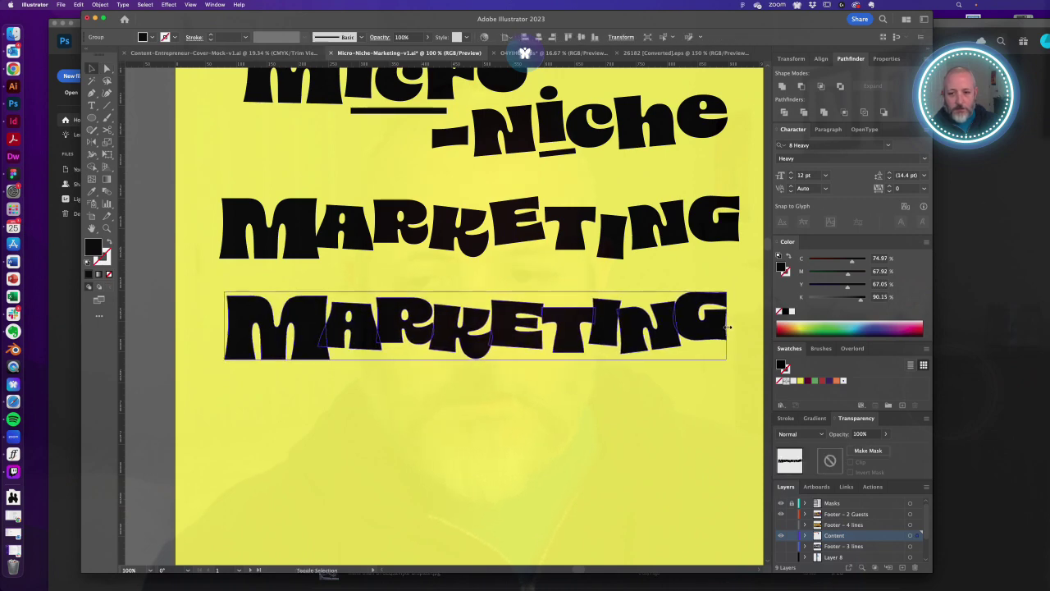
click(474, 392)
scroll(474, 392, down, 5)
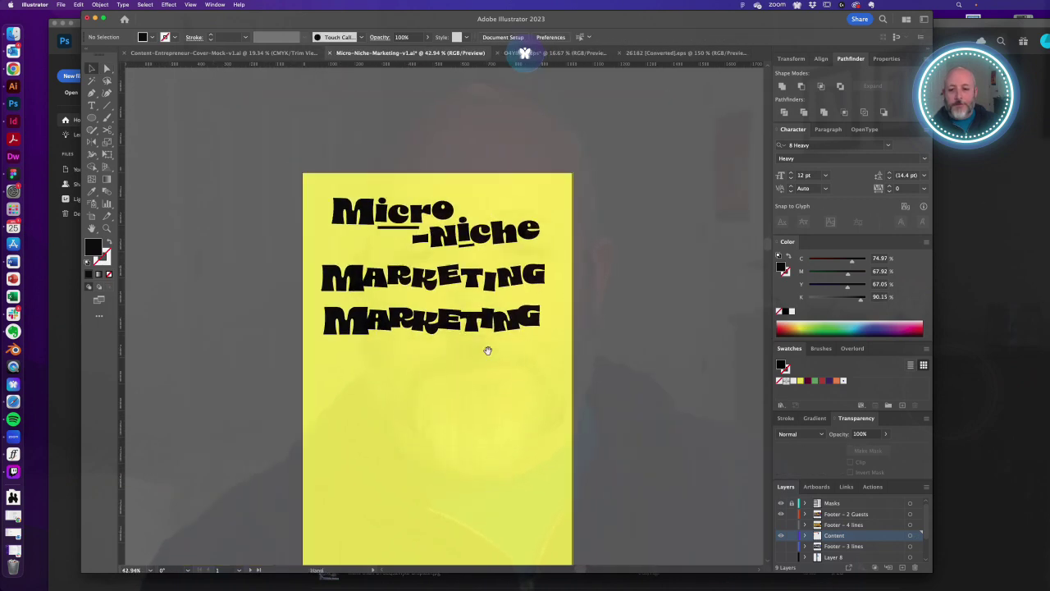
click(535, 312)
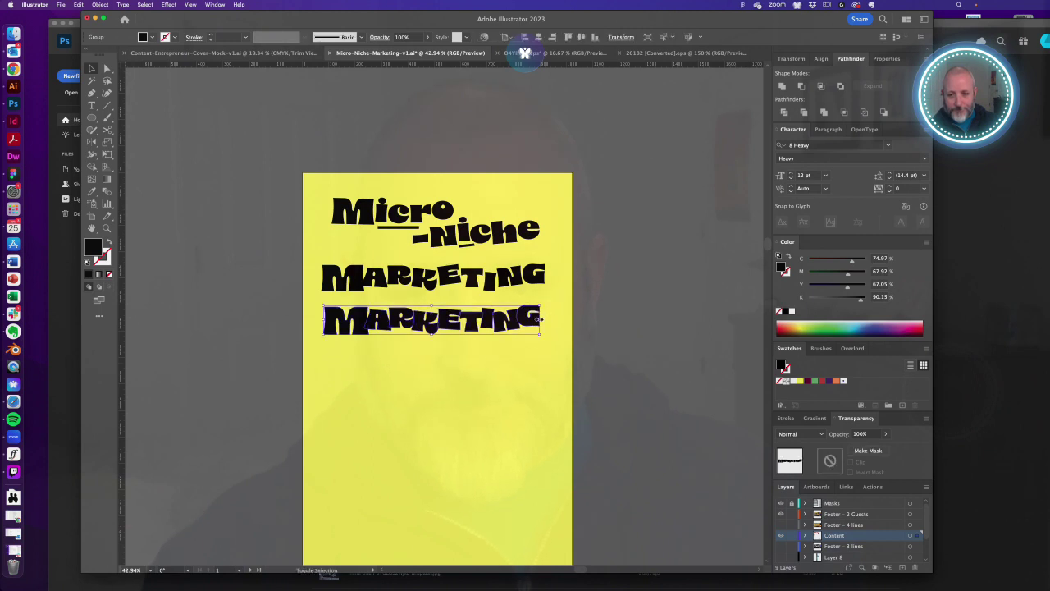
drag(539, 318, 545, 319)
click(481, 326)
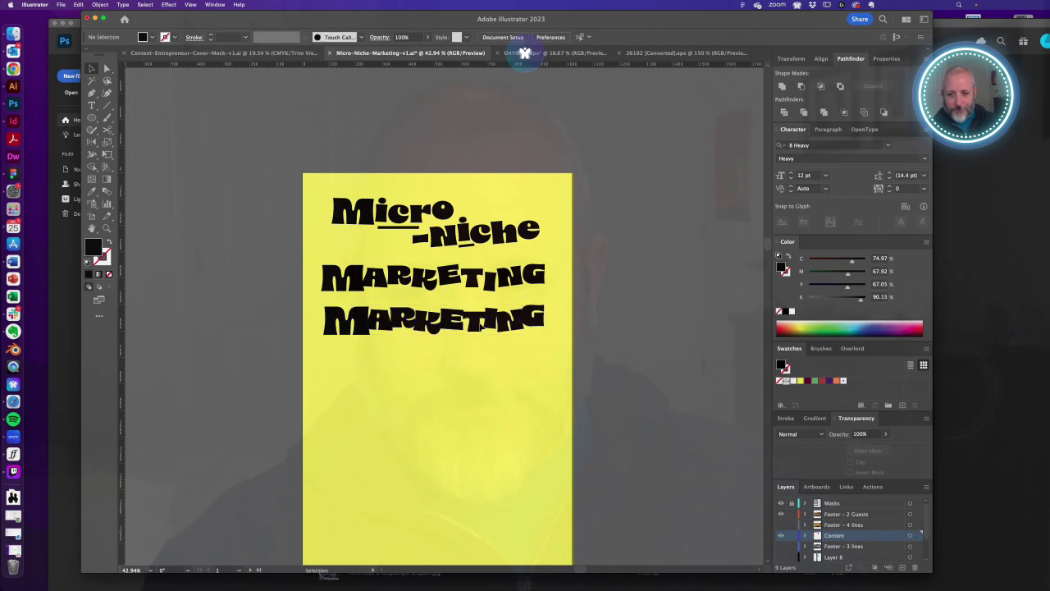
- Delete the looser upper "MARKETING" and move the tightened version up into its place beneath "Niche"
click(567, 282)
key(Delete)
drag(433, 321, 435, 277)
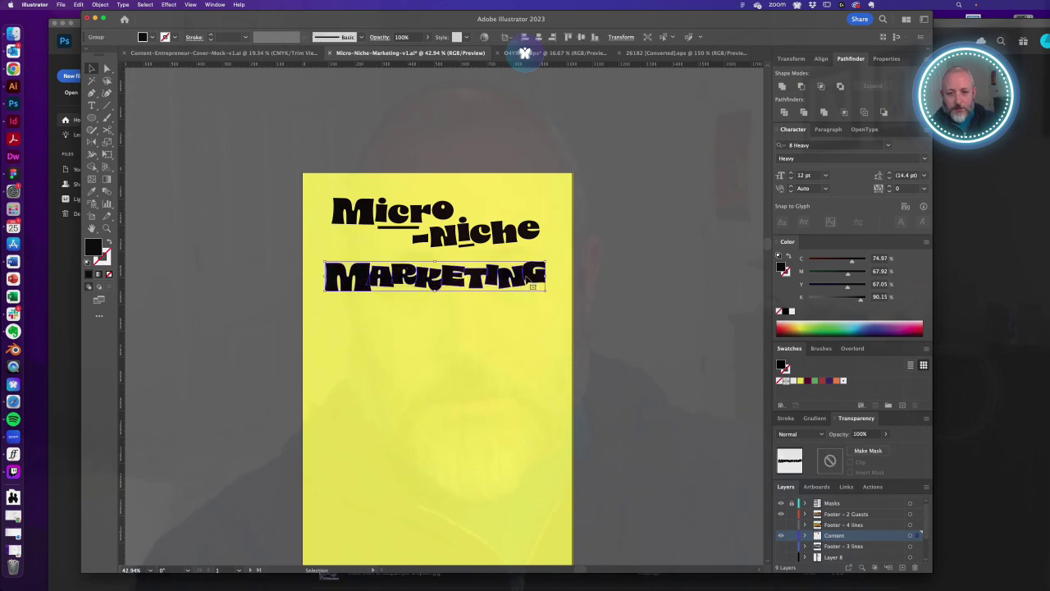
click(452, 319)
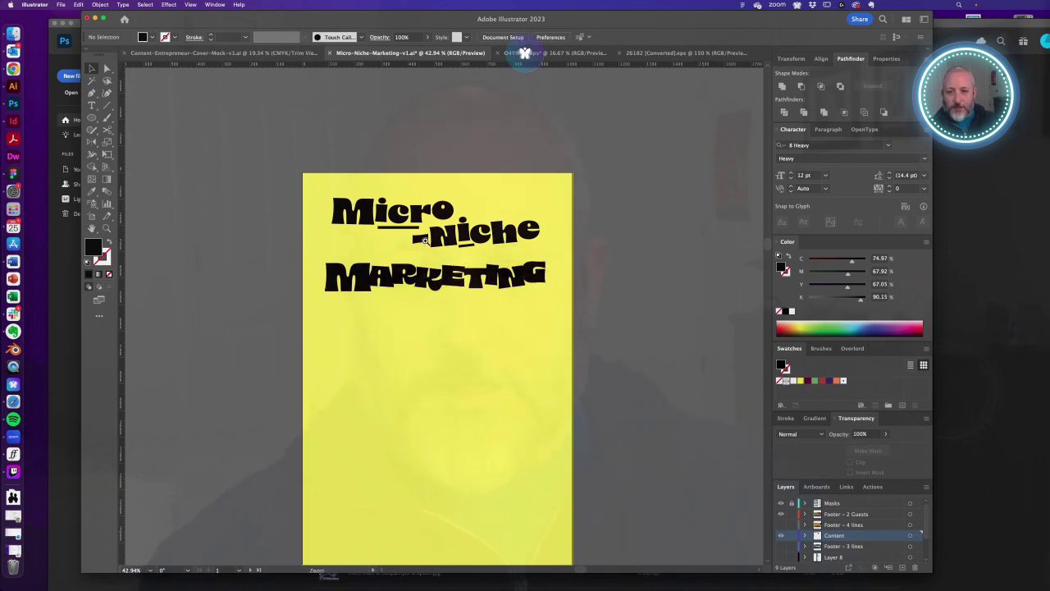
- Add the point text "MICRO" in capitals below the "MARKETING" lettering
scroll(424, 239, up, 5)
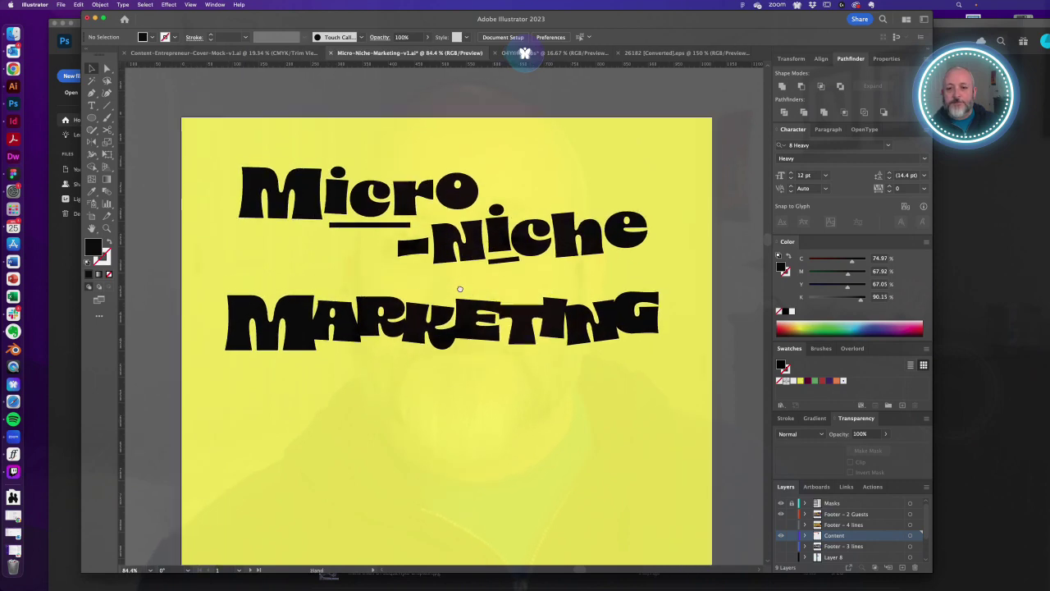
drag(459, 289, 459, 294)
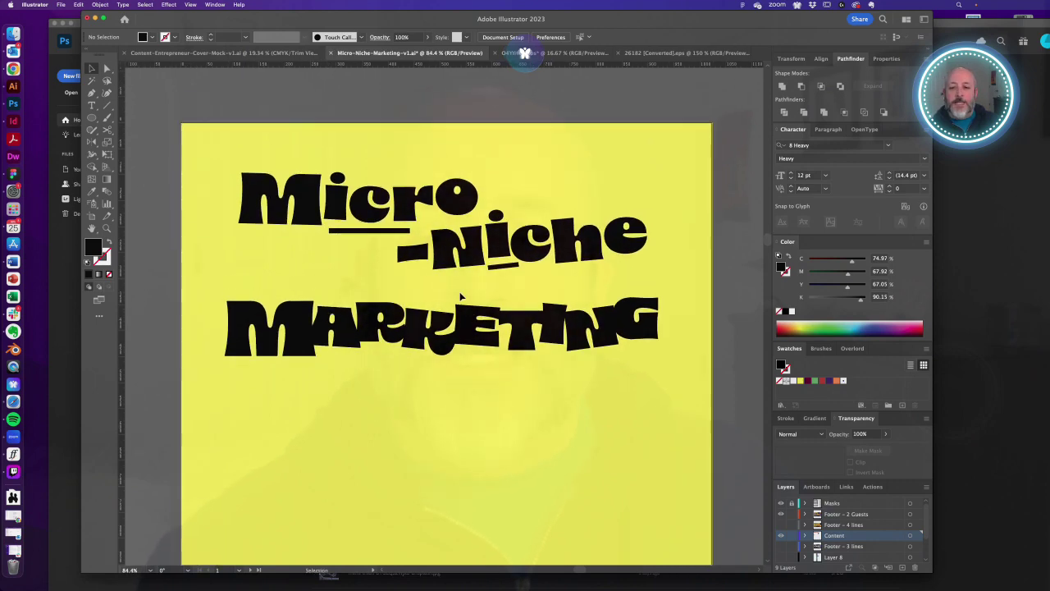
drag(464, 295, 469, 225)
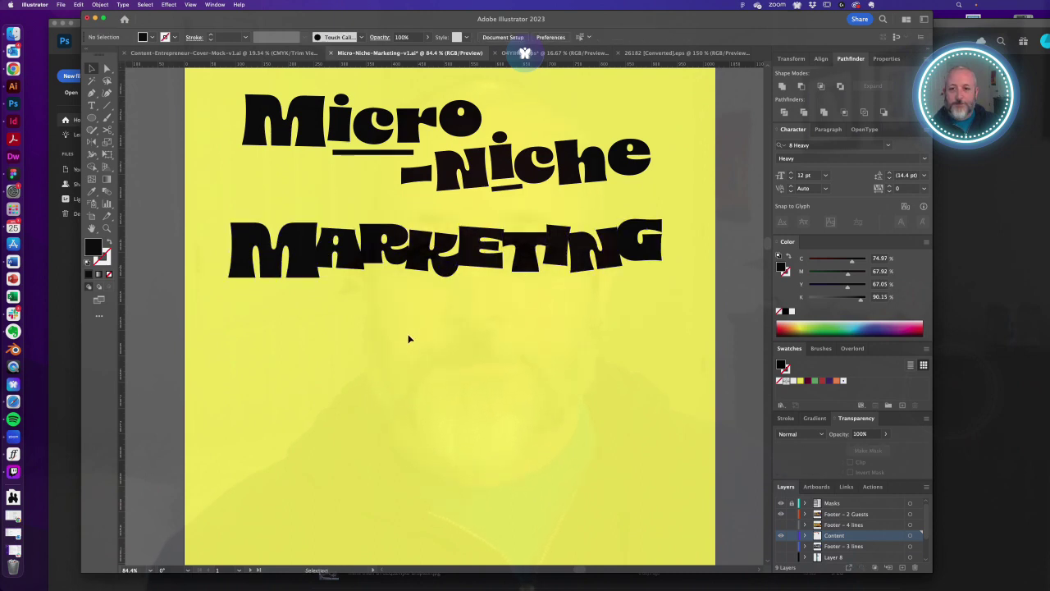
key(t)
click(327, 338)
text(Mic)
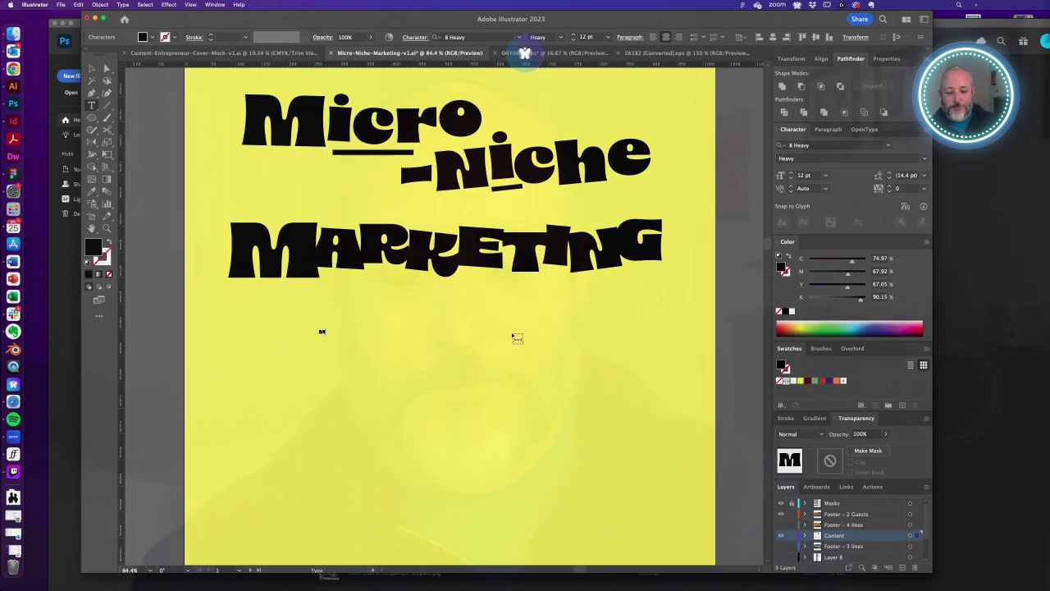
key(BackSpace)
key(BackSpace)
text(ICRO)
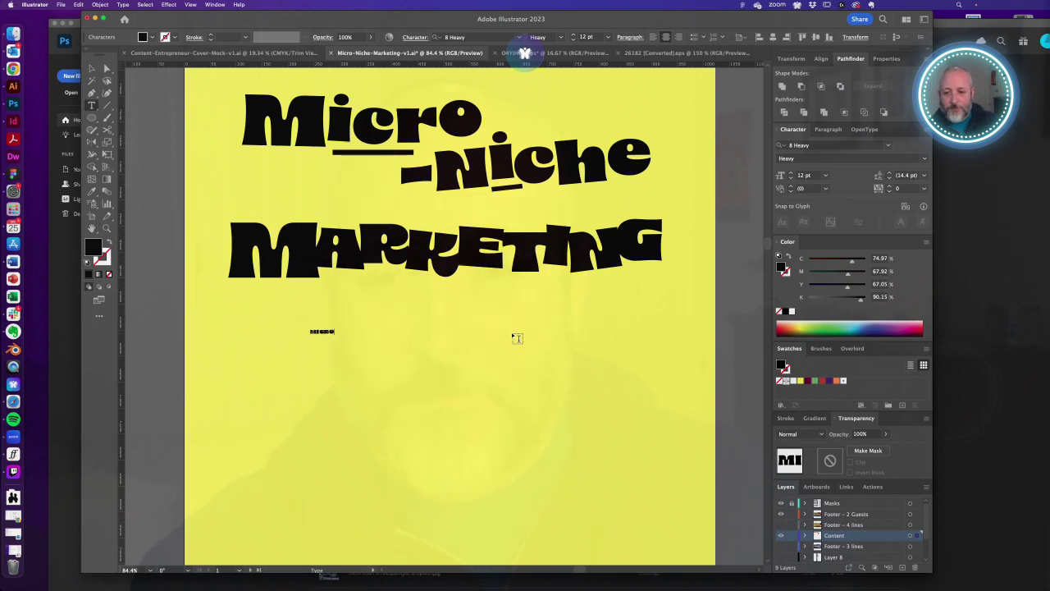
key(Escape)
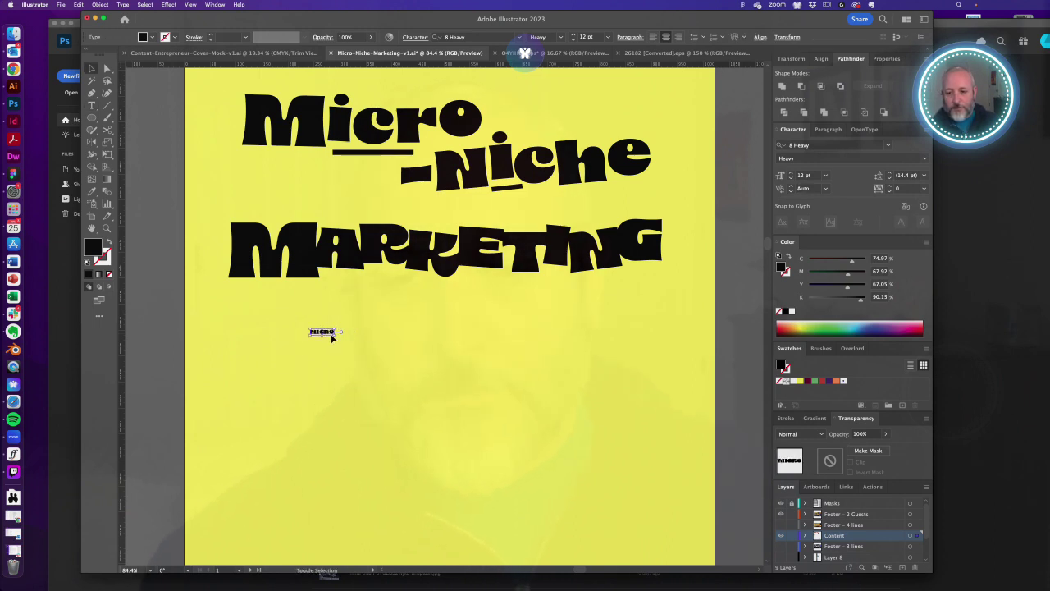
- Enlarge the "MICRO" text, duplicate it diagonally below to the right, and change the copy's wording to "-NICHE"
drag(338, 335, 471, 379)
double_click(433, 373)
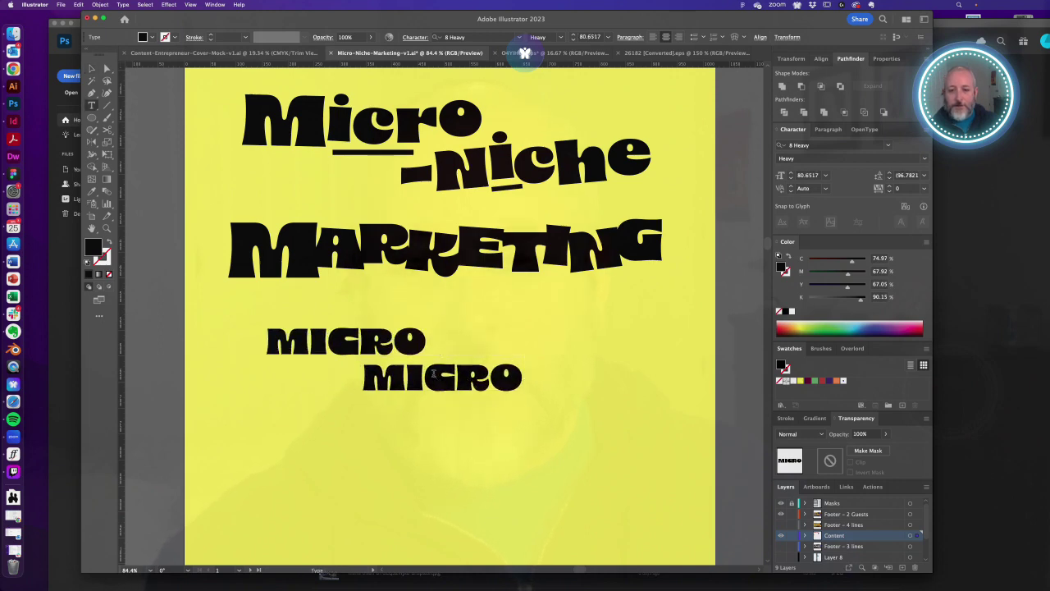
double_click(433, 373)
text(-NICHE)
key(Escape)
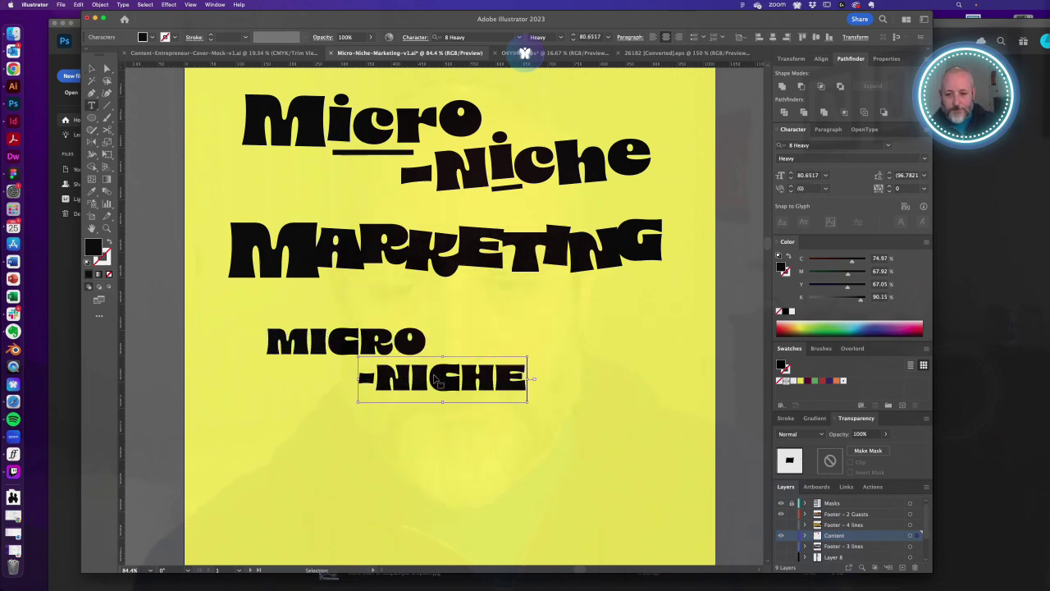
click(448, 440)
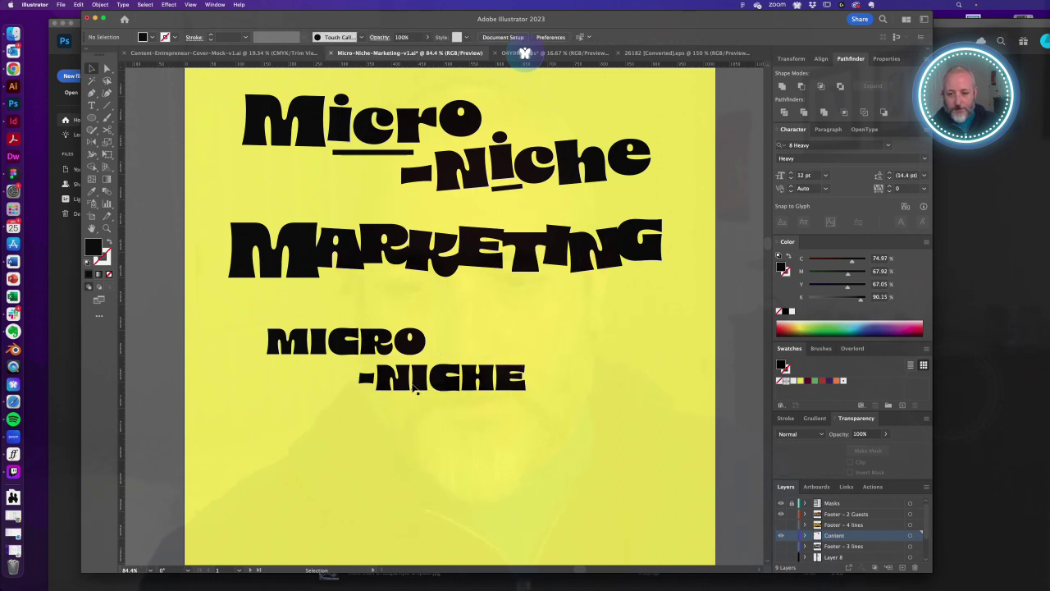
- Try placing the separate "-NICHE" text on the same line as "MICRO", to its right
drag(415, 391, 474, 348)
click(458, 383)
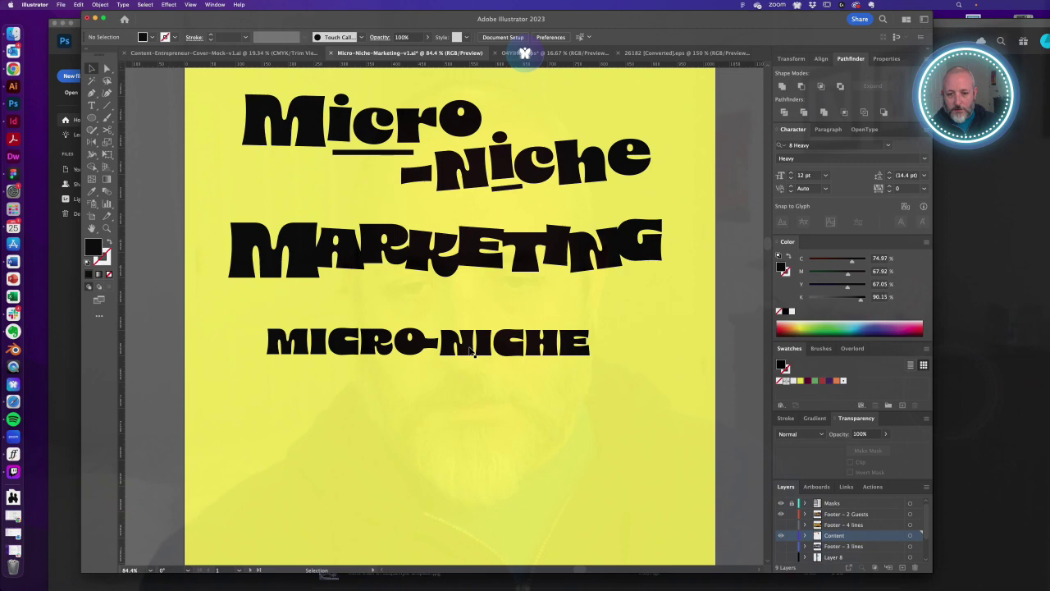
double_click(475, 350)
click(480, 393)
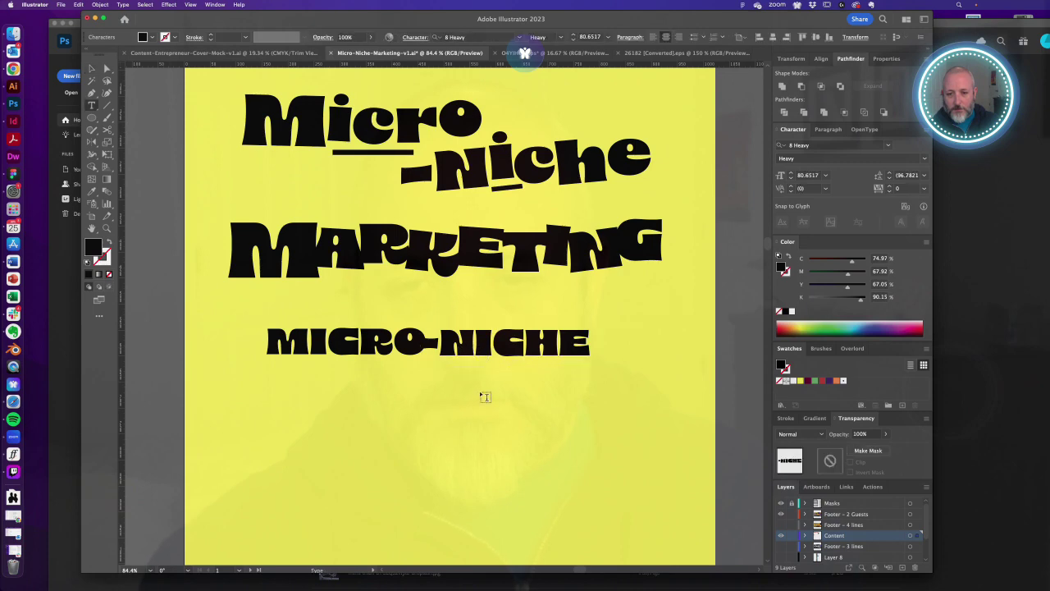
super+click(480, 393)
key(a)
drag(463, 347, 526, 349)
key(t)
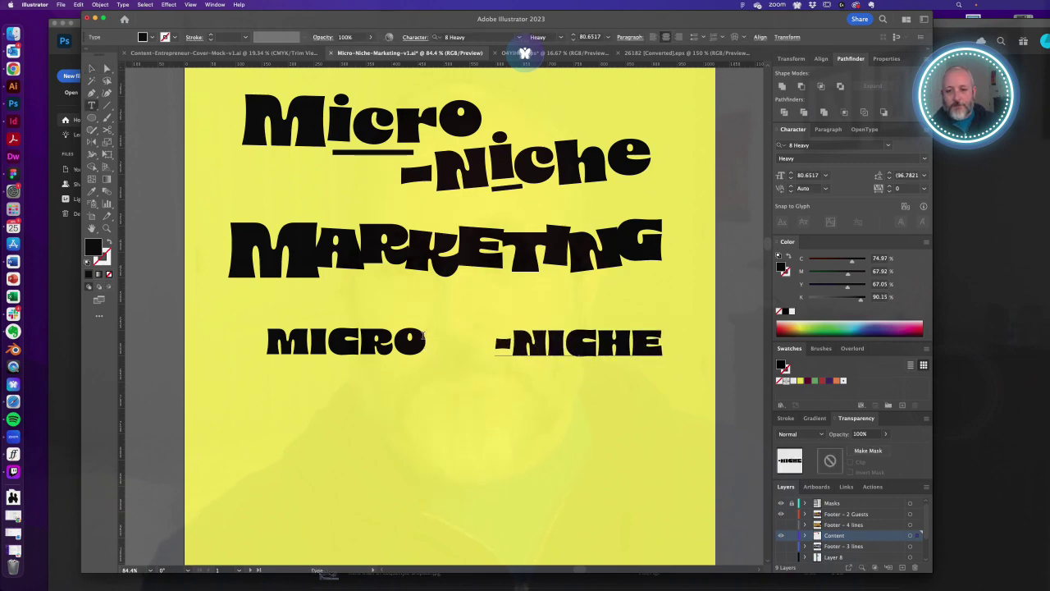
- Extend the plain "MICRO" text so that it reads "MICRO-NICHE" in capitals
click(424, 338)
text(-ni)
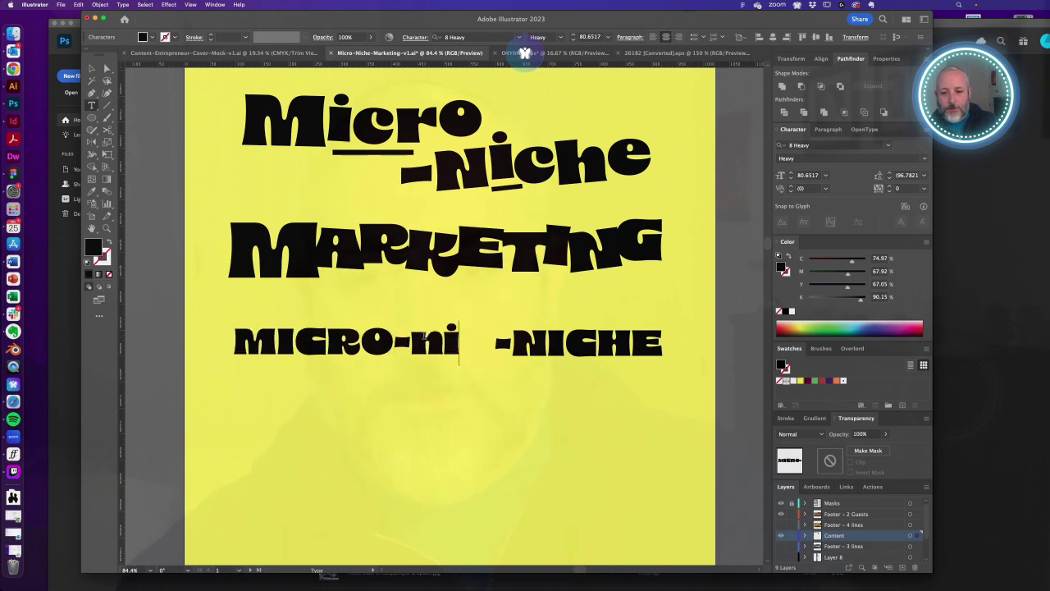
key(BackSpace)
key(BackSpace)
text(NICE)
key(Escape)
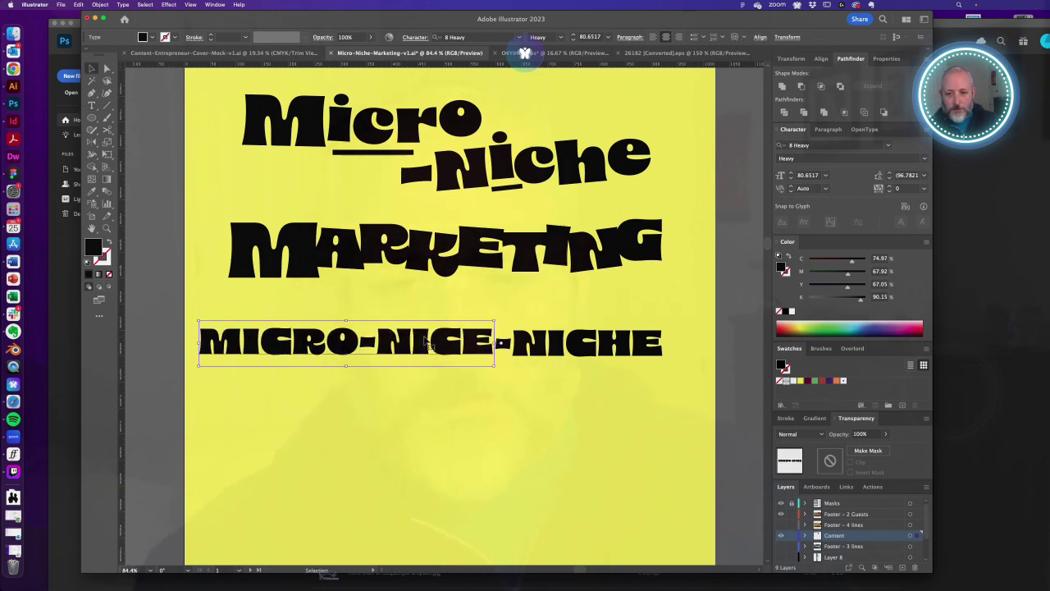
key(BackSpace)
key(super+z)
double_click(458, 335)
click(459, 335)
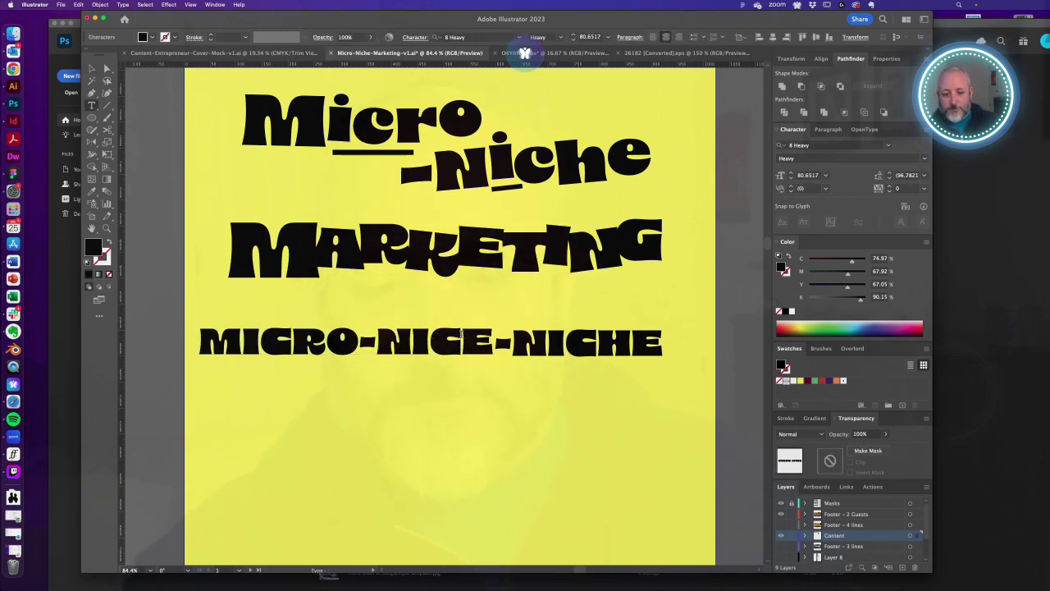
text(H)
key(Escape)
- Delete the separate "-NICHE" text overlapping the end of "MICRO-NICHE"
key(a)
key(v)
click(609, 341)
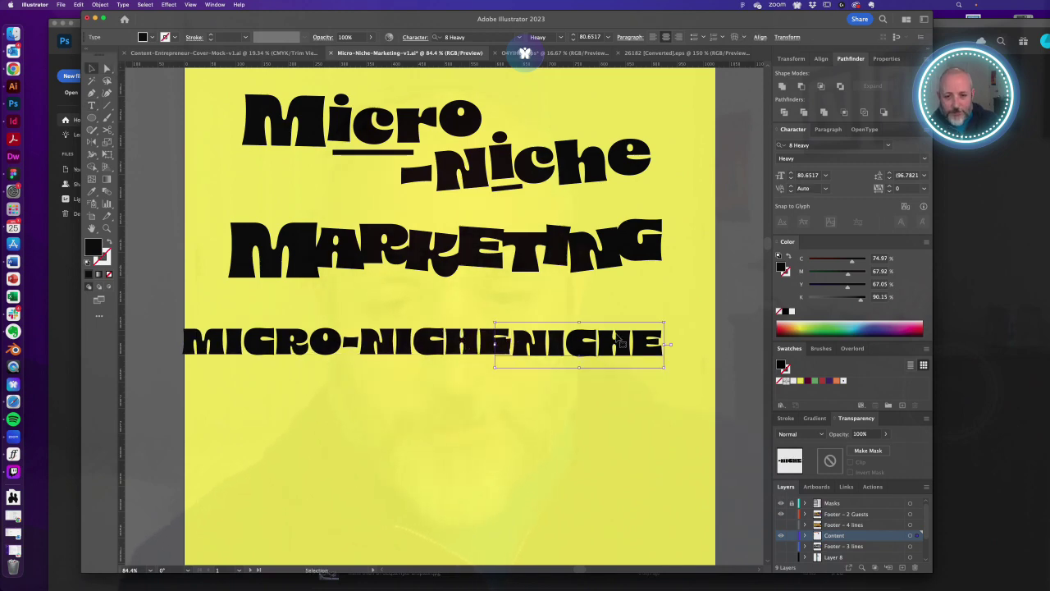
key(BackSpace)
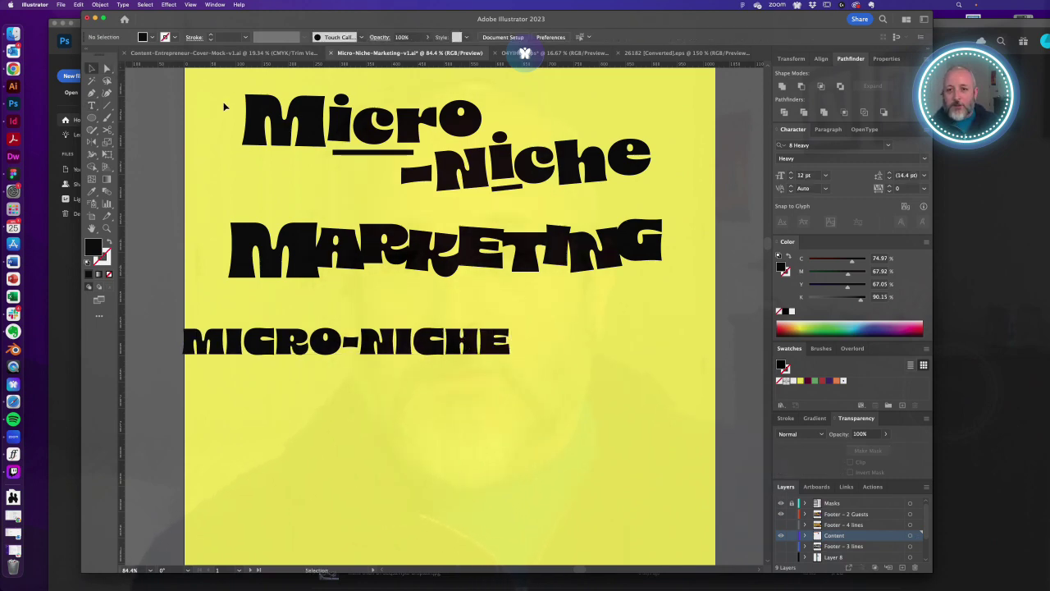
- Move the staggered "Micro -Niche" lettering well down the artboard and place the plain "MICRO-NICHE" directly above "MARKETING"
drag(574, 176, 574, 569)
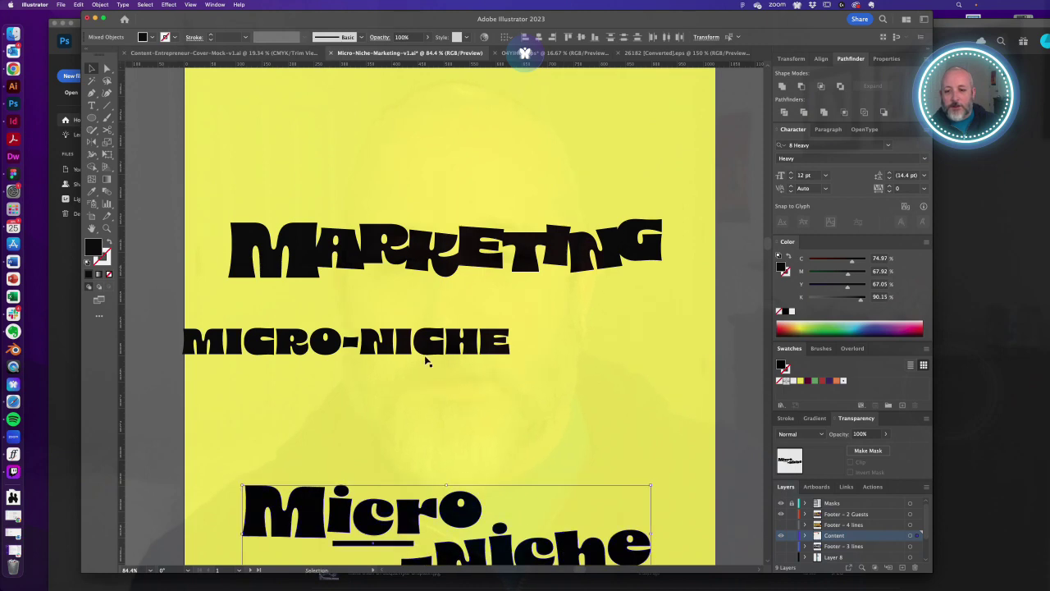
drag(401, 337, 507, 191)
click(539, 333)
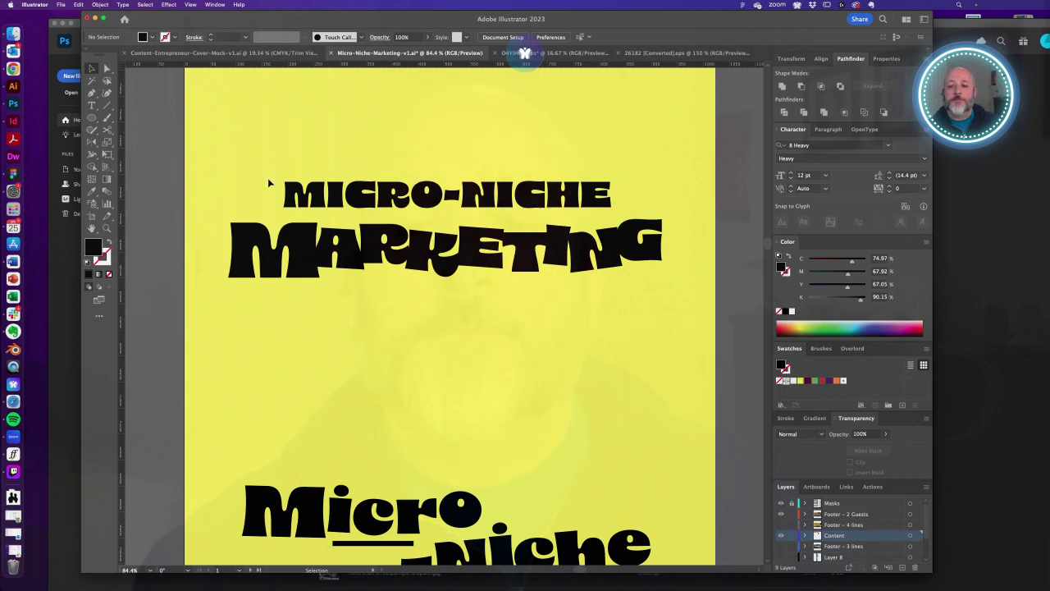
- Centre "MICRO-NICHE" and "MARKETING" horizontally on the artboard
click(491, 199)
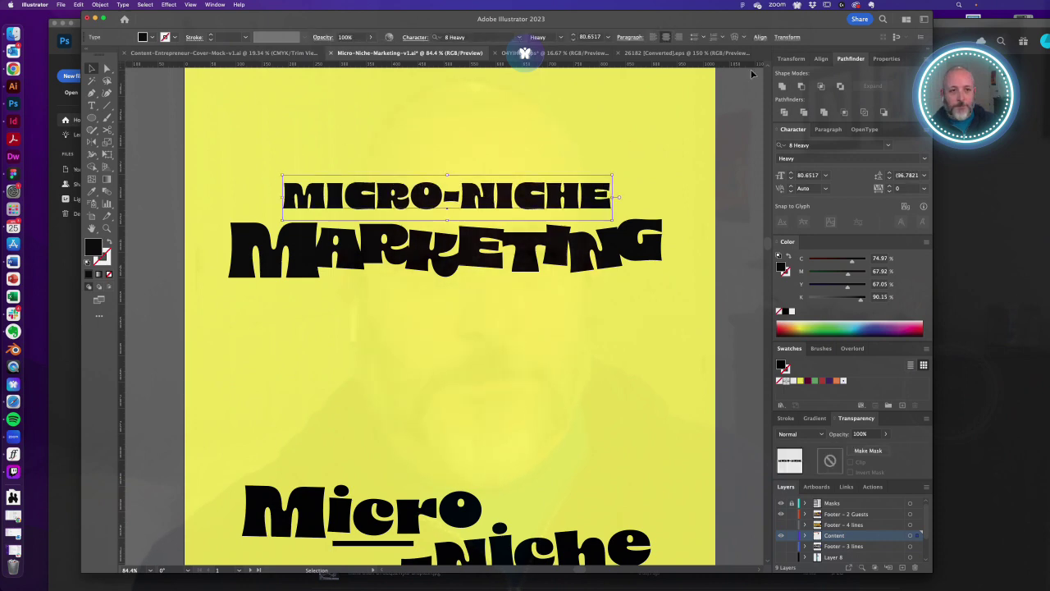
click(824, 59)
click(480, 247)
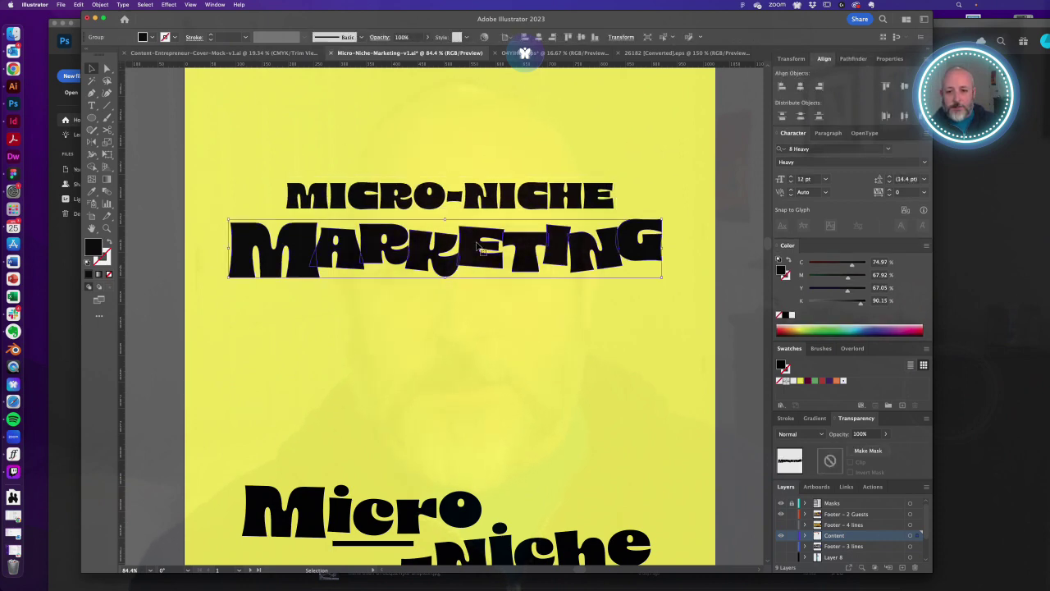
click(799, 87)
click(435, 276)
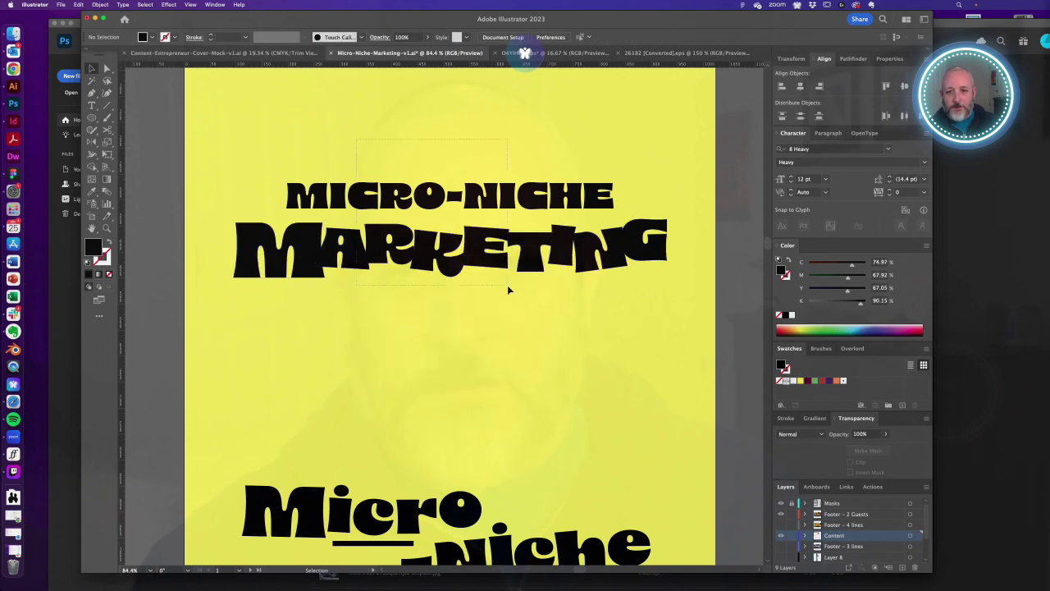
- Move "MICRO-NICHE" and "MARKETING" up together toward the artboard's upper edge
drag(507, 285, 508, 286)
drag(485, 255, 451, 324)
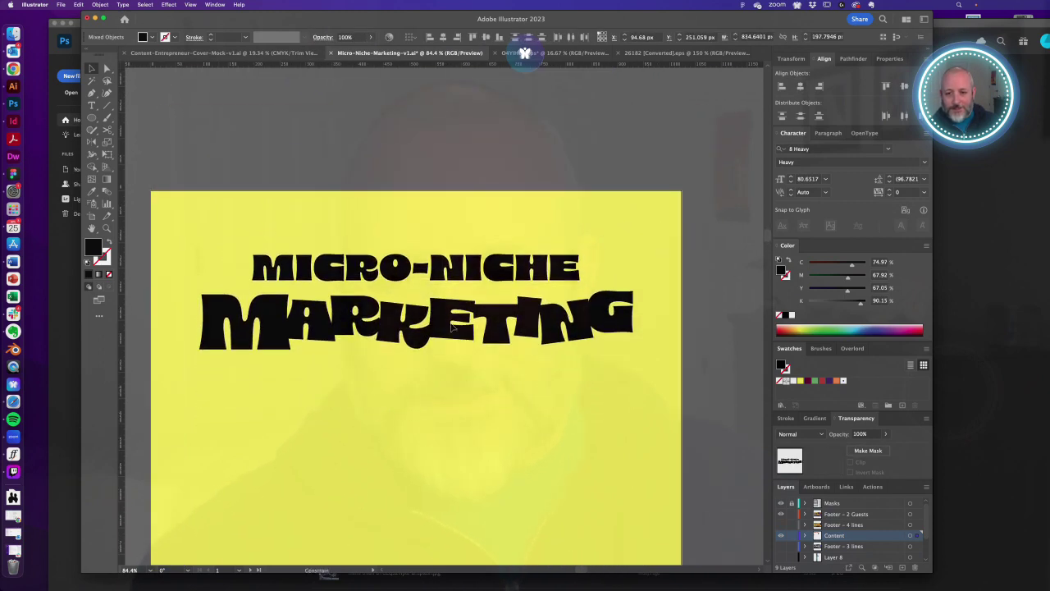
click(473, 387)
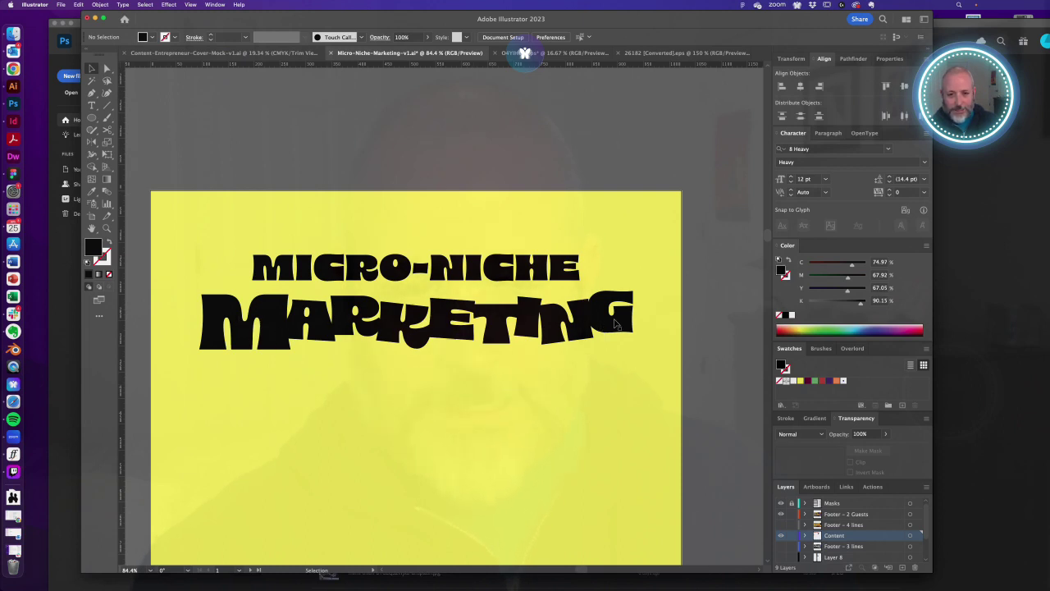
- Shrink the M of "MARKETING" slightly and nudge it into place against the A
click(251, 313)
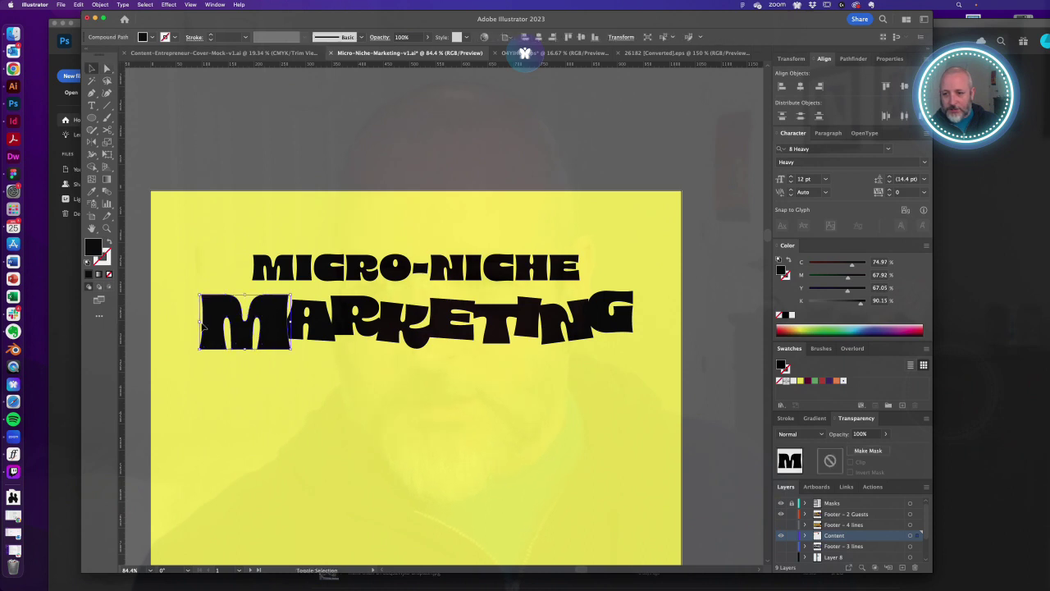
drag(203, 324, 211, 323)
drag(275, 327, 274, 324)
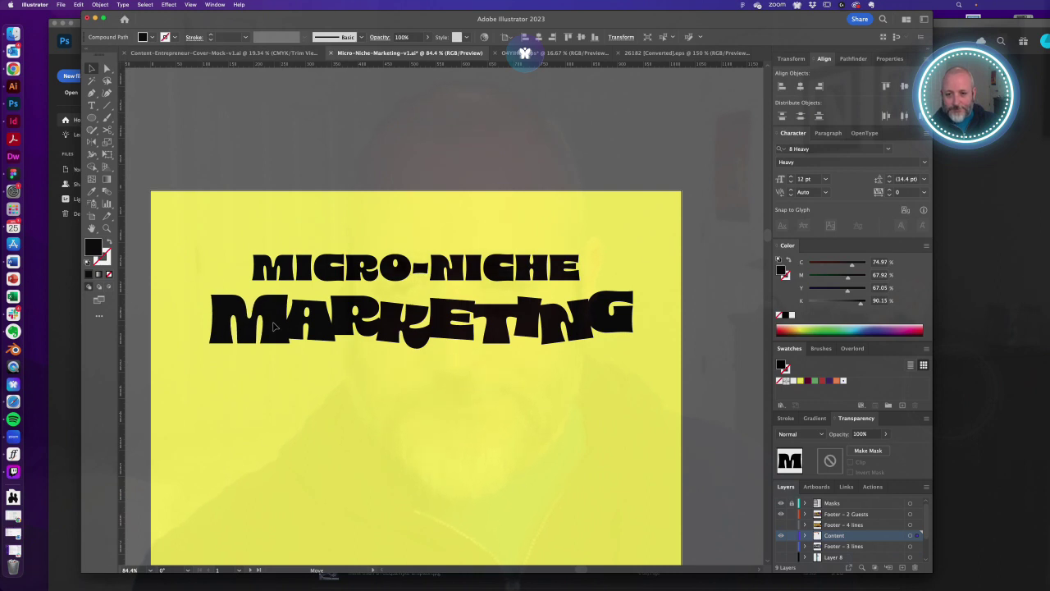
- Recentre the whole "MARKETING" group horizontally on the artboard
click(320, 344)
click(320, 345)
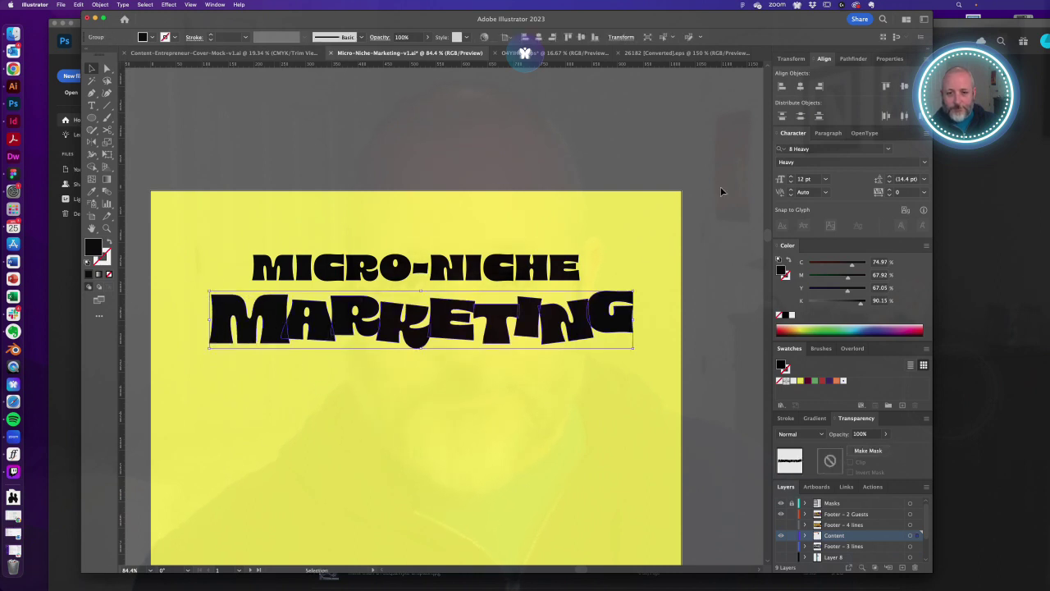
click(800, 85)
click(684, 179)
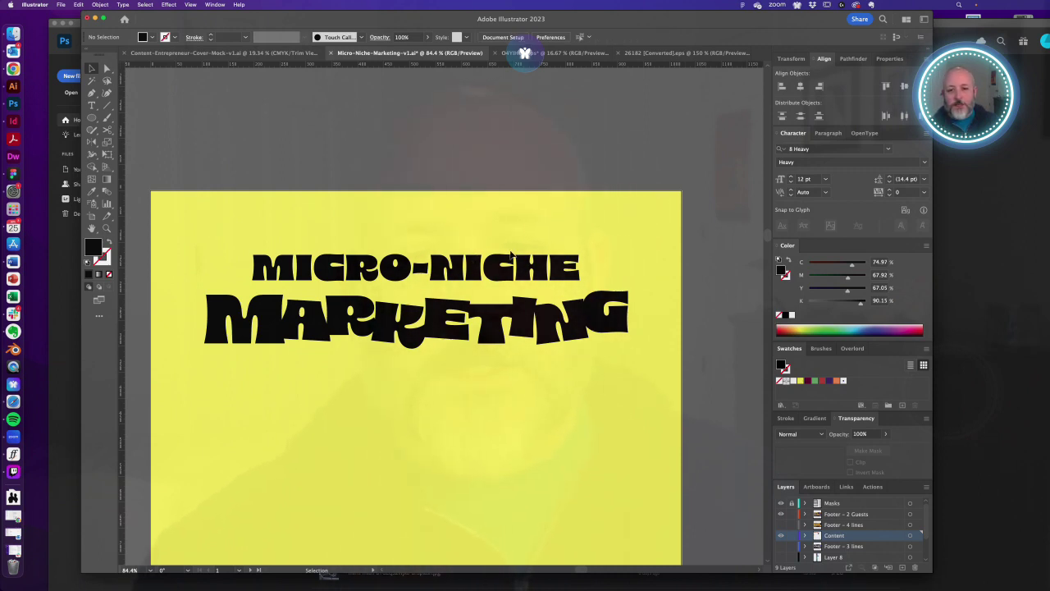
- Try out freehand Paintbrush flourishes above and beside "MICRO-NICHE", and undo all of the strokes
key(b)
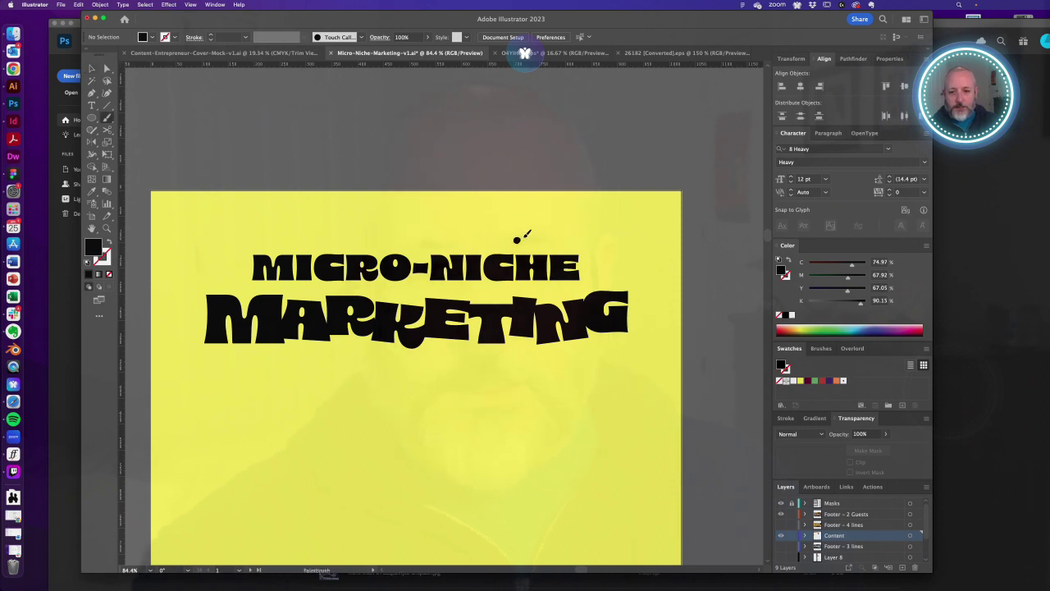
mouse_move(517, 239)
mouse_down()
mouse_move(560, 219)
mouse_move(557, 203)
mouse_move(511, 199)
mouse_up()
mouse_move(595, 272)
mouse_down()
mouse_move(605, 236)
mouse_move(632, 224)
mouse_up()
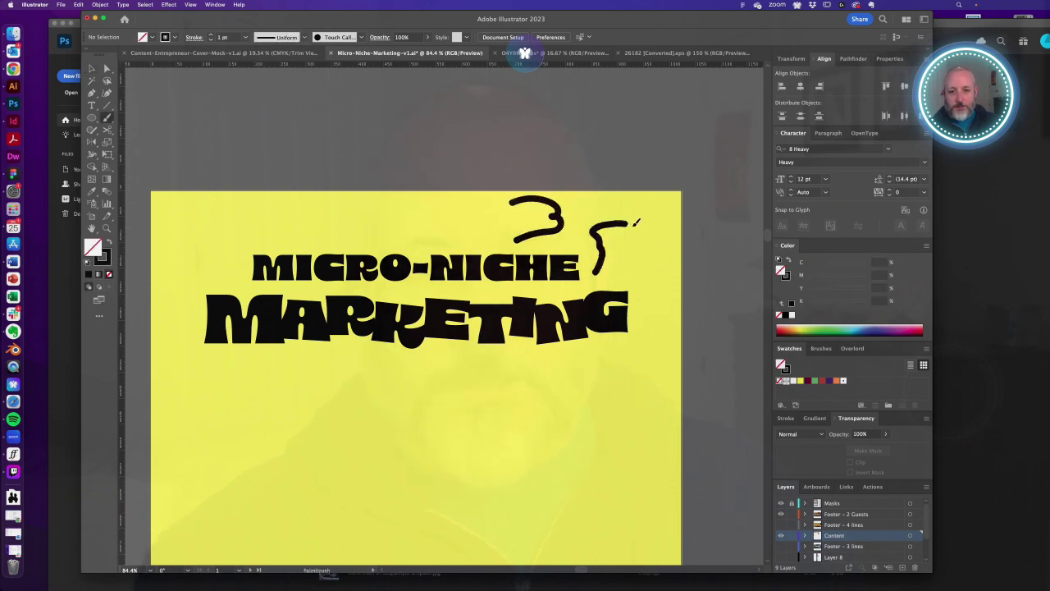
drag(623, 272, 648, 245)
mouse_move(457, 233)
mouse_down()
mouse_move(427, 216)
mouse_move(410, 222)
mouse_up()
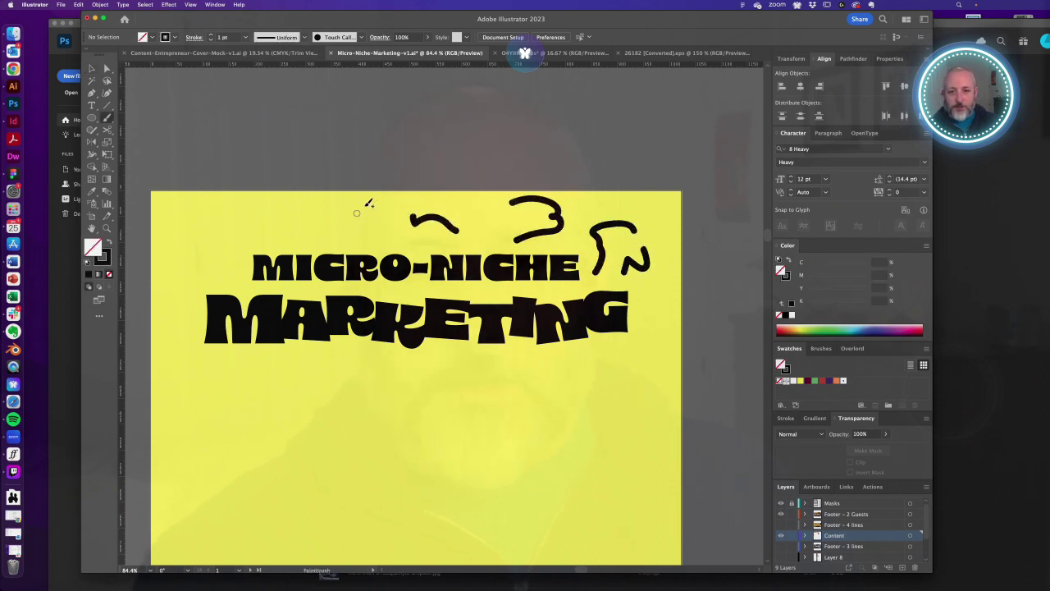
key(super+z)
key(super+z)
key(super+z)
key(super+z)
key(super+z)
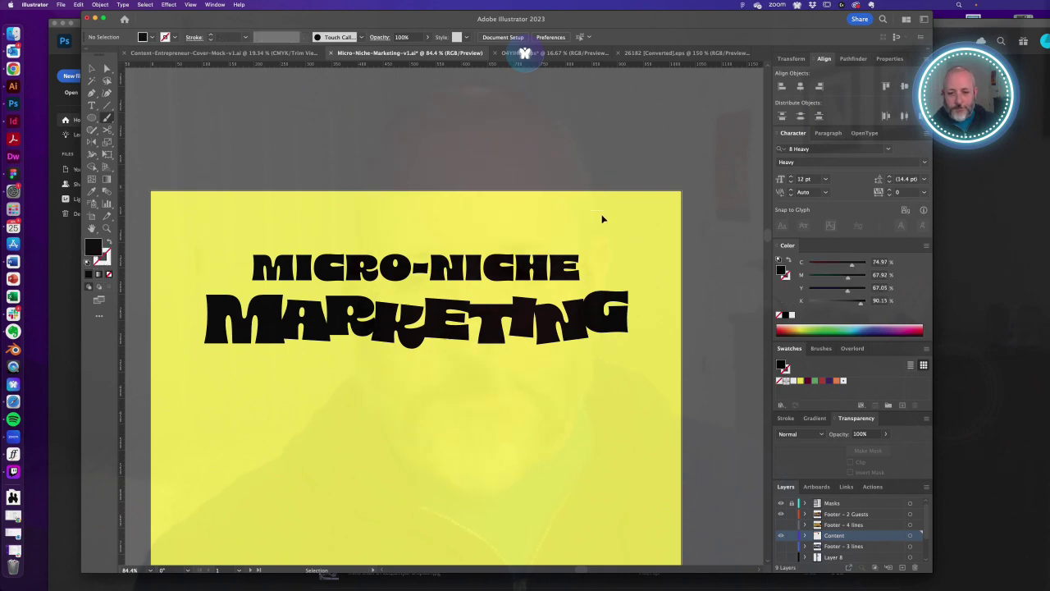
- Shift both title lines slightly higher together on the artboard
key(v)
drag(276, 233, 518, 366)
drag(479, 327, 479, 309)
click(499, 354)
- Delete the staggered "Micro -Niche" lettering from the middle of the artboard, leaving only the two-line title
alt+super+click(411, 333)
alt+super+click(410, 332)
alt+super+click(410, 333)
alt+super+click(435, 344)
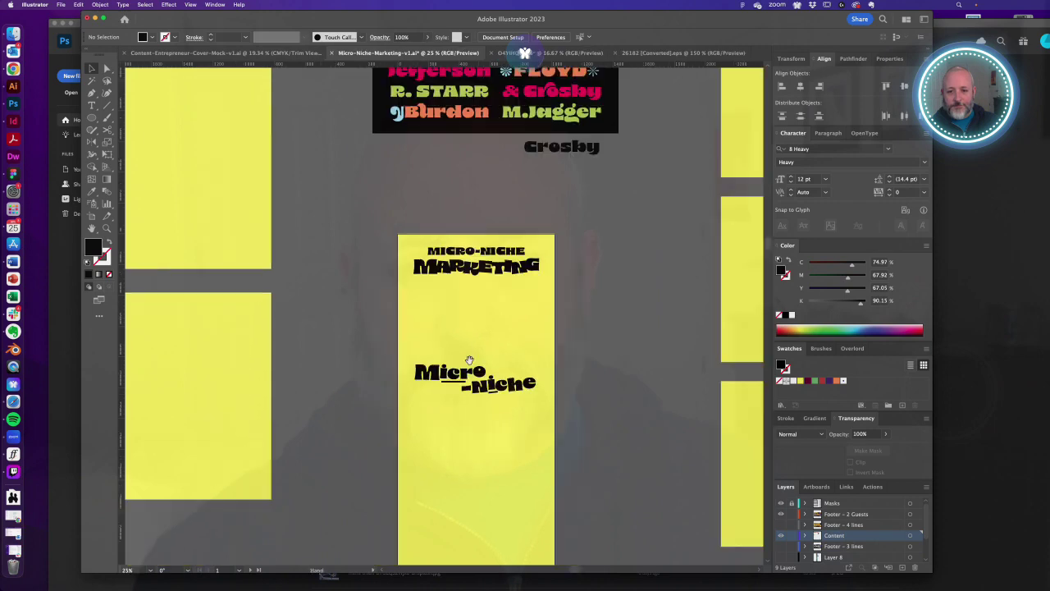
drag(468, 359, 419, 358)
drag(516, 451, 523, 456)
key(Delete)
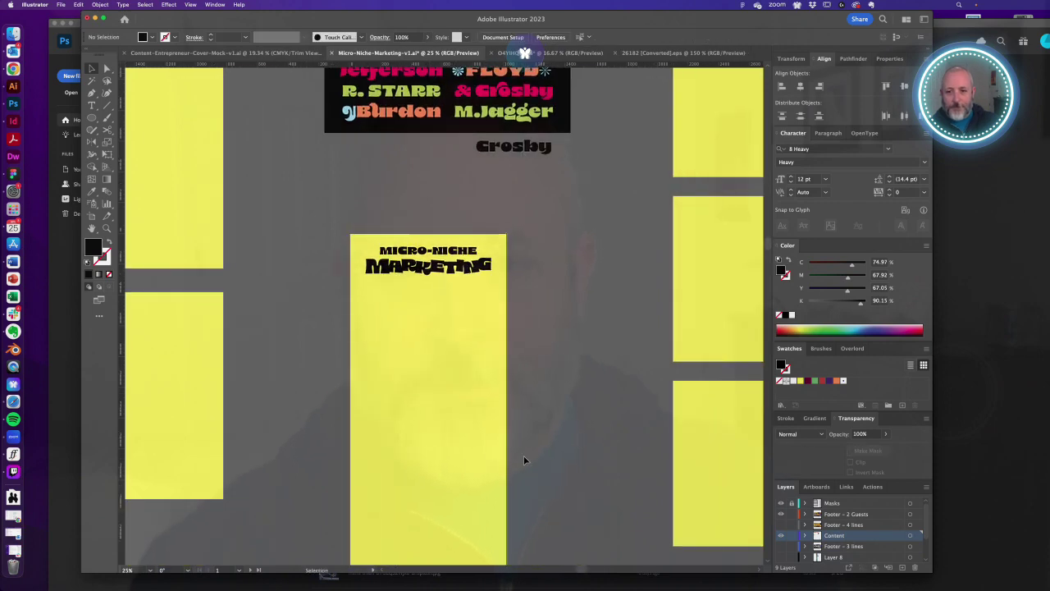
drag(446, 333, 452, 400)
drag(412, 320, 506, 382)
key(v)
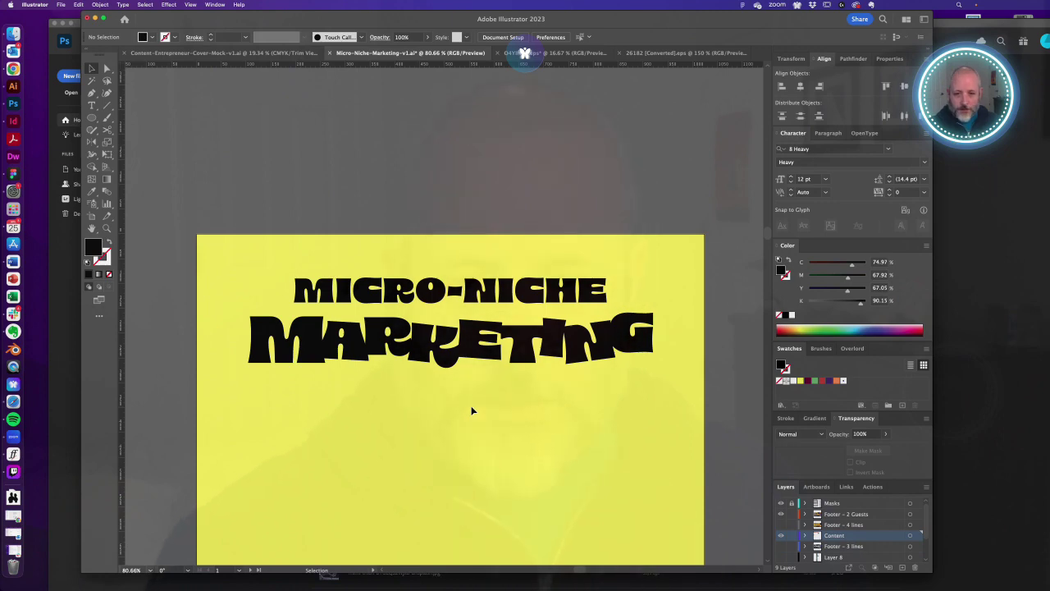
- Save the document with the finished two-line title
scroll(472, 410, down, 5)
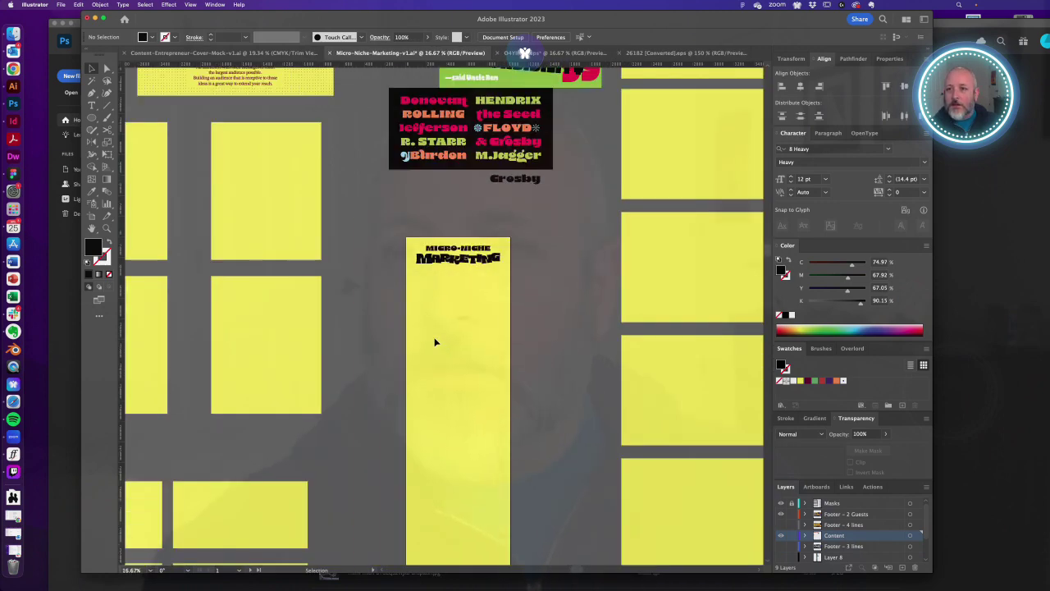
key(a)
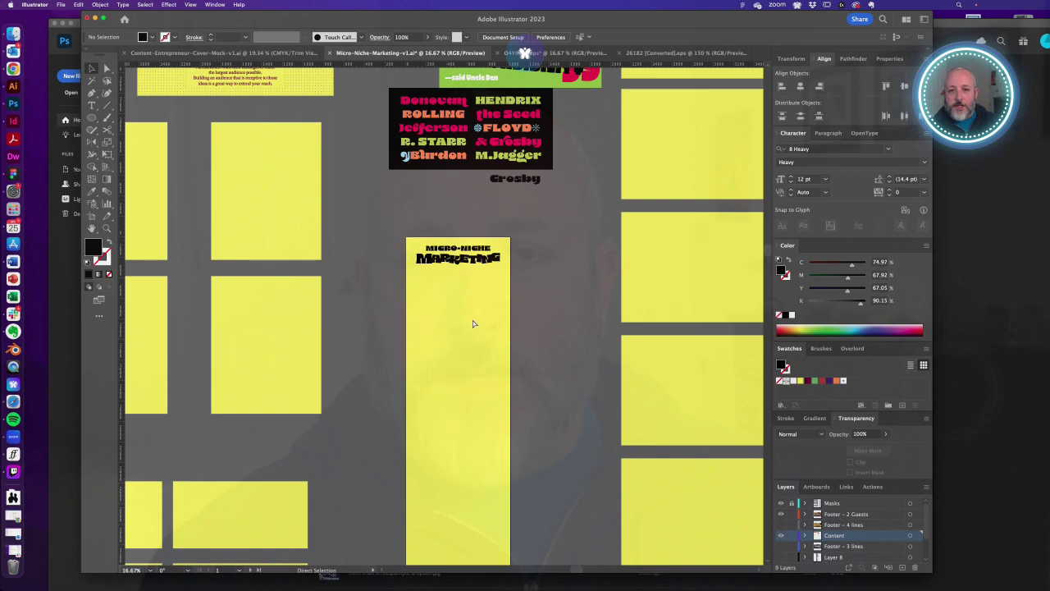
key(super+s)
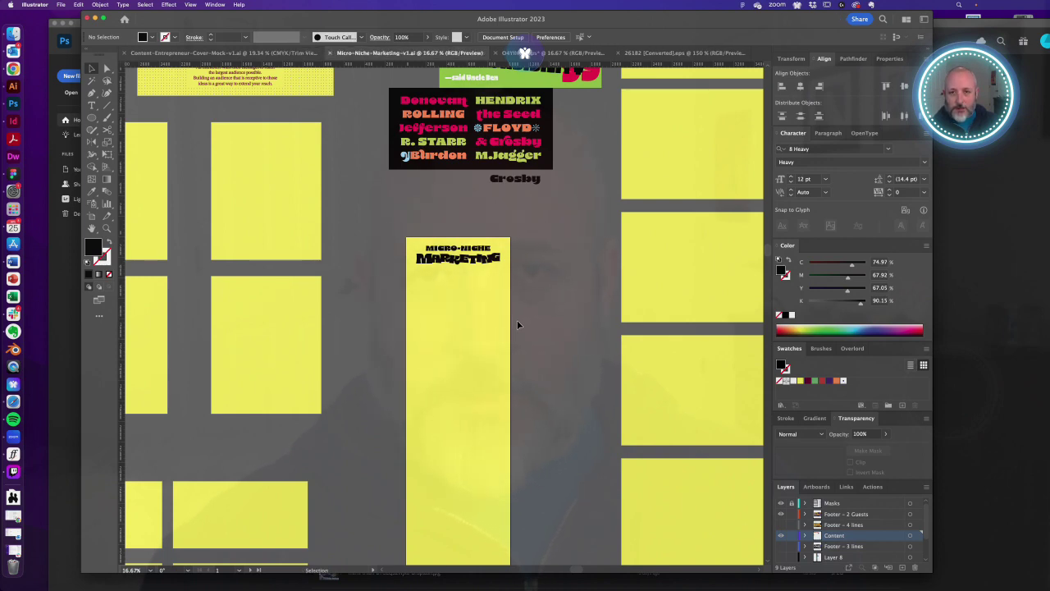
- Unlock the Background layer and recolour all matching yellow background rectangles with the green sampled from the "RESPONSIBILITY" quote panel
drag(495, 270, 530, 413)
key(a)
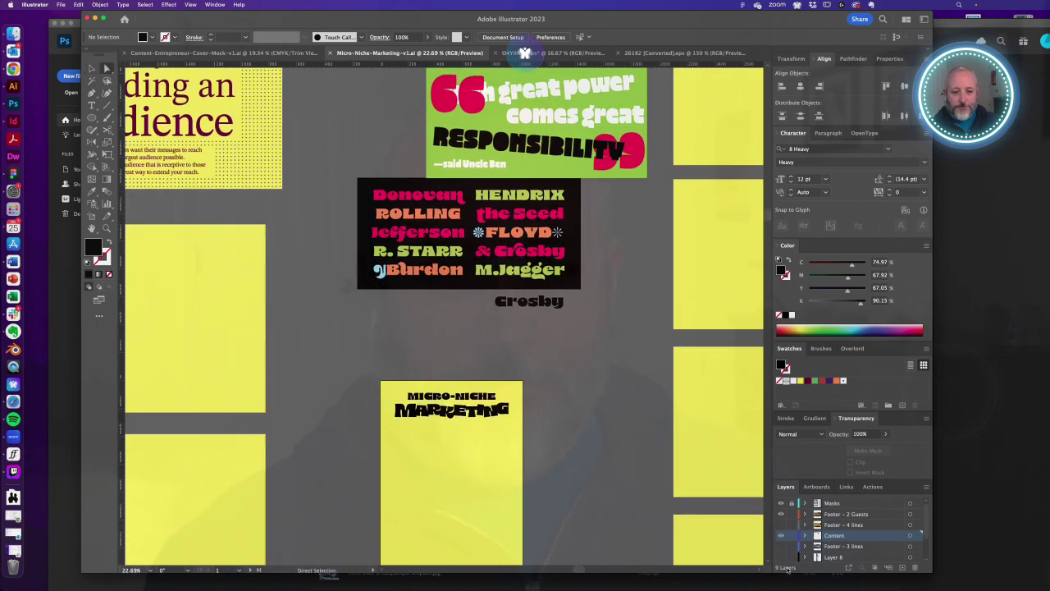
scroll(798, 546, down, 3)
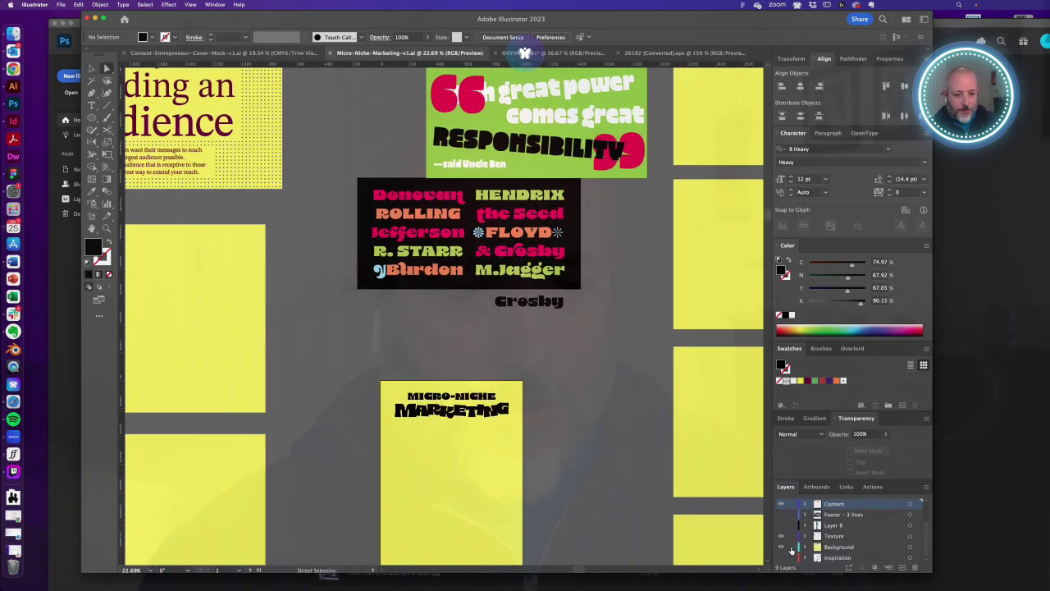
click(790, 548)
click(472, 453)
key(super+6)
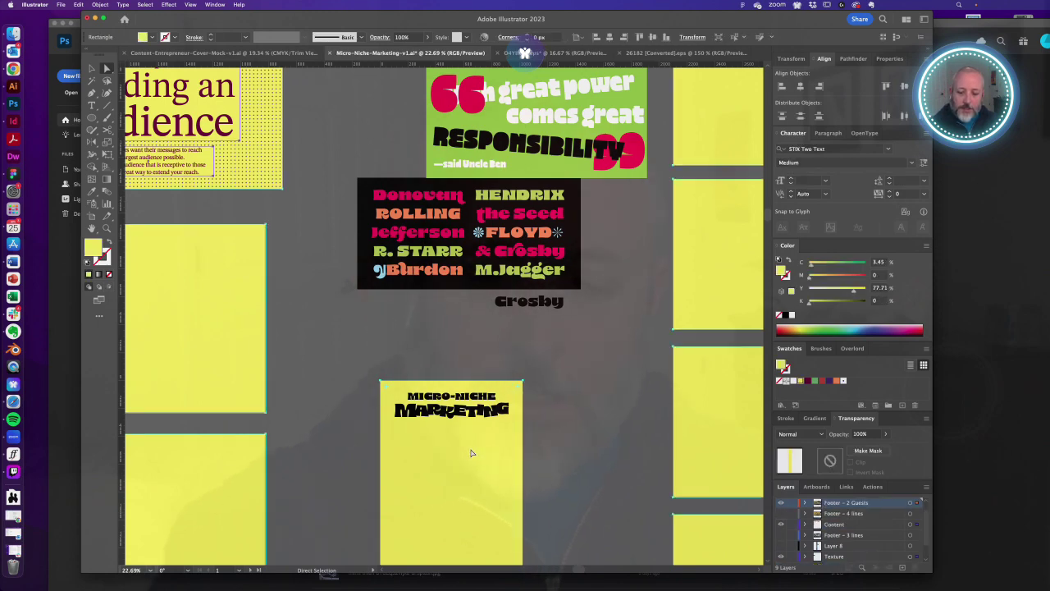
key(i)
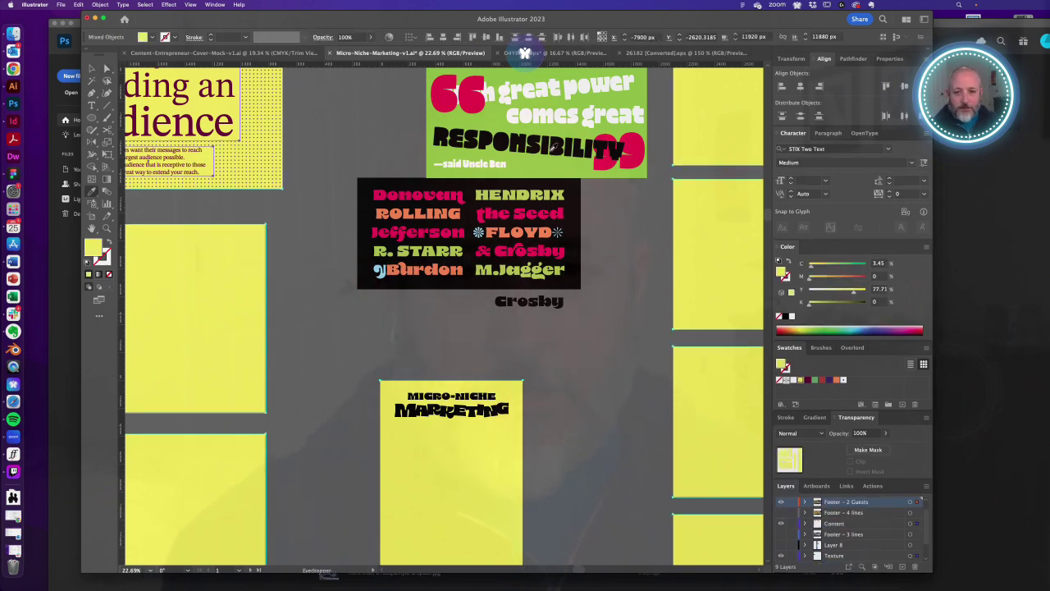
click(534, 171)
key(a)
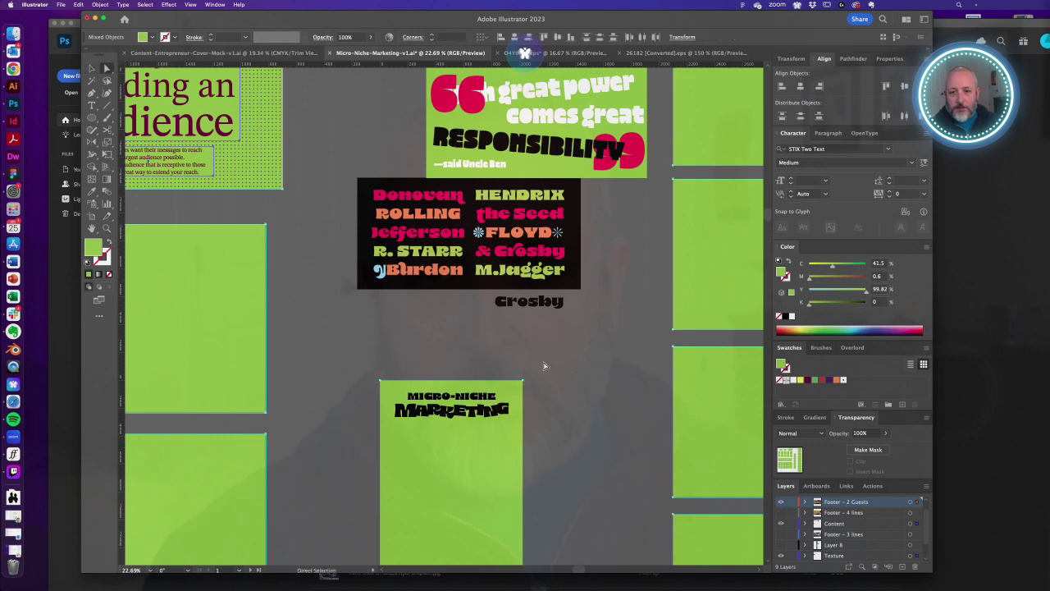
click(544, 366)
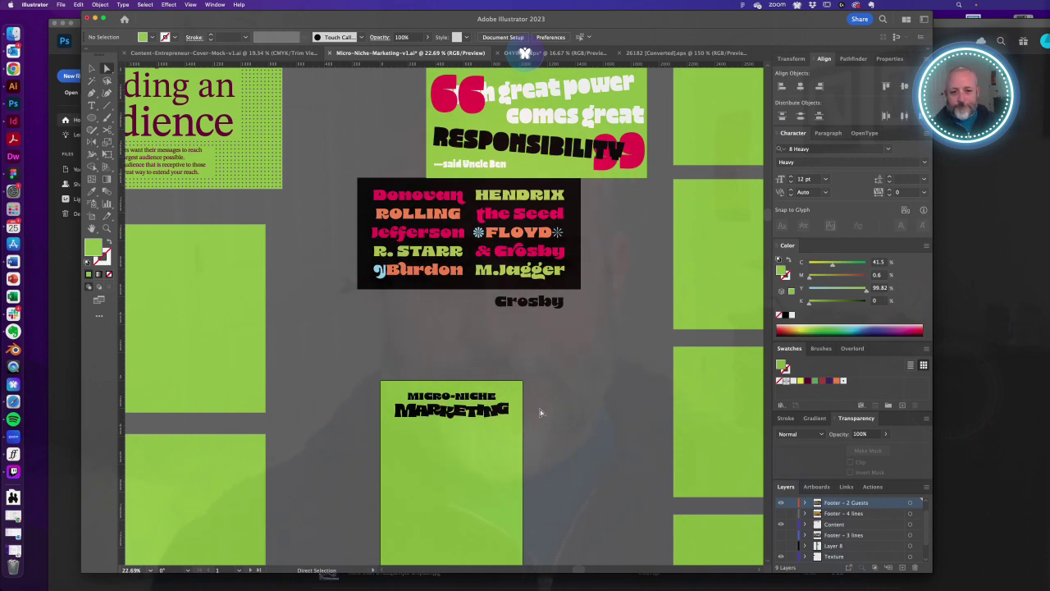
- Adjust the fill of all the green background rectangles to 46% cyan and 100% yellow
click(472, 477)
key(super+a)
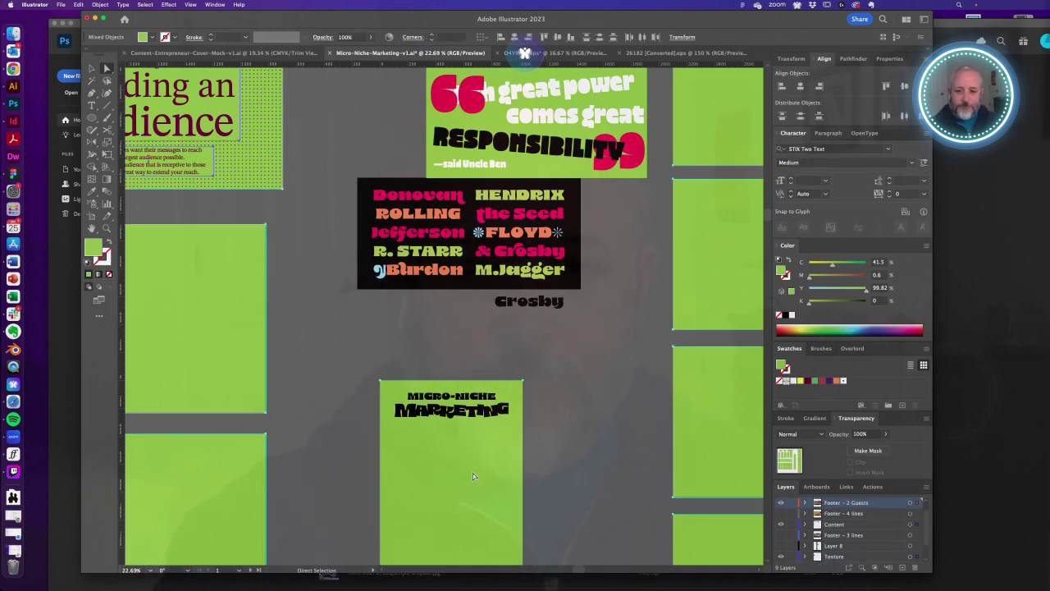
drag(833, 267, 839, 267)
drag(838, 269, 836, 268)
click(868, 293)
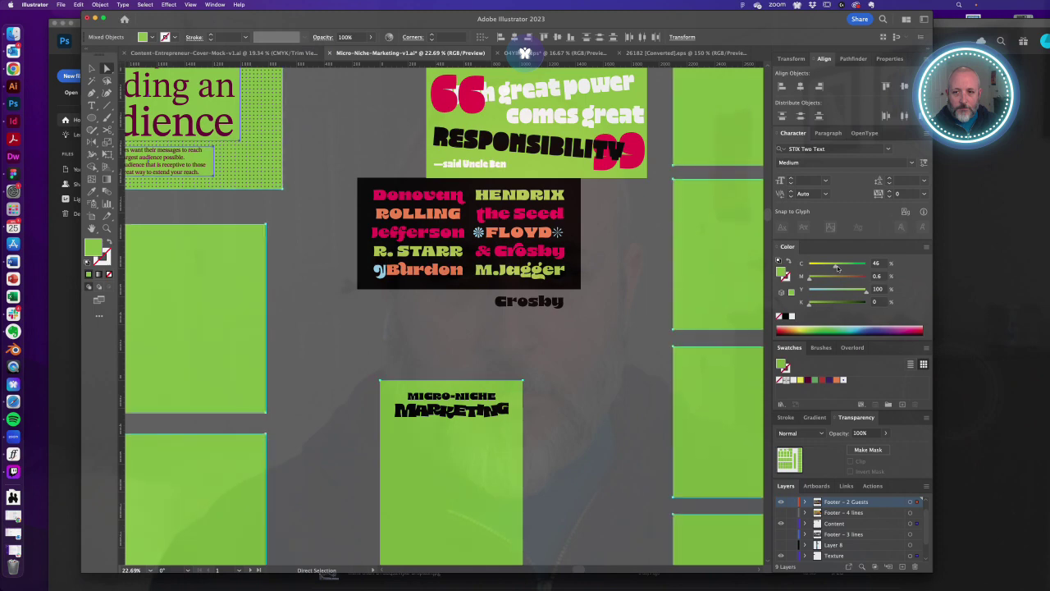
click(579, 407)
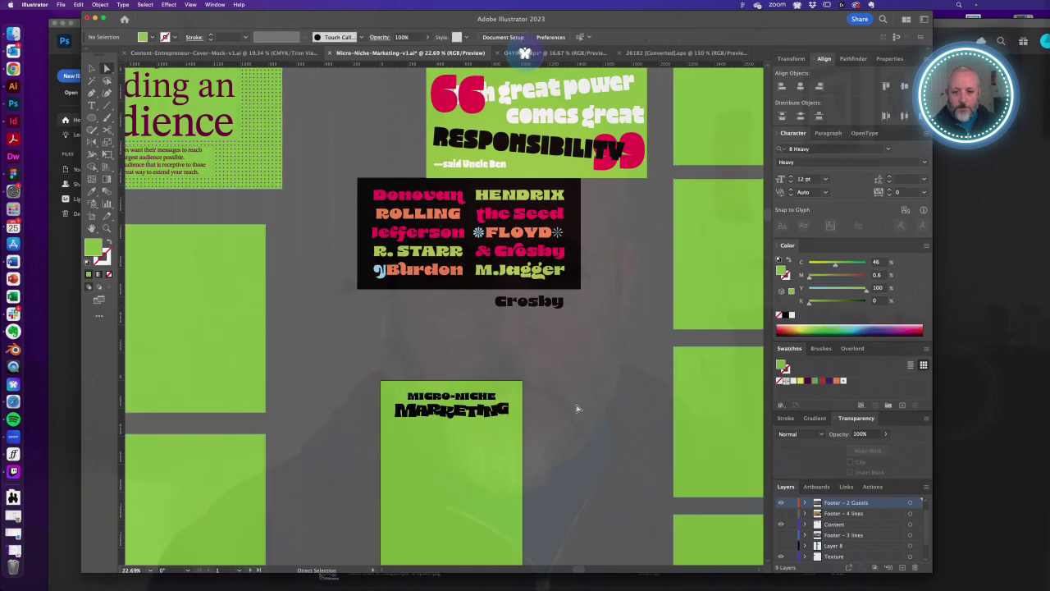
- Lock the Background layer, and select and deselect the two-line title
key(v)
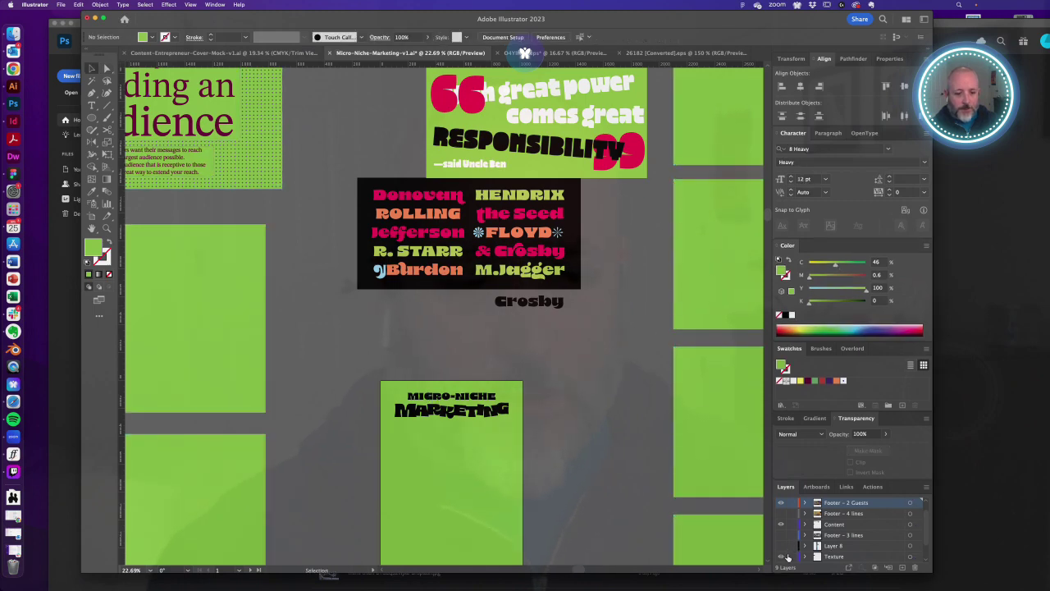
scroll(796, 548, down, 2)
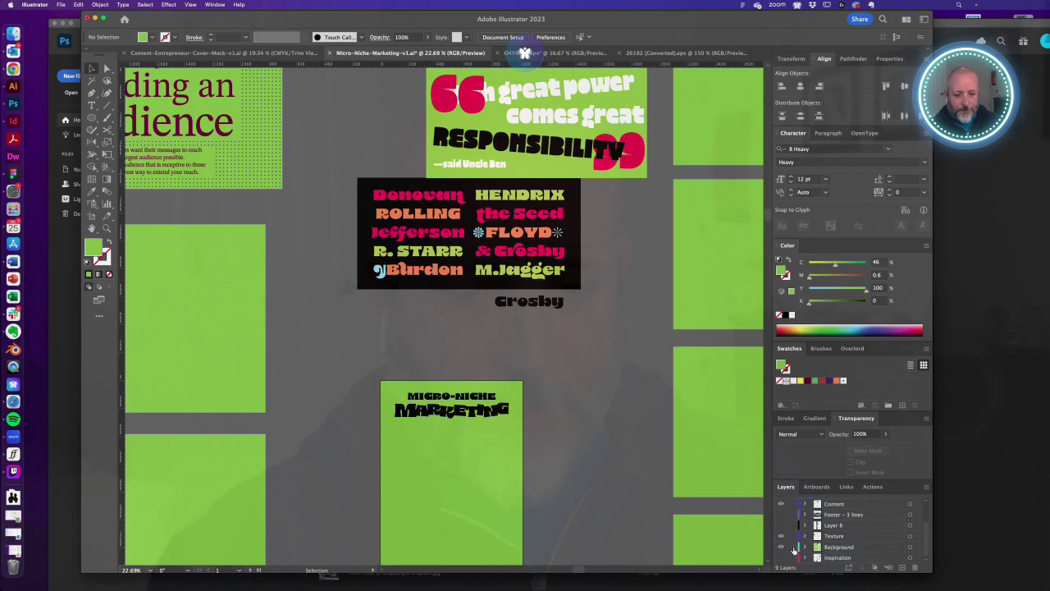
drag(539, 447, 491, 427)
key(super+space)
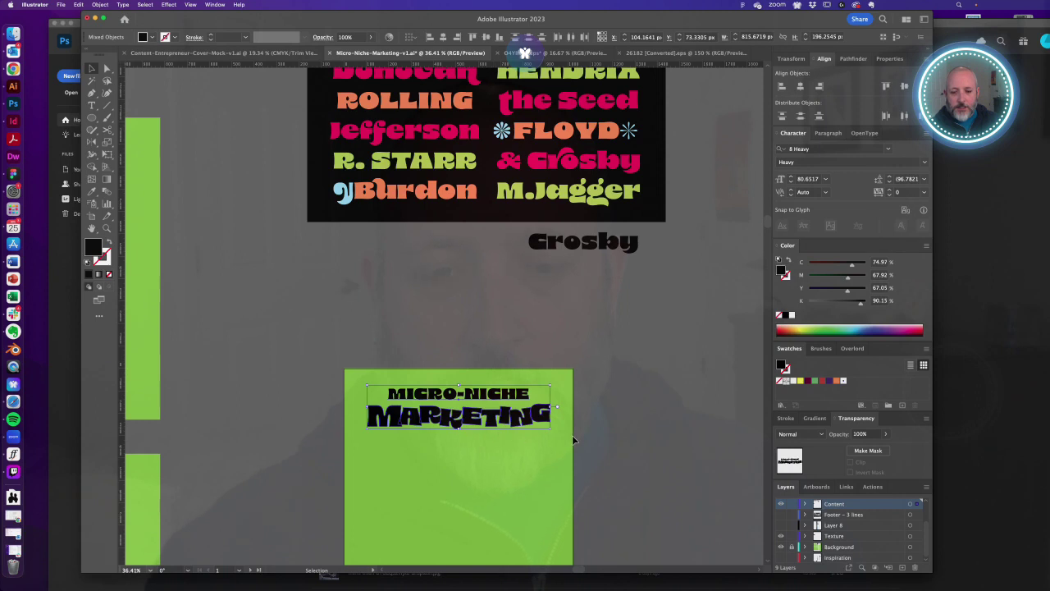
click(592, 425)
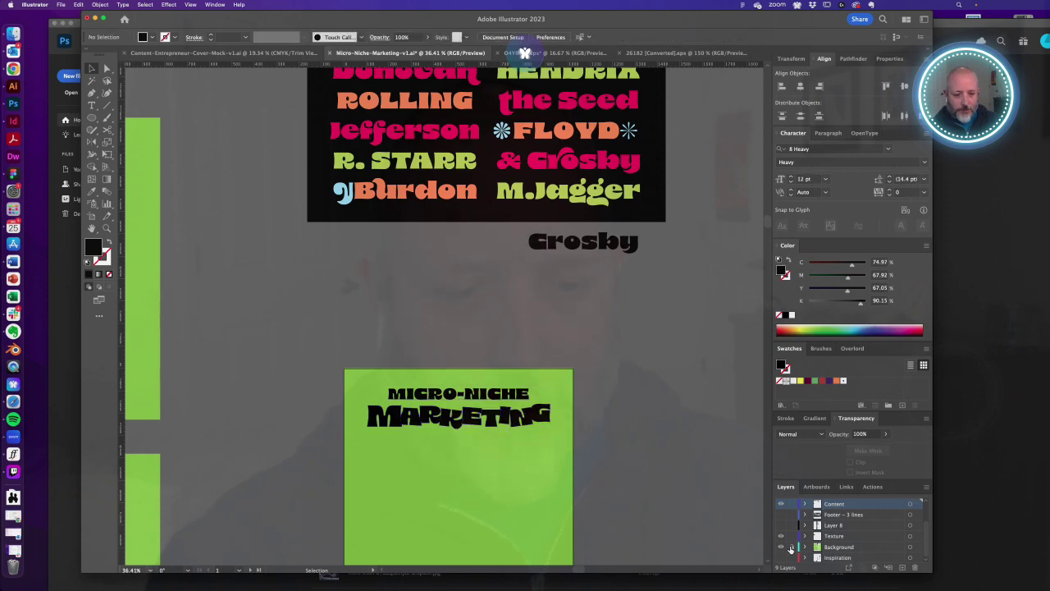
- Try recolouring the title artboard's background rectangle with the green of the "M.Jagger" lettering, and undo it
click(551, 382)
key(i)
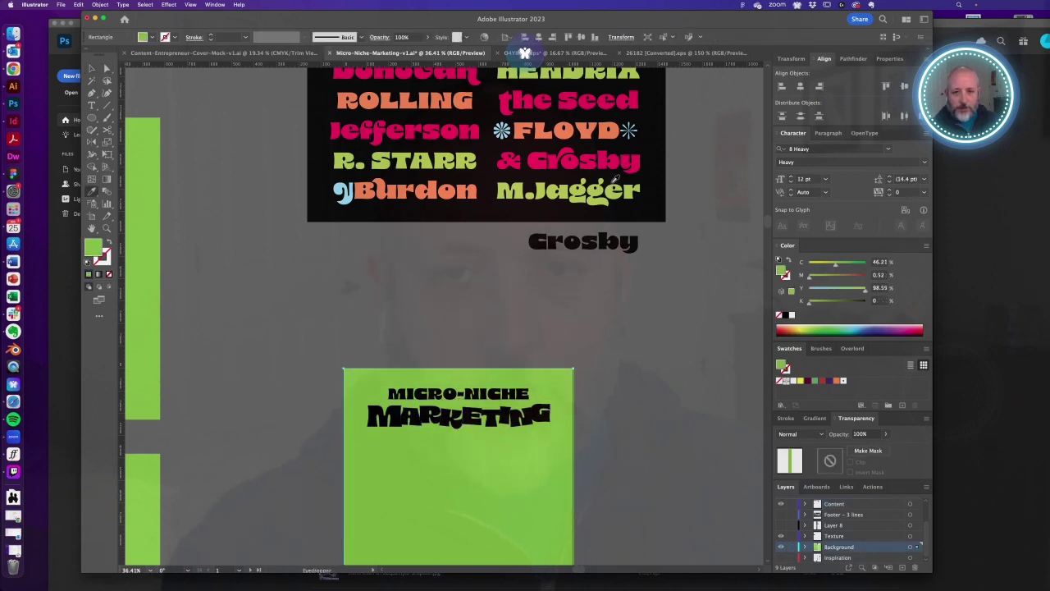
click(566, 187)
key(super+z)
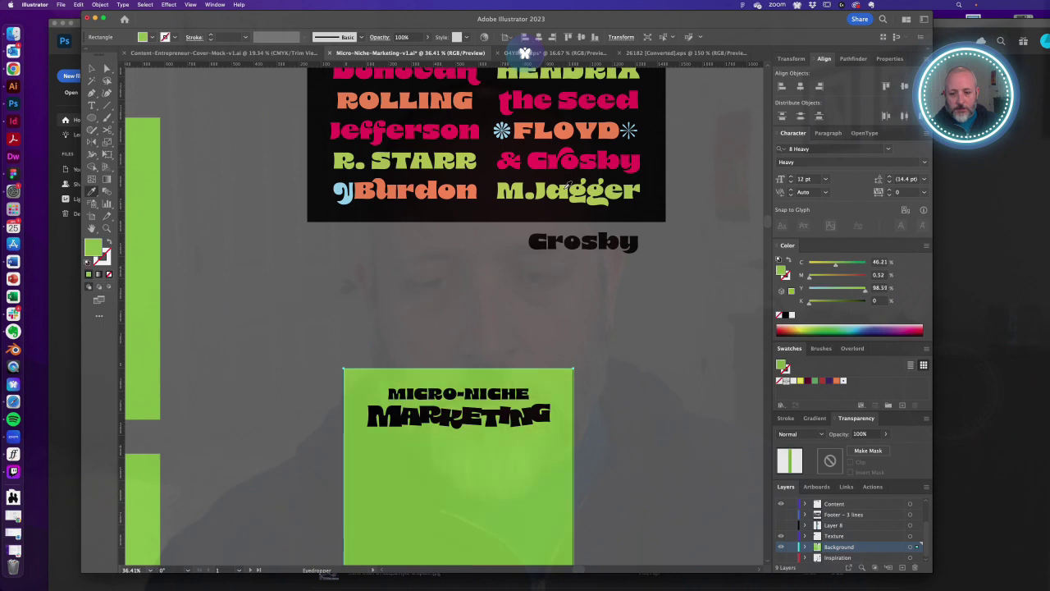
key(v)
click(634, 336)
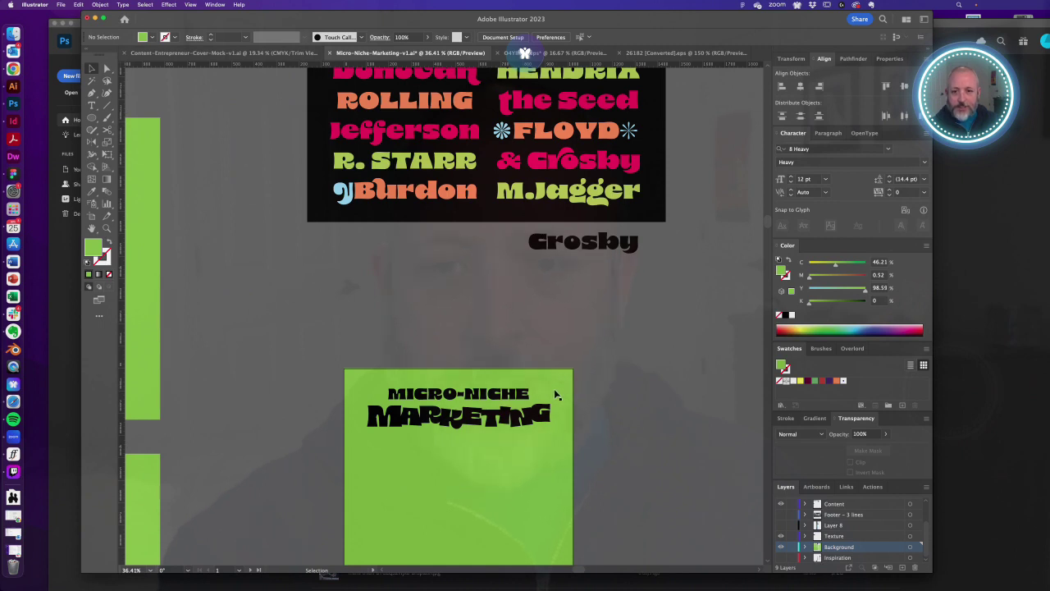
- Select the title artboard's background rectangle and bring up the Adobe Color wheel in Chrome
click(549, 387)
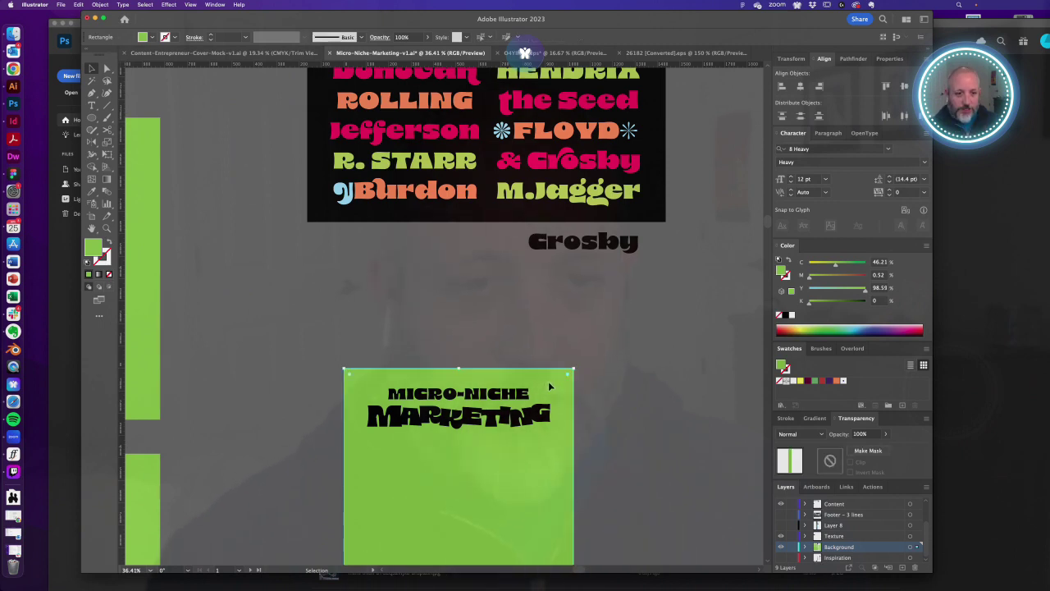
click(18, 65)
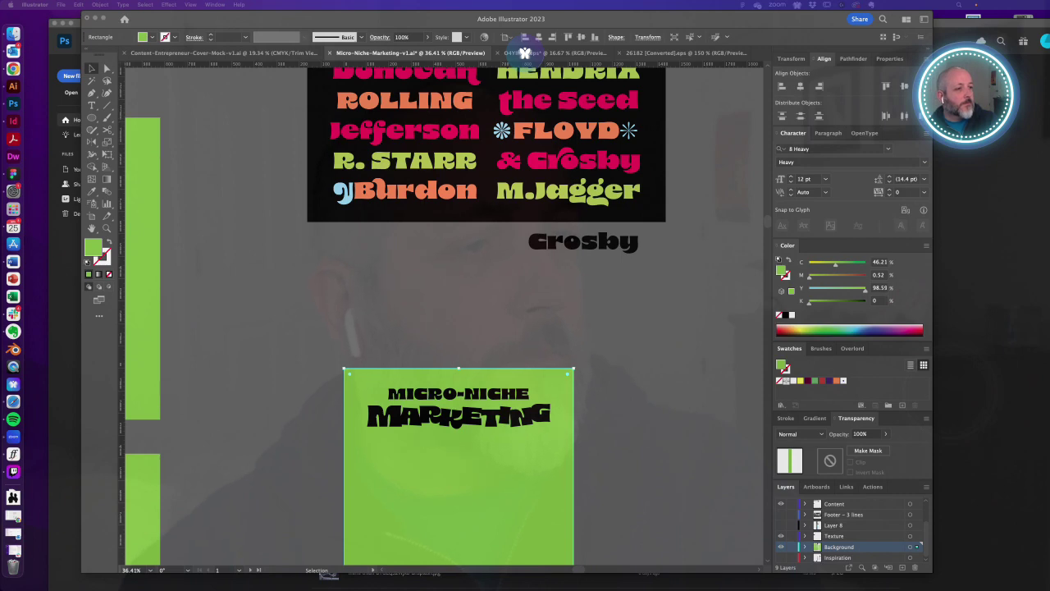
drag(1049, 208, 672, 86)
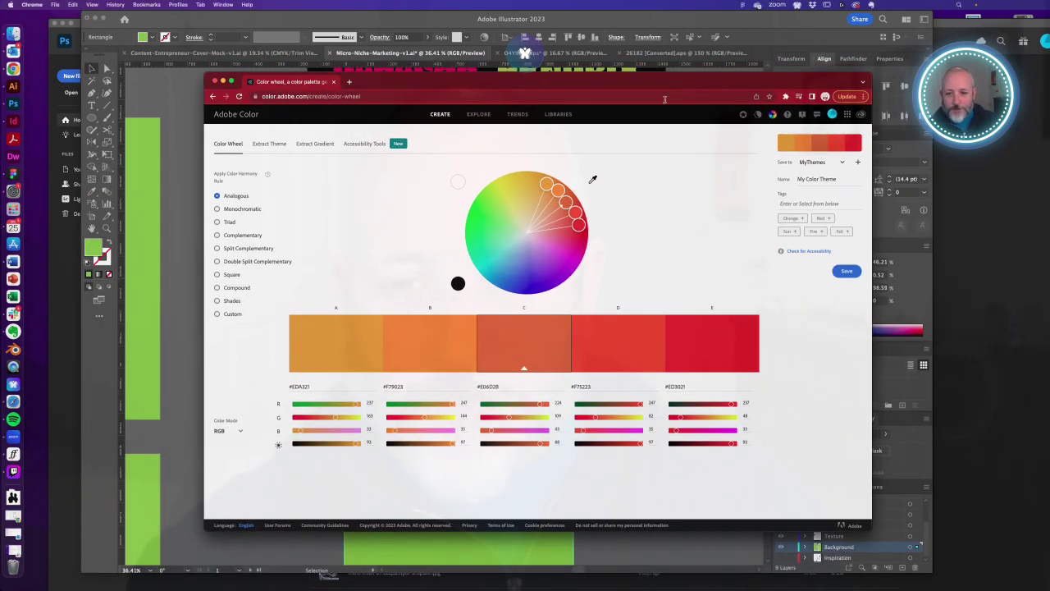
- Return to Illustrator, switch the colour sliders to RGB, and copy the background green's hex code
click(928, 247)
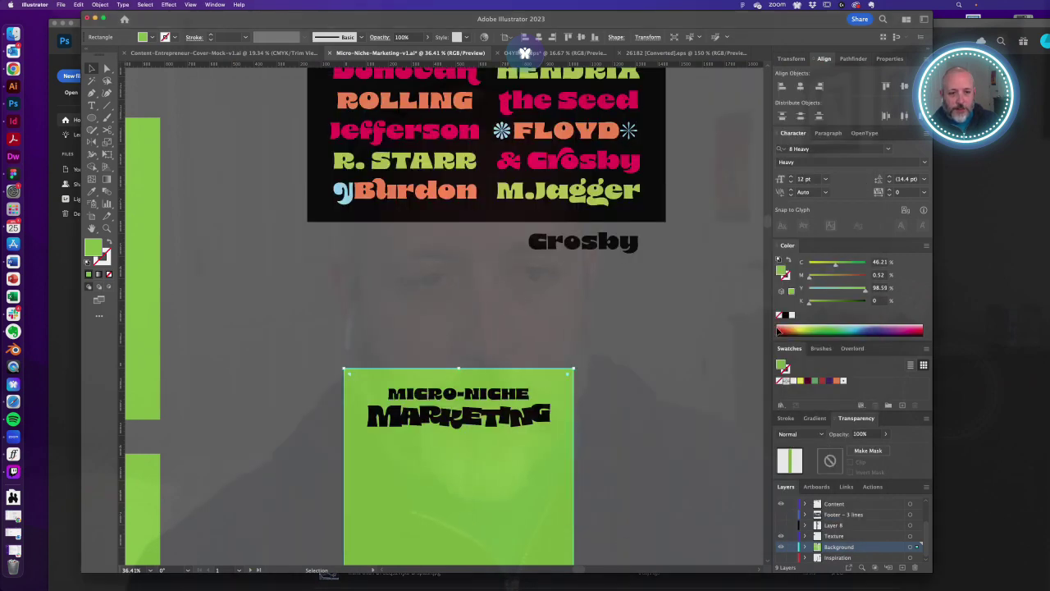
click(929, 247)
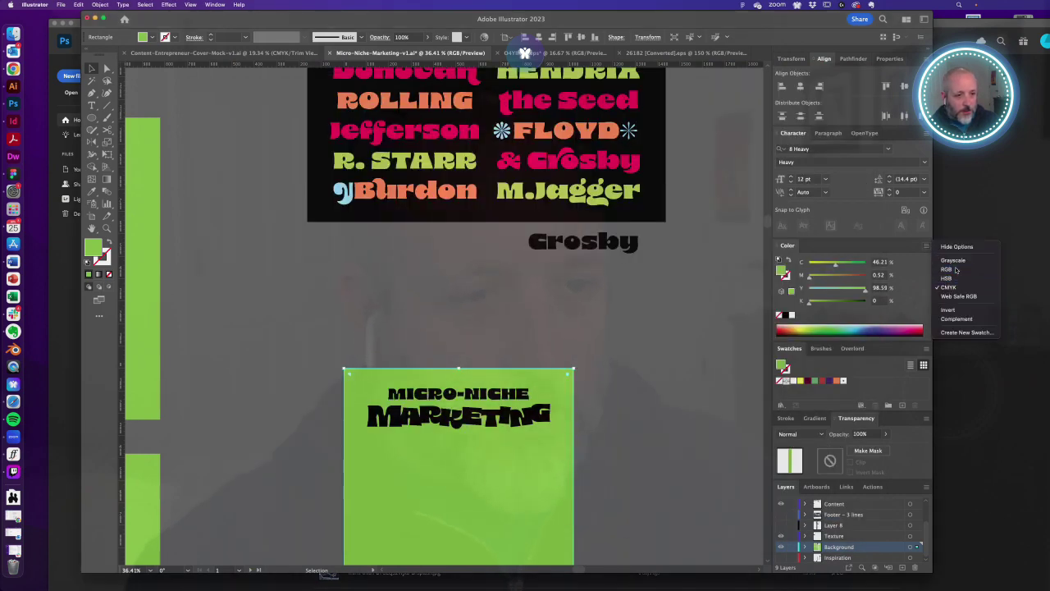
click(953, 269)
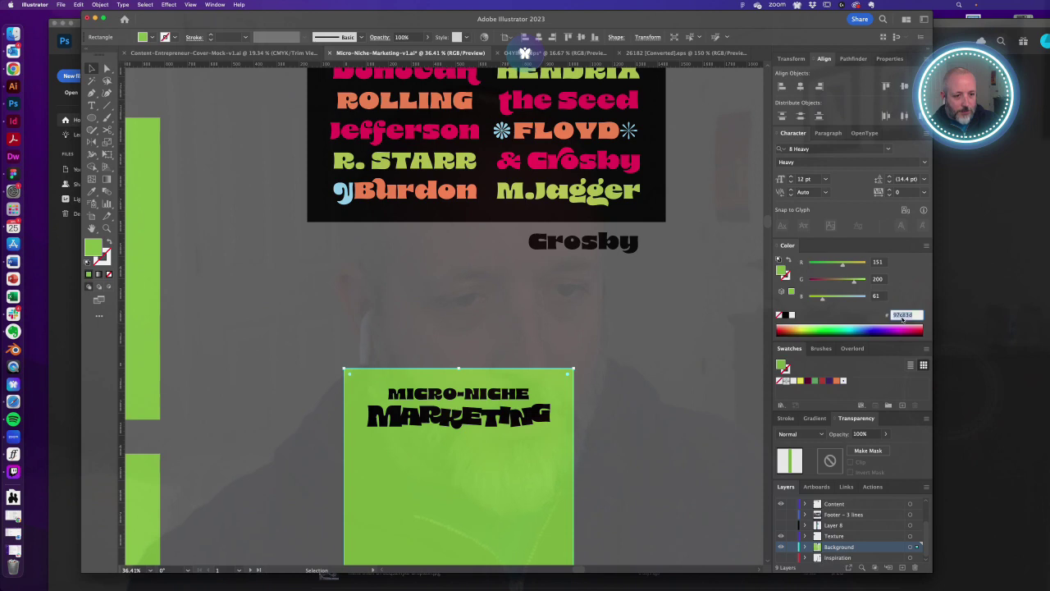
click(676, 356)
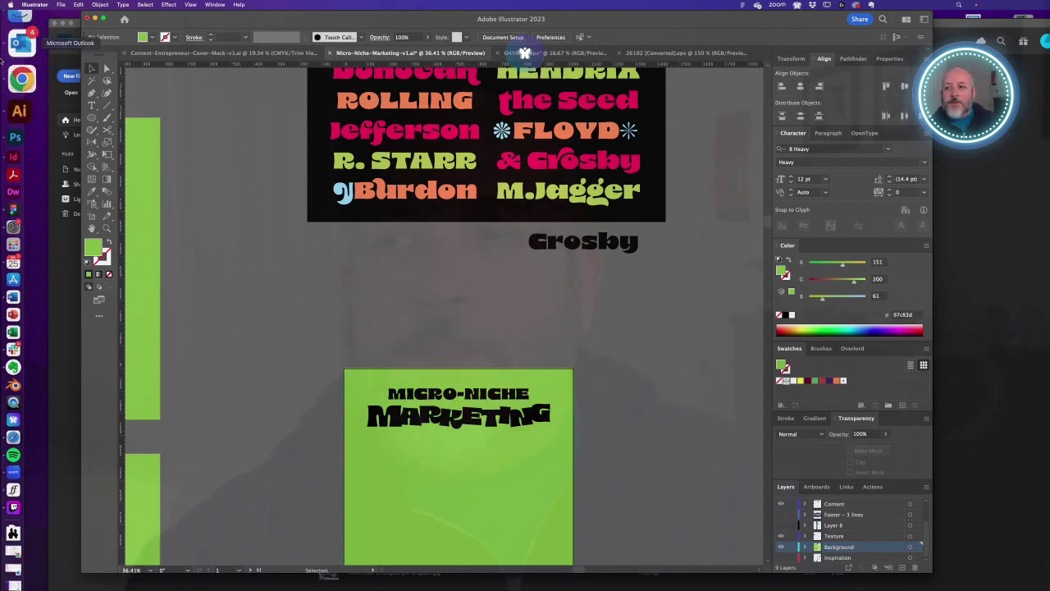
- Switch to Adobe Color in Chrome and set colour A of the theme to #97C83D
click(21, 78)
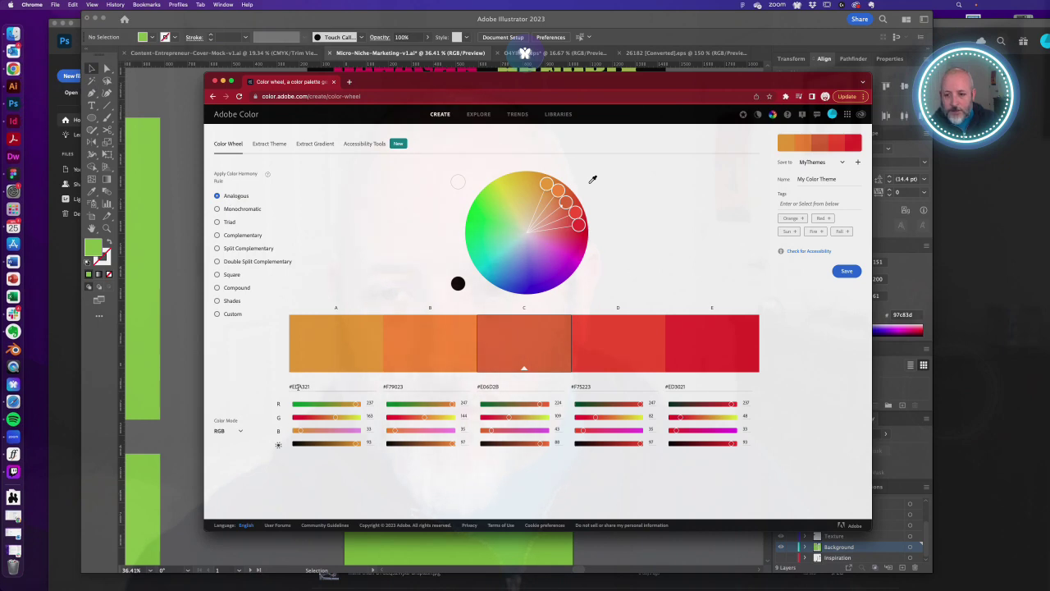
double_click(297, 386)
text(97c83d)
key(Return)
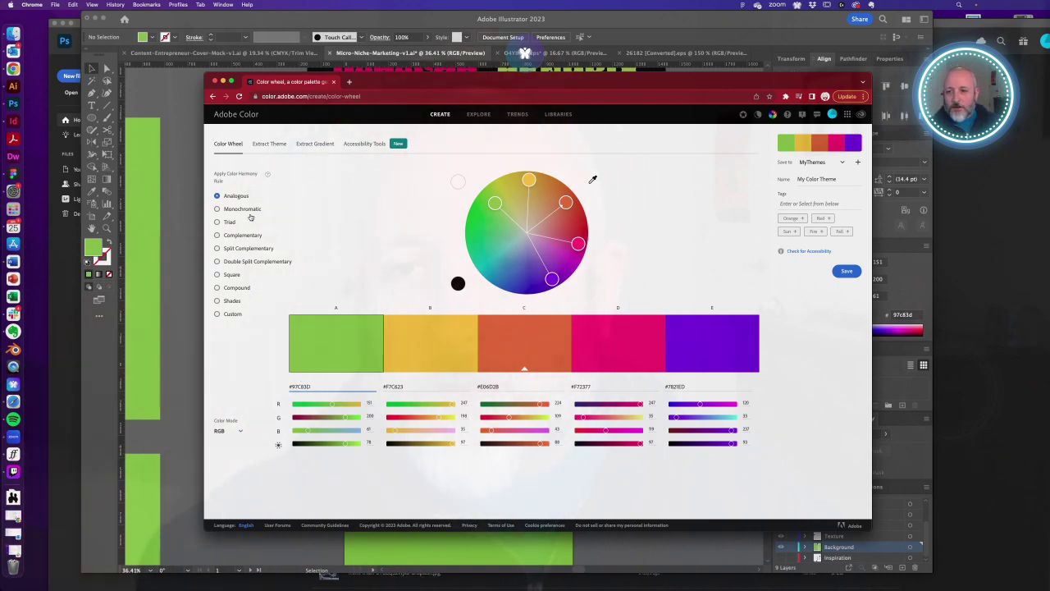
- Apply the Monochromatic harmony rule and set colour A to #97C83D again
click(217, 209)
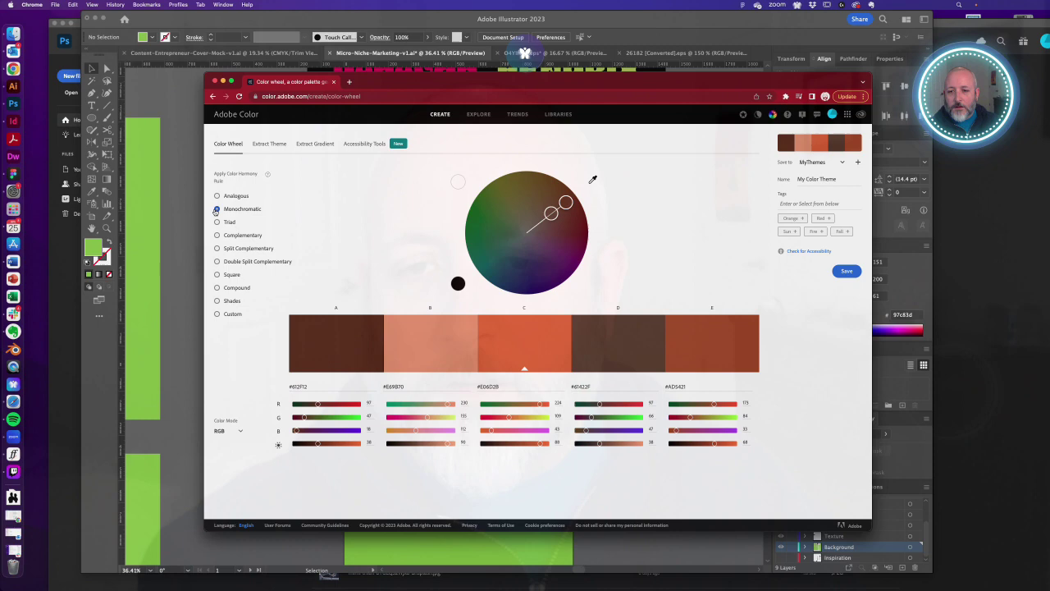
click(304, 387)
text(#97c83d)
key(Return)
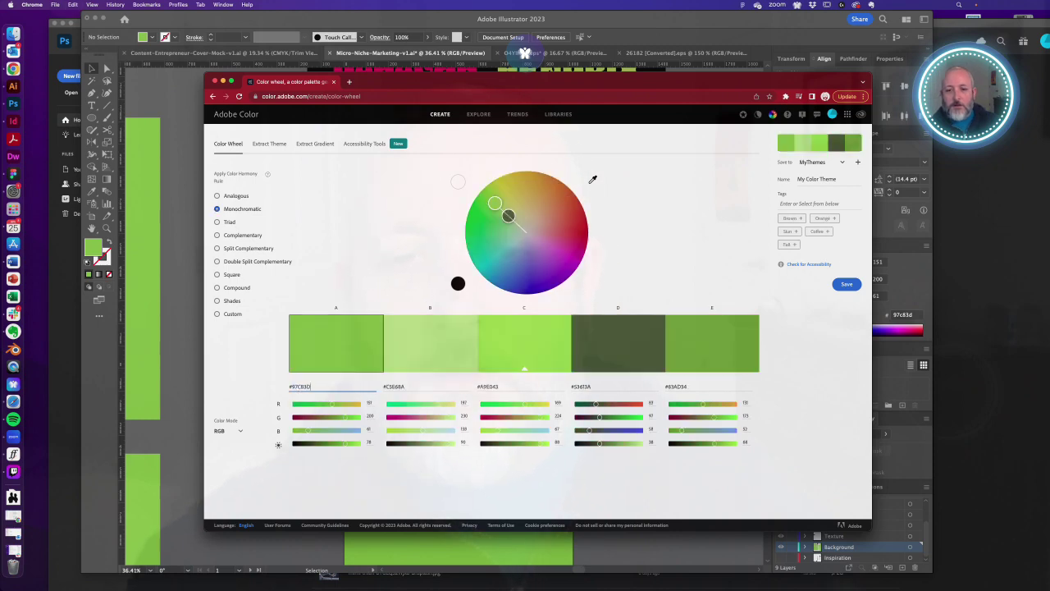
- Set the theme's base colour, swatch C, to #97C83D
double_click(492, 385)
text(97c83d)
key(Return)
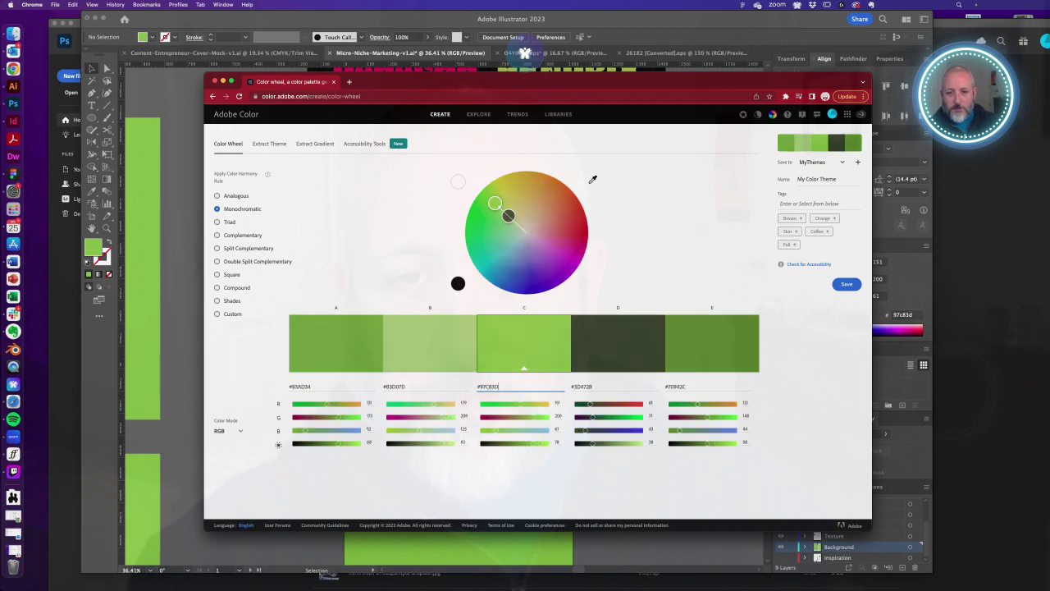
- Try the Triad harmony, change it to Complementary, and move the browser window aside to return to Illustrator
click(217, 222)
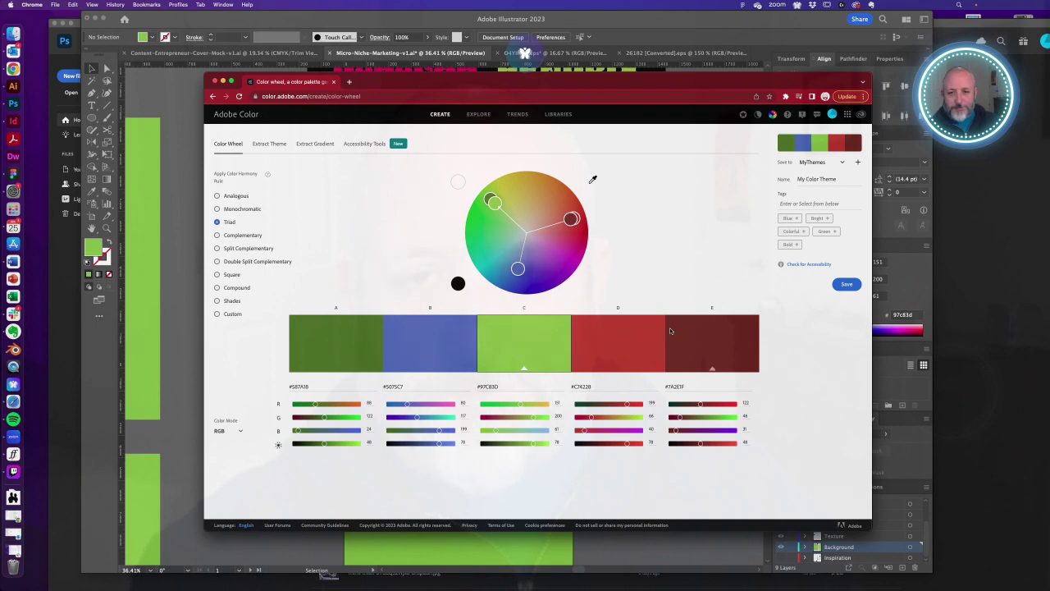
click(240, 235)
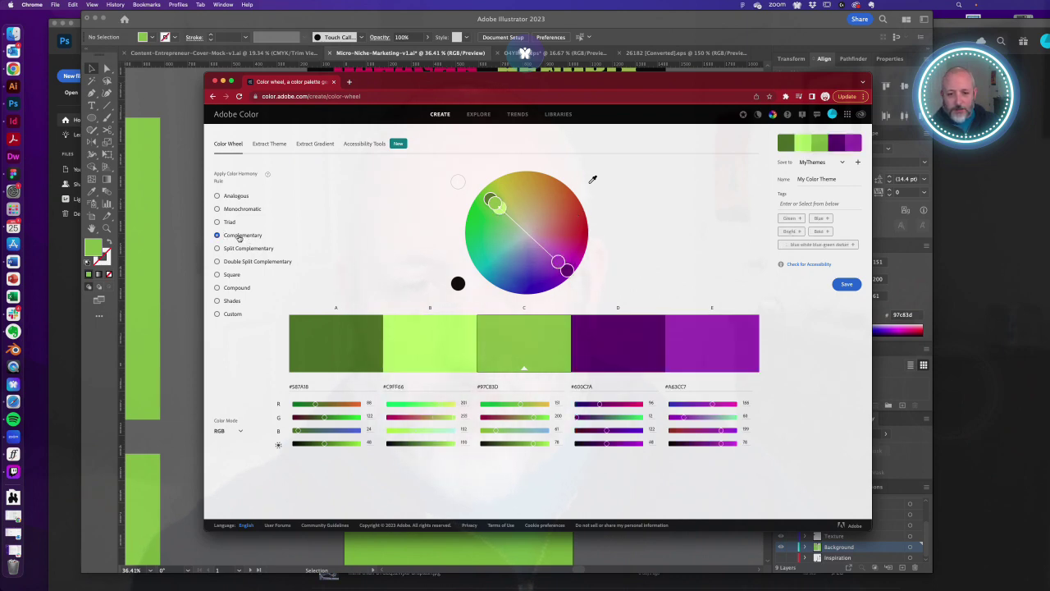
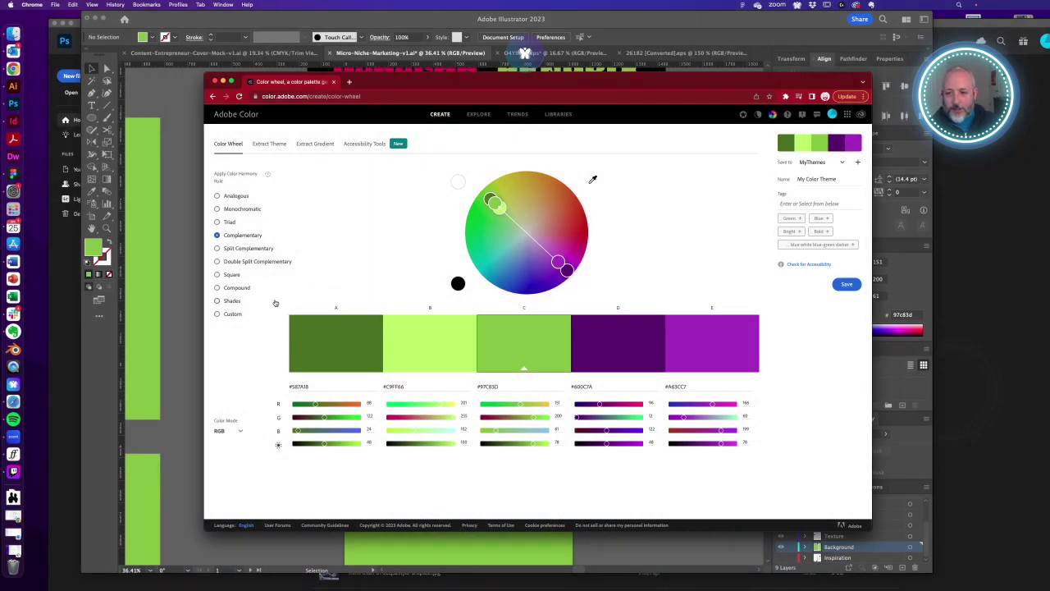
drag(277, 299, 769, 412)
drag(984, 572, 599, 551)
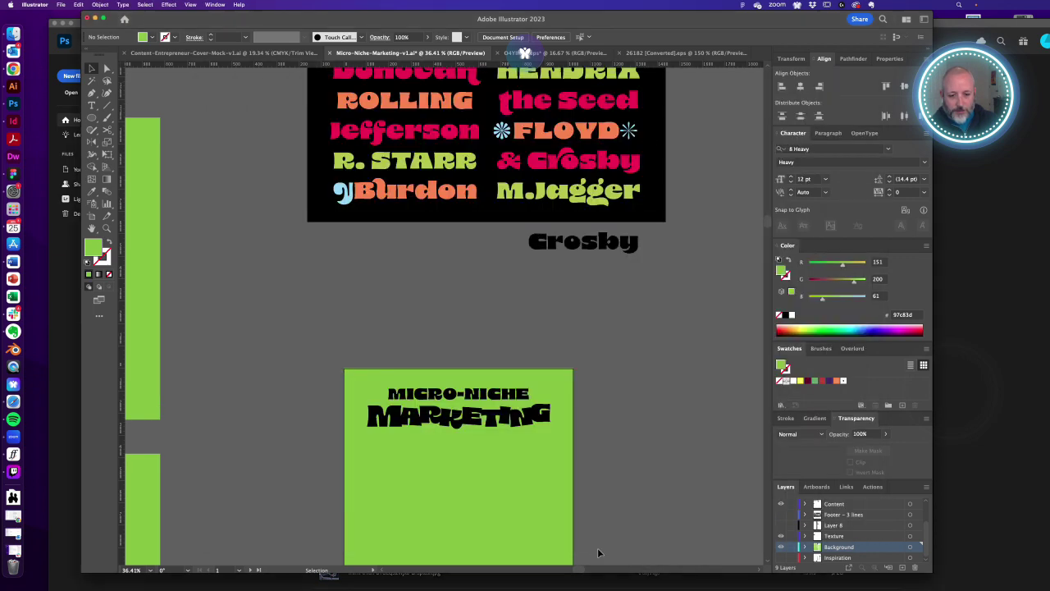
- Examine the colour palette image placed across the tall green artboard below the title
alt+super+click(574, 430)
alt+super+click(573, 427)
drag(435, 371, 613, 453)
alt+super+click(446, 384)
alt+super+click(438, 383)
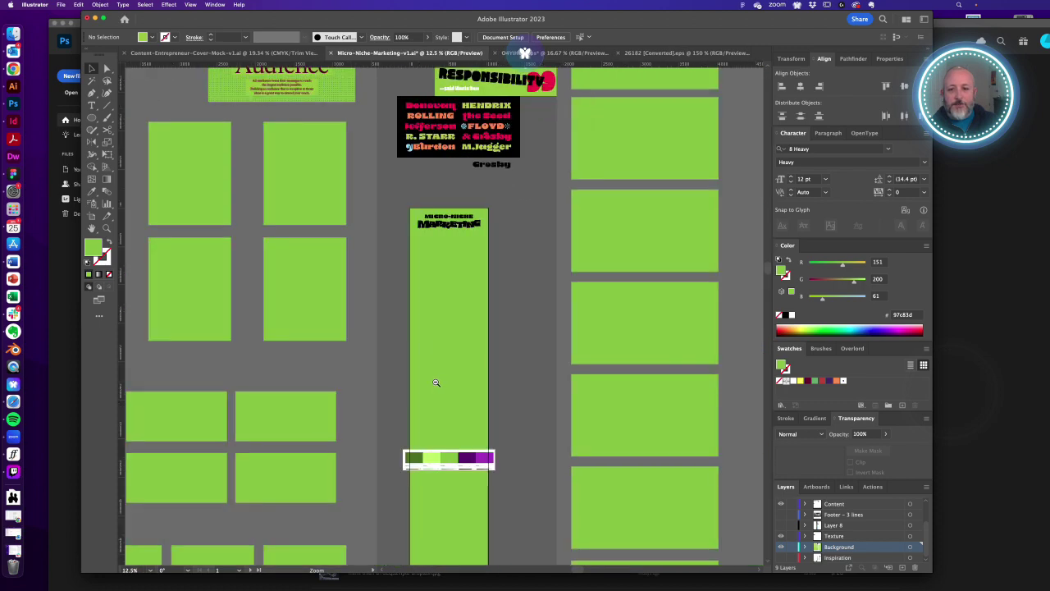
alt+super+click(437, 383)
alt+super+click(436, 383)
drag(474, 296, 451, 441)
scroll(452, 441, up, 6)
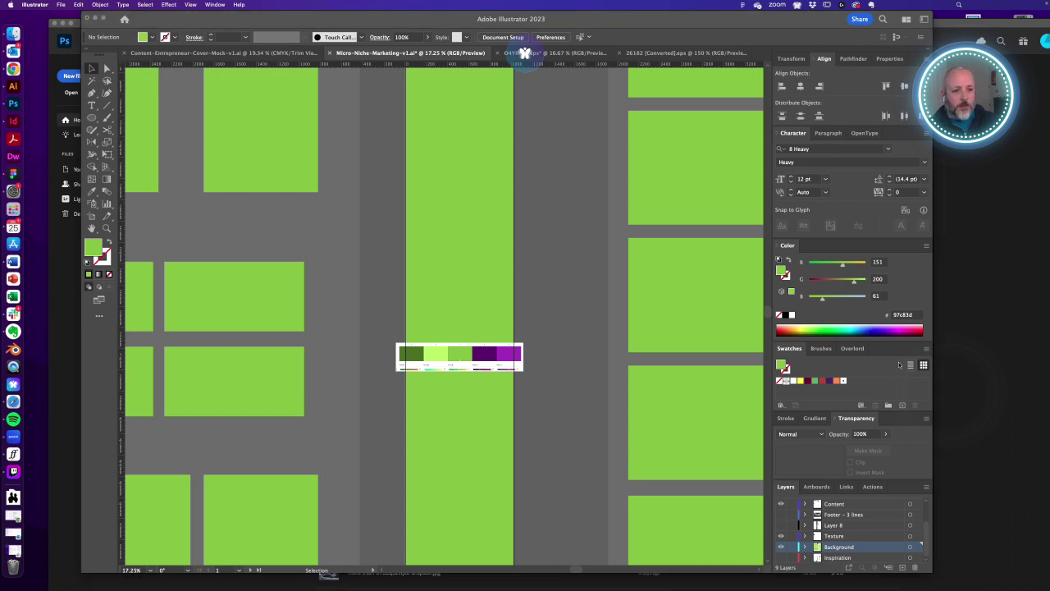
- Select all unused swatches in the document and delete them
click(839, 381)
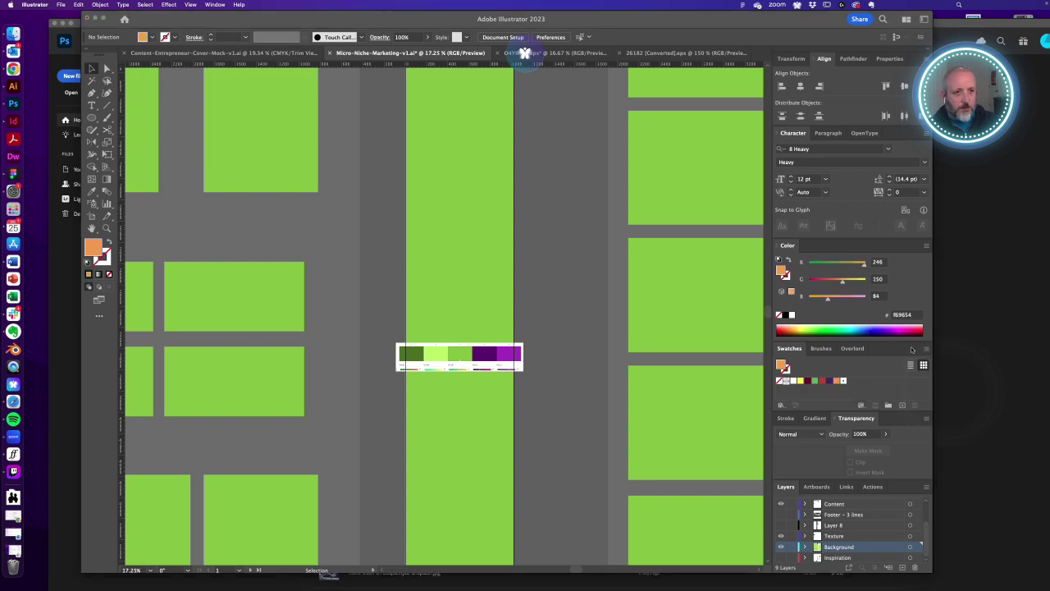
drag(815, 22, 723, 24)
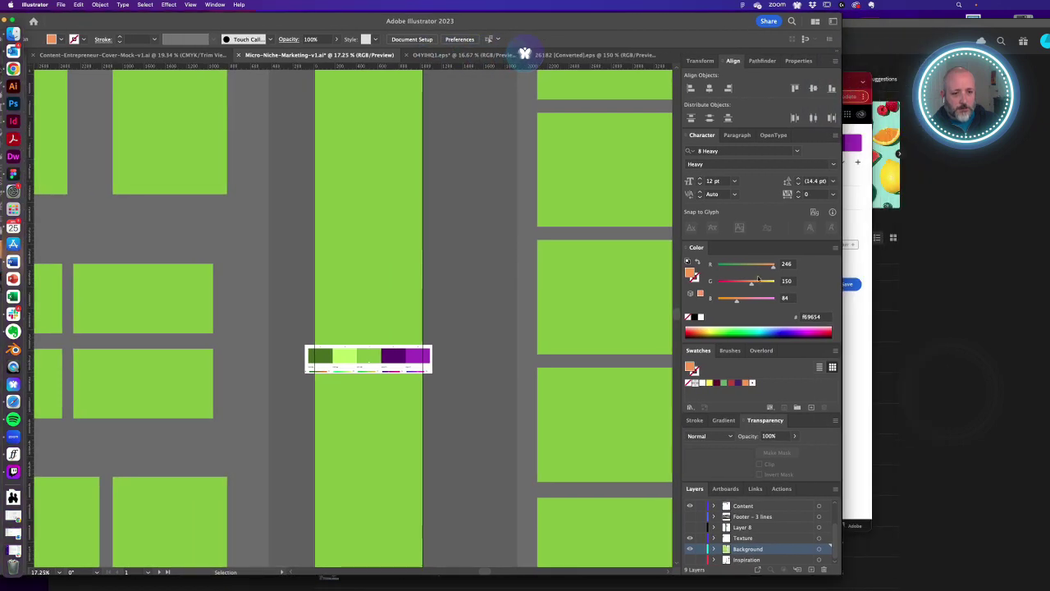
click(835, 351)
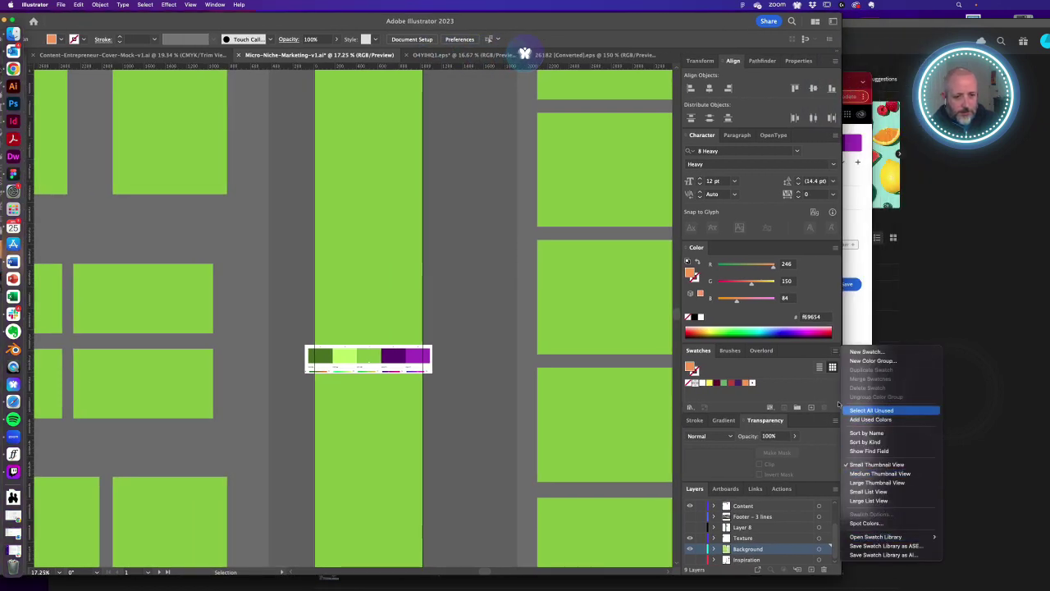
click(890, 413)
click(824, 408)
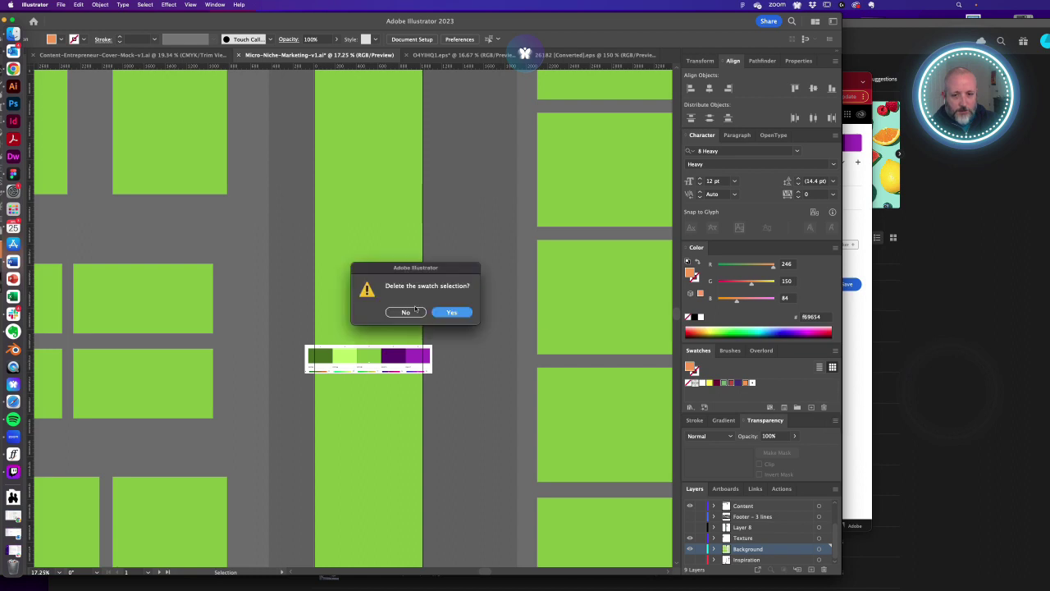
click(453, 313)
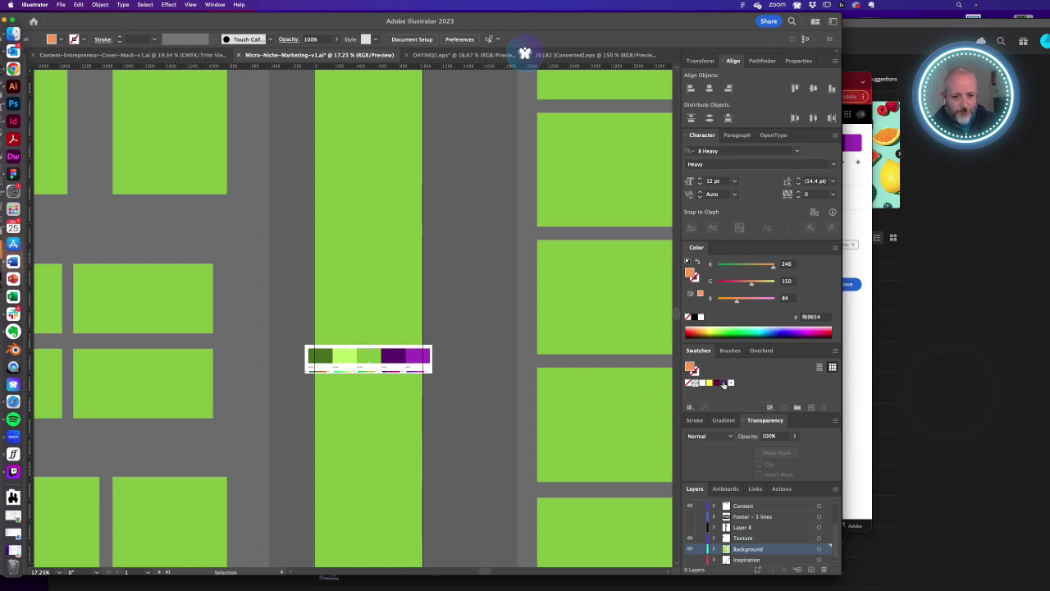
- Delete the remaining dark and yellow colour swatches, keeping only None, Registration and white
drag(724, 383, 823, 407)
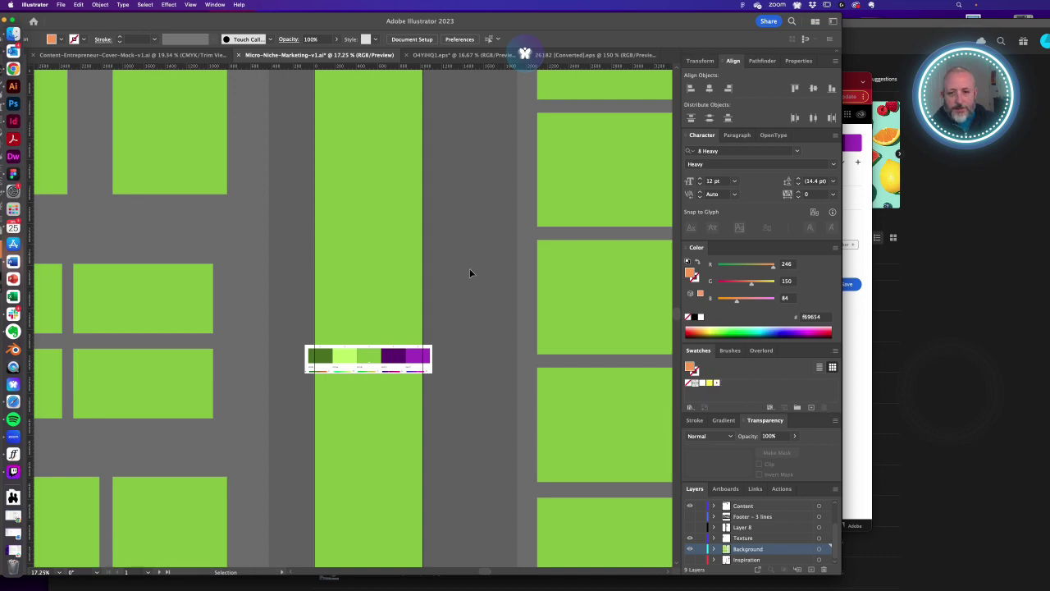
alt+super+click(177, 212)
alt+super+click(177, 212)
alt+super+click(177, 212)
drag(442, 351, 364, 183)
drag(384, 299, 501, 368)
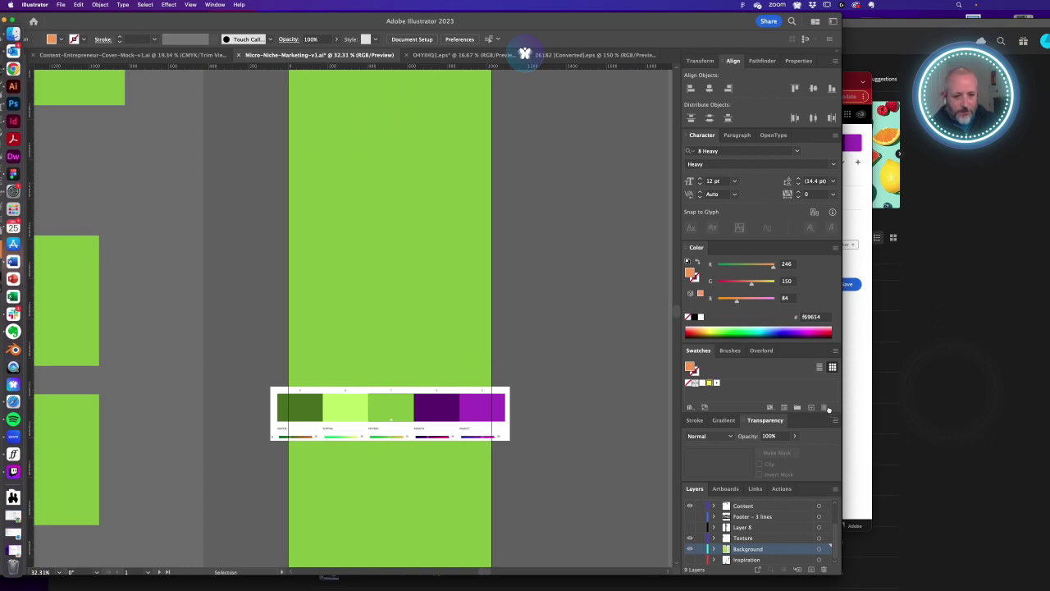
drag(824, 407, 823, 407)
drag(710, 384, 827, 407)
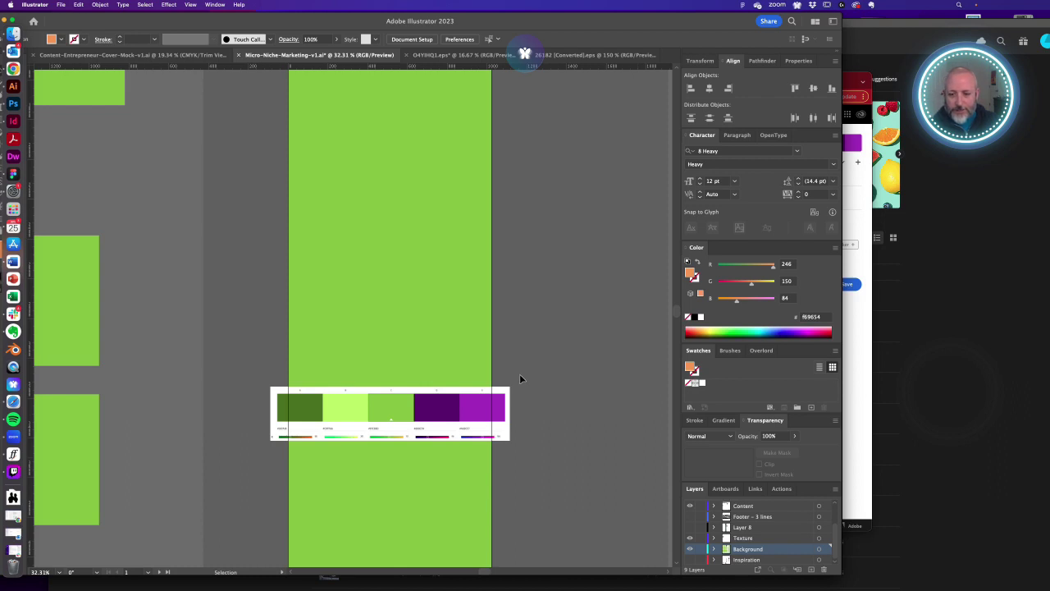
- Add the green background's fill colour #97C83D as a new swatch
key(a)
click(438, 334)
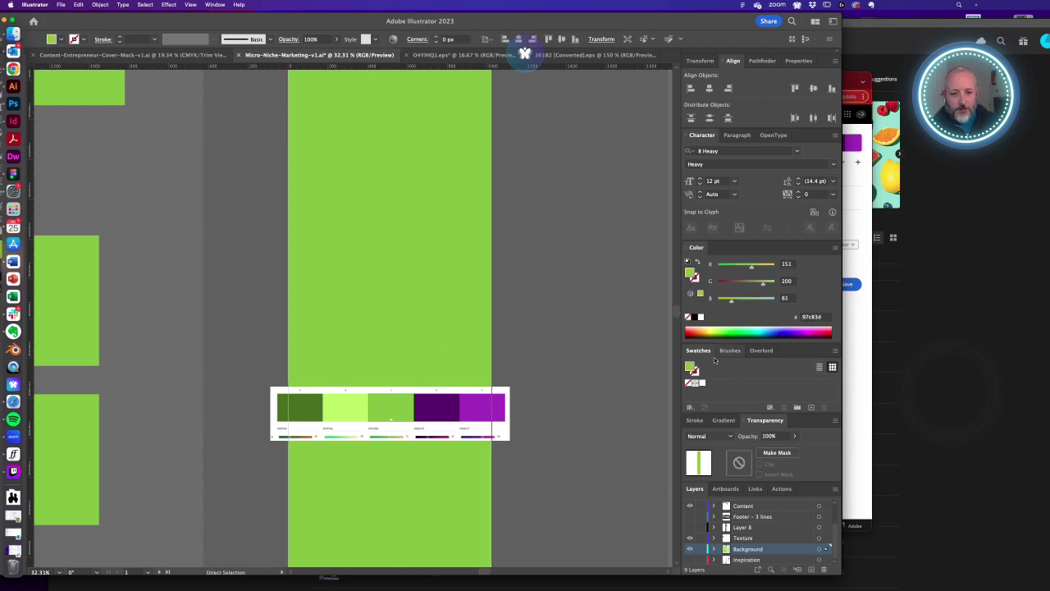
drag(689, 368, 722, 394)
click(563, 369)
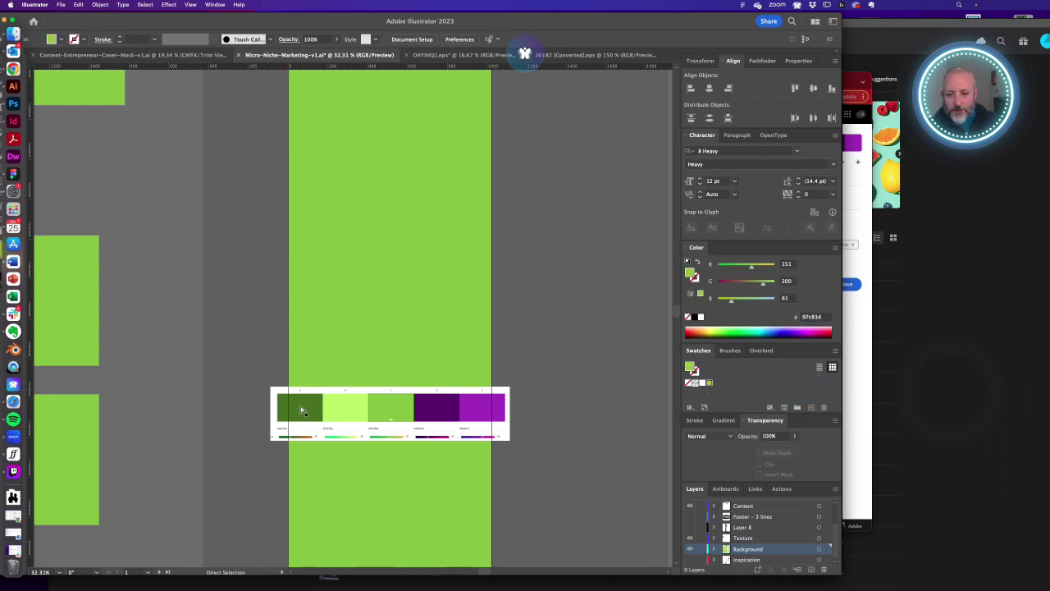
- Sample dark green #4A7020, light green #BAFF67, dark purple #59006C and purple #A22DBC from the palette image and save each as a swatch
key(i)
click(306, 402)
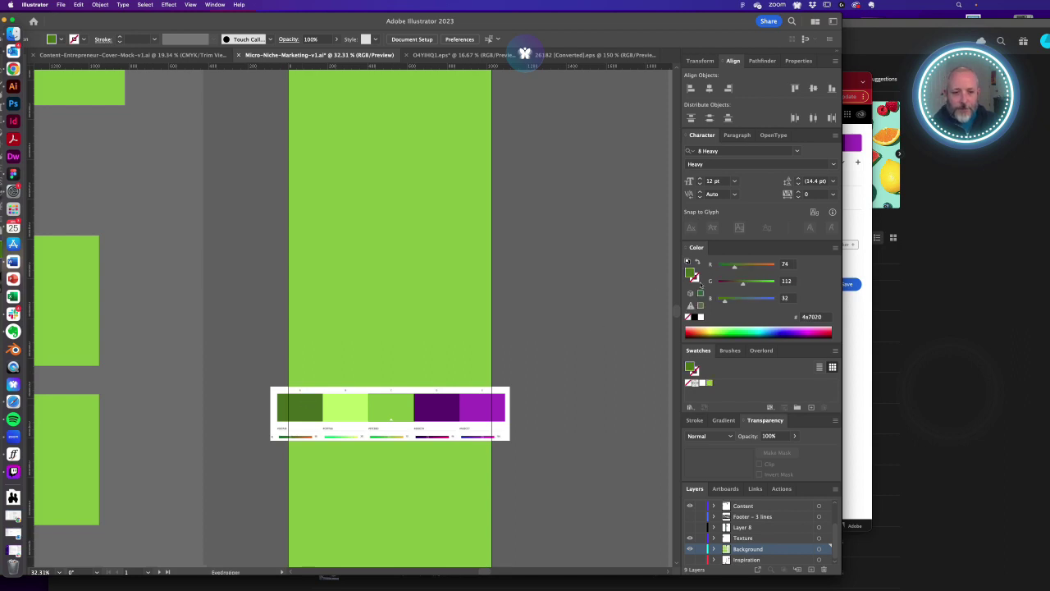
click(349, 408)
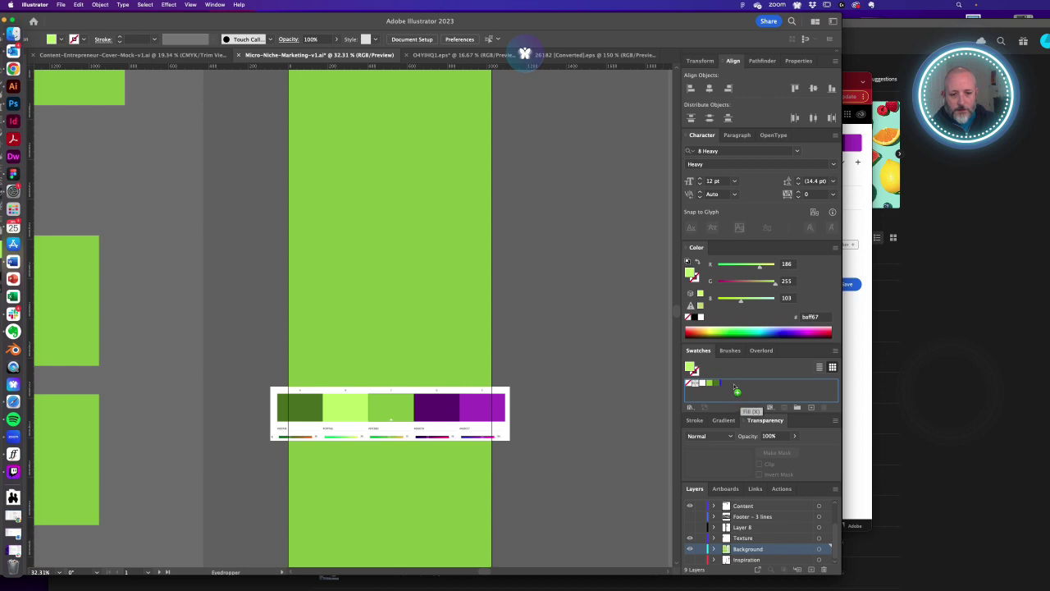
click(436, 402)
drag(693, 275, 738, 382)
click(488, 402)
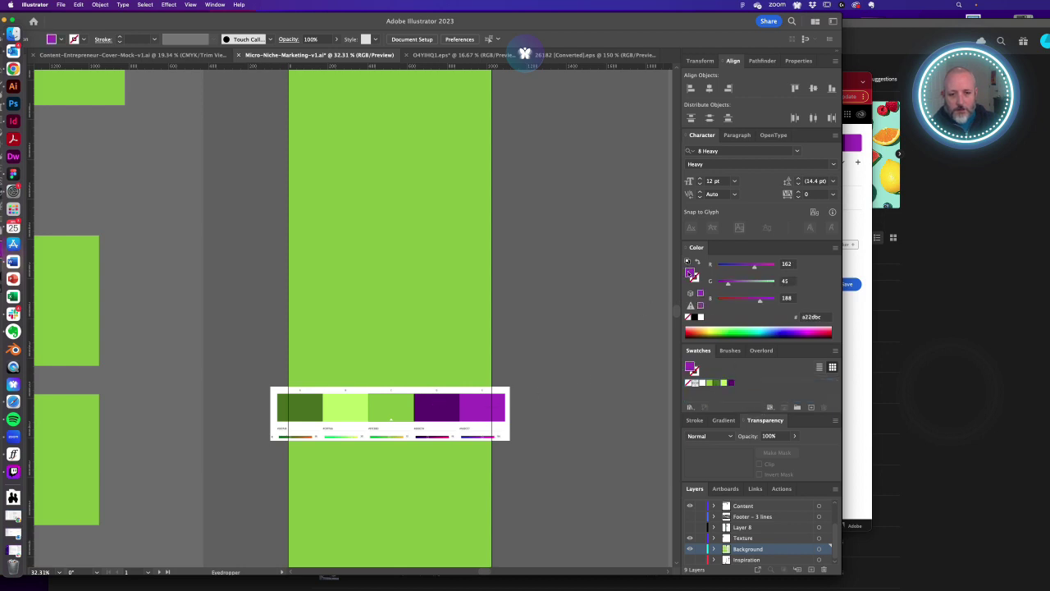
drag(692, 275, 737, 383)
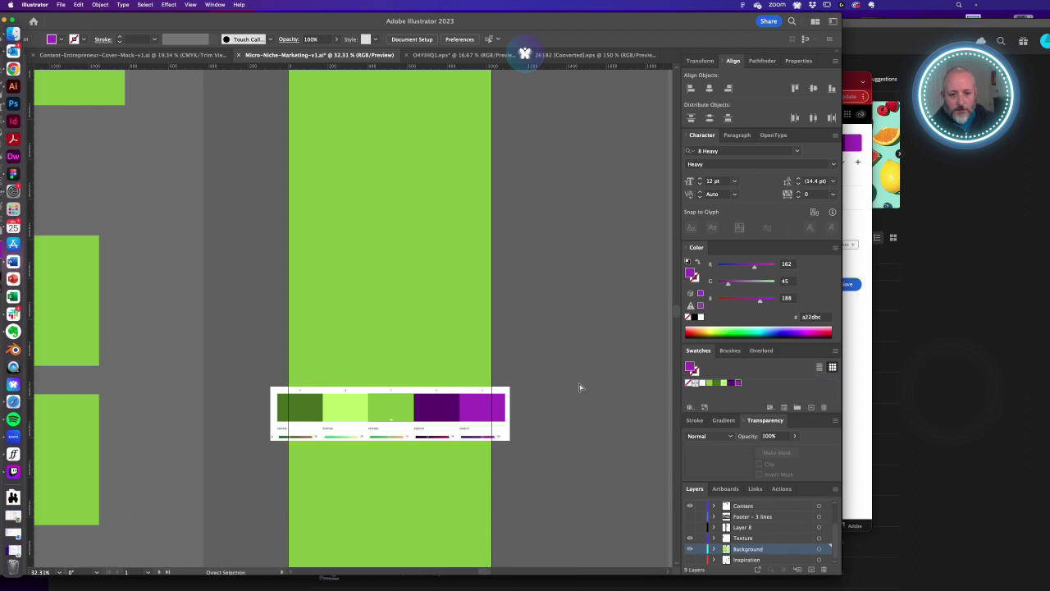
- Delete the palette image from the artboard and lock the Background layer
click(481, 420)
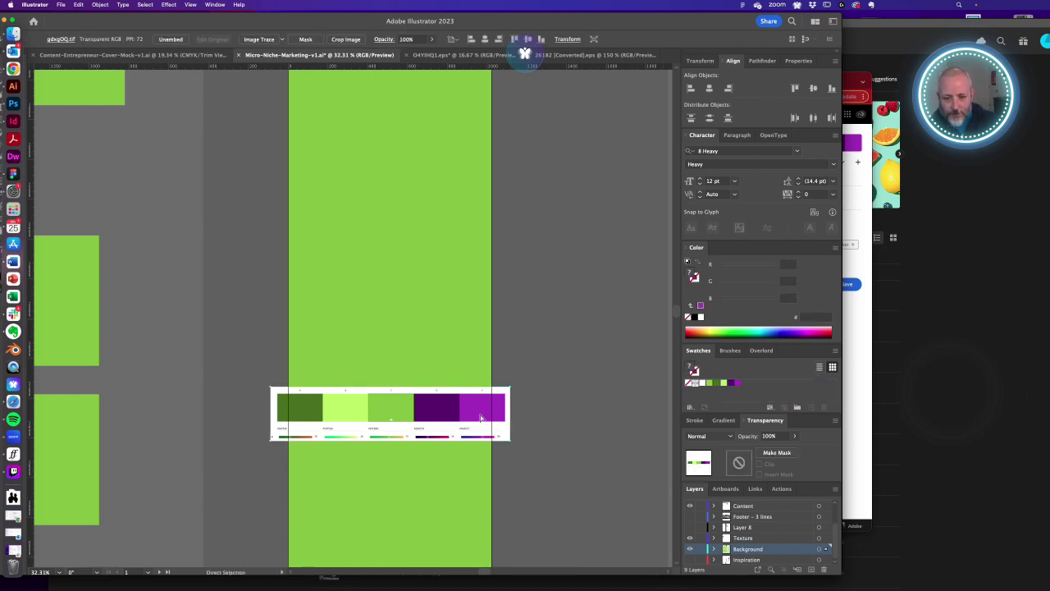
key(Delete)
drag(467, 169, 516, 477)
drag(539, 251, 509, 445)
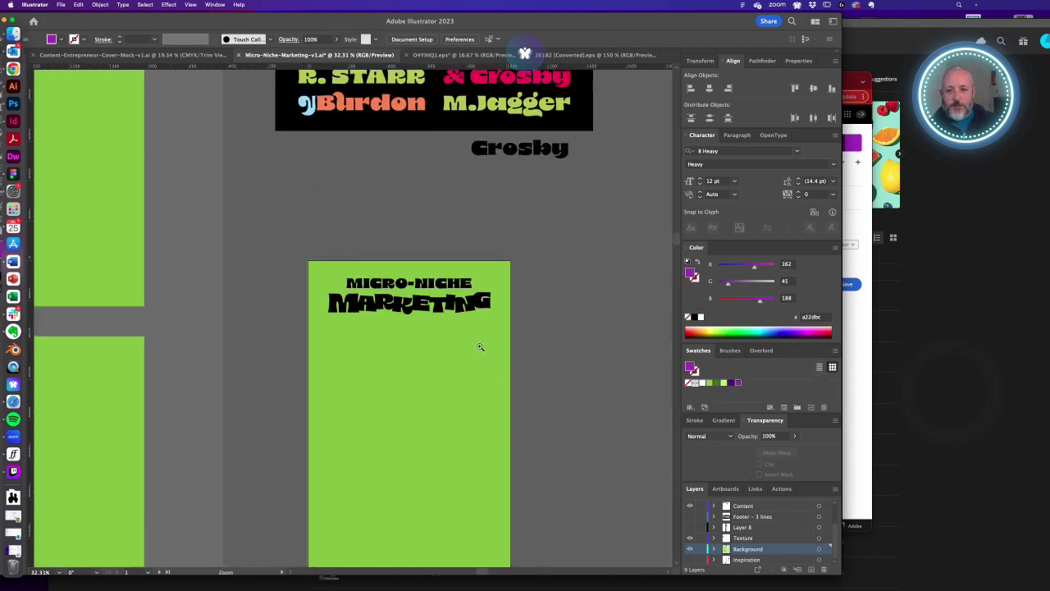
drag(480, 347, 566, 414)
click(701, 549)
key(v)
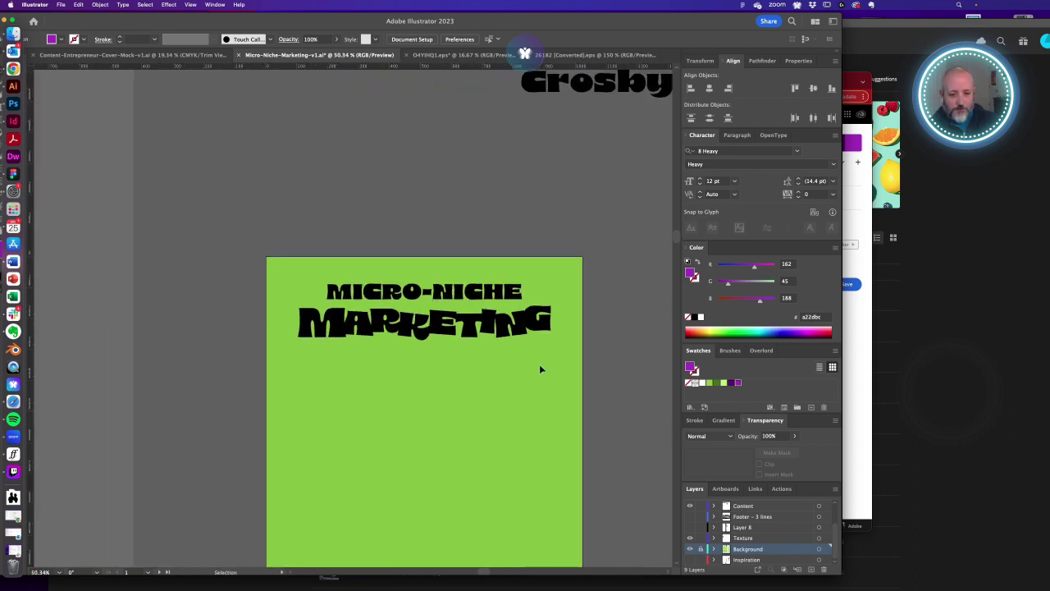
- Try the light green #BAFF67 swatch as the fill of the MICRO-NICHE MARKETING title
click(508, 324)
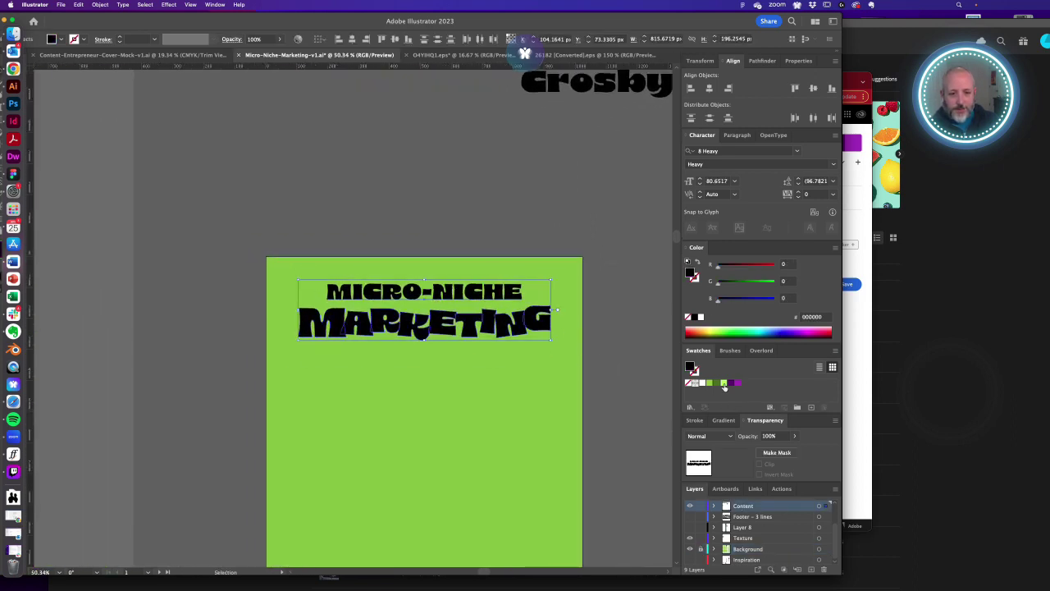
click(723, 383)
click(624, 366)
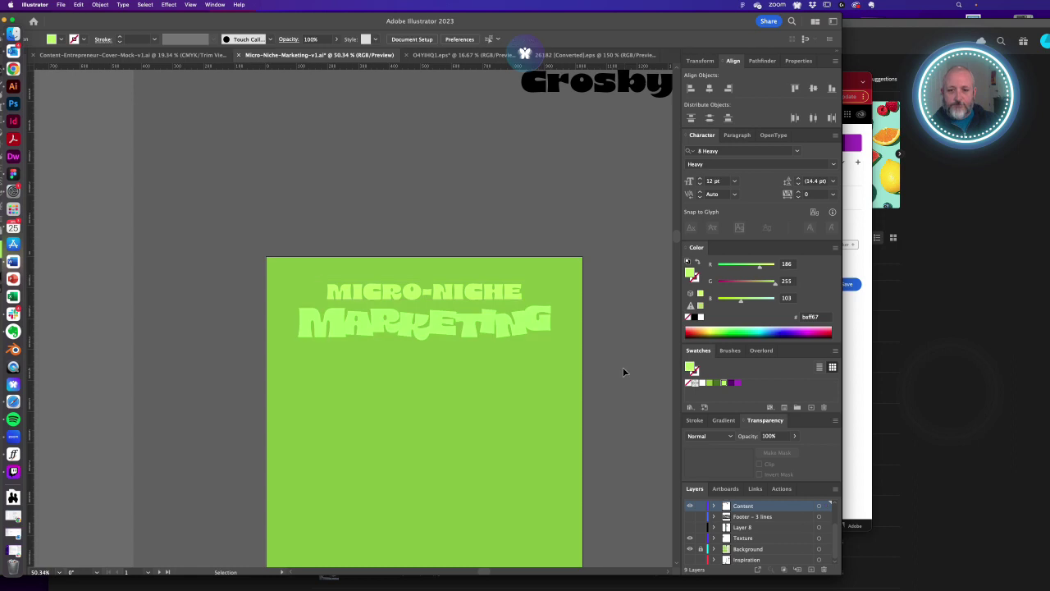
- Compare the purple and dark purple #59006C swatches on the title and fill it with purple #A22DBC
key(super+a)
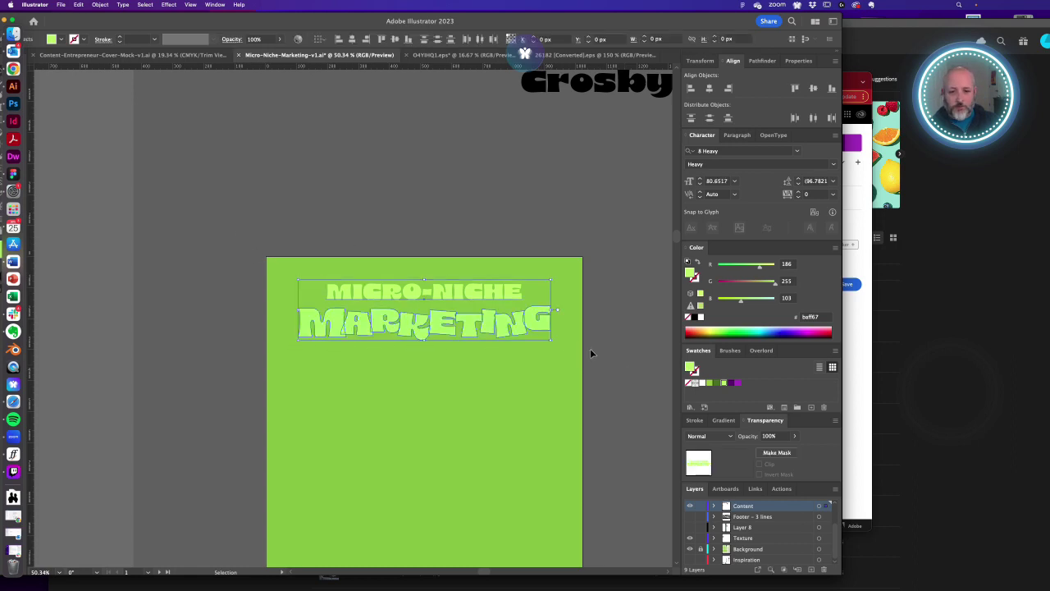
click(738, 383)
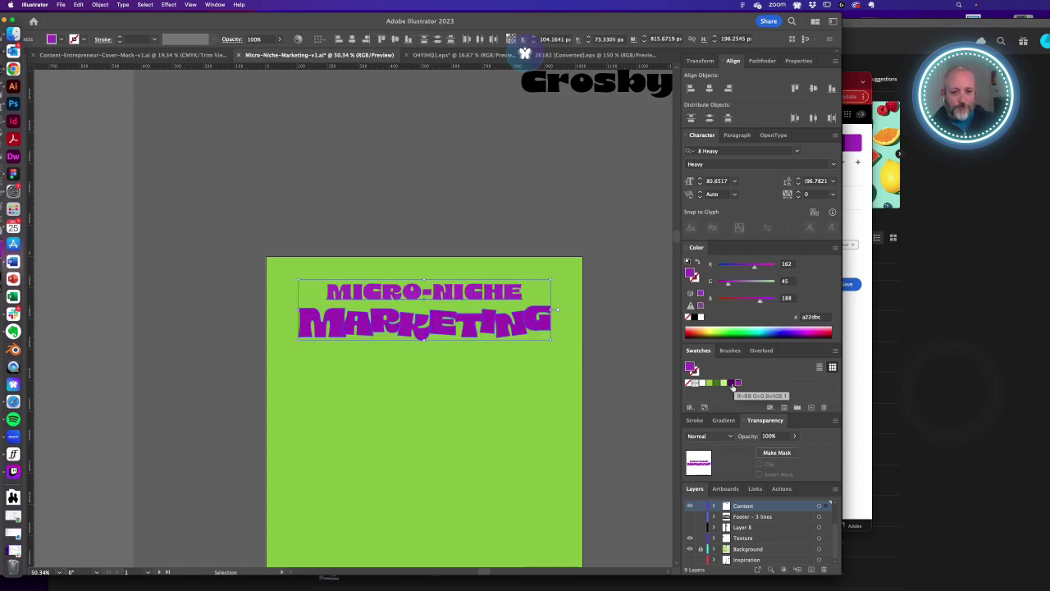
click(731, 383)
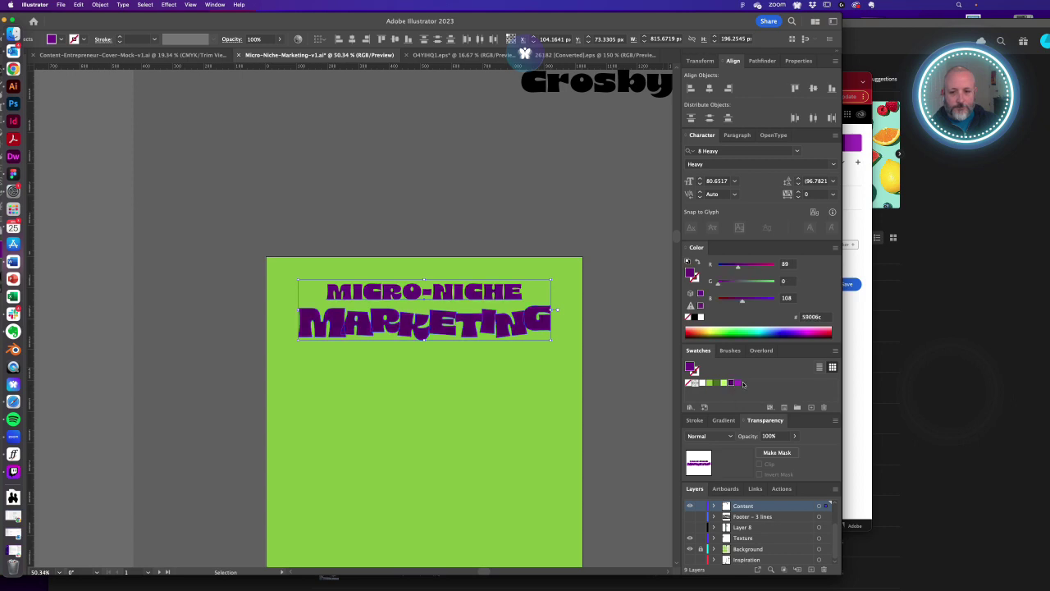
click(738, 383)
click(624, 355)
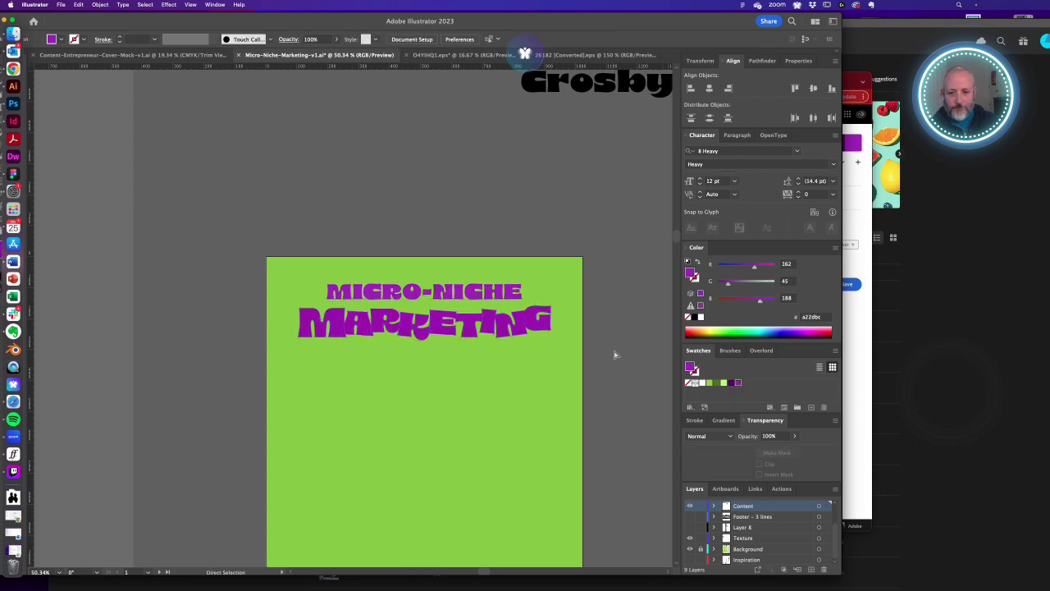
- Ungroup the two title words so that MARKETING is separate from MICRO-NICHE
click(536, 366)
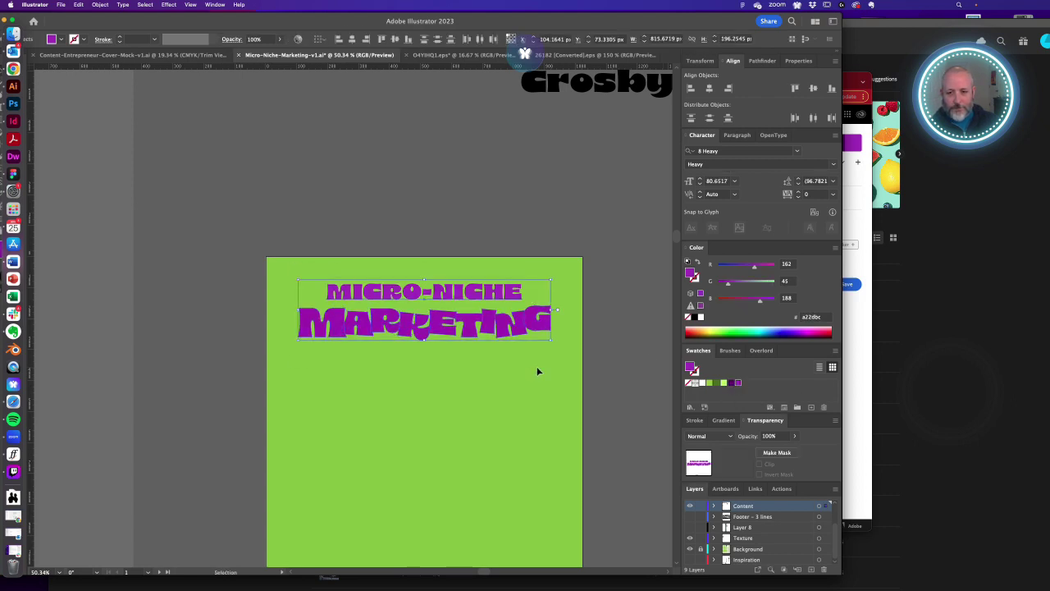
key(super+equal)
key(a)
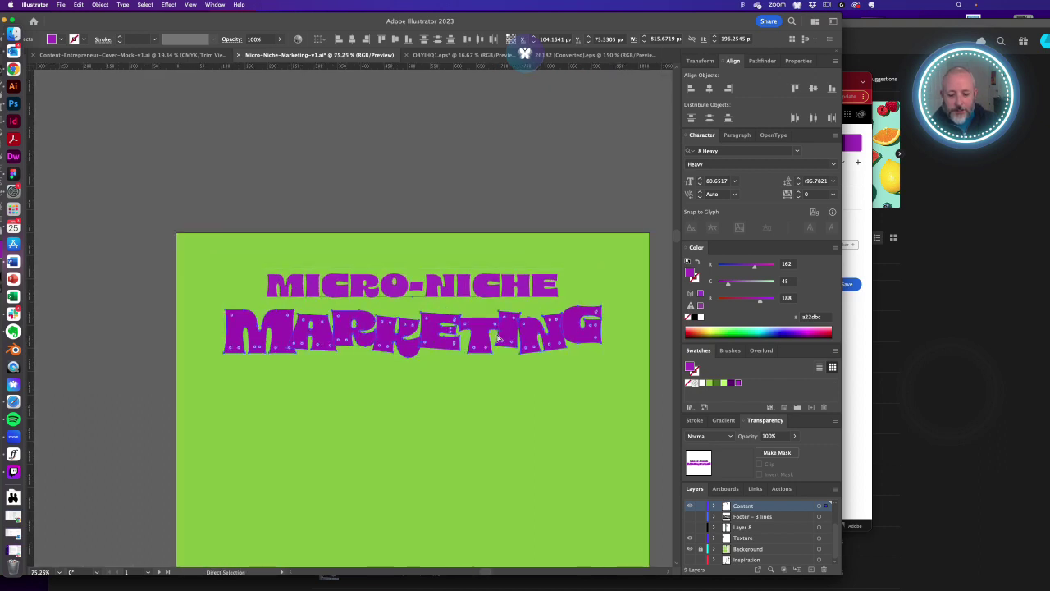
key(v)
click(441, 198)
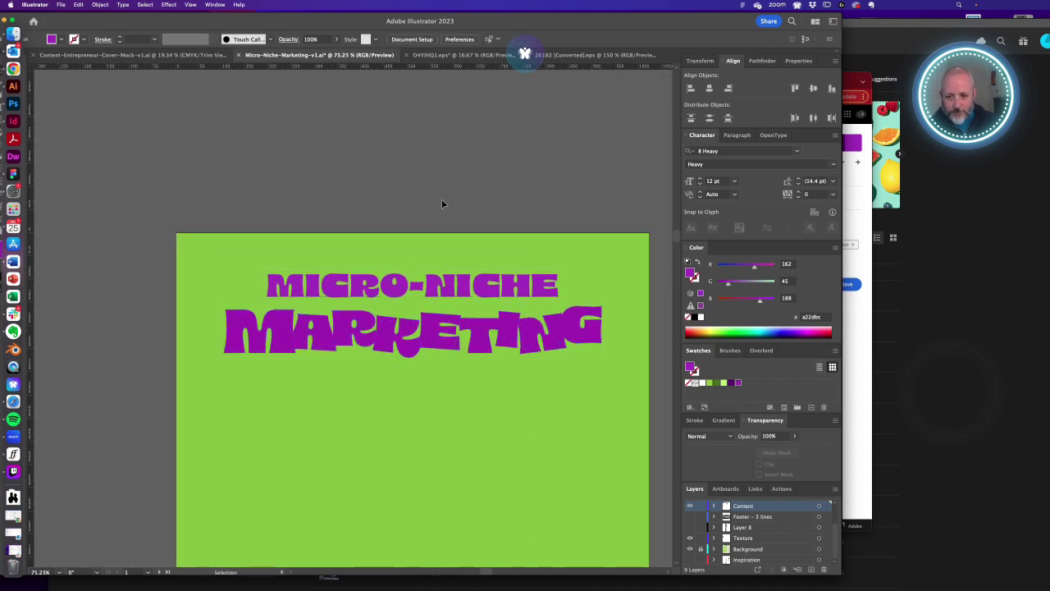
- Paste a copy of MARKETING directly behind the original and give it a light green (baff67) stroke
click(435, 343)
key(super+c)
key(super+b)
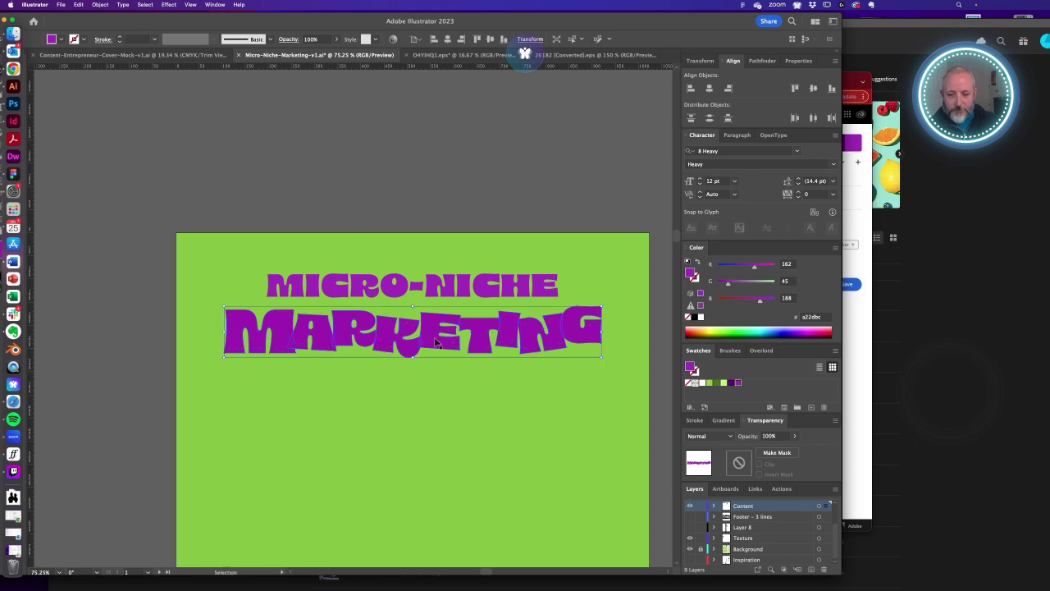
click(695, 277)
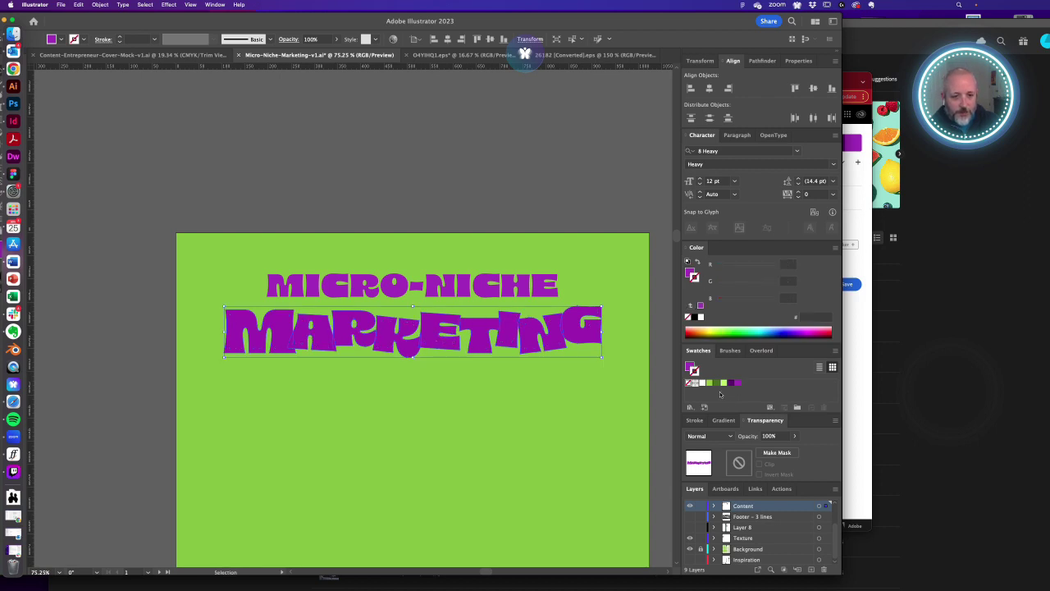
click(723, 382)
- Set the stroke weight of the light green outline behind MARKETING to 17 pt
click(695, 420)
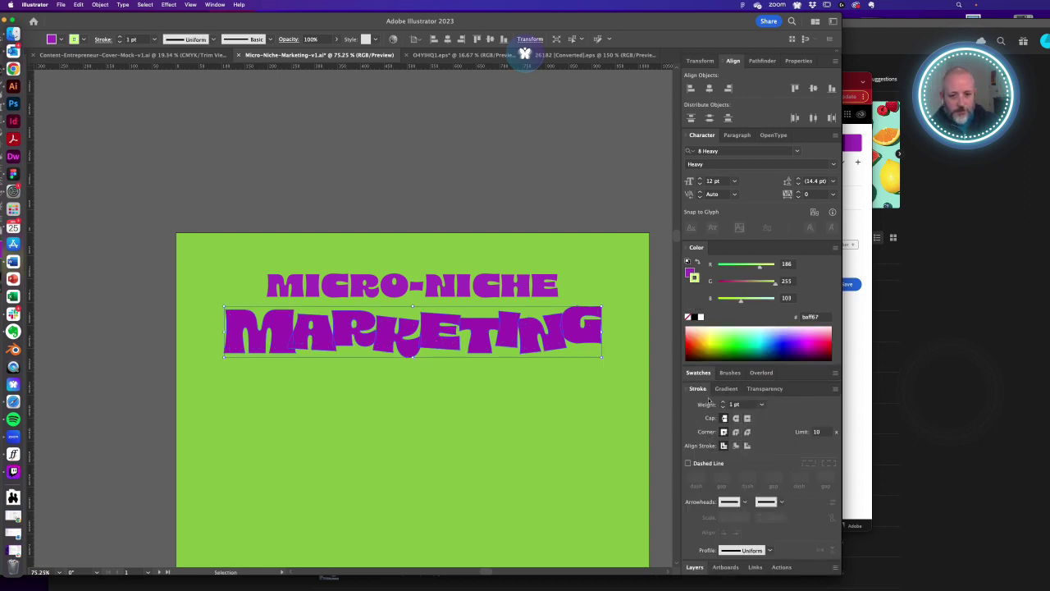
click(707, 403)
text(12)
key(Return)
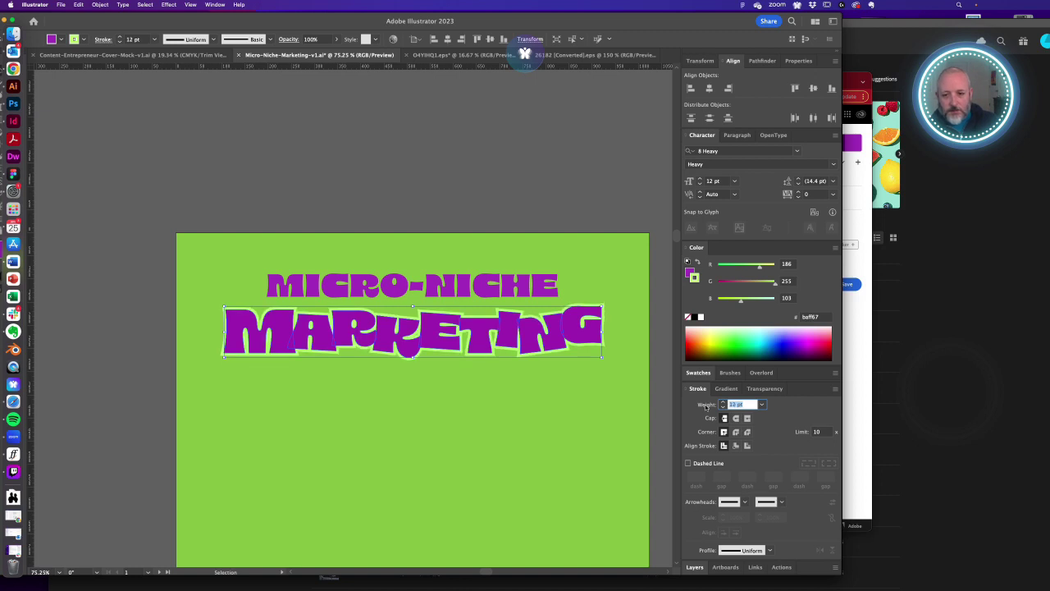
key(Up)
key(Up)
key(Up)
key(Up)
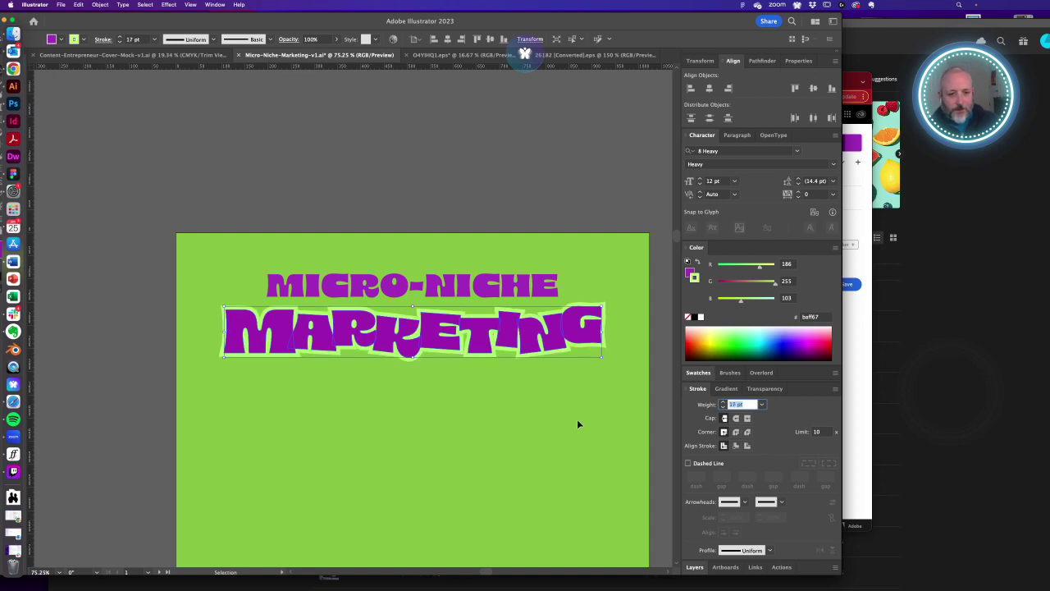
key(super+c)
key(super+b)
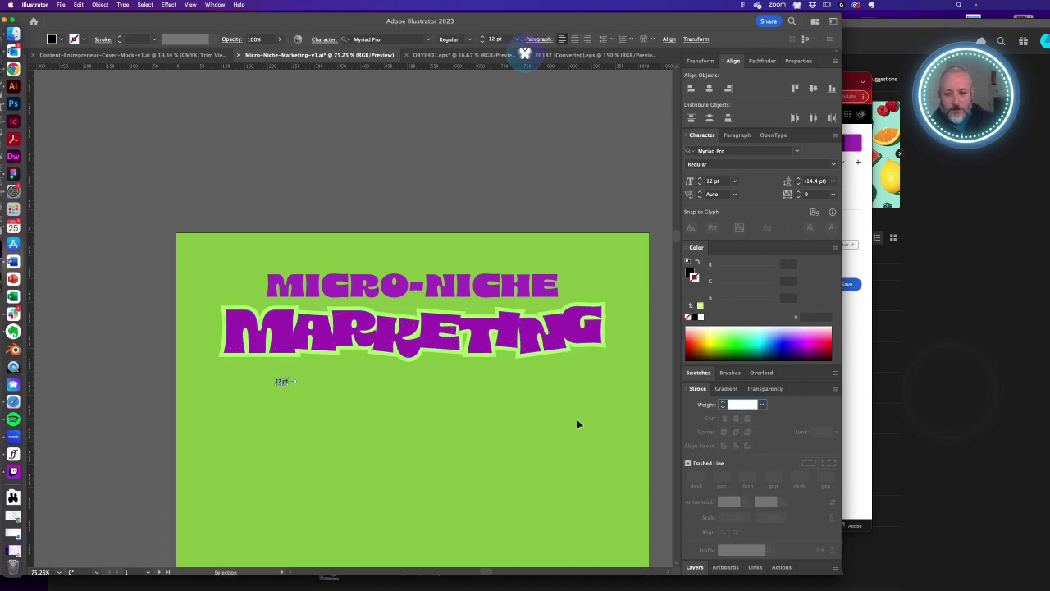
key(a)
key(v)
key(super+z)
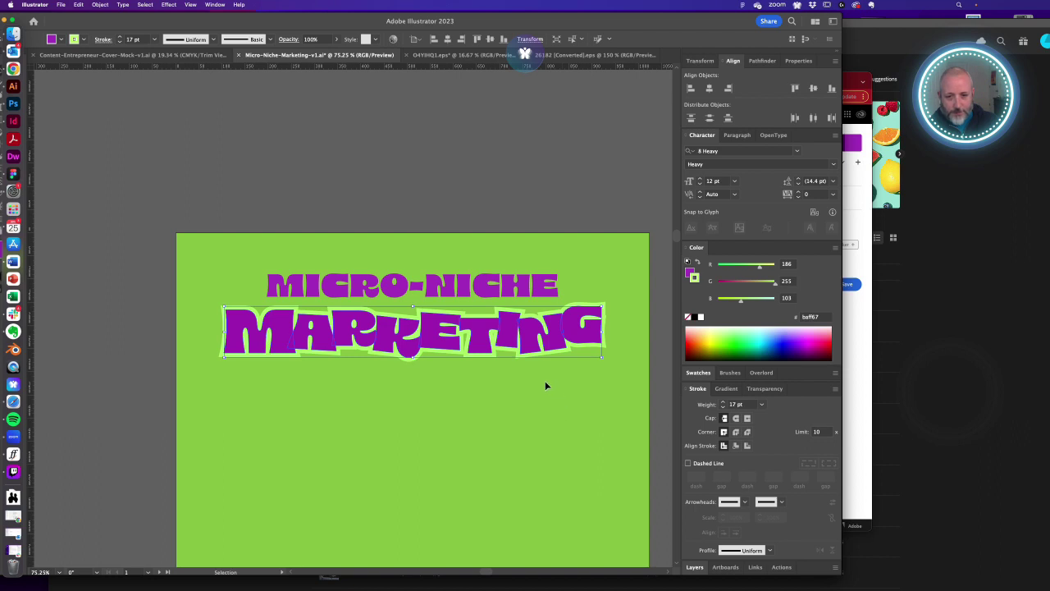
- Paste a copy of the outlined MARKETING behind it, recolour its stroke dark green (4a7020) and nudge it slightly down as a shadow
key(super+c)
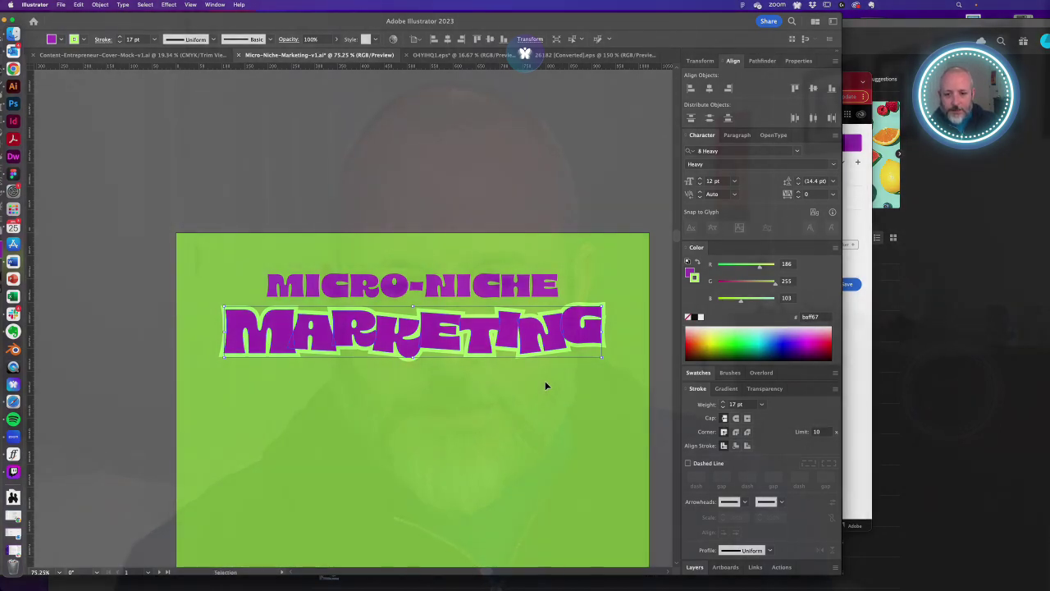
key(a)
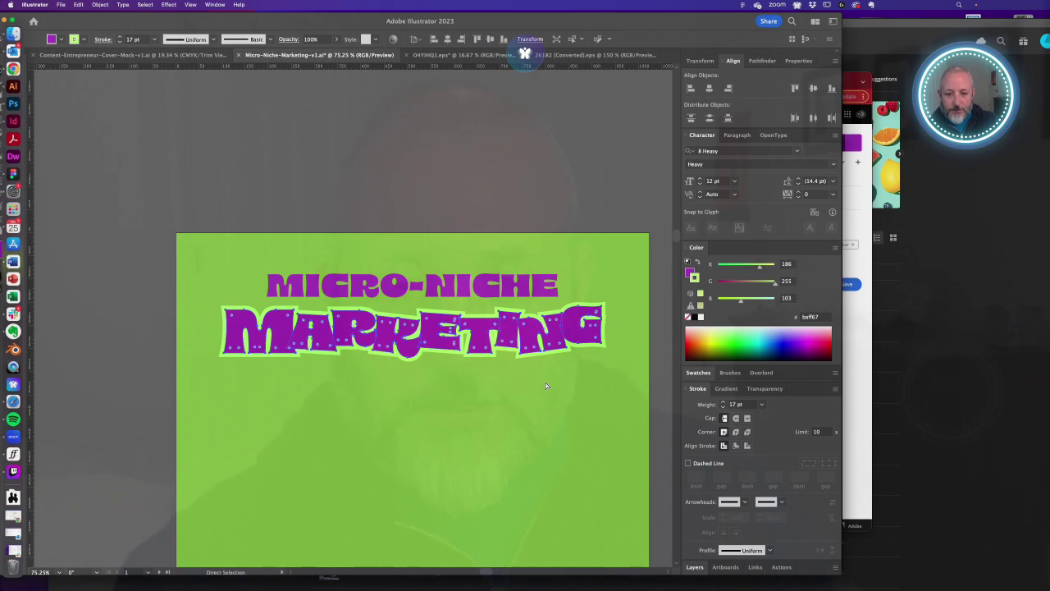
key(v)
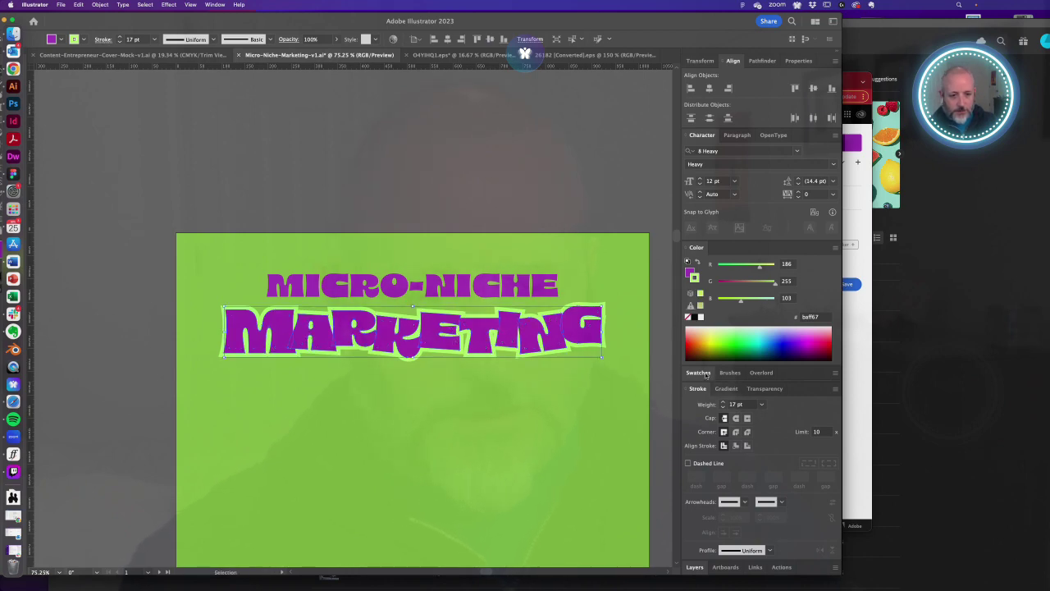
click(700, 372)
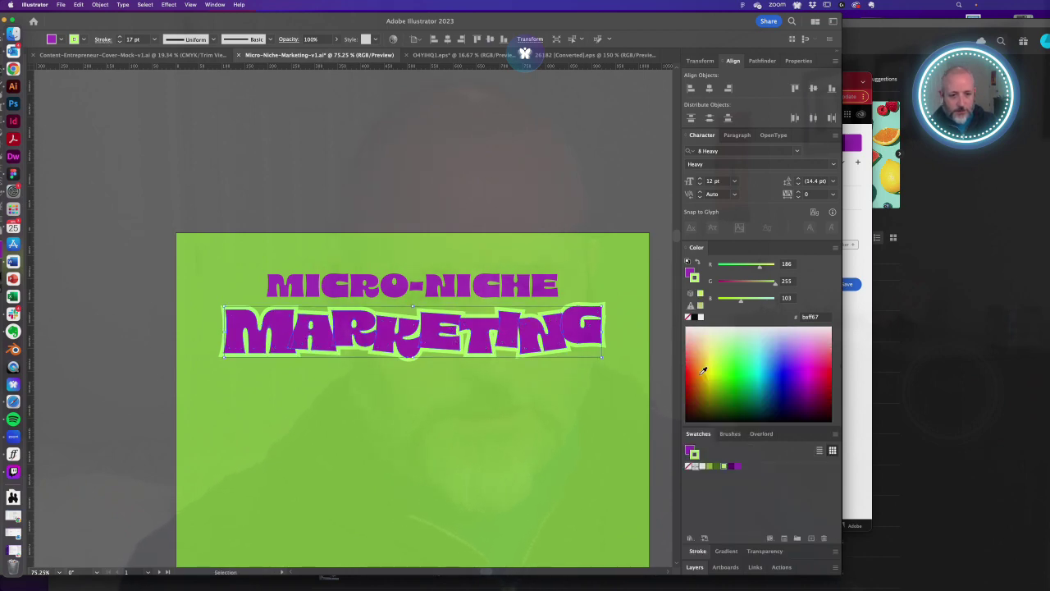
click(718, 466)
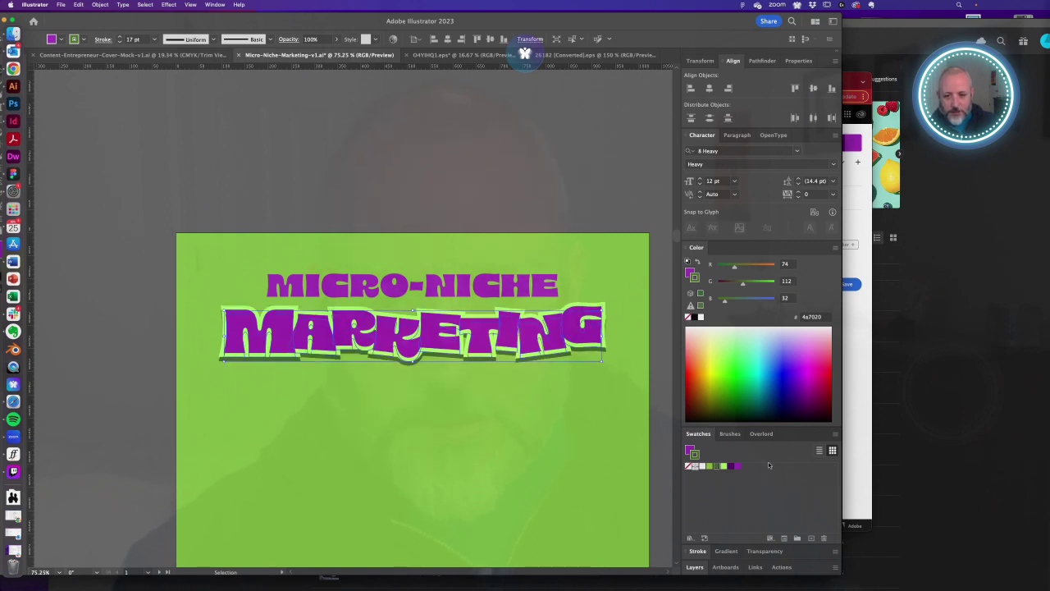
click(594, 429)
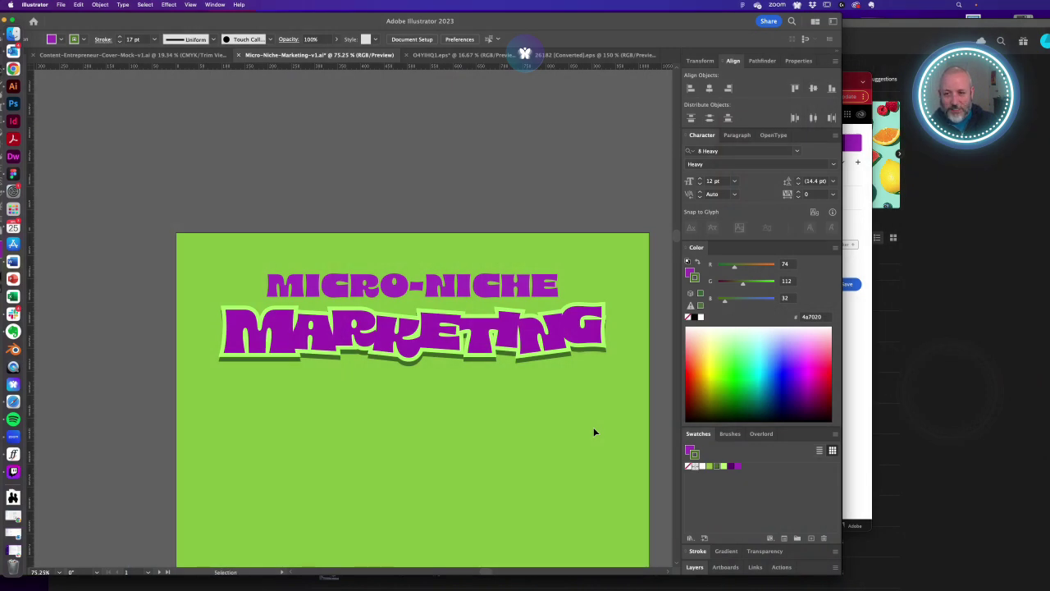
- Paste a copy of MICRO-NICHE behind the original and give it a 13 pt light green (baff67) stroke
click(438, 289)
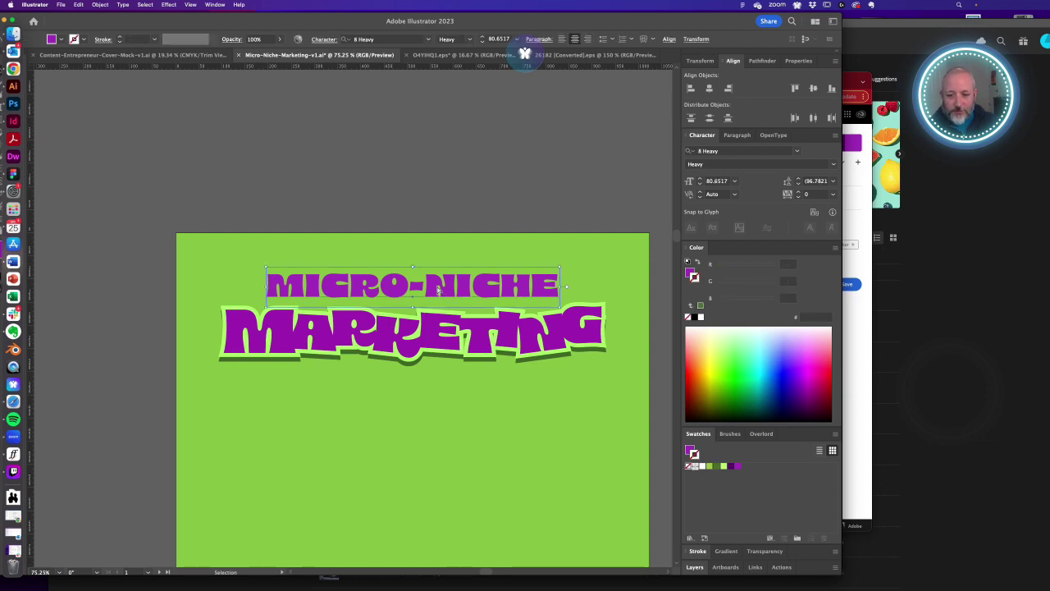
click(722, 466)
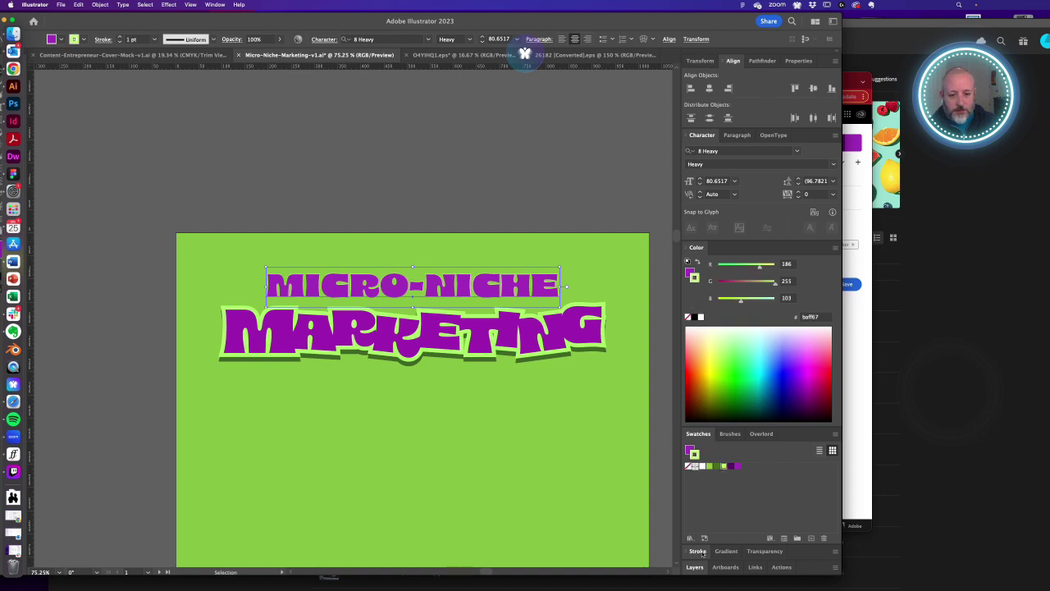
click(699, 552)
click(738, 404)
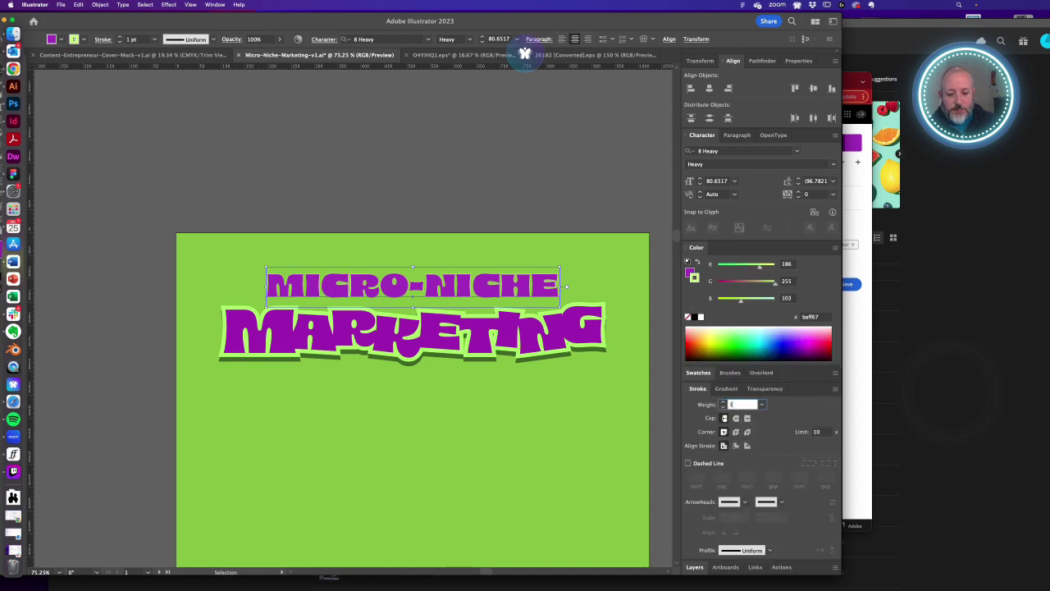
text(17)
key(Return)
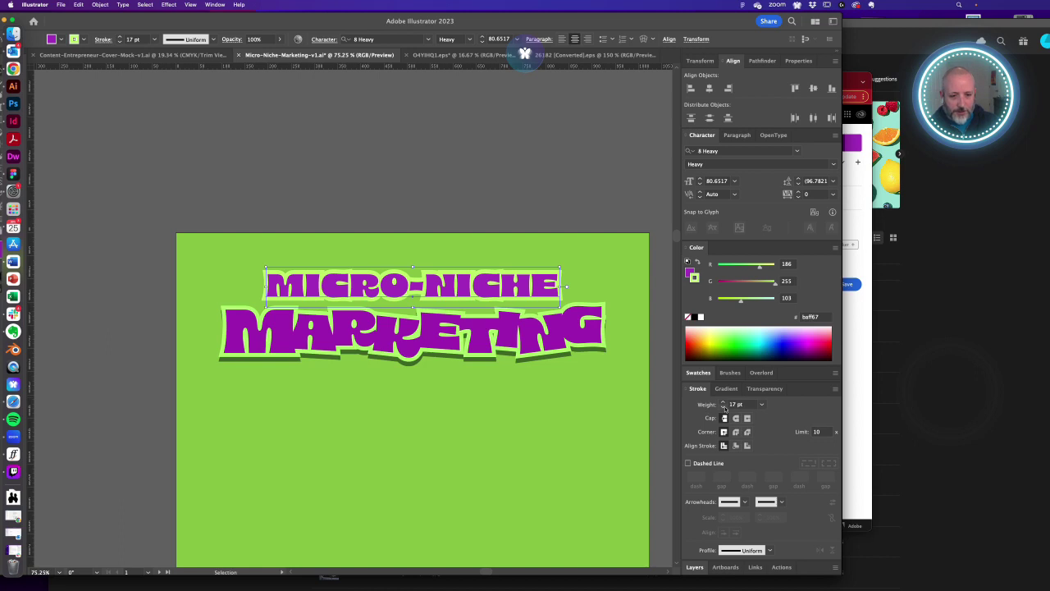
click(723, 407)
click(723, 408)
click(723, 408)
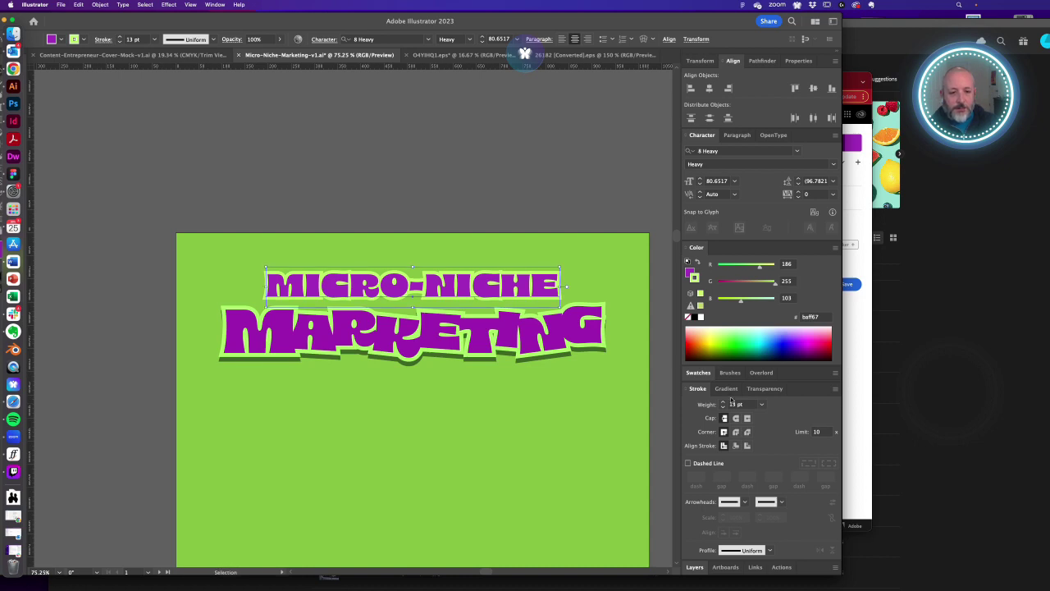
- Add a dark green (4a7020) stroked copy behind the outlined MICRO-NICHE, nudged slightly down as a shadow
click(705, 373)
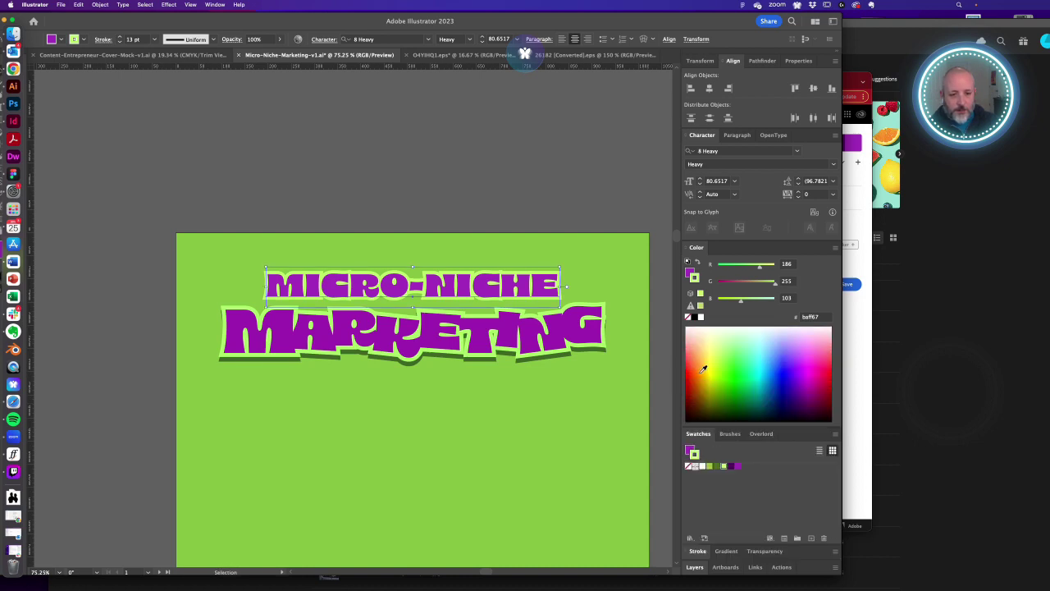
click(718, 466)
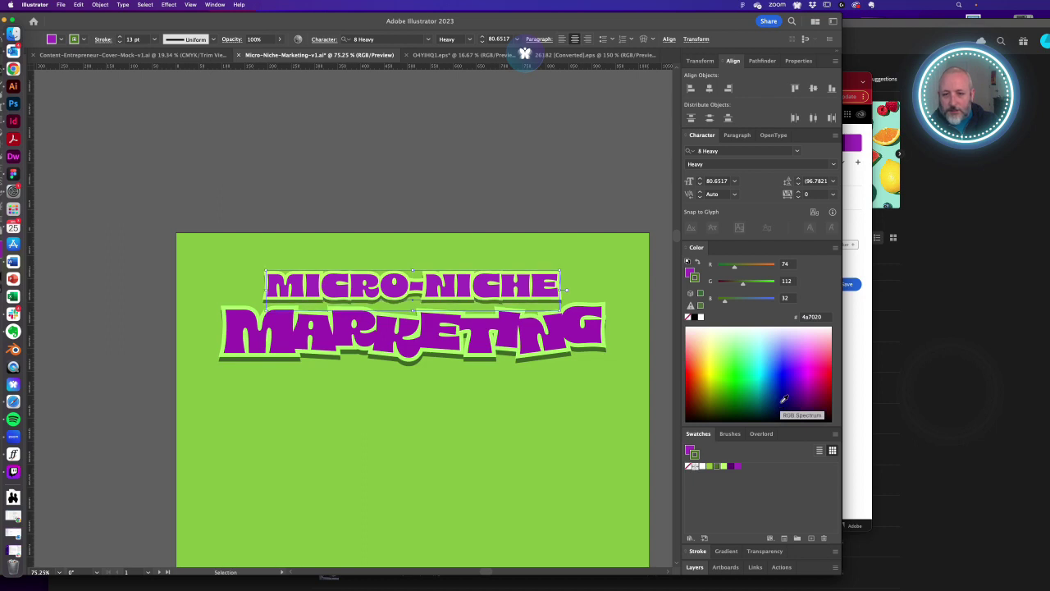
click(515, 406)
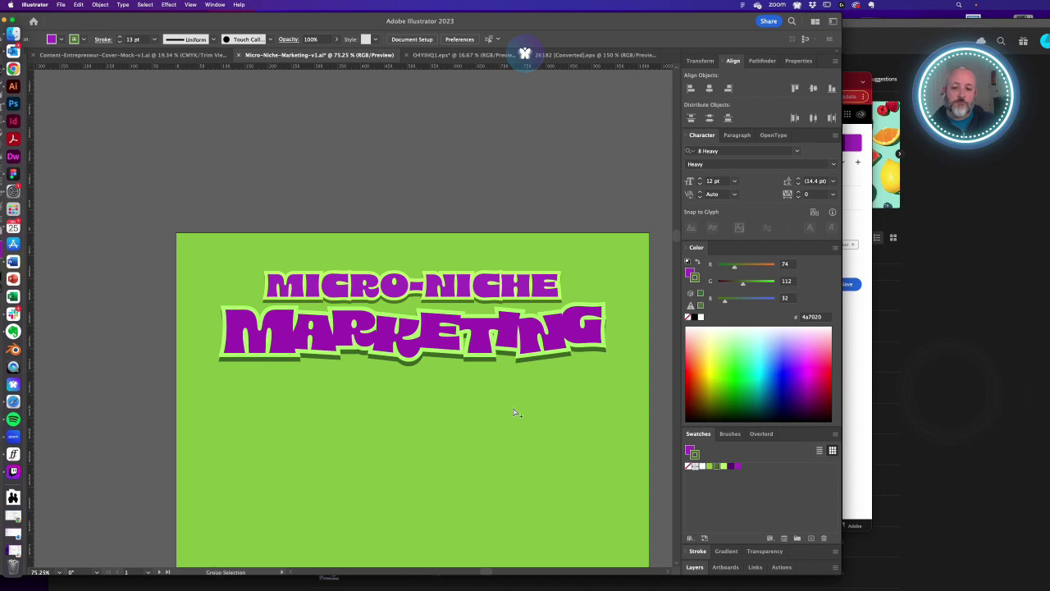
- Draw a small rectangle below the title, fill it with pale lilac (ead0f0) and save that colour as a swatch
click(477, 338)
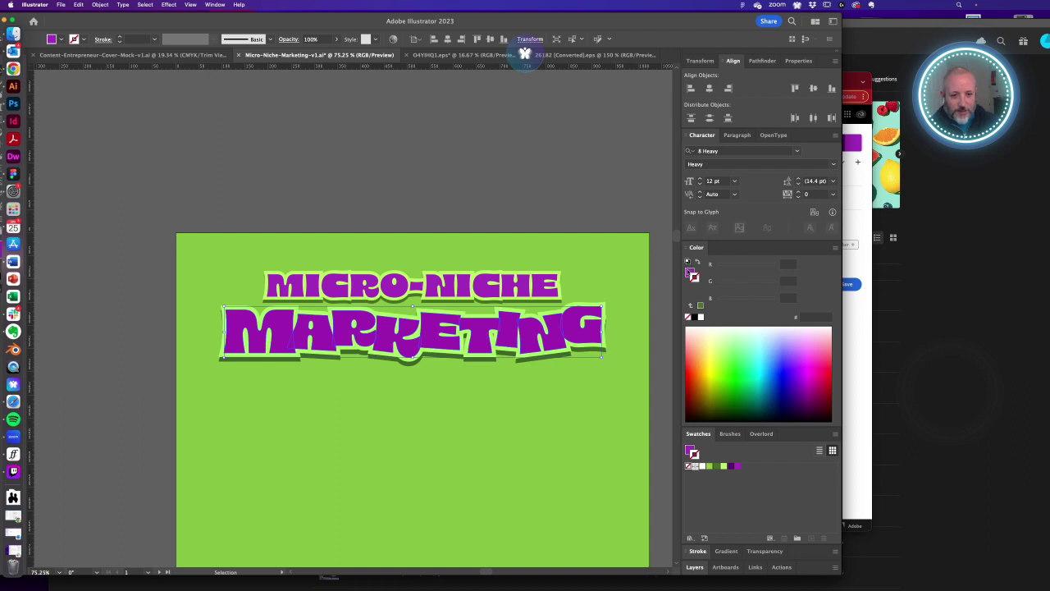
click(689, 271)
click(541, 426)
key(m)
drag(485, 405, 534, 447)
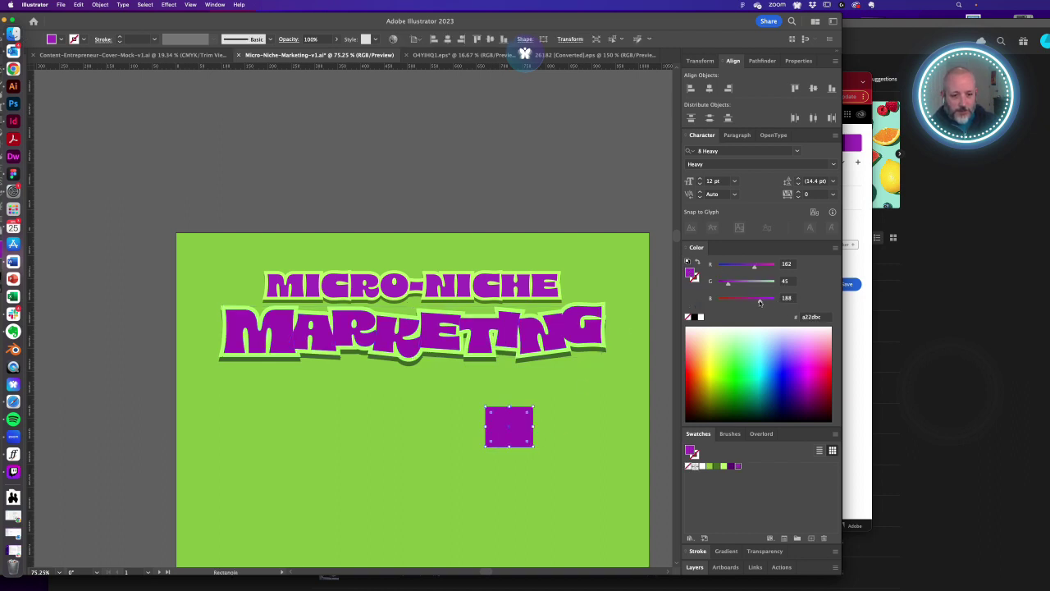
drag(760, 302, 772, 303)
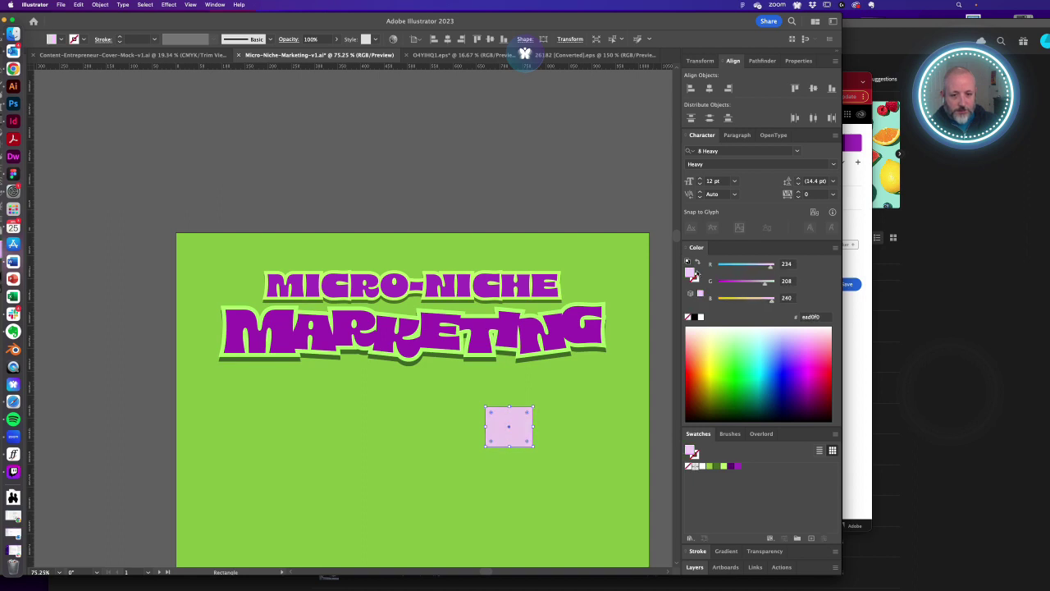
key(v)
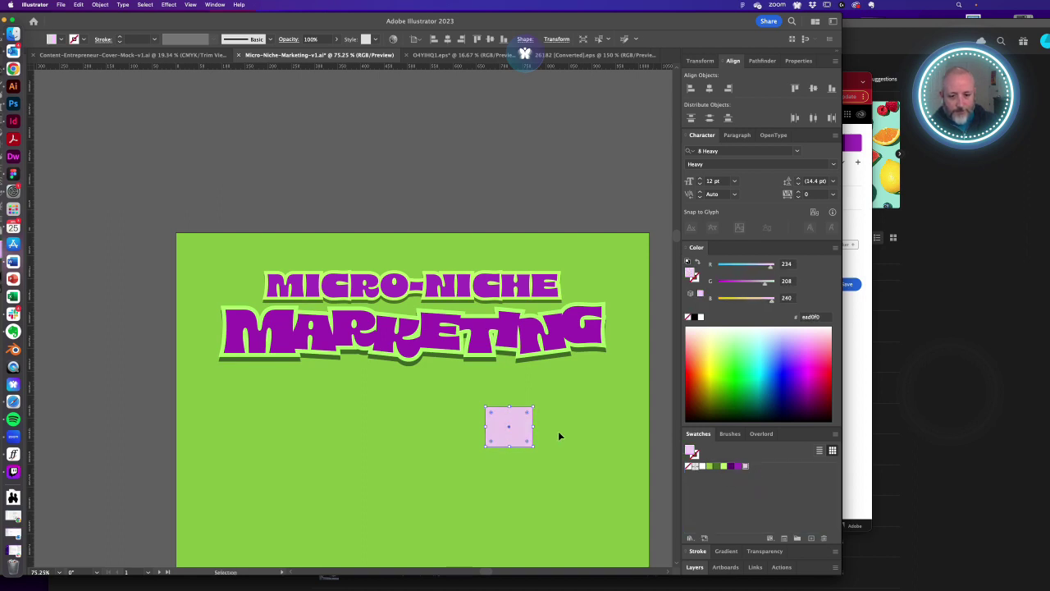
- Delete the pale lilac rectangle below the title
click(559, 433)
click(519, 428)
key(Delete)
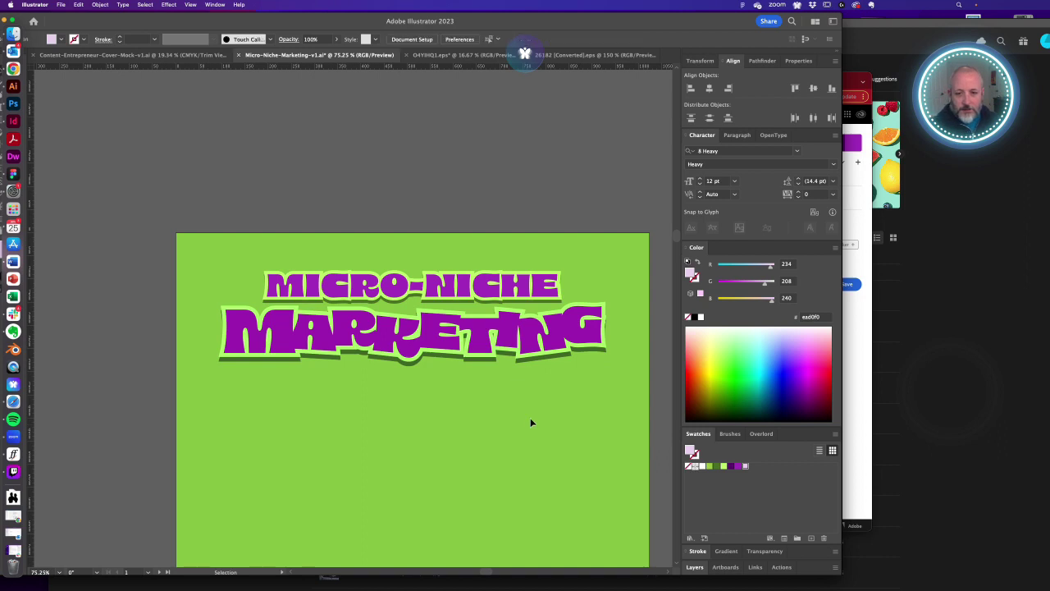
- Fill the front MARKETING lettering with a vertical linear gradient from purple (a22dbc) at the bottom to pale lilac (ead0f0) at the top
click(580, 333)
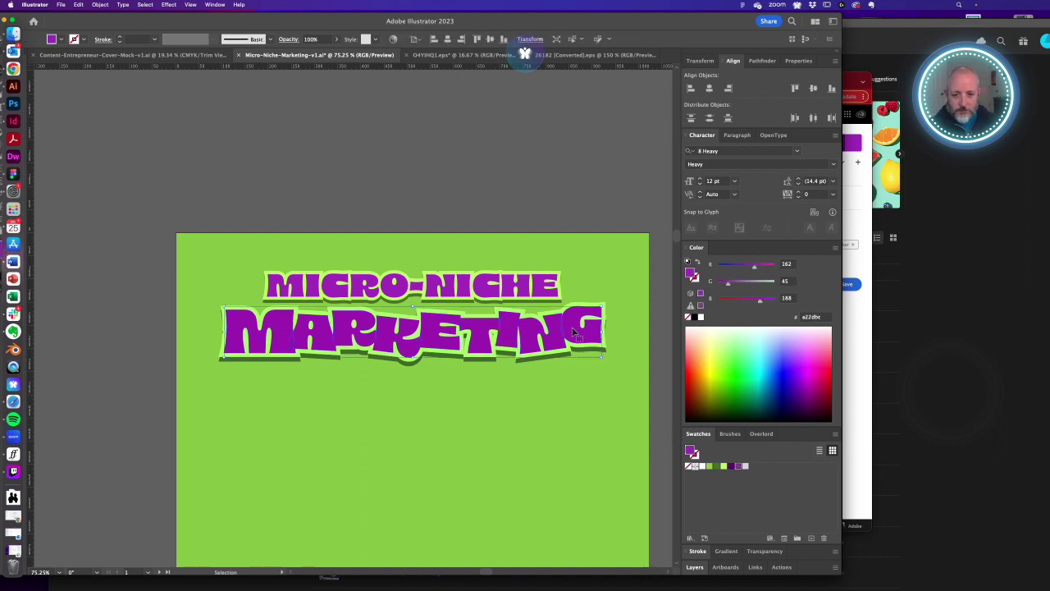
click(726, 551)
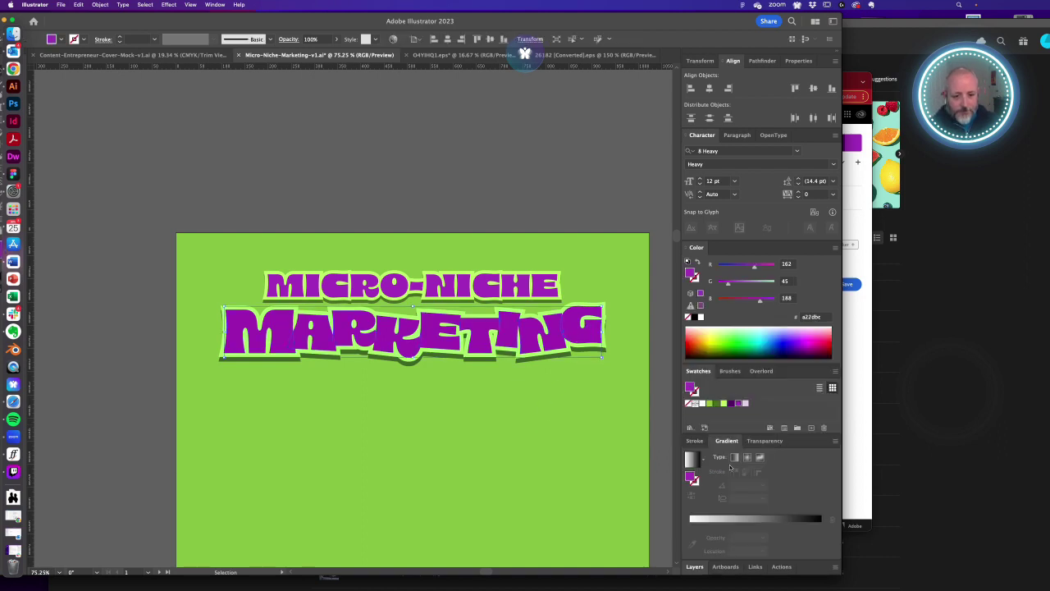
click(736, 520)
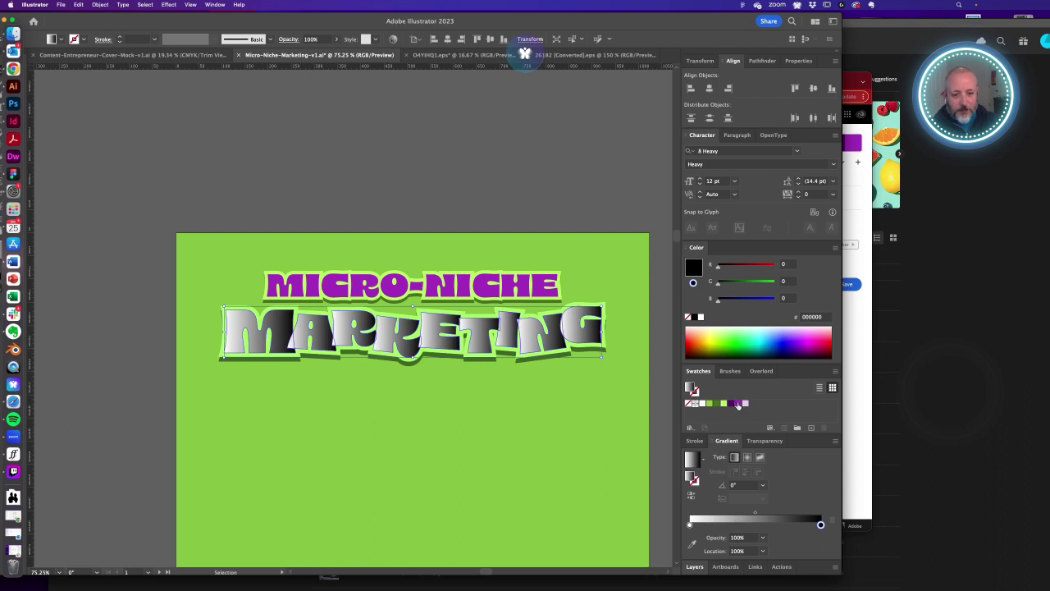
drag(738, 405, 690, 524)
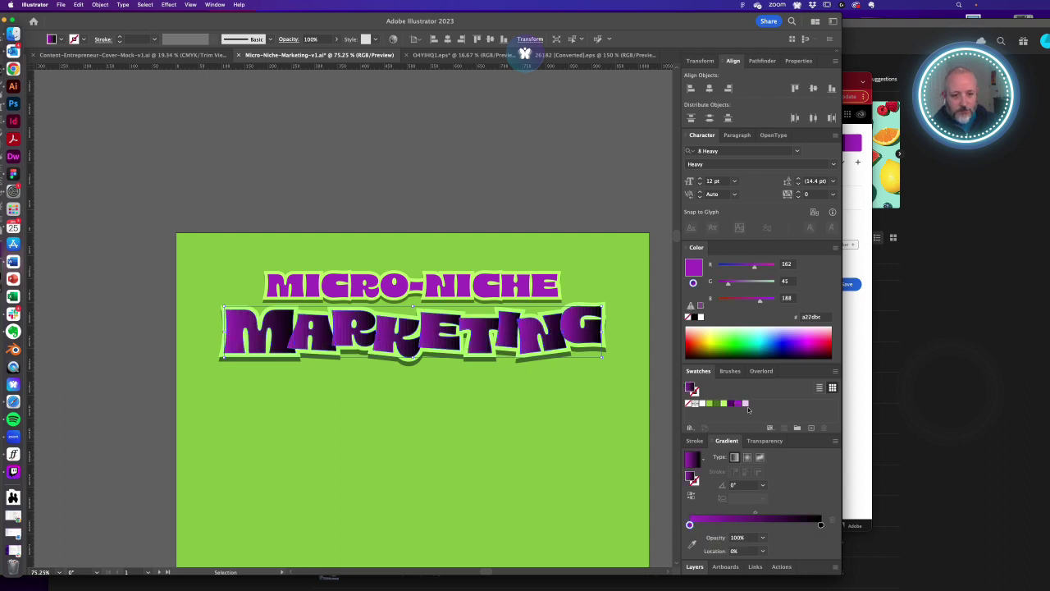
drag(747, 406, 820, 524)
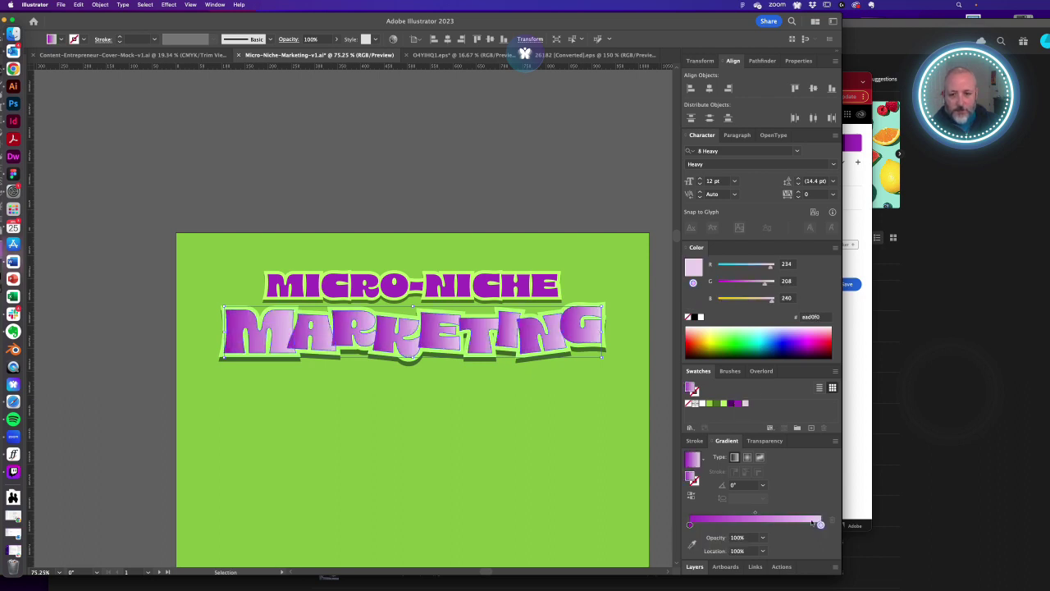
key(g)
drag(420, 361, 421, 286)
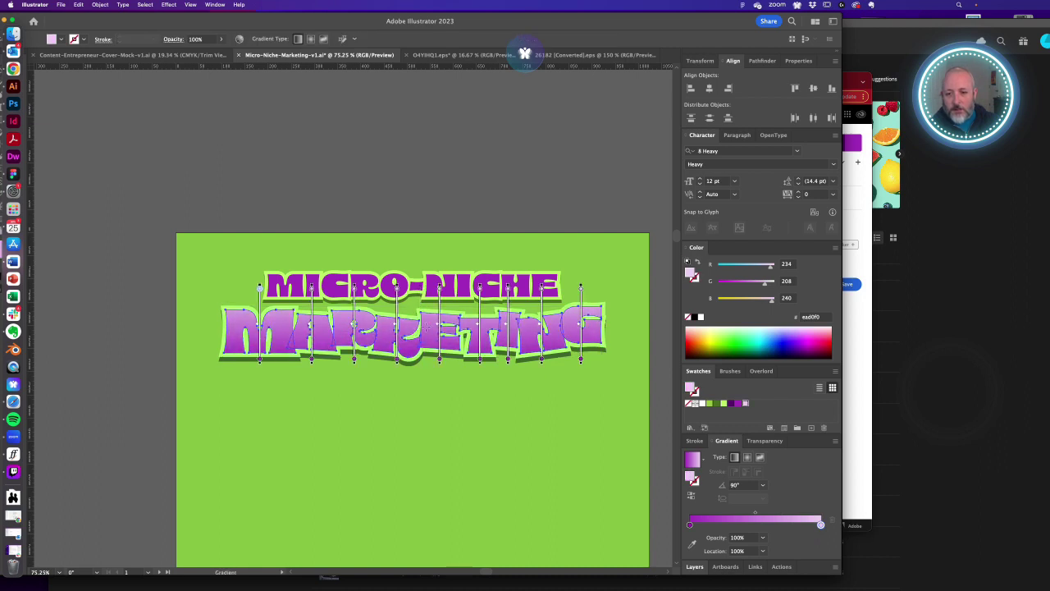
- Try a short and a long vertical purple-to-lilac gradient on the MARKETING lettering, and undo the long version
drag(425, 326, 425, 311)
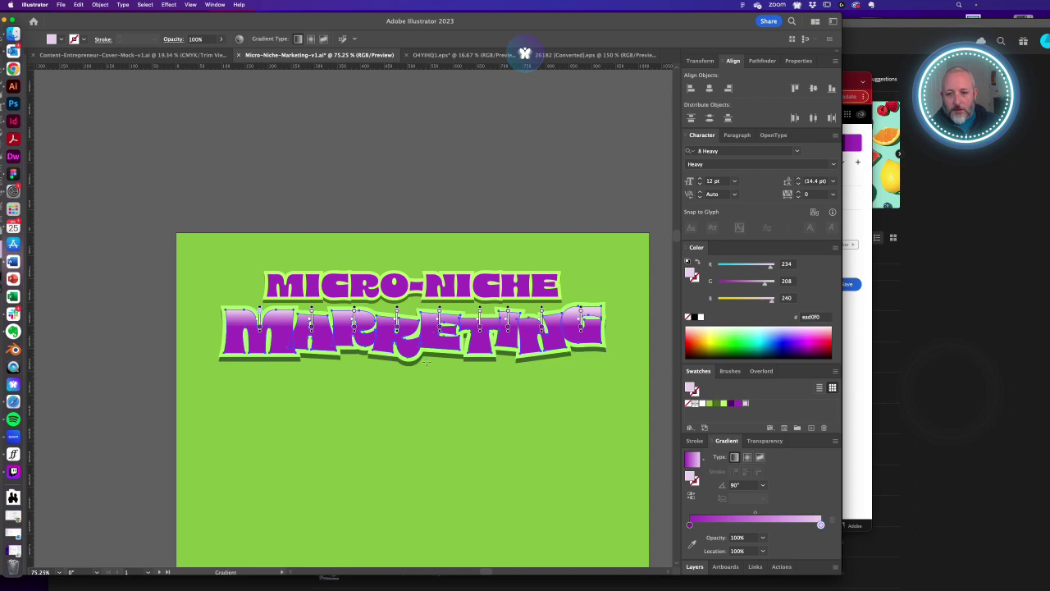
drag(425, 366, 426, 230)
key(v)
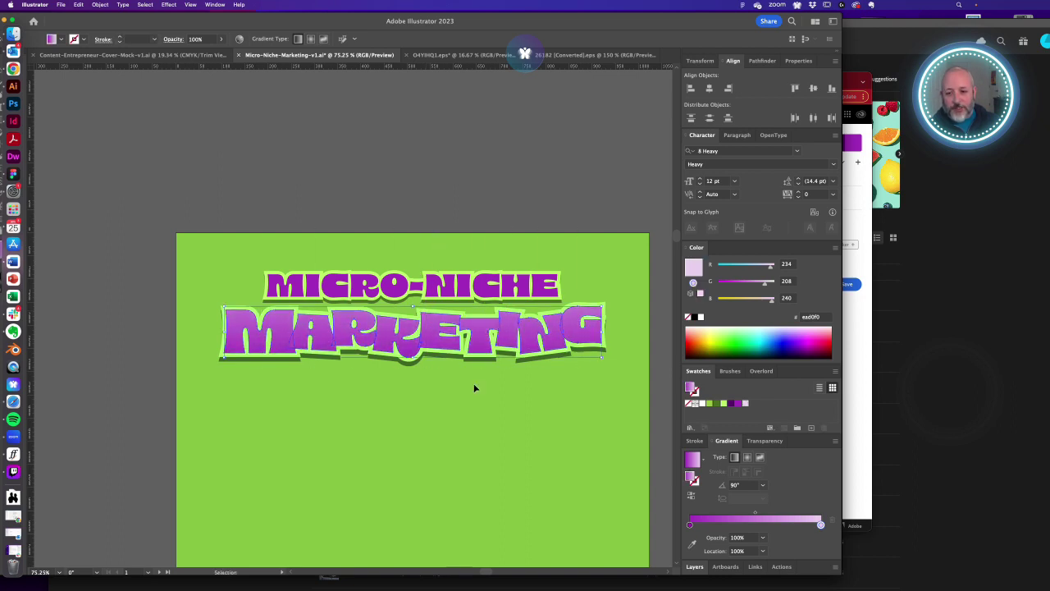
click(457, 410)
key(g)
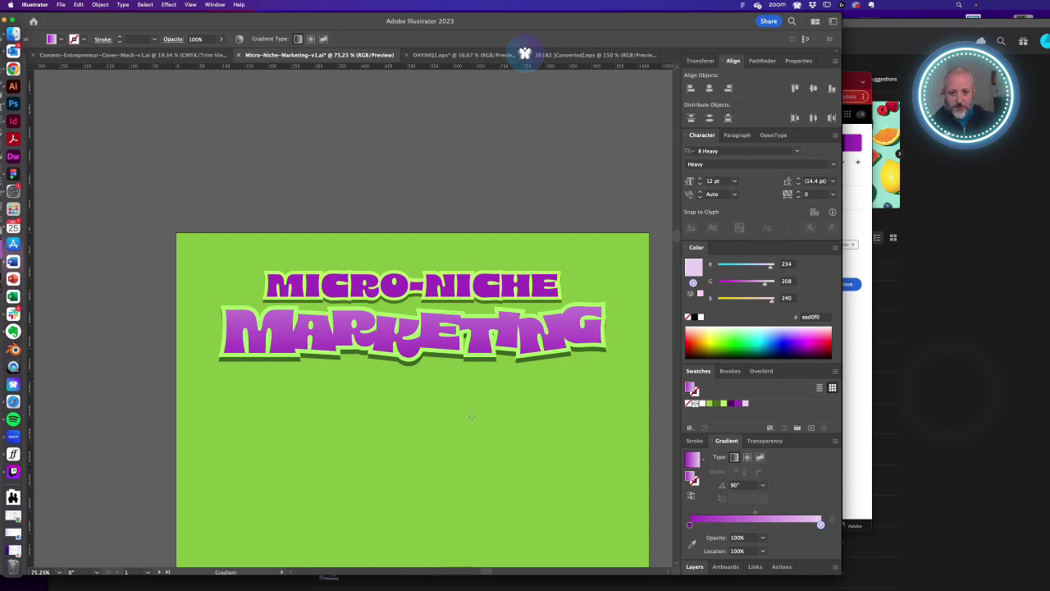
key(super+z)
key(super+z)
key(v)
click(456, 419)
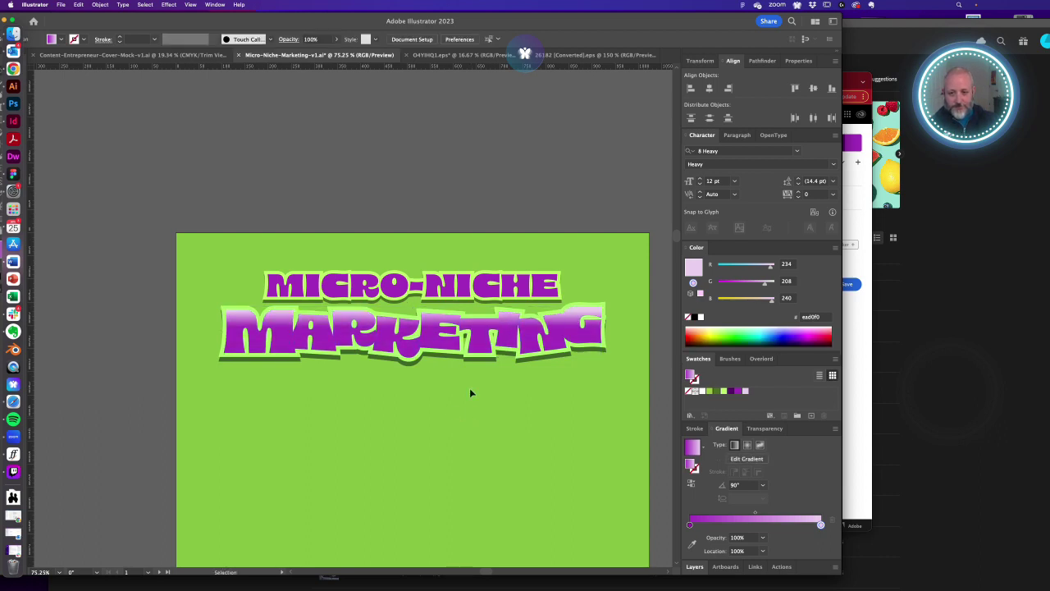
- Fill the front MARKETING lettering with solid purple (a22dbc) and place a pale lilac (ead0f0) copy behind it, nudged slightly up as a highlight
click(426, 334)
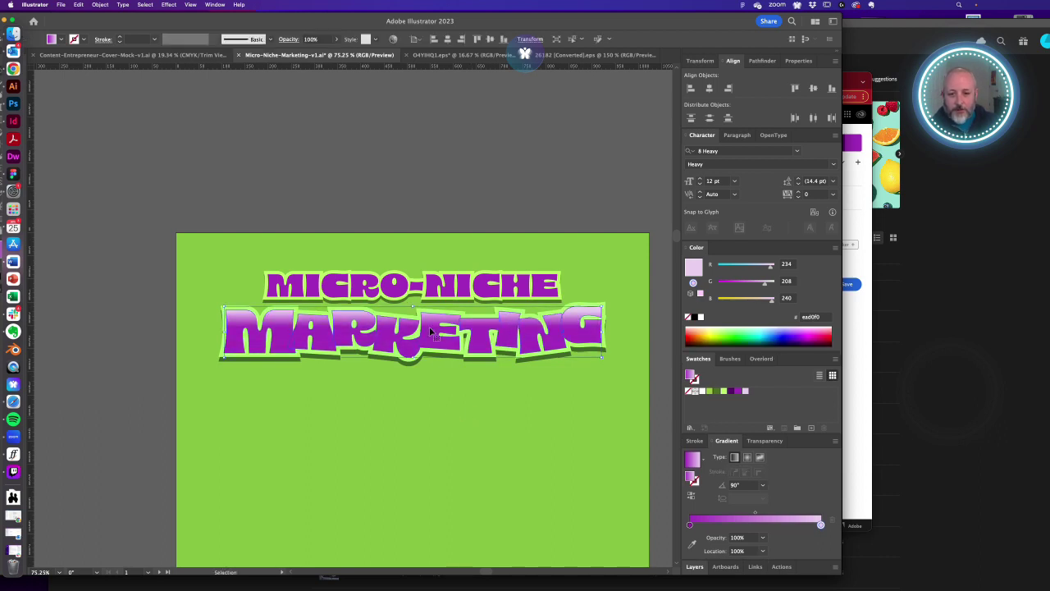
click(738, 391)
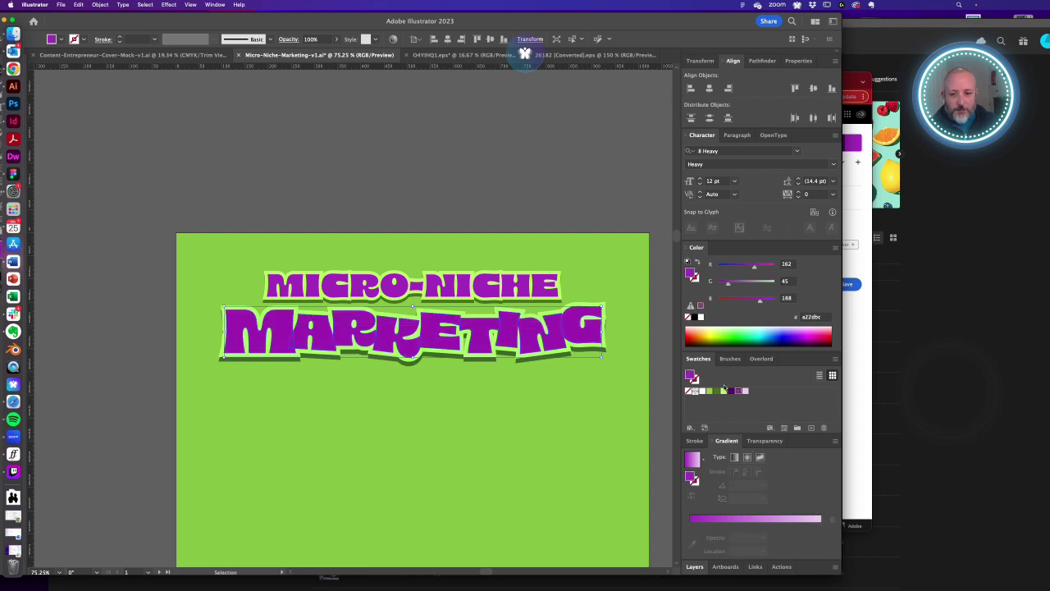
key(a)
key(v)
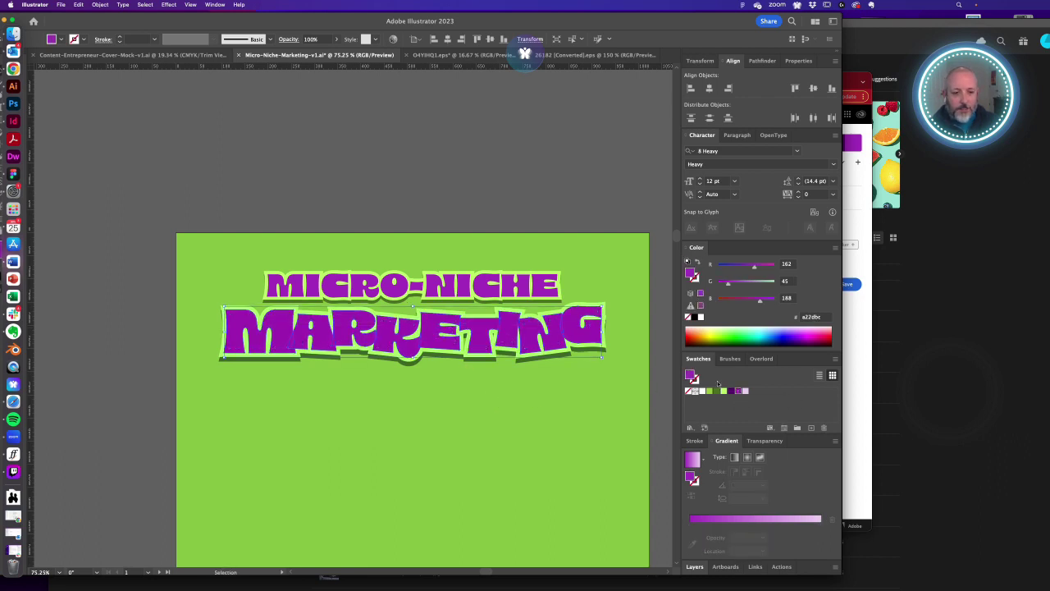
click(744, 392)
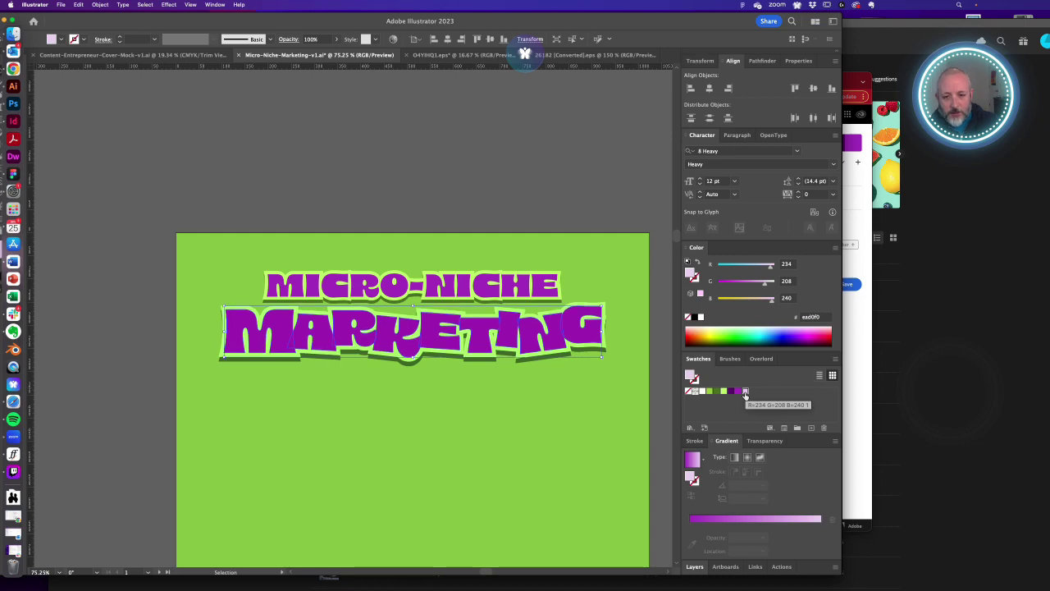
click(421, 402)
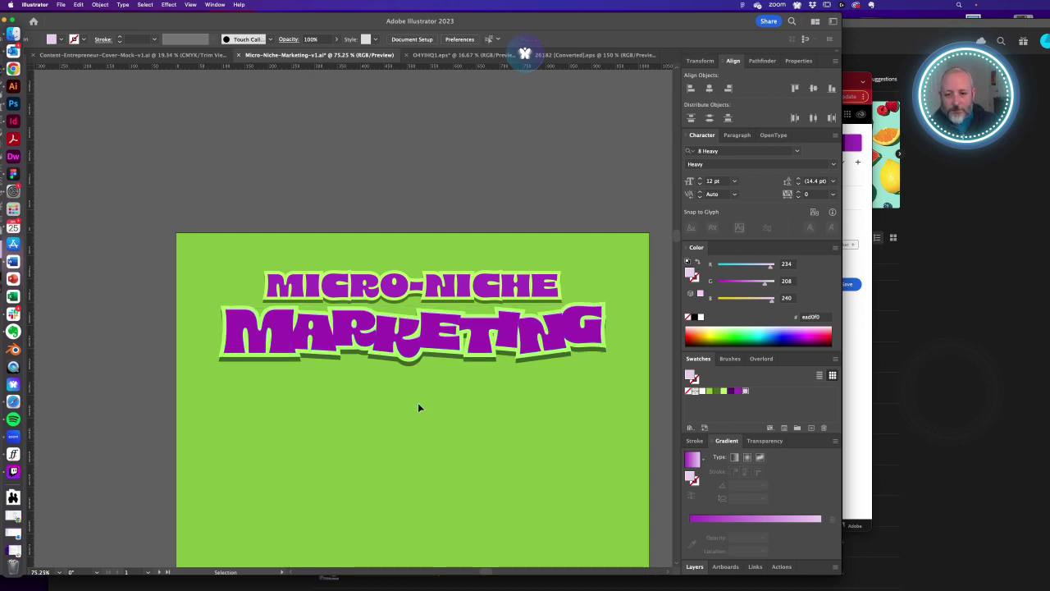
- Add a pale lilac (ead0f0) copy behind the purple MICRO-NICHE text, nudged slightly up as a highlight
key(z)
drag(253, 303, 429, 402)
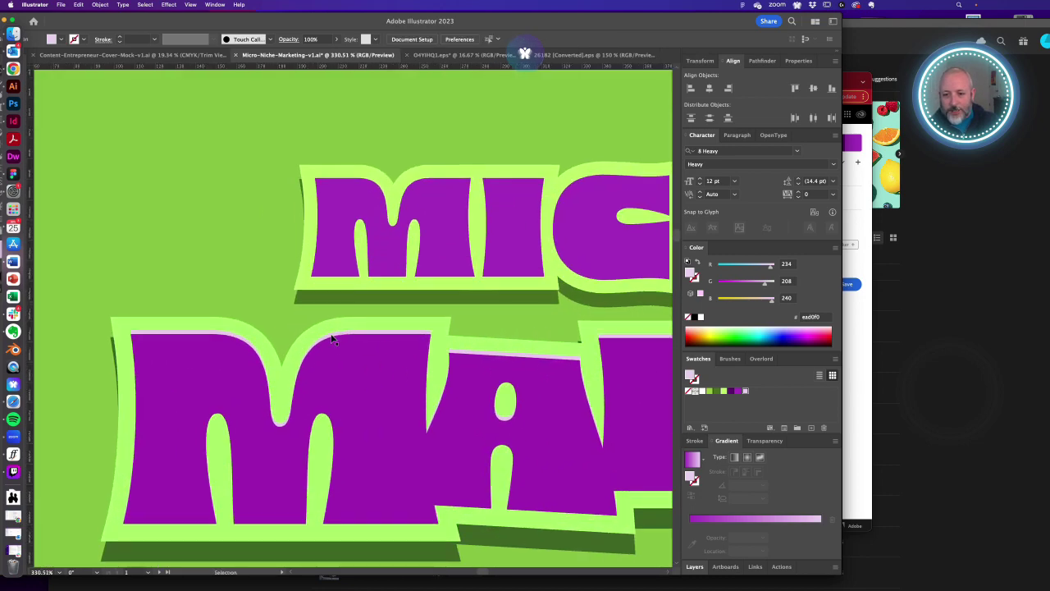
key(v)
scroll(593, 366, down, 6)
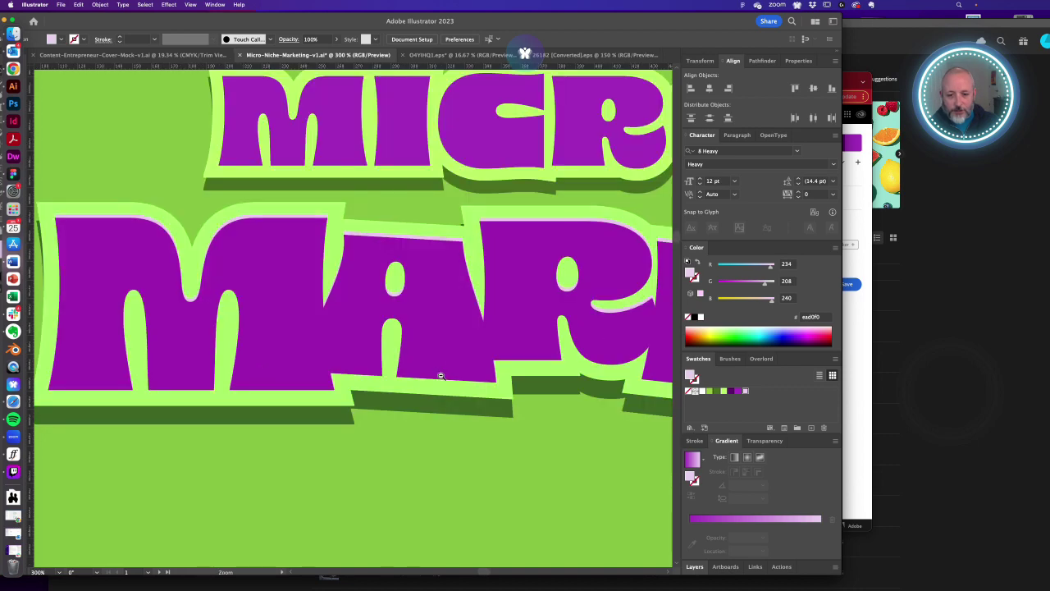
drag(401, 334, 389, 405)
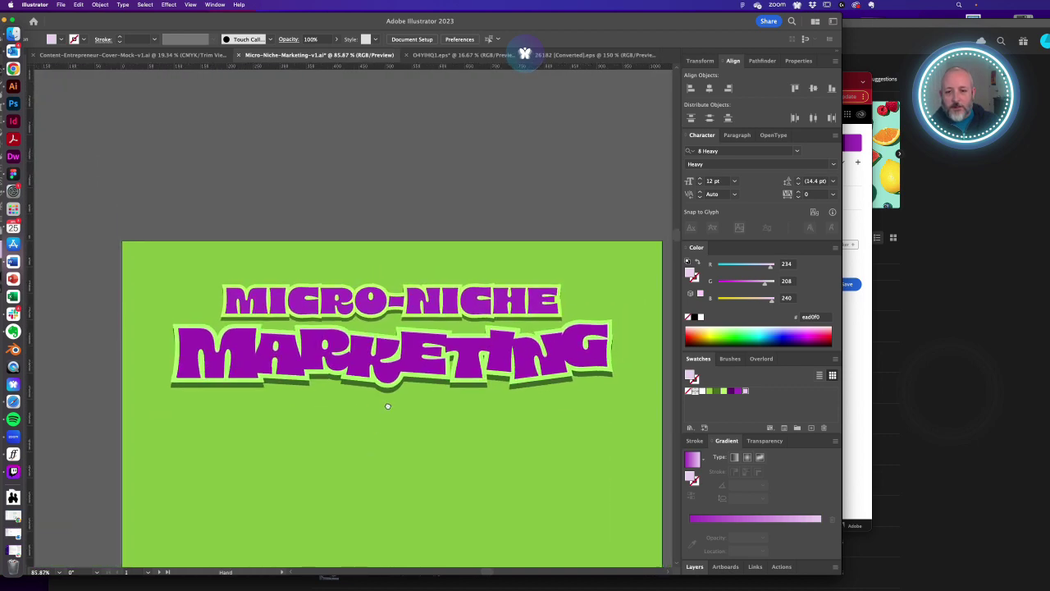
key(super+space)
drag(366, 287, 445, 325)
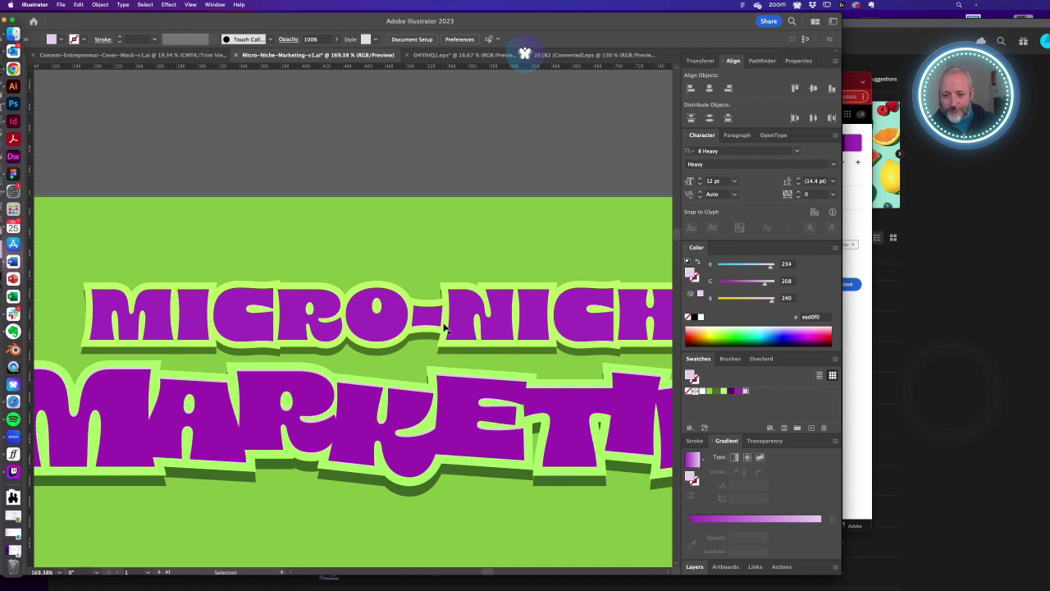
click(392, 317)
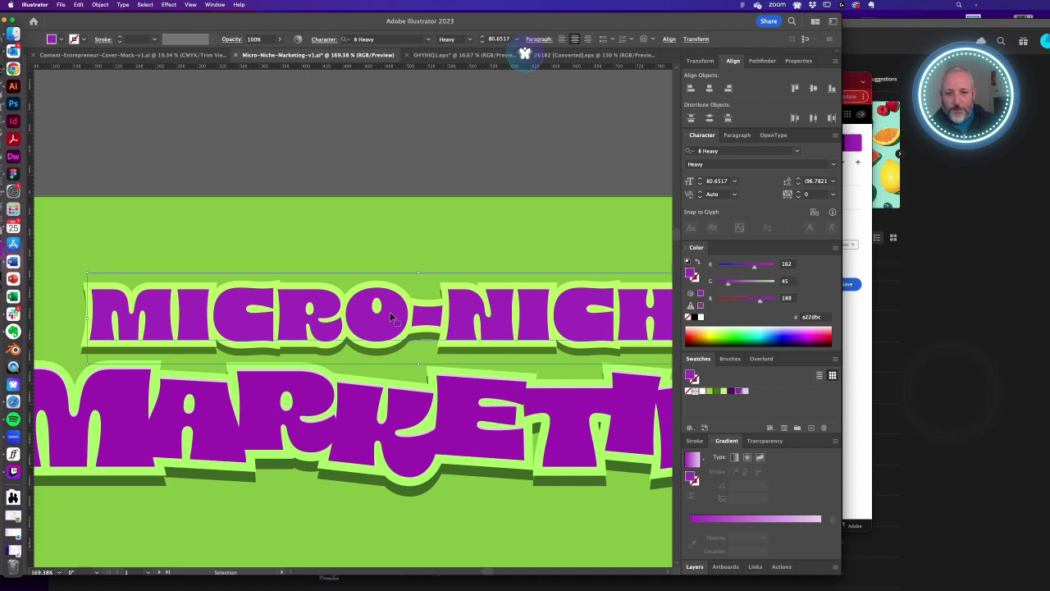
key(a)
key(v)
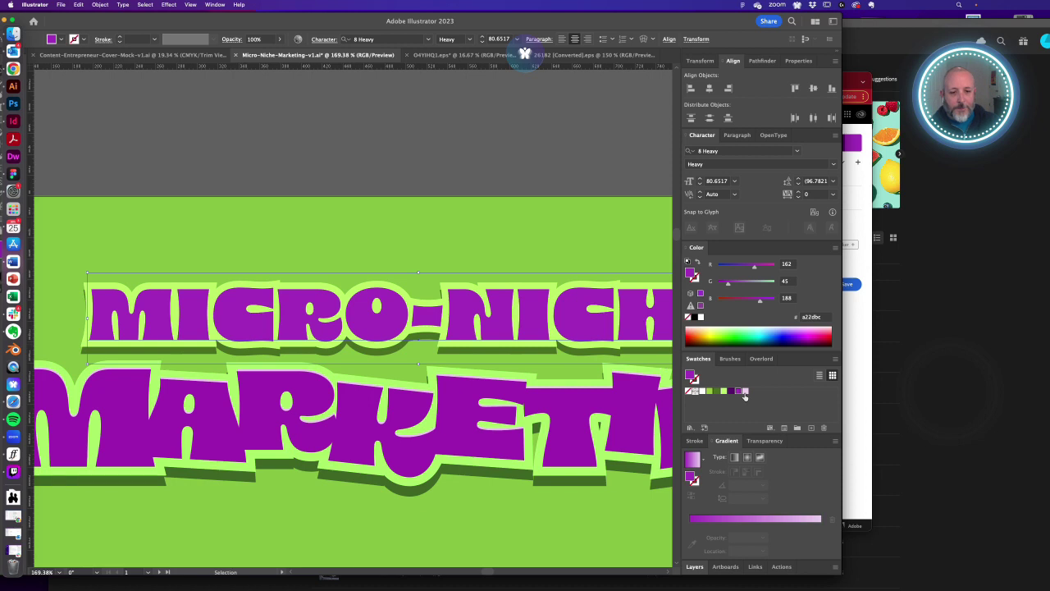
click(745, 391)
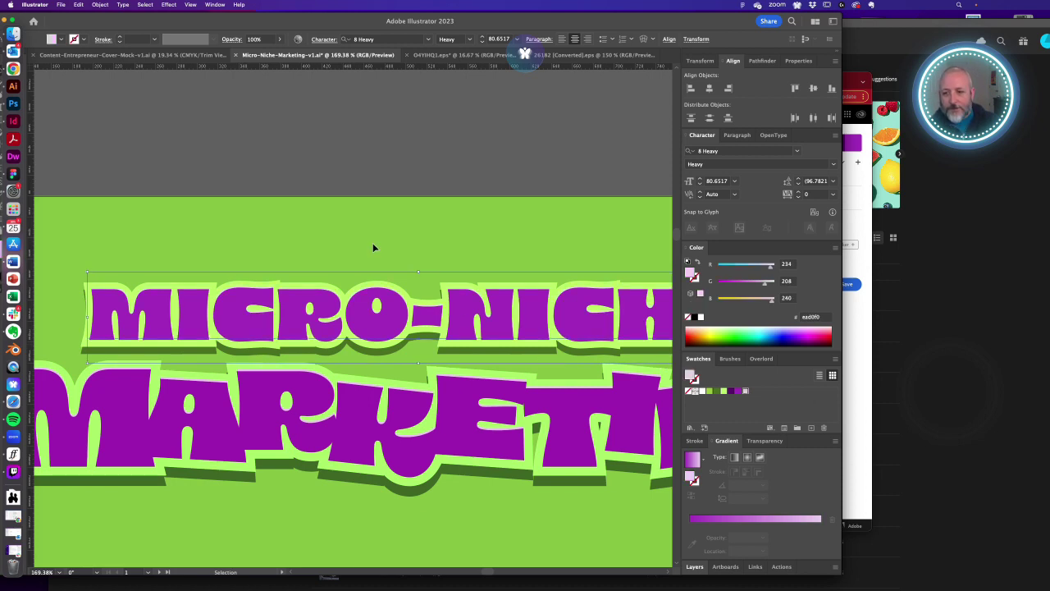
click(370, 192)
- Add a dark purple (59006c) copy behind the MARKETING lettering, nudged slightly down as an inner shadow
key(super+minus)
drag(356, 386, 447, 313)
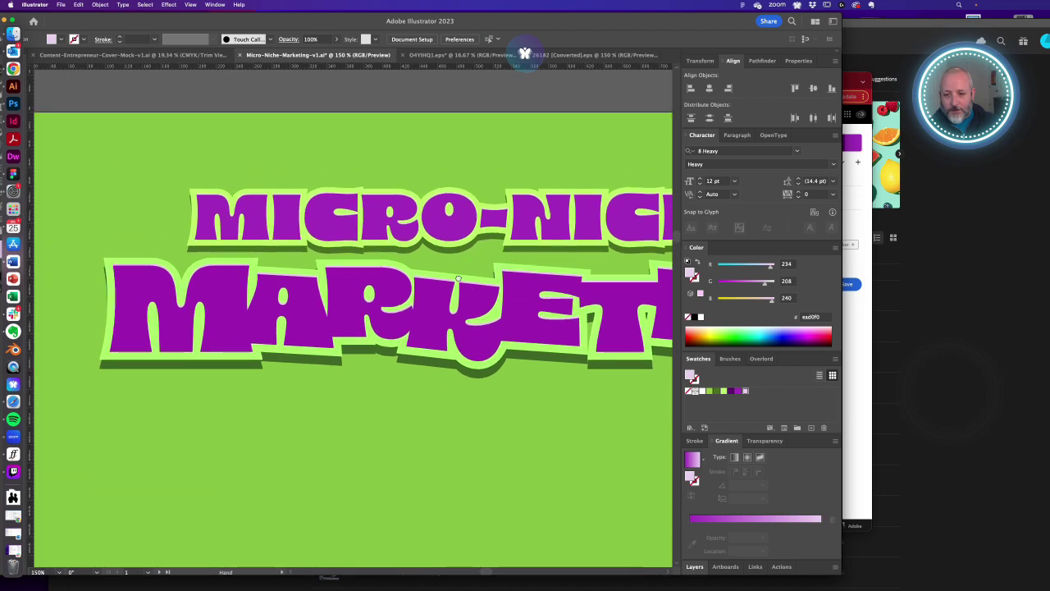
click(433, 314)
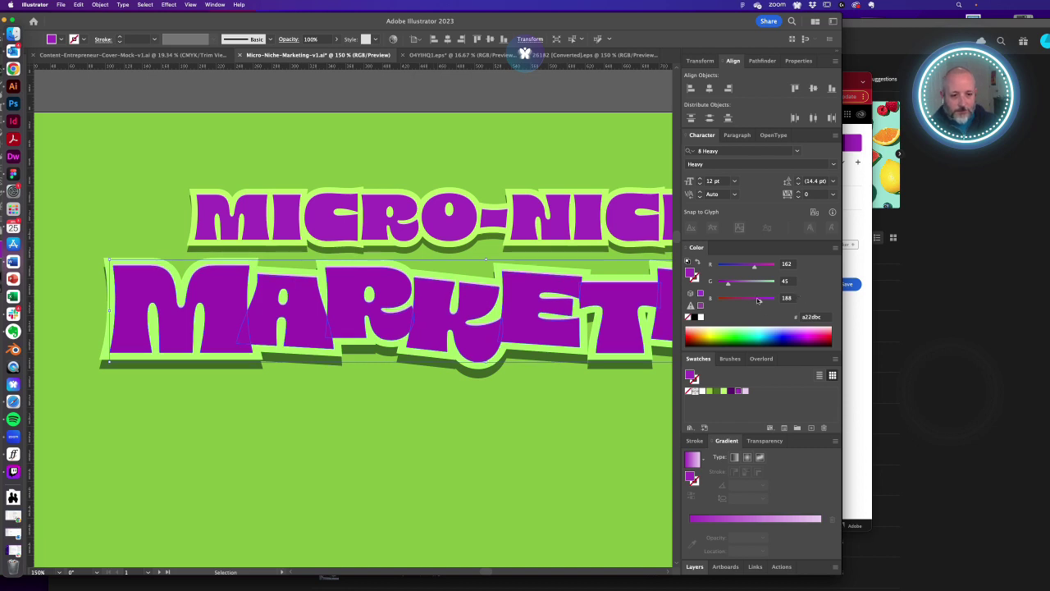
click(730, 390)
key(a)
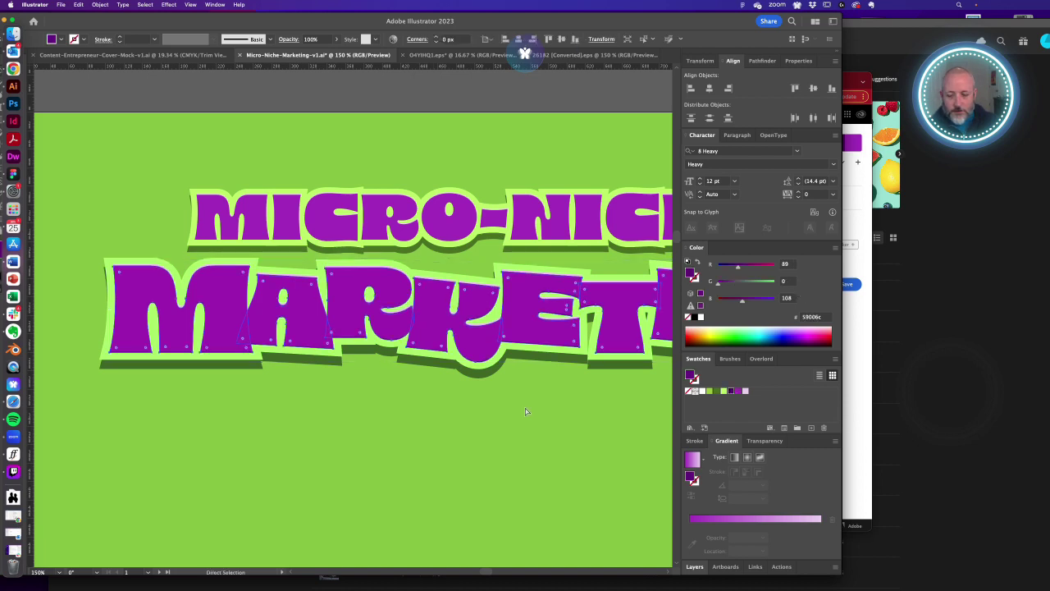
key(Down)
key(Down)
click(510, 415)
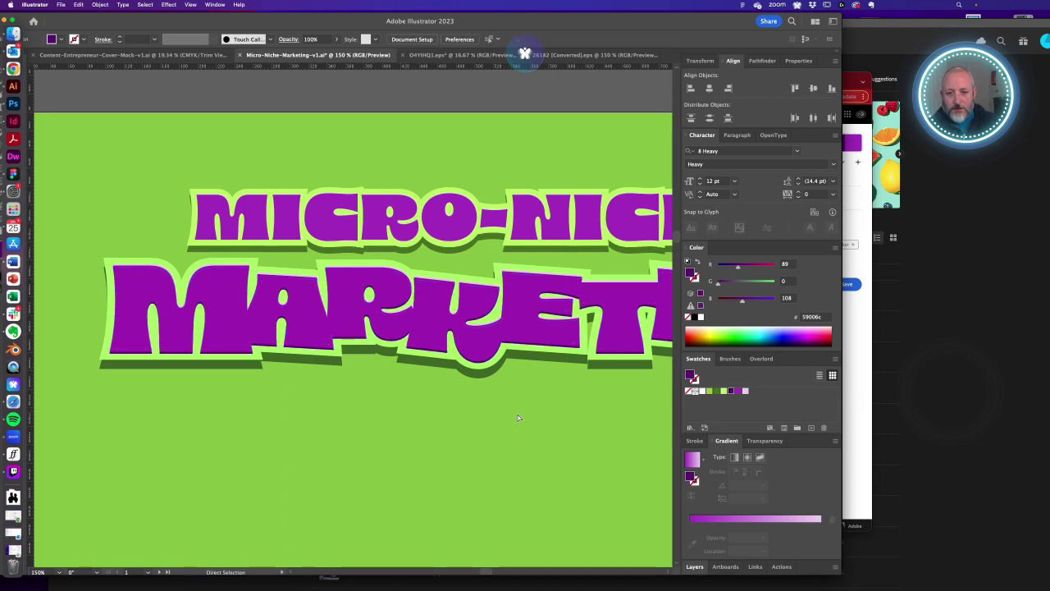
- Add a dark purple (59006c) copy behind the purple MICRO-NICHE text, nudged slightly down as an inner shadow
key(z)
alt+click(408, 321)
alt+click(387, 325)
key(a)
key(z)
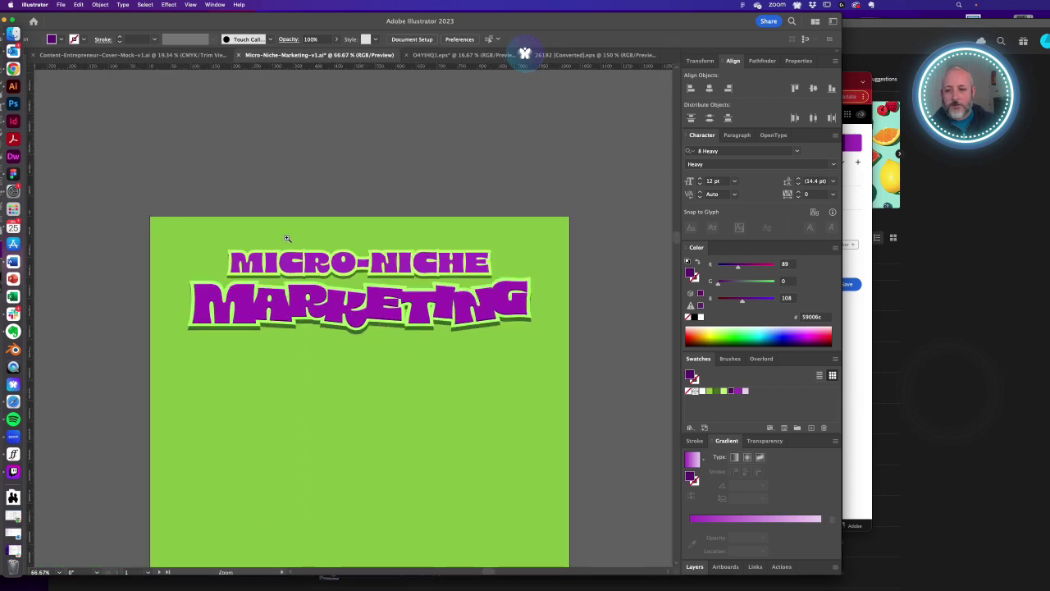
drag(288, 241, 373, 310)
key(a)
click(354, 308)
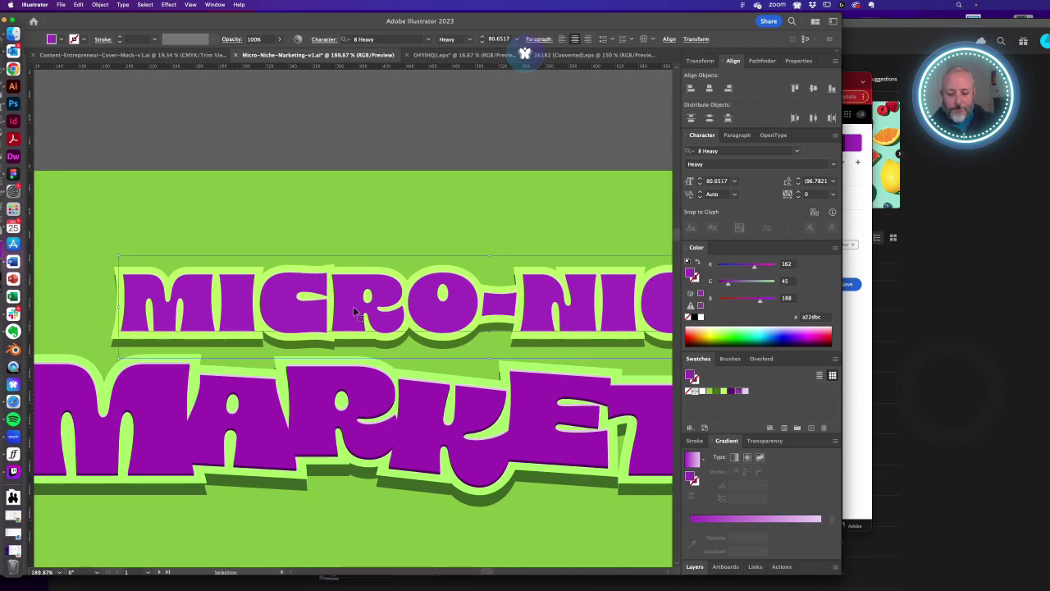
click(732, 393)
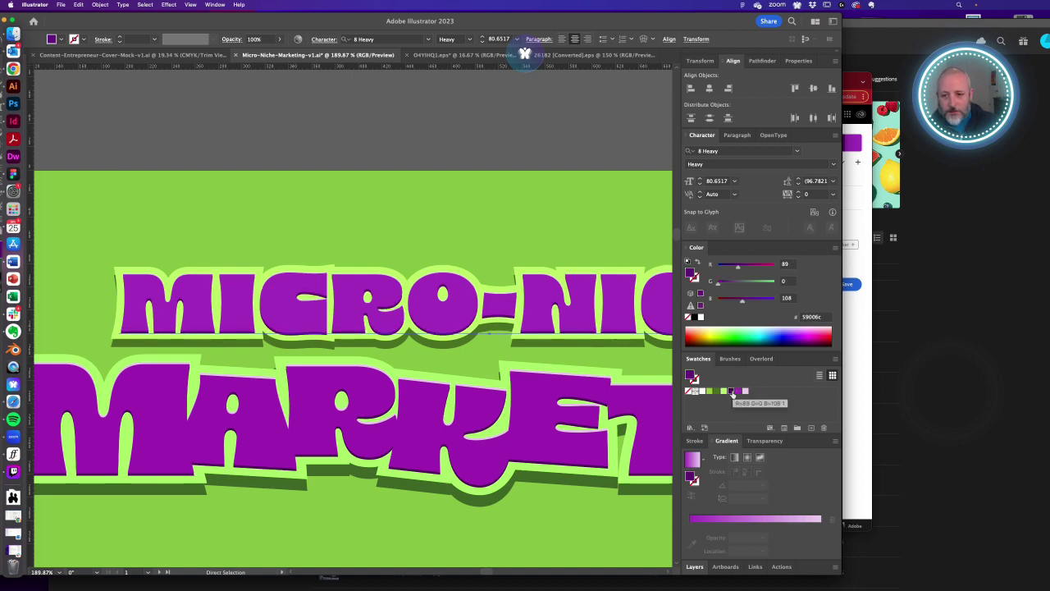
click(434, 185)
- Widen the application window around the artwork and save the document
key(z)
alt+click(374, 386)
alt+click(358, 371)
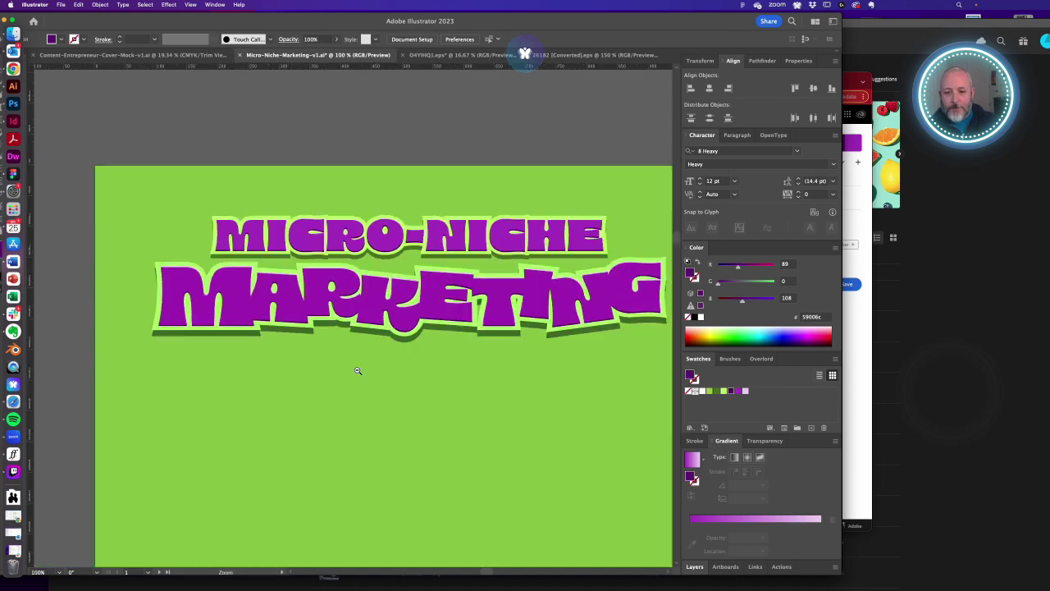
alt+click(394, 361)
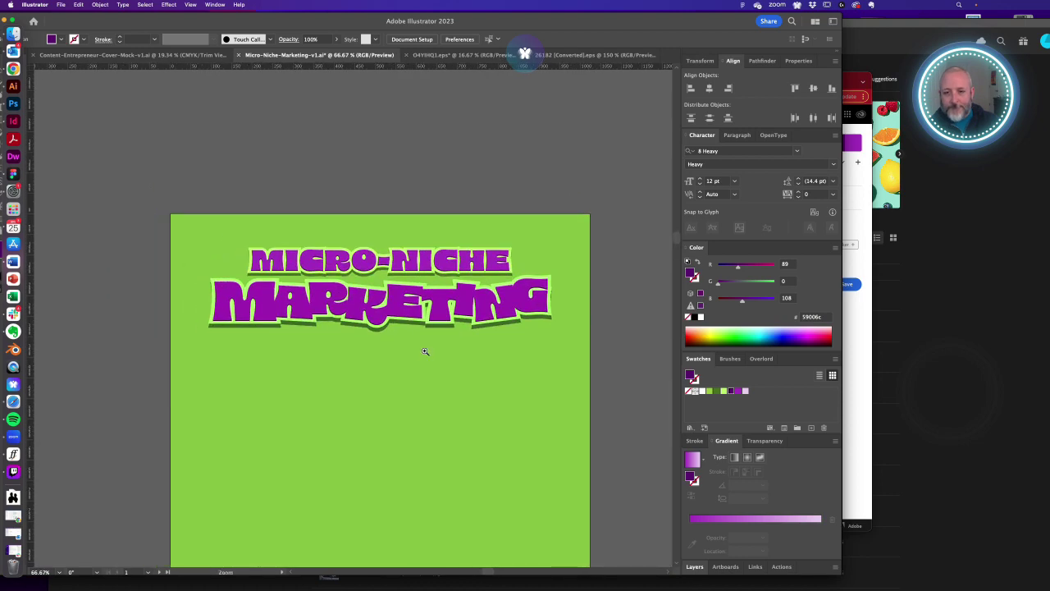
drag(347, 289, 384, 331)
key(a)
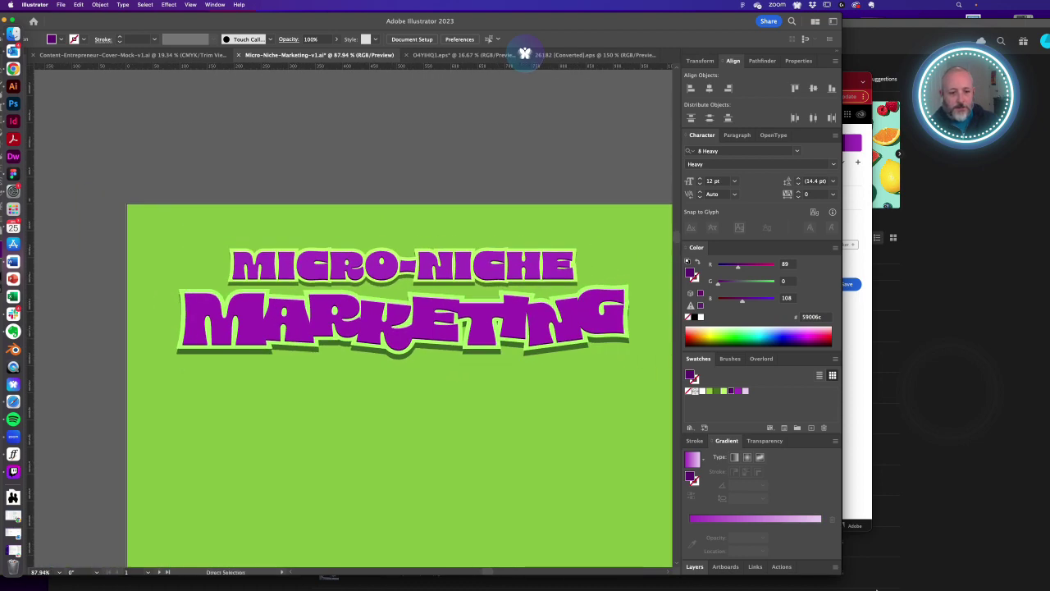
drag(840, 572, 981, 580)
key(h)
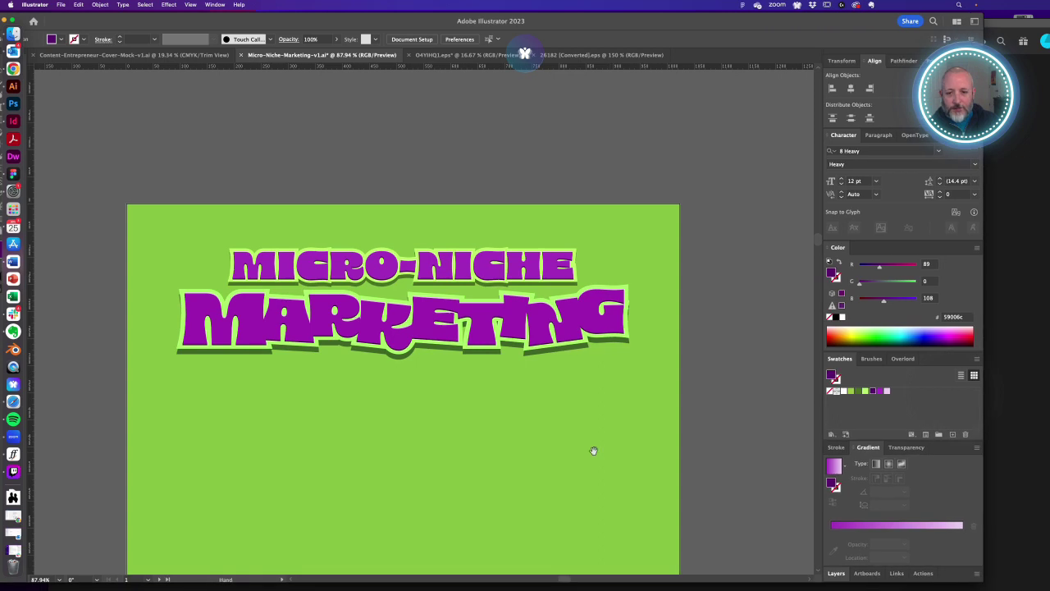
drag(535, 447, 574, 446)
key(v)
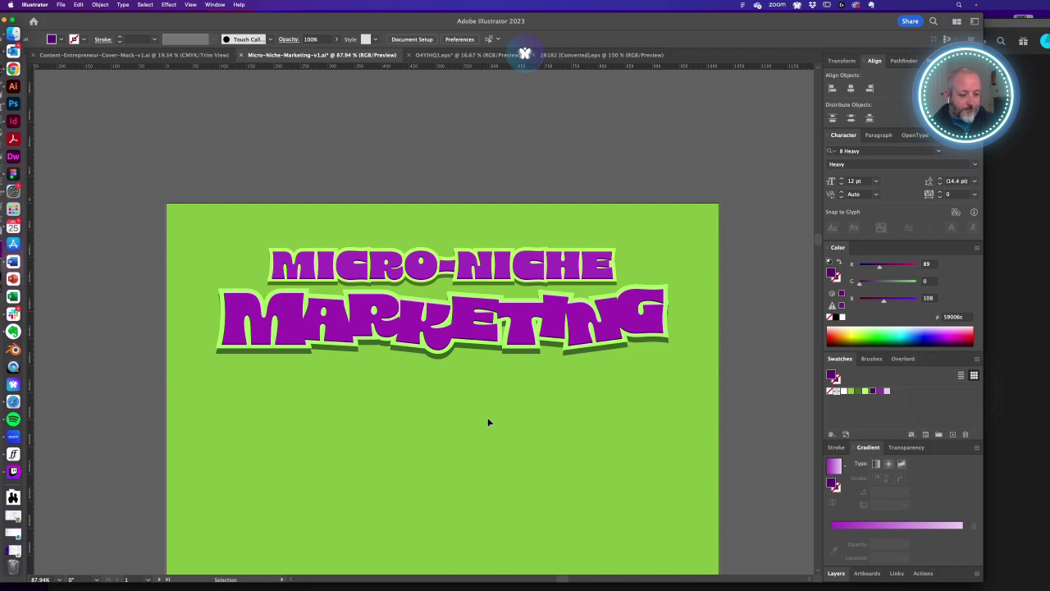
key(super+s)
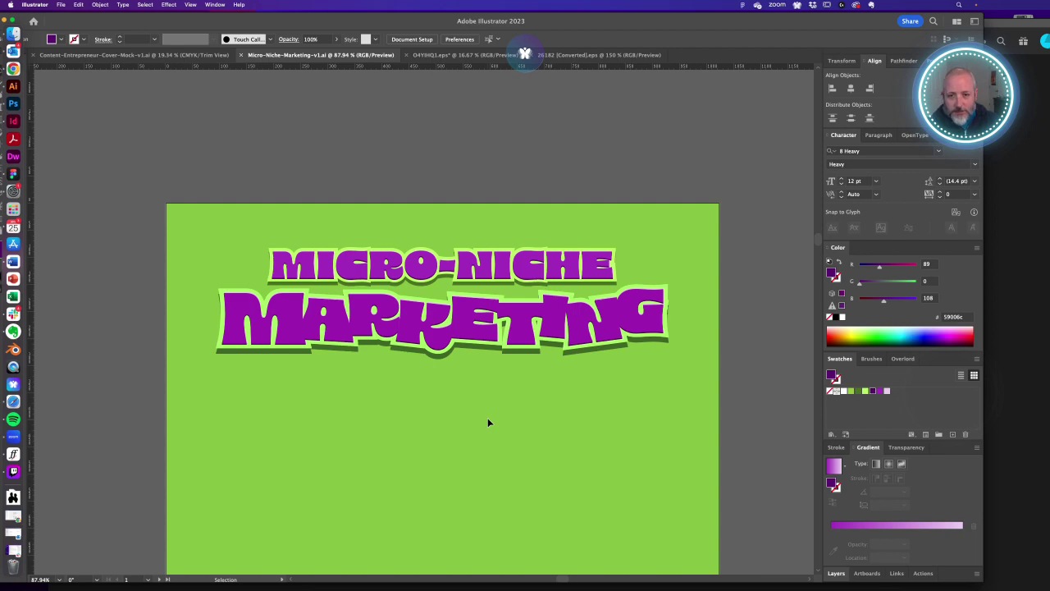
- Give the front MARKETING lettering a short vertical gradient along the letter tops and recolour its lilac end to mid purple (b559ca)
alt+super+click(401, 388)
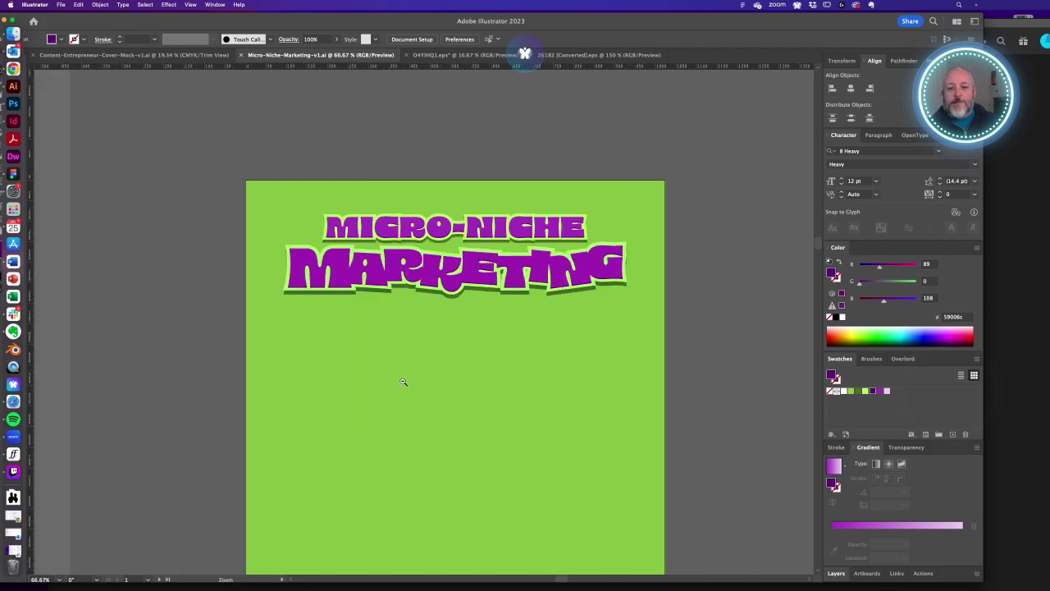
alt+super+click(405, 384)
drag(467, 337, 427, 382)
scroll(324, 246, up, 5)
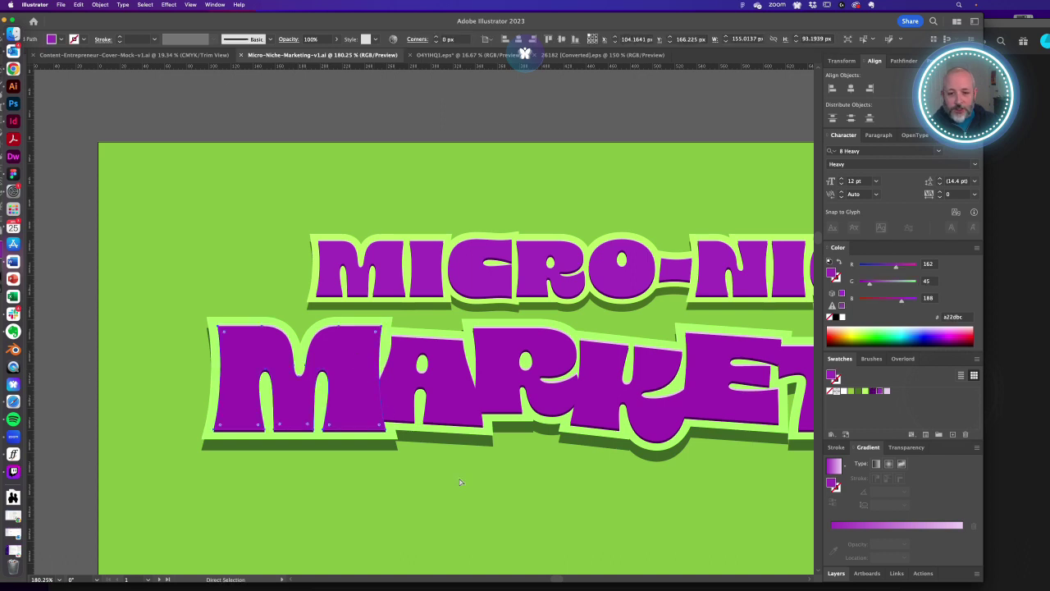
click(369, 382)
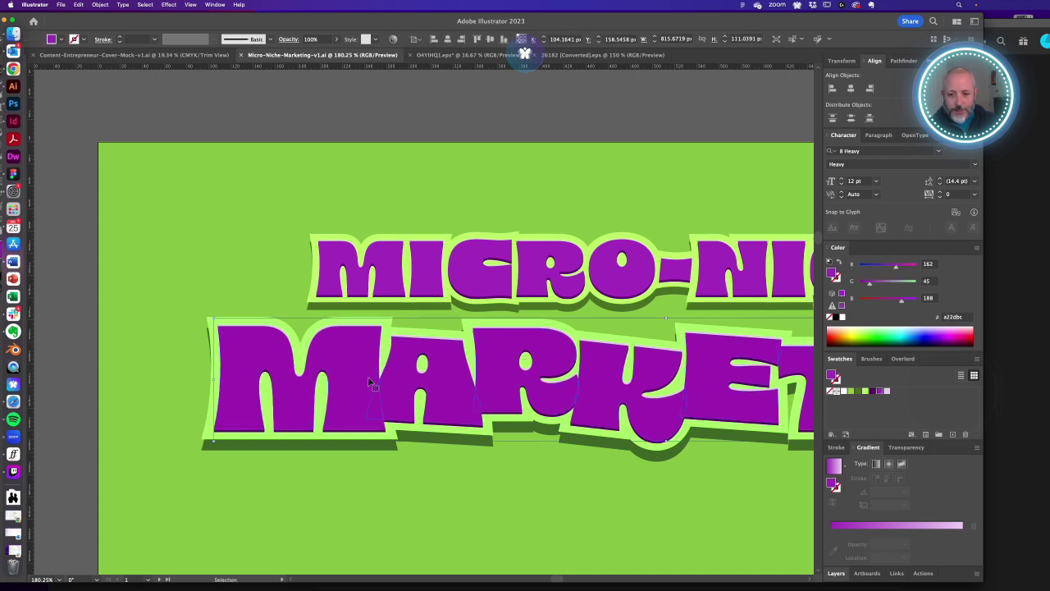
click(883, 529)
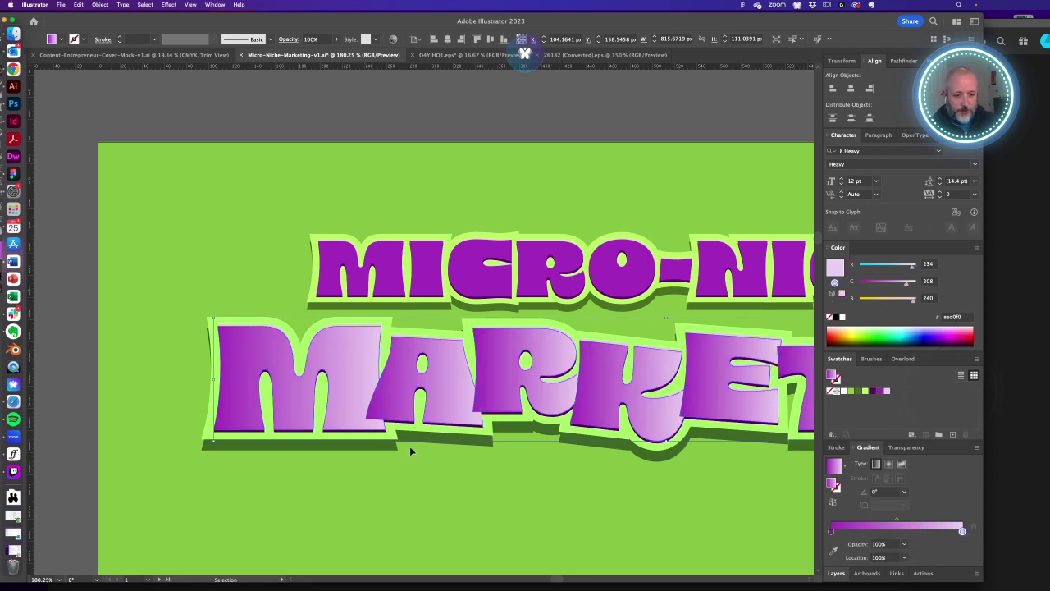
key(g)
drag(339, 352, 339, 321)
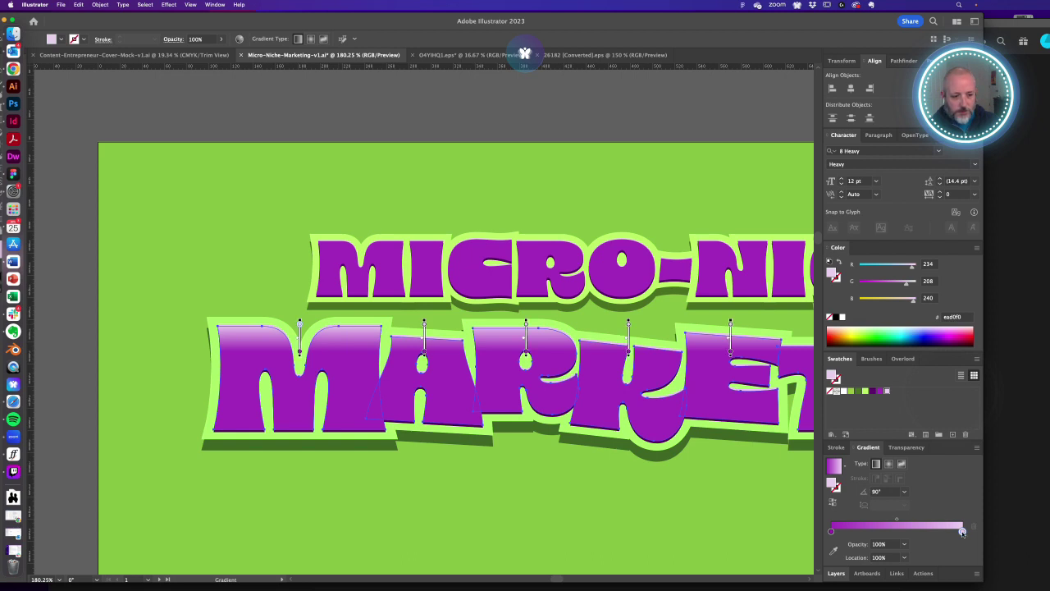
drag(915, 302, 905, 304)
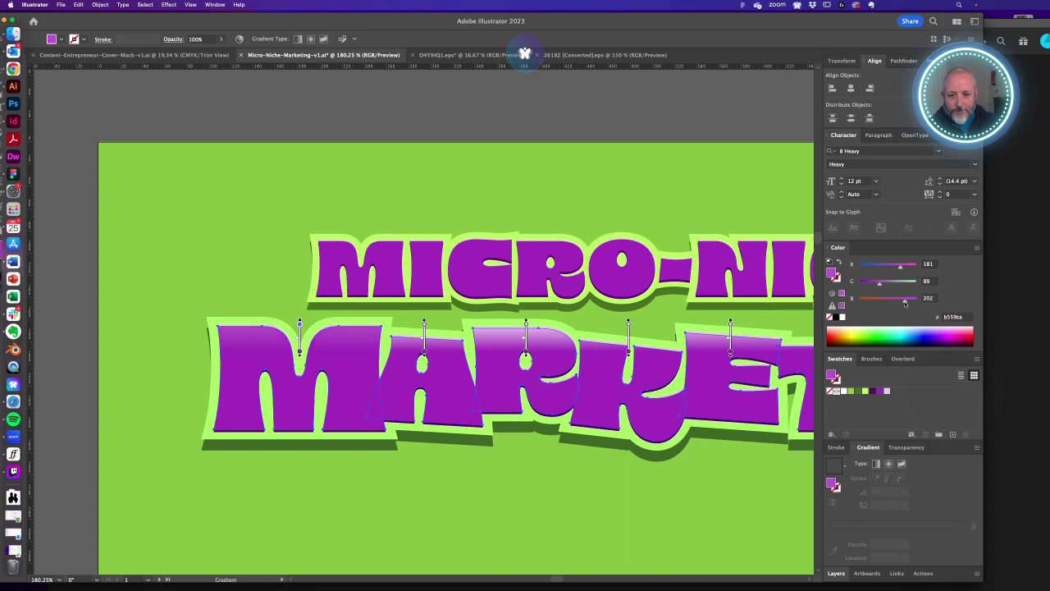
- Match the gradient on all MARKETING letters by sampling the recoloured purple gradient, and check the lettering up close
key(v)
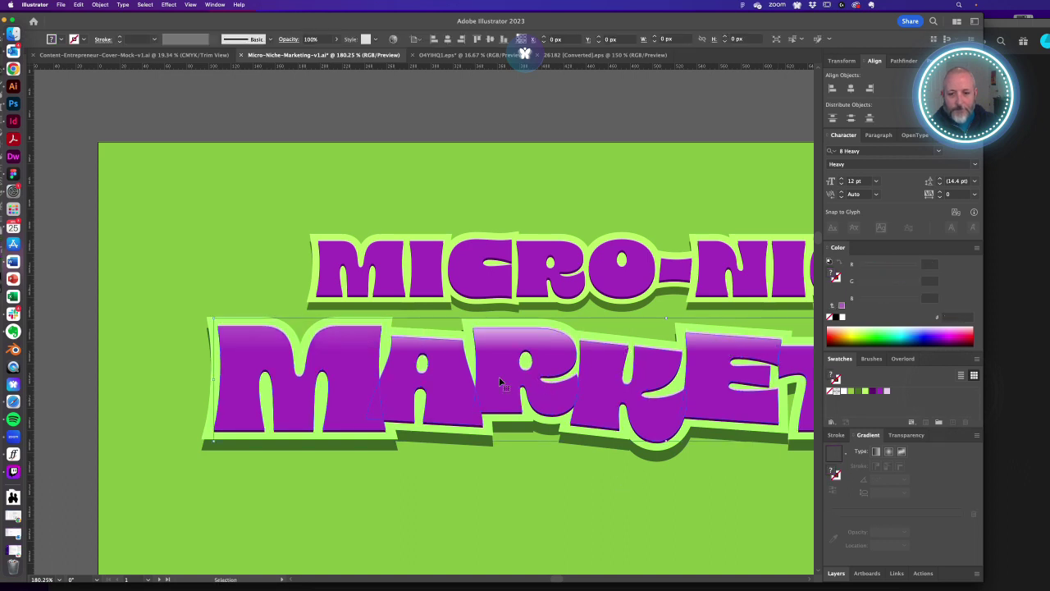
key(a)
click(387, 345)
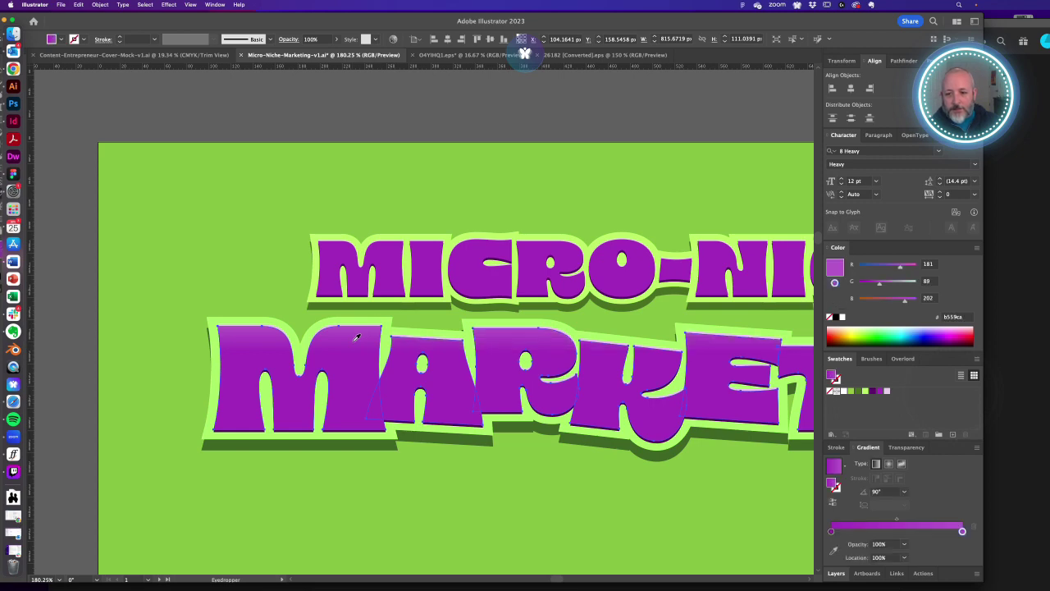
click(566, 472)
alt+super+click(528, 367)
alt+super+click(528, 368)
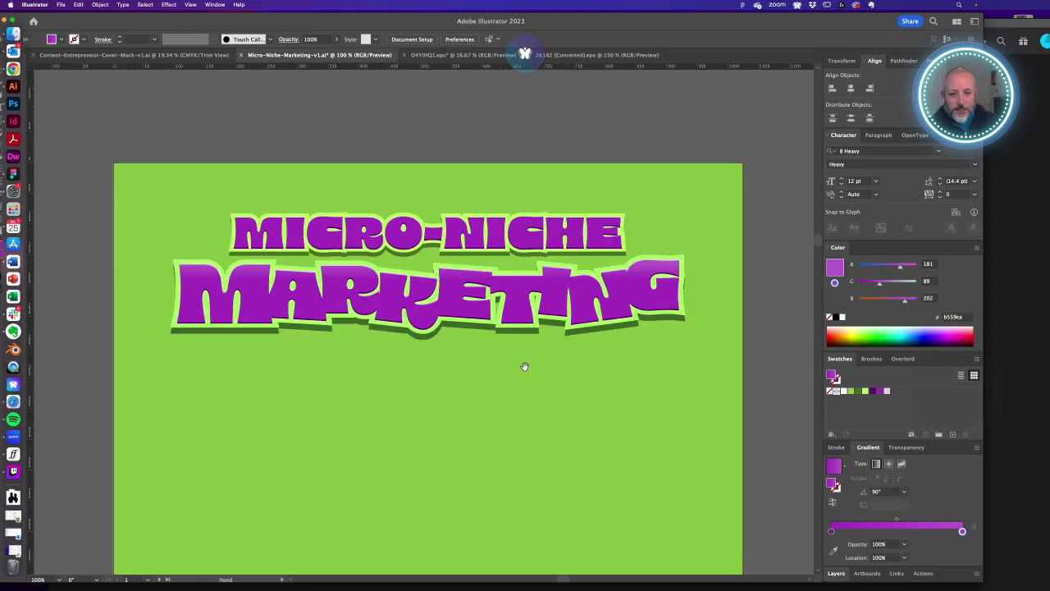
drag(485, 359, 512, 396)
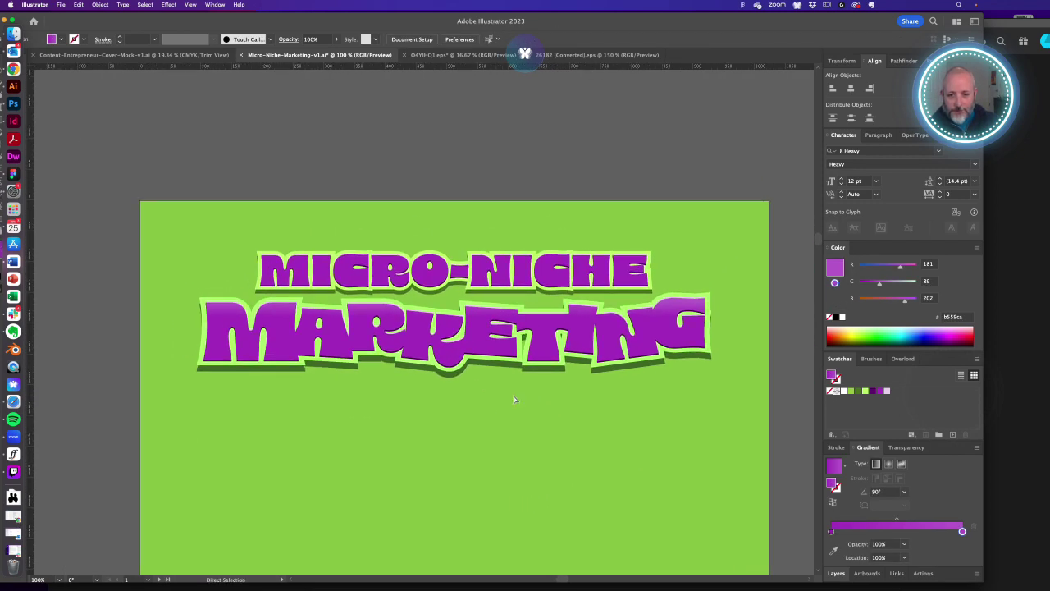
scroll(276, 321, up, 5)
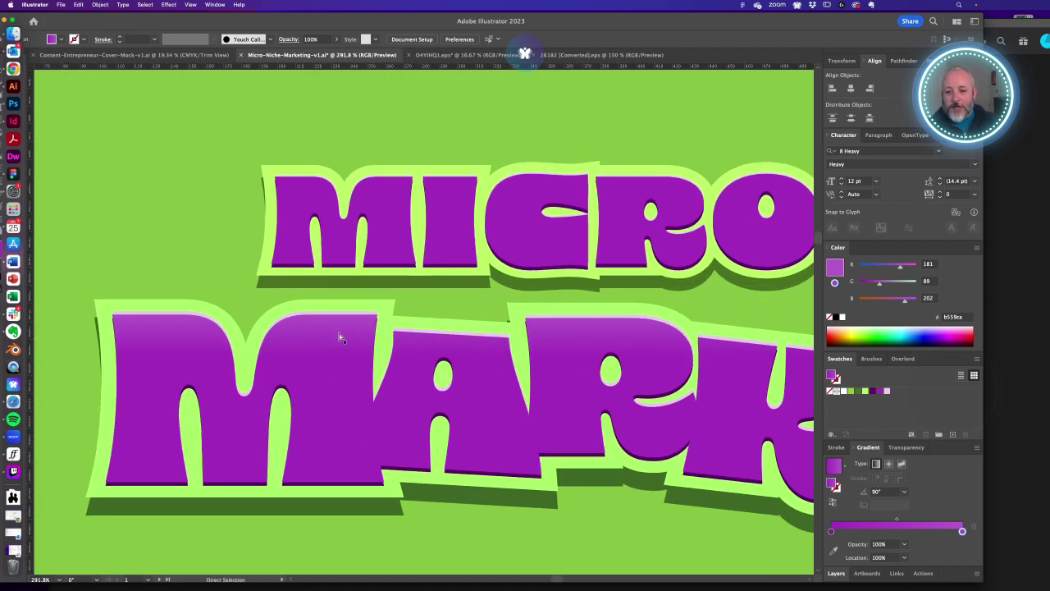
alt+super+click(468, 371)
alt+super+click(452, 370)
scroll(441, 364, down, 2)
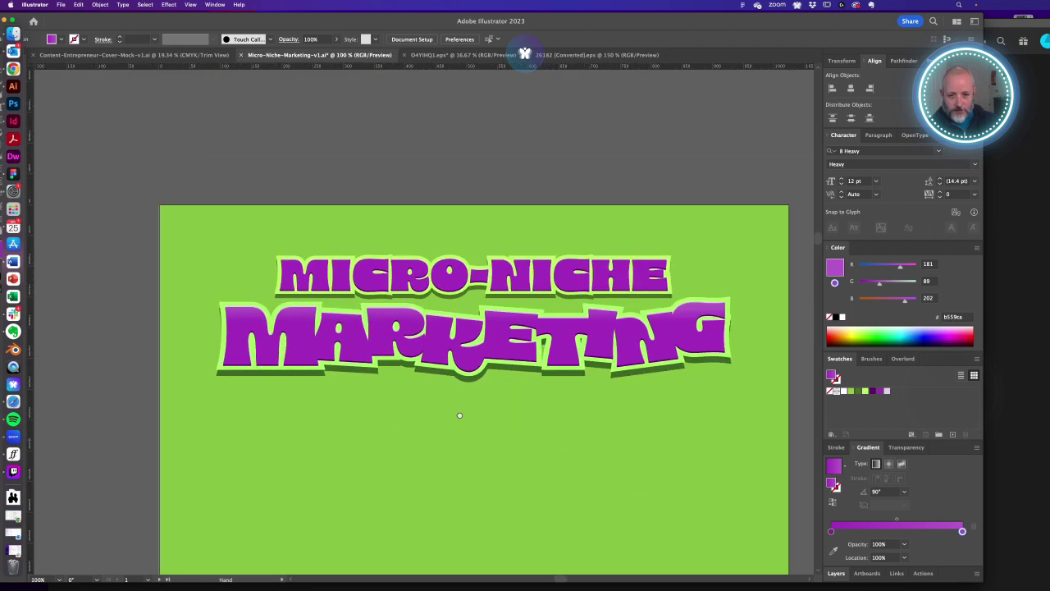
- Apply the purple gradient sampled from the MARKETING lettering to the front MICRO-NICHE lettering
key(a)
click(445, 286)
key(super+shift+a)
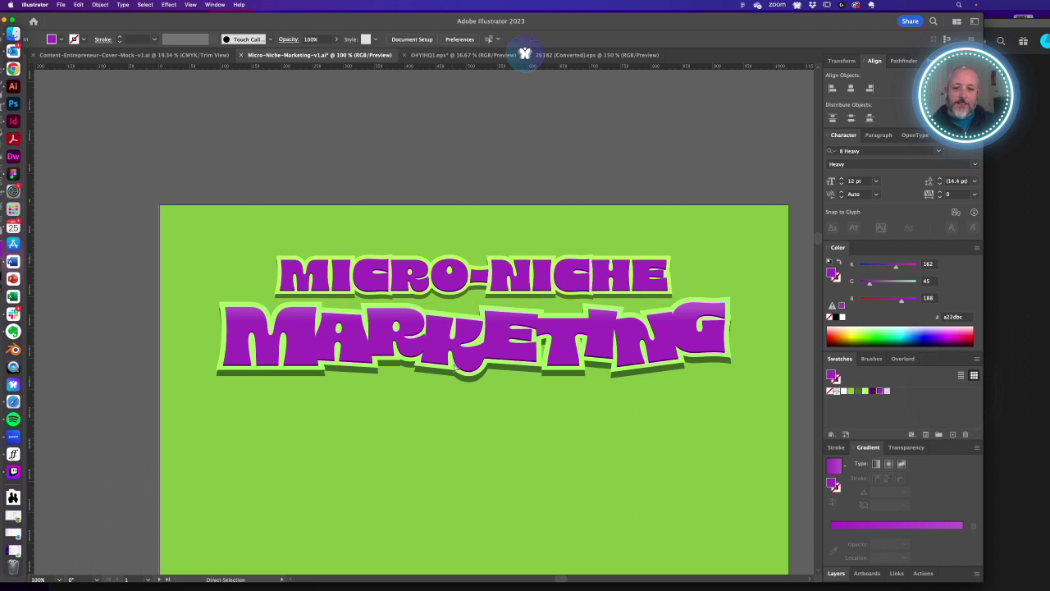
click(437, 280)
click(438, 280)
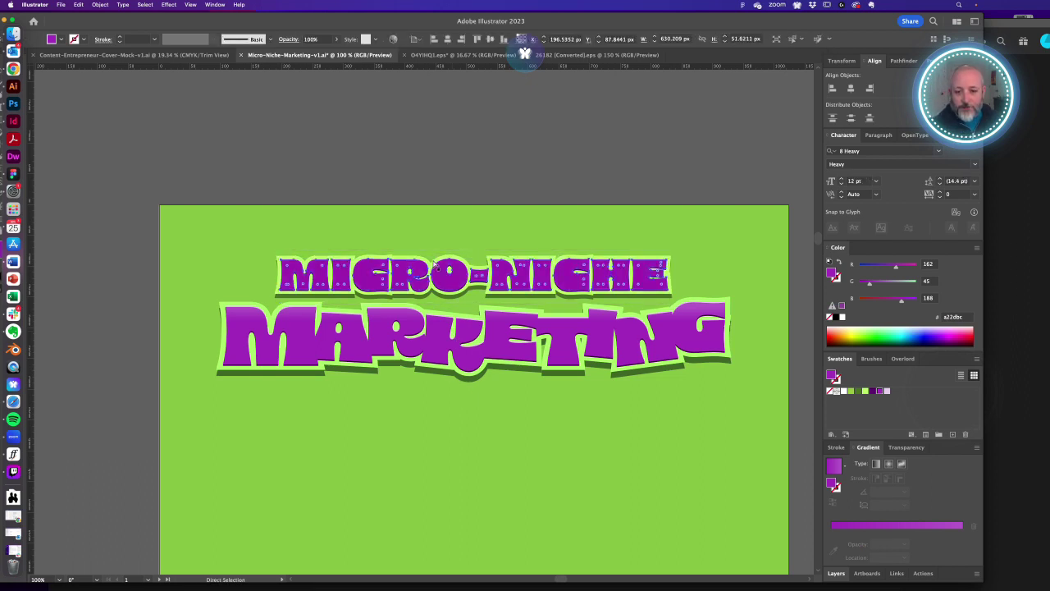
key(i)
click(565, 323)
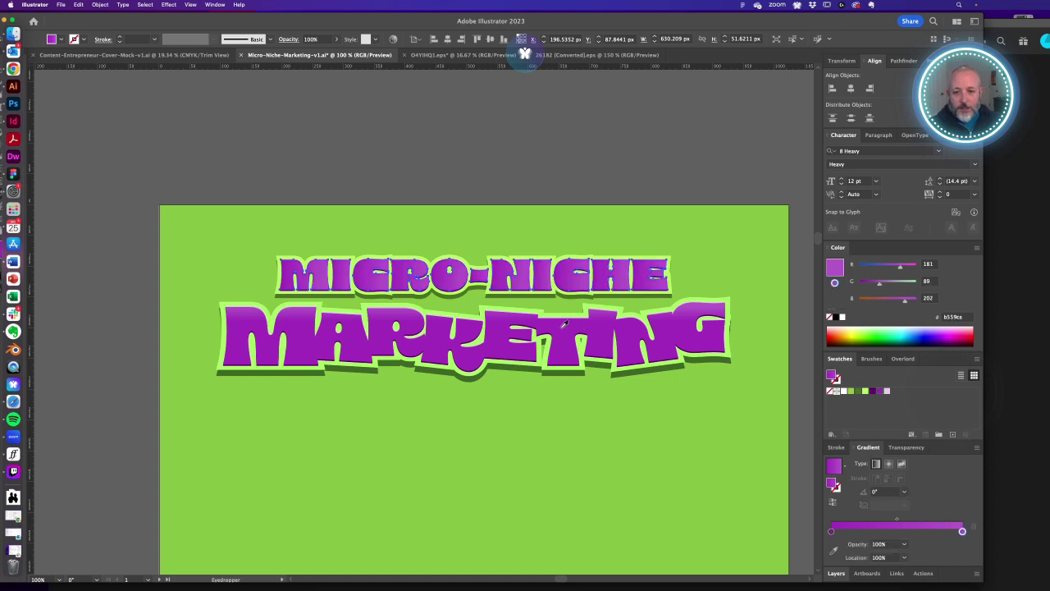
- Redraw the MICRO-NICHE gradient vertically across the letter height with the lighter purple end at the top, and deselect it
key(g)
drag(498, 288, 498, 257)
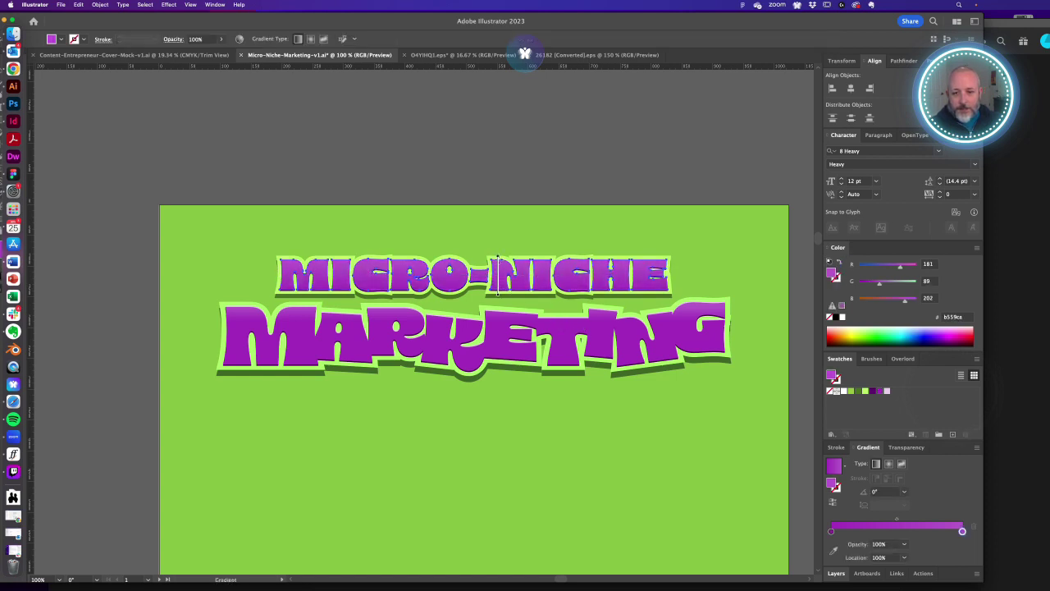
key(v)
click(483, 192)
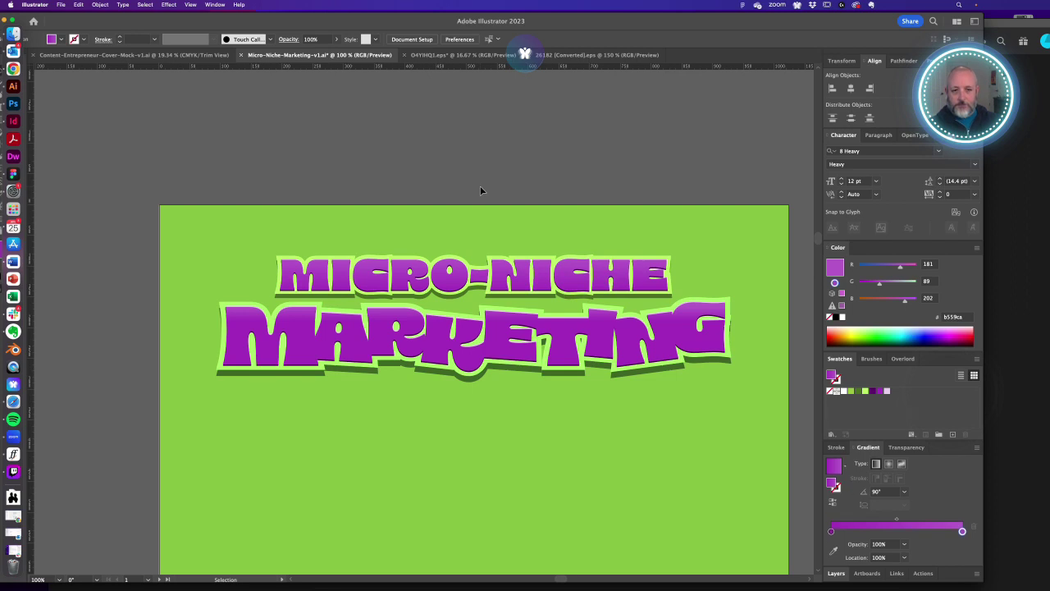
- Examine the artboard's upper-left corner up close and the title within the whole cover
key(z)
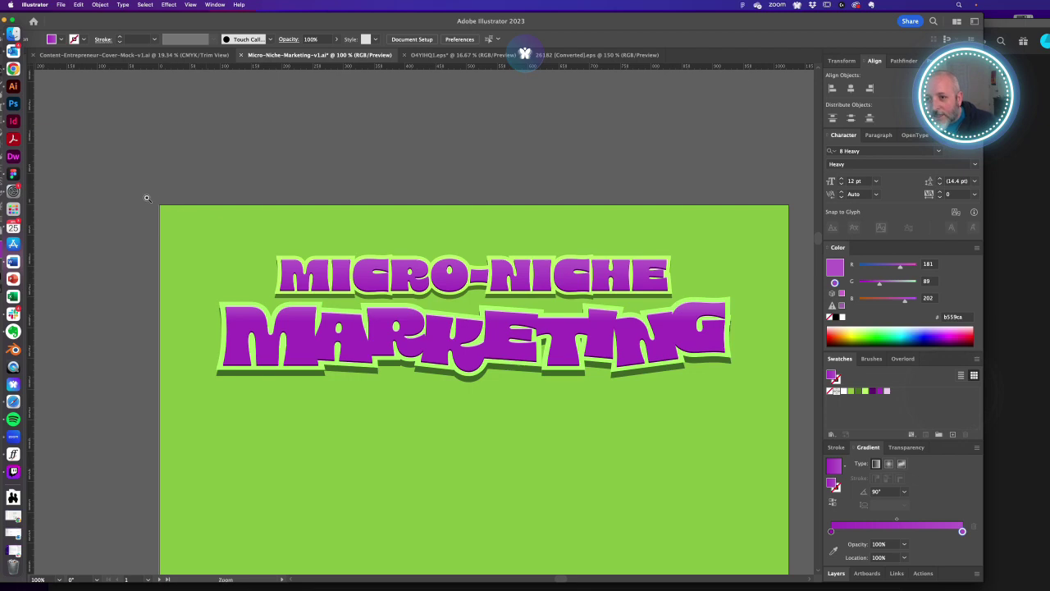
drag(148, 197, 340, 316)
key(v)
key(z)
alt+click(504, 352)
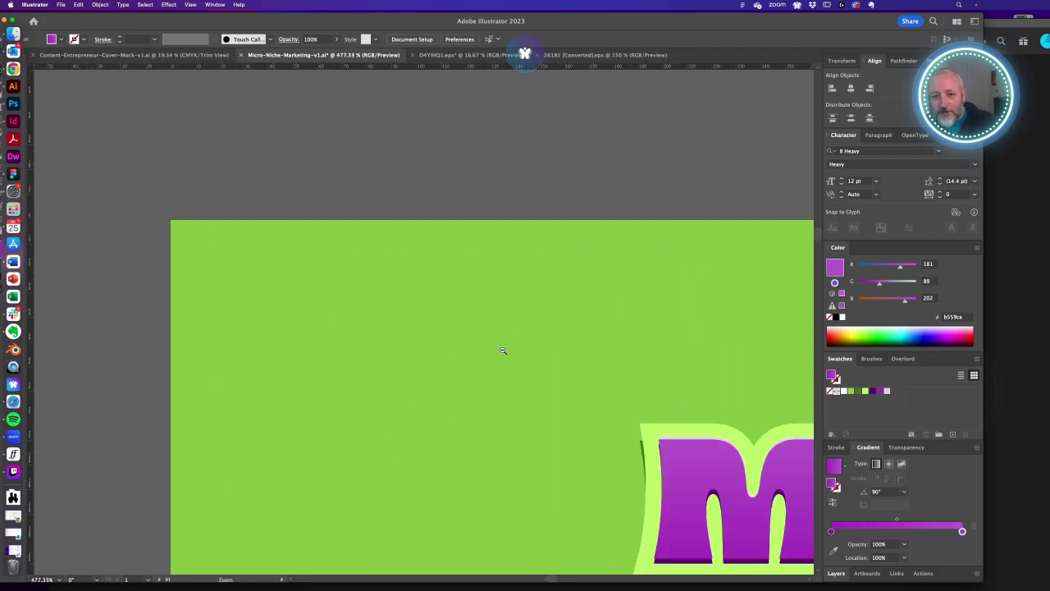
alt+click(503, 352)
alt+click(504, 352)
alt+click(503, 352)
alt+click(504, 352)
alt+click(473, 359)
alt+click(472, 359)
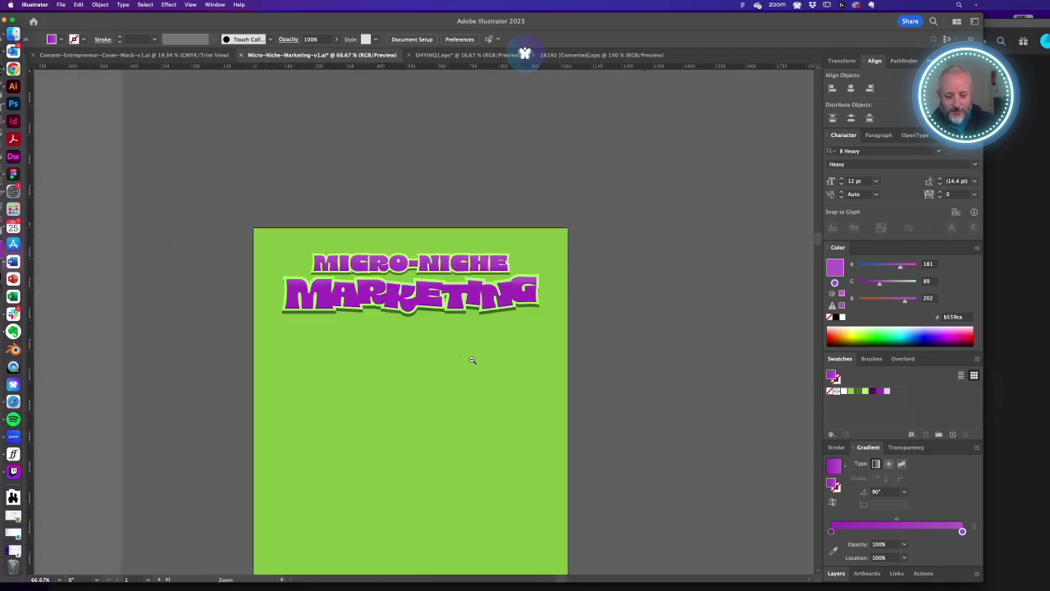
key(space)
drag(487, 356, 511, 337)
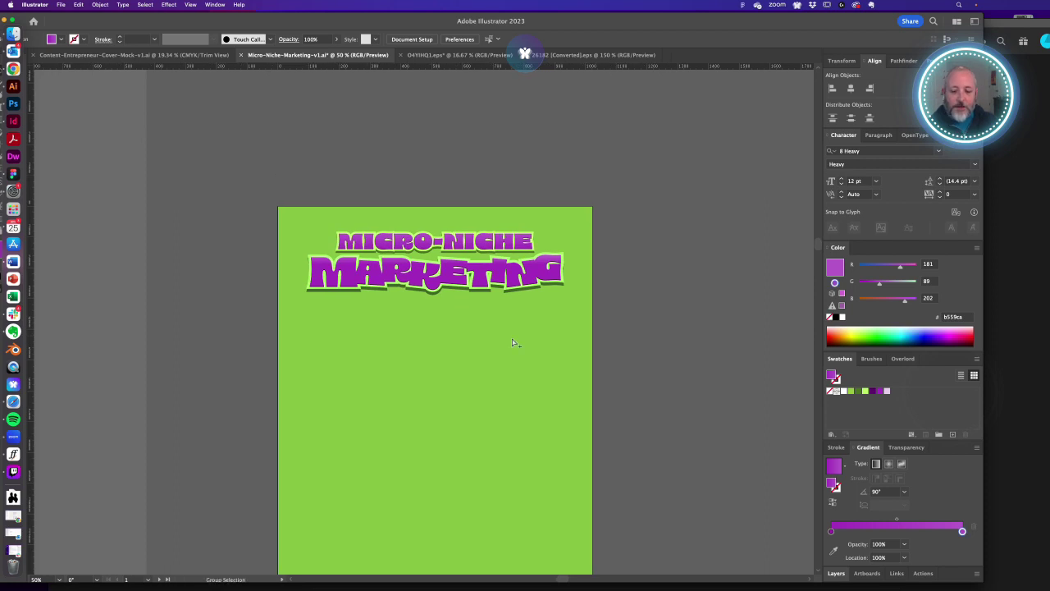
- Unlock the Background layer and select its green rectangle
click(841, 574)
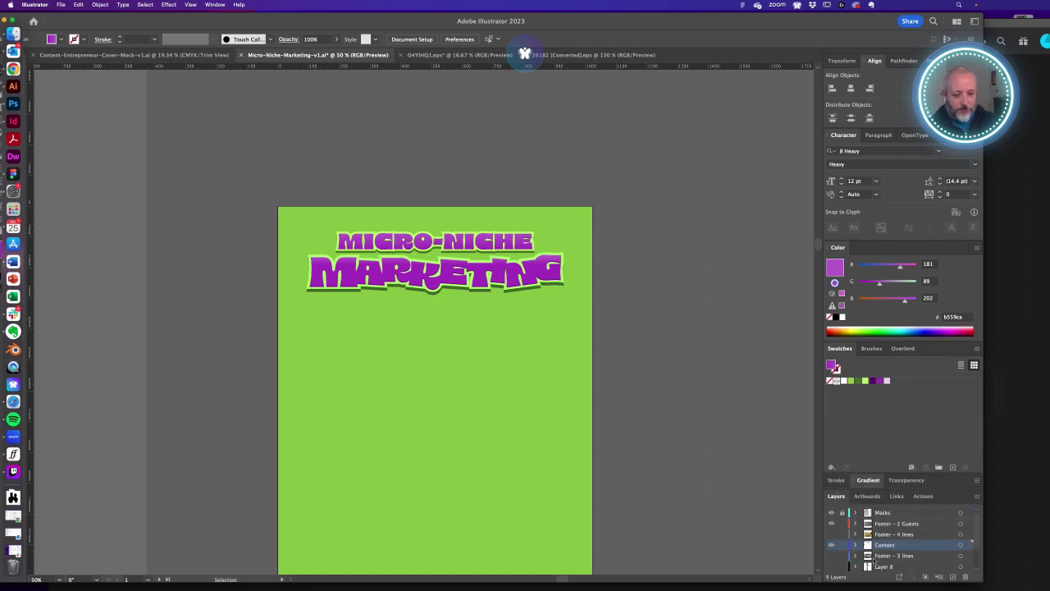
scroll(839, 562, down, 3)
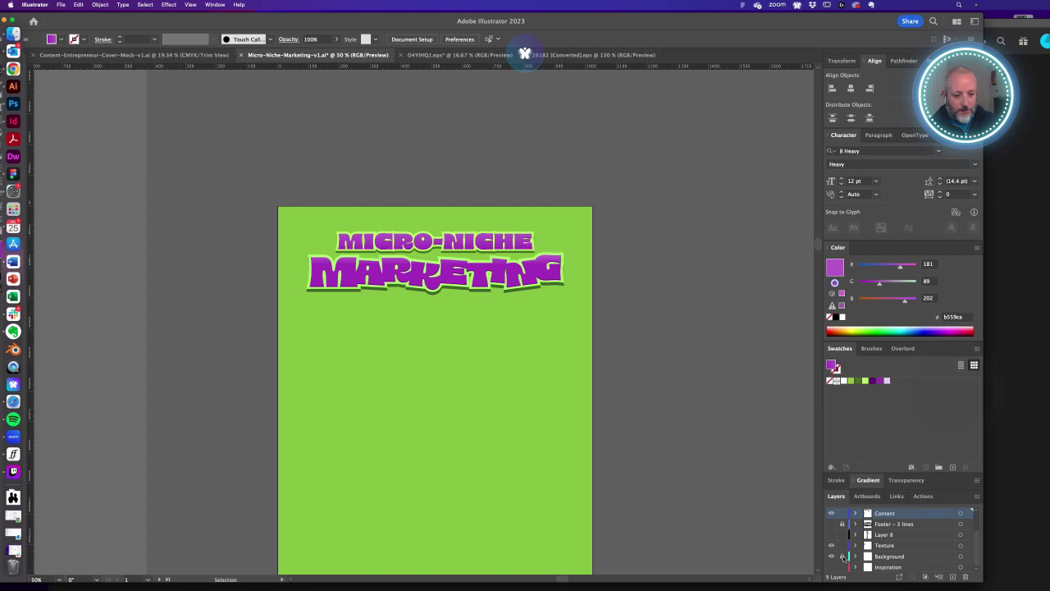
click(842, 557)
click(575, 398)
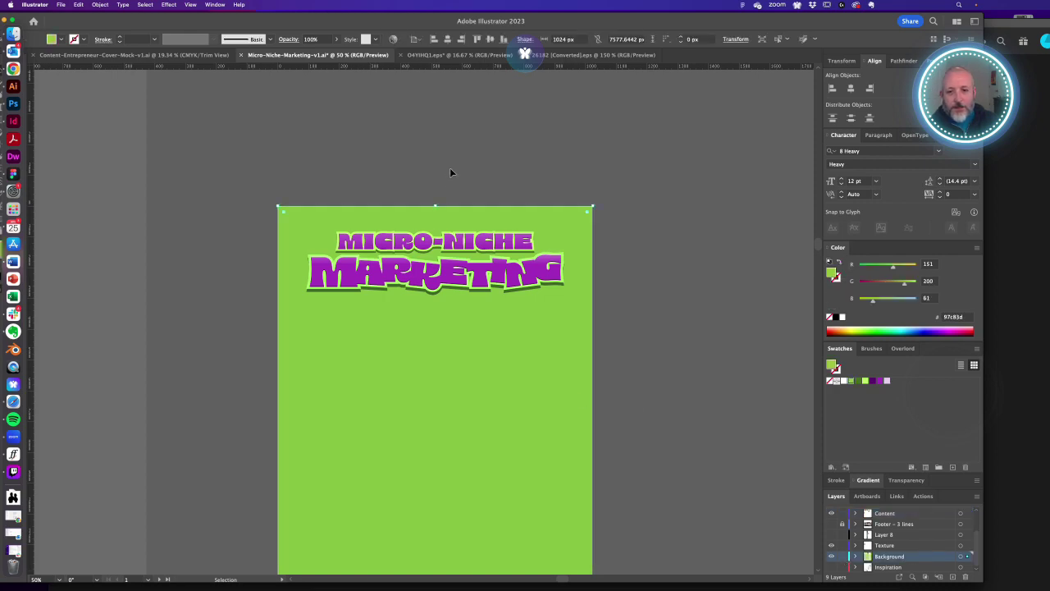
- Shrink the green background rectangle to about 984 by 7533 px, leaving a narrow white margin along the artboard's top and side edges
drag(435, 206, 436, 215)
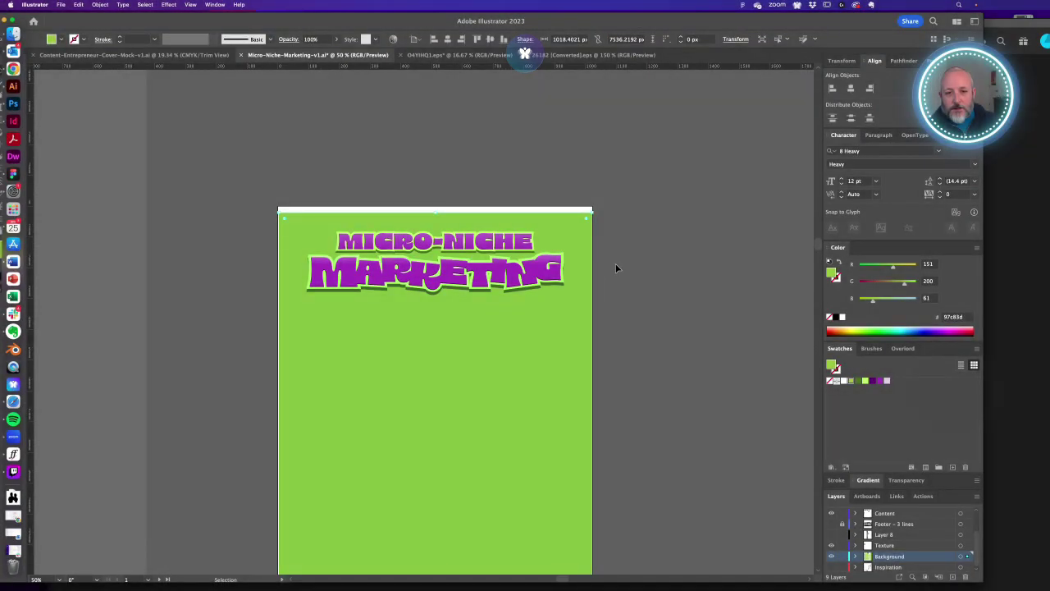
scroll(625, 379, down, 5)
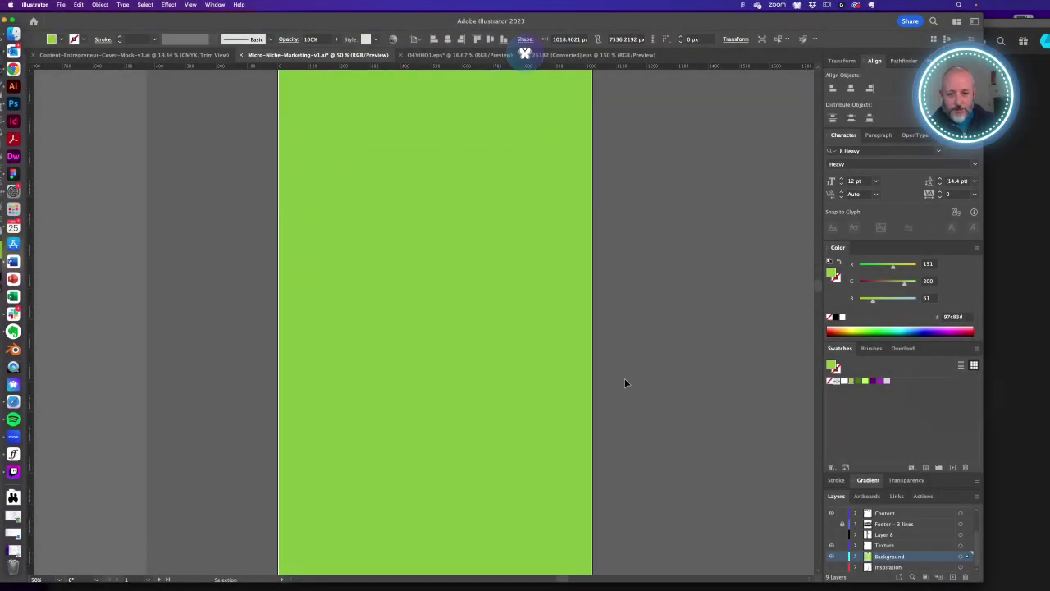
scroll(625, 383, down, 5)
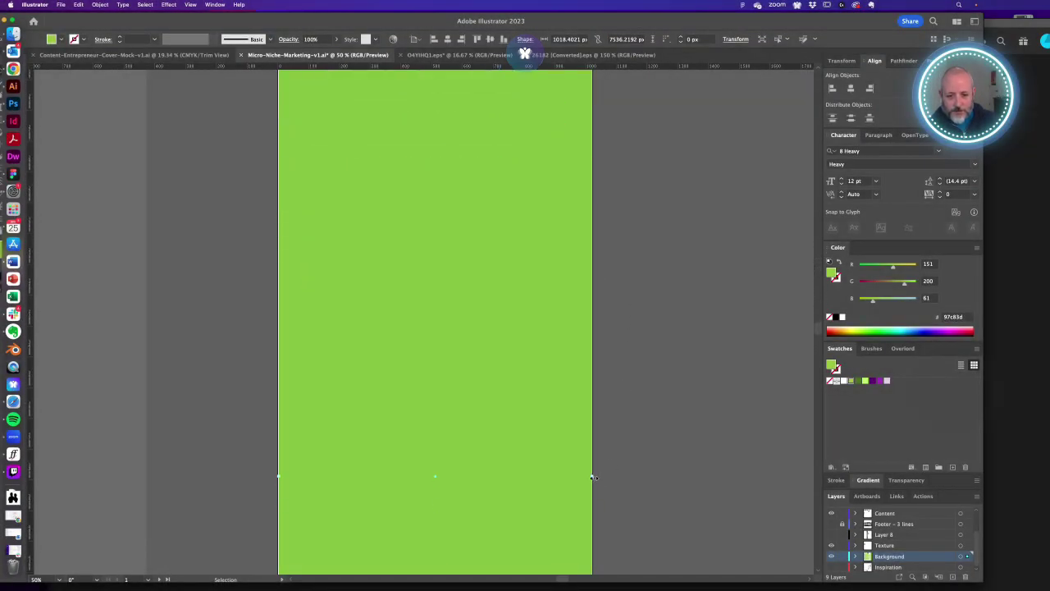
drag(593, 477, 589, 478)
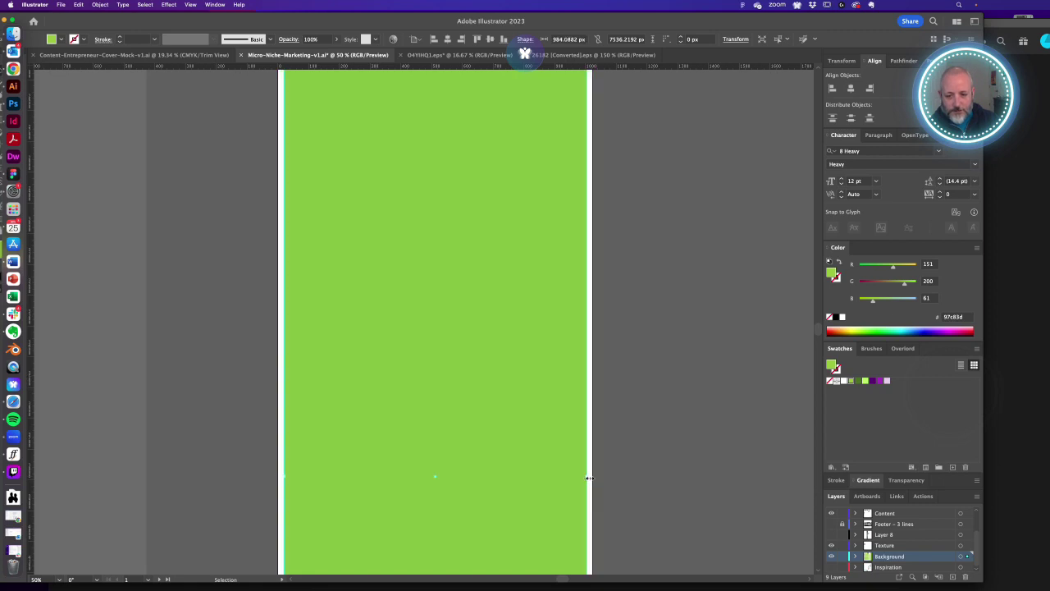
mouse_move(503, 266)
mouse_down()
mouse_move(504, 363)
mouse_move(526, 468)
mouse_up()
drag(577, 246, 561, 375)
scroll(560, 375, up, 10)
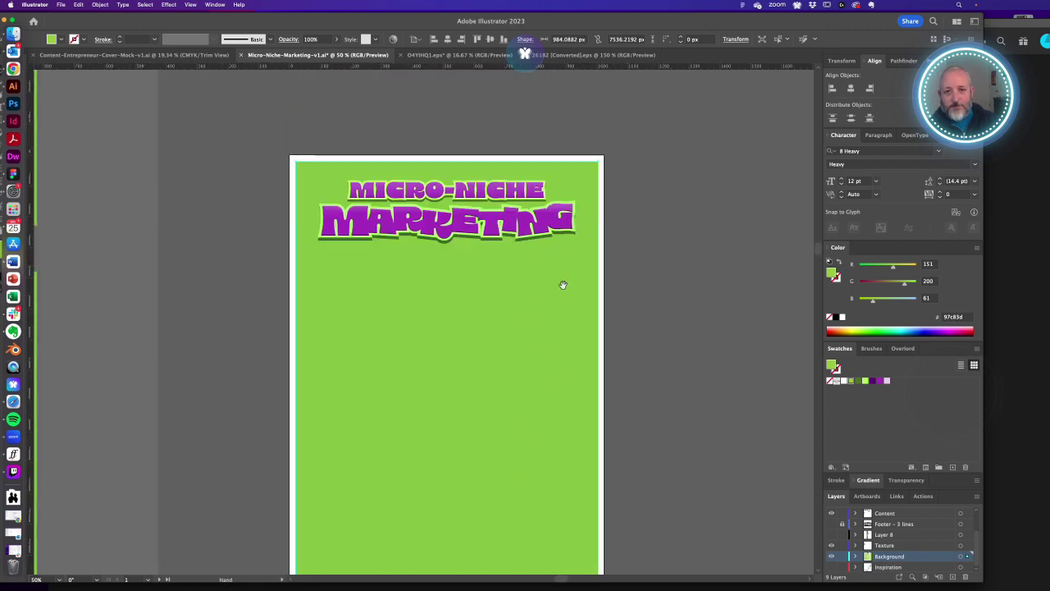
drag(447, 160, 447, 163)
scroll(358, 164, up, 5)
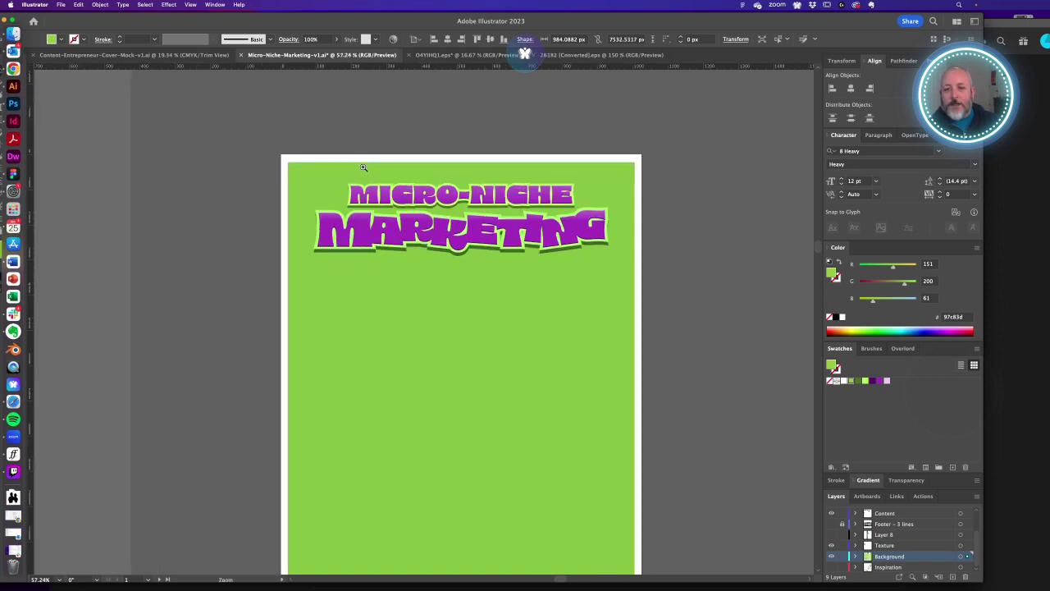
- Add an Outer Glow to the green rectangle in its own fill colour 97c83d, with Screen mode, 75% opacity and 5 px blur
click(953, 316)
key(ctrl+c)
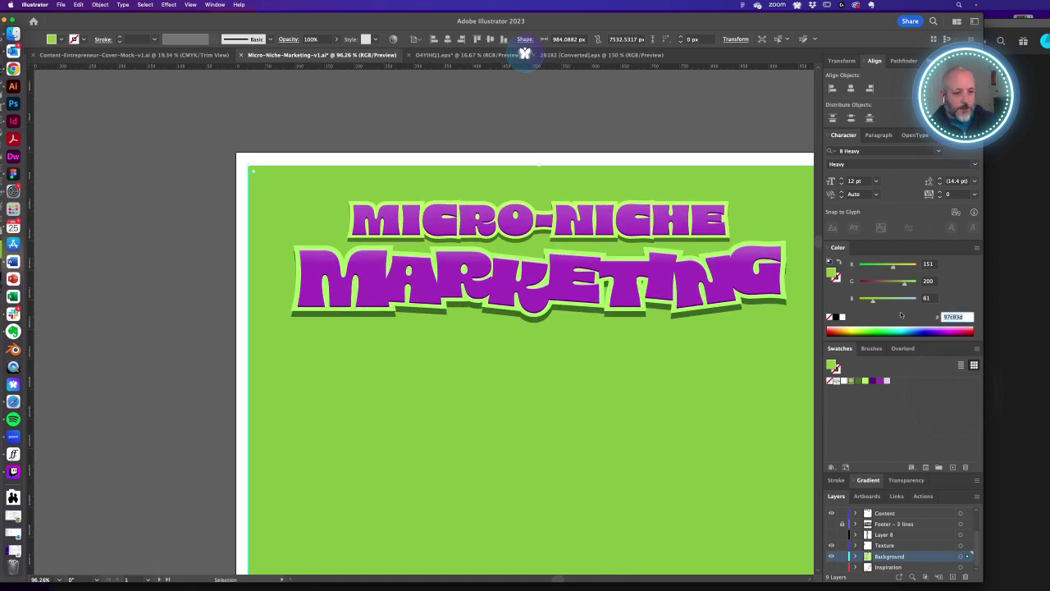
click(168, 4)
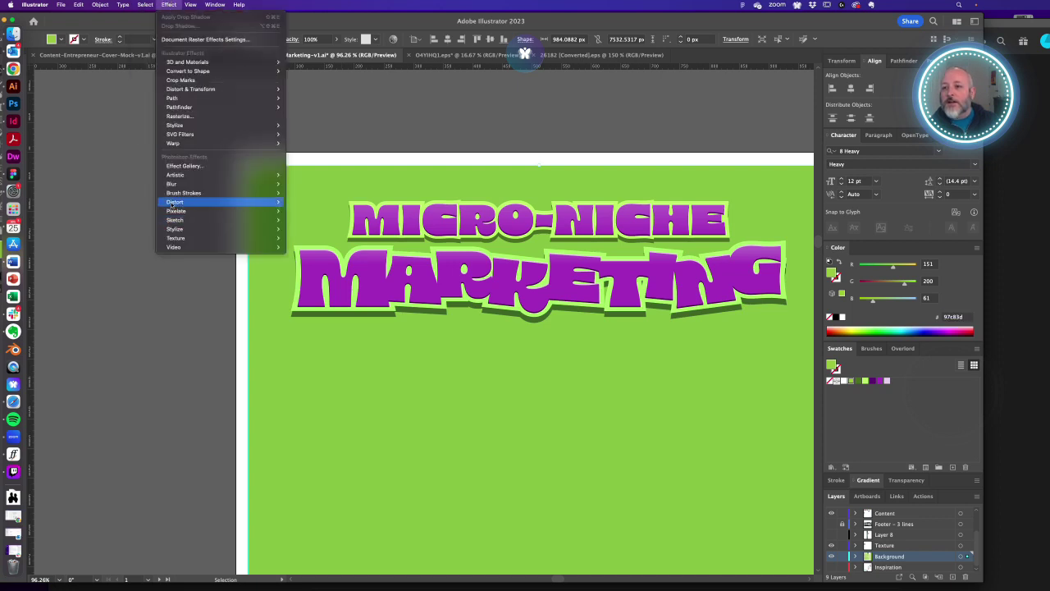
mouse_move(246, 125)
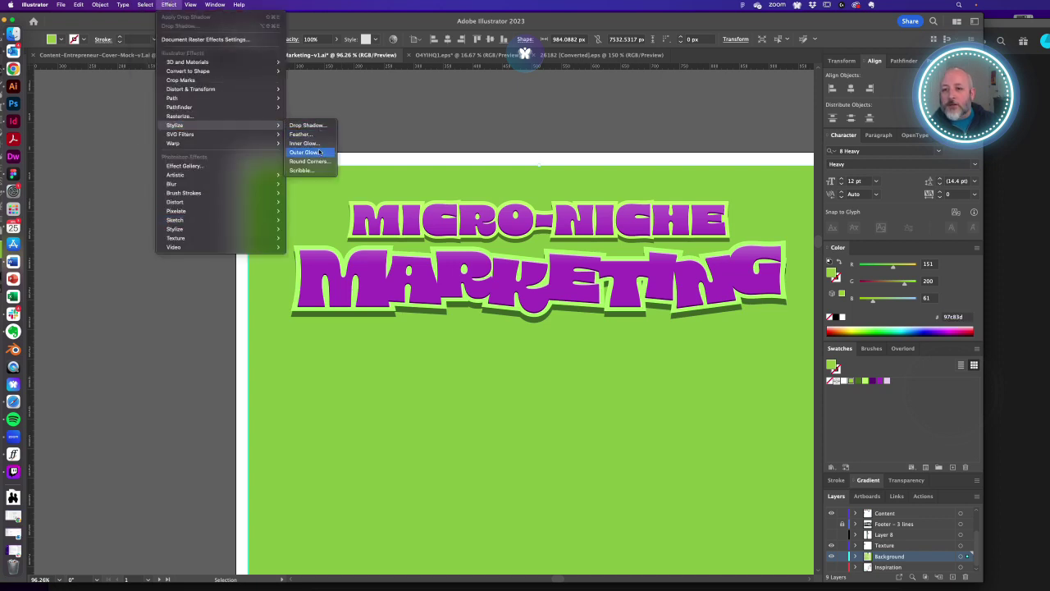
click(318, 152)
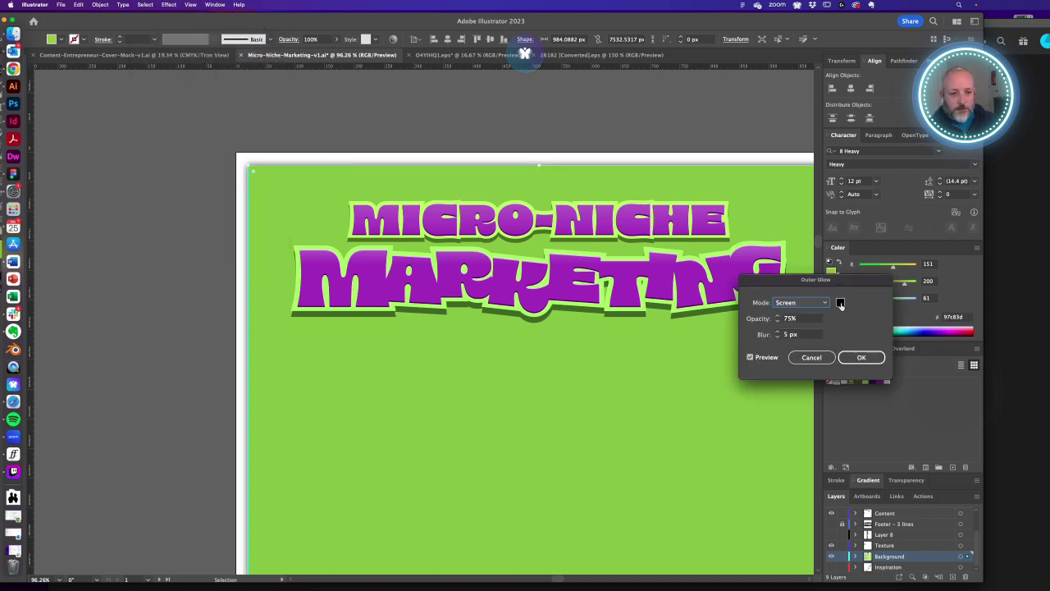
click(840, 303)
key(ctrl+v)
key(Tab)
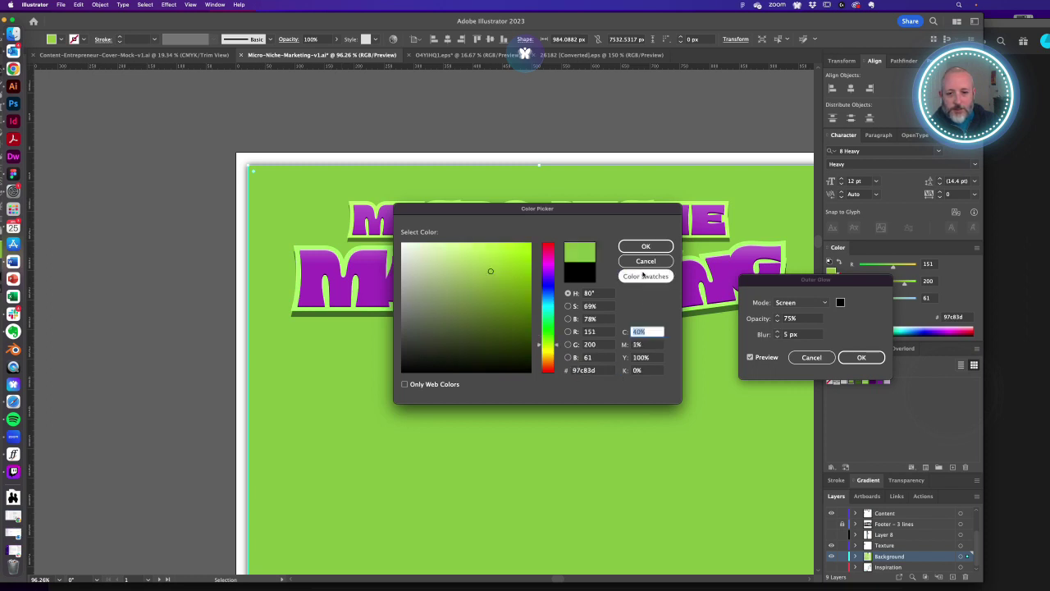
click(655, 247)
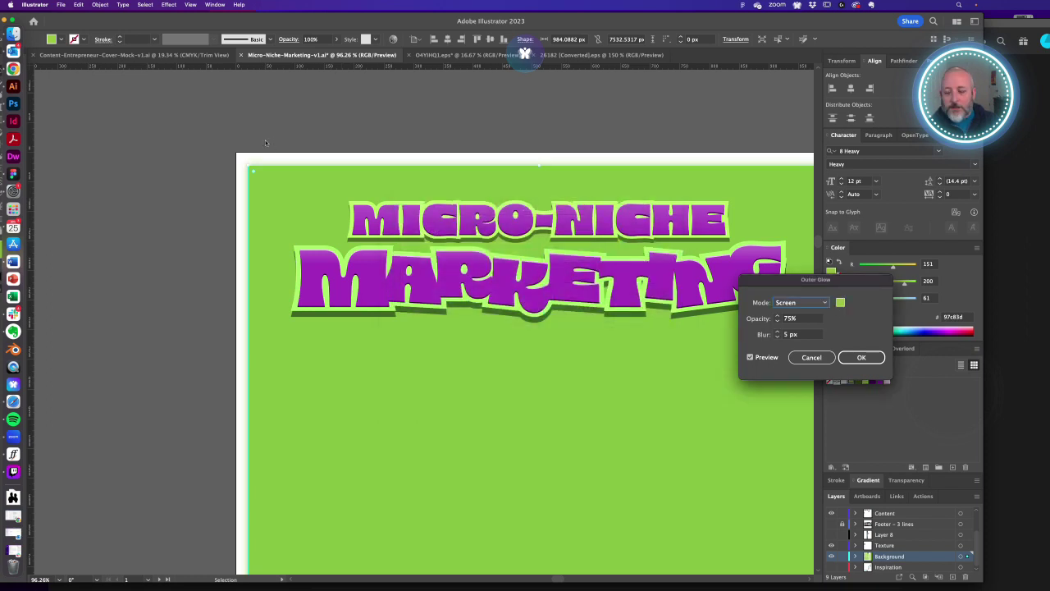
key(Return)
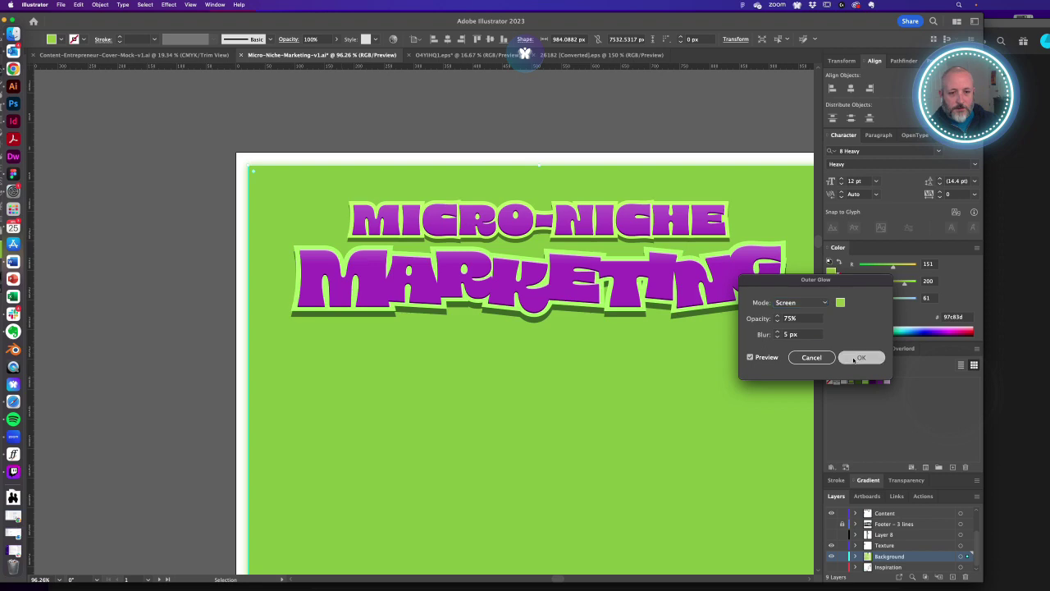
- Change the Outer Glow colour on the green background rectangle to b8dd66
key(super+shift+a)
key(z)
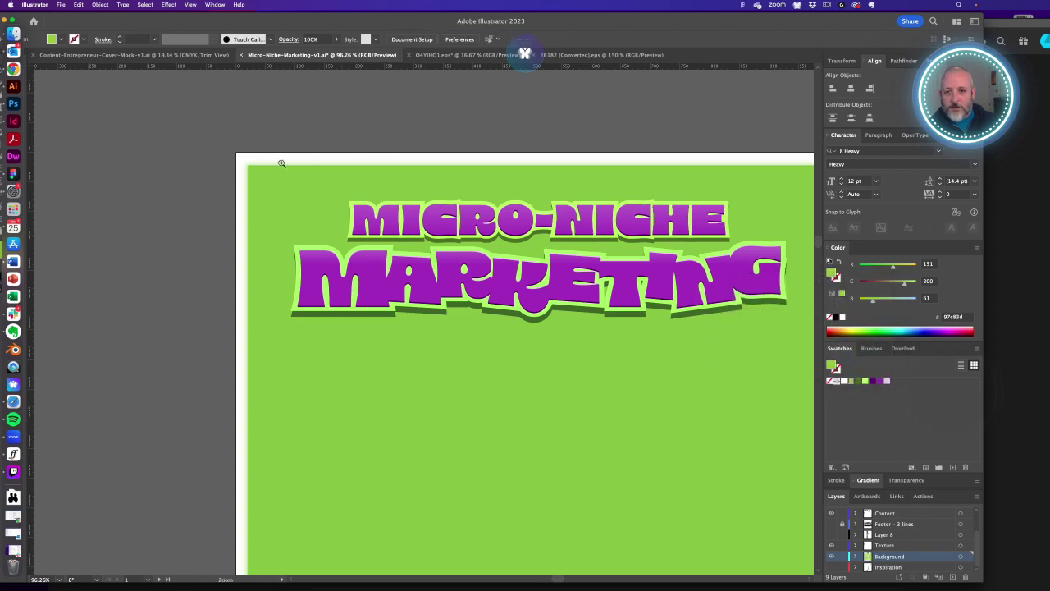
drag(239, 161, 313, 217)
key(a)
click(323, 204)
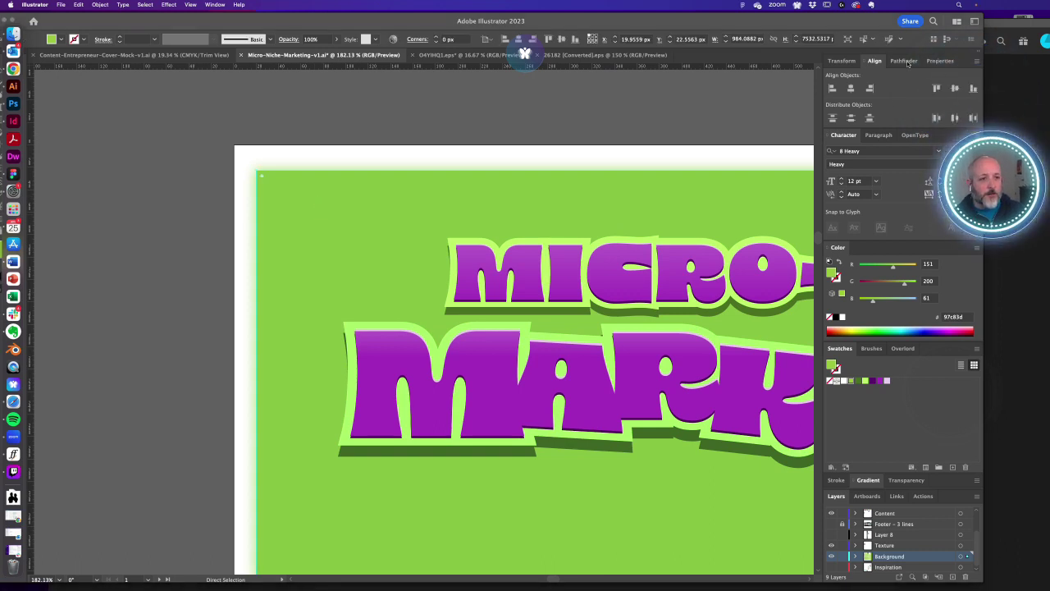
click(941, 61)
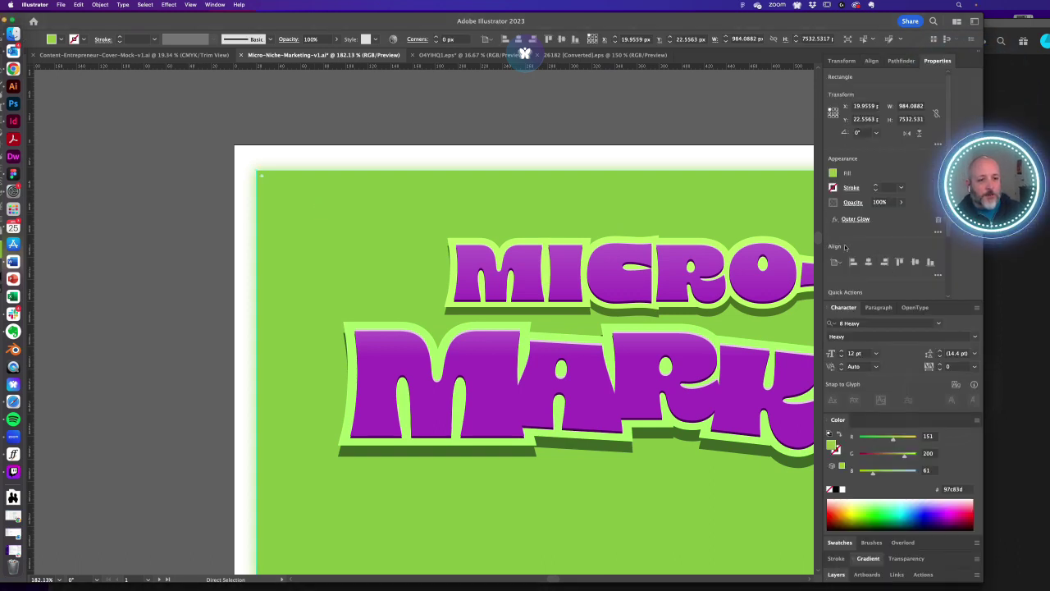
click(855, 219)
click(839, 304)
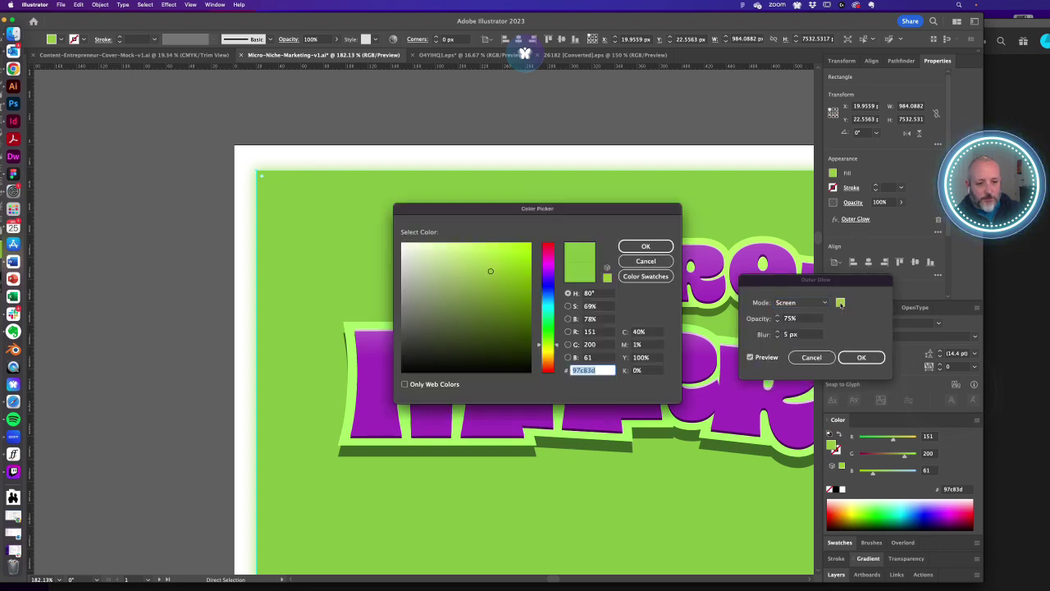
click(473, 259)
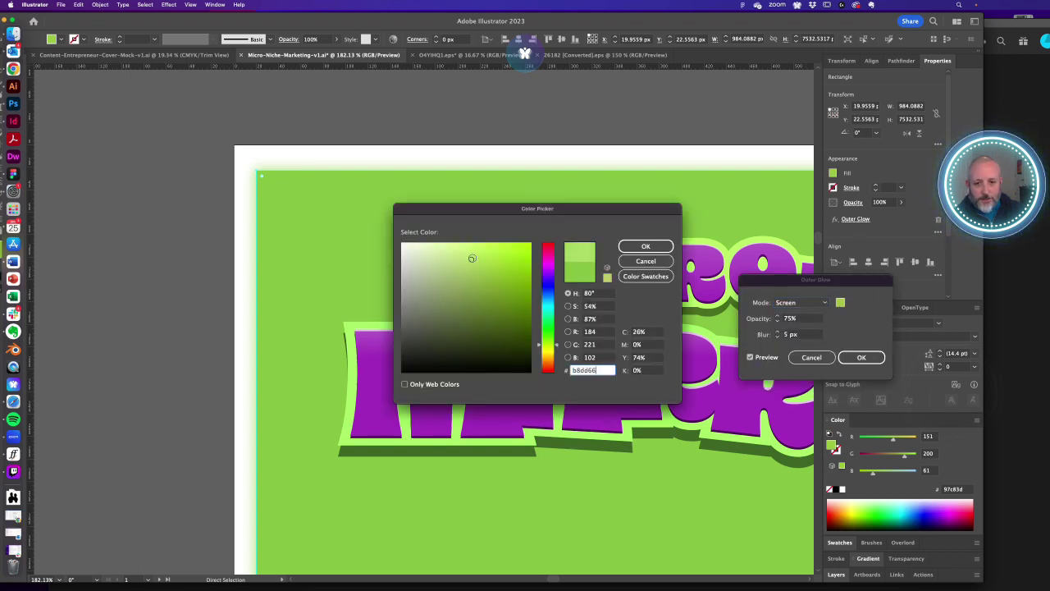
click(645, 246)
click(867, 357)
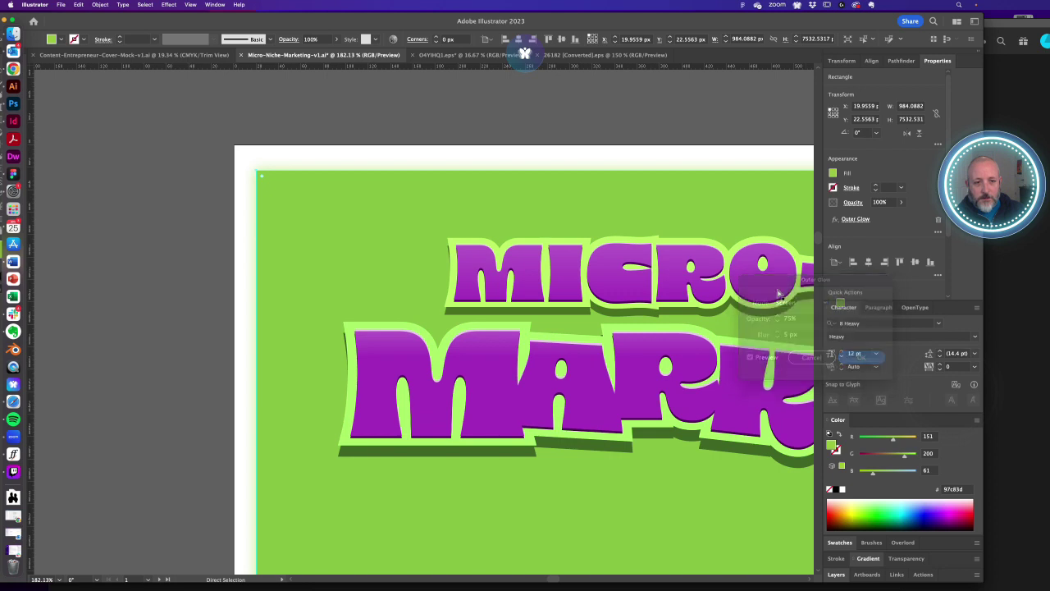
- Deselect the green rectangle and lock the Background layer
click(518, 122)
key(z)
drag(413, 315, 403, 316)
alt+click(403, 316)
alt+click(403, 316)
alt+click(403, 317)
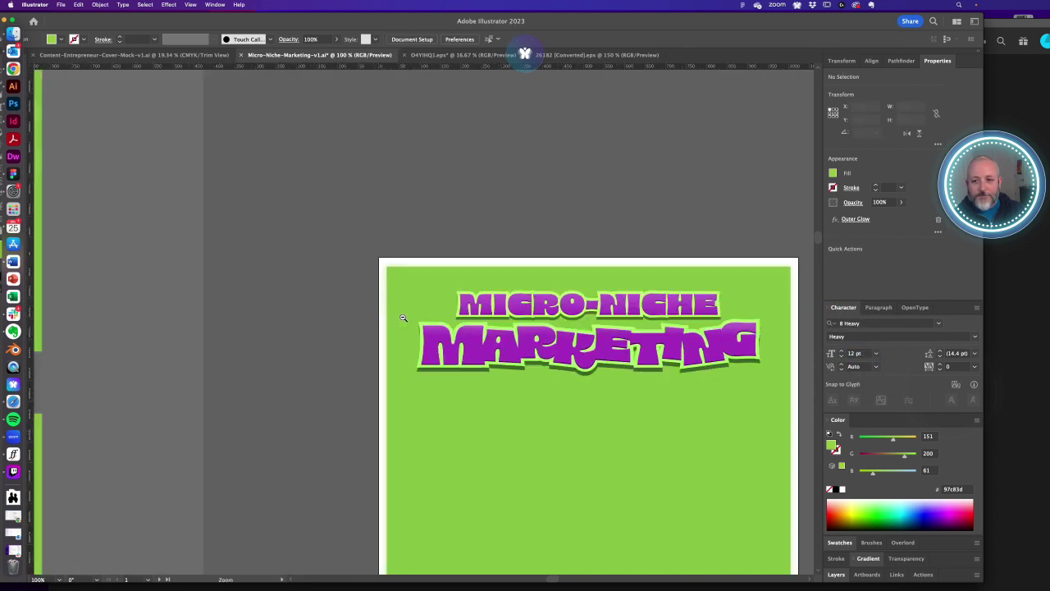
alt+click(403, 317)
drag(531, 335, 455, 219)
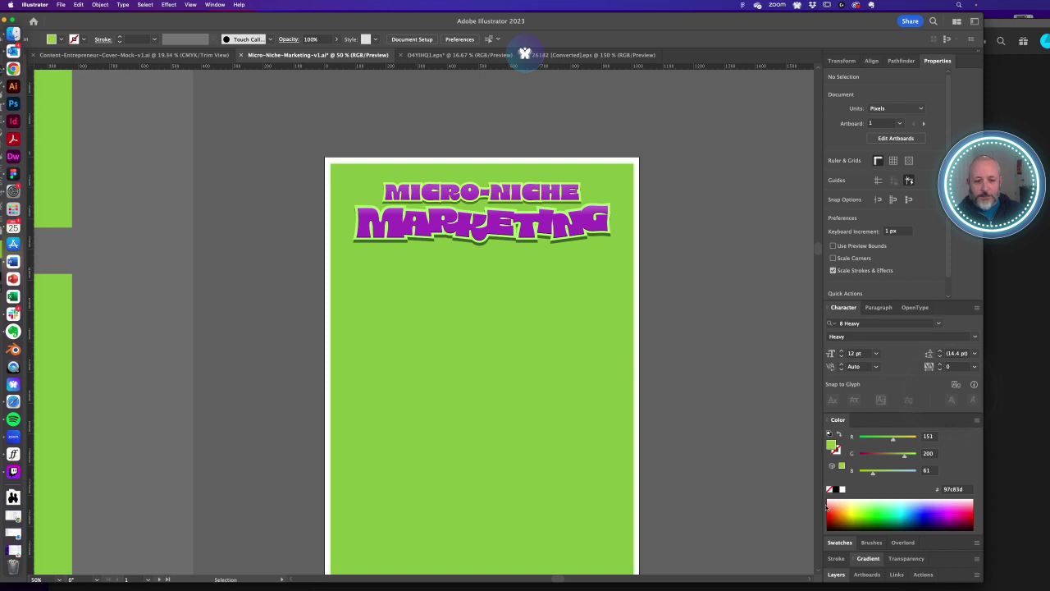
click(842, 575)
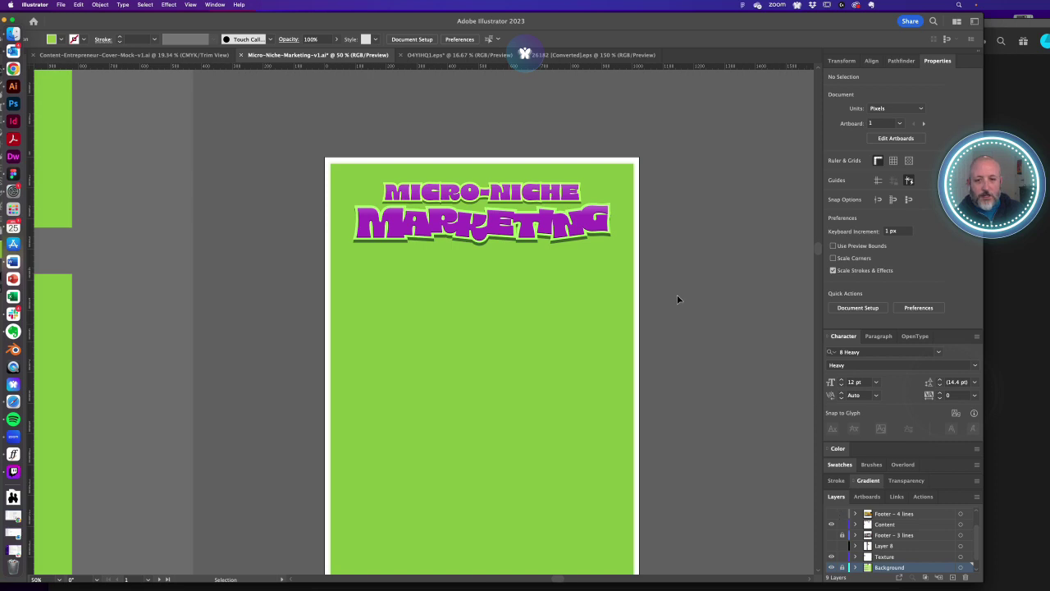
- Draw a rectangle about 430 by 535 px below the title on the Content layer and fill it with the lettering's purple gradient
key(space)
drag(673, 282, 672, 255)
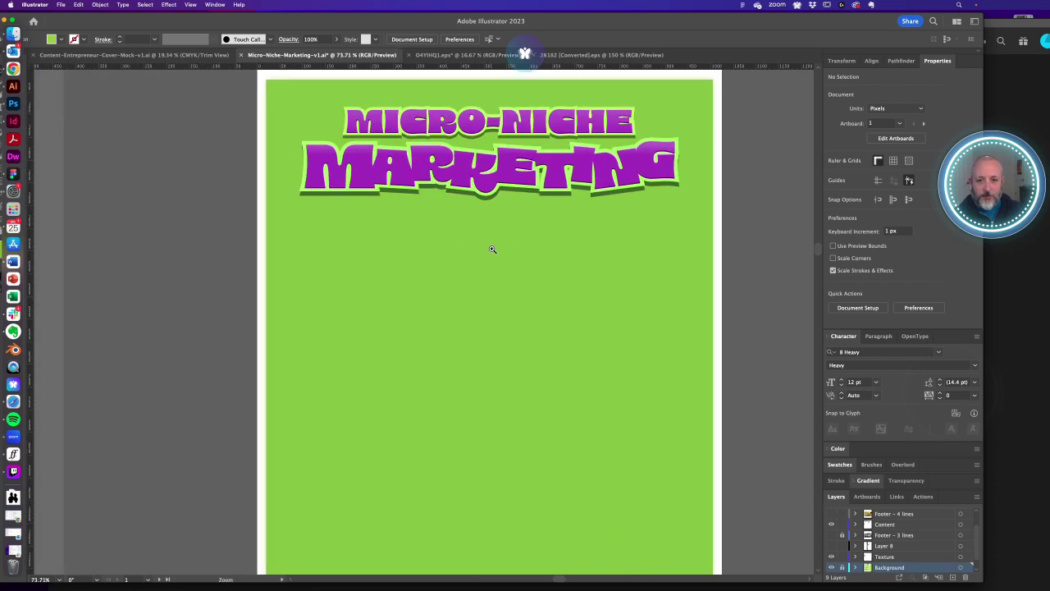
scroll(454, 232, up, 2)
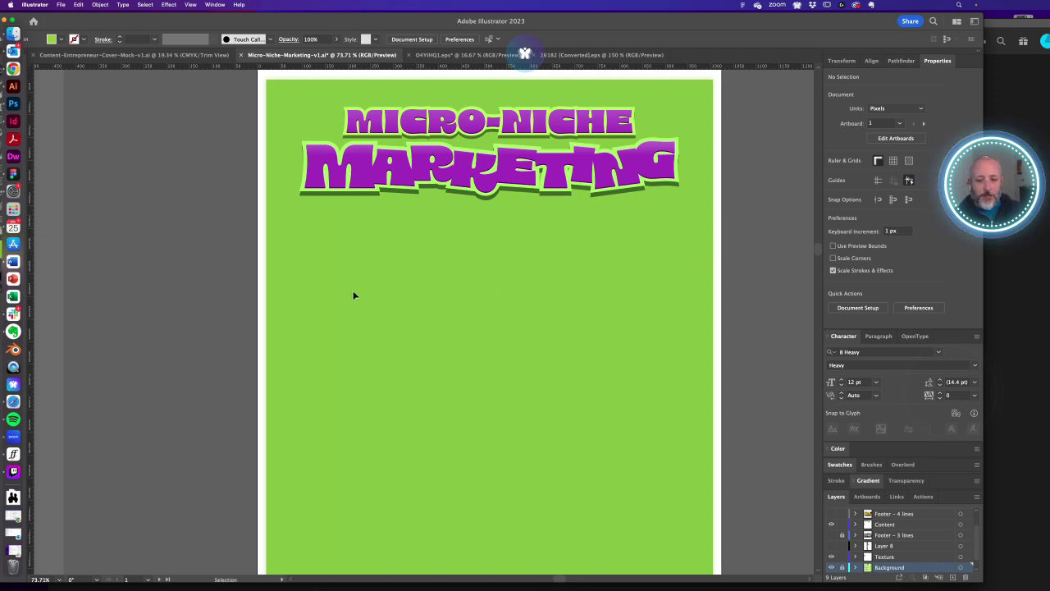
key(m)
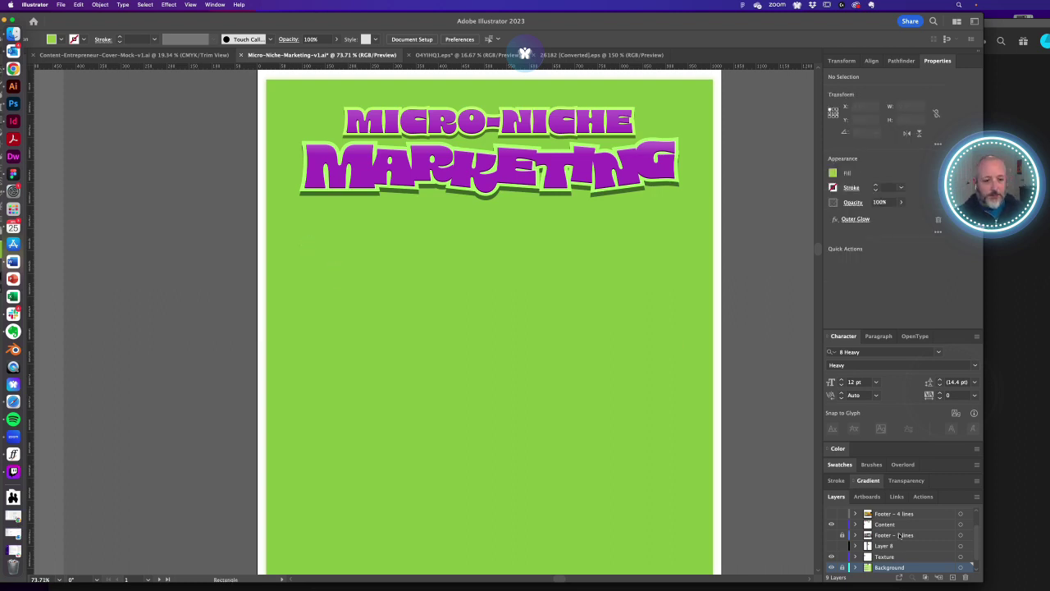
click(894, 525)
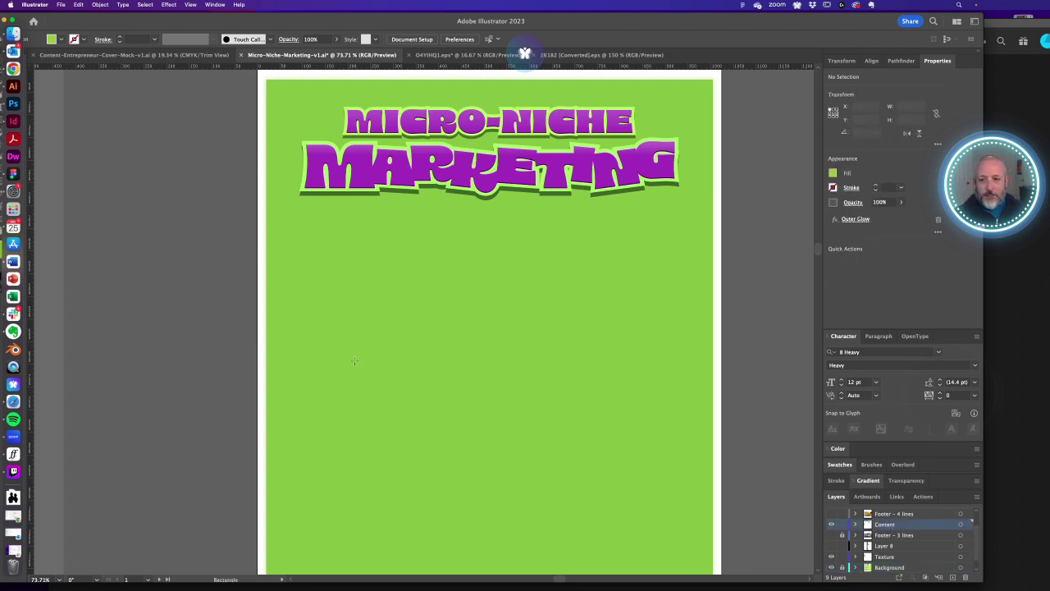
drag(294, 245, 488, 486)
key(i)
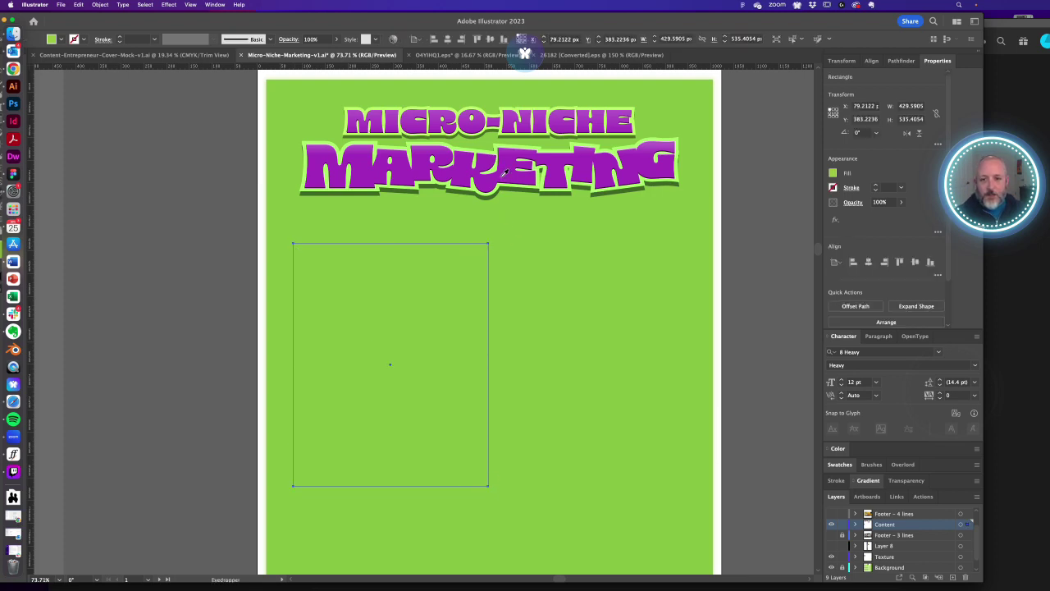
click(505, 172)
key(super+shift+a)
- Shorten the purple rectangle from its lower edge to a height of about 459 px
key(z)
alt+click(427, 365)
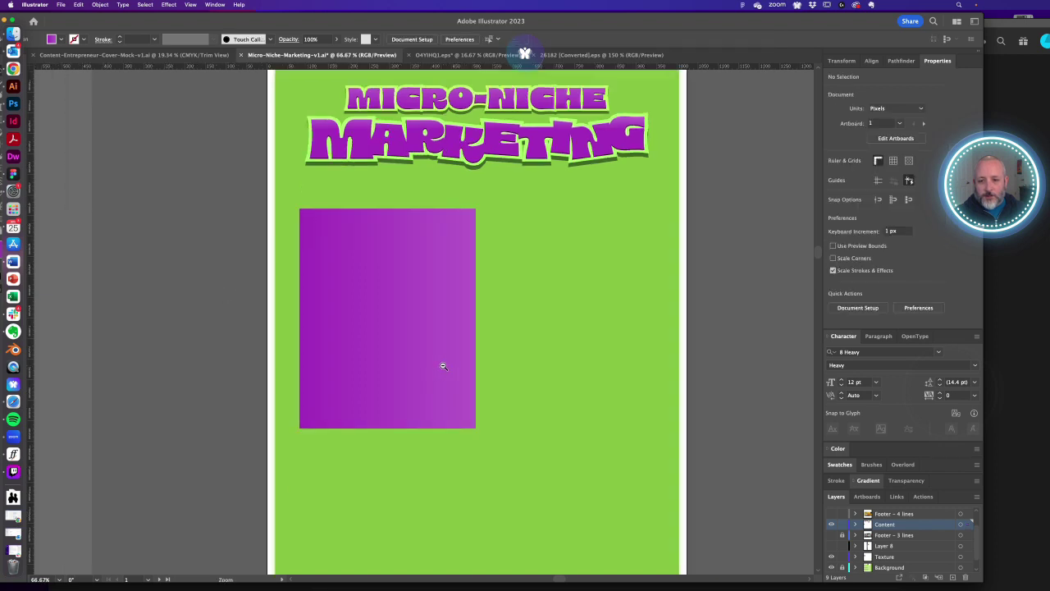
alt+click(443, 366)
drag(440, 359, 427, 377)
key(v)
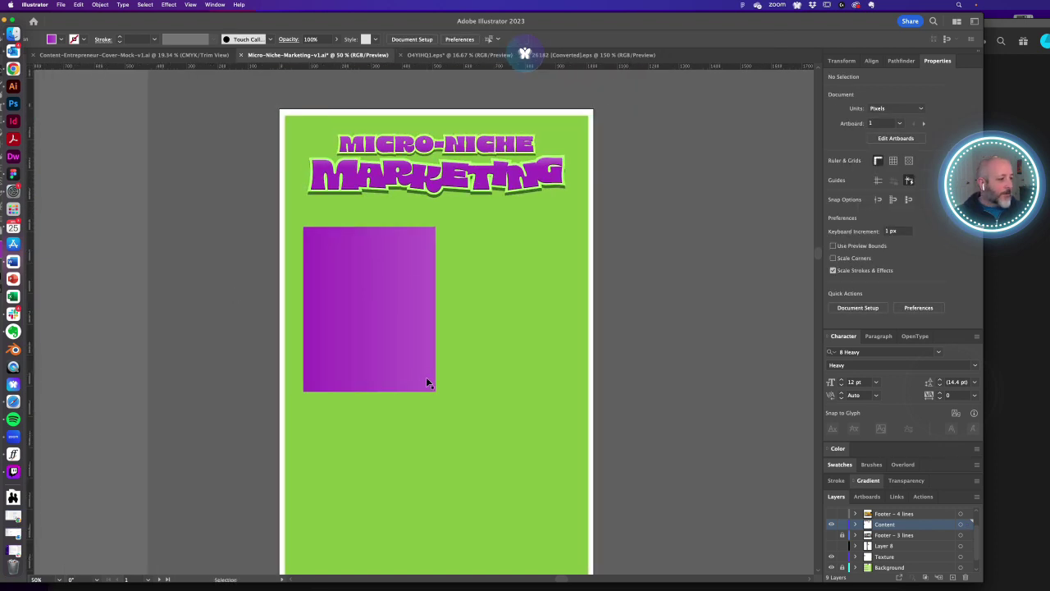
click(383, 342)
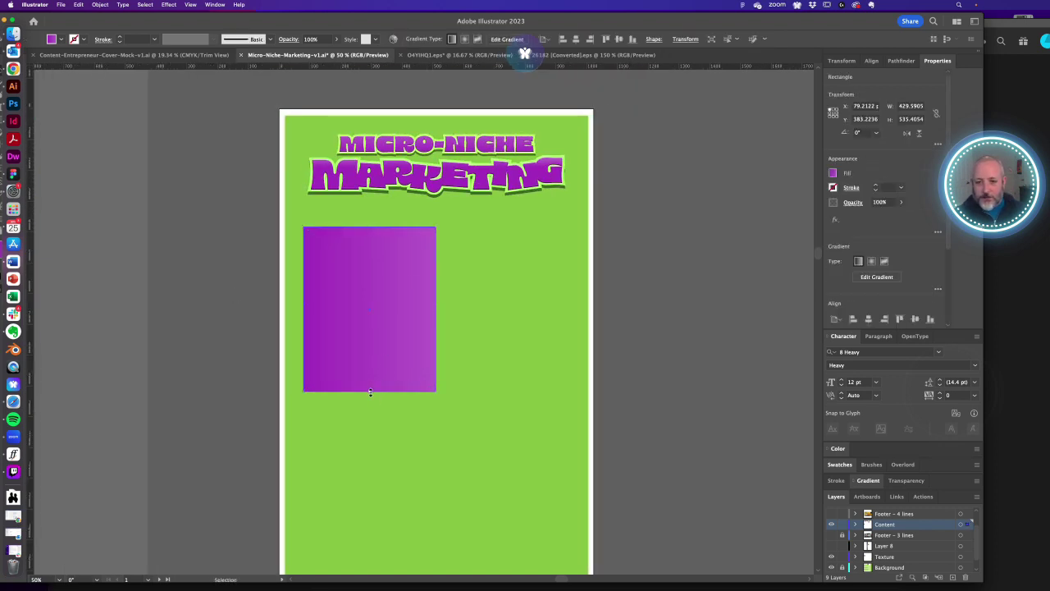
drag(371, 392, 370, 368)
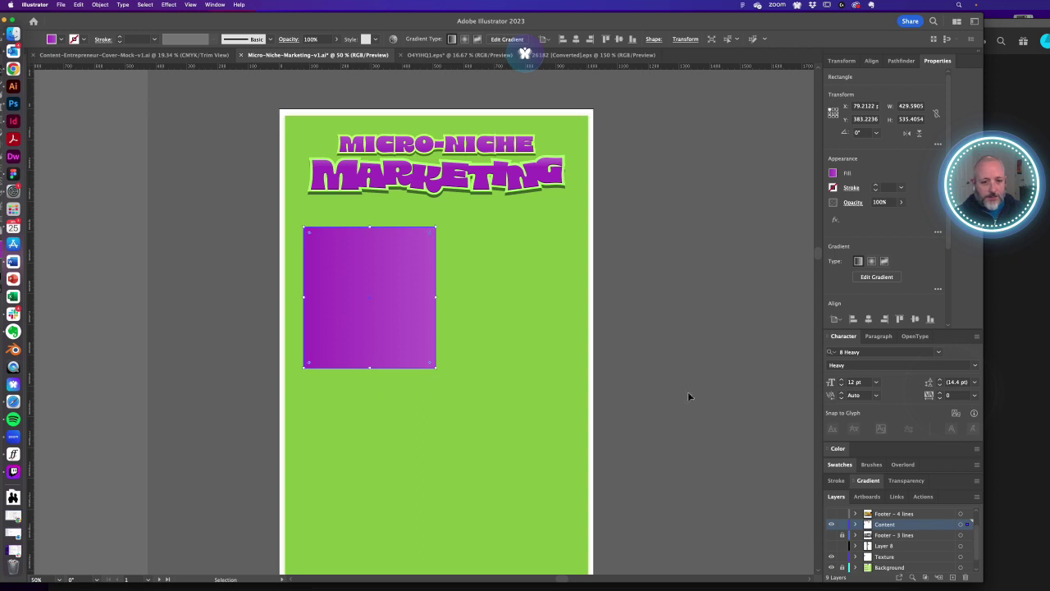
- Replace the rectangle's gradient fill with the solid bright purple swatch
click(900, 60)
click(838, 261)
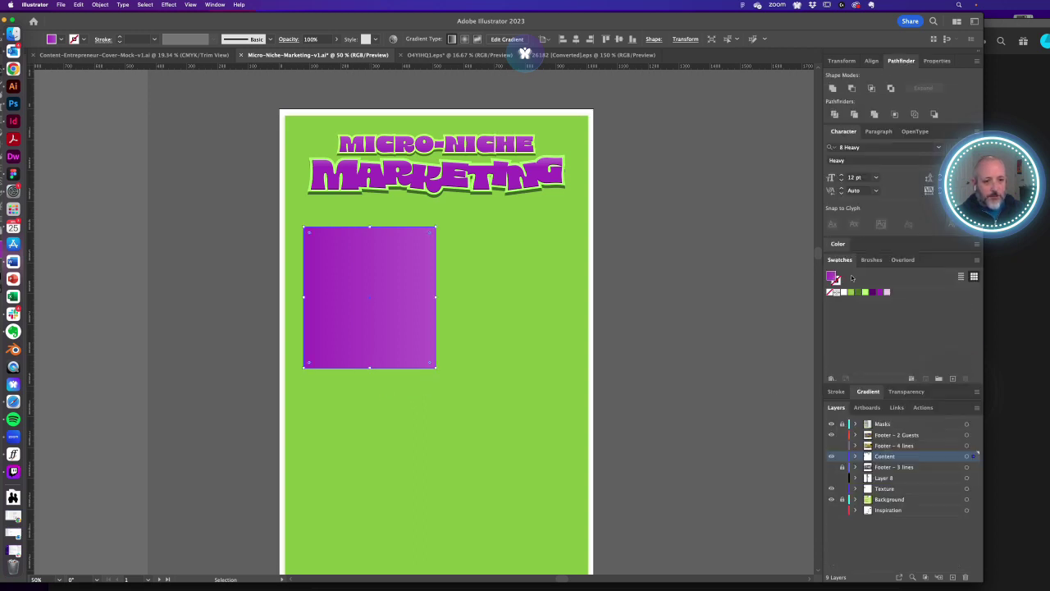
click(877, 292)
click(672, 318)
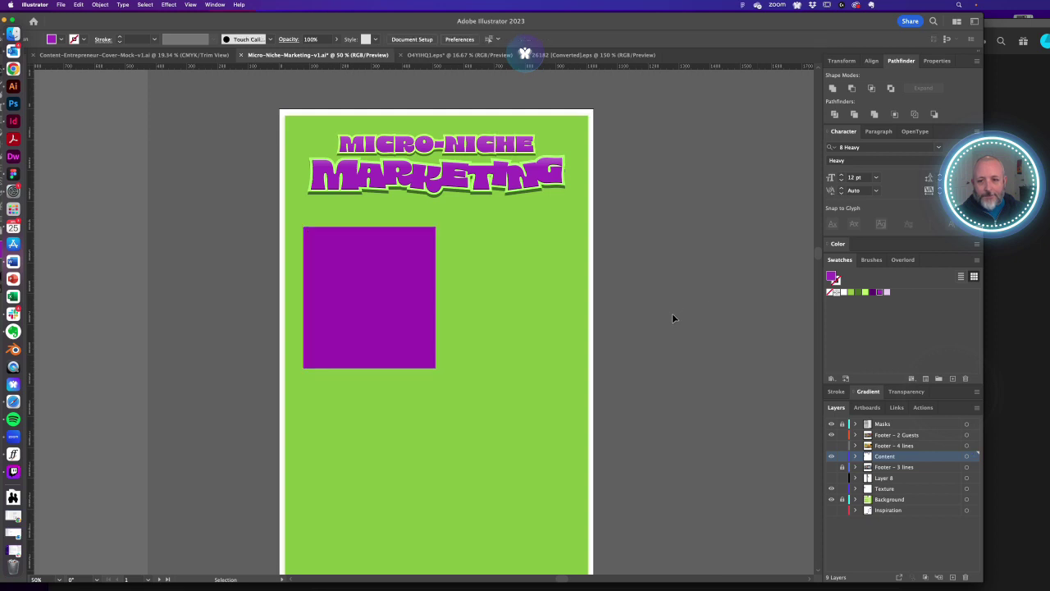
- Duplicate the purple rectangle to its right, shorten the copy, and add another copy directly below it, about 430 by 388 px
drag(324, 313, 473, 311)
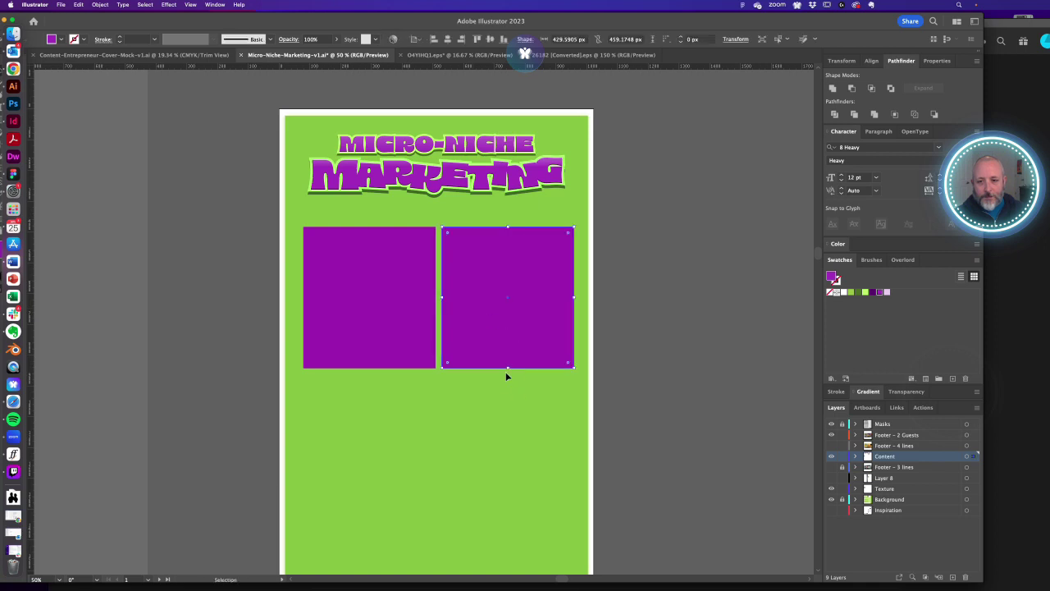
drag(508, 369, 480, 378)
drag(508, 415, 507, 444)
scroll(470, 430, down, 5)
scroll(471, 293, up, 4)
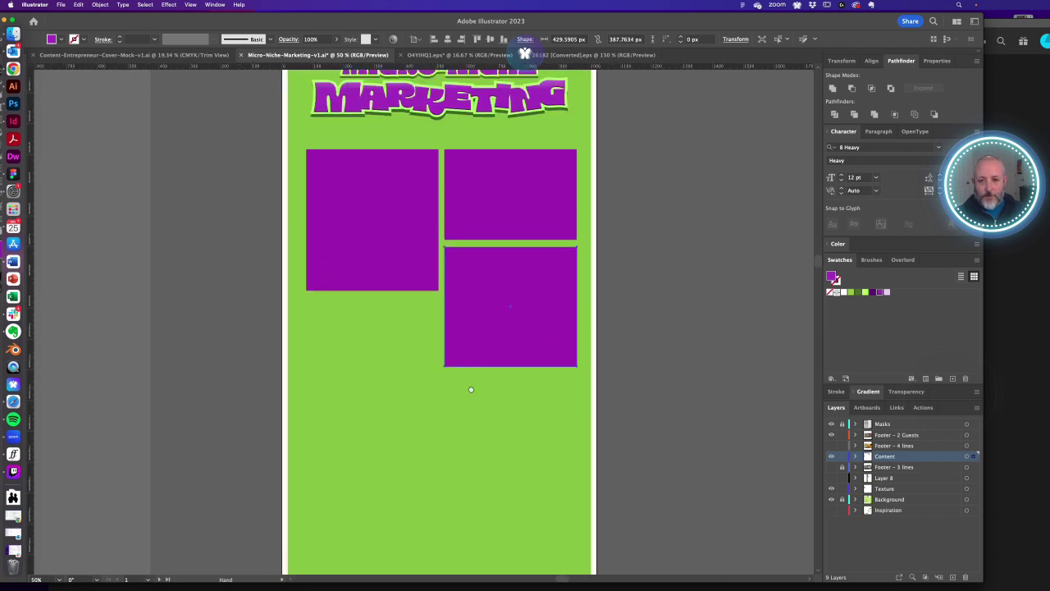
click(682, 287)
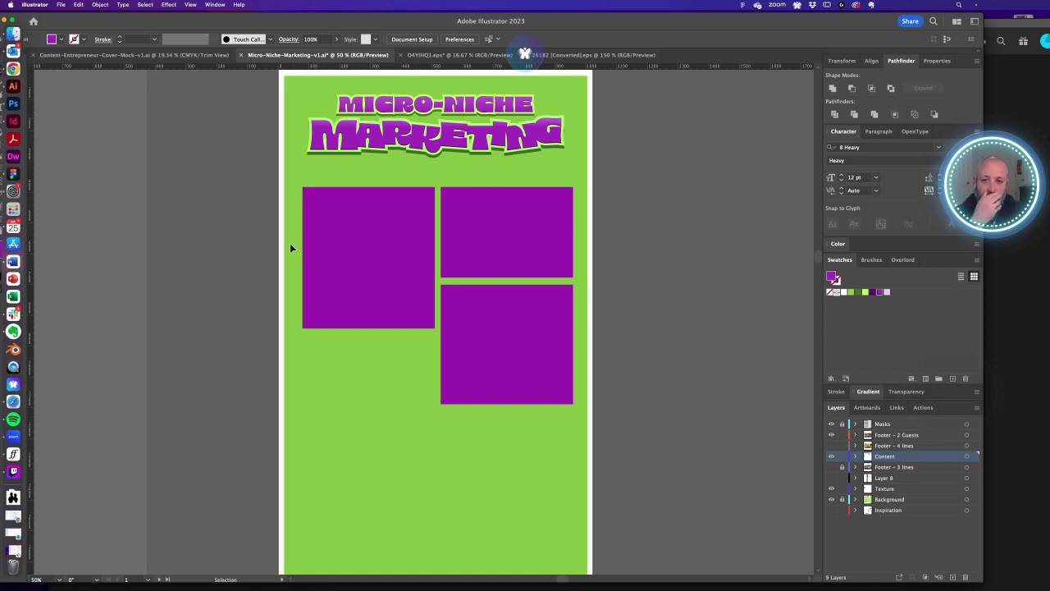
- Move the left rectangle down slightly and centre the three rectangles as a group horizontally on the artboard
drag(356, 260, 355, 273)
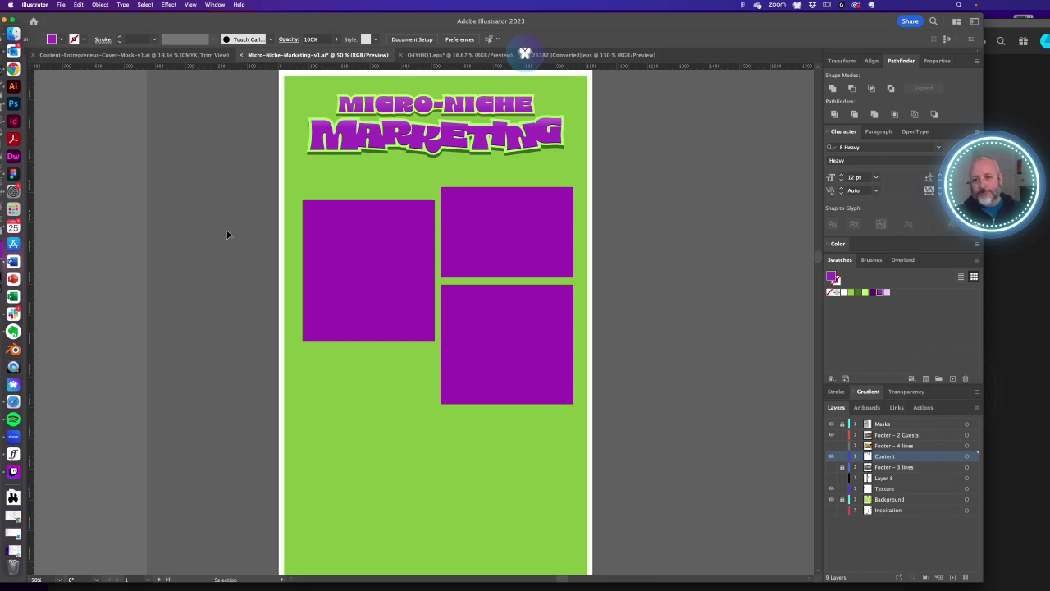
key(super+a)
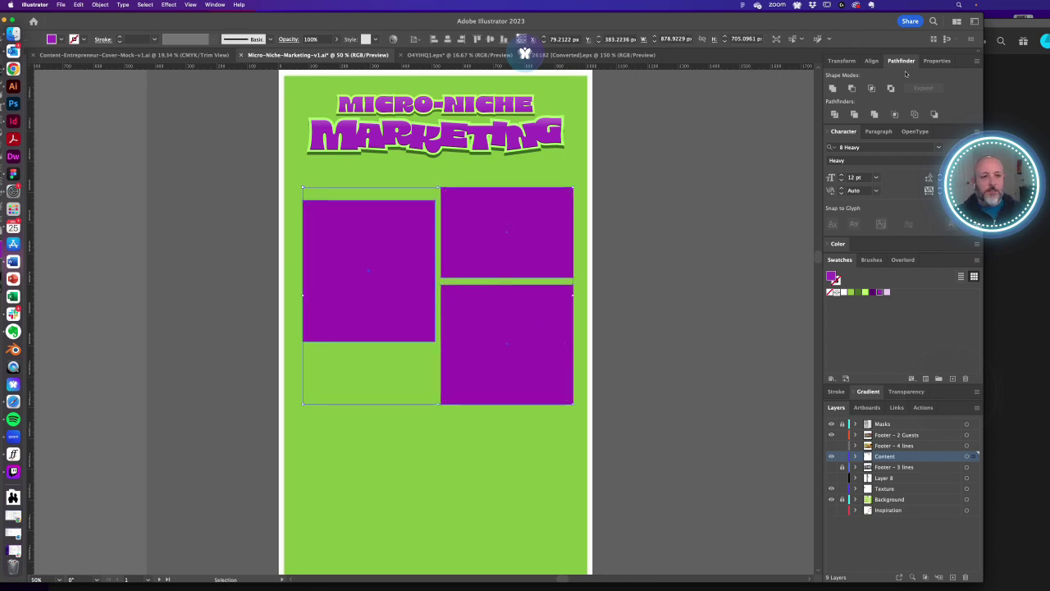
click(871, 61)
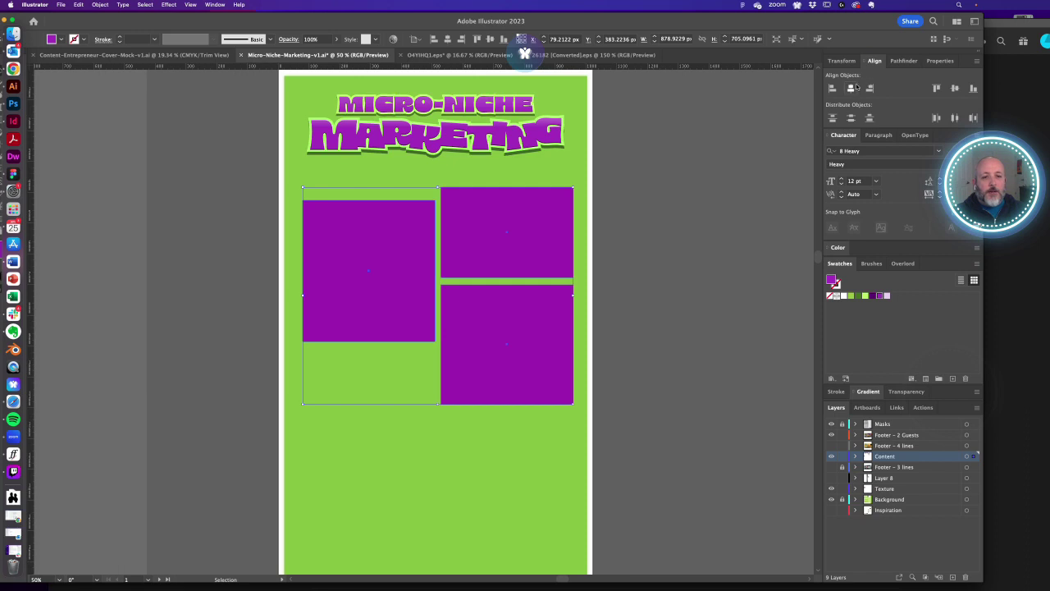
click(851, 88)
click(668, 256)
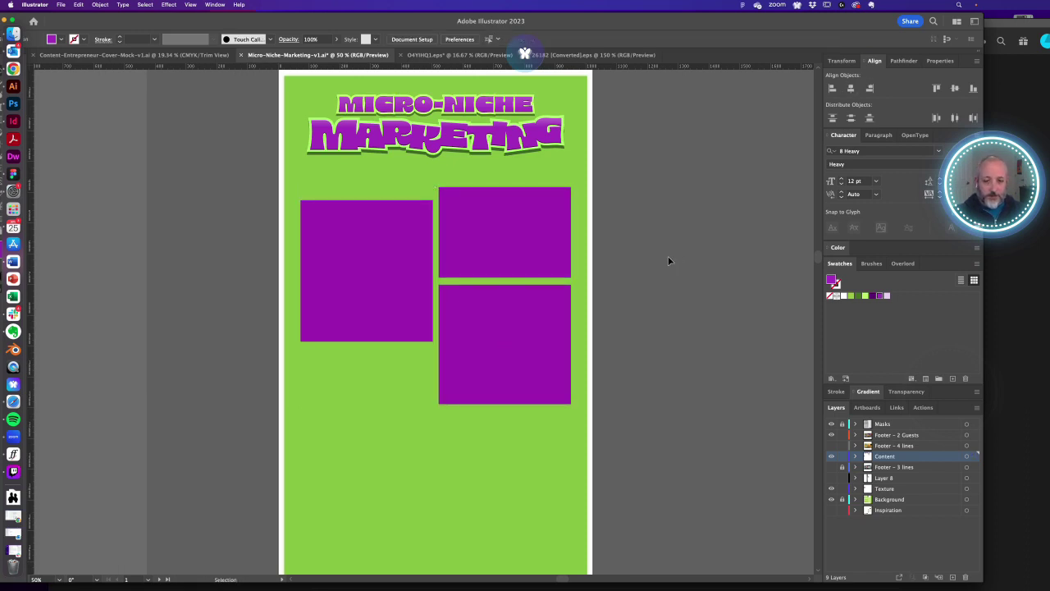
- Ungroup the three purple rectangles so that each can be selected separately
scroll(648, 259, down, 2)
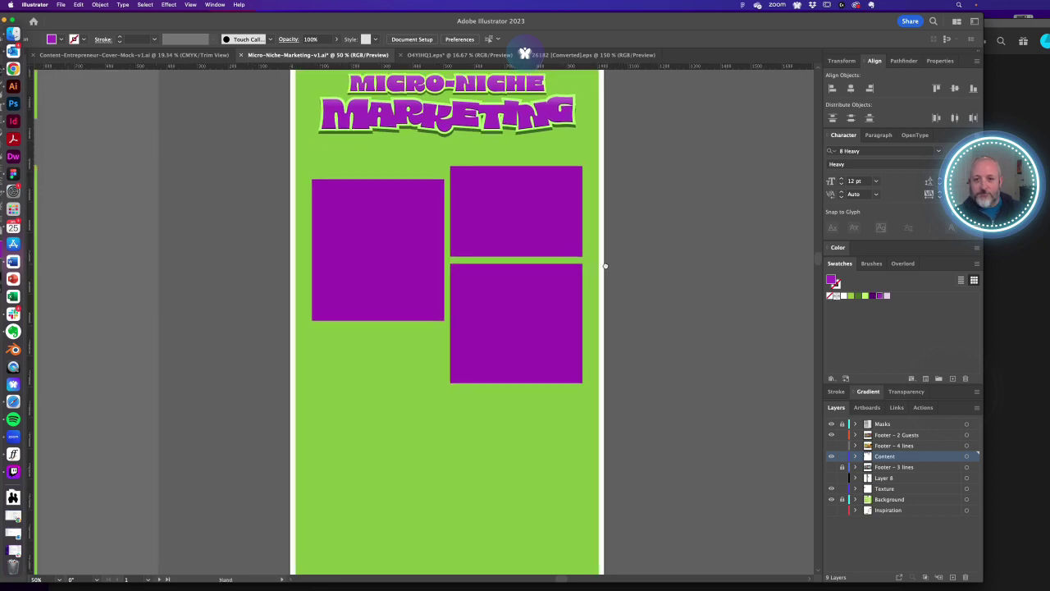
click(514, 331)
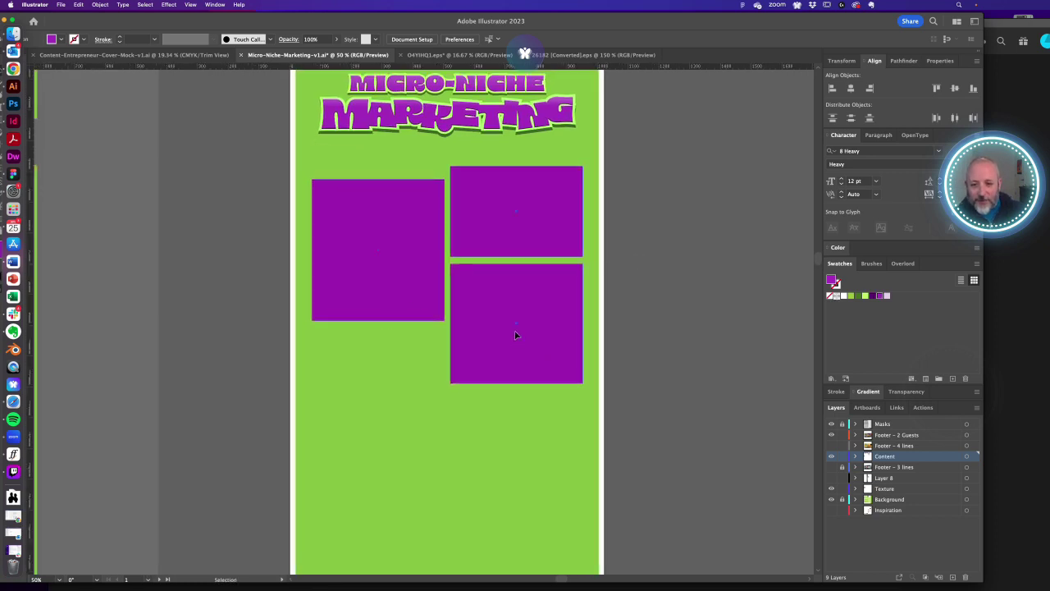
key(a)
click(675, 286)
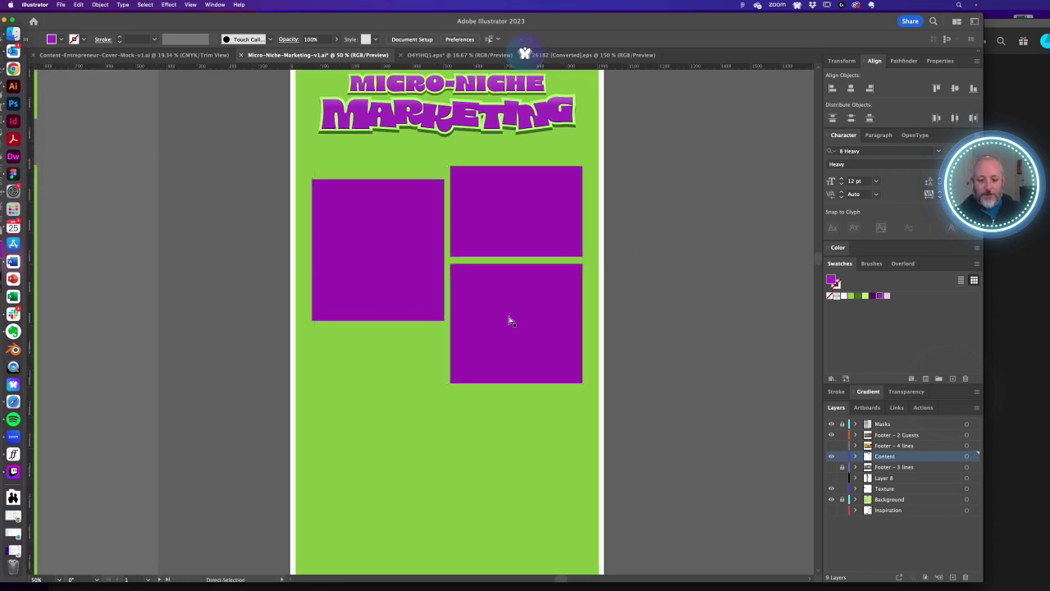
key(super+a)
click(655, 274)
click(517, 312)
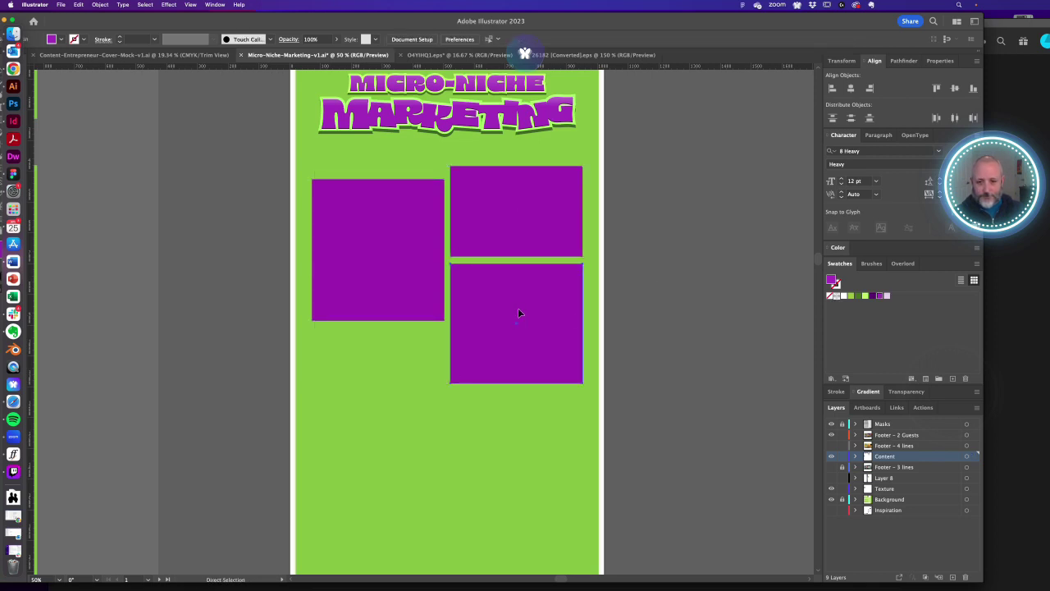
- Duplicate the lower-right rectangle below the others and reshape the copy into a wide, flat block spanning both columns
drag(526, 303, 394, 429)
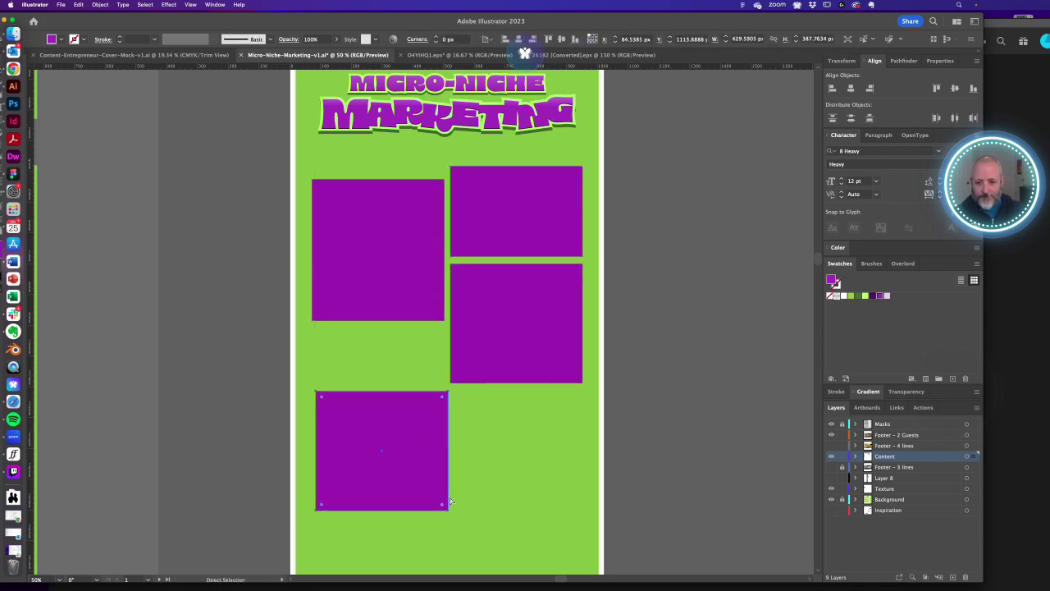
drag(448, 512, 544, 461)
drag(480, 448, 481, 440)
- Narrow the lower-right rectangle by moving its left edge slightly inward
click(561, 332)
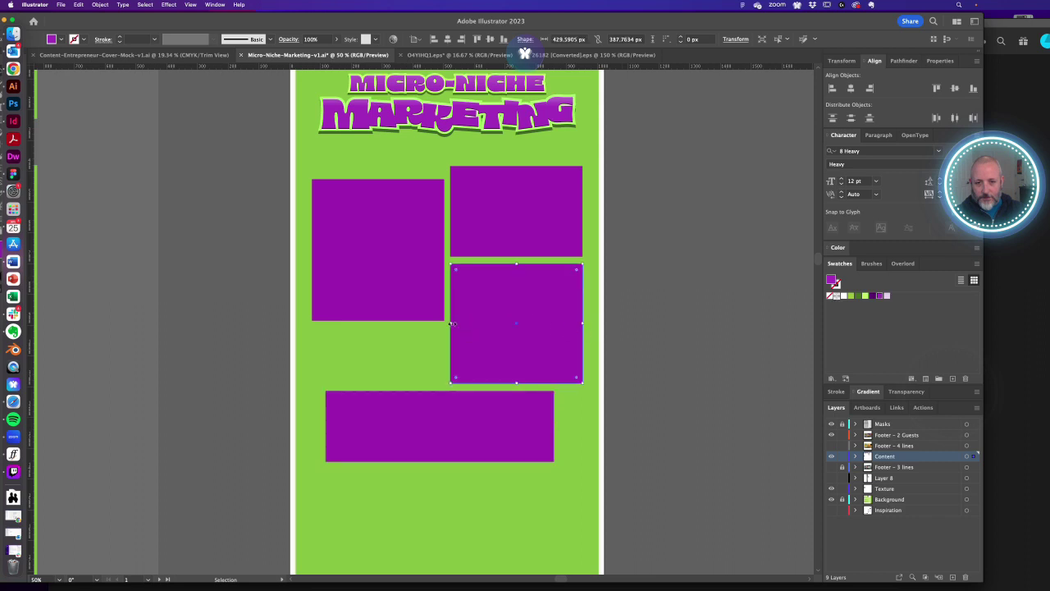
drag(453, 324, 463, 324)
click(648, 320)
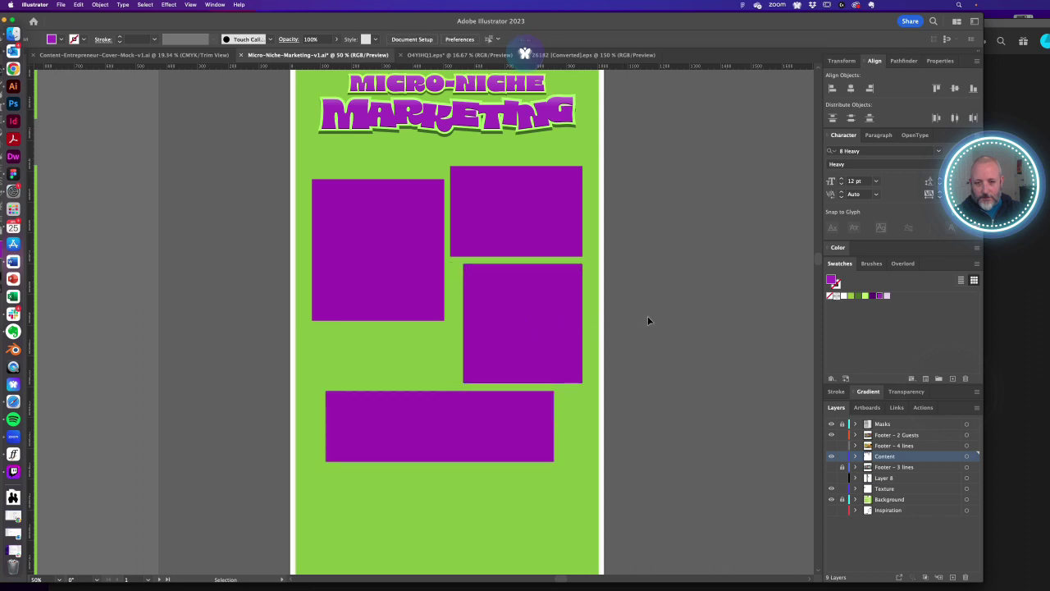
- Lower the left rectangle slightly and try placing a copy of it below the wide block
click(372, 286)
scroll(607, 394, down, 2)
drag(391, 228, 528, 503)
key(ctrl+z)
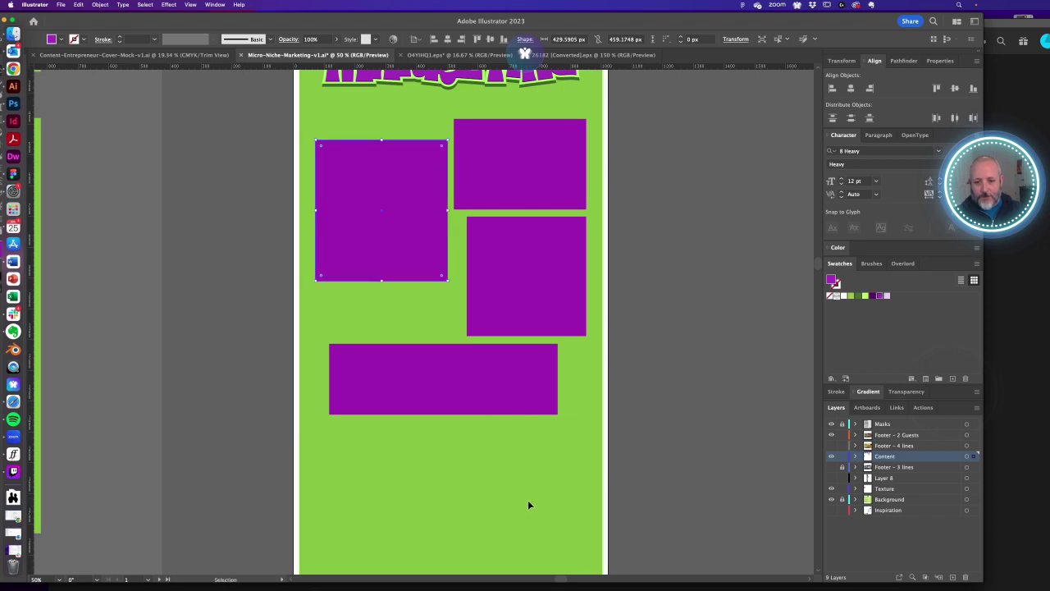
- Copy the three upper purple rectangles below the wide block by reflecting them across the Horizontal axis
shift+click(498, 170)
shift+click(509, 265)
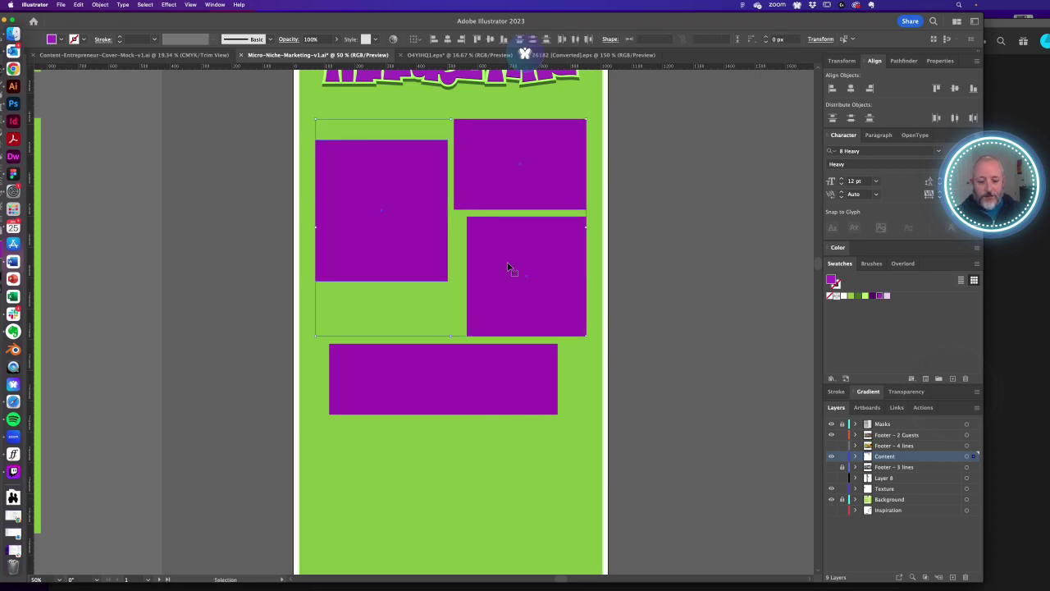
key(i)
key(o)
alt+click(491, 396)
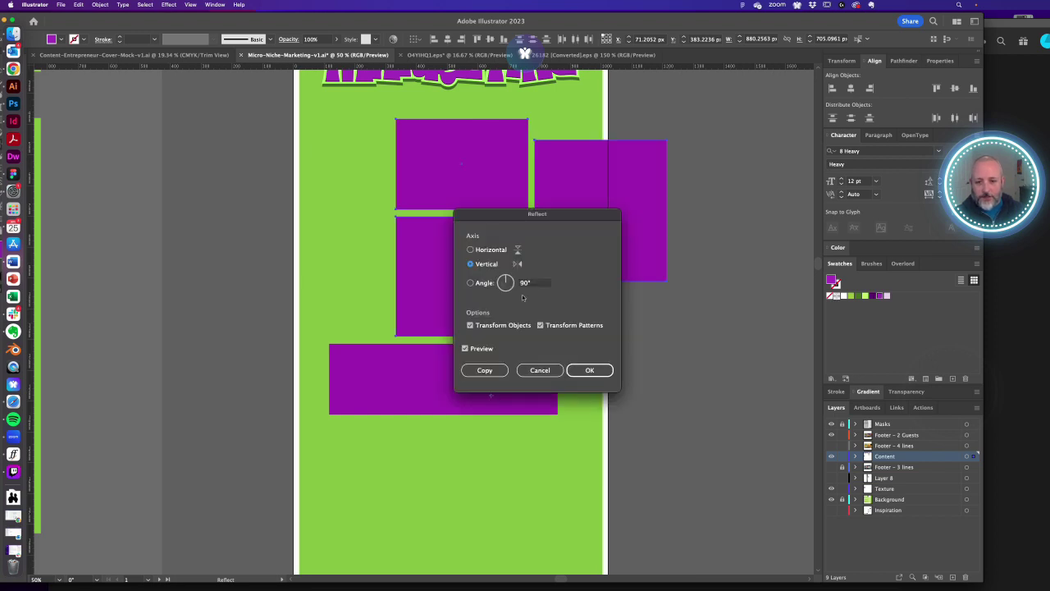
click(490, 251)
click(480, 371)
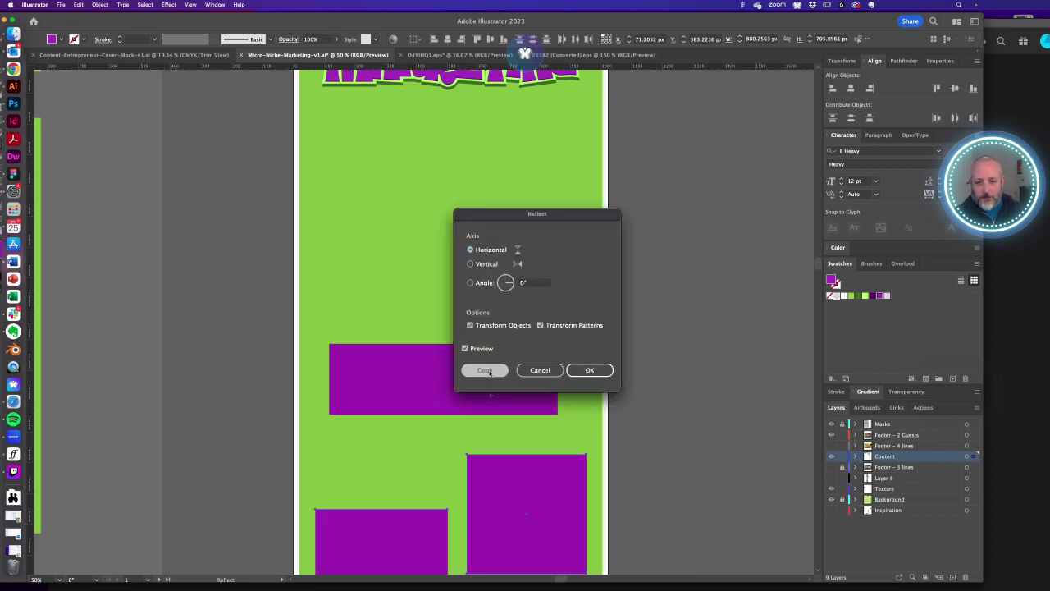
click(484, 370)
scroll(492, 361, down, 5)
drag(491, 371, 492, 370)
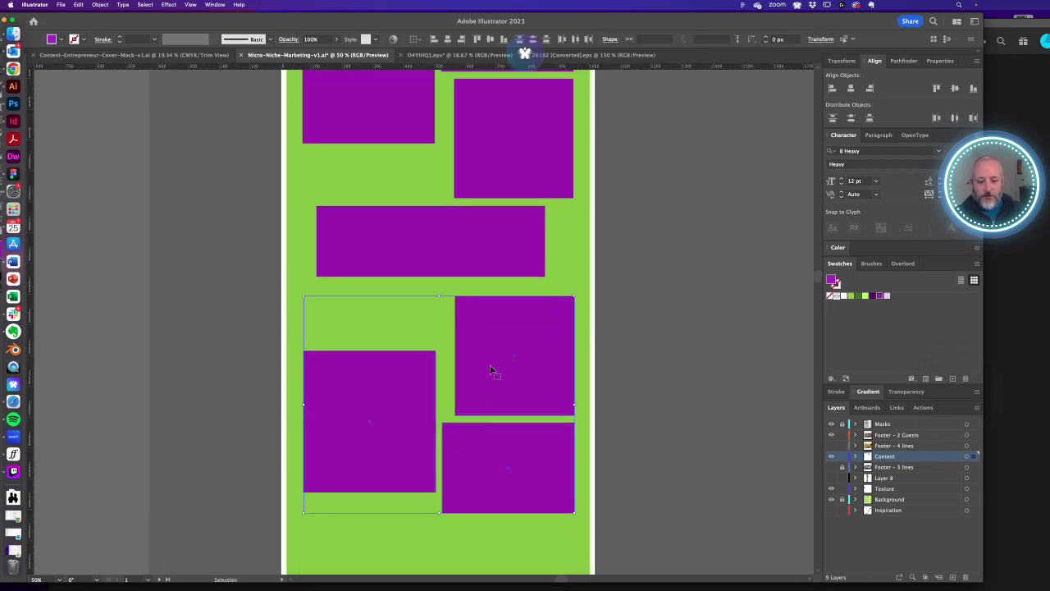
- Reflect the three copied rectangles across the Vertical axis so that their left and right columns swap
key(o)
alt+click(435, 369)
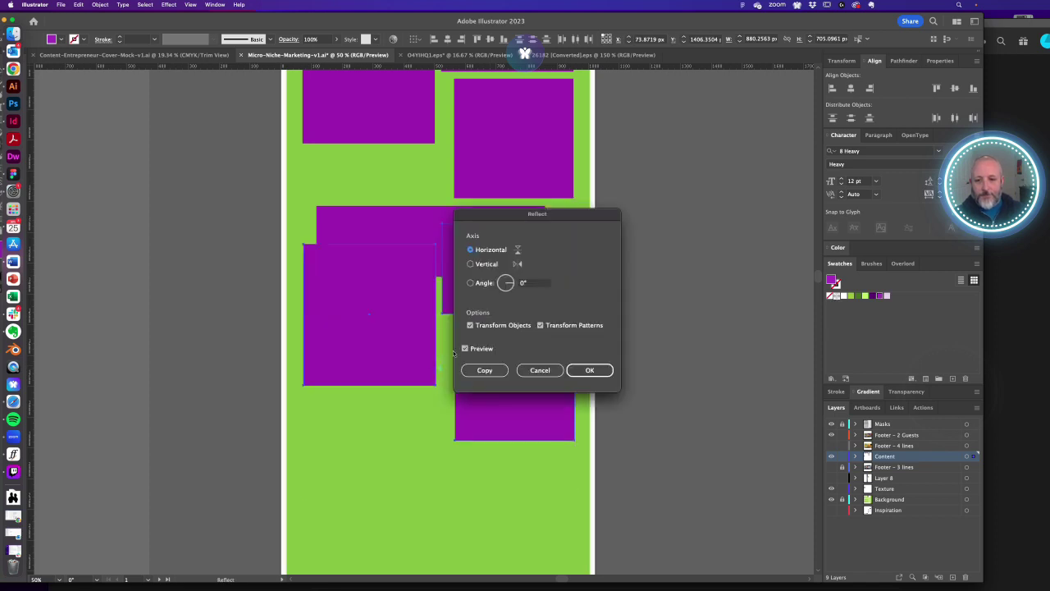
click(471, 263)
click(589, 371)
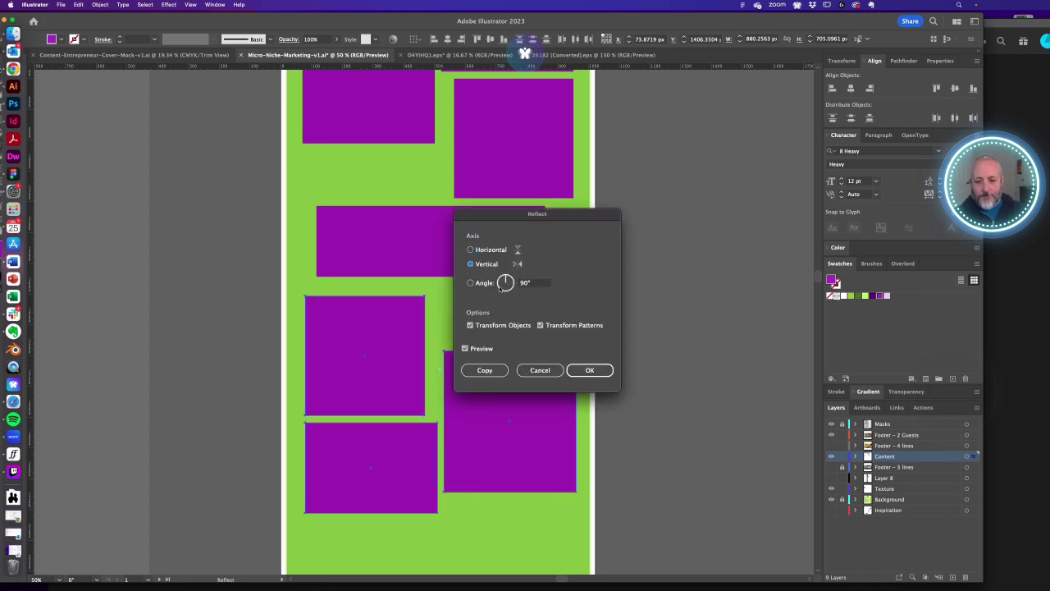
click(589, 371)
- Raise the large right rectangle below the wide block slightly
key(z)
alt+click(422, 315)
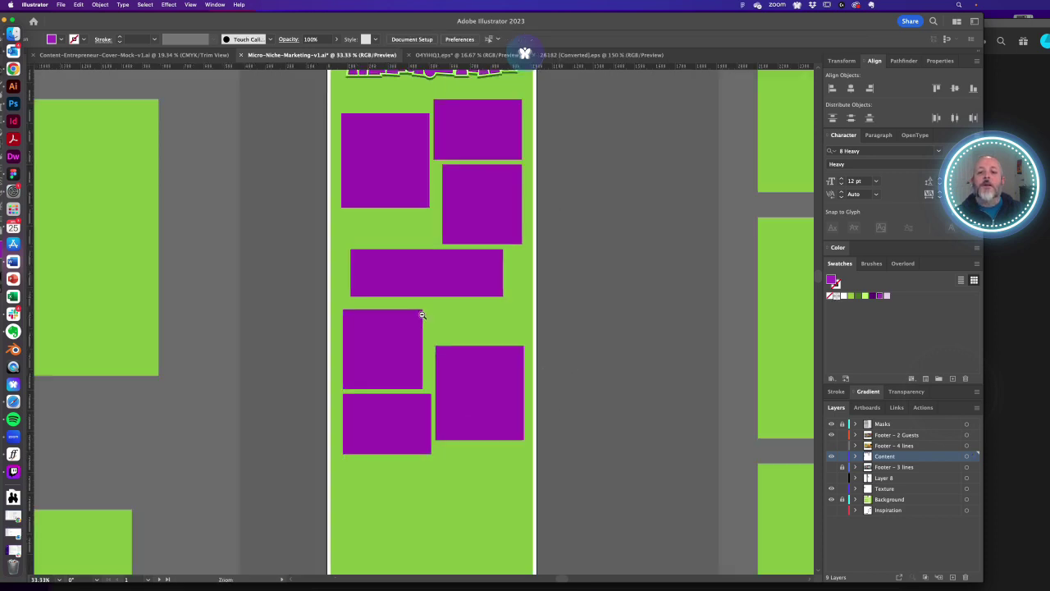
alt+click(423, 315)
drag(422, 315, 493, 391)
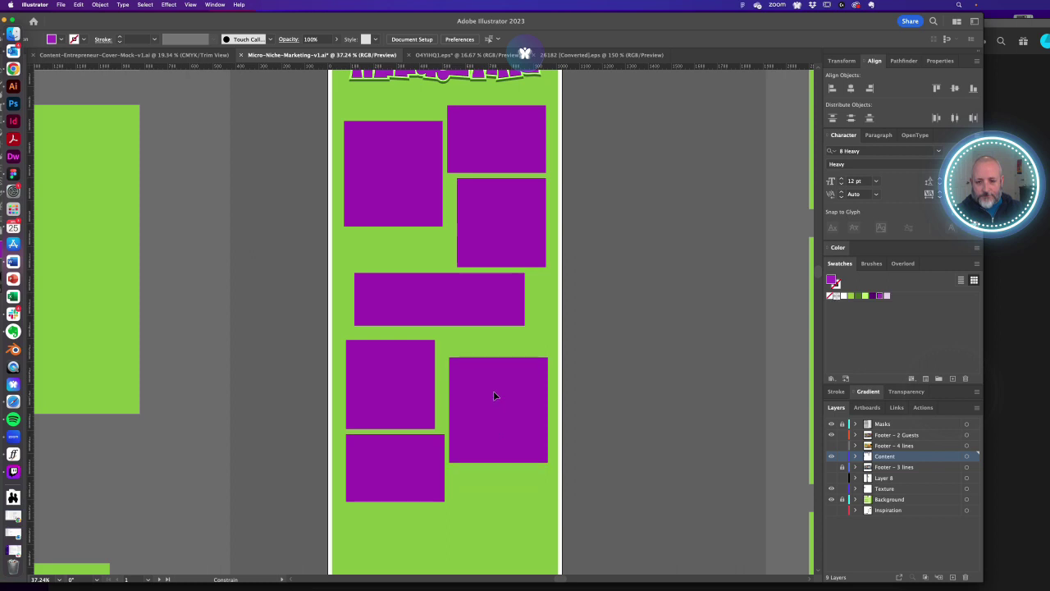
- Enlarge the wide purple block slightly by extending its lower-right corner outward
click(496, 311)
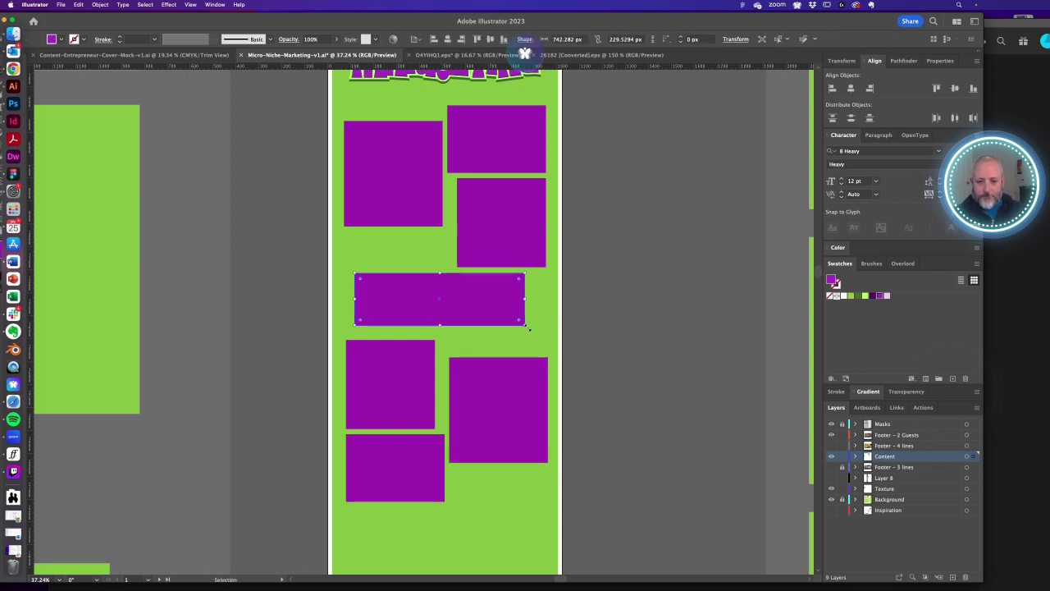
drag(526, 327, 537, 333)
click(590, 311)
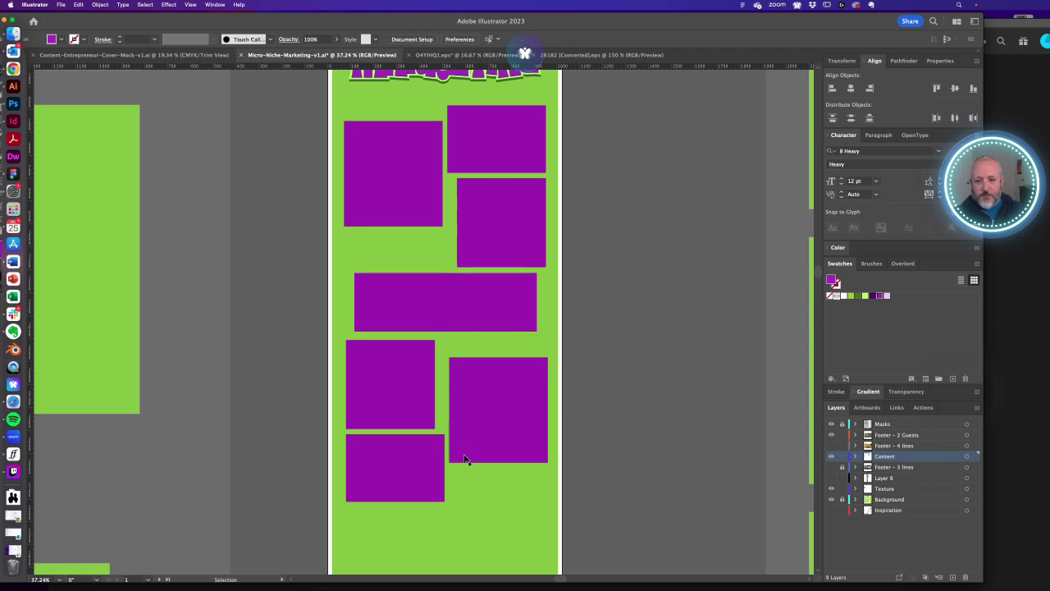
- Shorten the upper of the two stacked left blocks below the wide one, and raise and slightly narrow the block beneath it
click(404, 426)
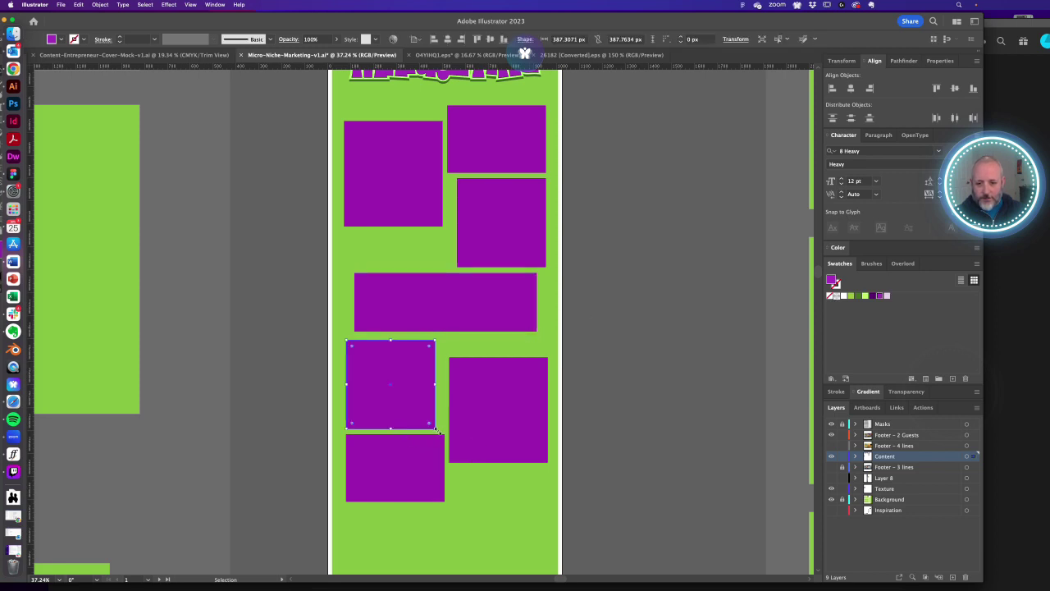
drag(438, 429, 437, 414)
drag(431, 465, 430, 452)
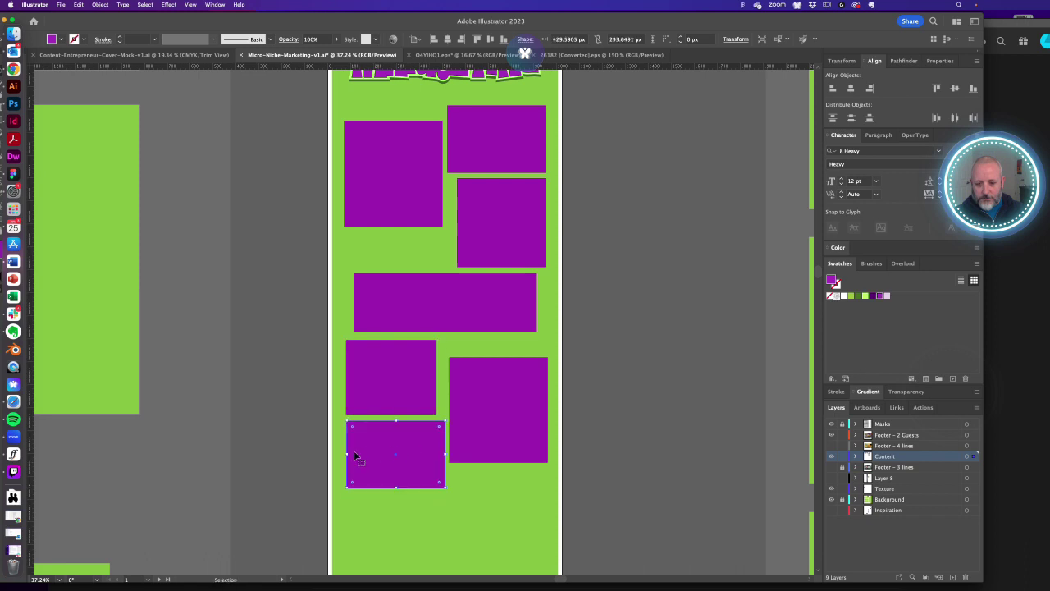
drag(348, 456, 352, 456)
click(599, 376)
- Shift the right-hand block directly above the wide block slightly to the left
drag(511, 214, 509, 216)
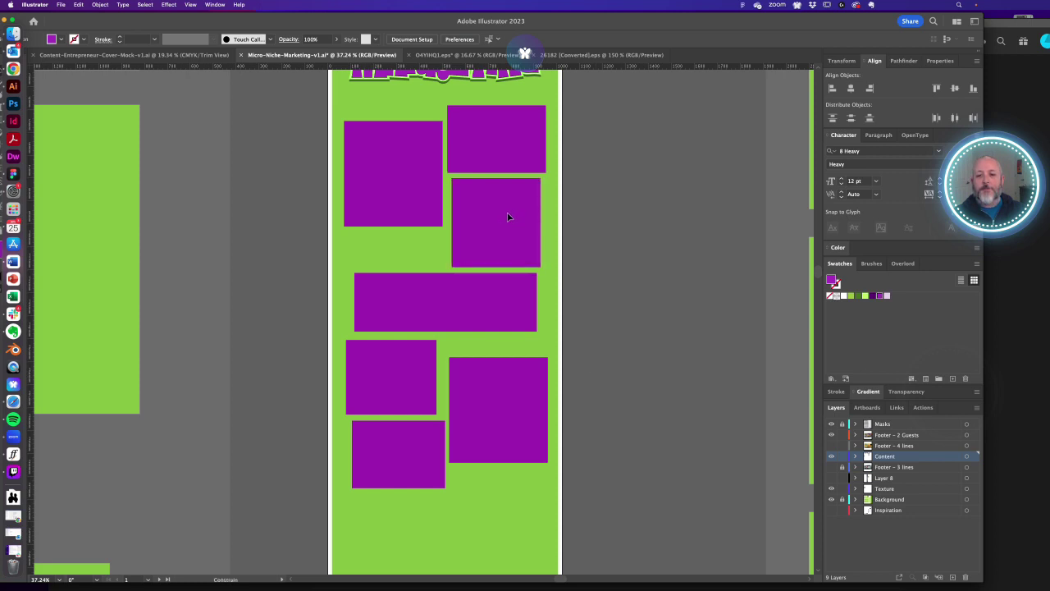
alt+super+click(438, 307)
alt+super+click(438, 308)
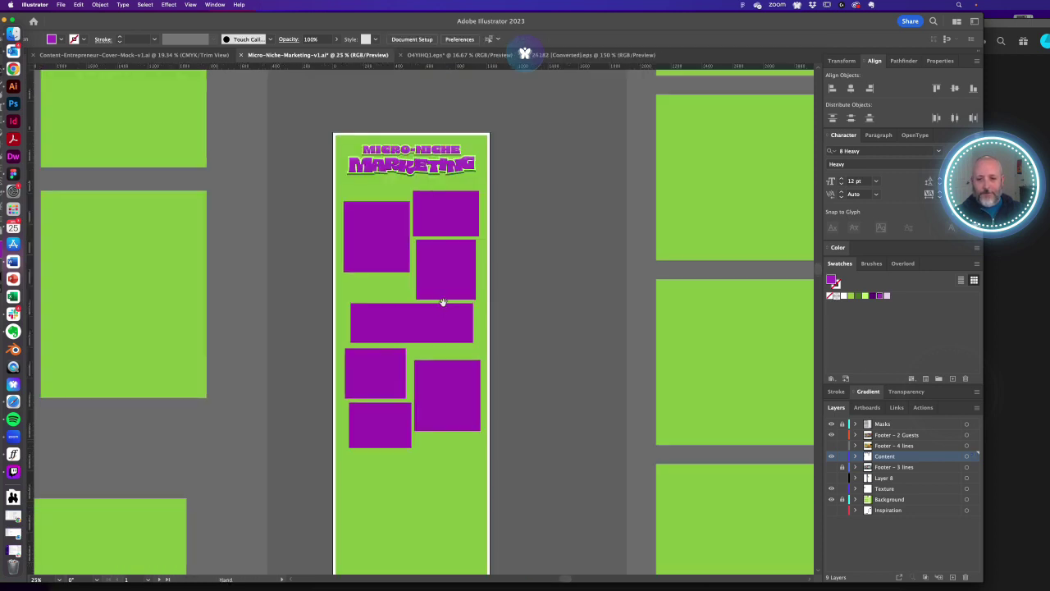
drag(441, 302, 475, 332)
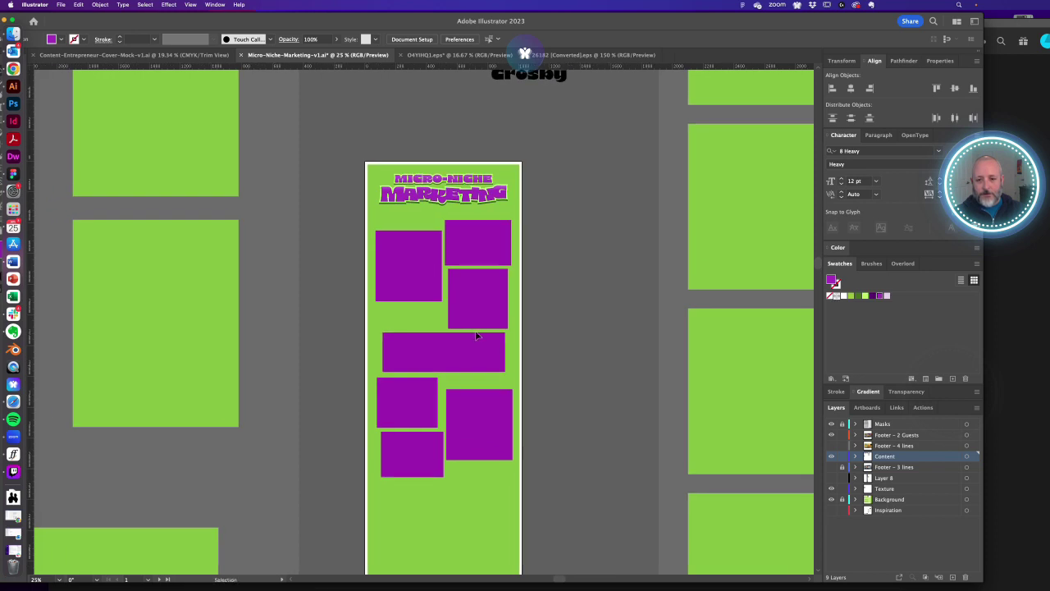
- Add a small placeholder text frame between the title and the upper left block and fill its text dark purple
drag(422, 218, 452, 246)
scroll(361, 234, up, 2)
key(t)
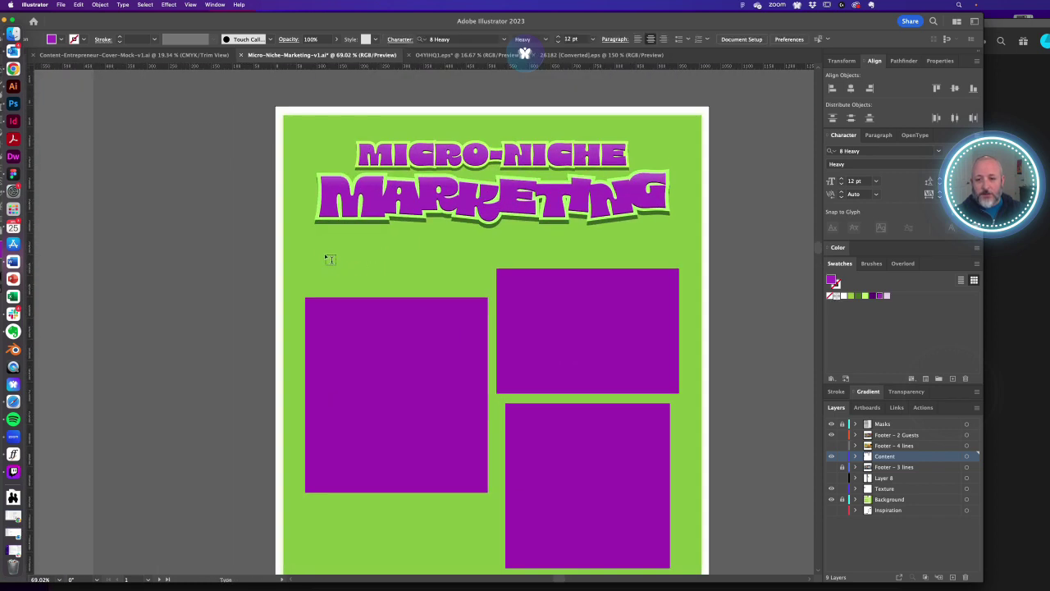
drag(318, 245, 462, 278)
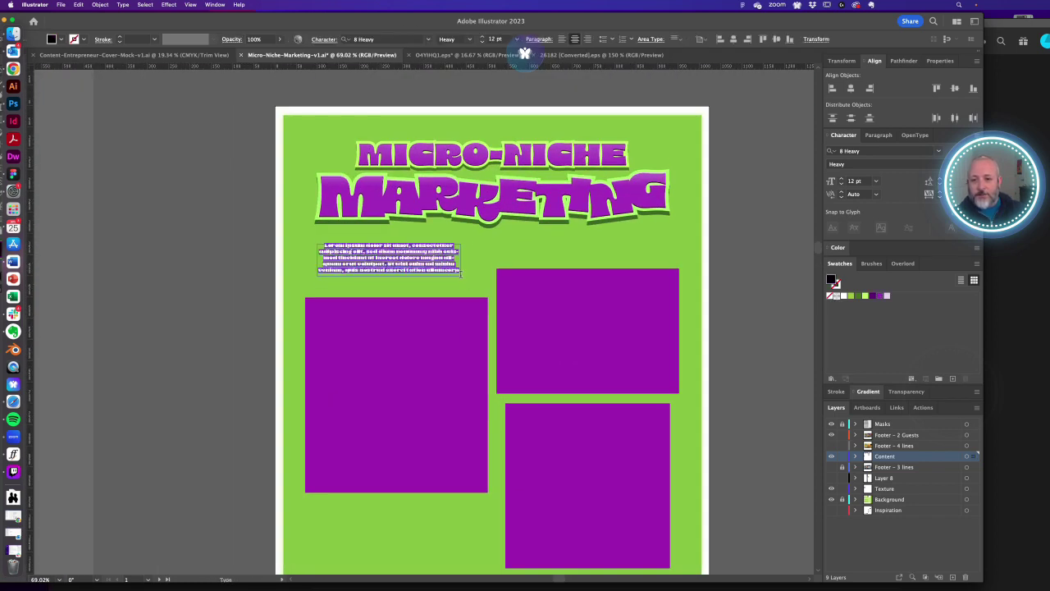
super+click(712, 232)
click(402, 257)
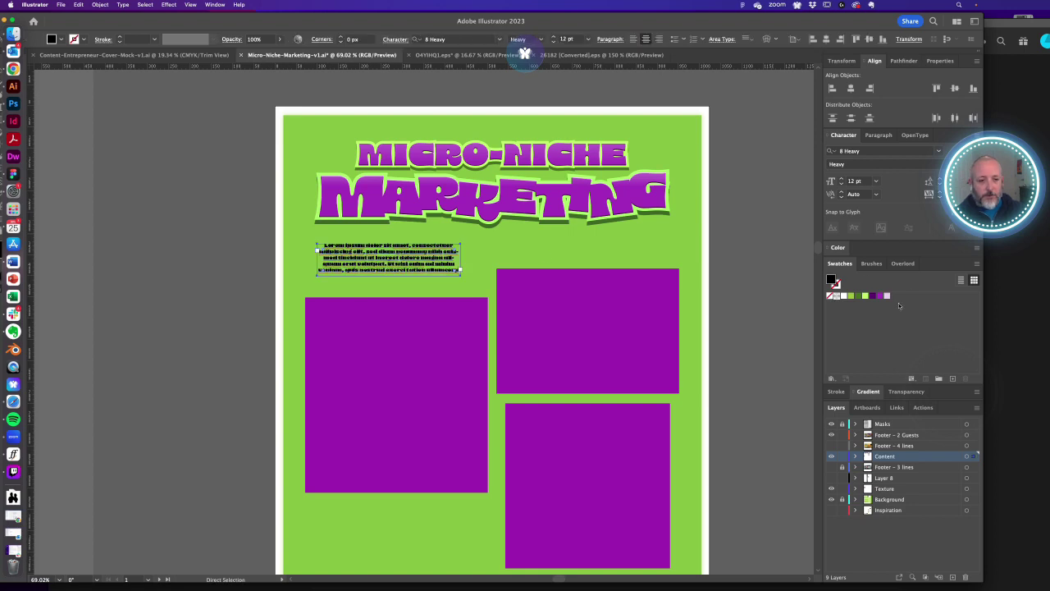
click(872, 295)
click(782, 274)
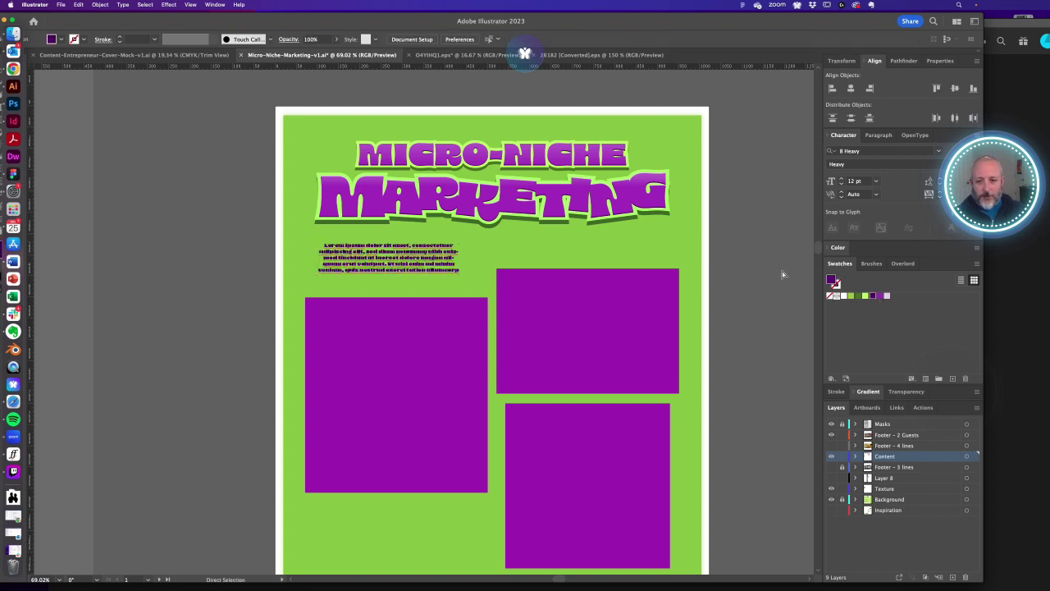
- Set the placeholder text's font size to 18 pt
click(461, 271)
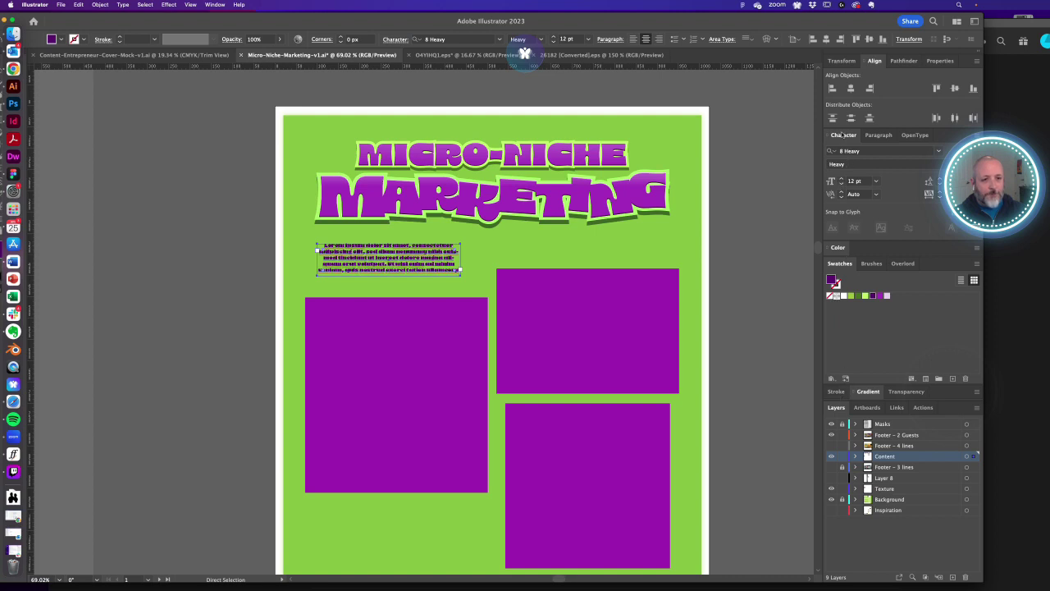
click(831, 182)
key(shift+Up)
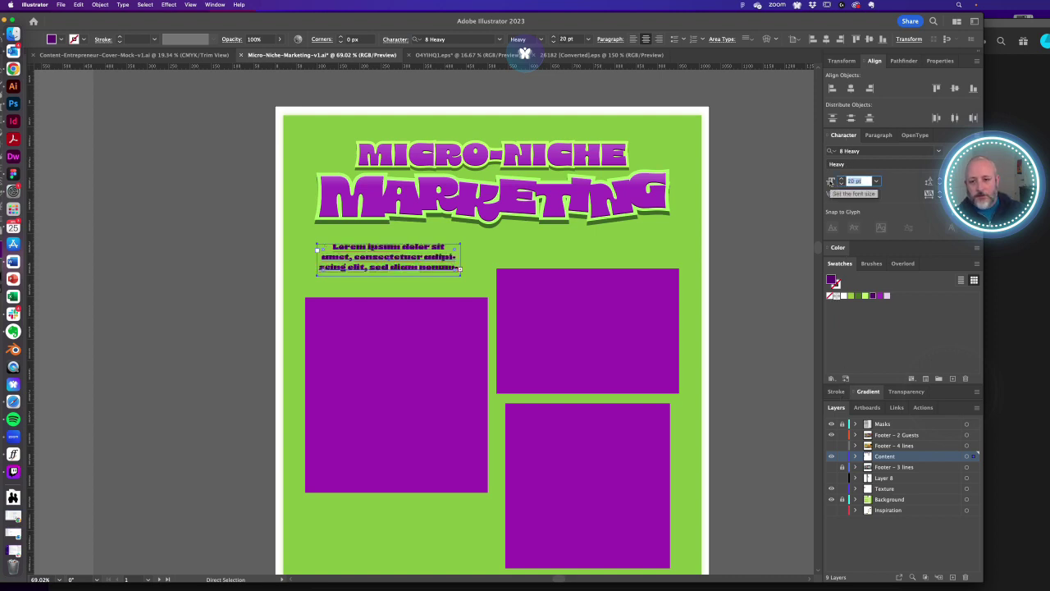
key(Down)
key(Down)
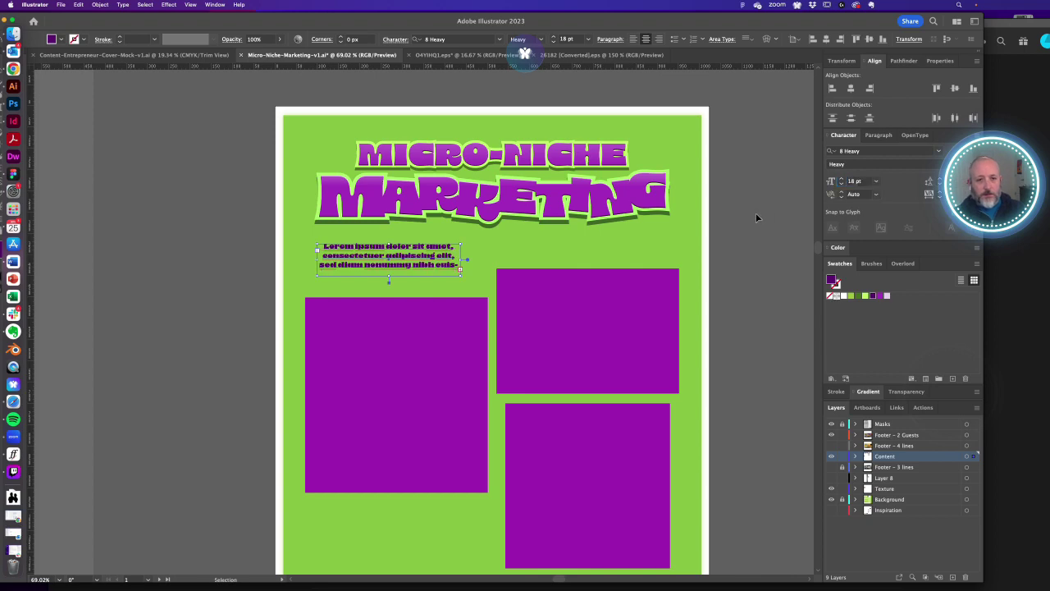
click(755, 212)
- Place a copy of the upper left block behind it, tilt the copy slightly counter-clockwise and fill it light purple
scroll(741, 237, down, 5)
drag(561, 357, 408, 356)
drag(498, 330, 663, 364)
drag(468, 218, 515, 257)
click(486, 244)
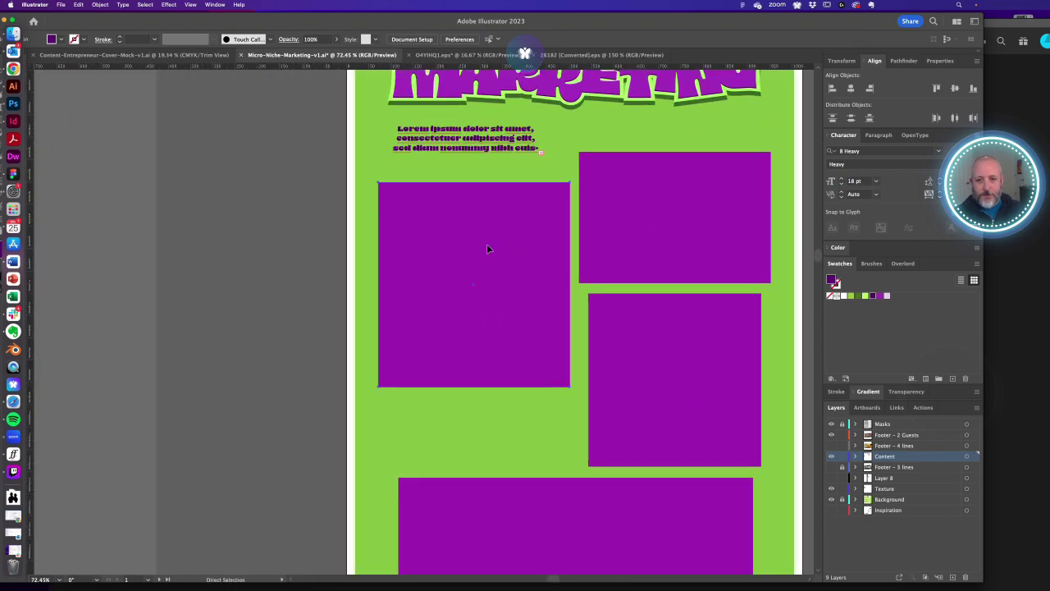
scroll(493, 254, up, 1)
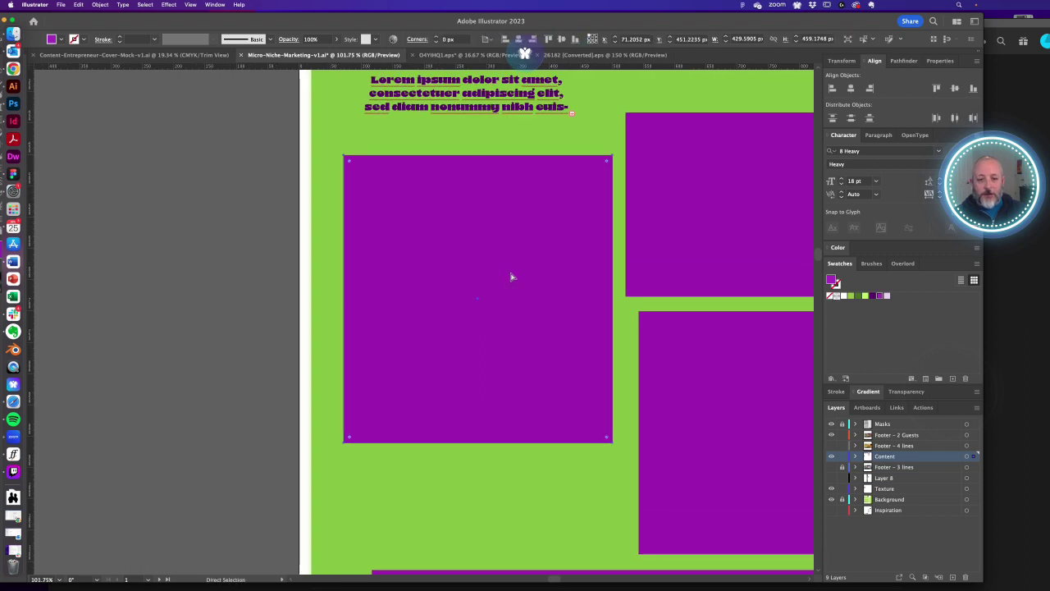
key(v)
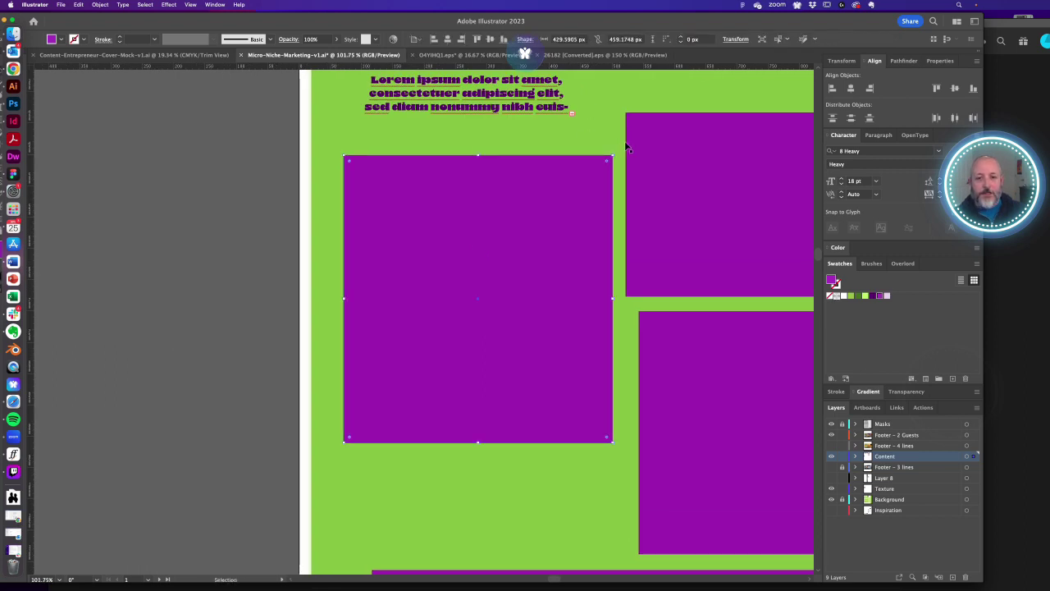
drag(614, 155, 613, 152)
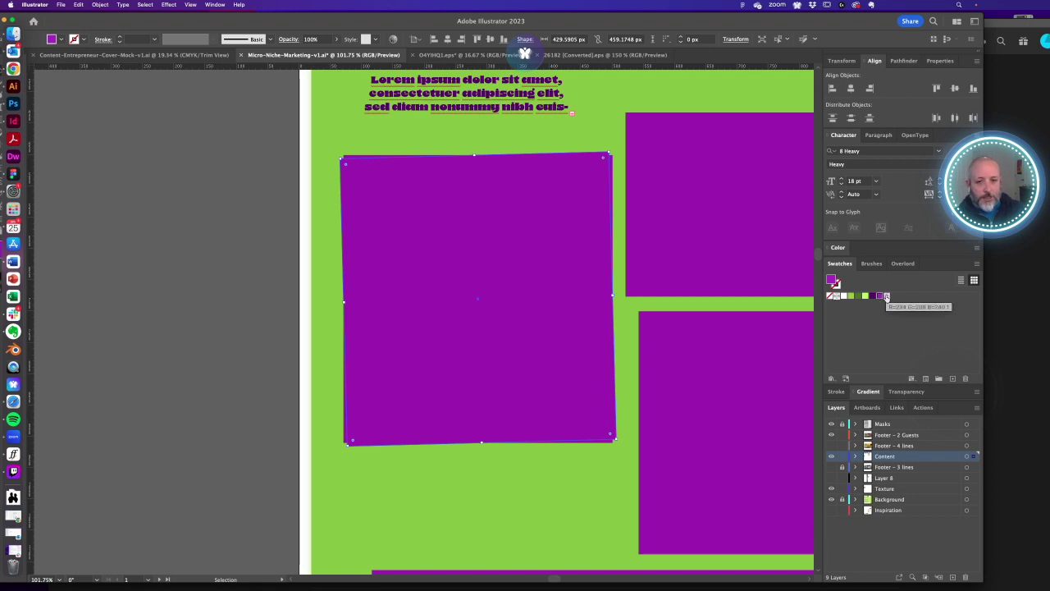
click(886, 296)
key(a)
click(229, 240)
key(space)
drag(441, 262, 337, 265)
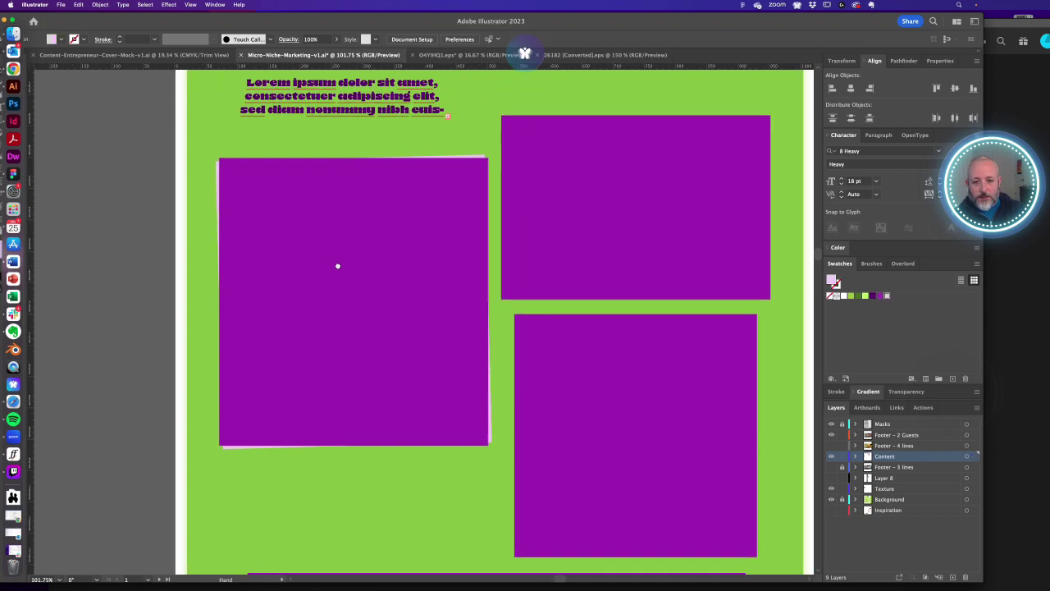
- Place a copy of the upper right block behind it, tilt the copy slightly clockwise and fill it dark purple
key(a)
click(594, 203)
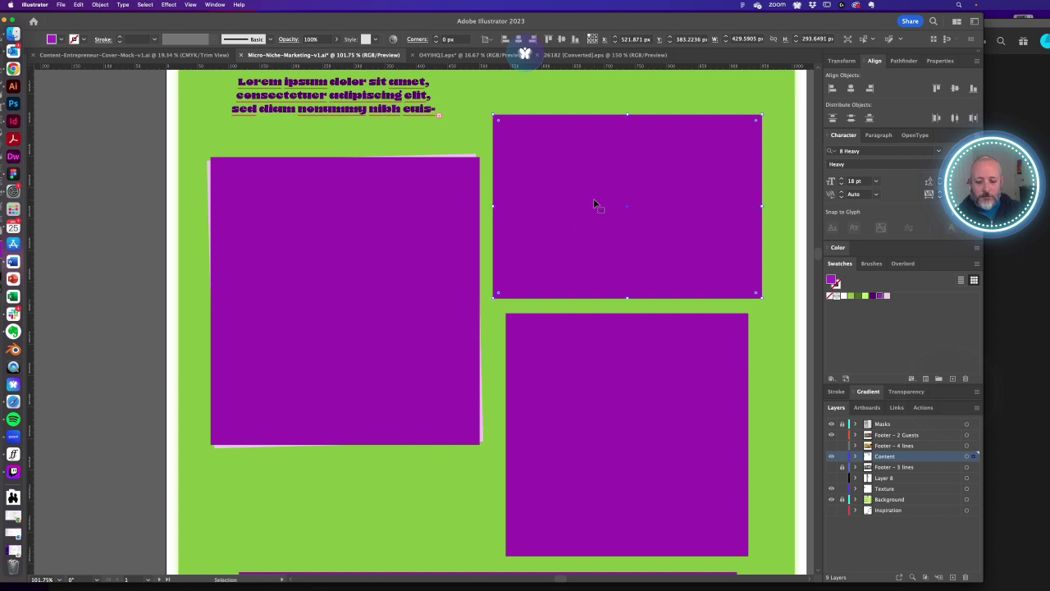
key(v)
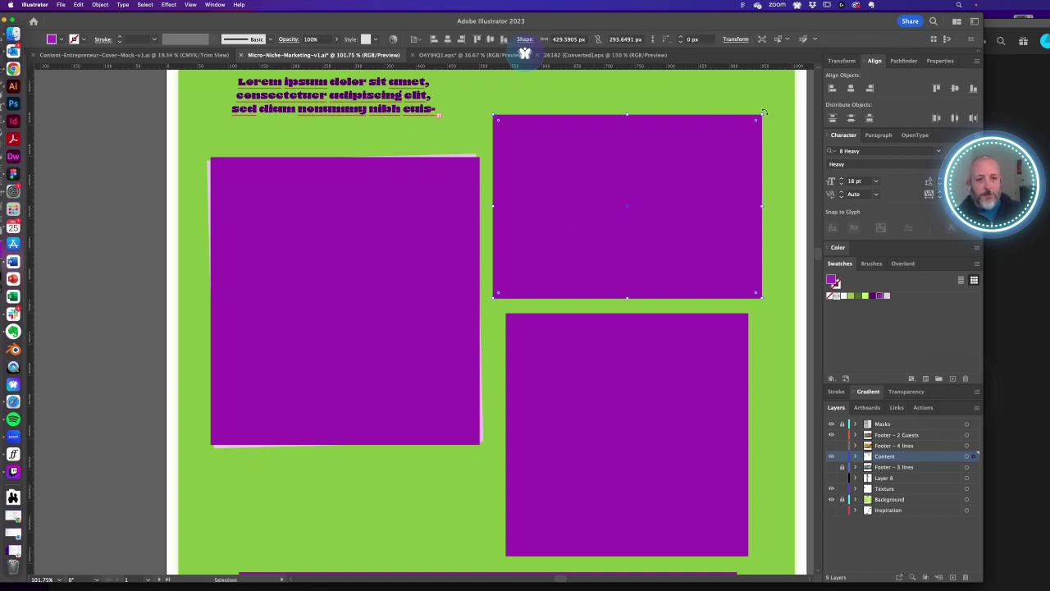
drag(773, 117, 767, 117)
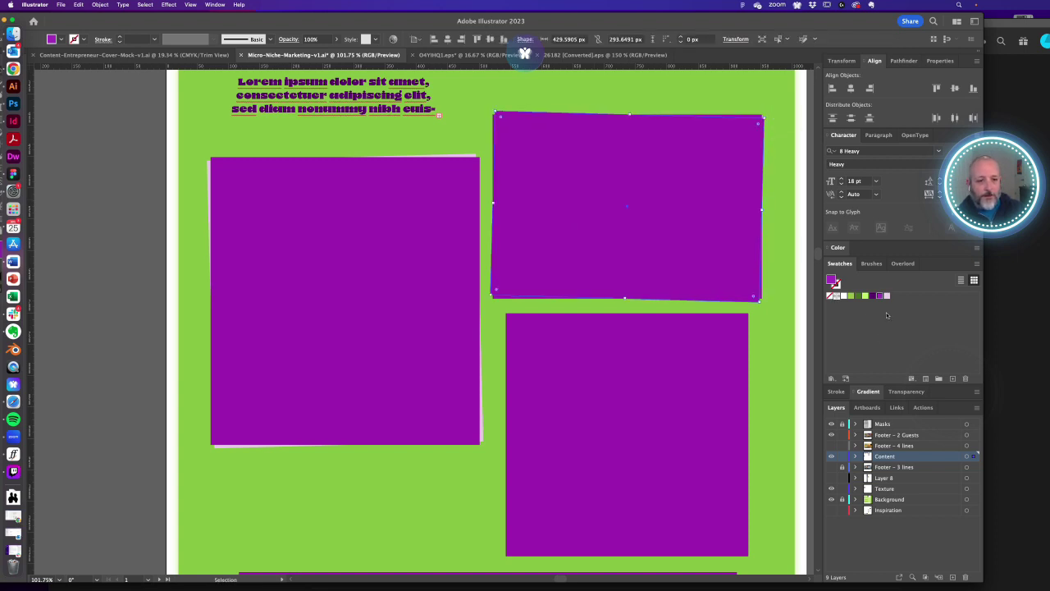
click(782, 348)
- Place a copy of the second right block behind it, tilt the copy slightly counter-clockwise and fill it light green
key(a)
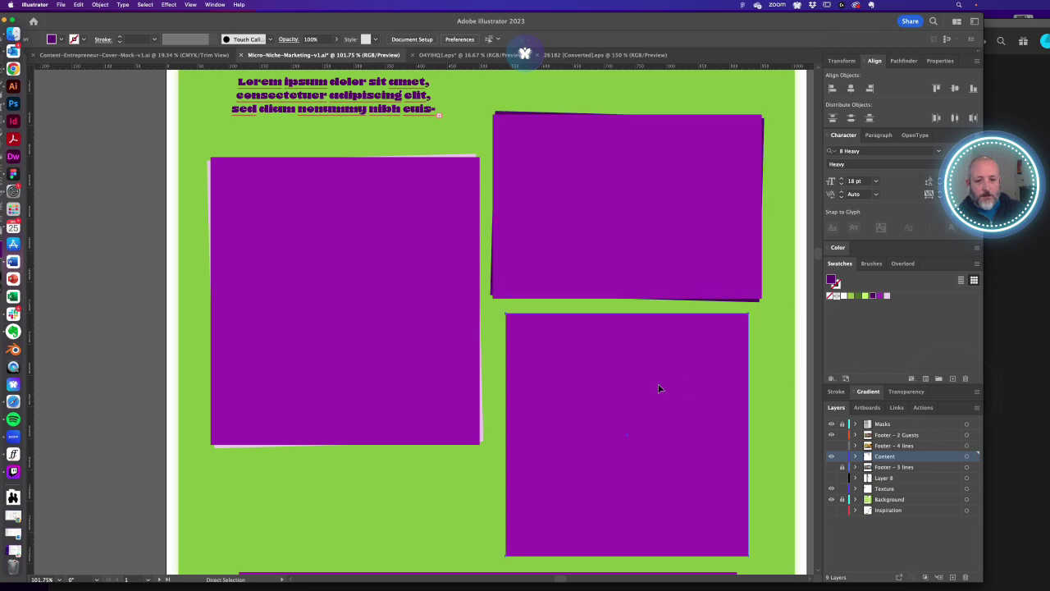
click(659, 389)
key(v)
key(a)
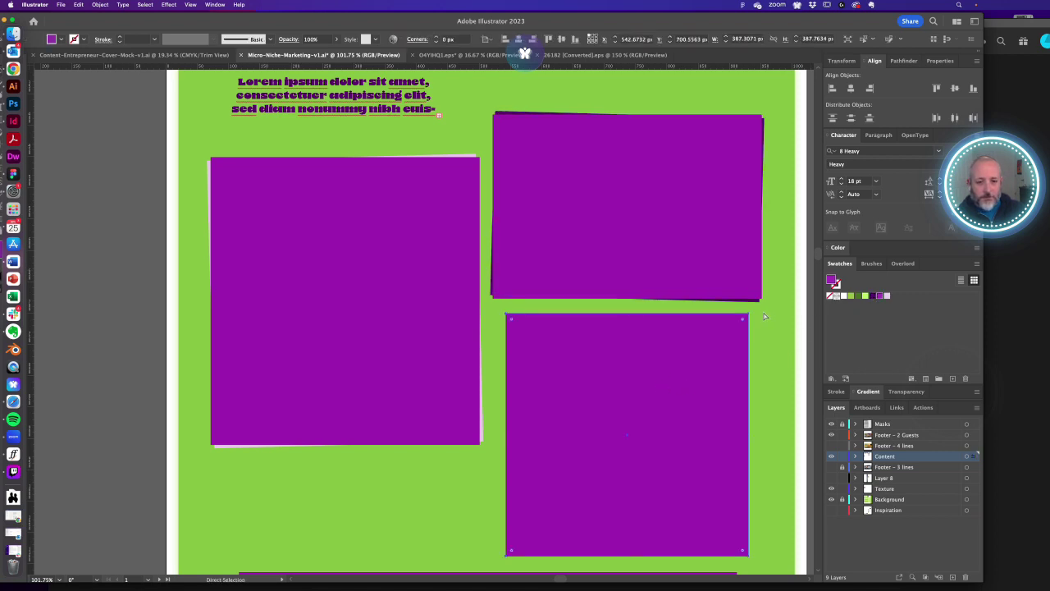
key(v)
drag(750, 315, 745, 309)
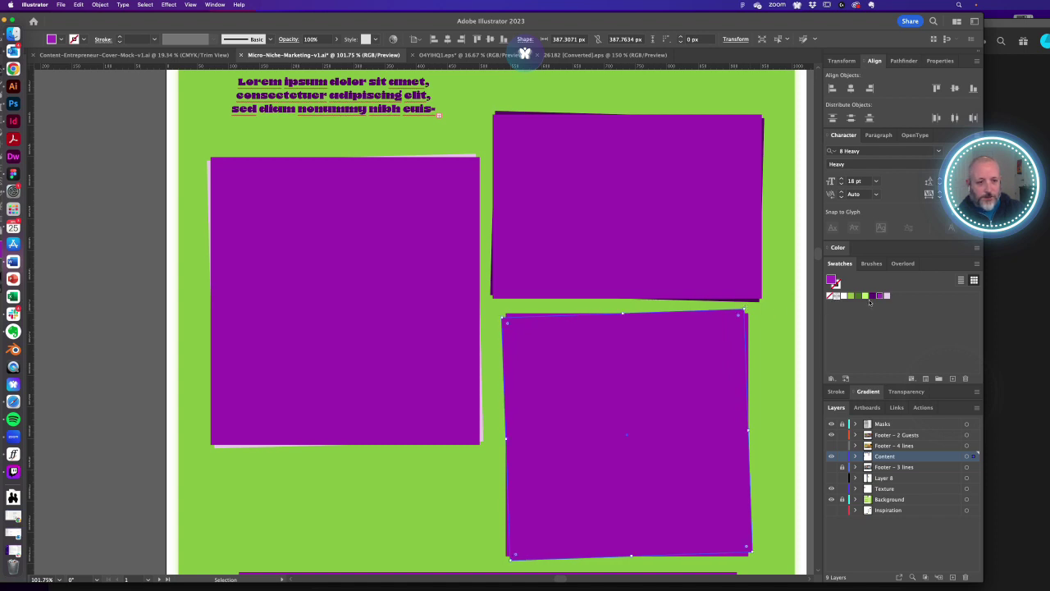
click(864, 297)
click(789, 353)
- Place a copy of the wide middle block behind it, tilt the copy slightly clockwise and fill it dark green
key(z)
alt+click(523, 406)
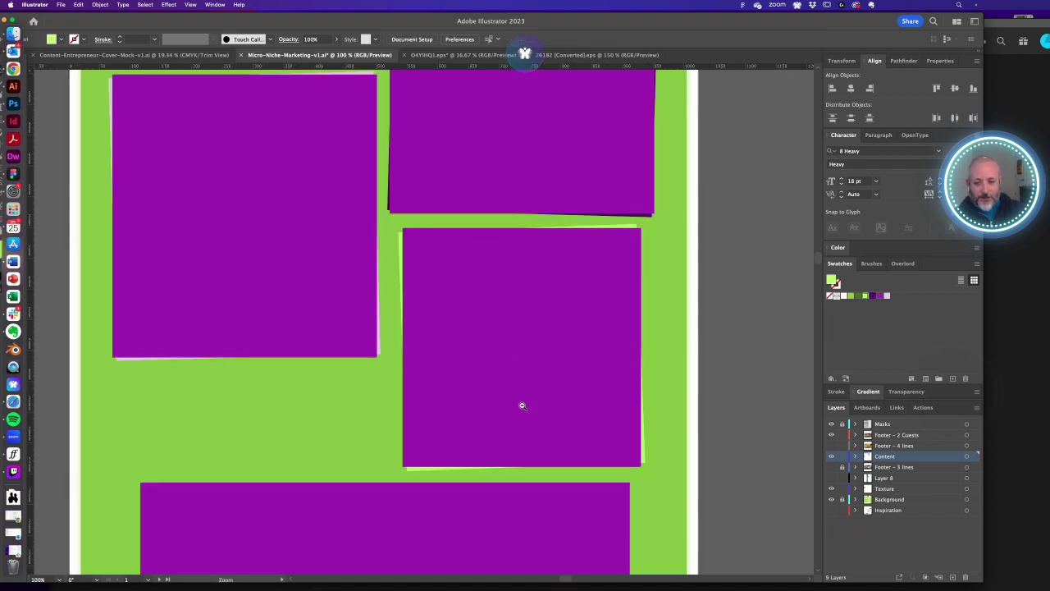
alt+click(402, 333)
alt+click(403, 333)
drag(455, 361, 474, 344)
key(v)
click(442, 408)
key(z)
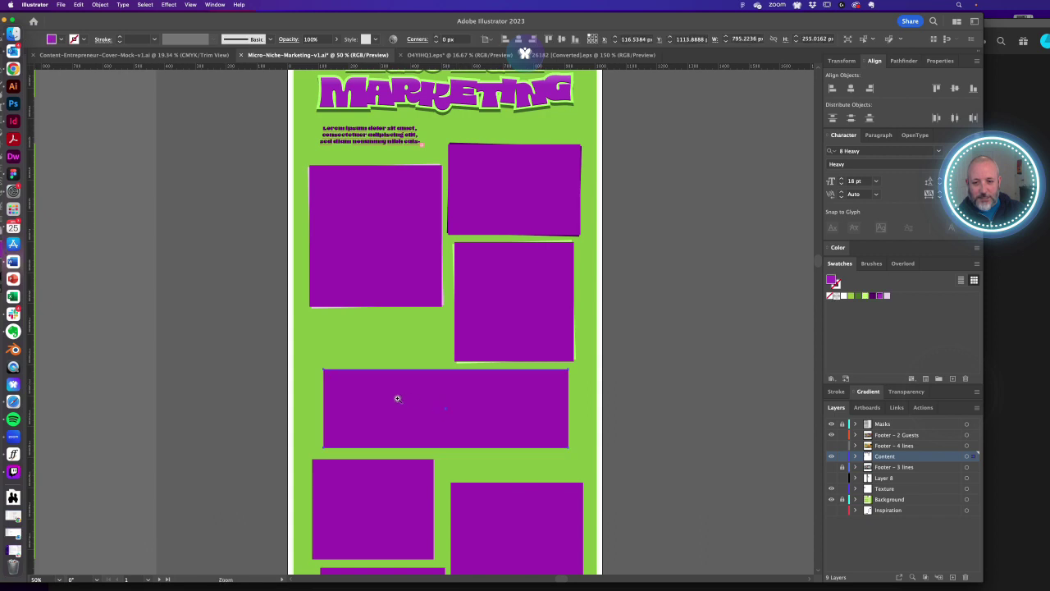
drag(398, 398, 450, 420)
key(v)
key(a)
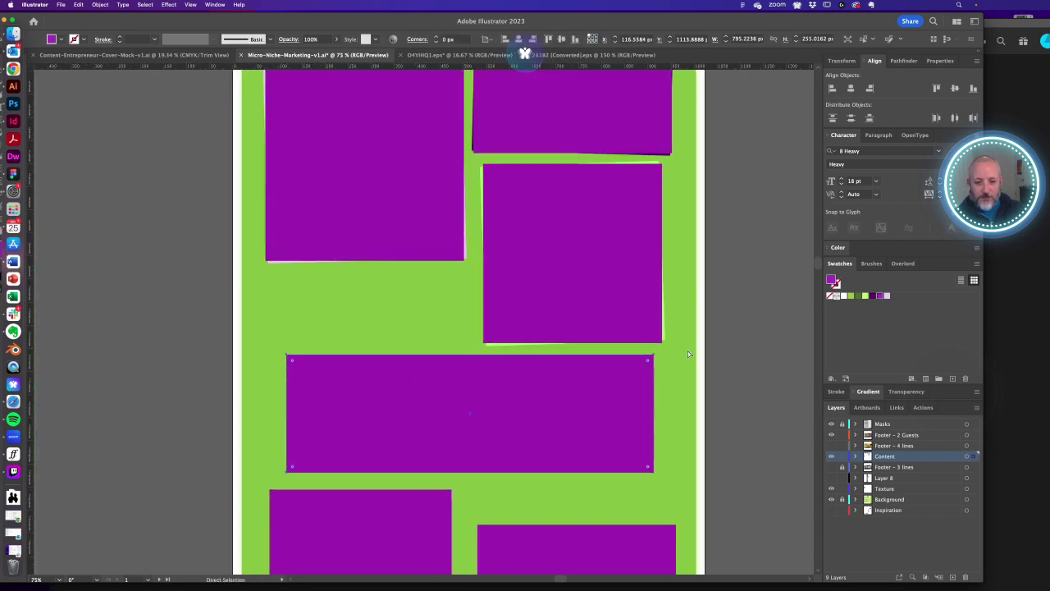
key(v)
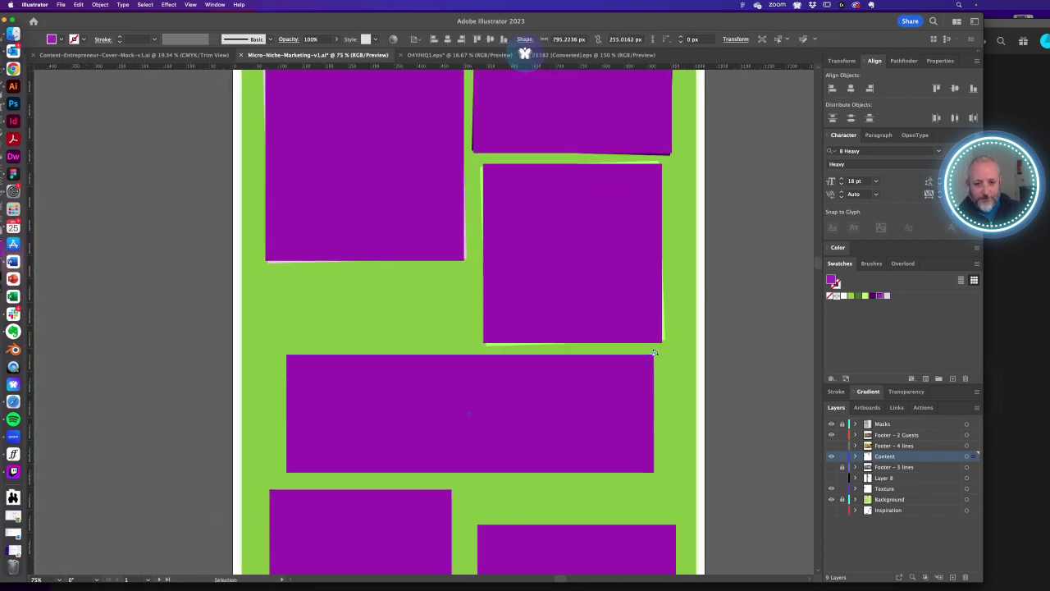
drag(655, 353, 671, 363)
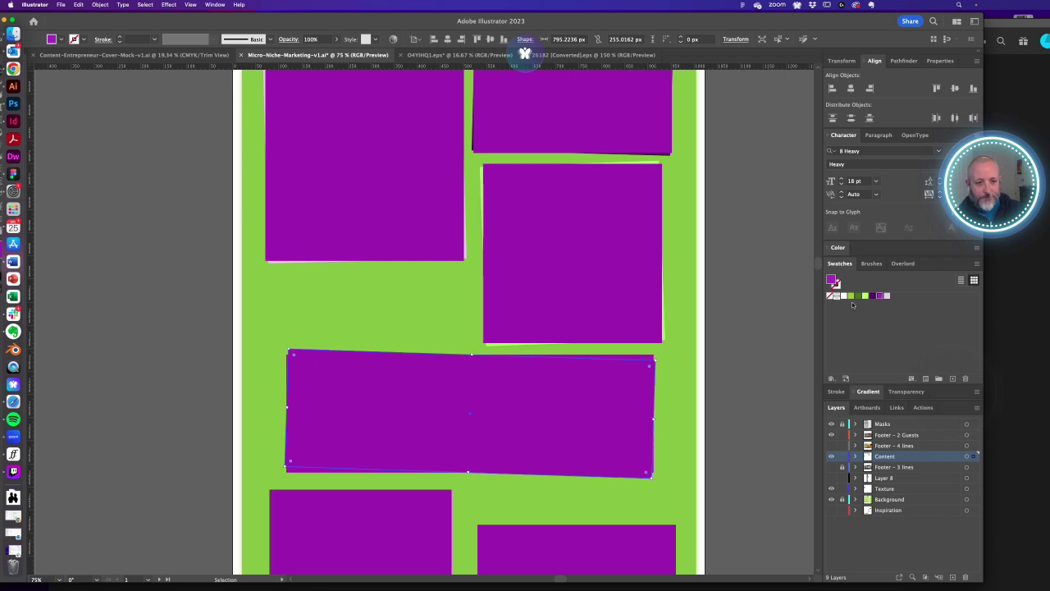
click(860, 296)
click(722, 378)
- Place a copy of the left block just below the wide block behind it, tilt it slightly counter-clockwise and fill it dark purple
drag(674, 431, 692, 291)
alt+super+click(417, 346)
drag(446, 333, 458, 380)
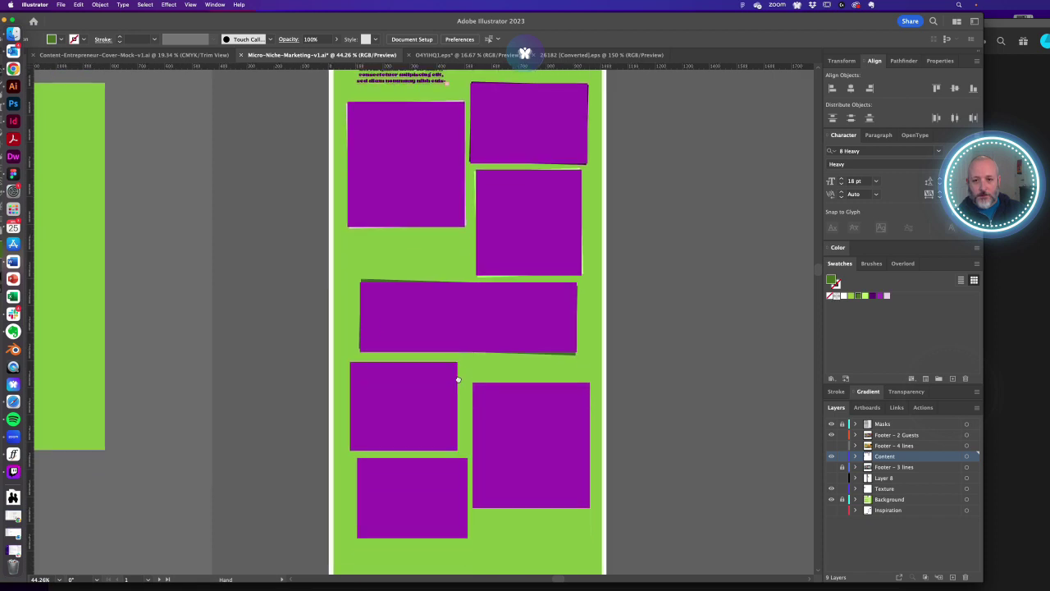
click(420, 399)
key(v)
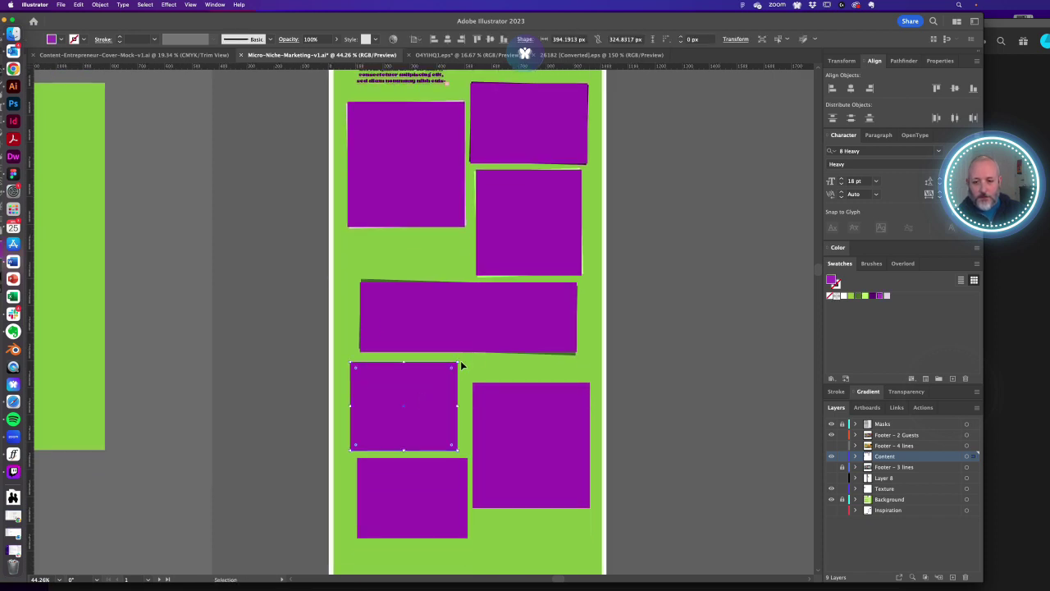
drag(459, 359, 476, 361)
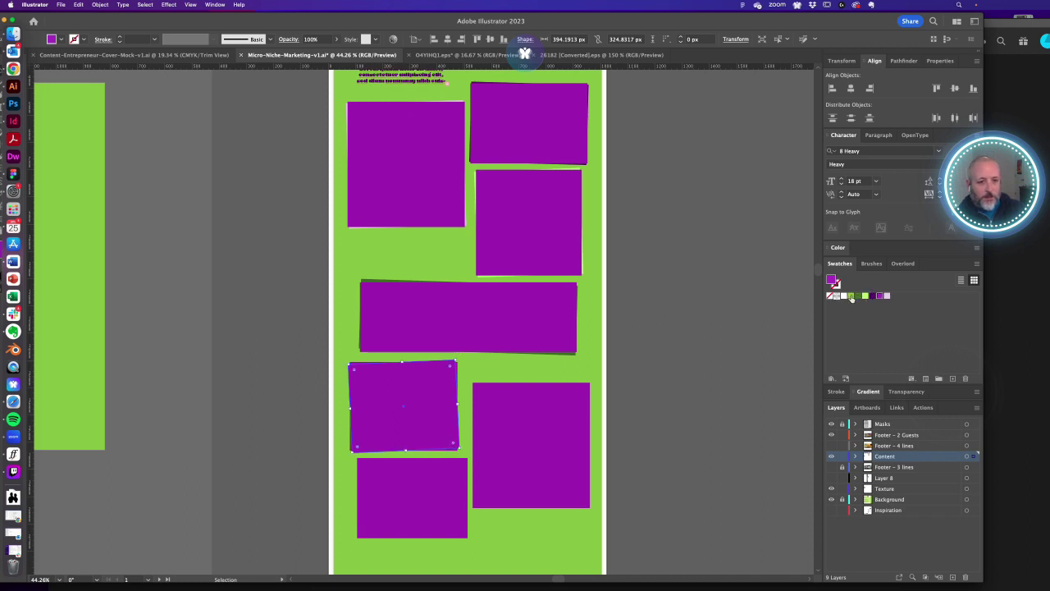
click(887, 297)
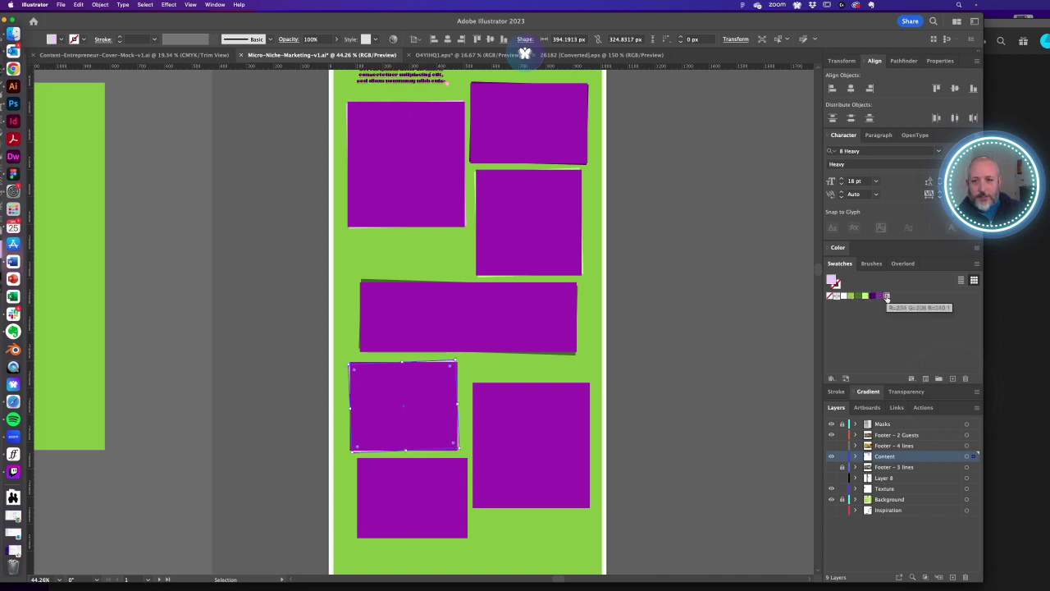
click(874, 297)
key(a)
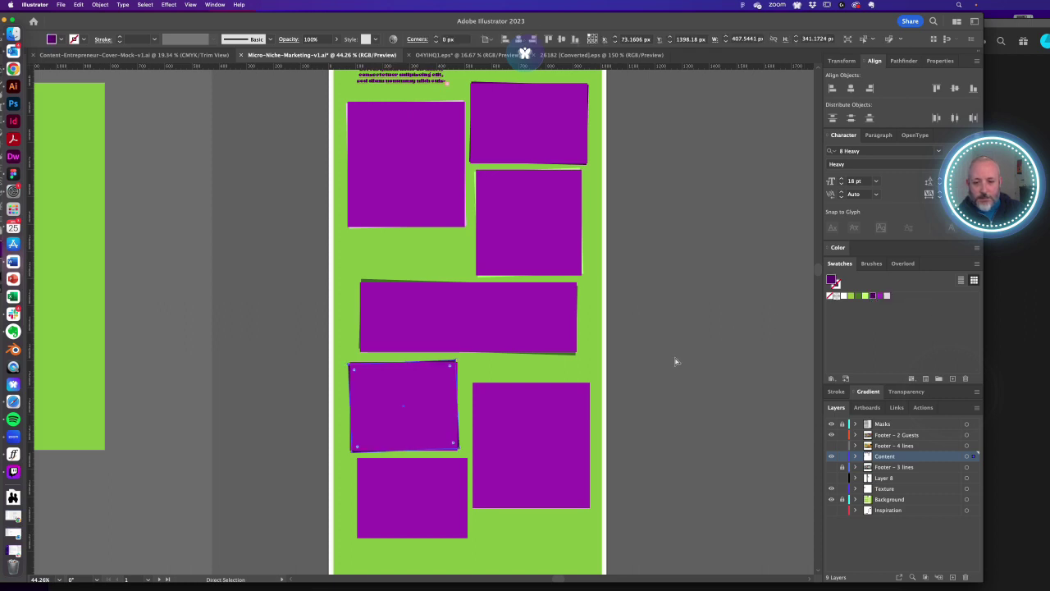
click(673, 365)
- Place a copy of the lower right block behind it, tilt the copy slightly clockwise and fill it light green
click(504, 437)
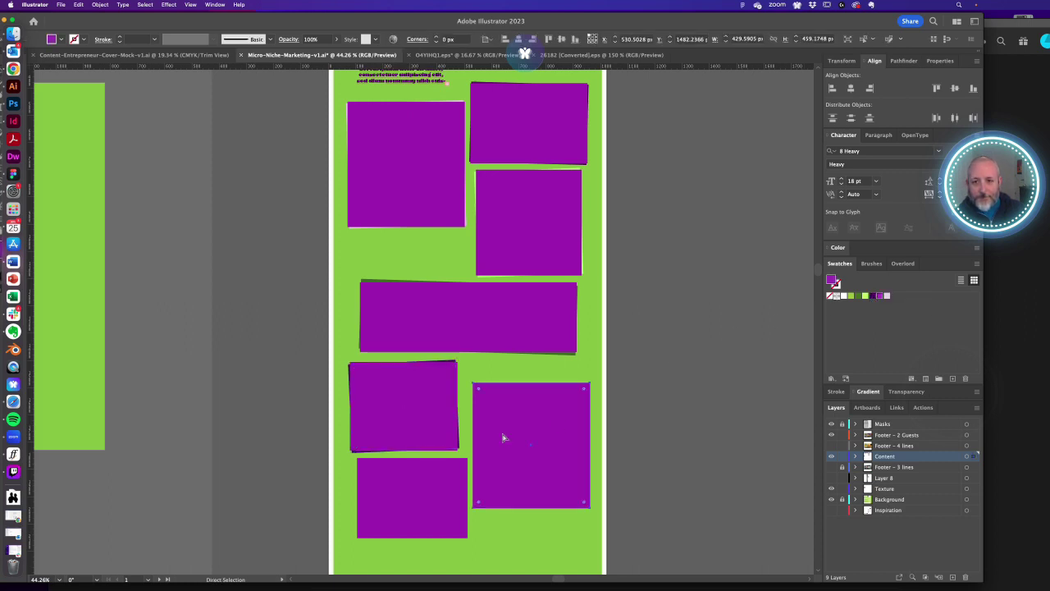
scroll(347, 112, up, 2)
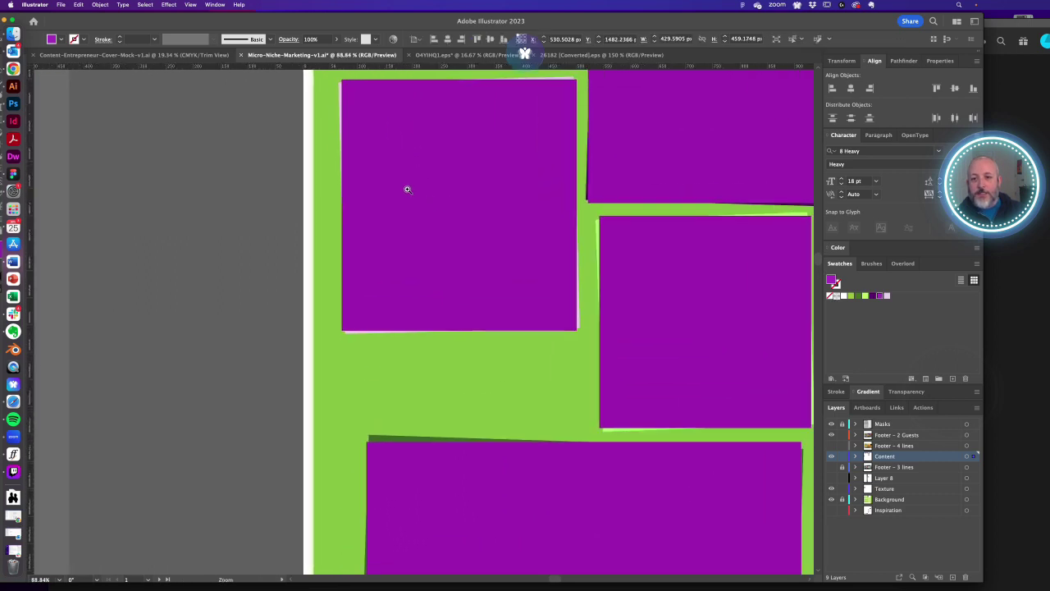
scroll(459, 492, down, 6)
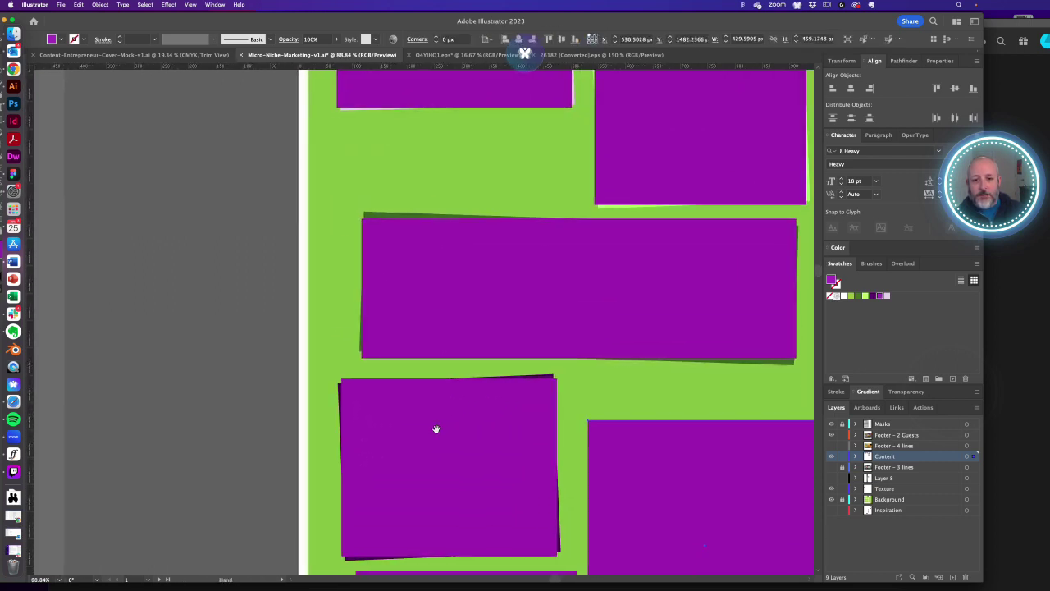
scroll(353, 438, down, 5)
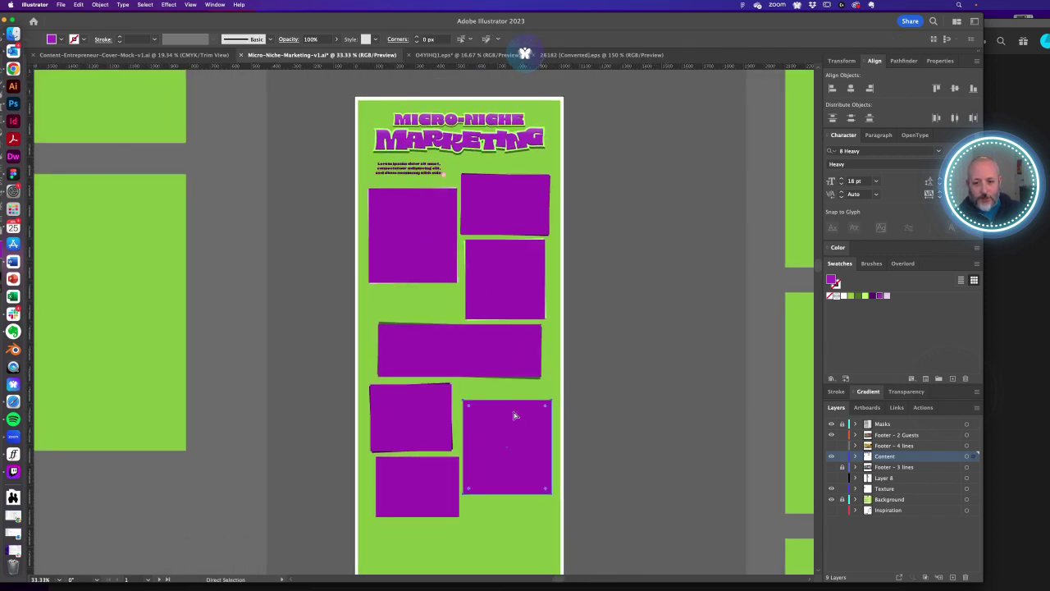
click(498, 429)
scroll(574, 460, up, 5)
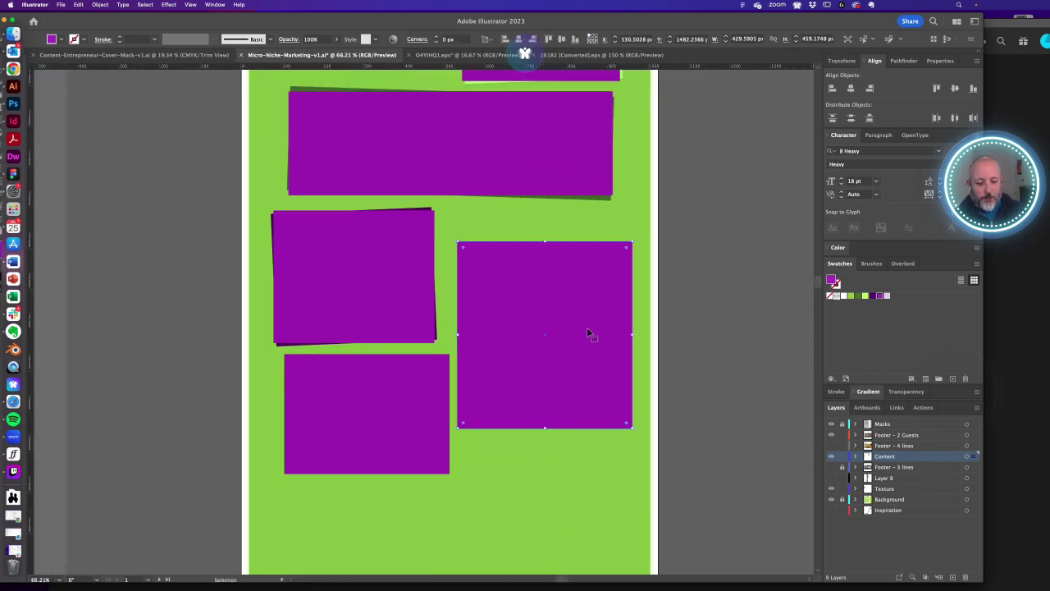
key(v)
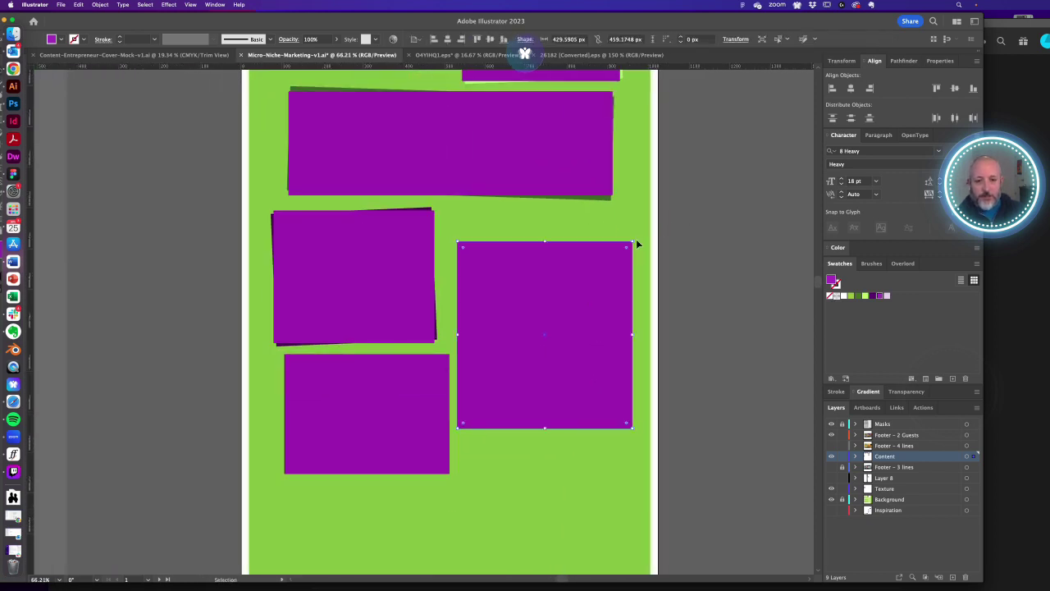
drag(635, 239, 658, 245)
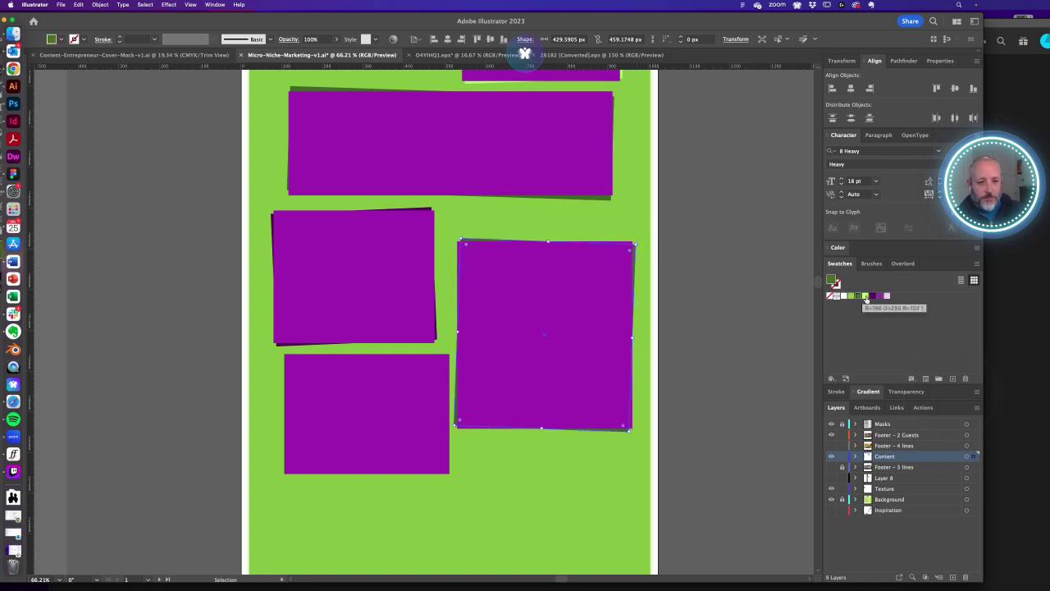
click(864, 296)
click(698, 302)
- Place a copy of the lowest left block behind it, tilt the copy slightly counter-clockwise and fill it light purple
key(a)
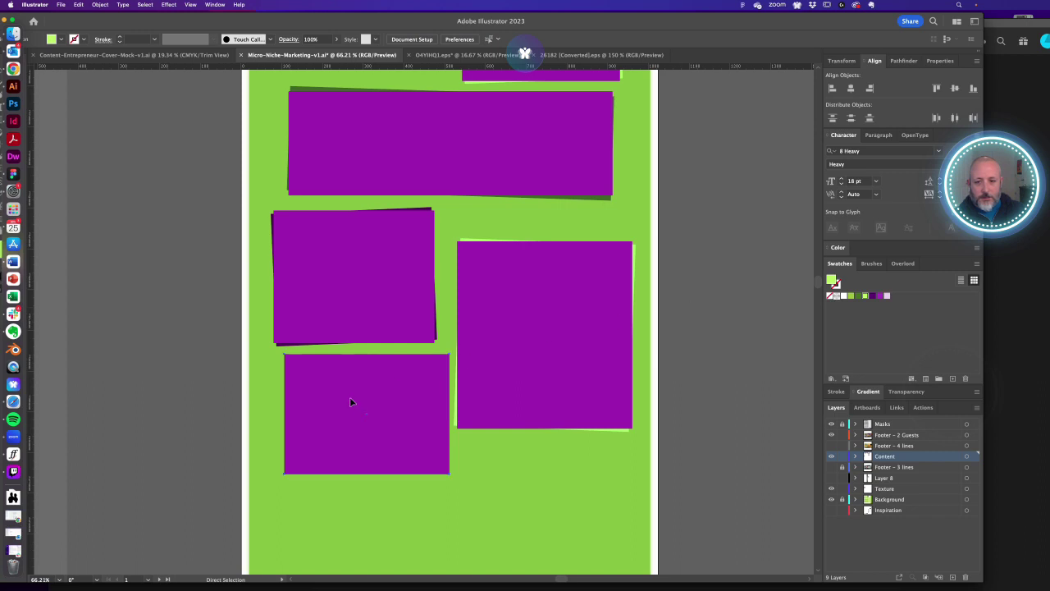
click(351, 402)
key(v)
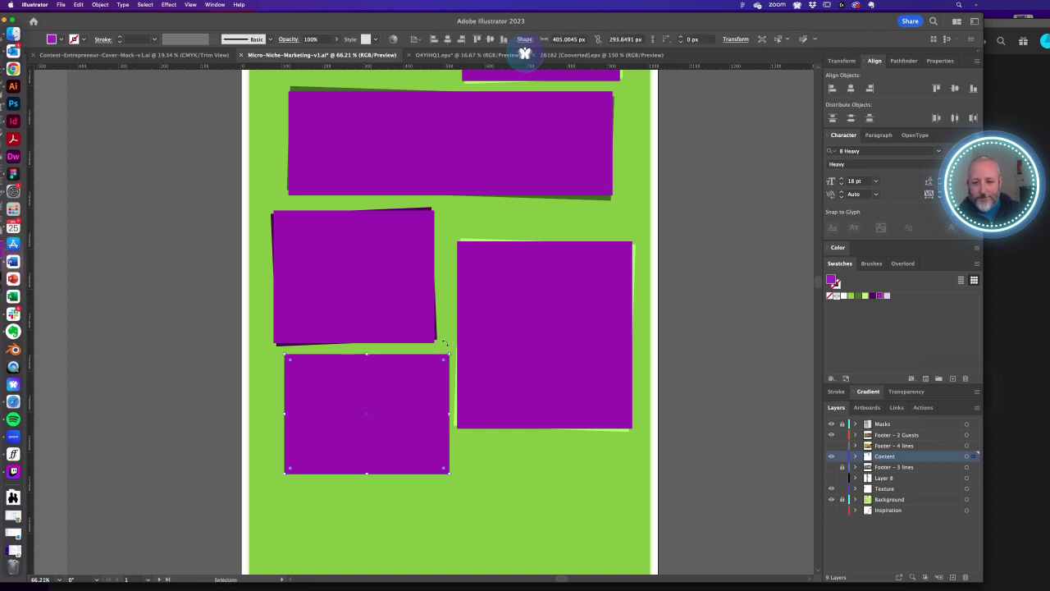
click(436, 348)
key(a)
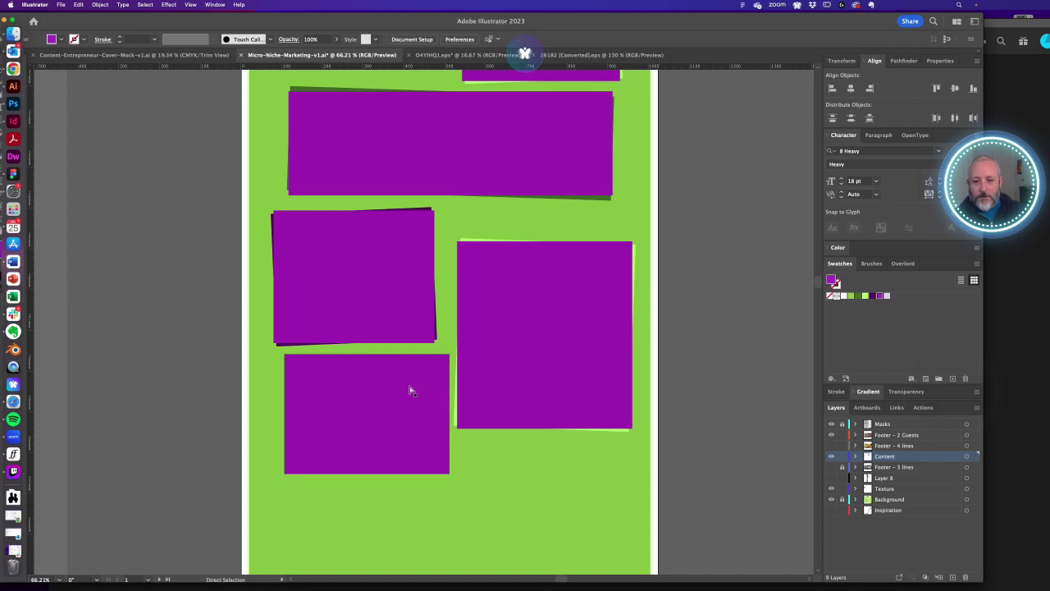
key(v)
click(410, 391)
drag(449, 351, 458, 347)
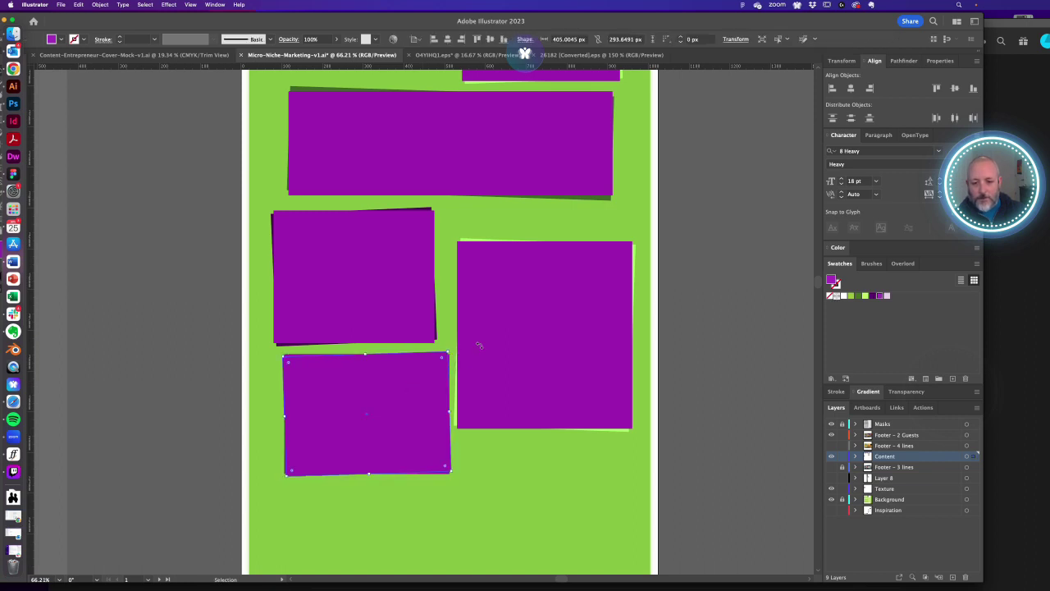
click(887, 296)
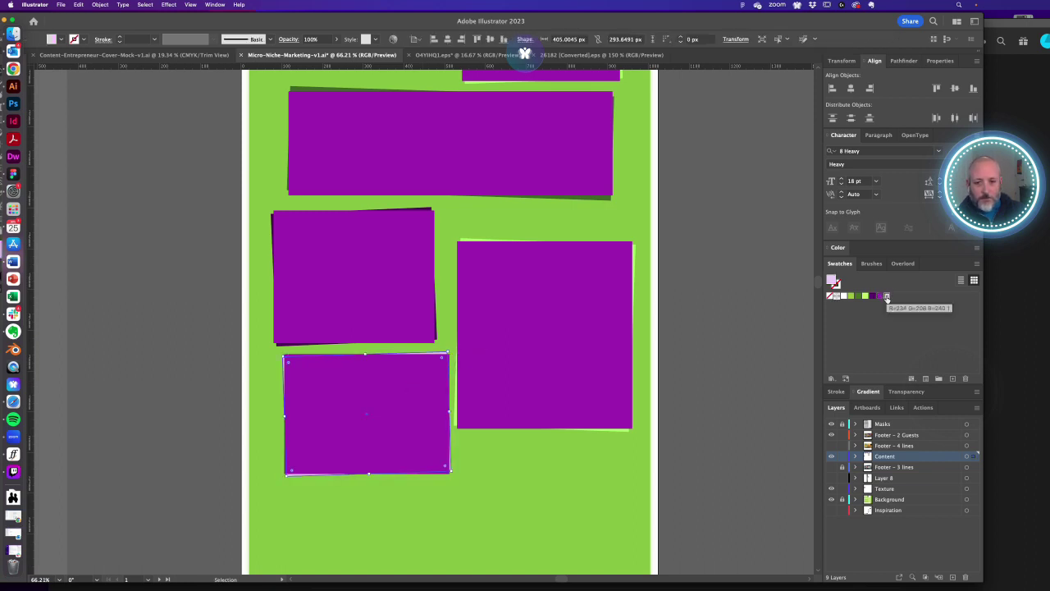
click(666, 348)
- Draw a text area across the top of the upper left block and paste the heading "Understanding your ideal client" into it
key(super+minus)
key(super+minus)
key(super+minus)
drag(443, 266, 505, 289)
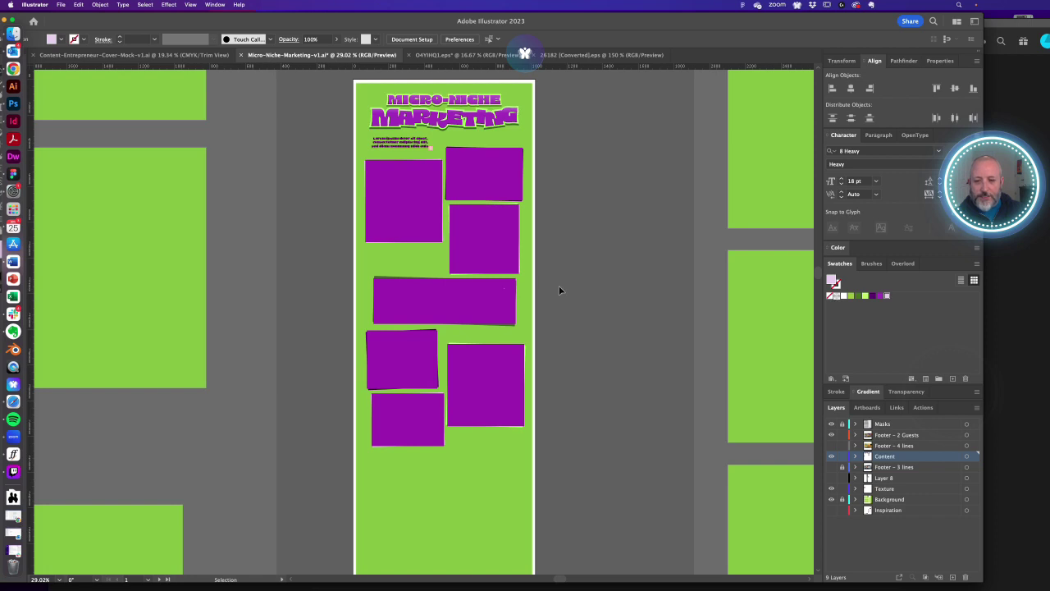
scroll(467, 221, up, 3)
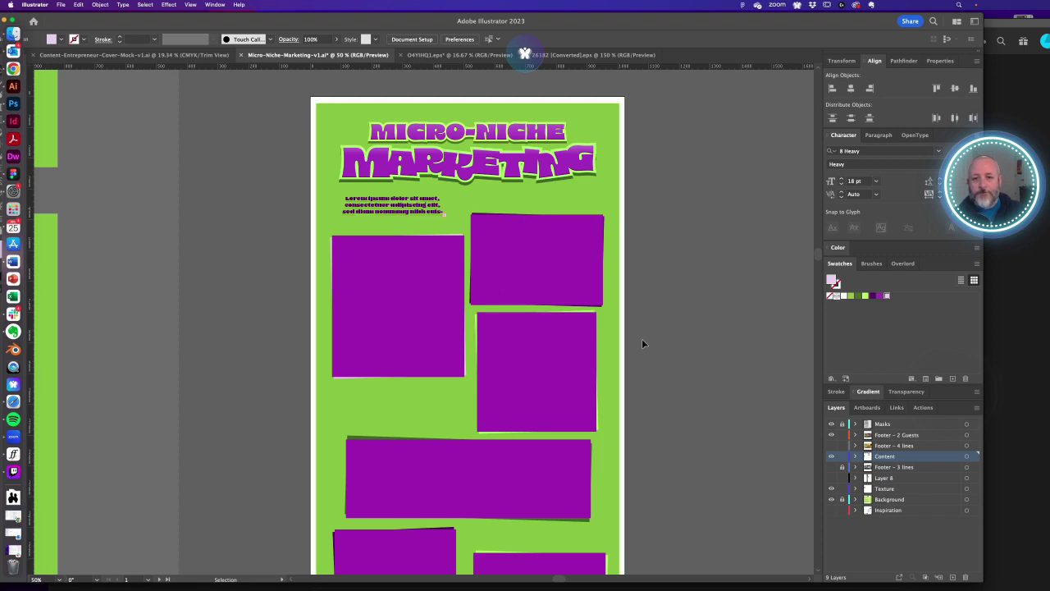
drag(642, 344, 649, 321)
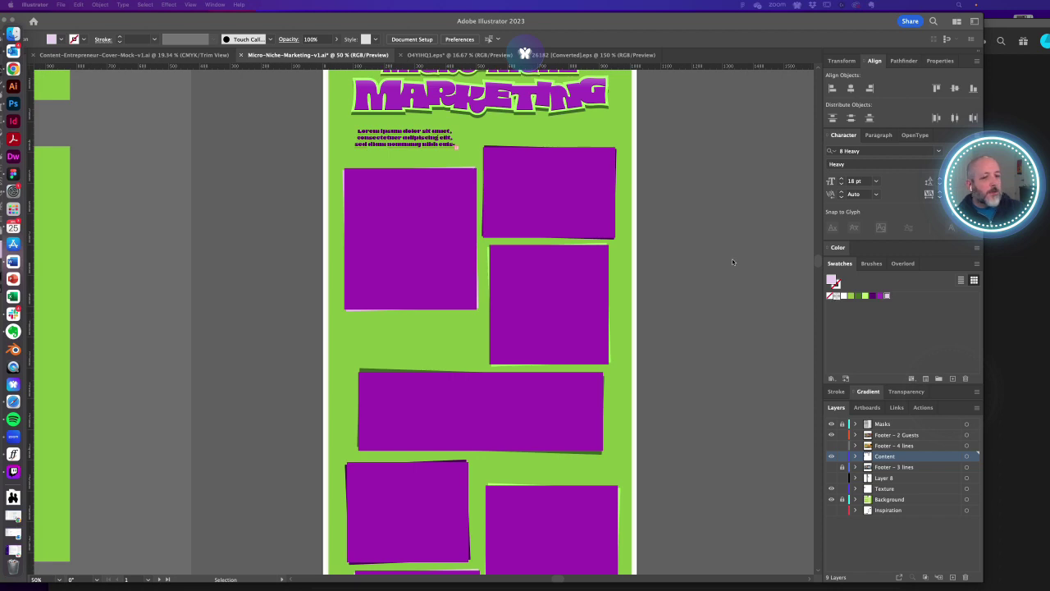
click(674, 272)
drag(364, 221, 376, 192)
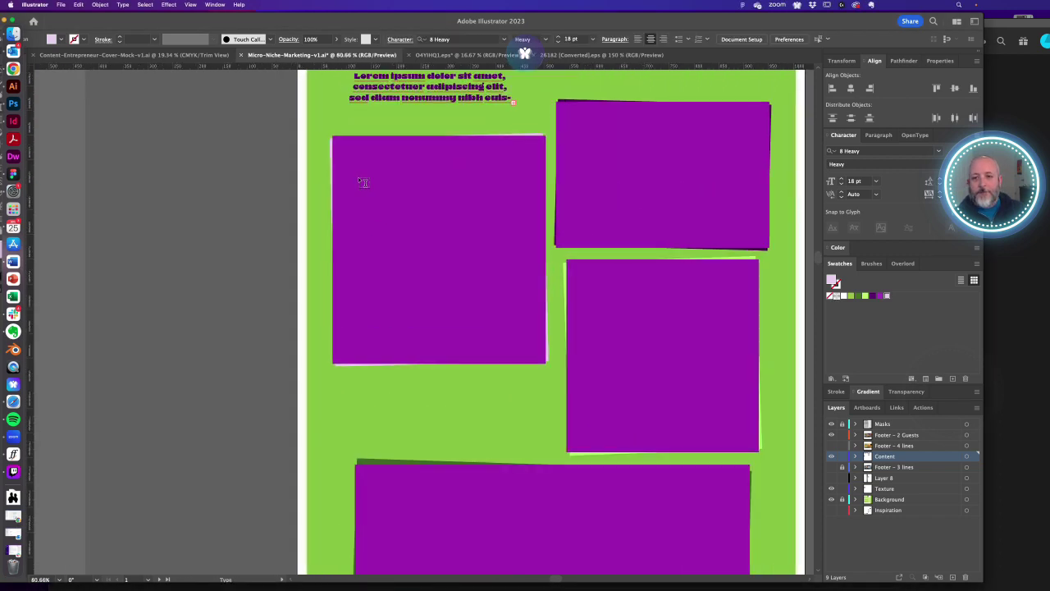
key(t)
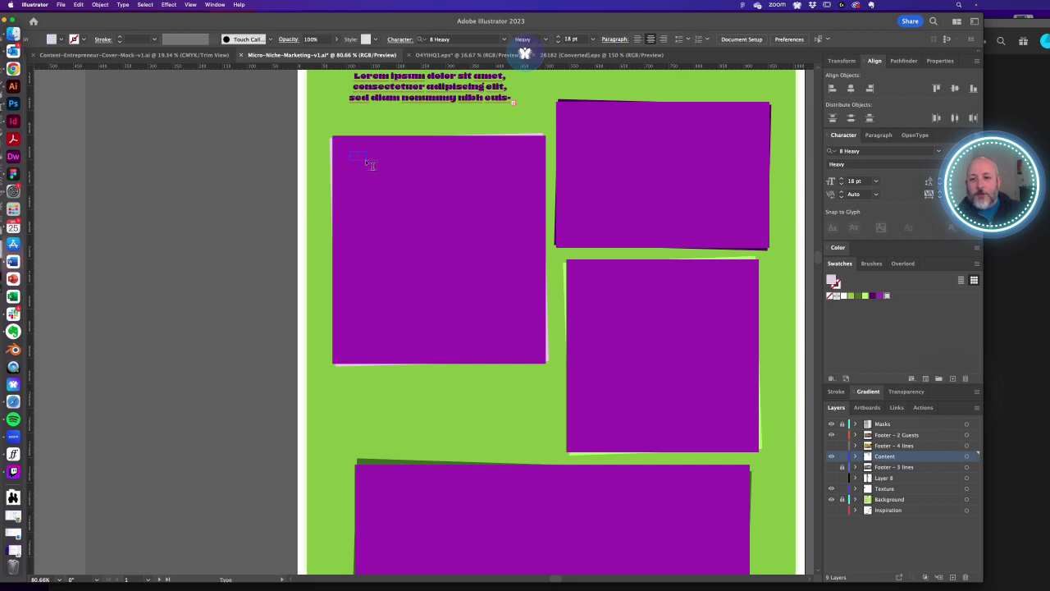
drag(485, 213, 528, 210)
key(super+v)
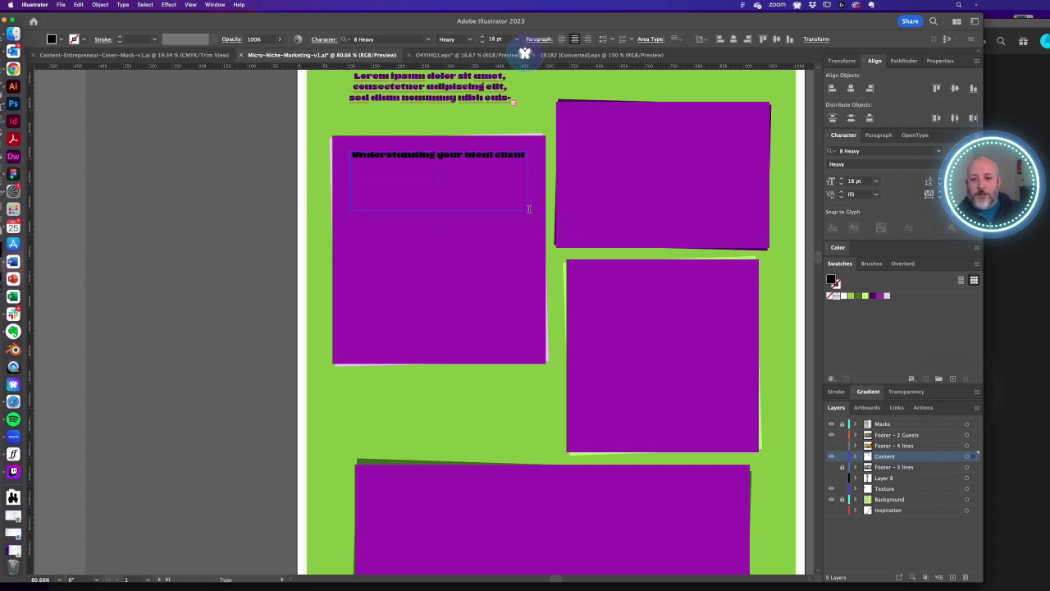
- Set the font size of the "Understanding your ideal client" heading to 36 pt
key(super+a)
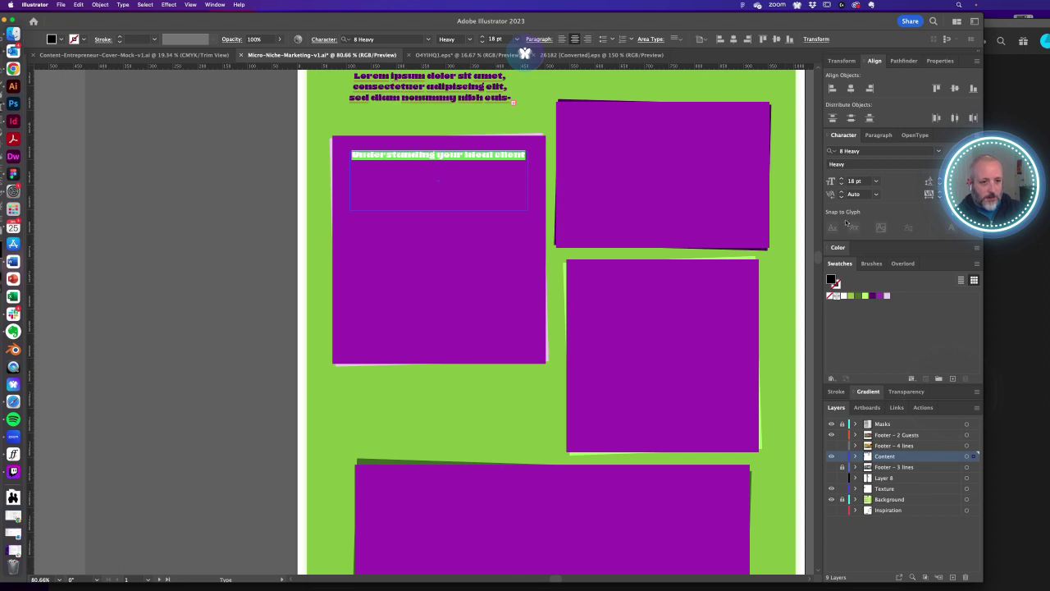
click(831, 182)
key(shift+Up)
key(shift+Up)
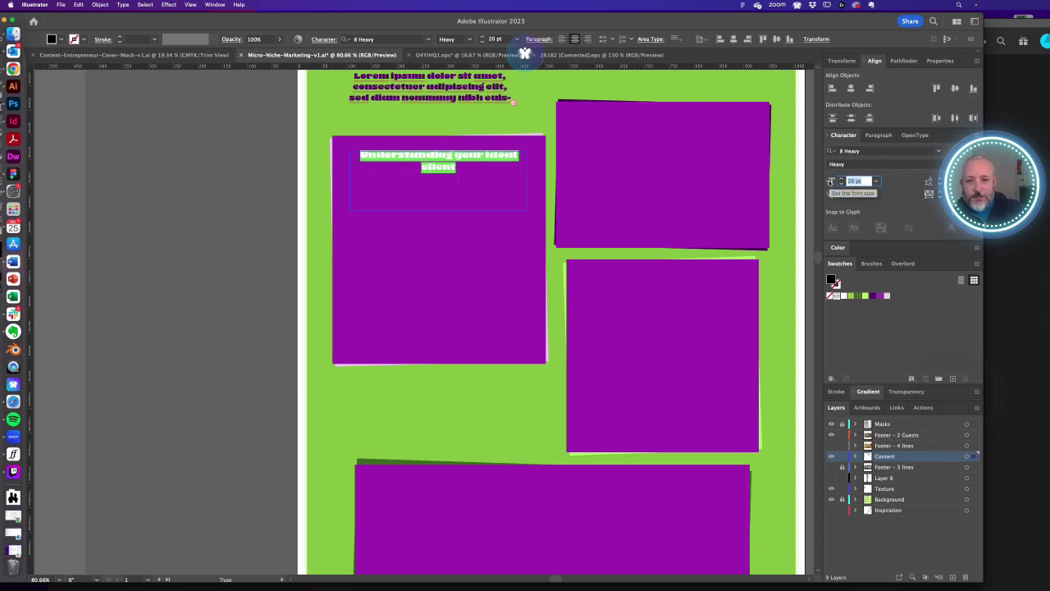
scroll(831, 182, up, 6)
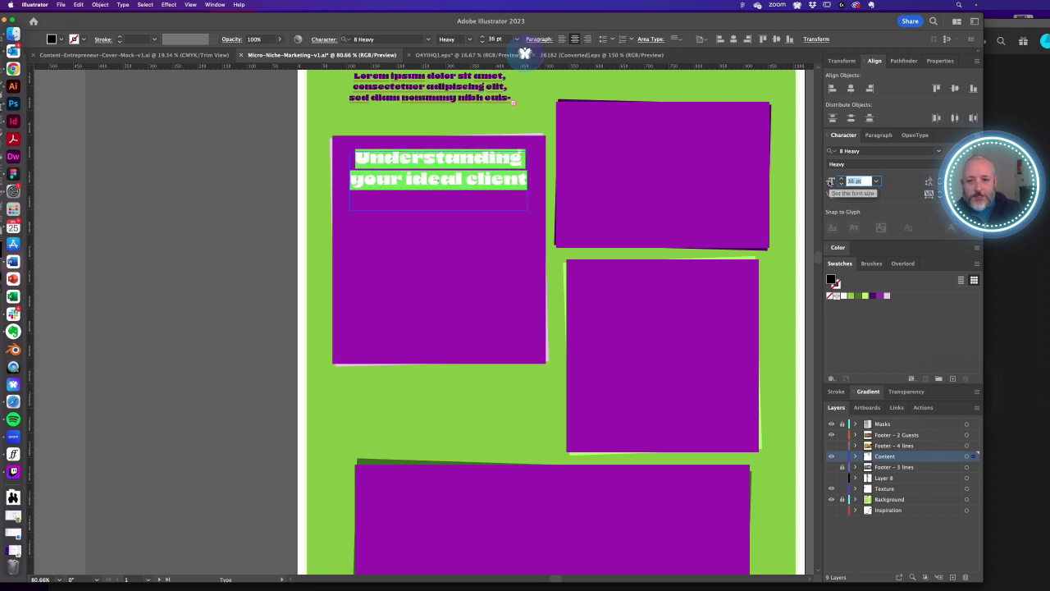
click(193, 240)
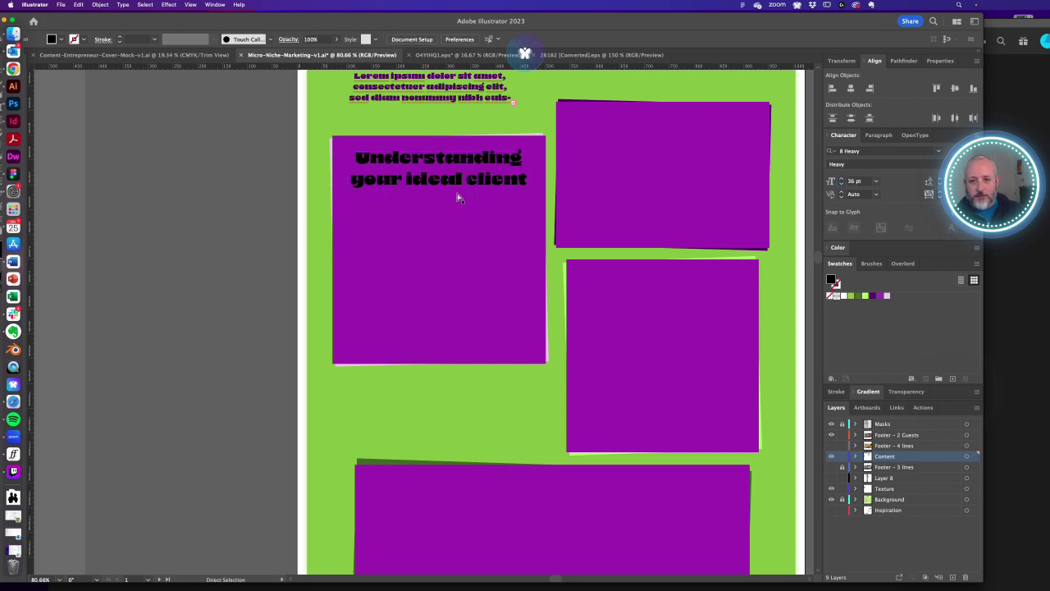
- Fill the "Understanding your ideal client" heading with the light purple swatch
click(470, 183)
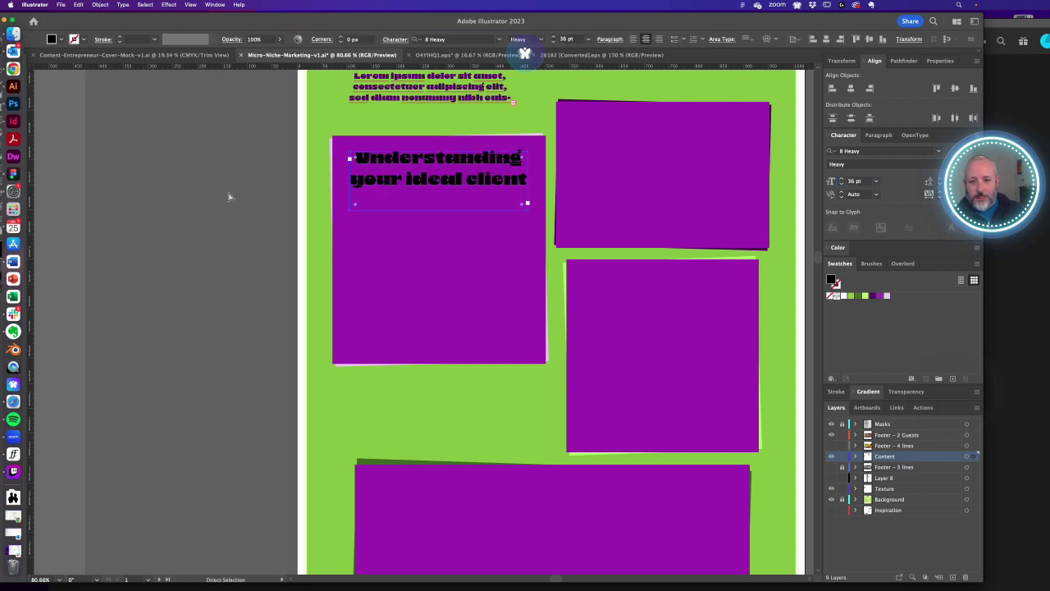
click(189, 202)
click(471, 162)
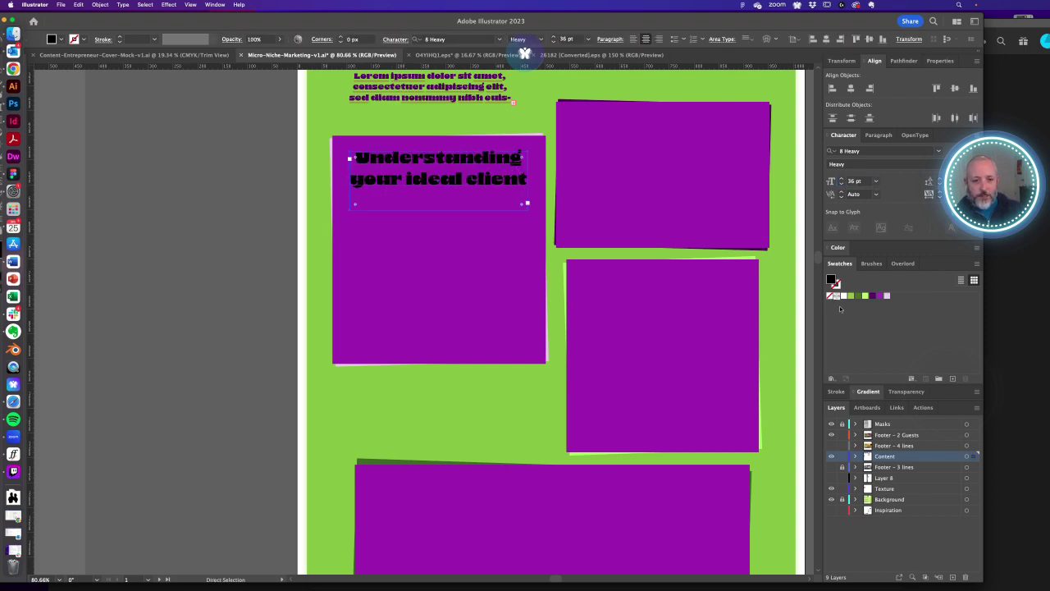
click(885, 296)
click(187, 261)
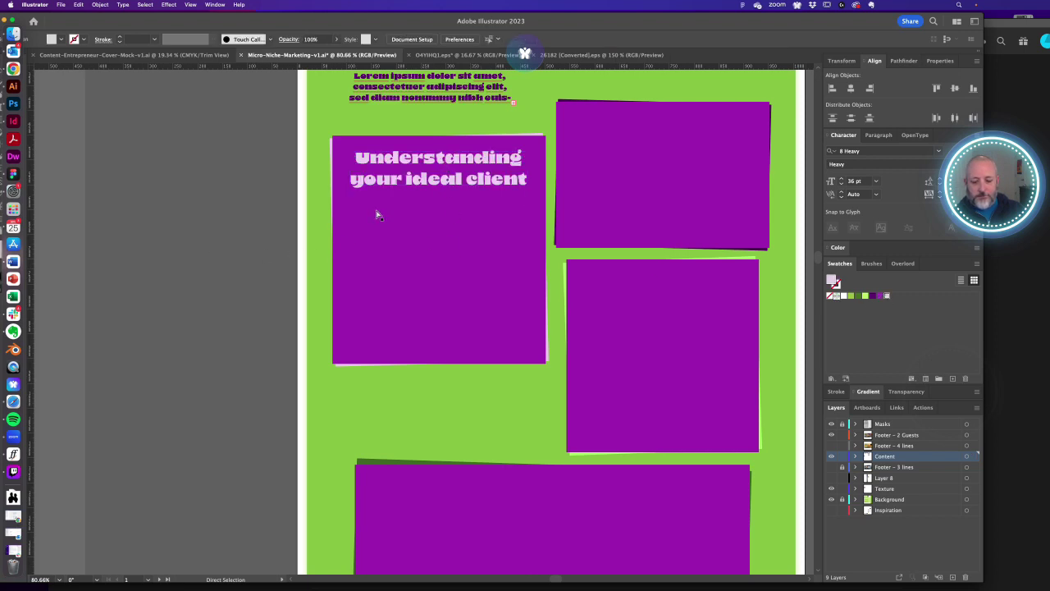
- Draw a light purple rectangle beneath the heading in the upper left block and tilt it slightly clockwise
key(m)
drag(523, 282, 530, 303)
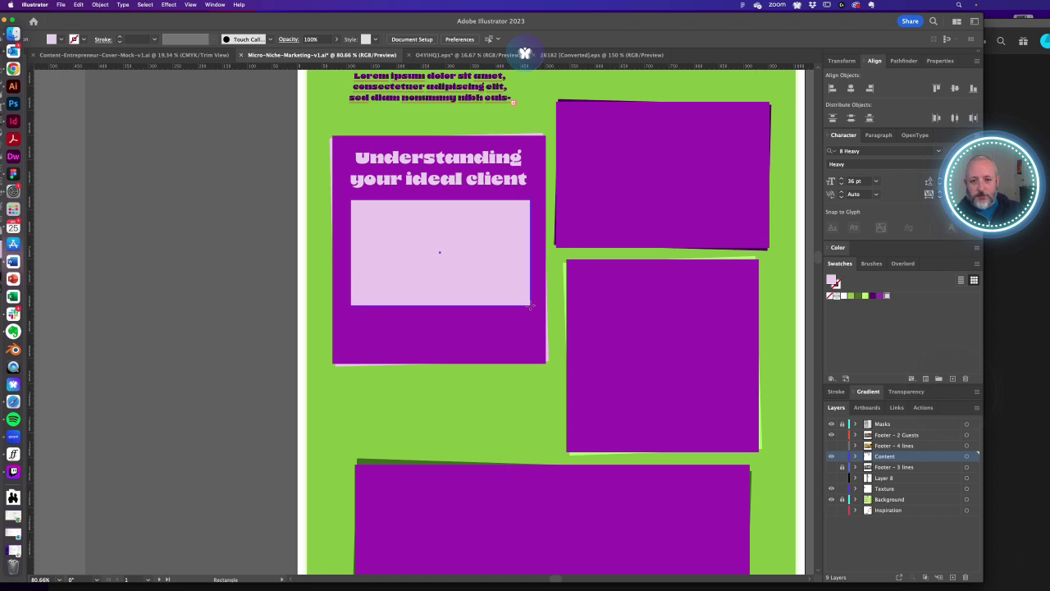
key(v)
drag(531, 198, 553, 206)
click(225, 225)
key(a)
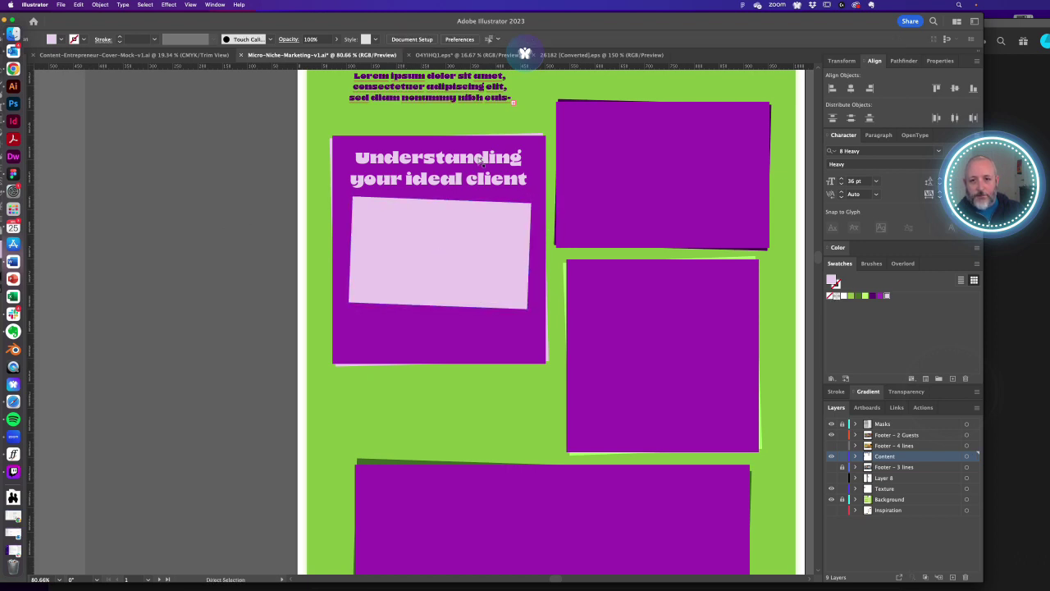
- Place a copy of the "Lorem ipsum" intro paragraph below the light purple rectangle in the upper left block
click(426, 87)
alt+drag(447, 90, 458, 336)
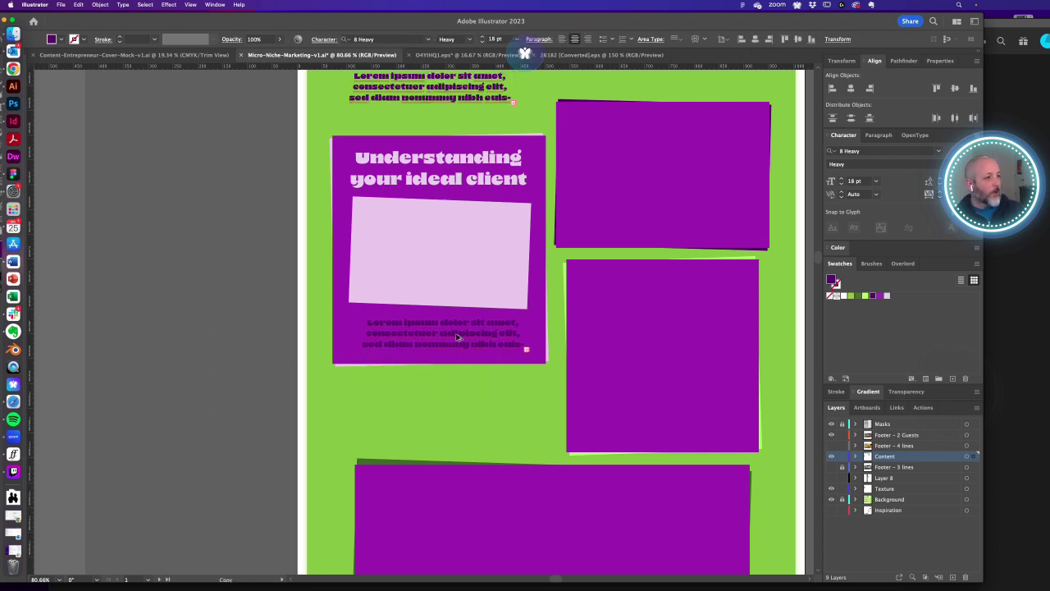
click(265, 328)
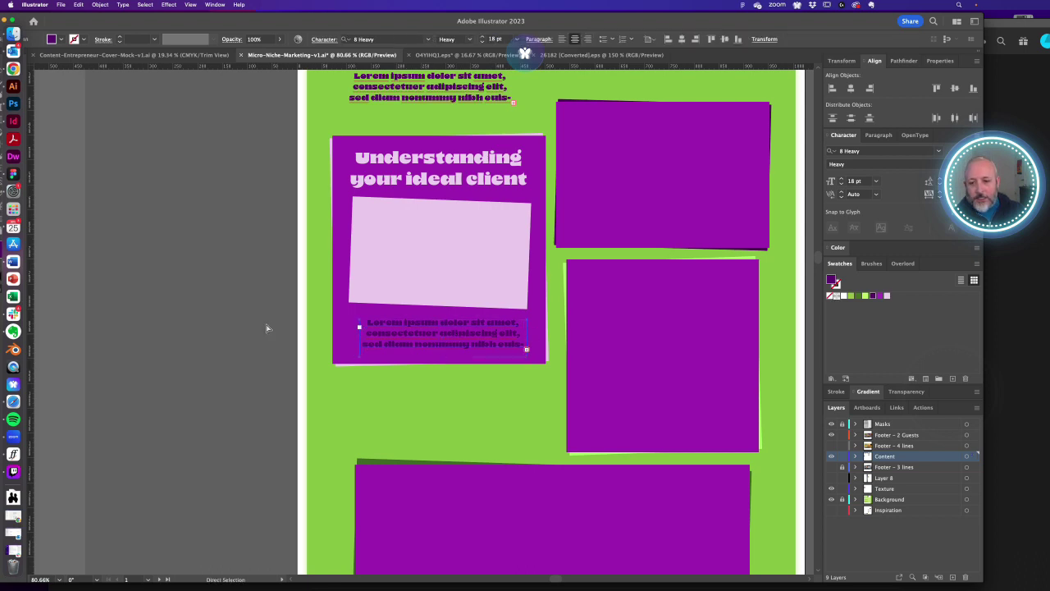
- Align the upper left block, its heading and its paragraph to a common horizontal center
click(447, 345)
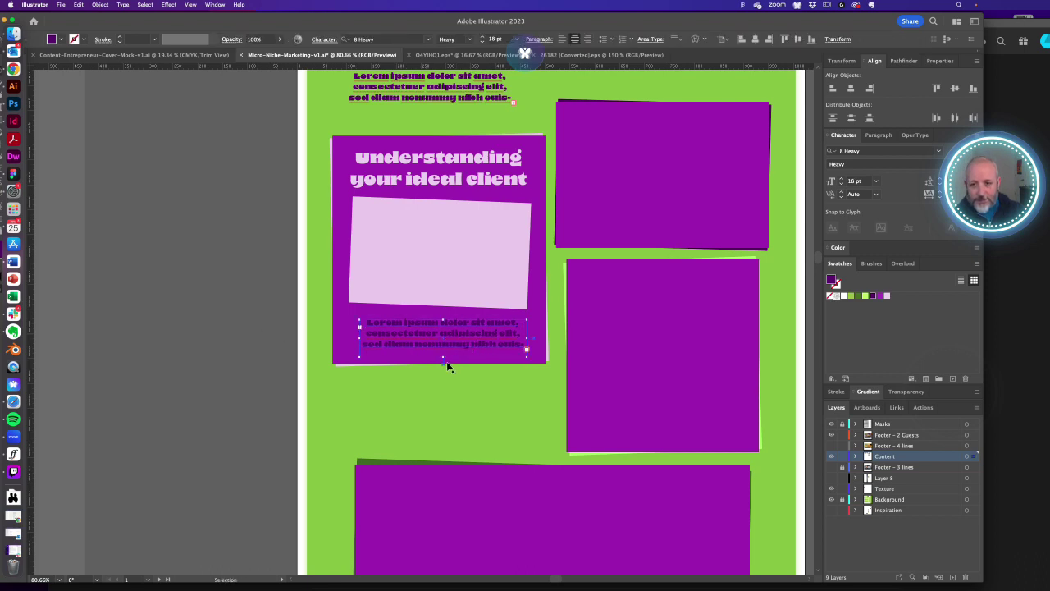
click(450, 226)
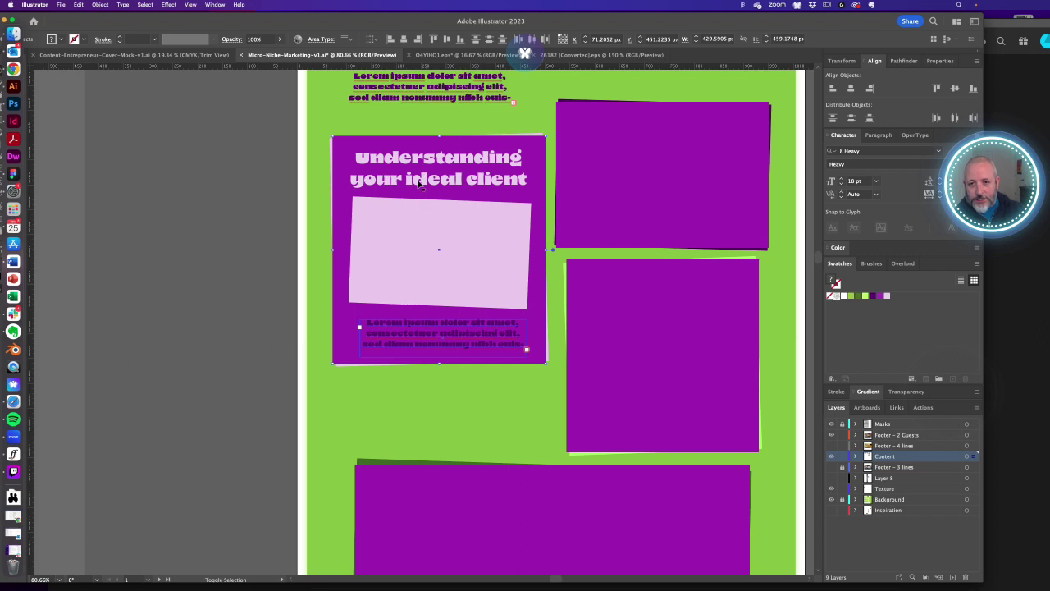
shift+click(419, 184)
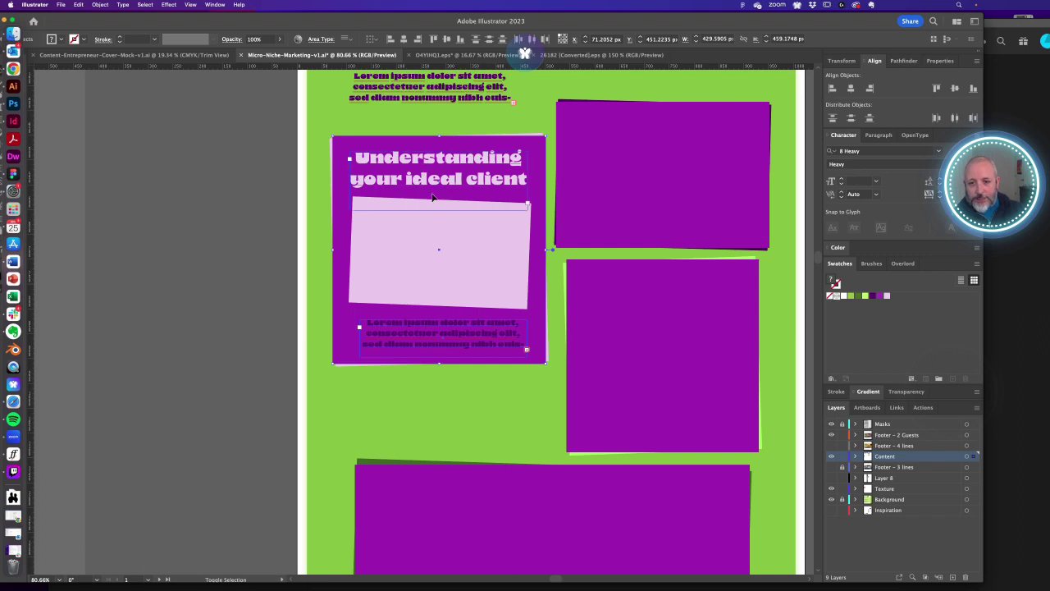
click(851, 89)
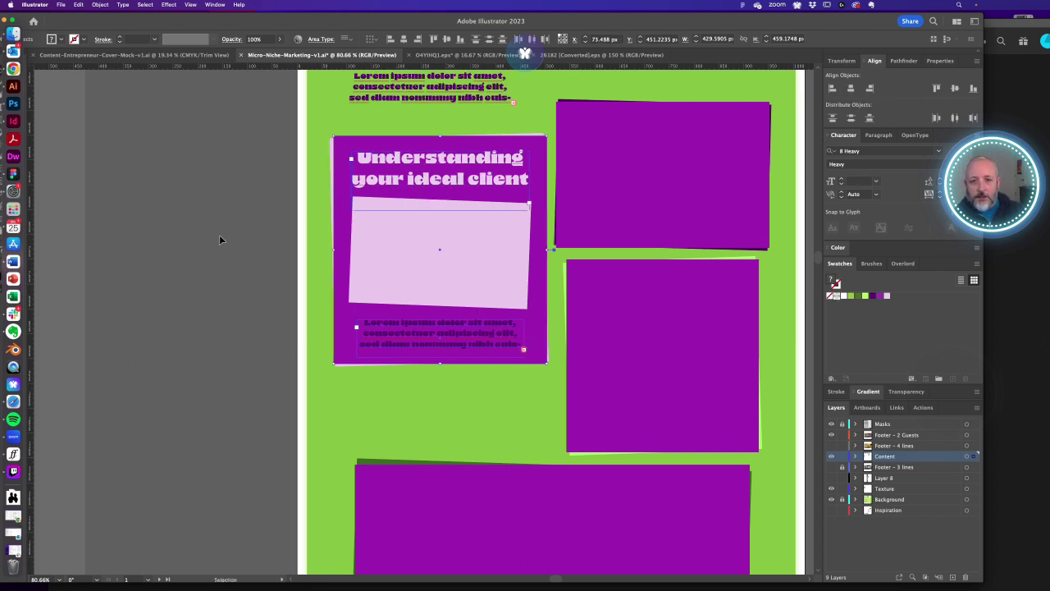
click(219, 237)
click(426, 246)
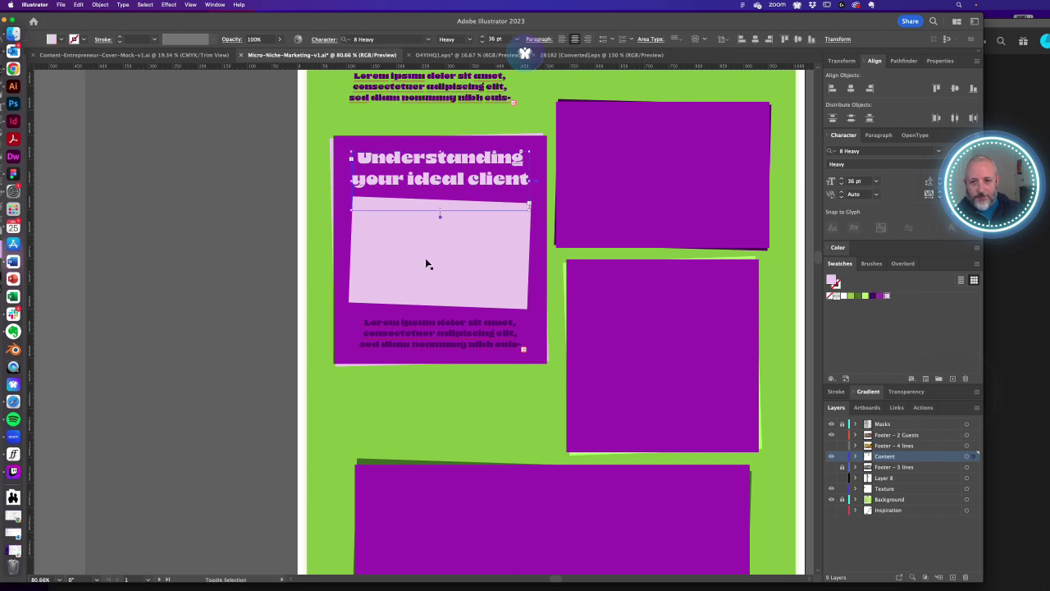
click(168, 185)
drag(428, 170, 614, 128)
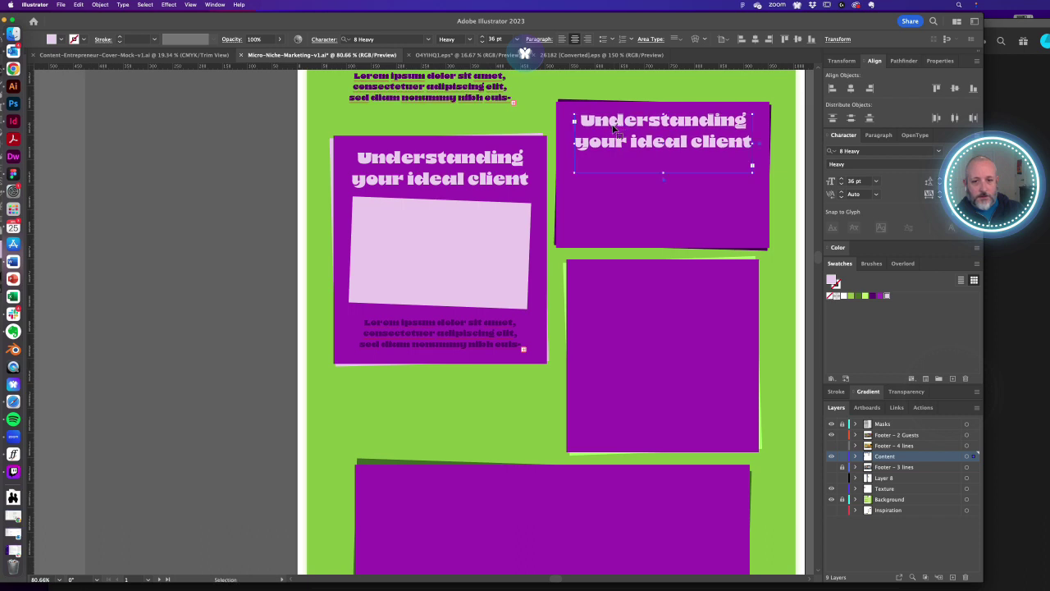
key(super+z)
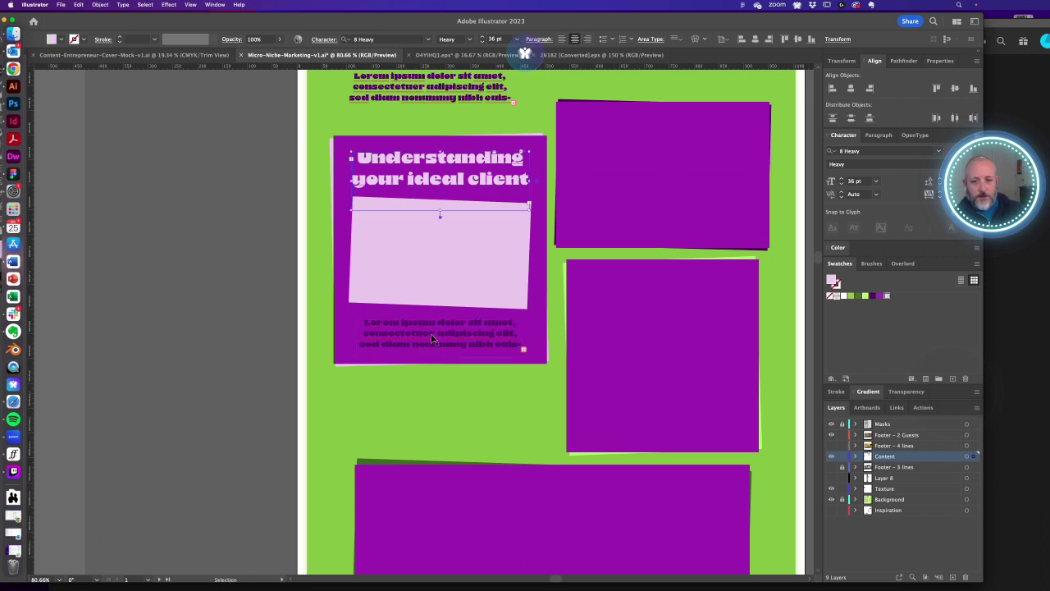
- Place copies of the upper left block's heading and paragraph at the top and bottom of the upper right block
shift+click(432, 338)
drag(432, 339, 696, 229)
click(782, 311)
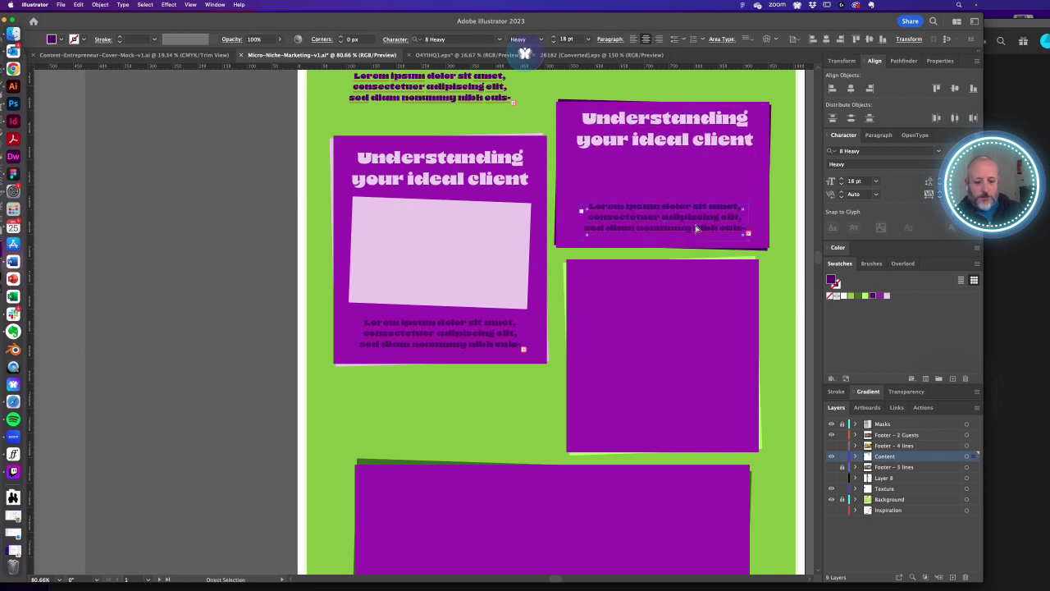
- Draw a dark purple rectangle about 369 × 83 px between the upper right block's heading and paragraph and tilt it slightly counter-clockwise
drag(571, 154, 754, 194)
key(v)
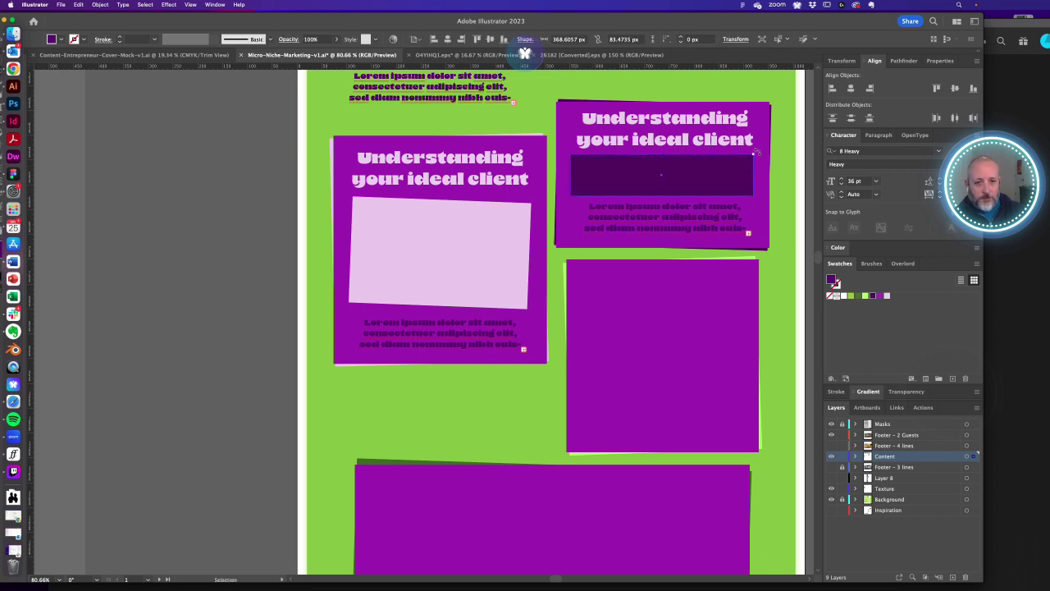
drag(756, 153, 780, 163)
click(785, 170)
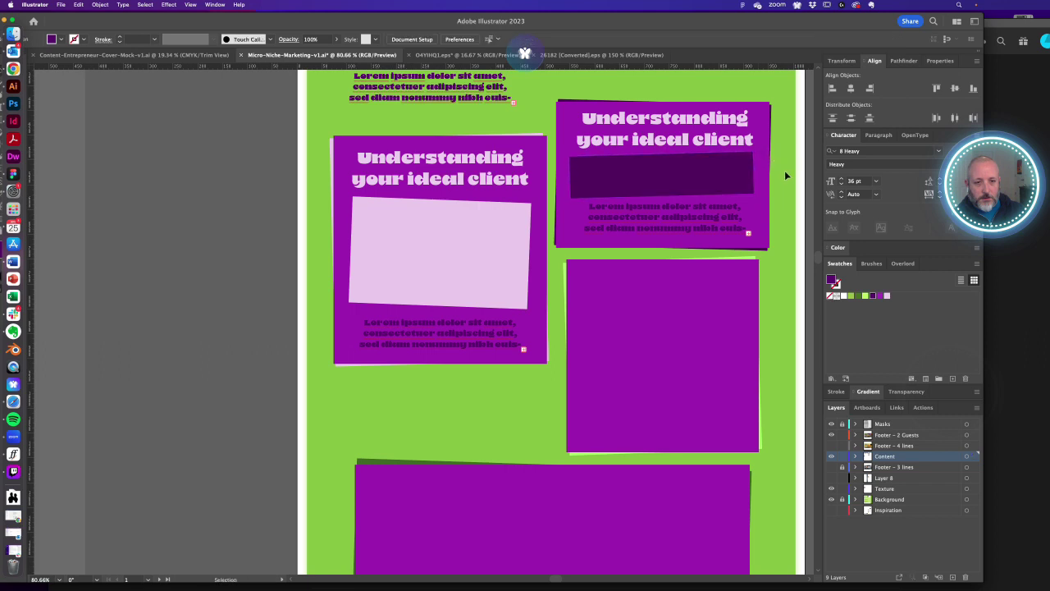
- Copy the upper right block's heading and paragraph into the block below it and move the copied paragraph down to the block's lower edge
click(638, 215)
shift+click(659, 123)
drag(660, 123, 659, 281)
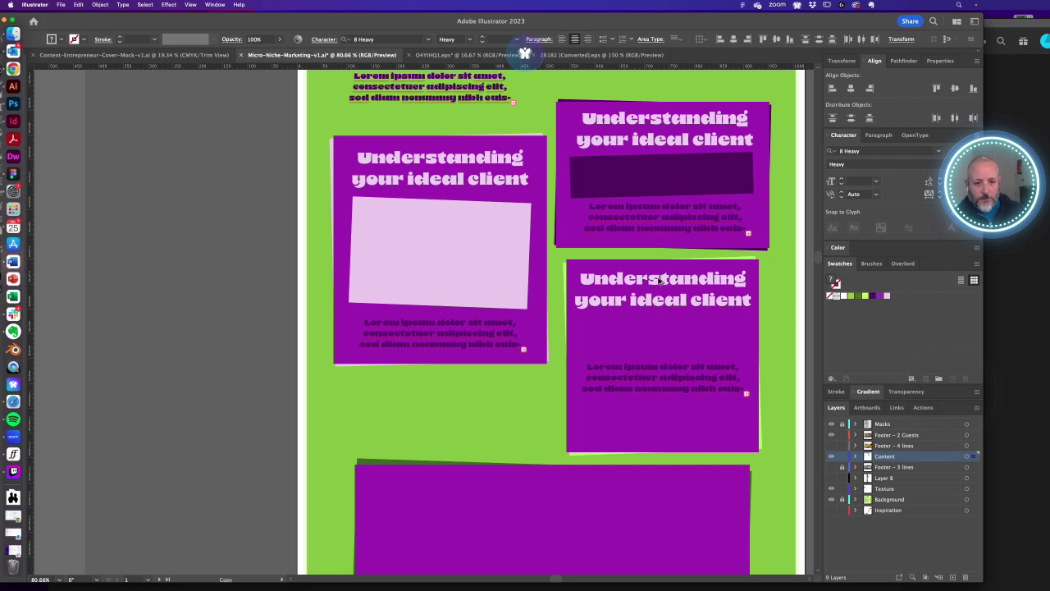
click(771, 354)
drag(701, 386, 702, 433)
click(796, 328)
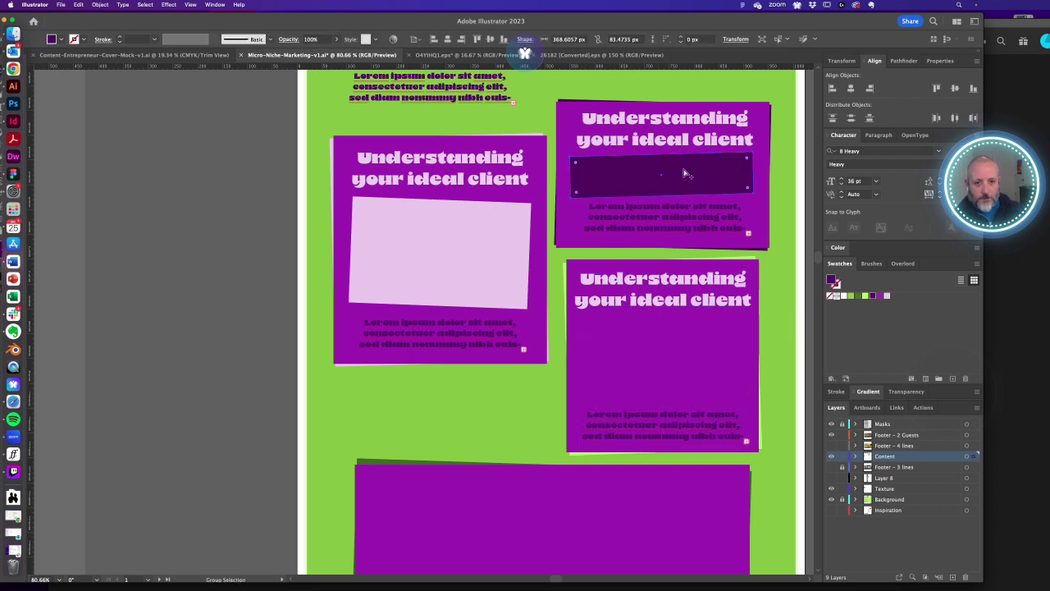
- Copy the dark purple rectangle into the second right-hand block, resize it to fill the space between heading and paragraph, and tilt it slightly clockwise
drag(684, 172, 686, 335)
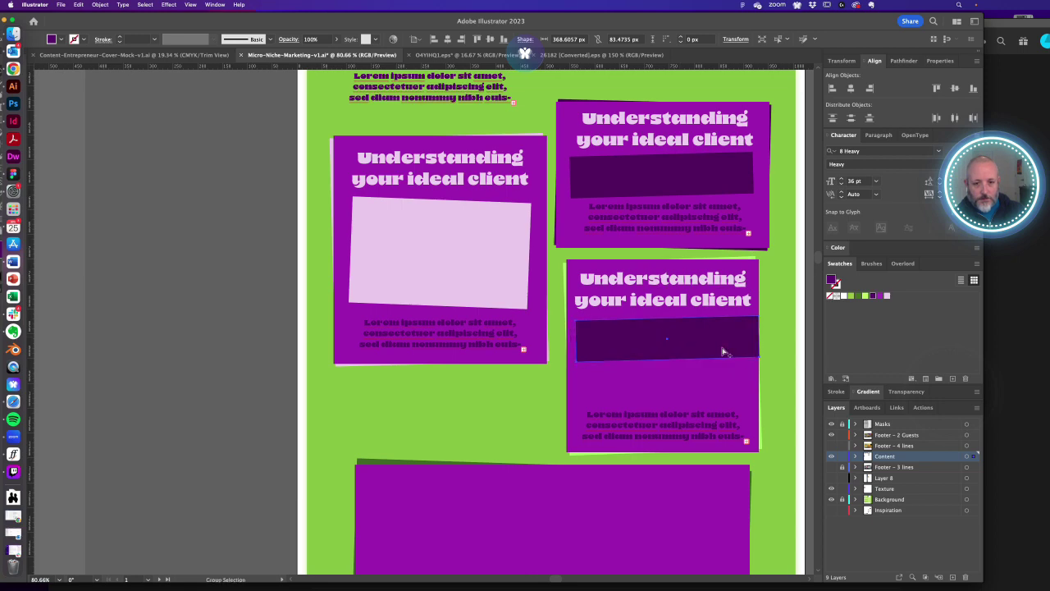
drag(761, 359, 749, 397)
drag(747, 313, 749, 320)
click(789, 329)
- Copy the second right-hand block's heading and paragraph into the left half of the wide block
key(space)
drag(753, 361, 648, 343)
click(731, 310)
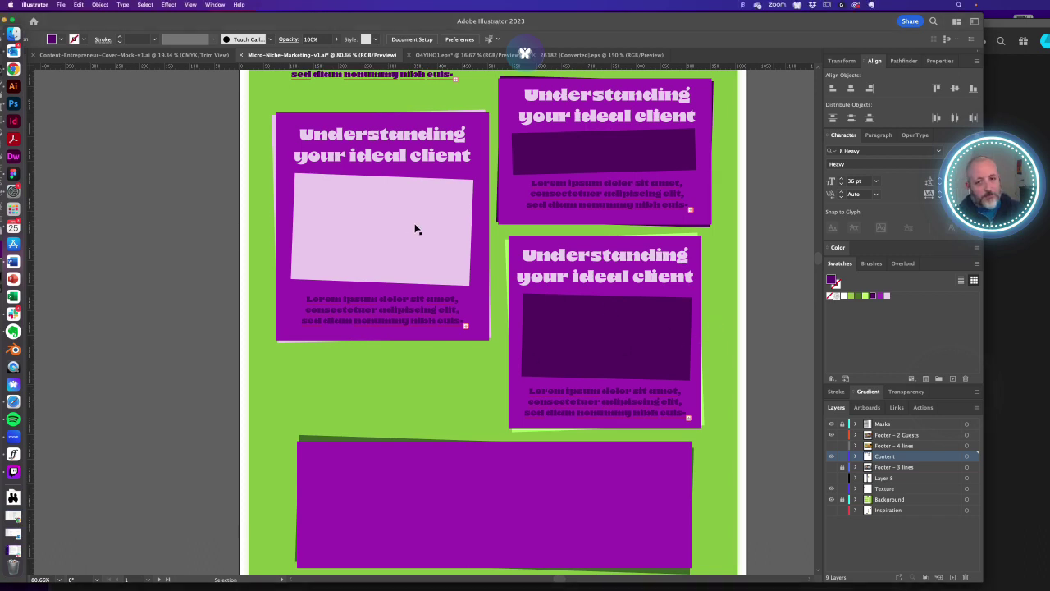
scroll(416, 229, down, 3)
click(658, 170)
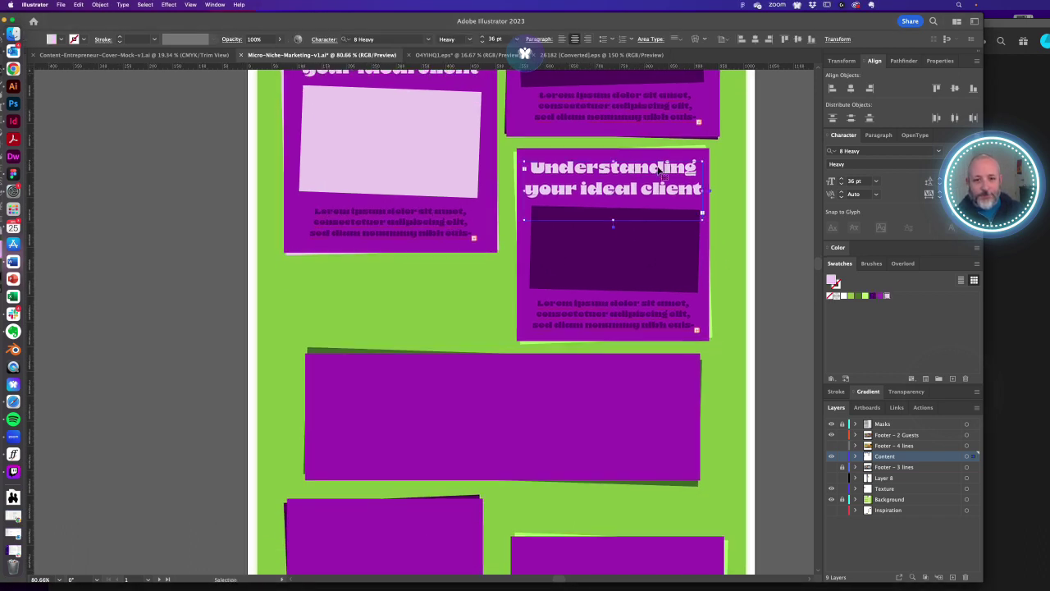
drag(659, 169, 451, 376)
drag(617, 308, 386, 444)
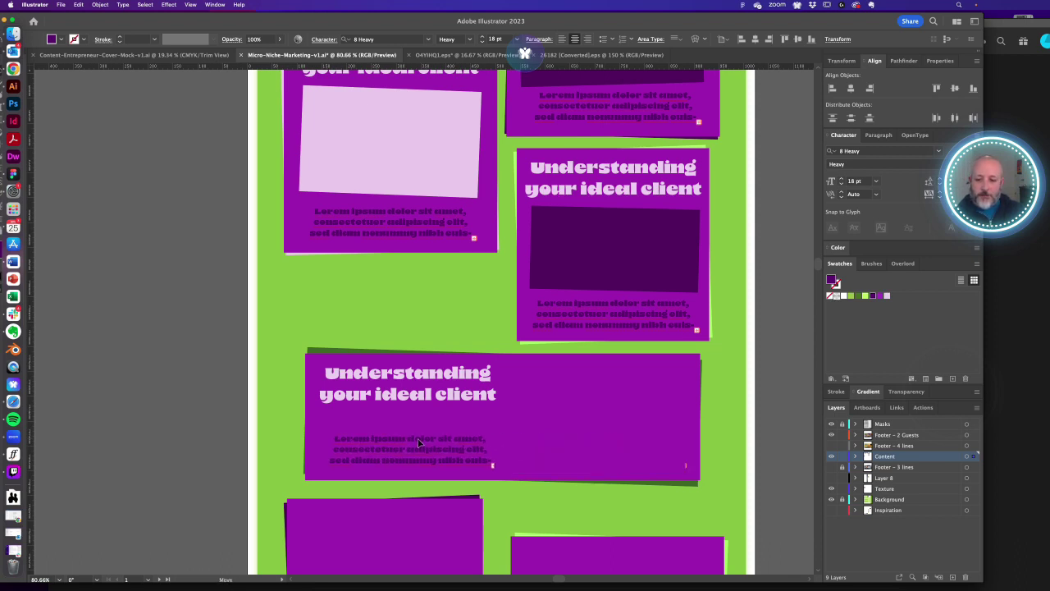
- Copy the dark purple rectangle into the wide block's right half, enlarge it to about 360 × 203 px and tilt it slightly counter-clockwise
click(595, 243)
drag(571, 253, 553, 393)
drag(680, 452, 690, 471)
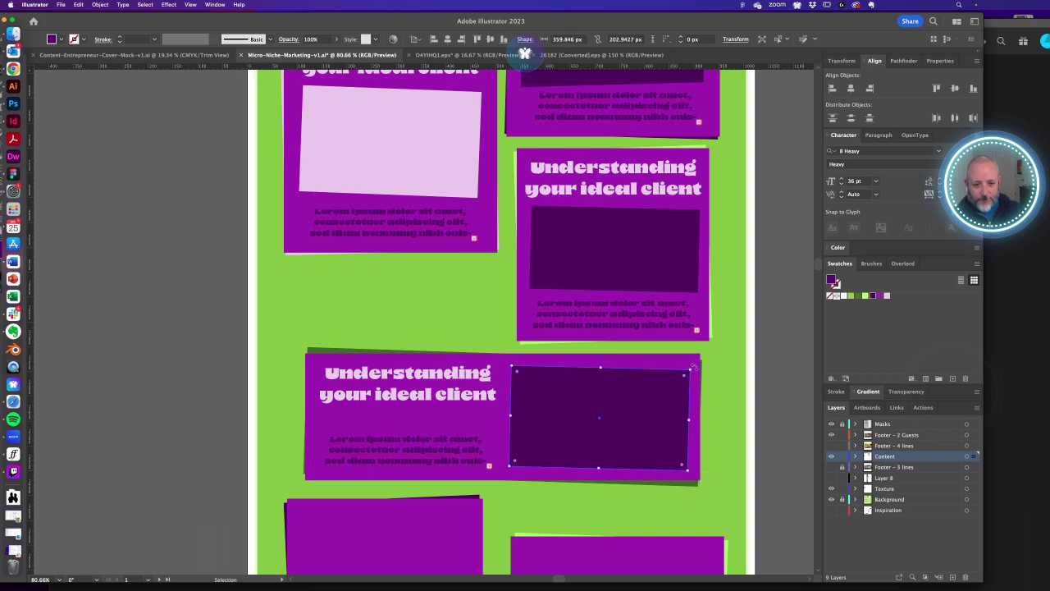
drag(694, 366, 692, 363)
click(745, 375)
drag(673, 428, 682, 315)
drag(408, 271, 387, 416)
drag(394, 334, 378, 517)
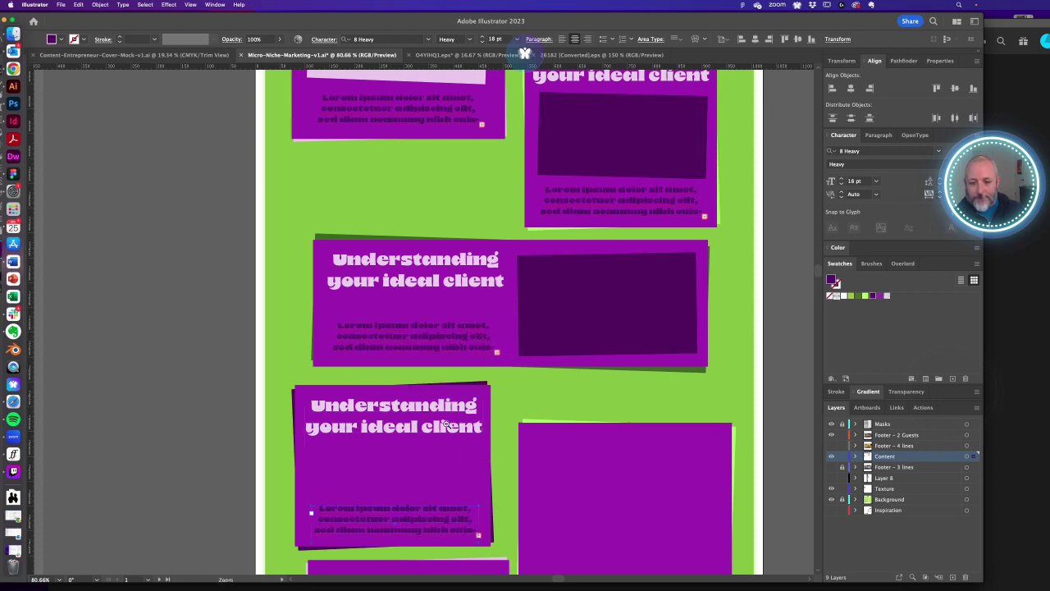
scroll(447, 425, down, 3)
key(Delete)
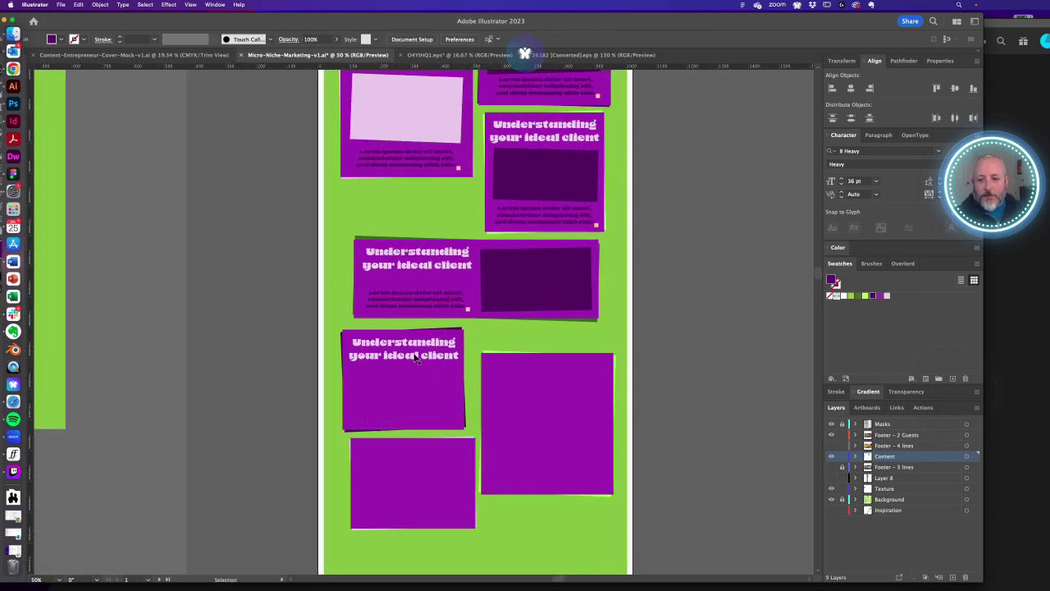
click(408, 351)
key(Delete)
- Copy the second right-hand block's heading, dark rectangle and paragraph into the block below the wide one, shortening the rectangle to fit
click(521, 137)
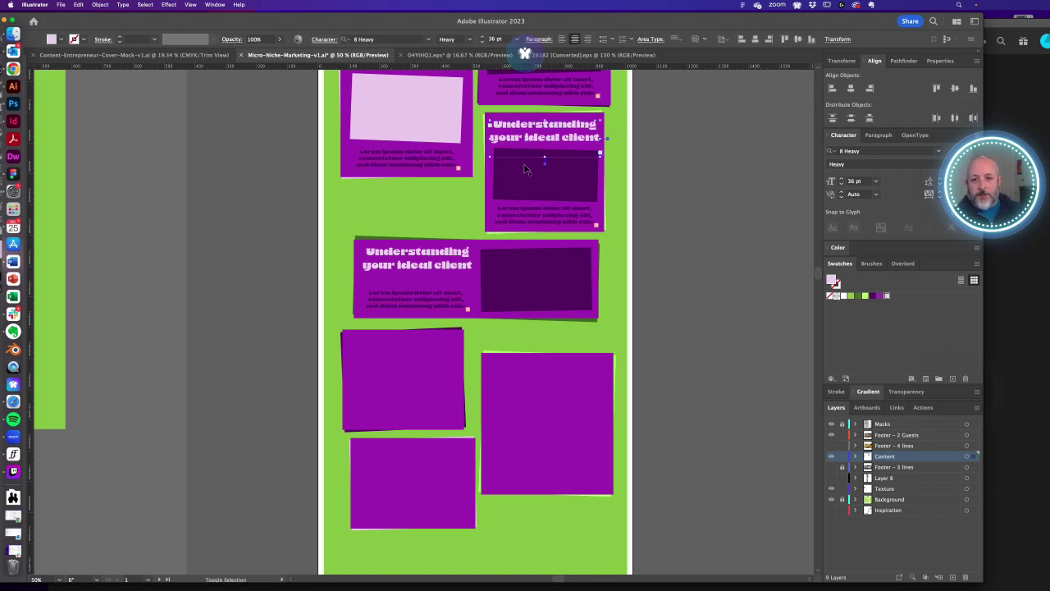
shift+click(524, 166)
shift+click(538, 216)
drag(564, 175, 405, 421)
click(423, 392)
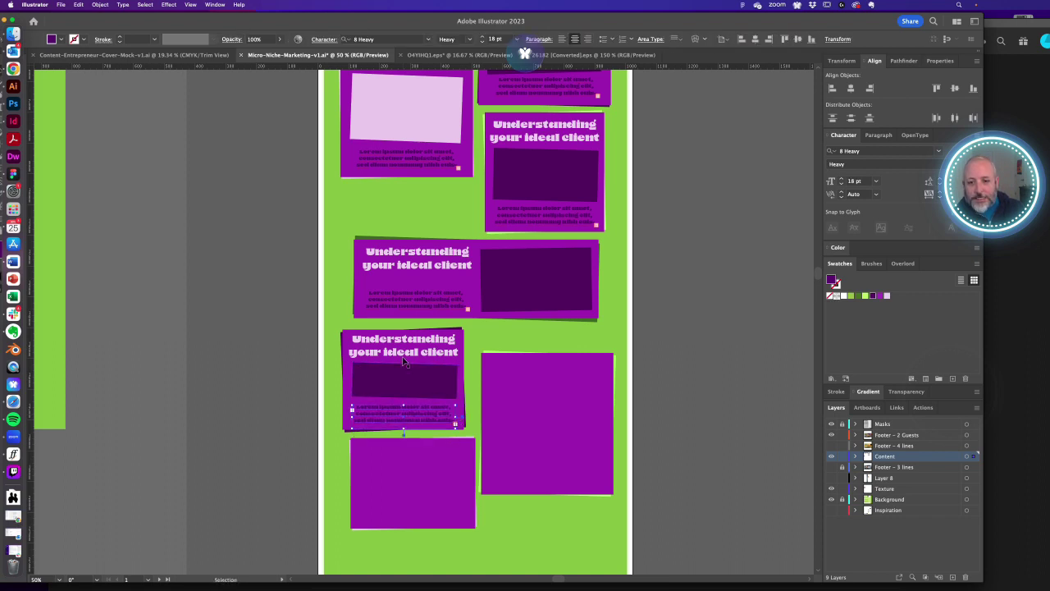
- Copy that block's heading, dark rectangle and paragraph into the lowest left block and move the copied paragraph up inside its lower edge
shift+click(413, 383)
shift+click(417, 355)
drag(417, 355, 430, 452)
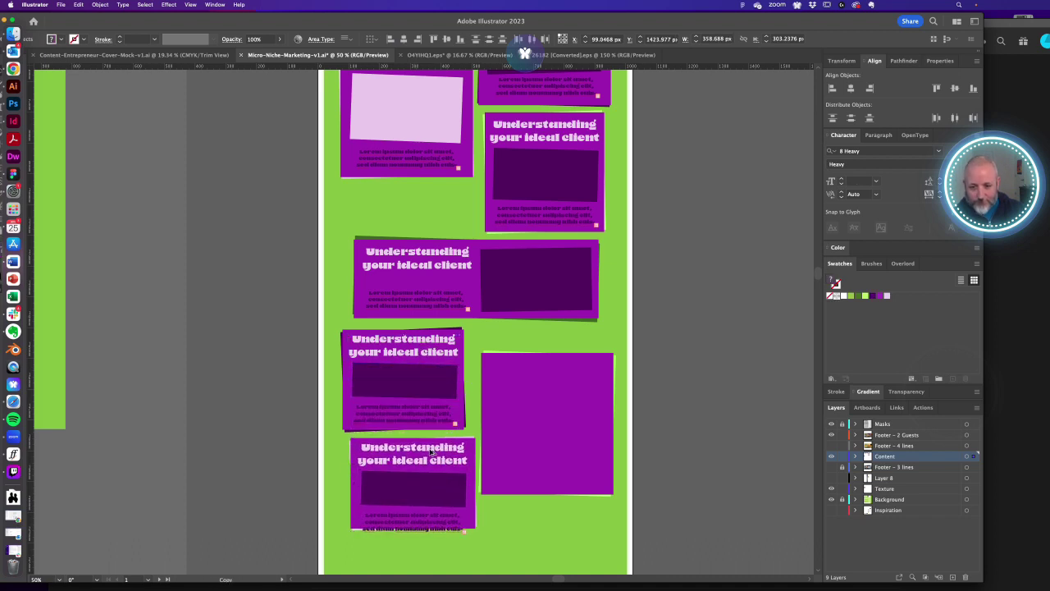
click(291, 472)
click(415, 497)
drag(415, 507, 422, 518)
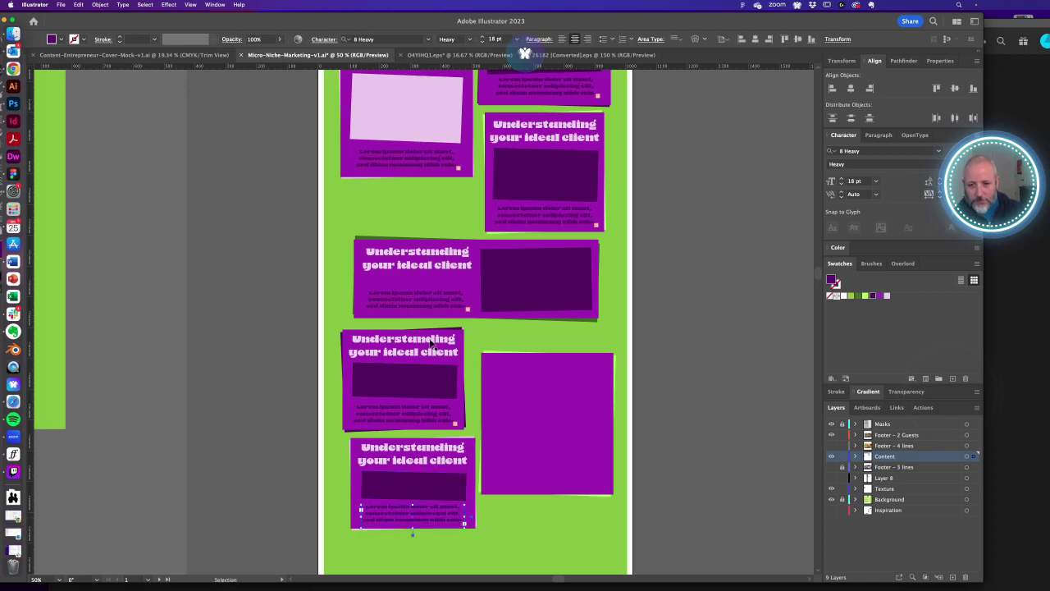
- Place copies of the upper left block's heading, light purple rectangle and paragraph in the empty lower right block
drag(442, 195, 431, 300)
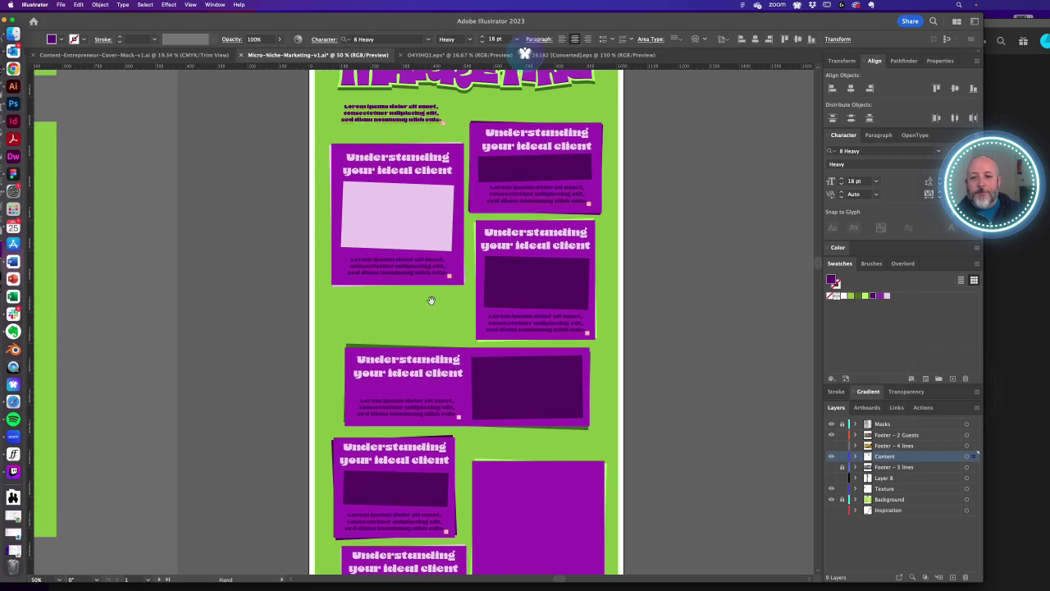
click(387, 211)
drag(411, 205, 434, 307)
drag(454, 345, 463, 339)
click(580, 336)
drag(531, 291, 567, 441)
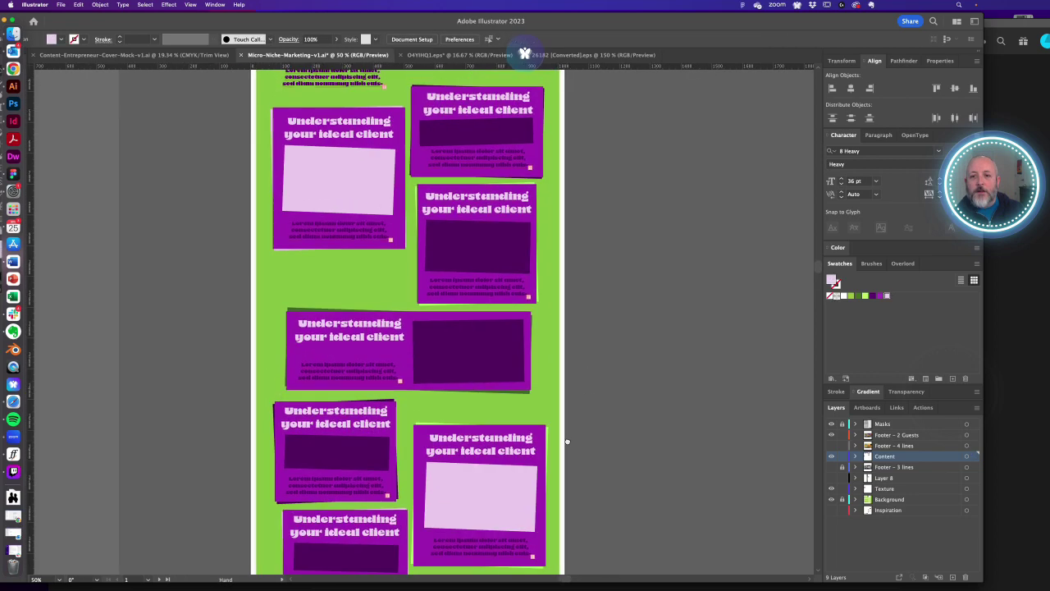
- Replace the upper right block's heading with "Focusing on the right platform"
drag(546, 348, 568, 395)
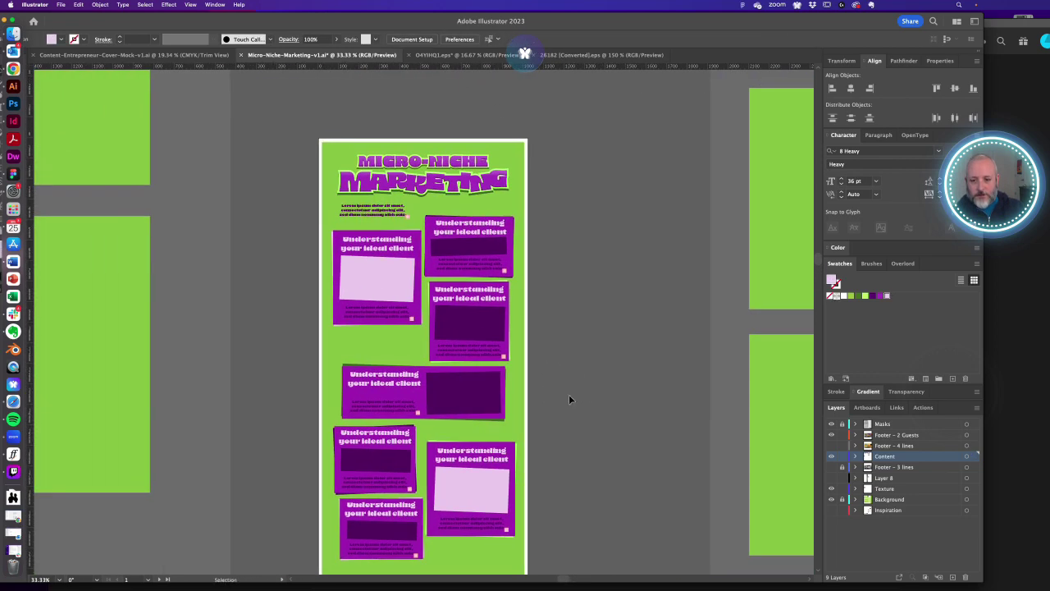
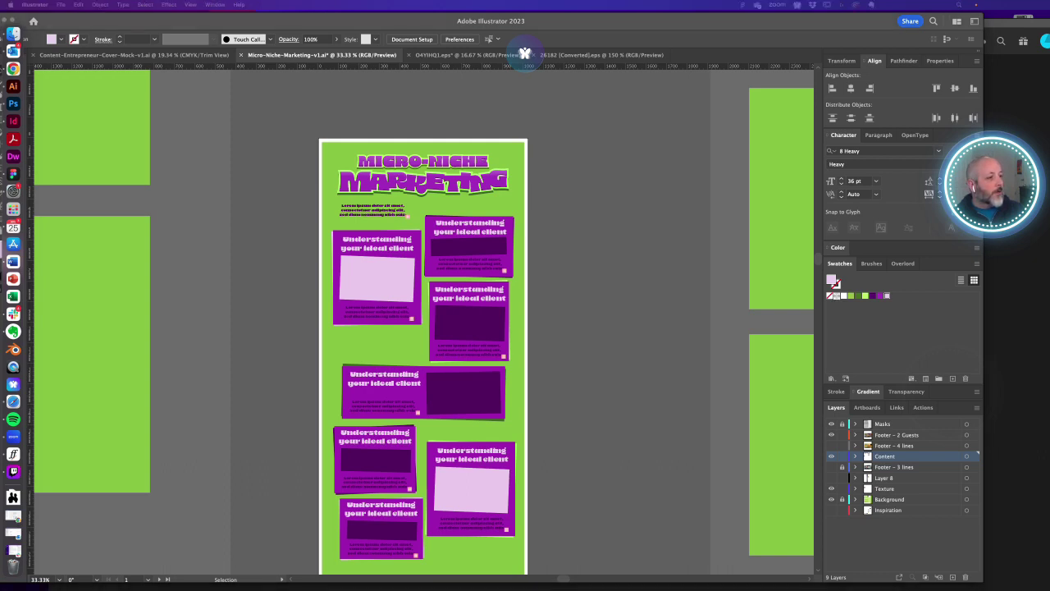
click(474, 233)
double_click(465, 229)
key(super+a)
text(Focusing on the right platforms)
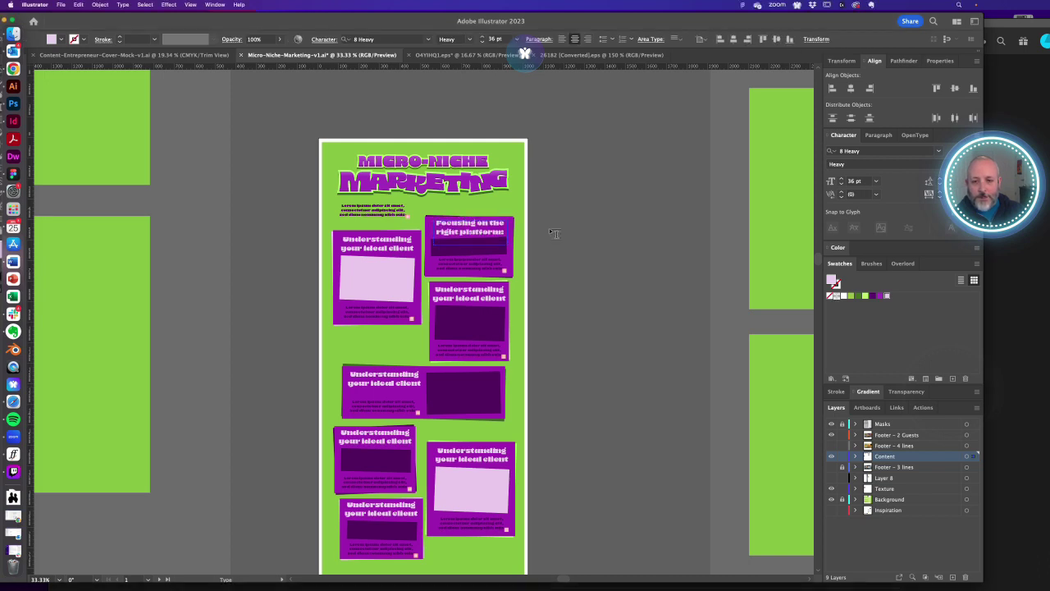
key(Escape)
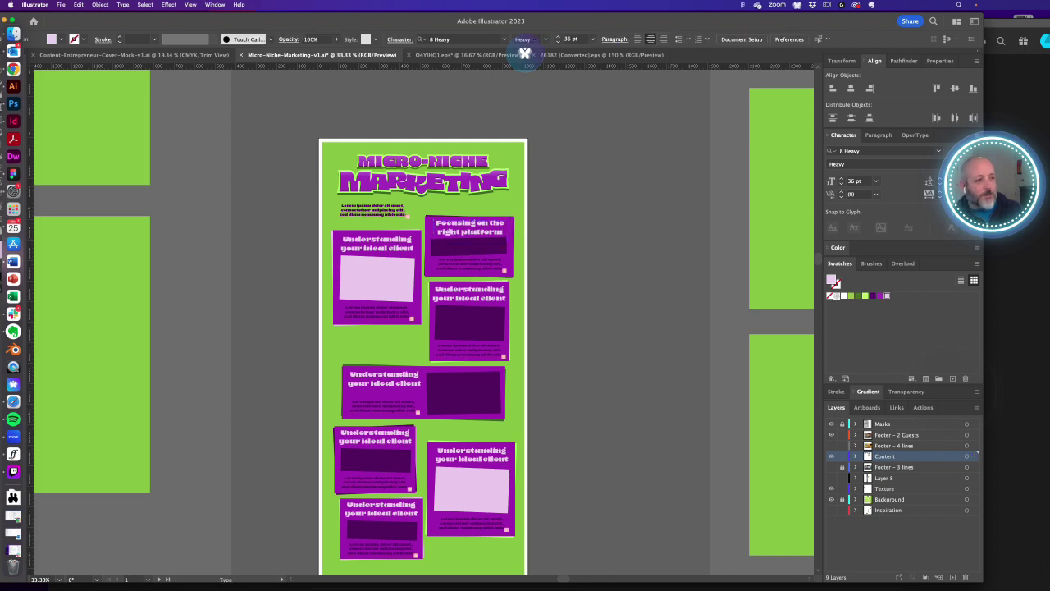
- Replace the second right-hand block's heading with "Combining sales and marketing"
key(super+Tab)
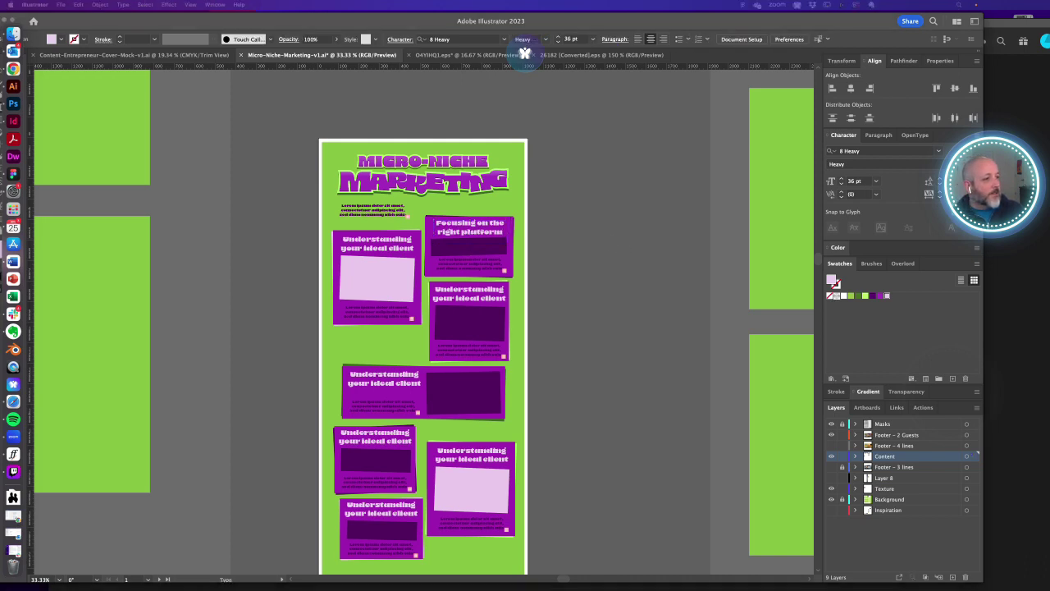
click(452, 288)
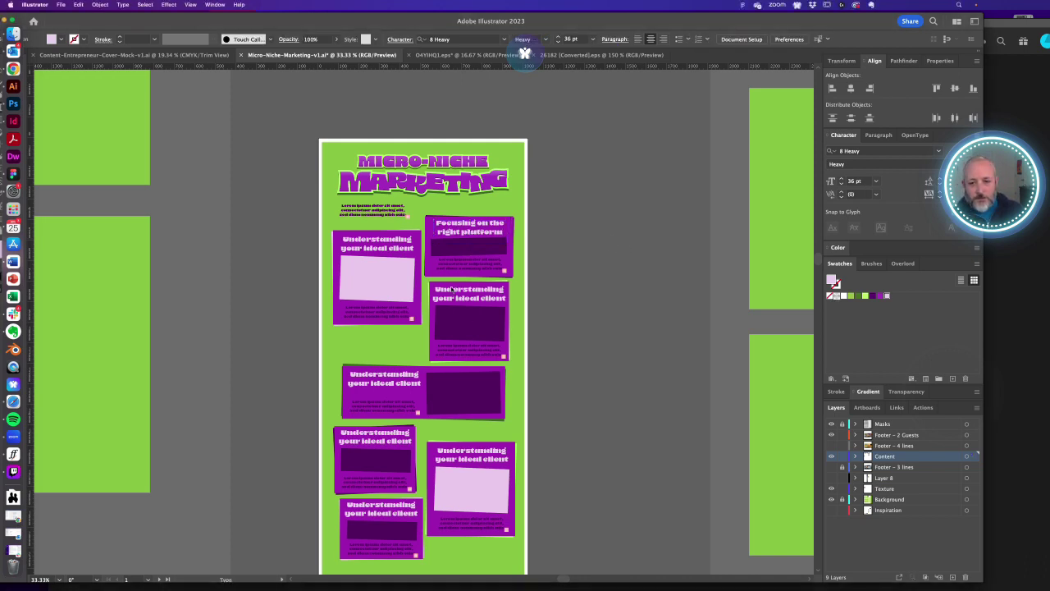
click(452, 288)
key(super+a)
text(Combining sales and marketing)
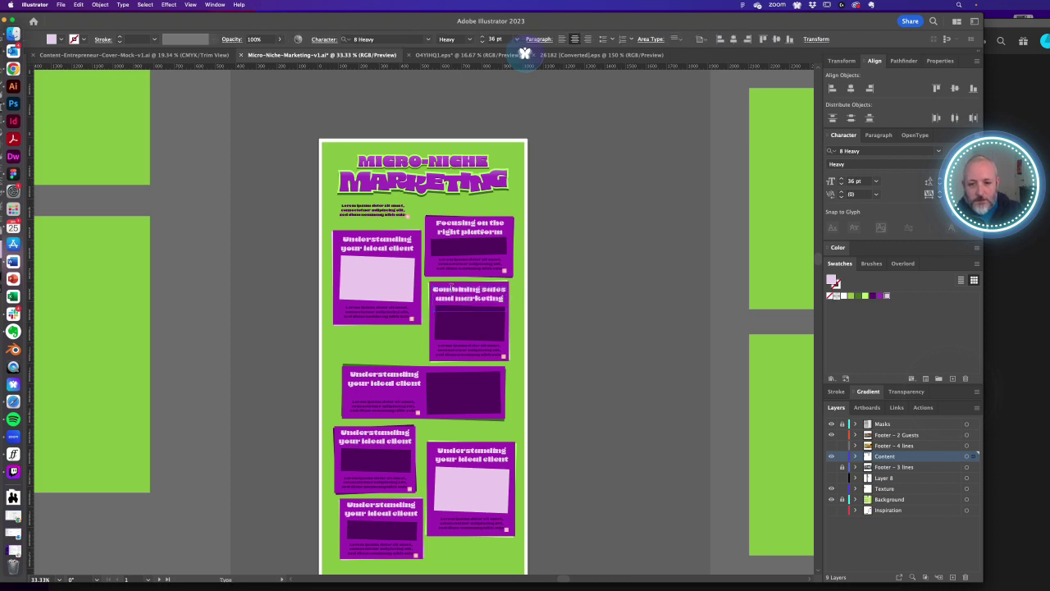
- Reword the second right-hand block's heading to "sales/marketing alignment"
drag(481, 288, 336, 278)
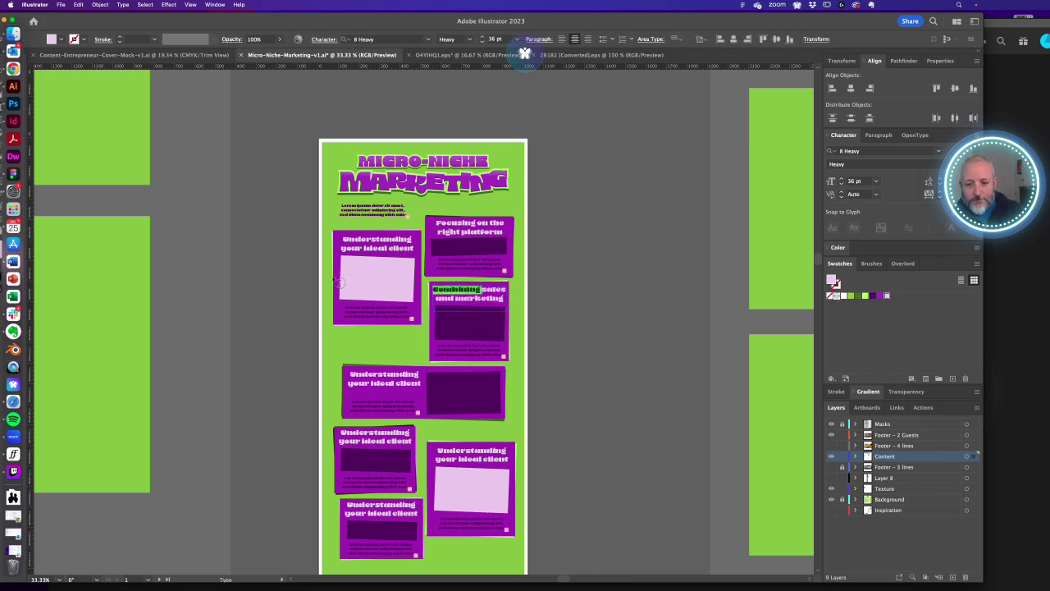
key(BackSpace)
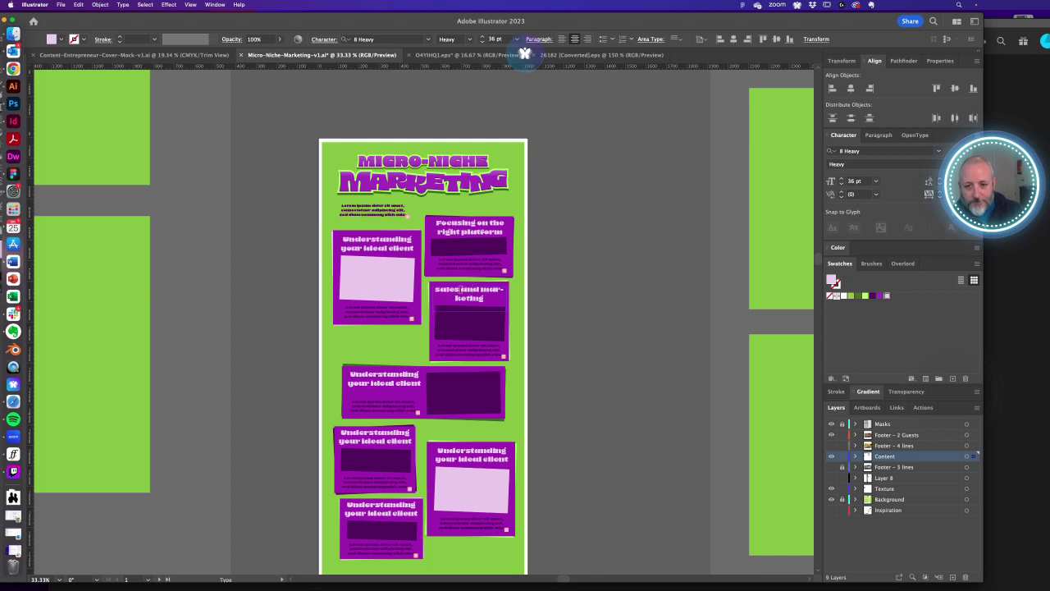
double_click(461, 289)
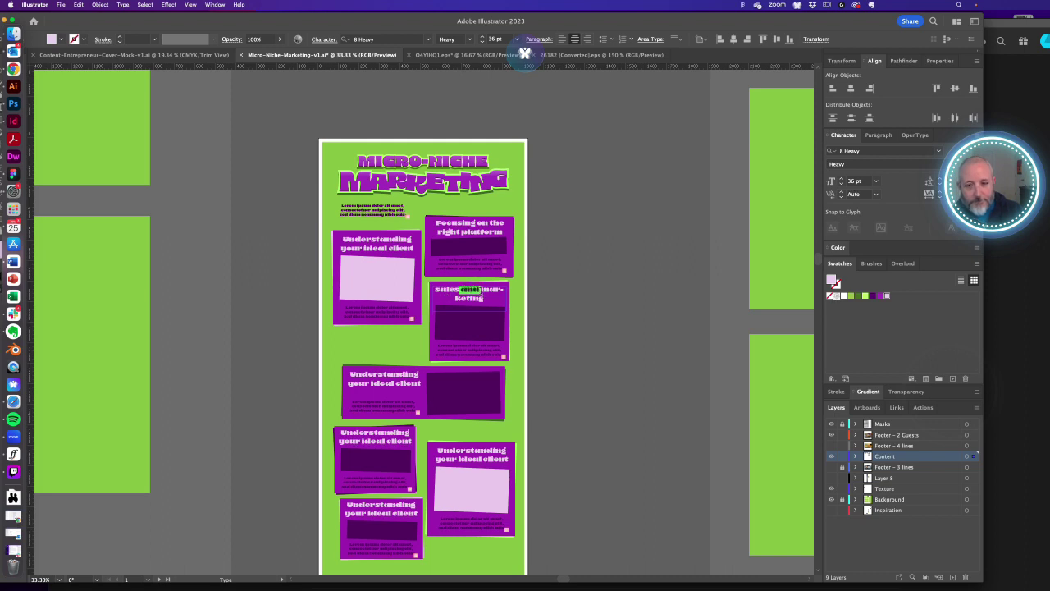
text(/market-ing)
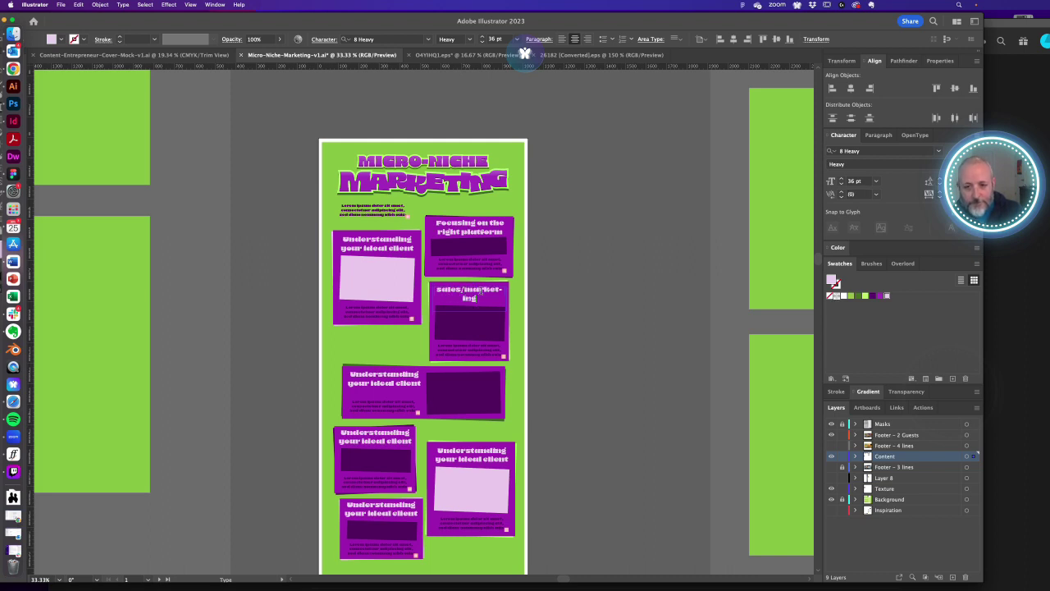
text( alignment)
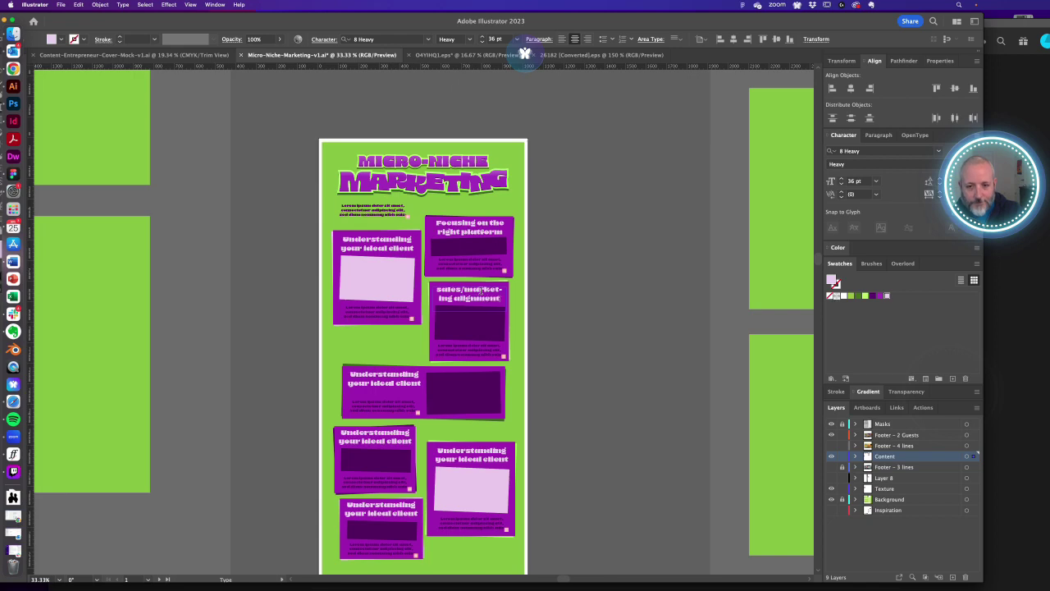
key(Escape)
click(561, 301)
- Turn off hyphenation for the "sales/marketing alignment" heading
drag(459, 289, 515, 302)
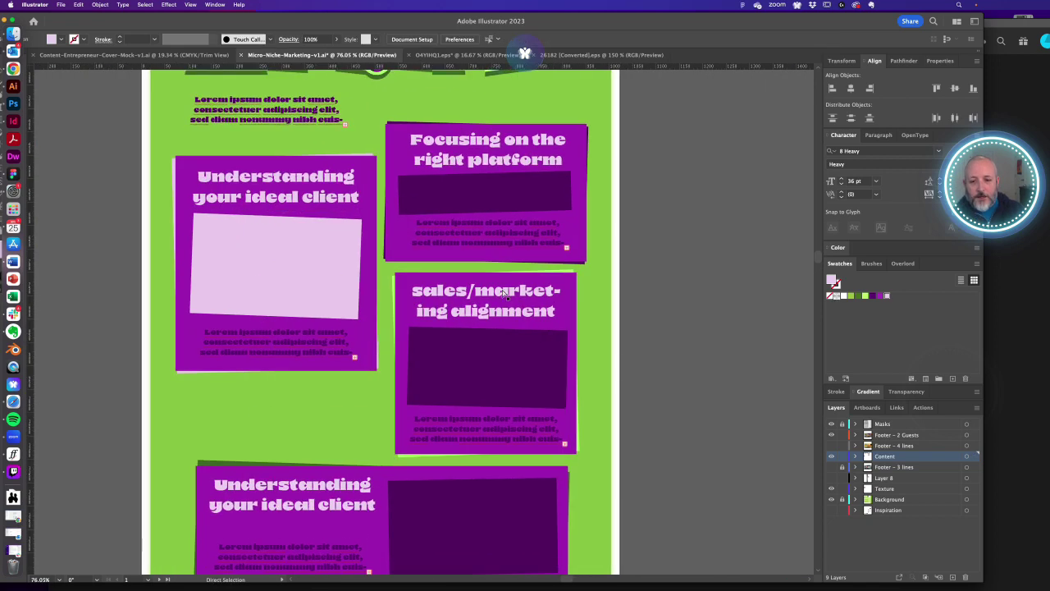
click(505, 294)
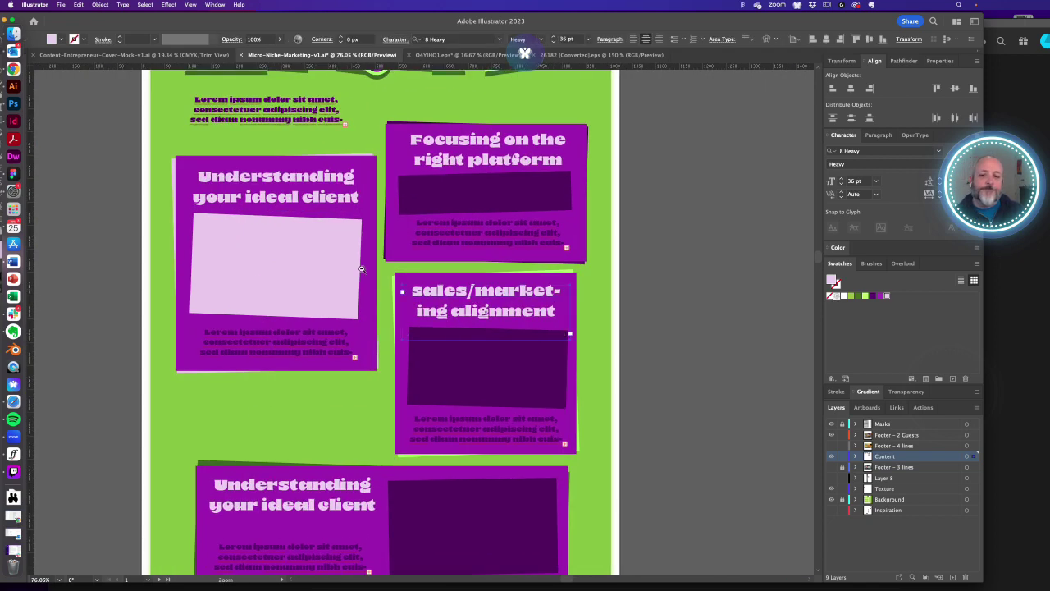
key(super+minus)
key(super+minus)
drag(452, 310, 403, 276)
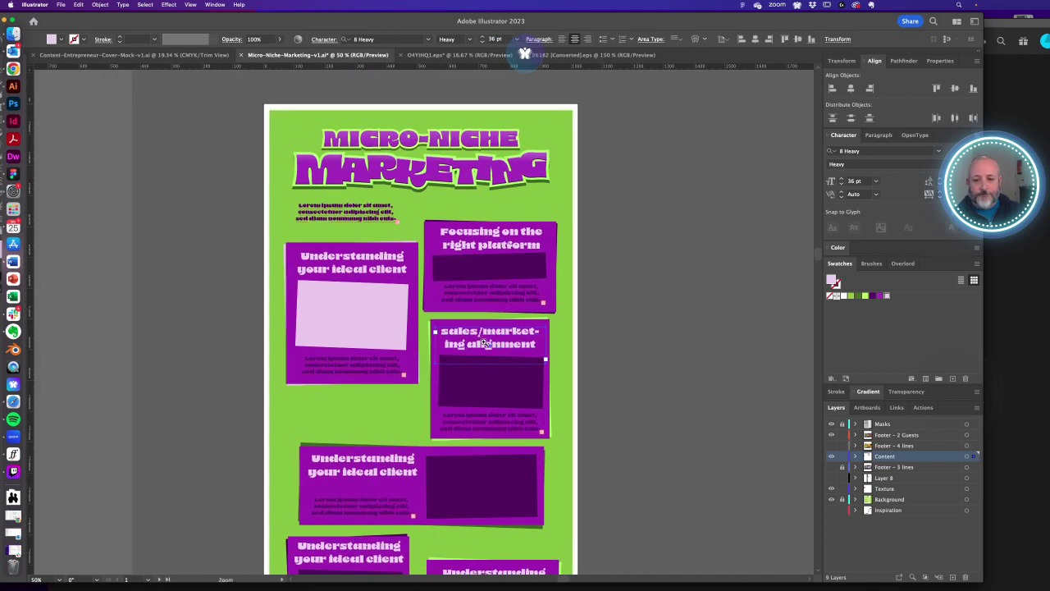
drag(483, 342, 531, 340)
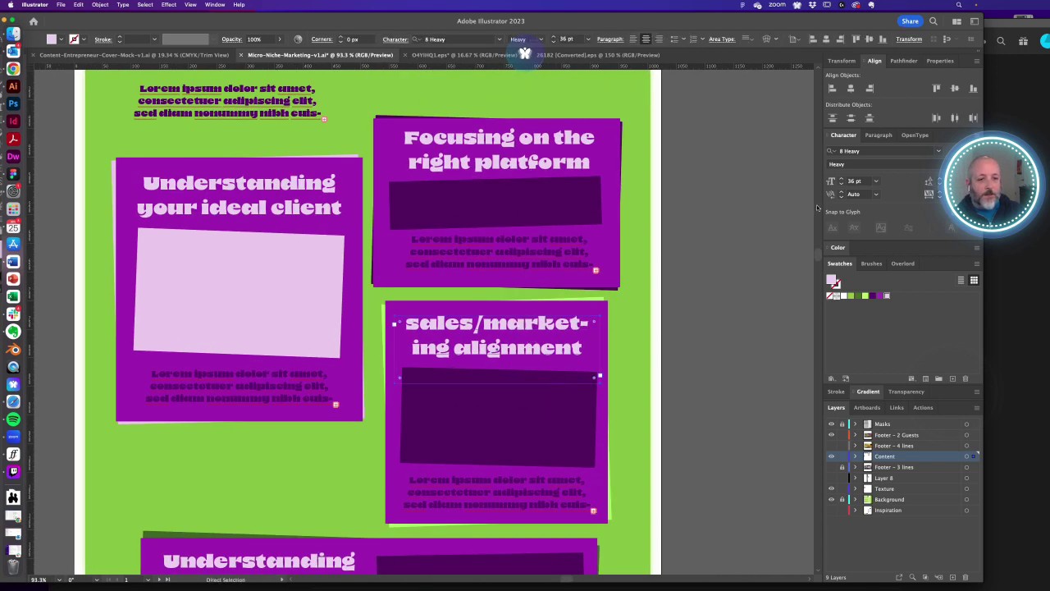
click(879, 135)
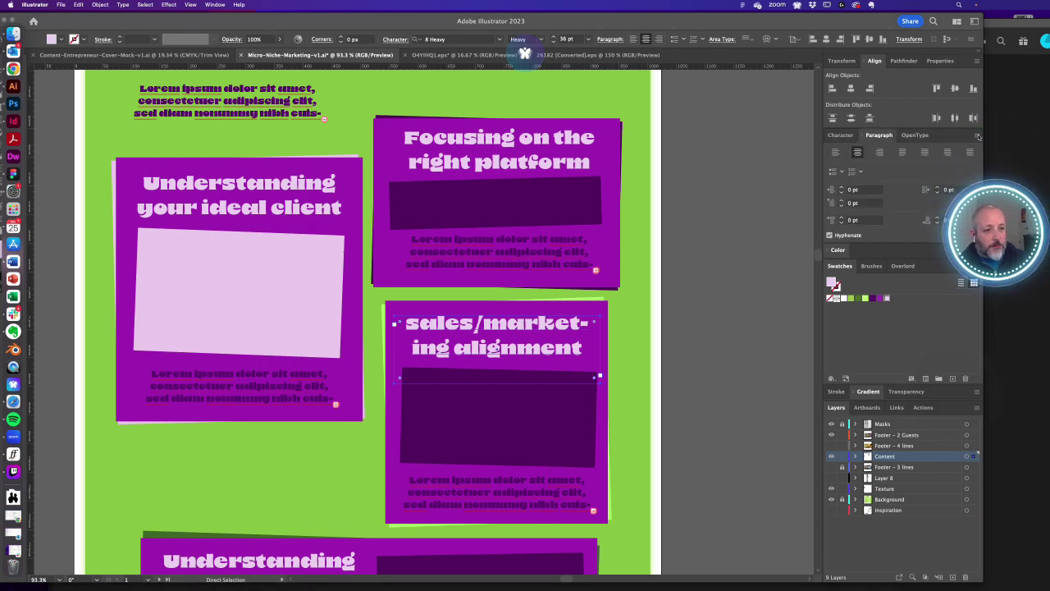
click(977, 136)
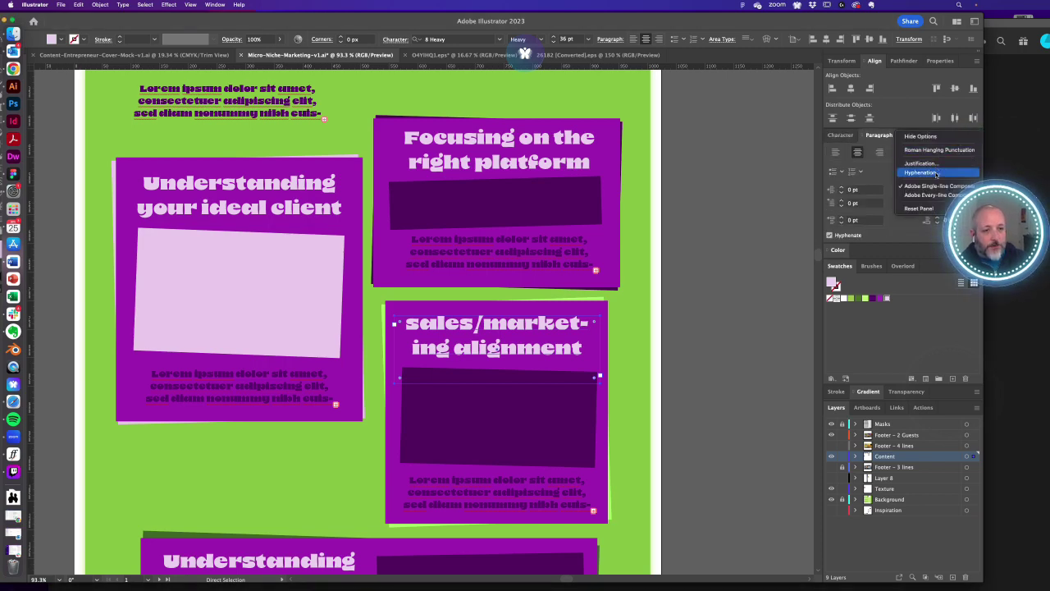
click(936, 173)
click(474, 232)
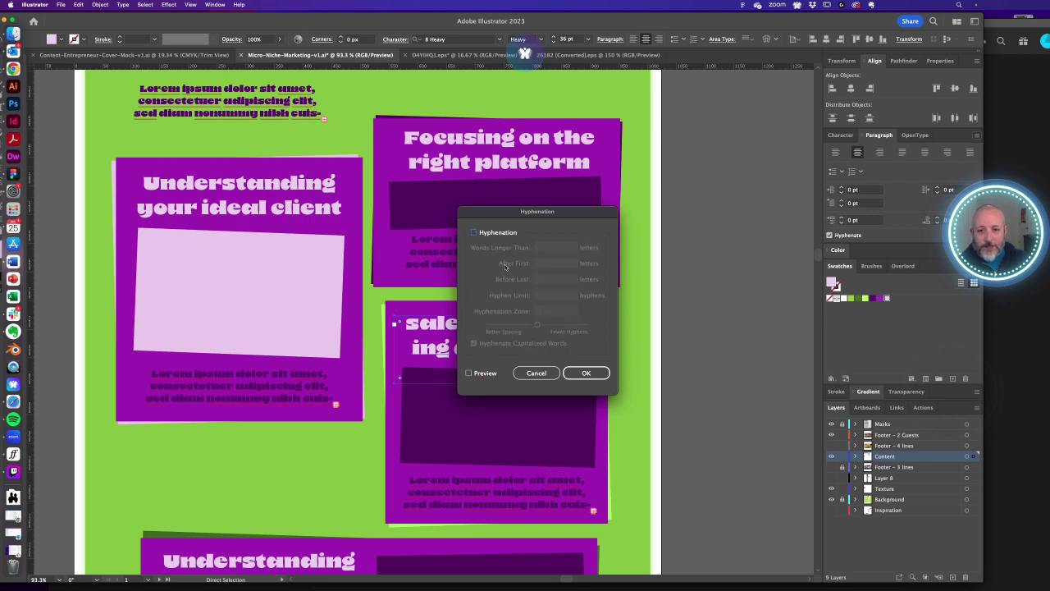
click(586, 373)
key(a)
click(632, 350)
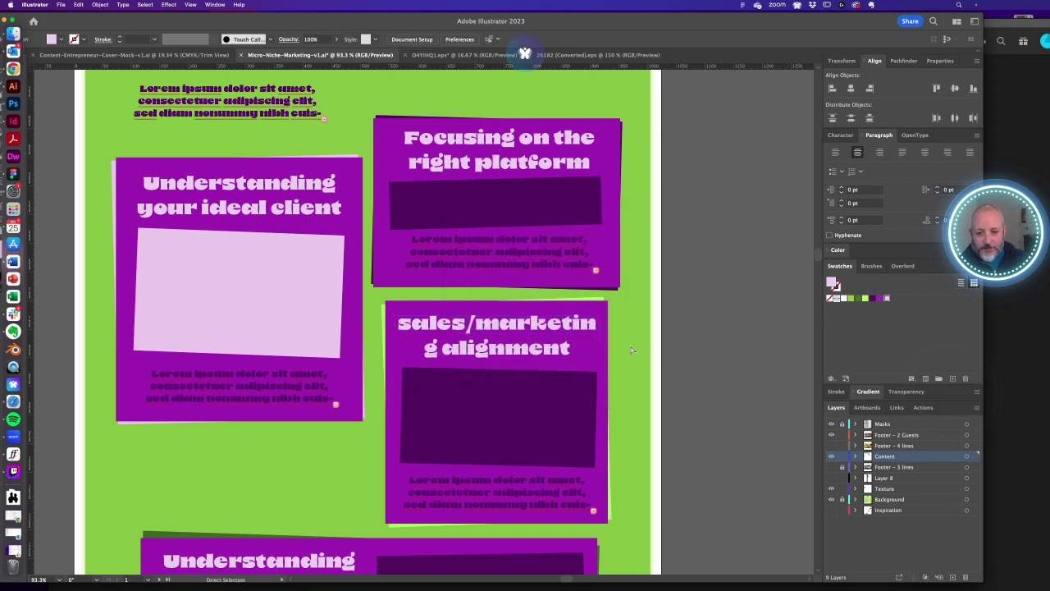
- Set the font size of the "sales/marketing alignment" heading to 34 pt
click(566, 332)
click(842, 135)
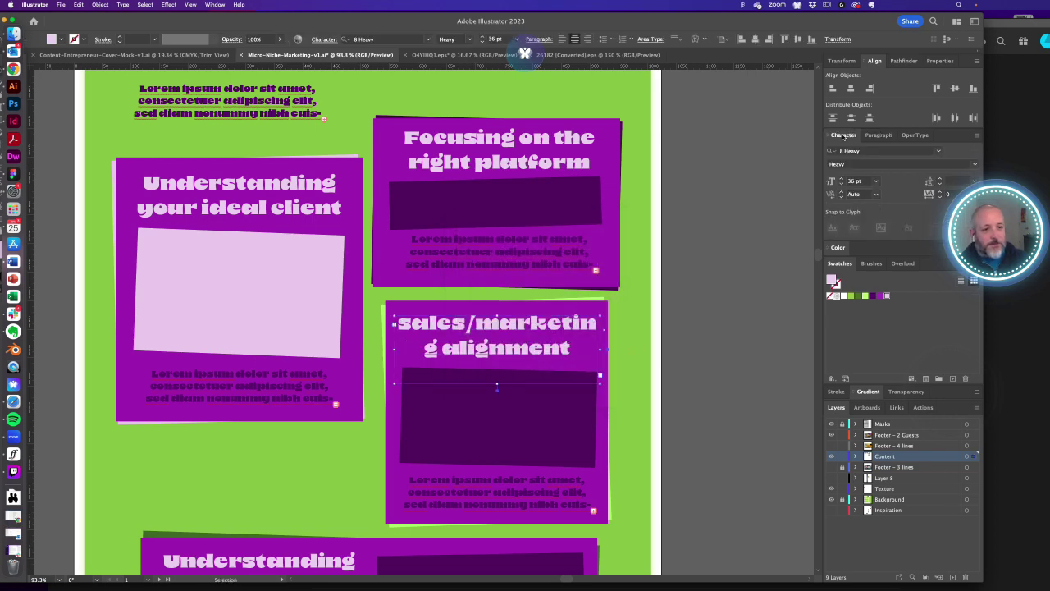
click(840, 183)
click(840, 184)
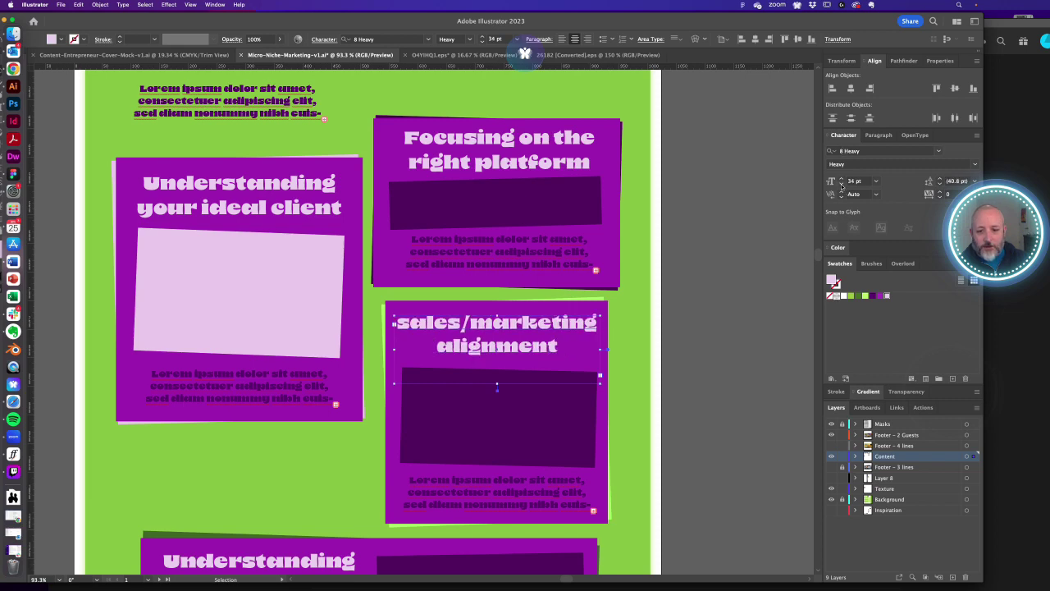
click(706, 302)
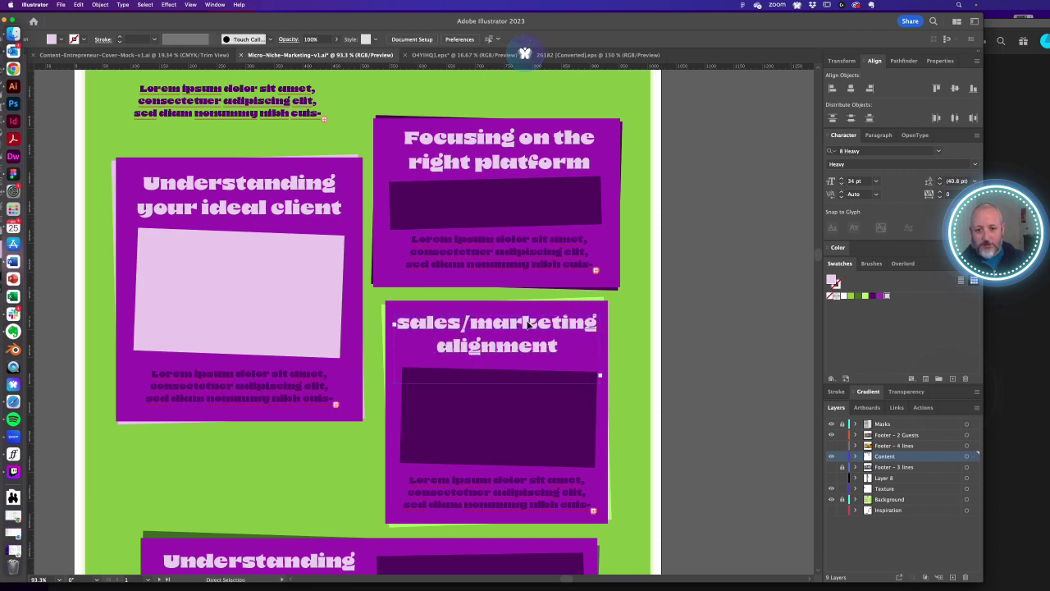
drag(525, 322, 529, 327)
- Replace the wide block's heading with "Being nimble and adaptable"
key(super+minus)
key(super+minus)
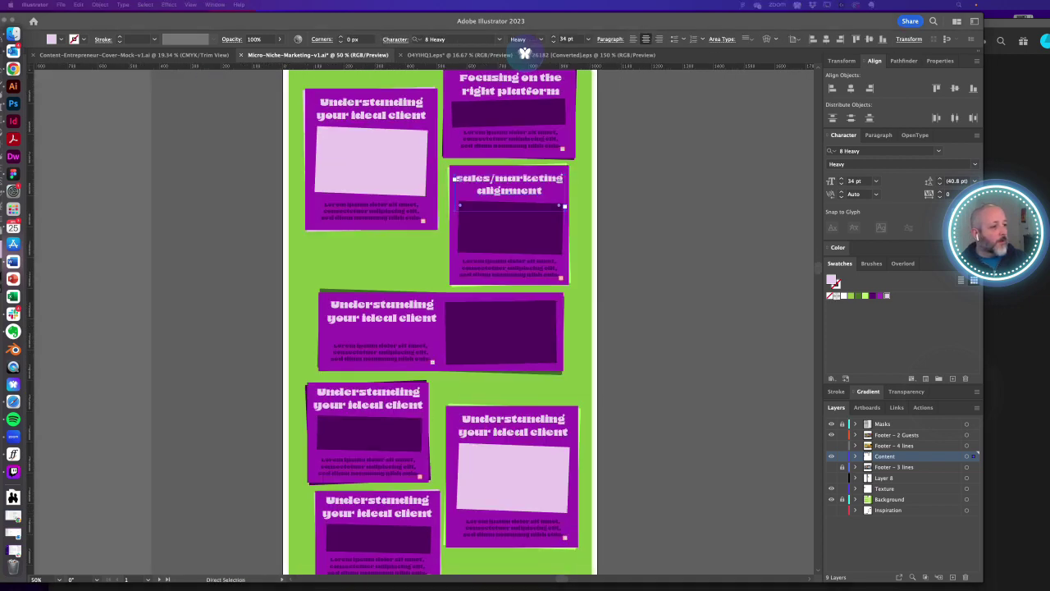
triple_click(351, 310)
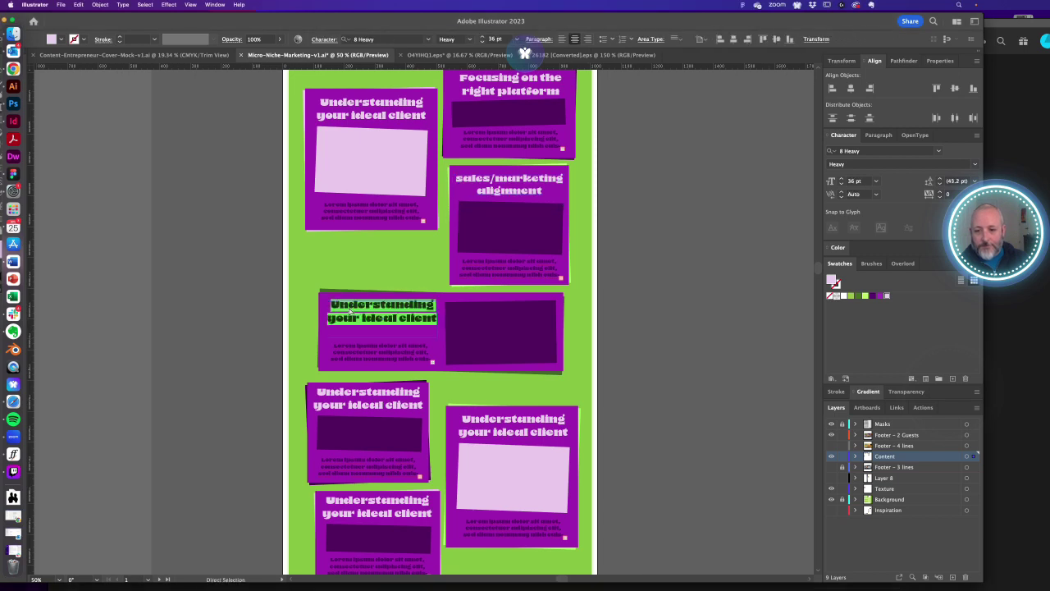
text(Being nimble and adaptable)
key(Escape)
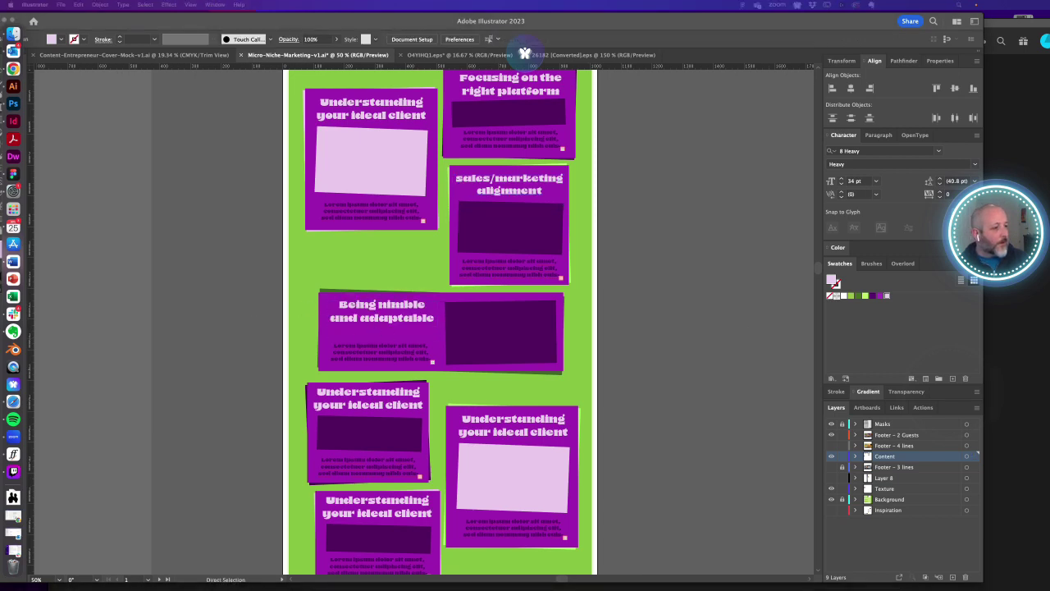
- Replace the heading of the left block directly below the wide one with "Learning from different industries"
double_click(352, 399)
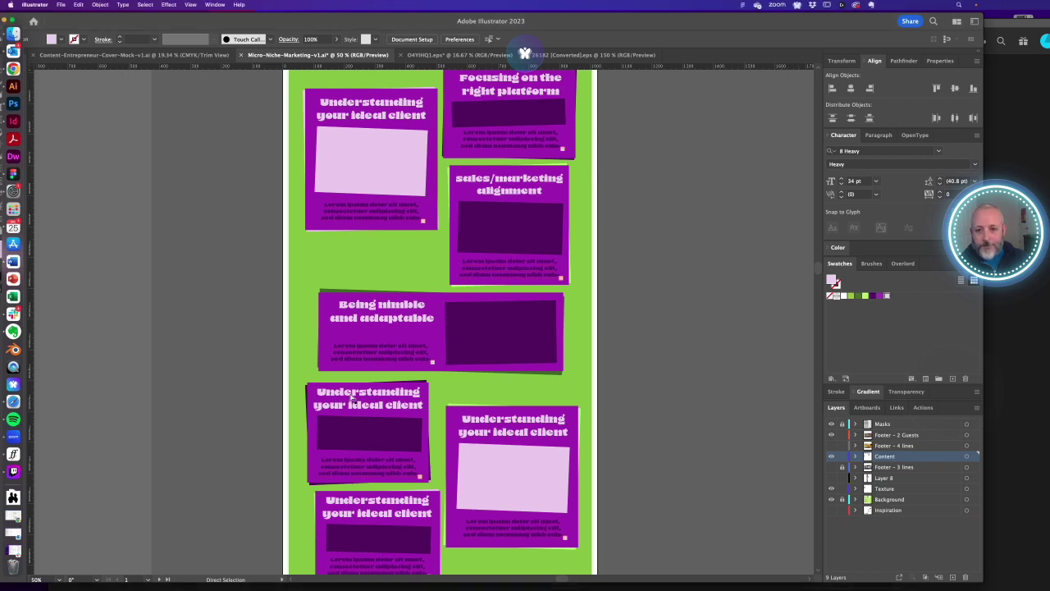
key(super+a)
key(super+v)
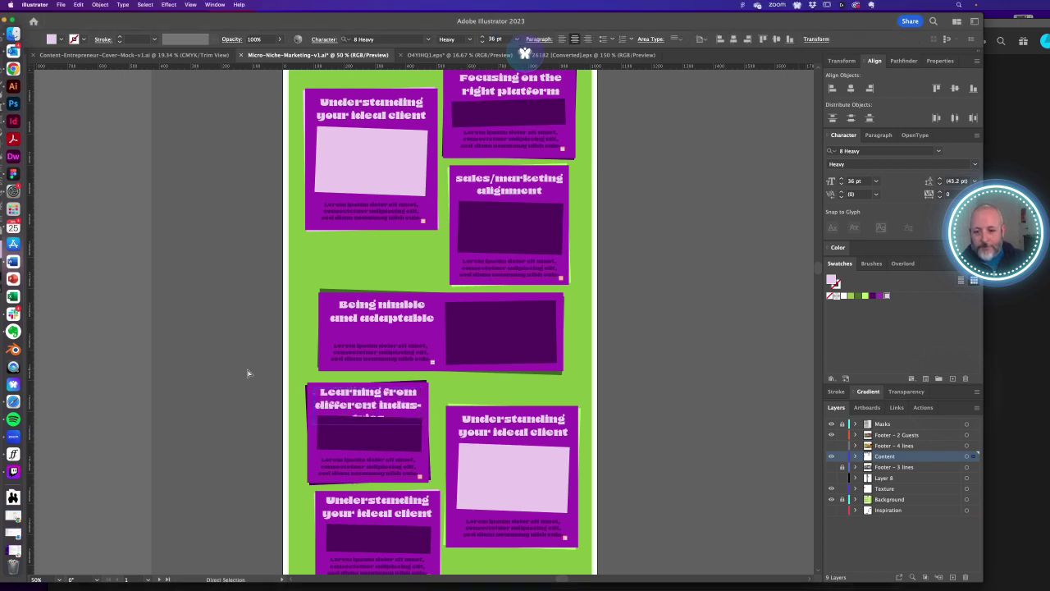
super+click(248, 373)
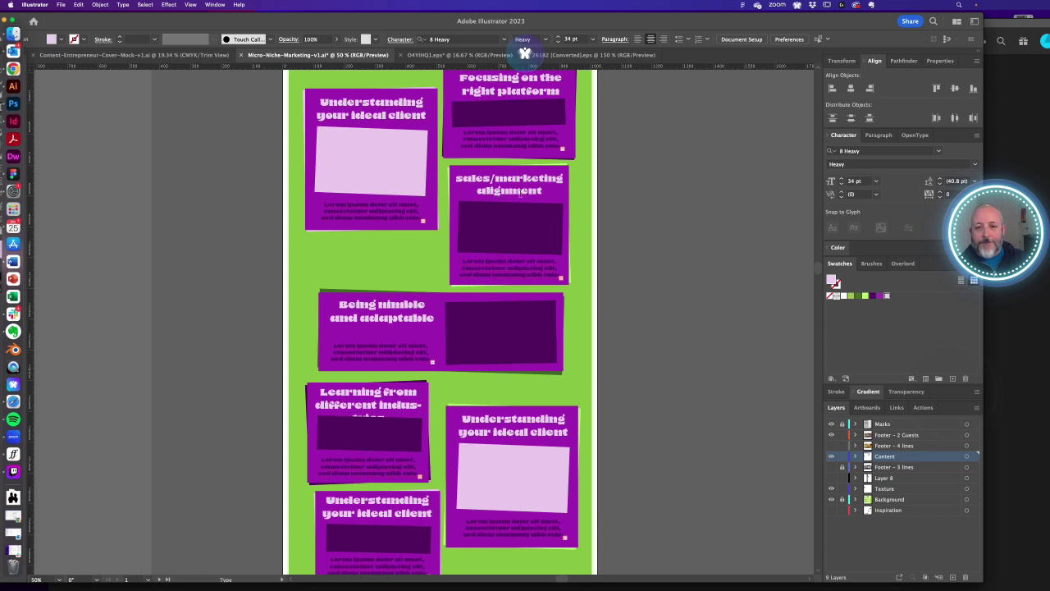
- Move "alignment" to the front of the second right-hand block's heading and reword it to "aligning sales/marketing"
triple_click(510, 191)
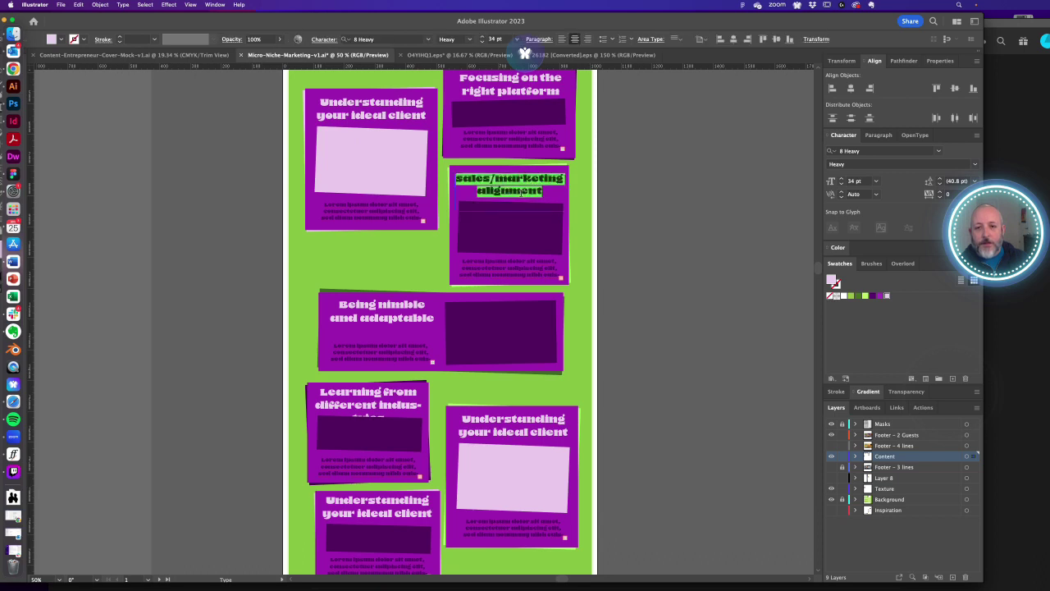
double_click(521, 192)
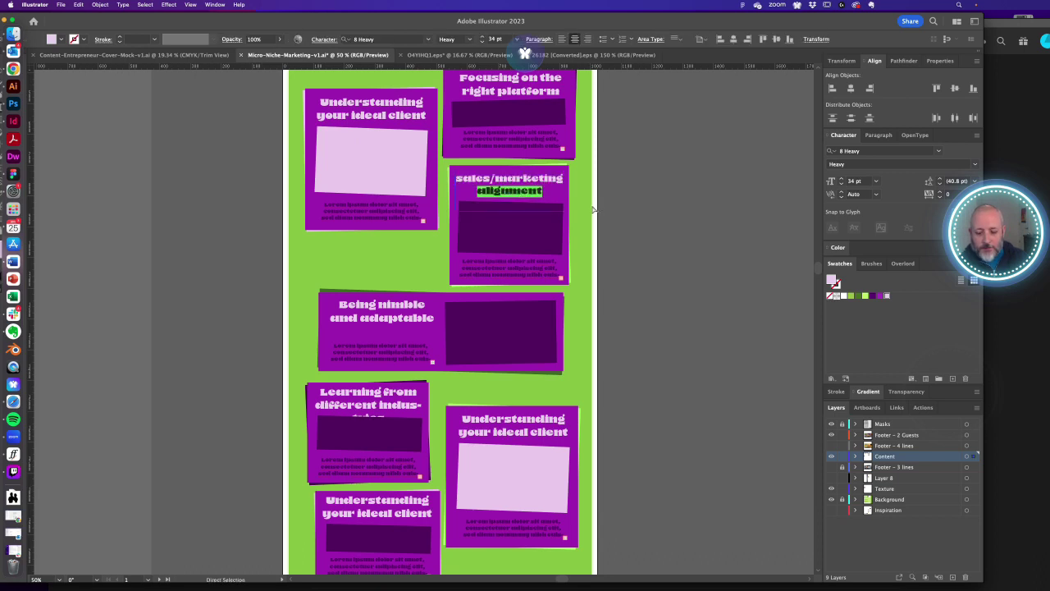
key(super+x)
key(Up)
key(super+v)
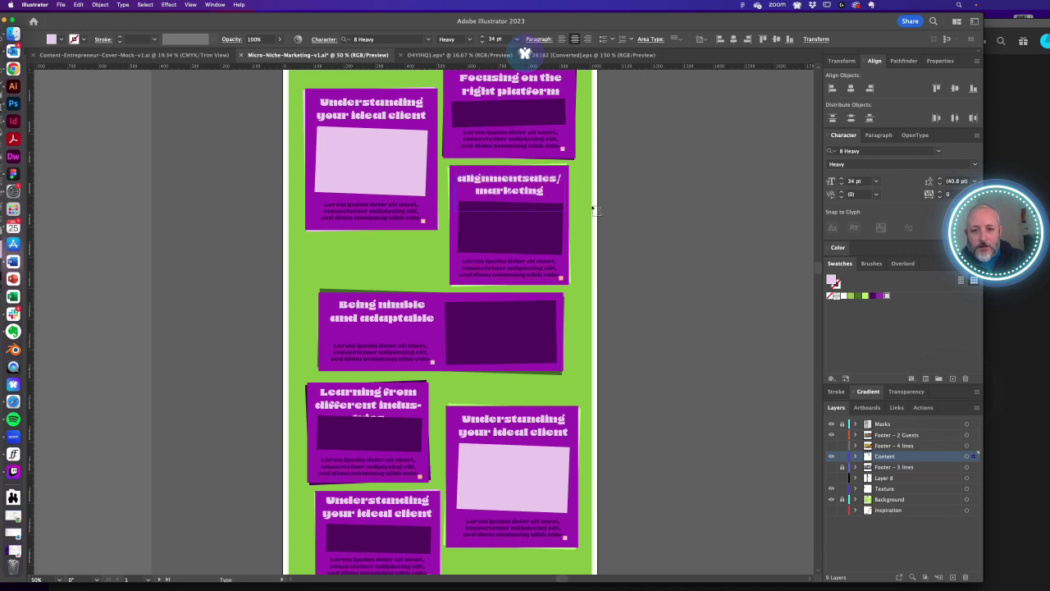
key(BackSpace)
key(BackSpace)
key(BackSpace)
key(BackSpace)
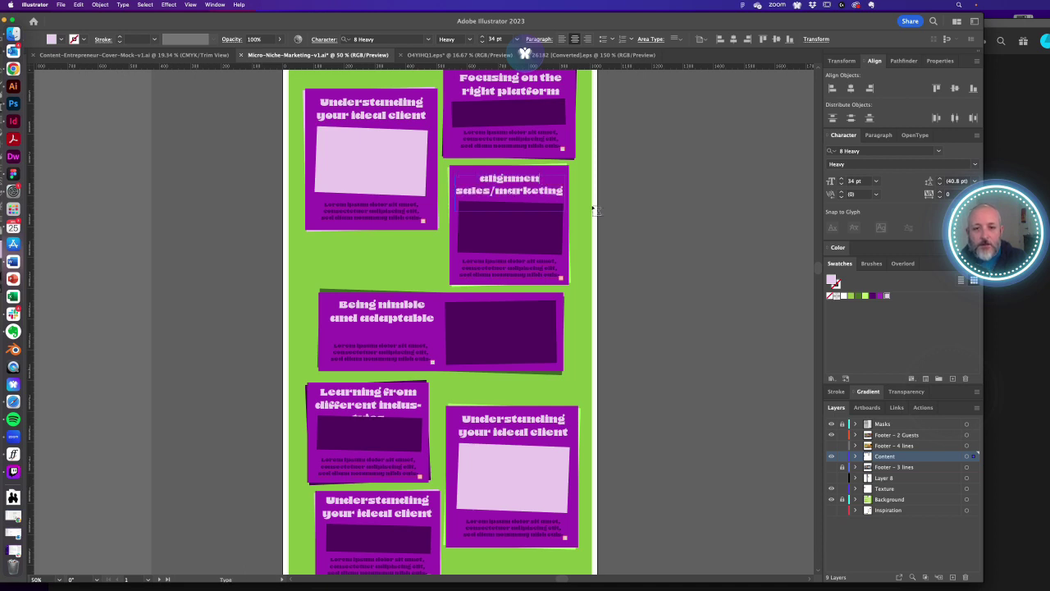
text(ing)
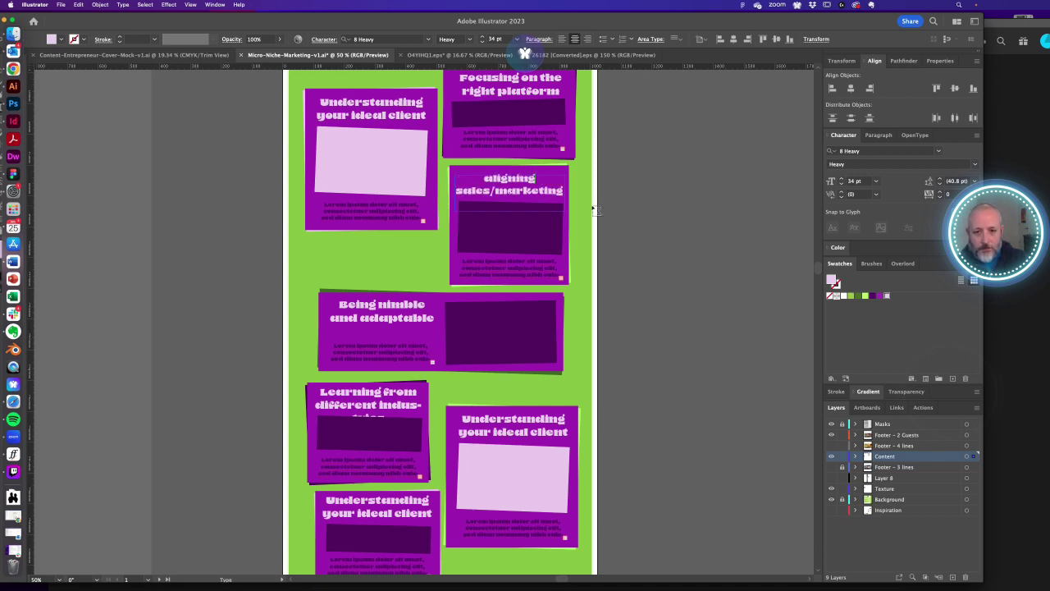
key(Escape)
click(630, 235)
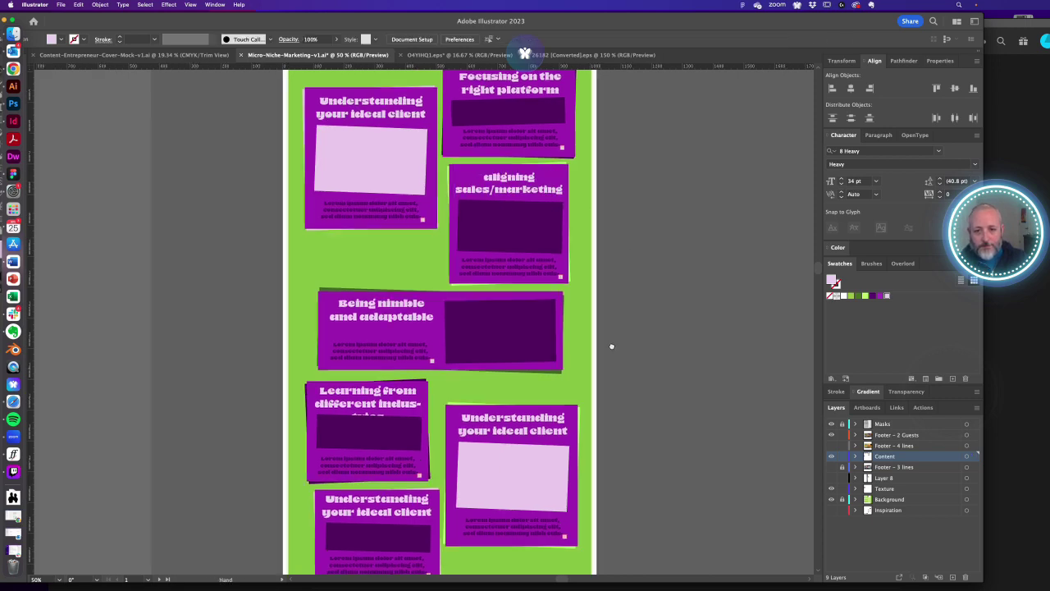
- Insert a line break before "industries" in the "Learning from different industries" heading
scroll(624, 234, down, 3)
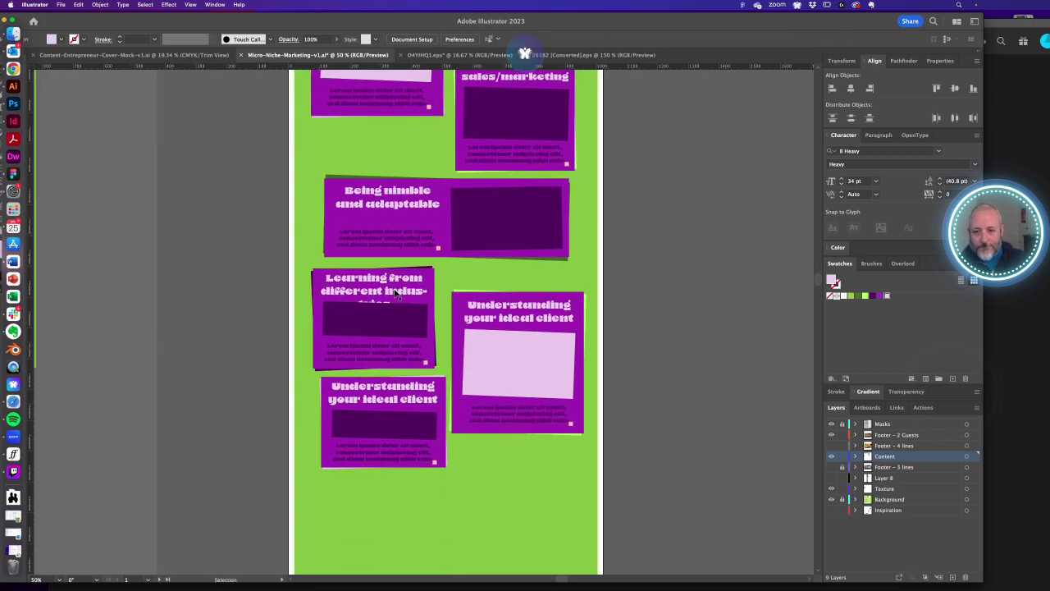
double_click(394, 292)
click(383, 292)
key(Return)
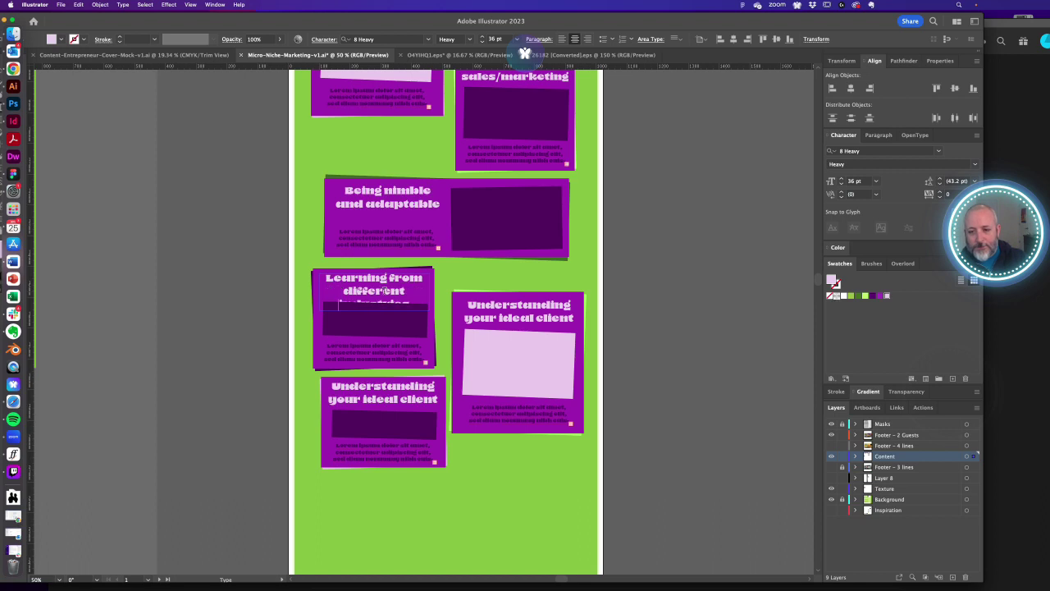
super+click(658, 262)
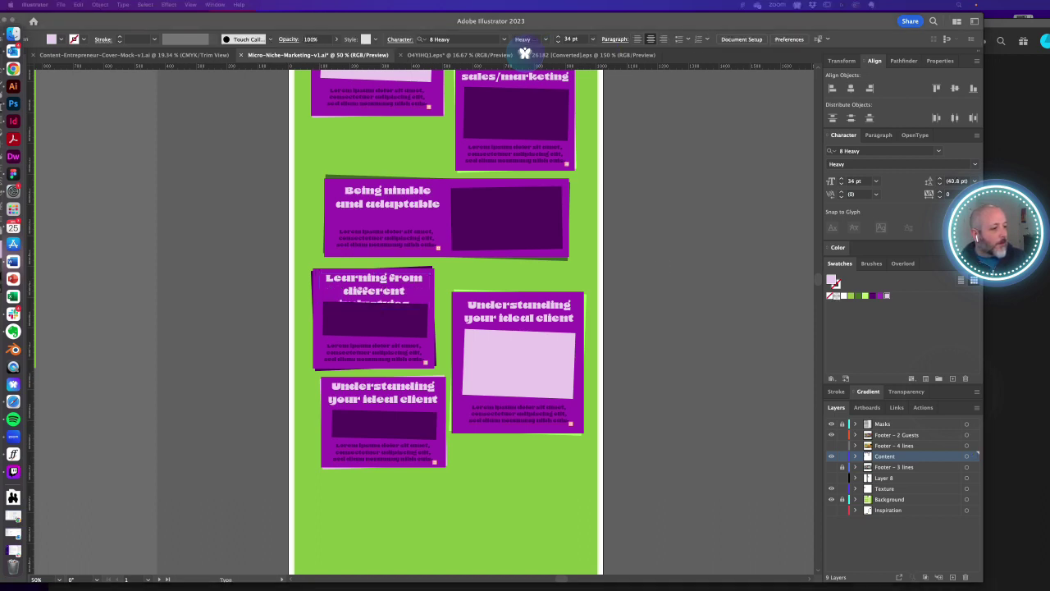
- Replace the heading of the lowest left-hand block with "Sustaining growth"
click(371, 385)
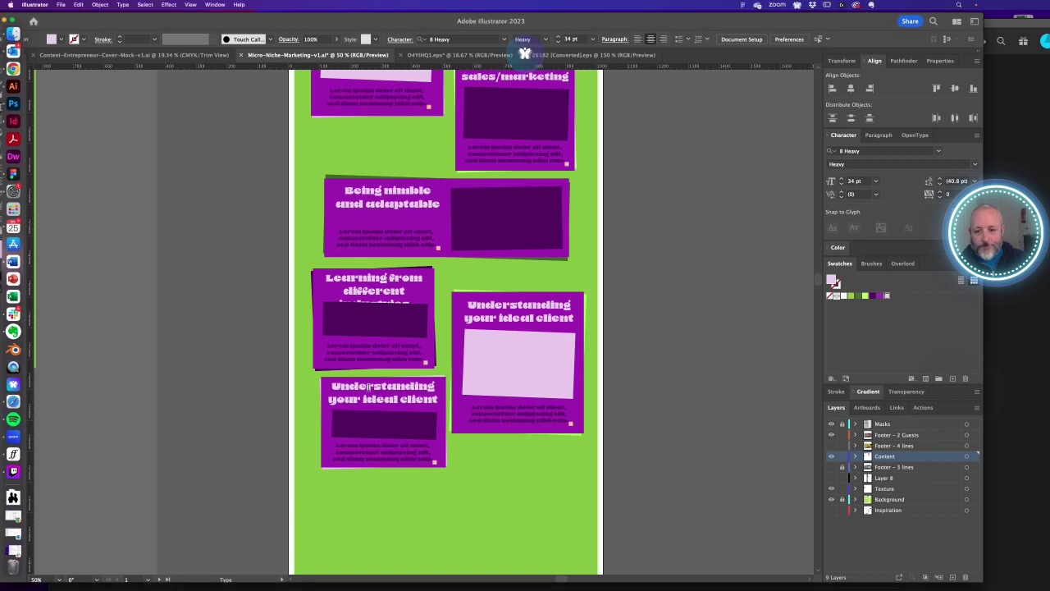
triple_click(371, 385)
key(super+v)
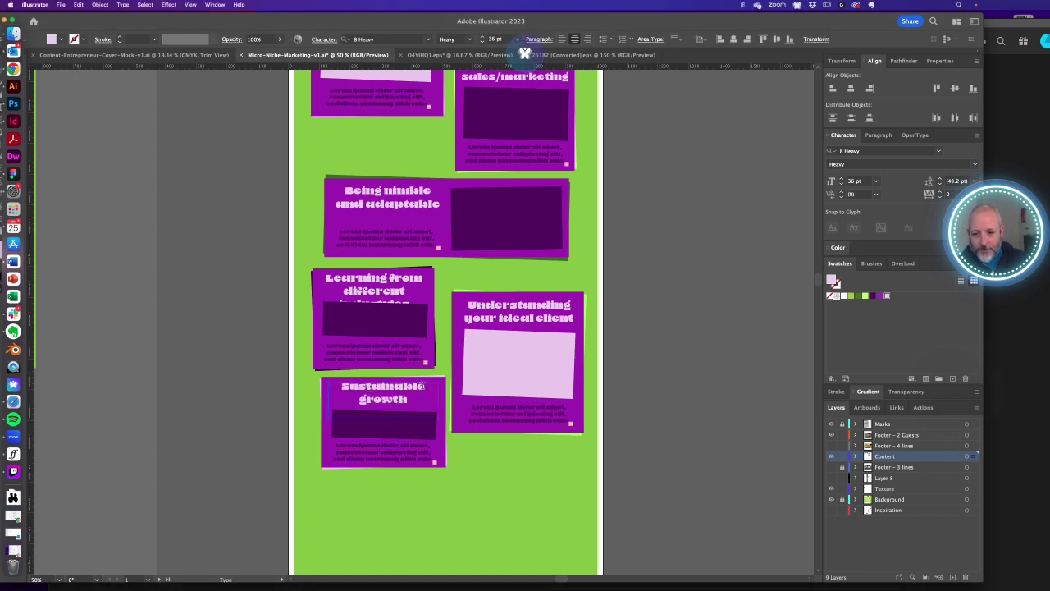
drag(422, 385, 398, 386)
text(ing)
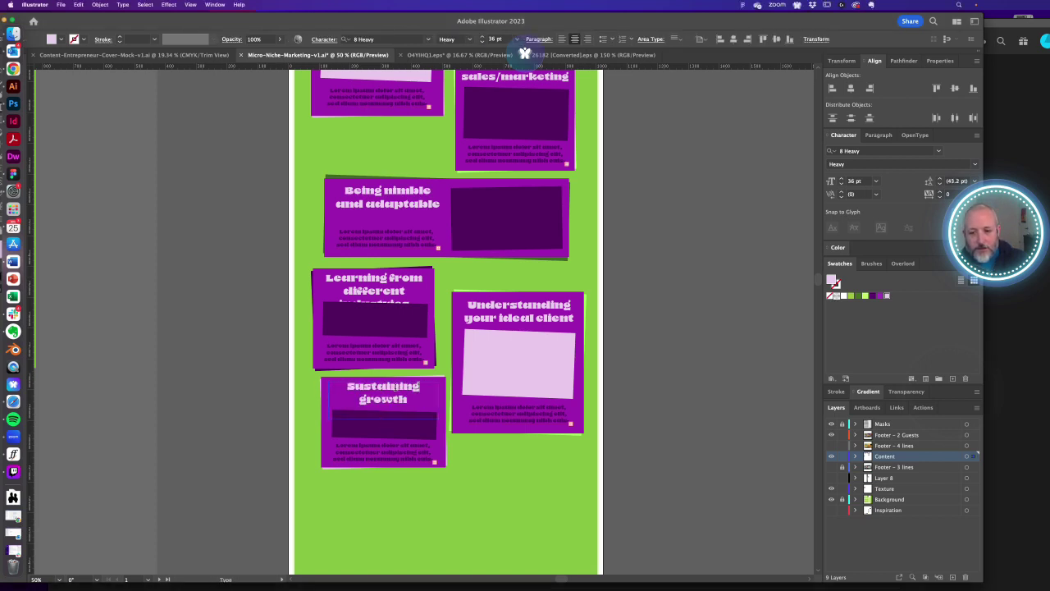
key(Escape)
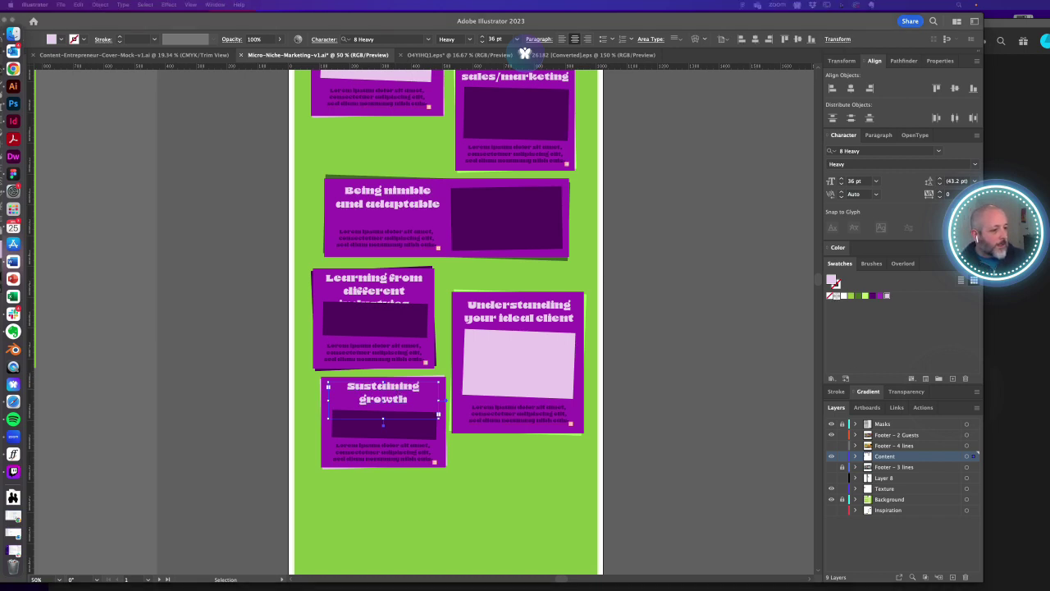
- Replace the heading of the lower right-hand block with "Emphasizing the customer experience"
click(507, 309)
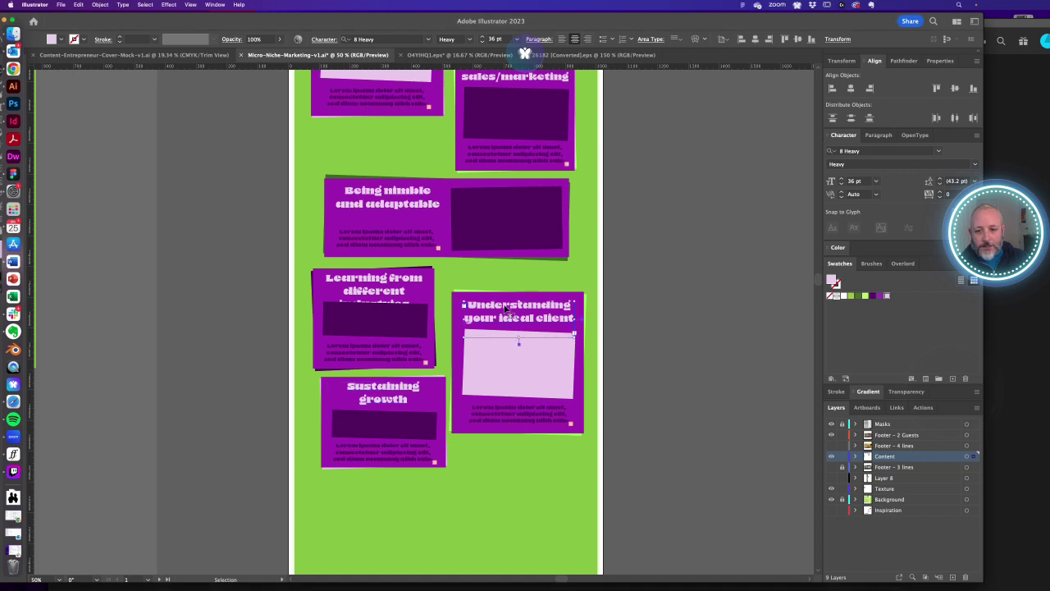
double_click(502, 310)
key(super+a)
key(super+v)
key(Escape)
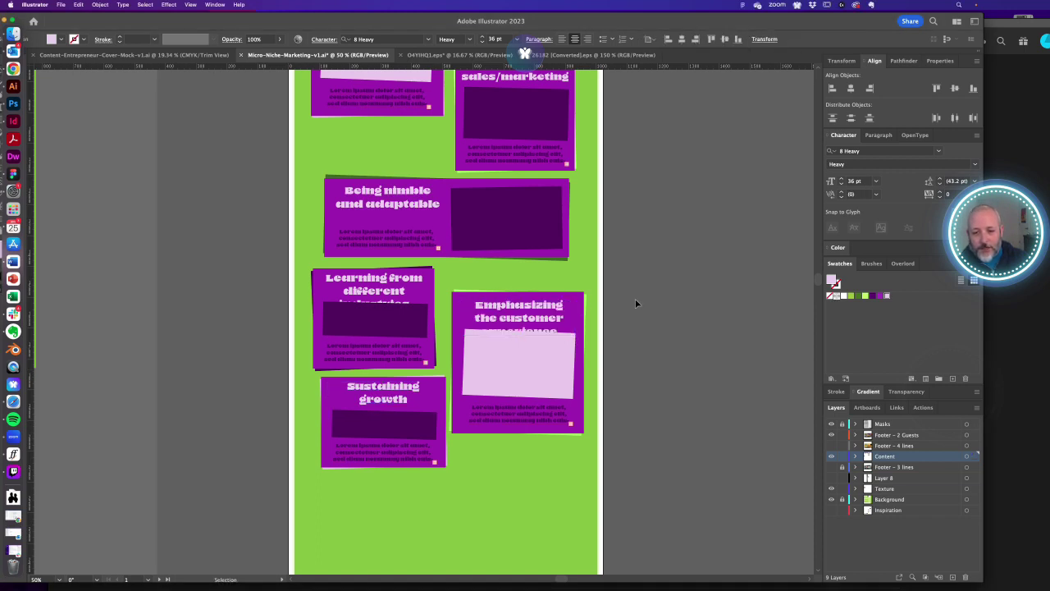
click(636, 299)
- Lower the top edge of the light placeholder in the "Emphasizing the customer experience" block to clear the heading's third line
key(v)
click(510, 339)
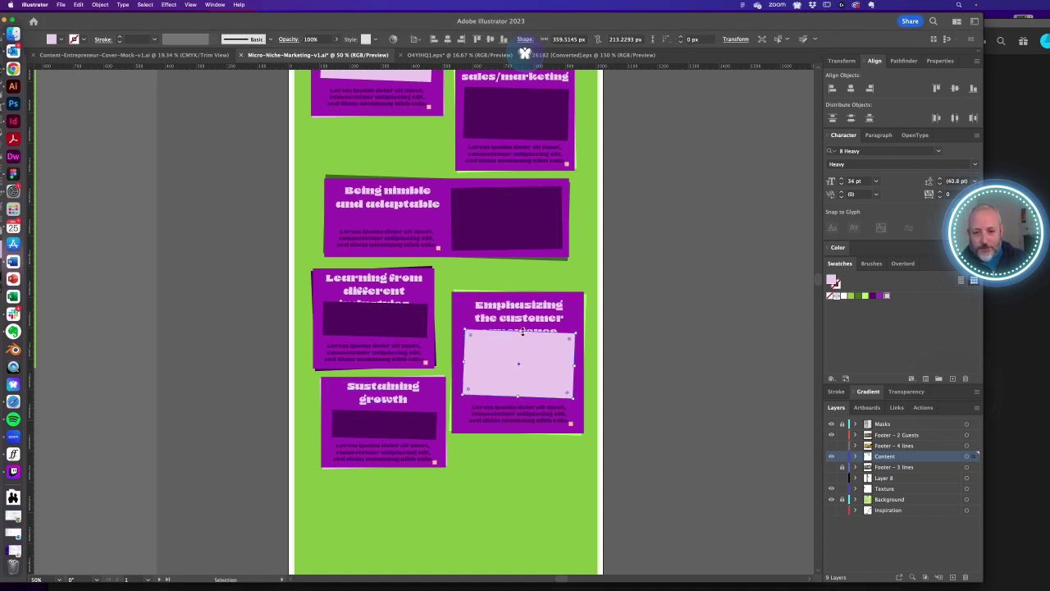
drag(522, 331, 522, 343)
key(shift+super+a)
key(a)
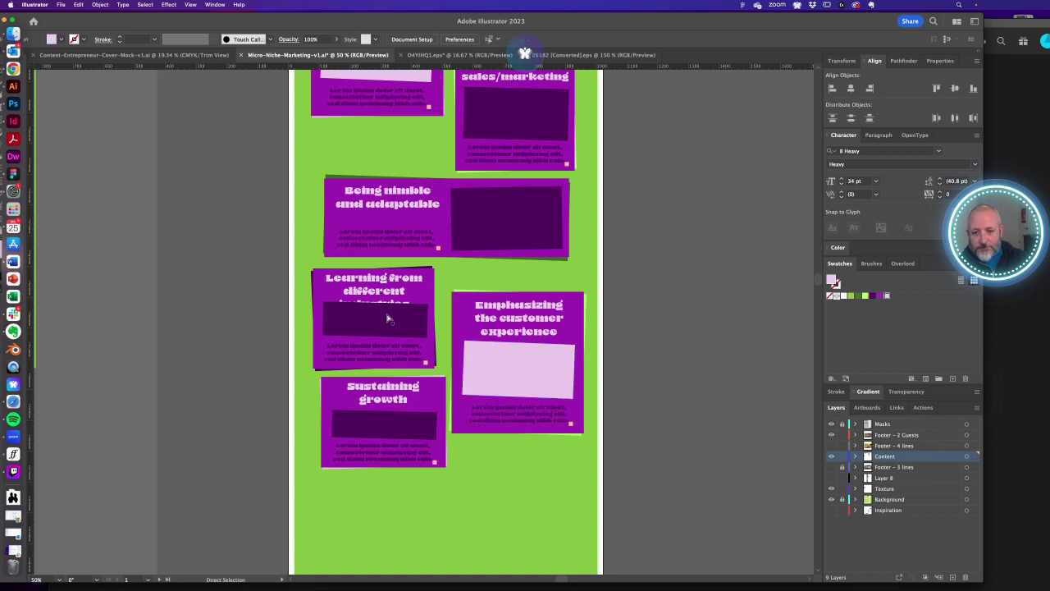
- Shorten the dark placeholder in the "Learning from different industries" block from its top edge to clear the heading
key(v)
click(373, 316)
drag(375, 306, 375, 340)
click(238, 336)
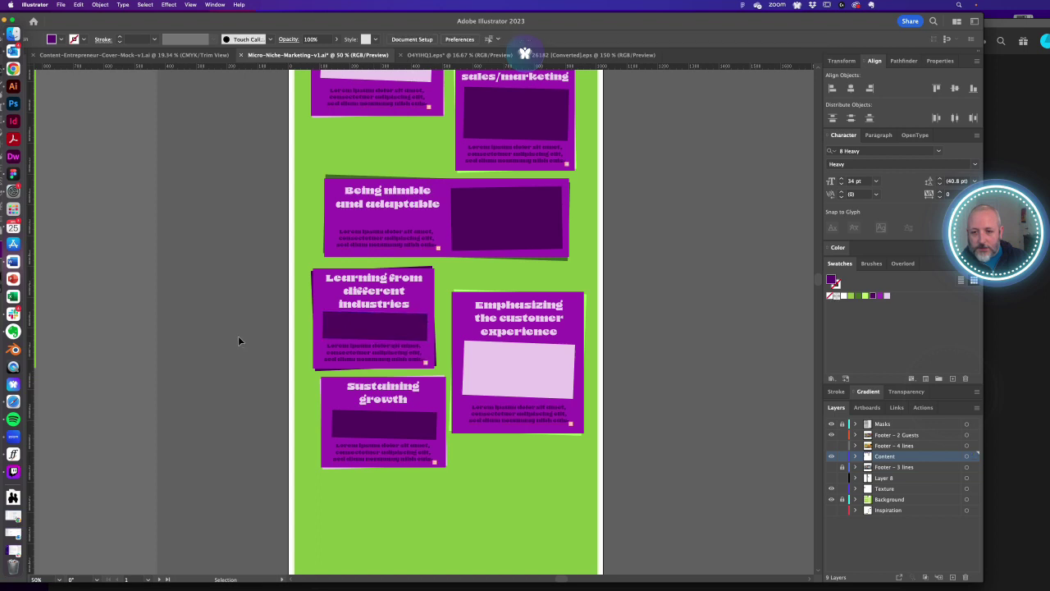
- Capitalize the first letter of the "aligning sales/marketing" heading so it reads "Aligning sales/marketing"
click(390, 395)
key(space)
drag(461, 337, 462, 341)
drag(508, 219, 485, 372)
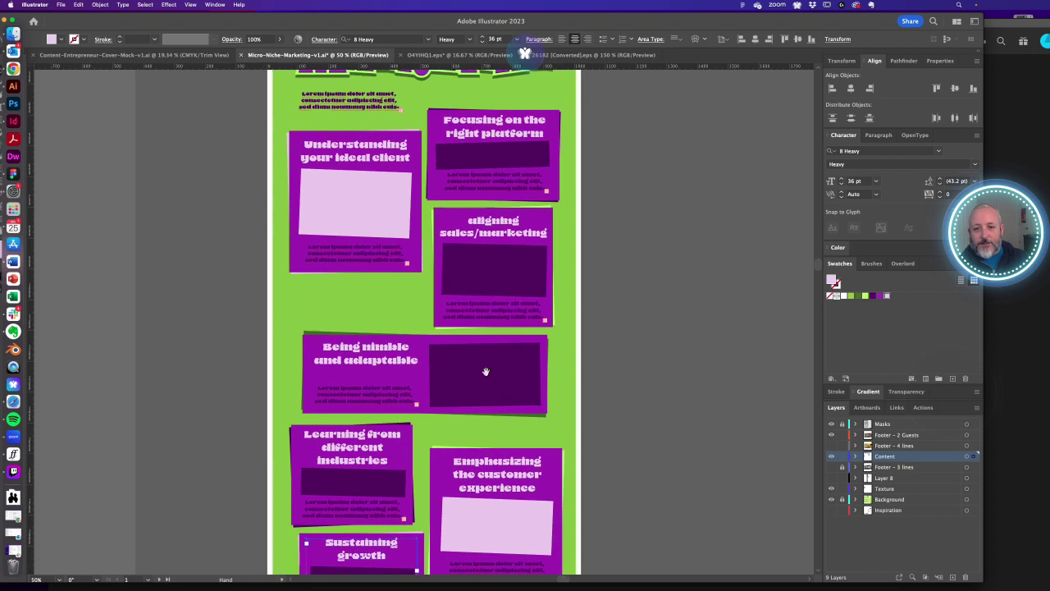
drag(476, 220, 463, 219)
text(A)
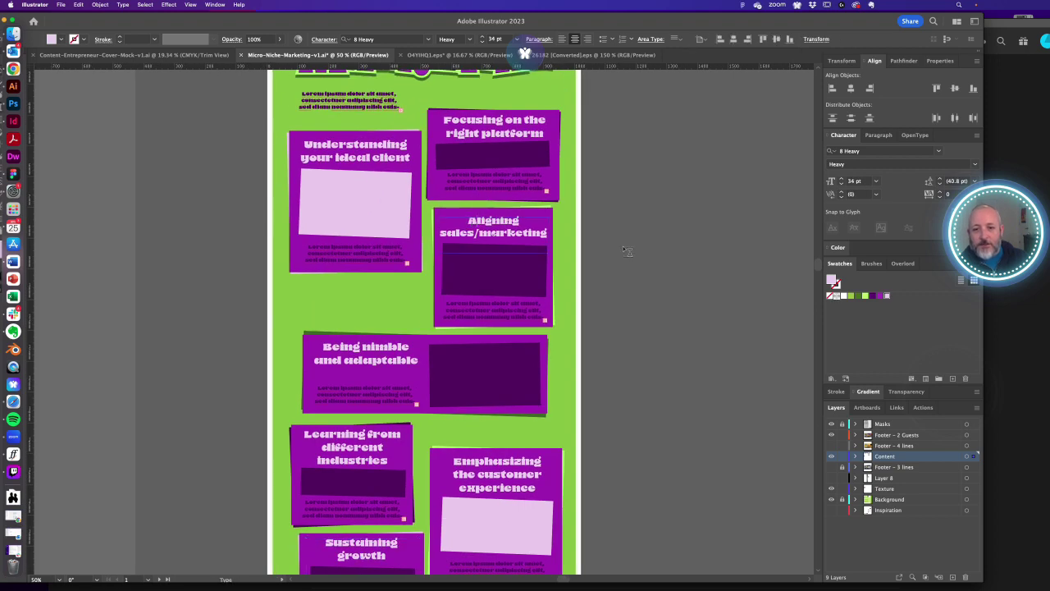
super+click(618, 249)
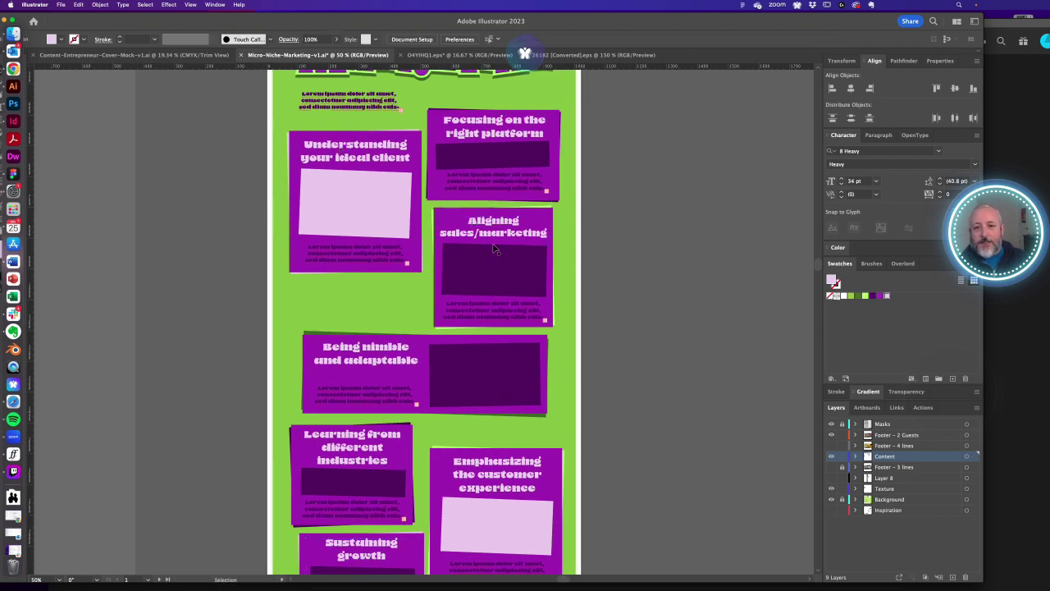
- Save the Micro-Niche Marketing document
scroll(508, 253, down, 5)
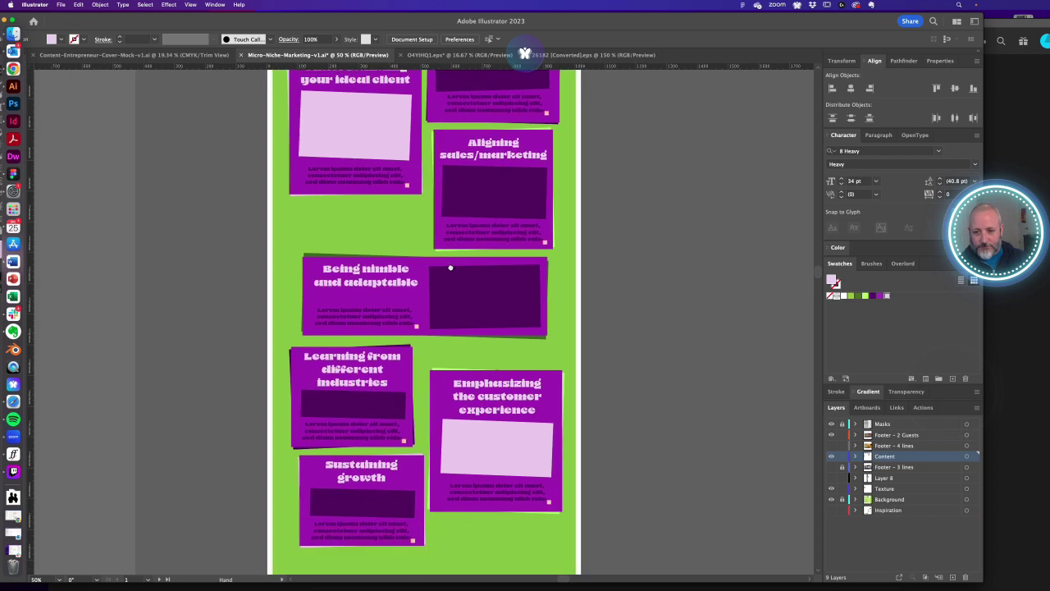
scroll(331, 344, down, 4)
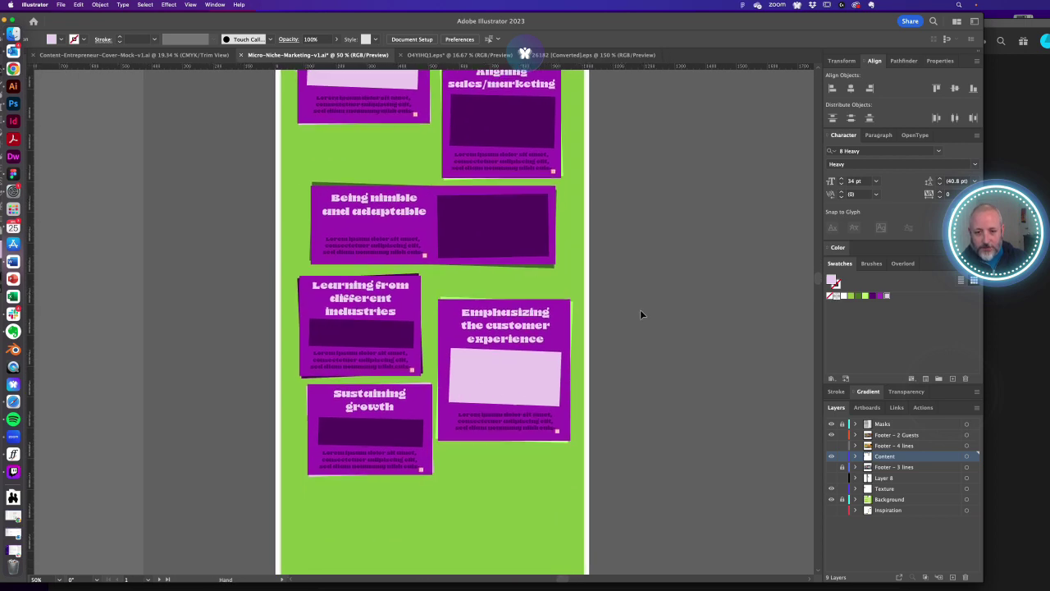
scroll(626, 304, up, 15)
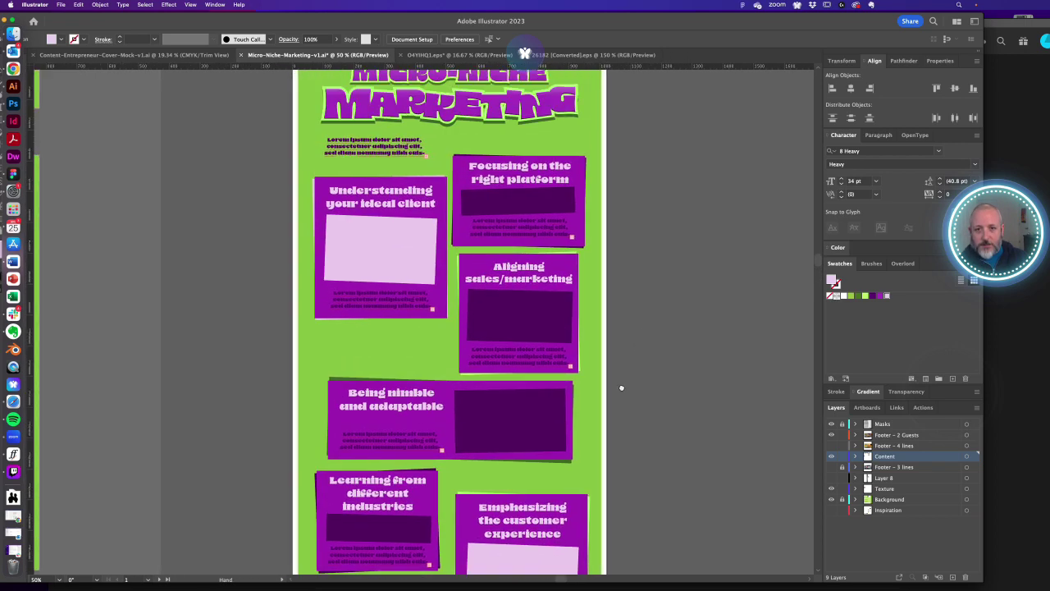
scroll(619, 408, down, 2)
scroll(621, 414, up, 3)
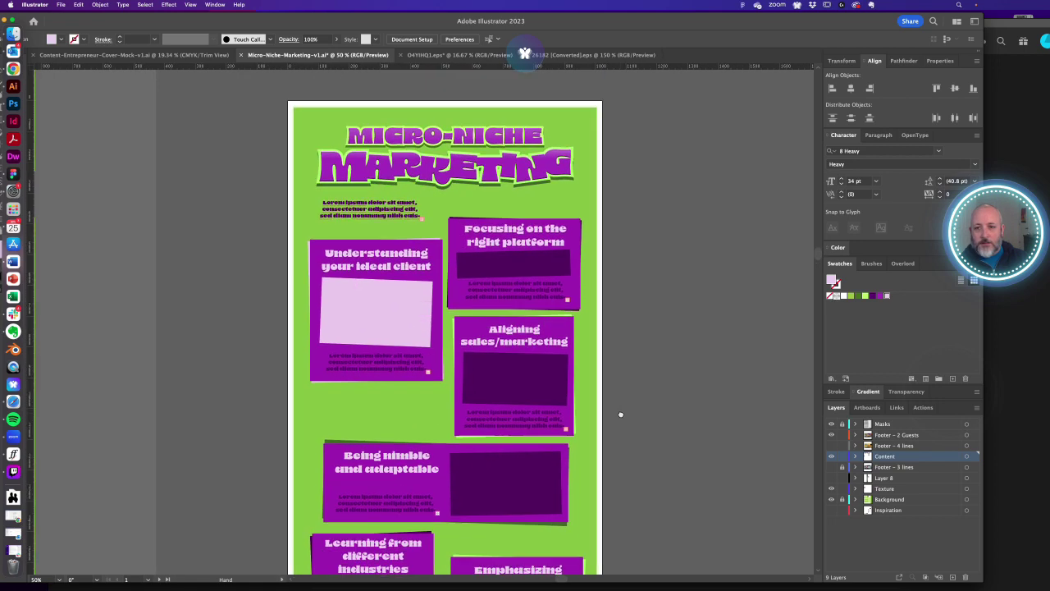
scroll(621, 414, down, 8)
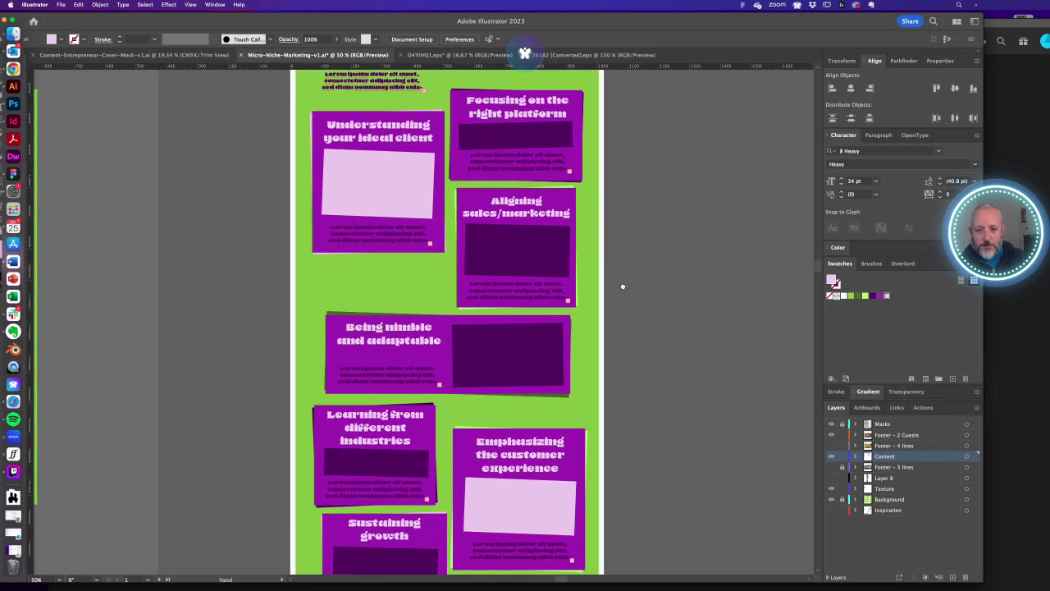
scroll(621, 300, up, 2)
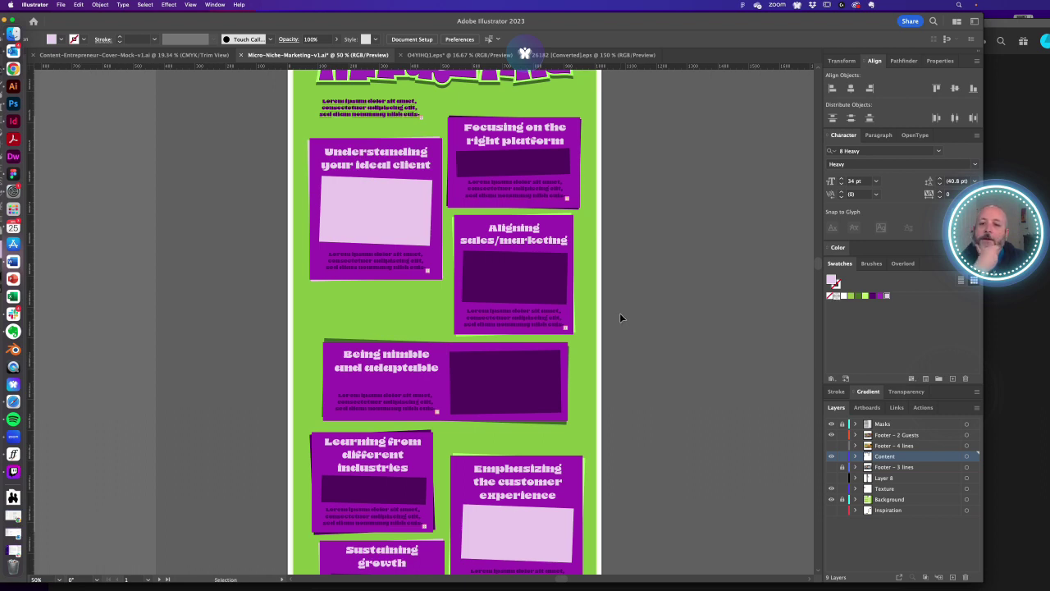
key(a)
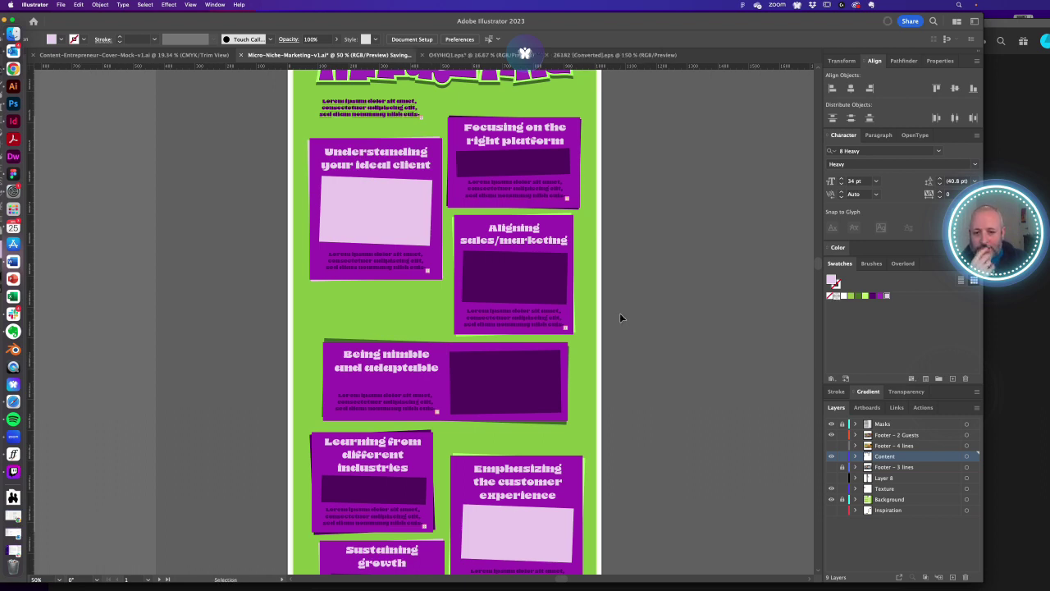
key(ctrl+s)
- Examine the arrangement and spacing of the staggered blocks along the whole cover at a smaller zoom
scroll(616, 283, down, 5)
scroll(616, 279, down, 7)
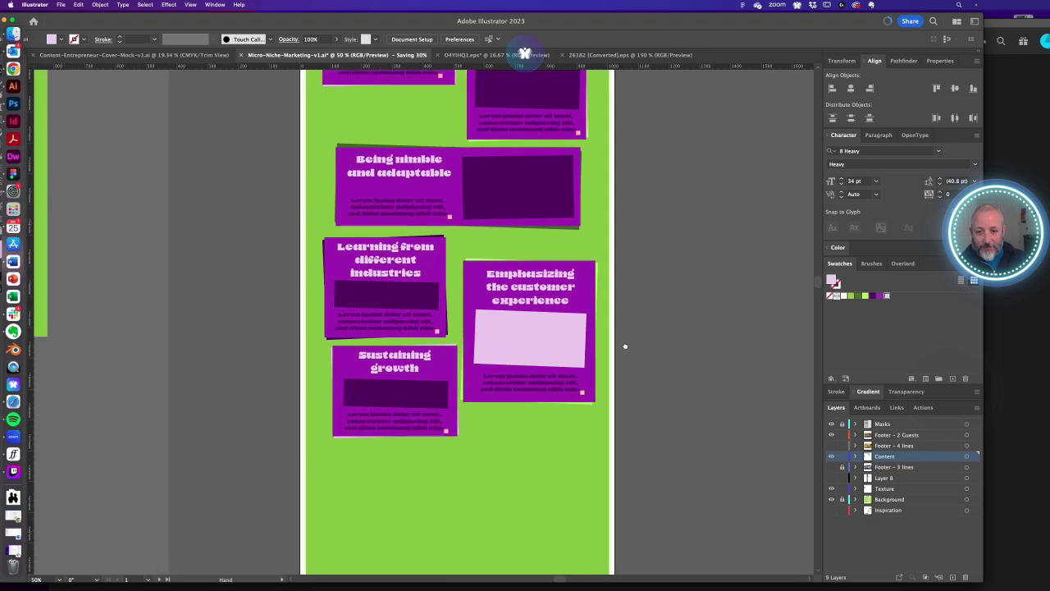
drag(625, 346, 626, 396)
key(super+minus)
key(super+minus)
drag(521, 256, 537, 281)
drag(448, 219, 511, 274)
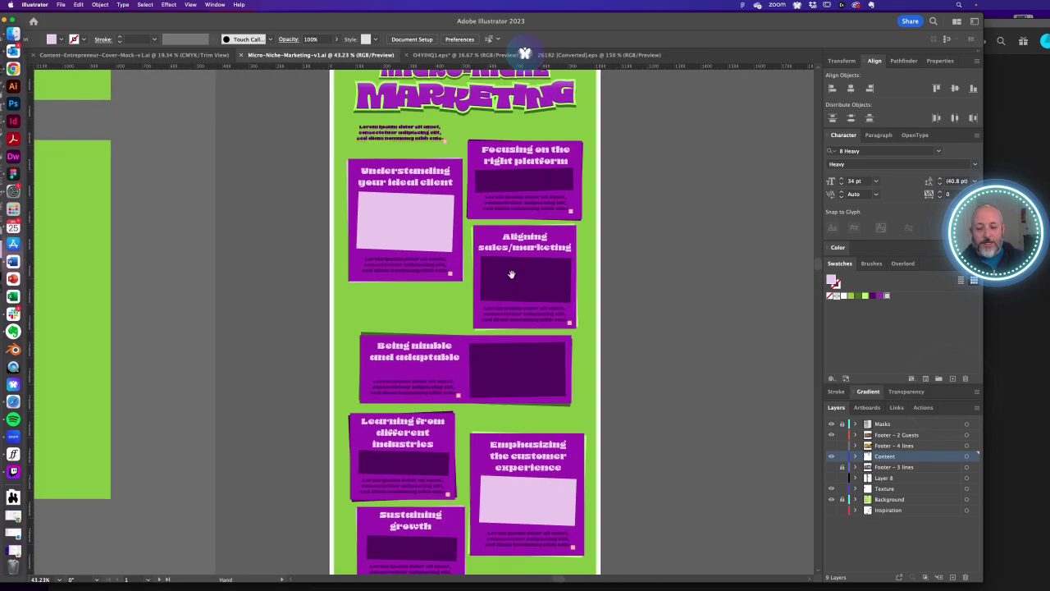
click(392, 261)
click(420, 316)
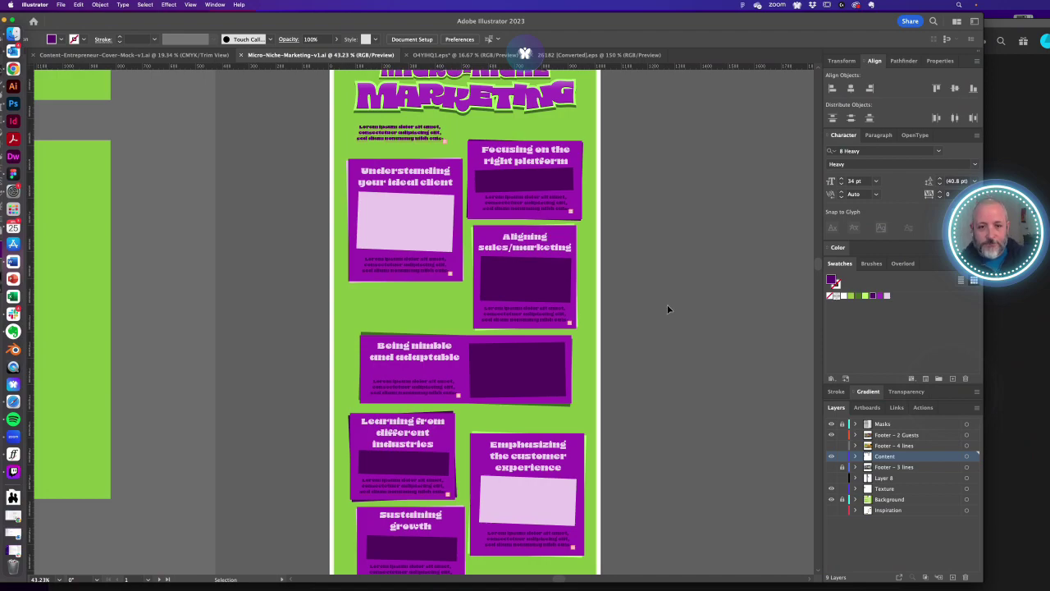
- Switch to Chrome and open freepik.com in a new tab
drag(628, 237, 638, 306)
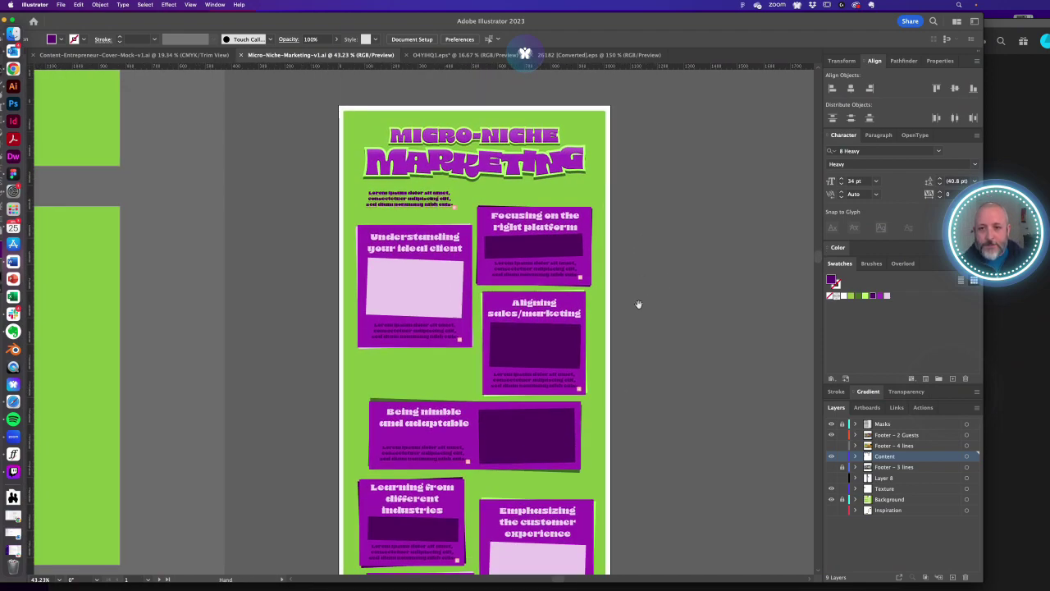
drag(345, 108, 334, 162)
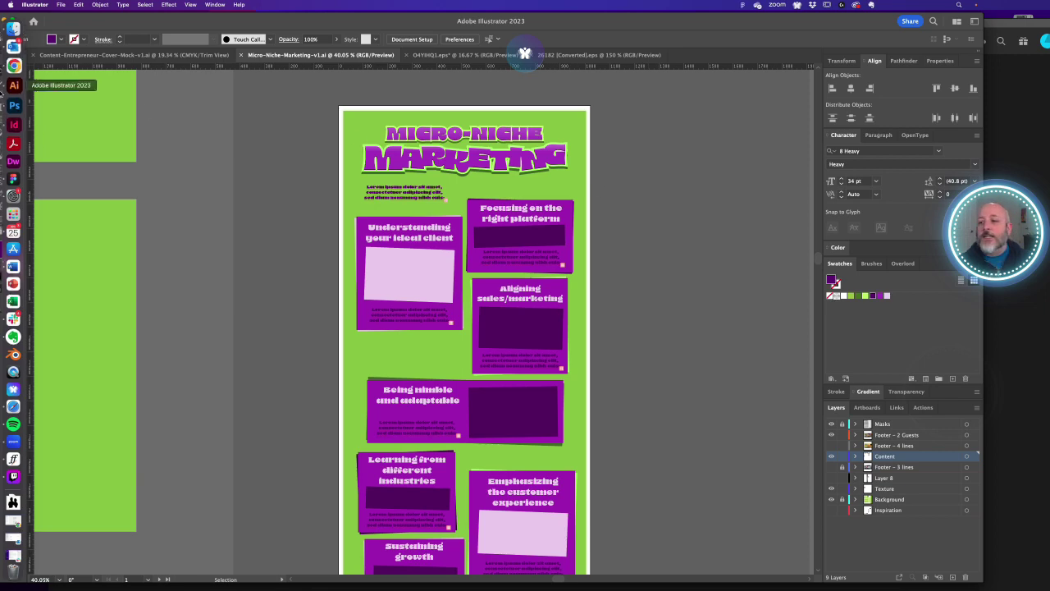
click(21, 69)
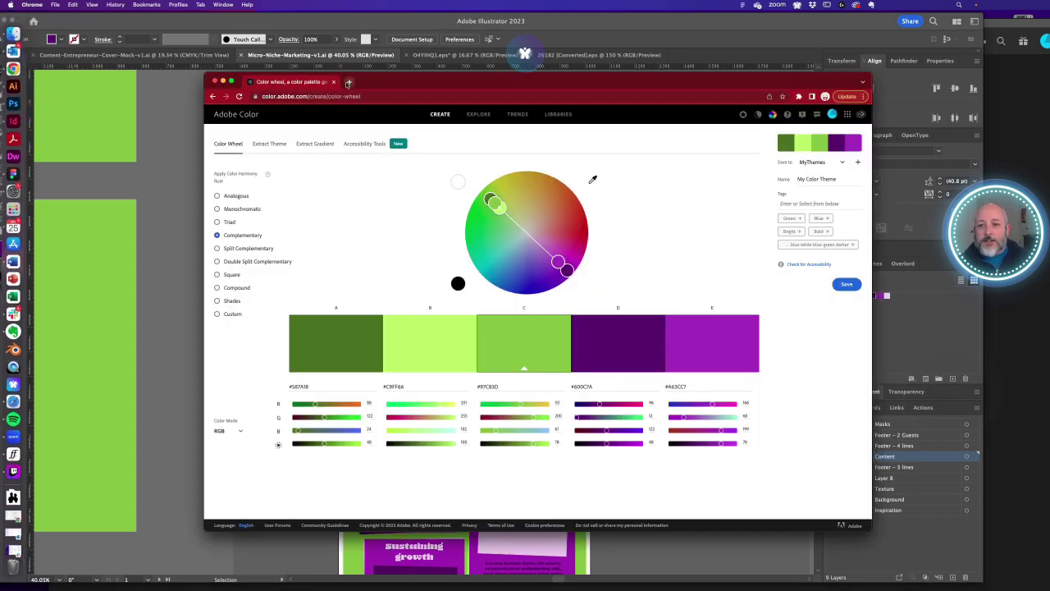
click(349, 82)
text(freepik.com)
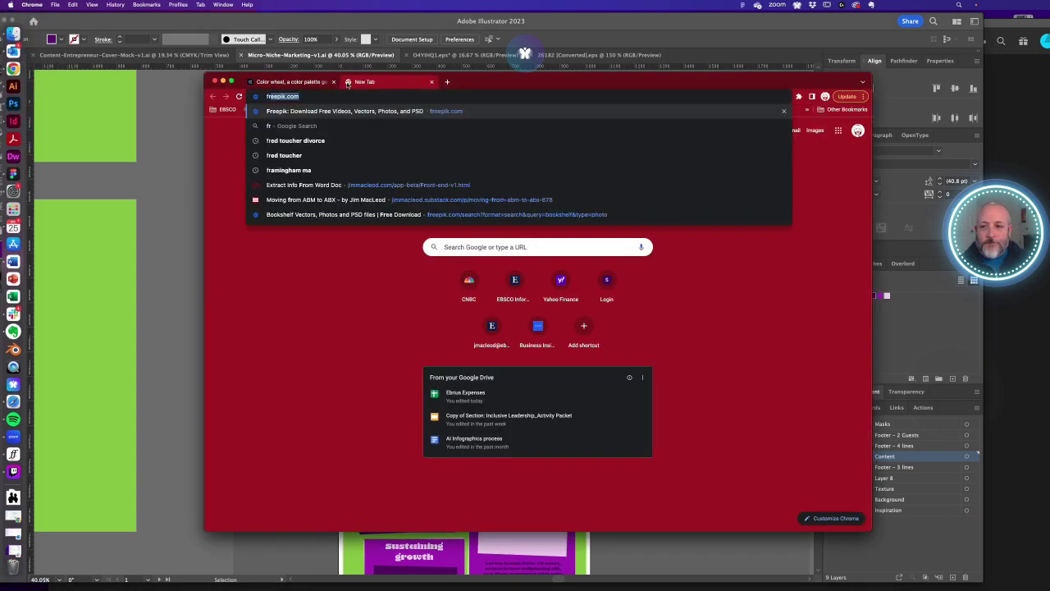
key(Return)
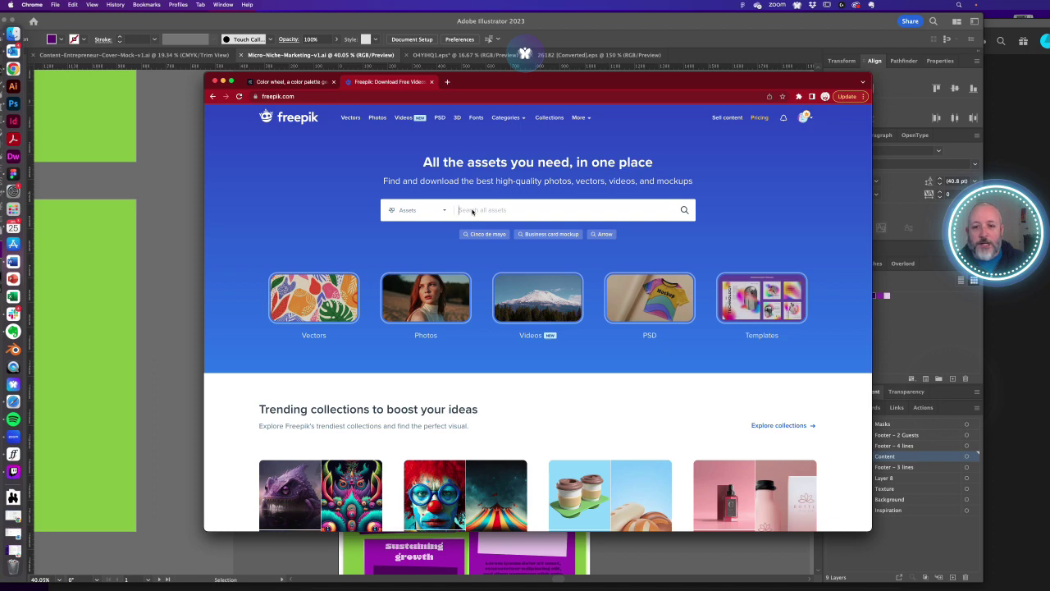
- Add Vectors to the asset types and search Freepik for "hippy background"
click(429, 214)
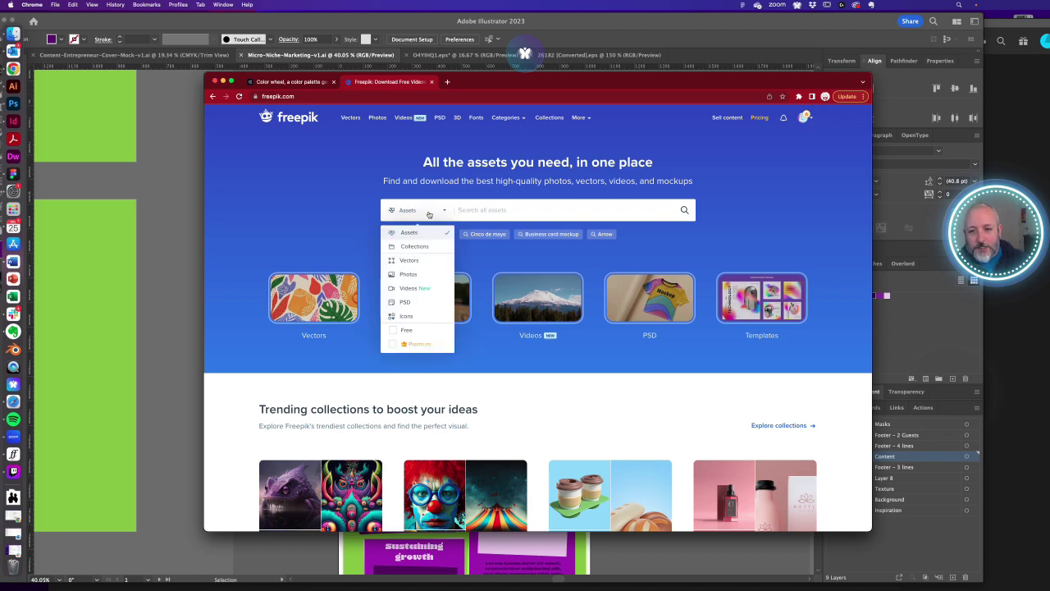
click(416, 259)
mouse_move(417, 214)
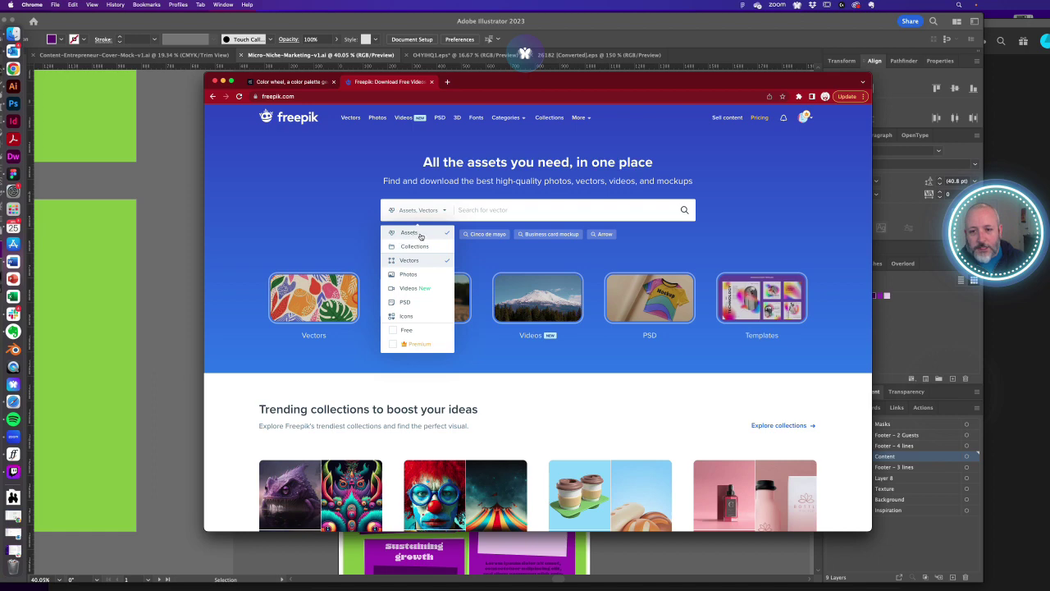
click(485, 211)
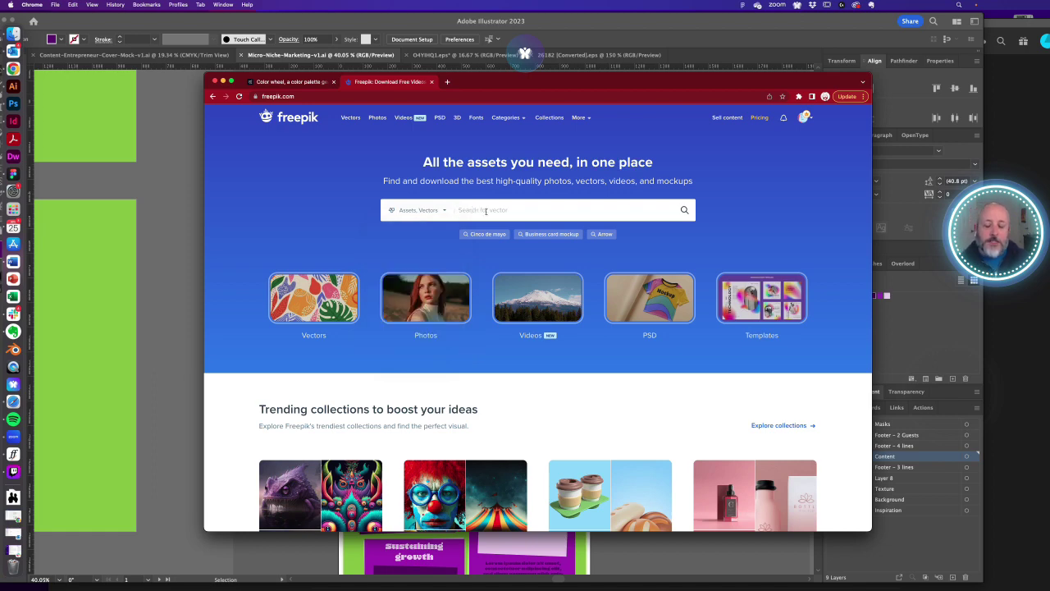
text(hip)
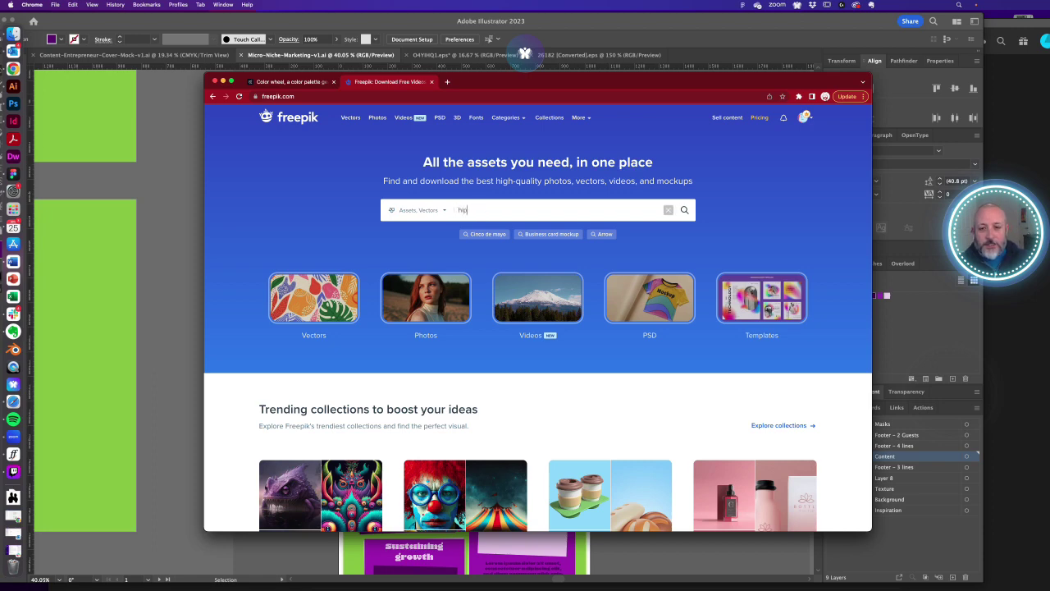
text(py backgro)
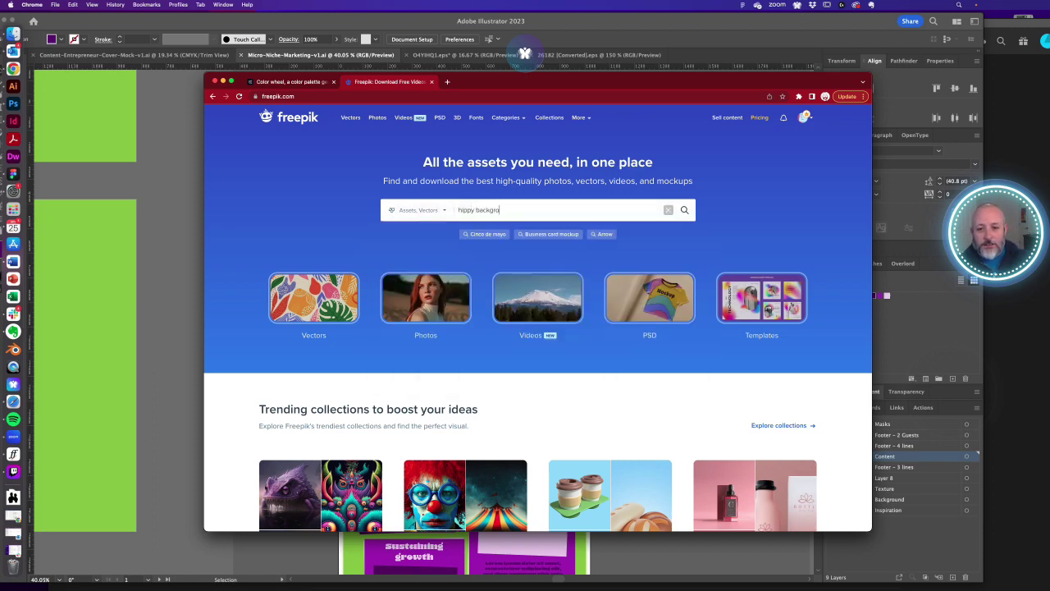
text(und)
key(Return)
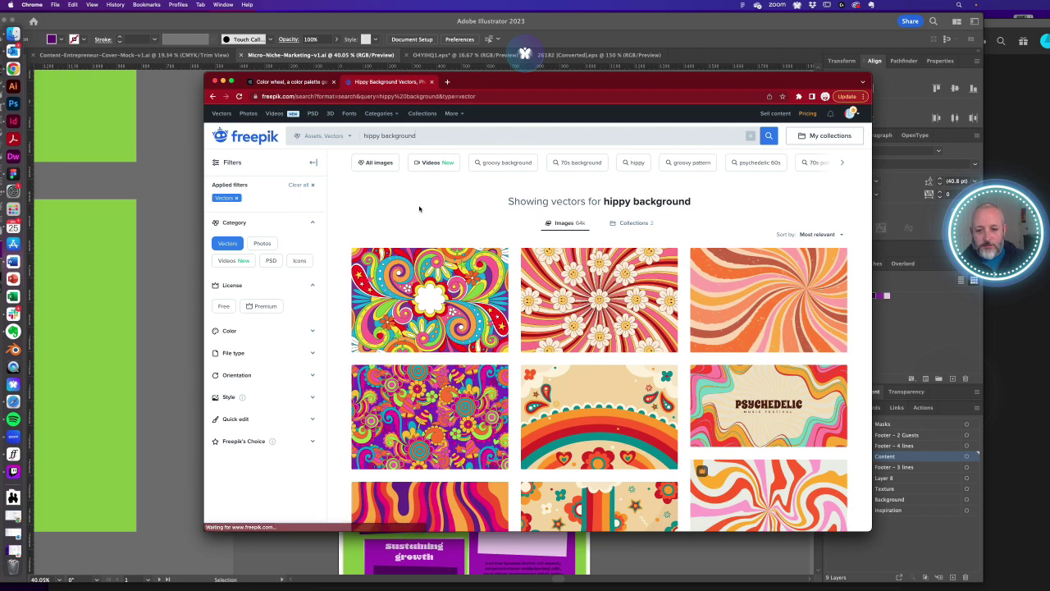
- Browse the first two pages of hippy background vectors for a texture that suits the Micro-Niche Marketing infographic
scroll(435, 279, down, 3)
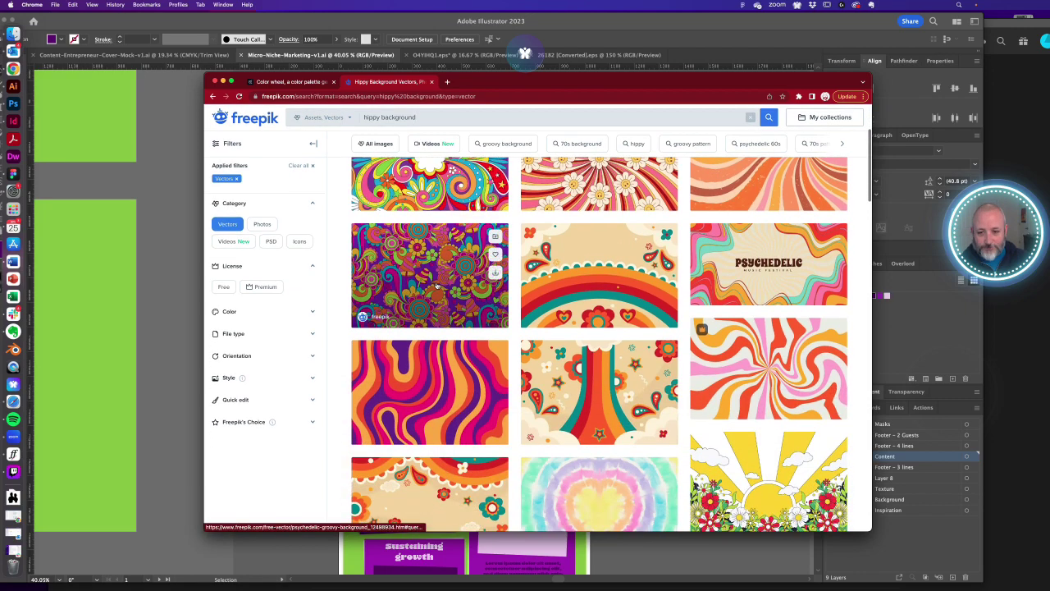
scroll(437, 286, down, 10)
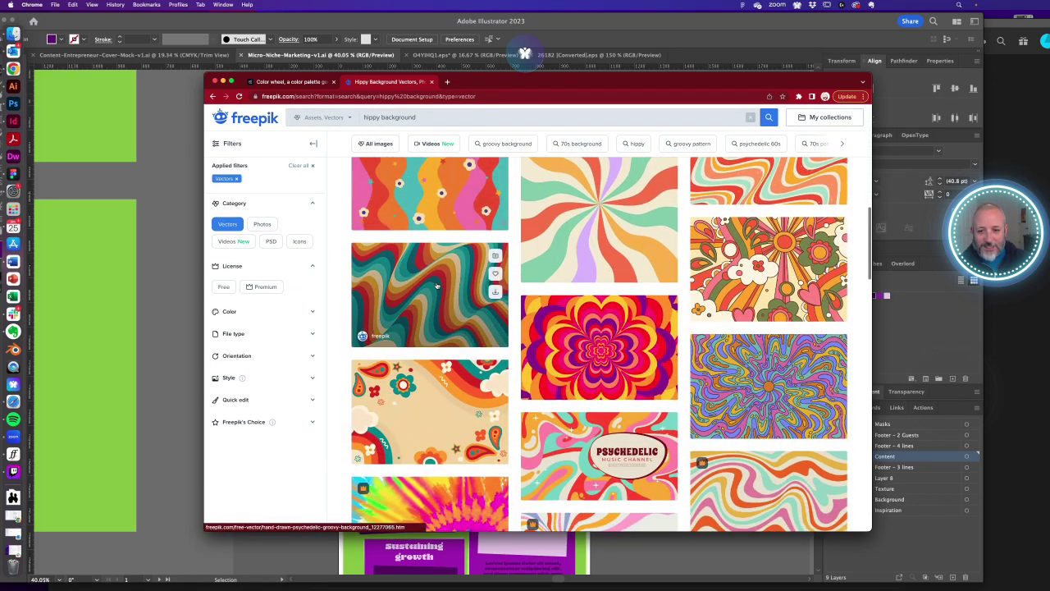
scroll(438, 287, down, 4)
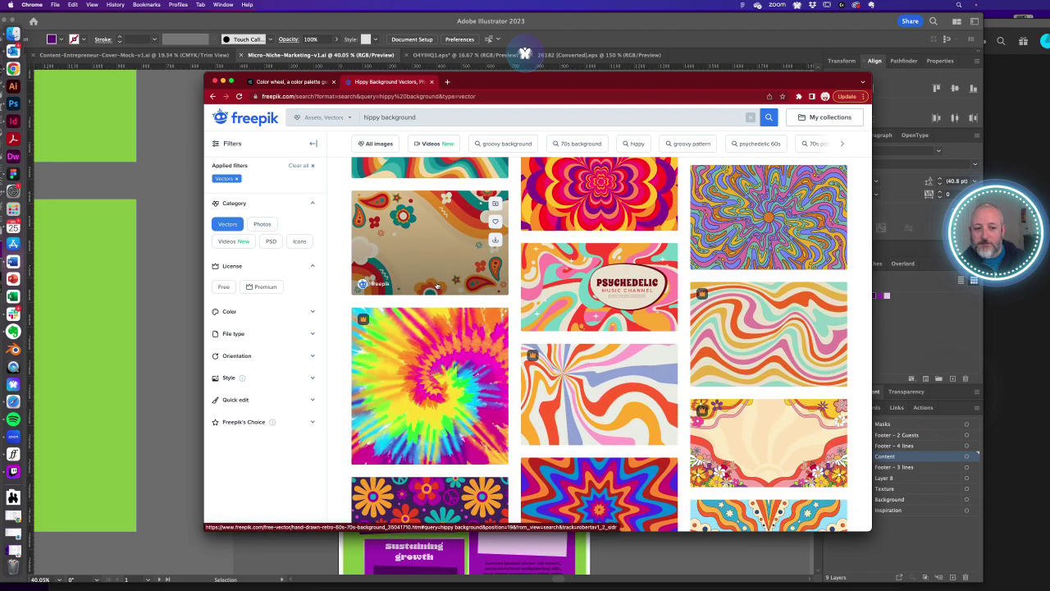
scroll(438, 287, down, 5)
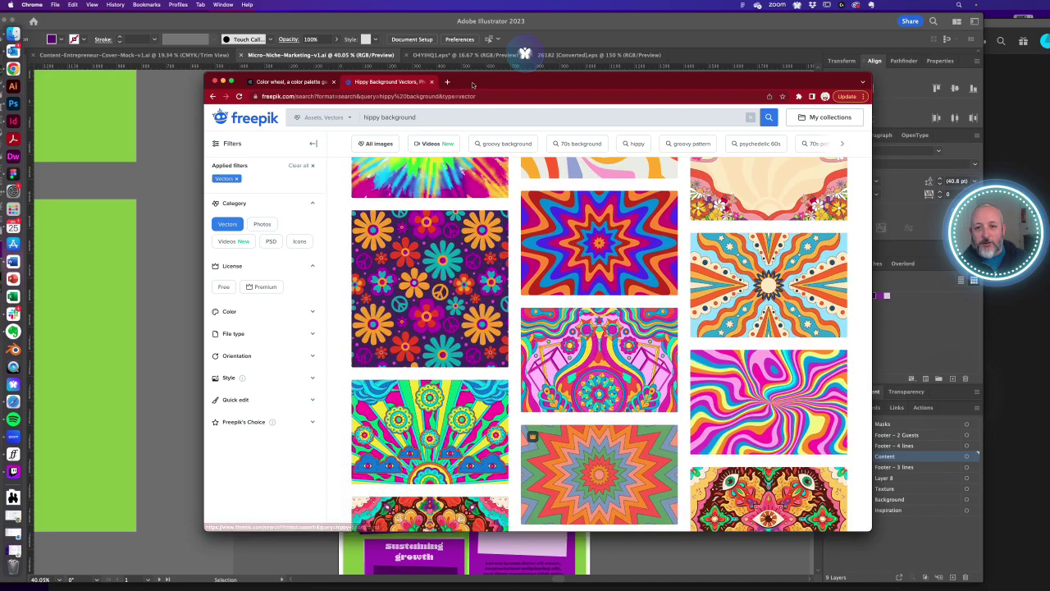
drag(473, 85, 841, 90)
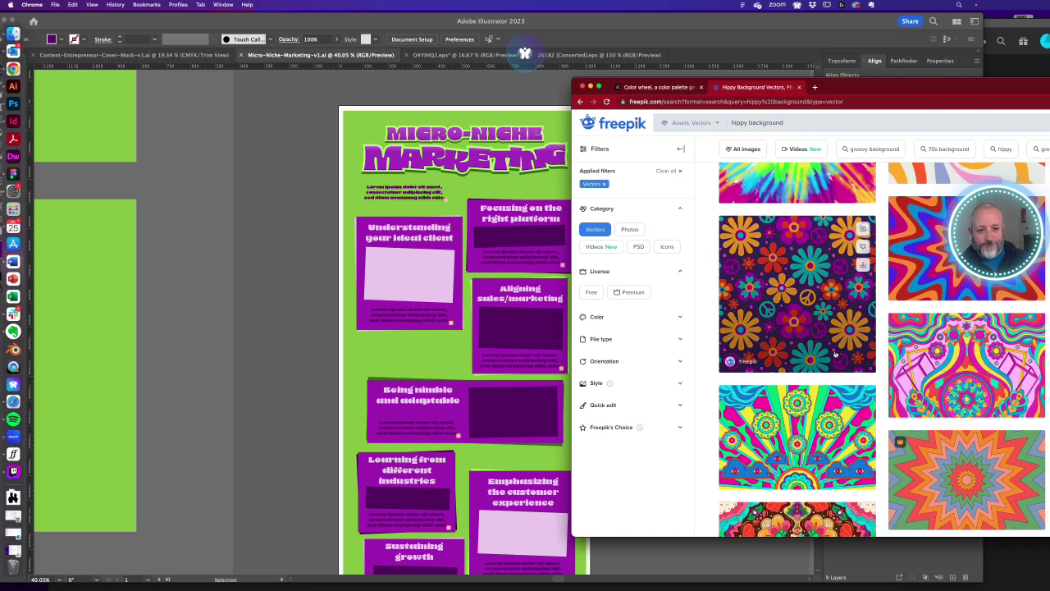
scroll(829, 354, down, 5)
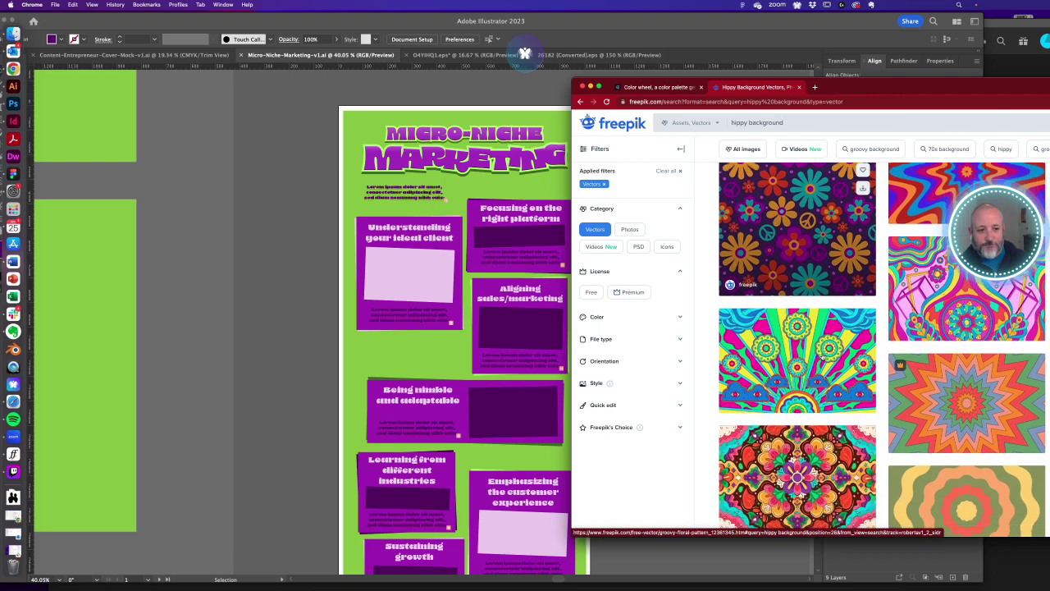
scroll(821, 355, down, 10)
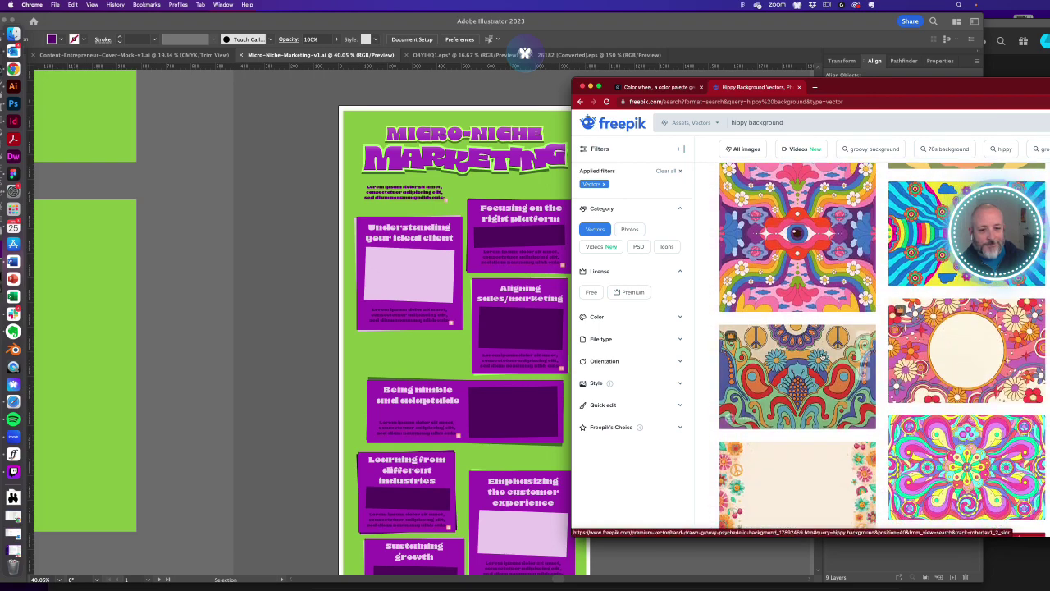
scroll(822, 357, down, 3)
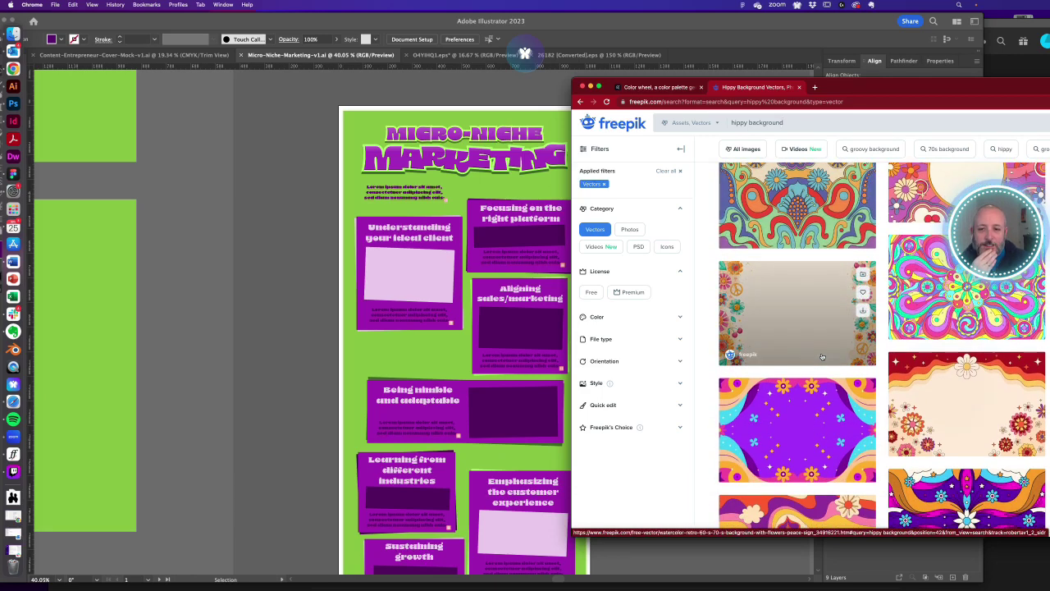
scroll(822, 356, down, 5)
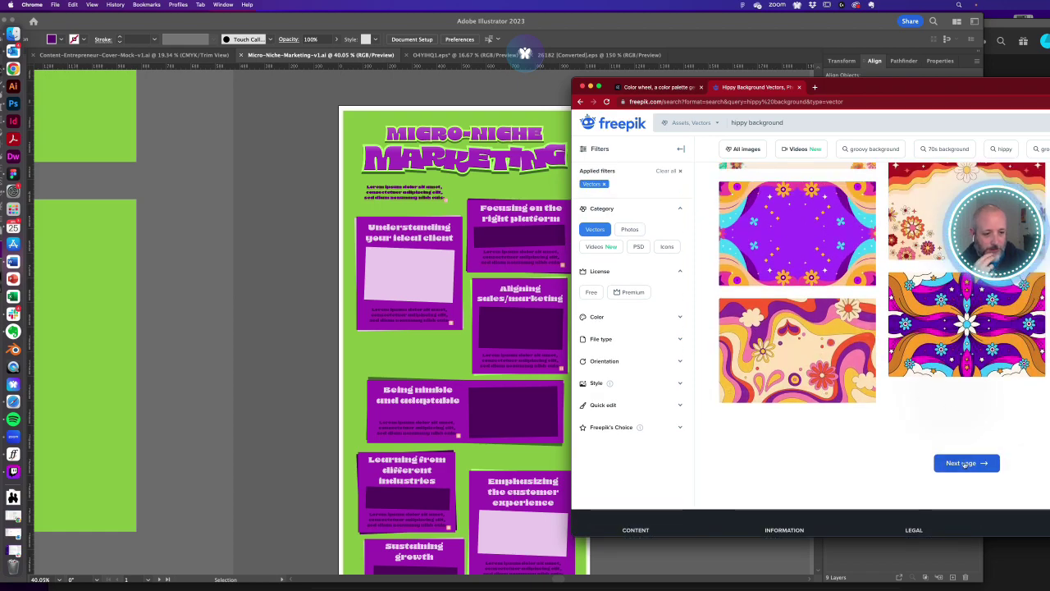
click(964, 464)
drag(907, 87, 599, 80)
scroll(569, 387, down, 5)
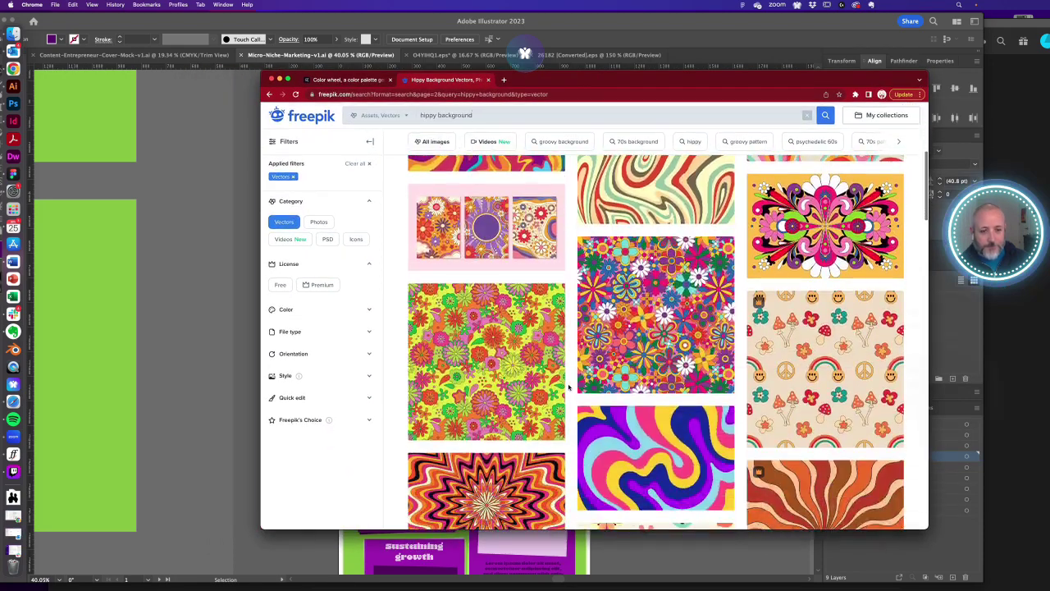
scroll(569, 387, down, 3)
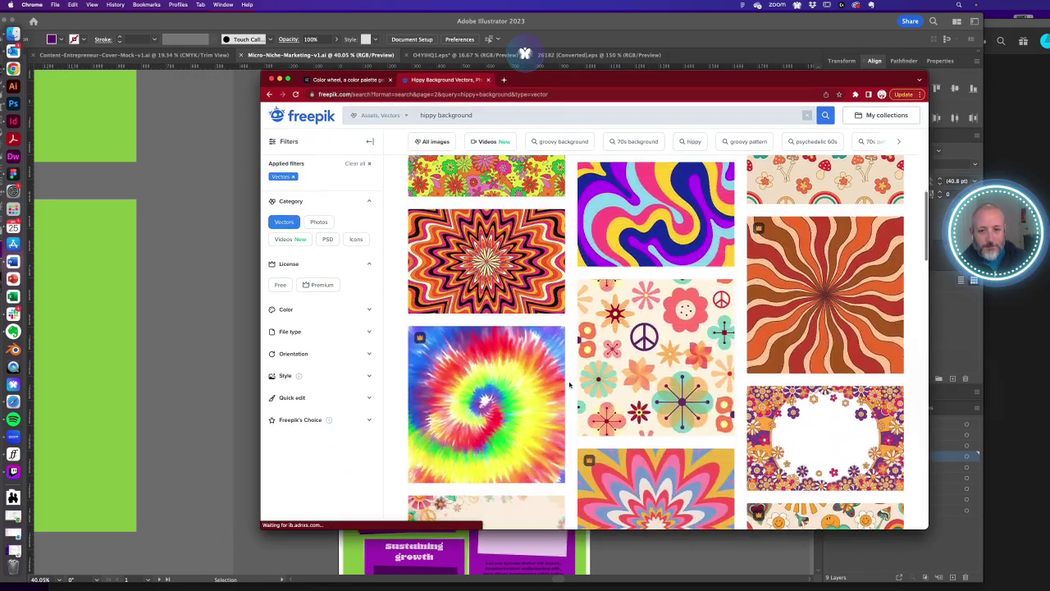
scroll(486, 116, up, 1)
- Search the vectors for "swirls" instead and go to the second page of results
drag(485, 116, 408, 108)
text(s)
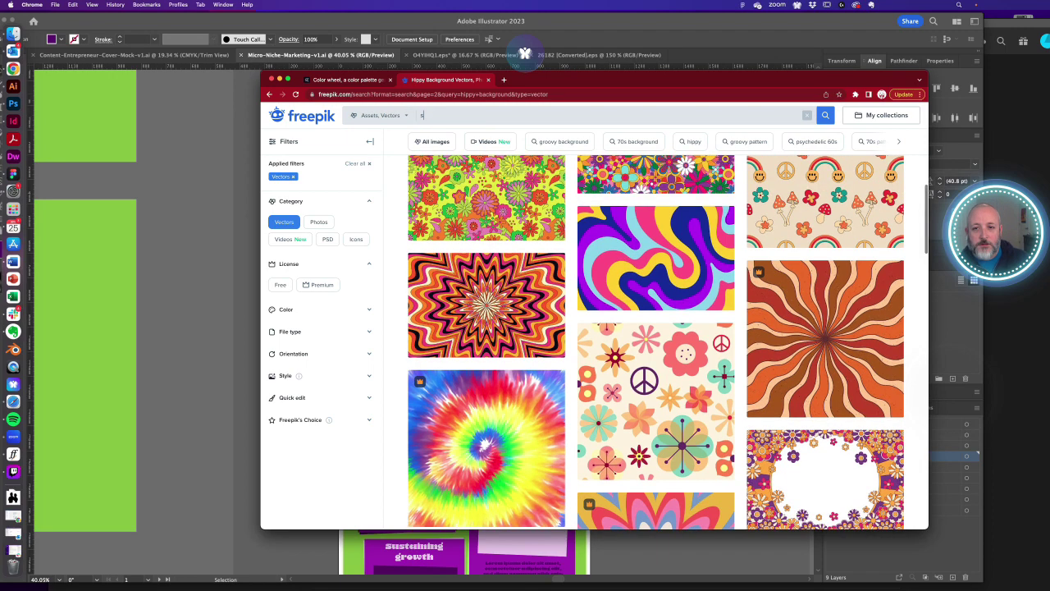
text(wirls)
key(Return)
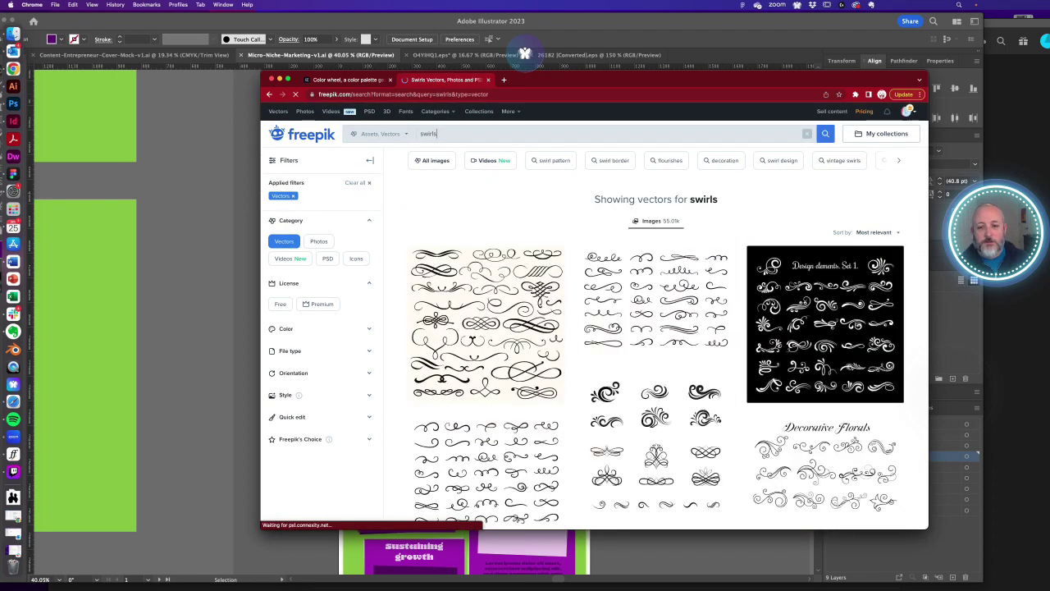
scroll(497, 312, down, 5)
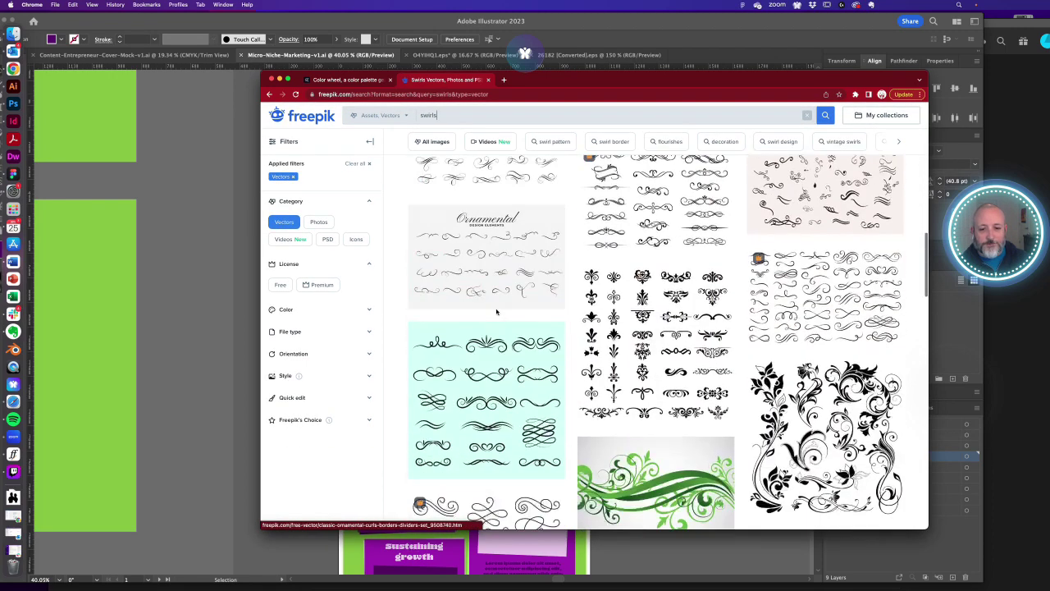
scroll(496, 312, down, 10)
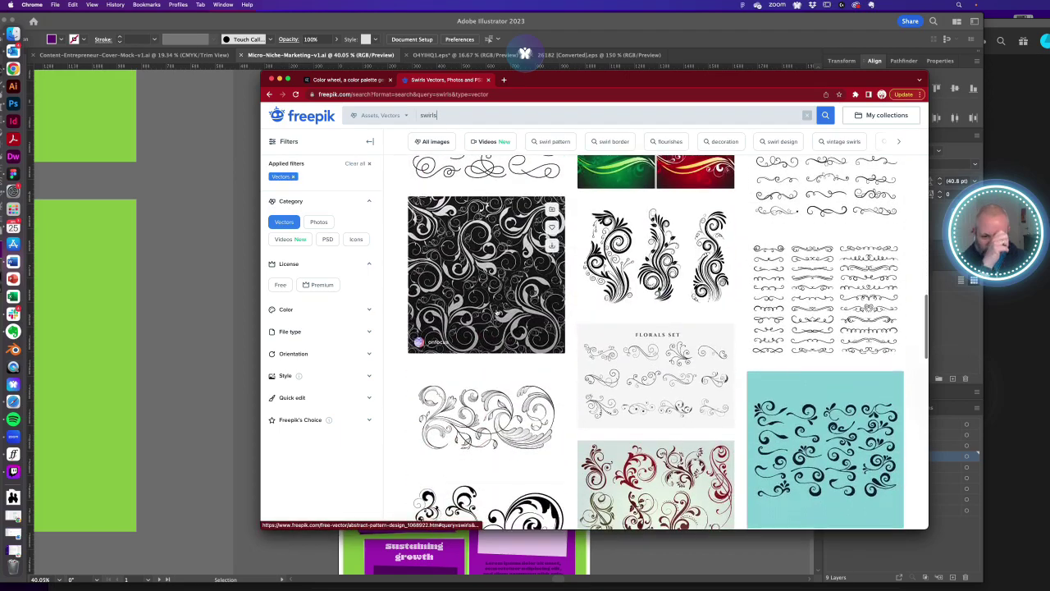
scroll(497, 312, down, 15)
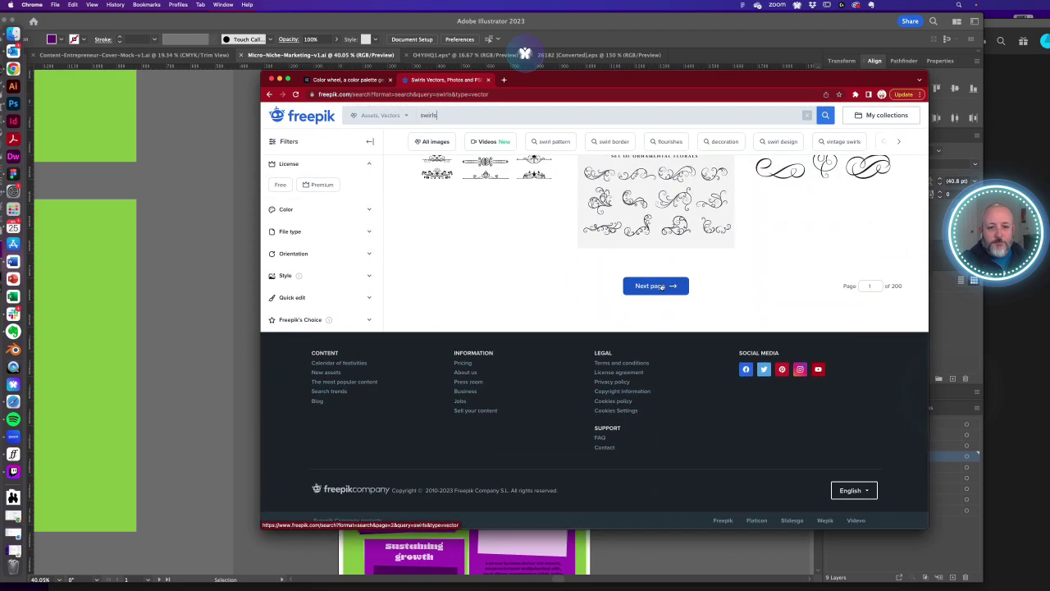
click(655, 286)
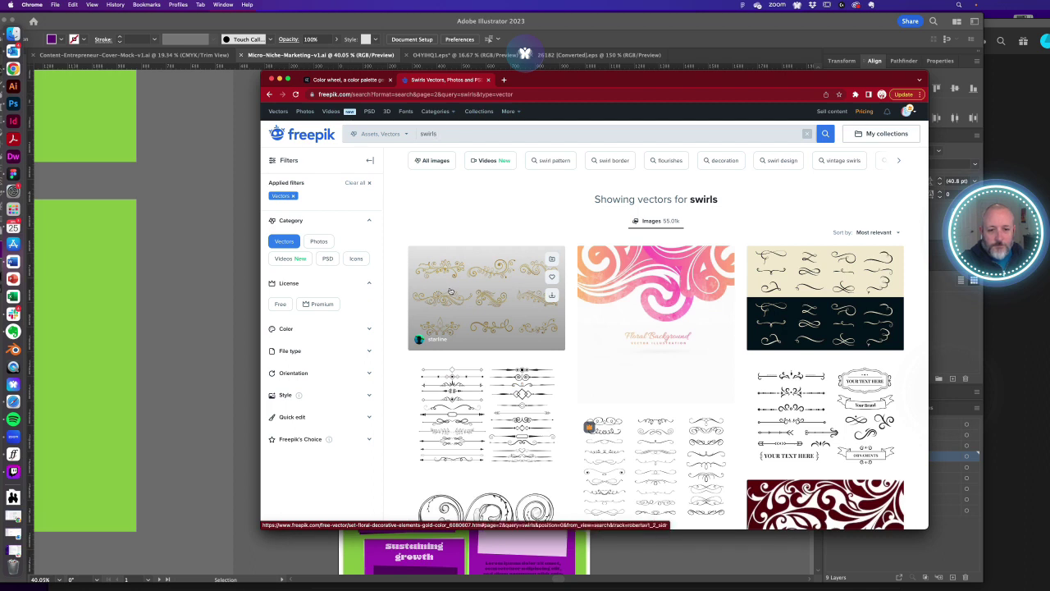
- Find the dark red-to-black abstract swirl background in the swirls results and start downloading it
click(449, 133)
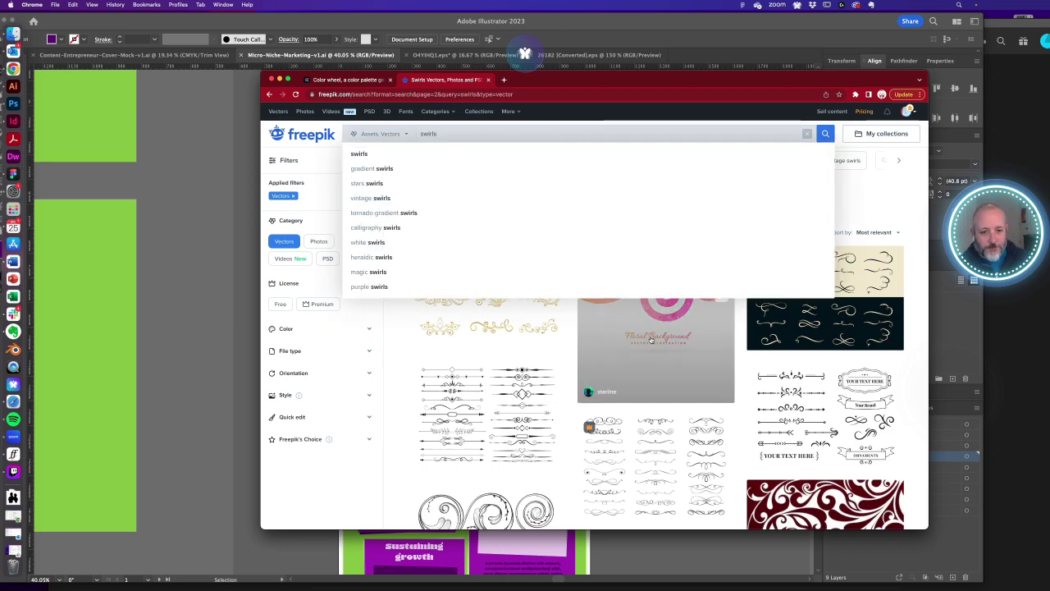
click(878, 197)
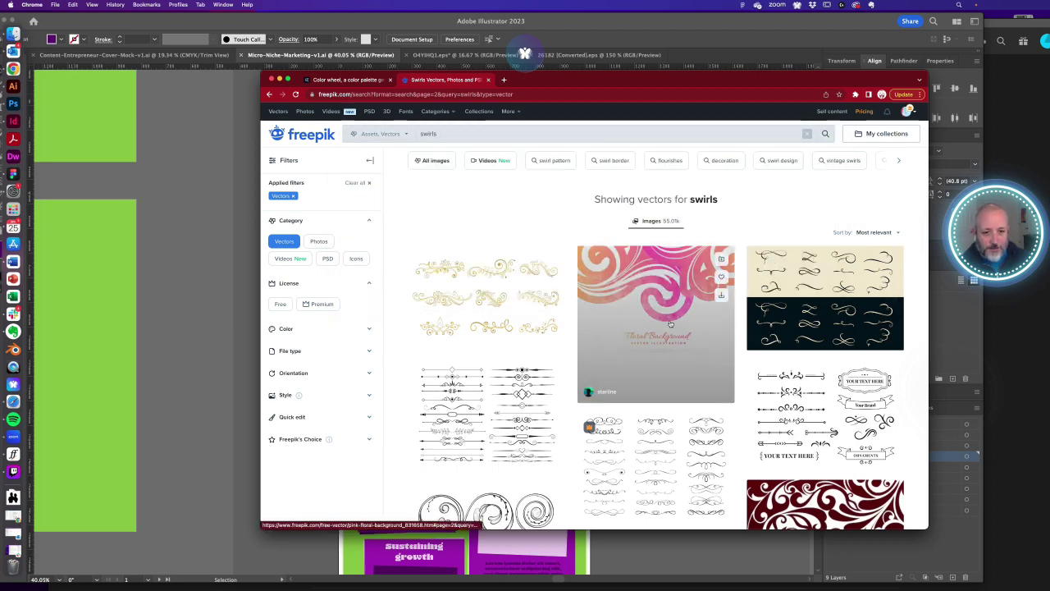
scroll(668, 332, down, 5)
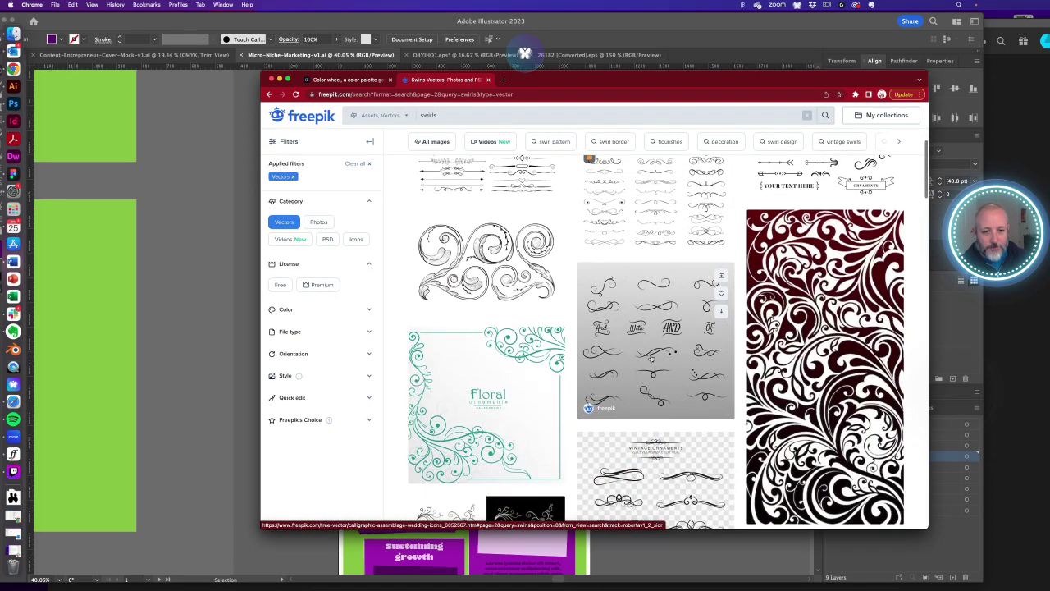
scroll(650, 359, up, 5)
scroll(632, 393, down, 1)
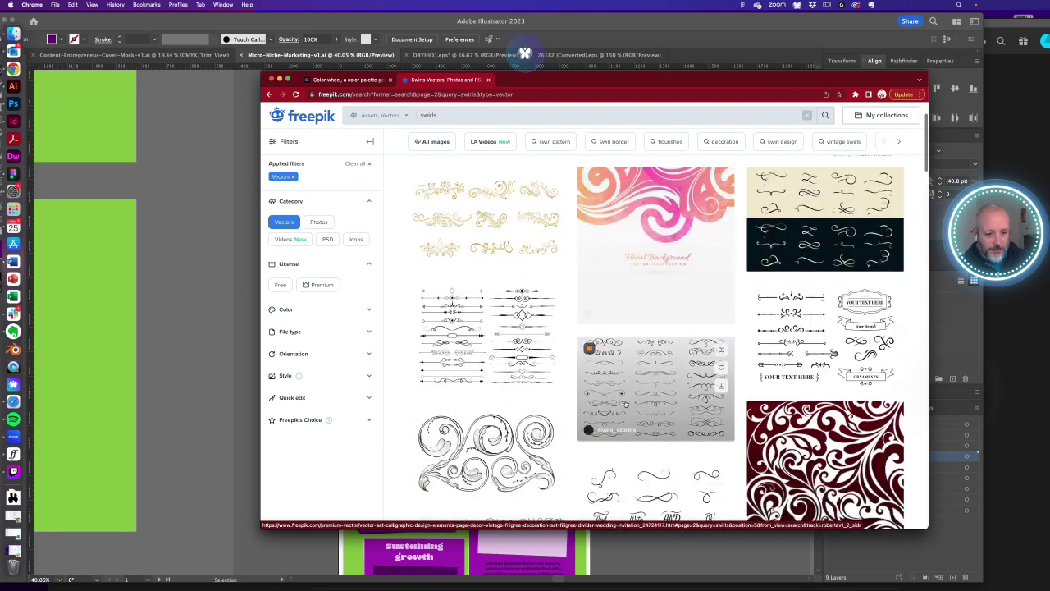
scroll(626, 404, down, 5)
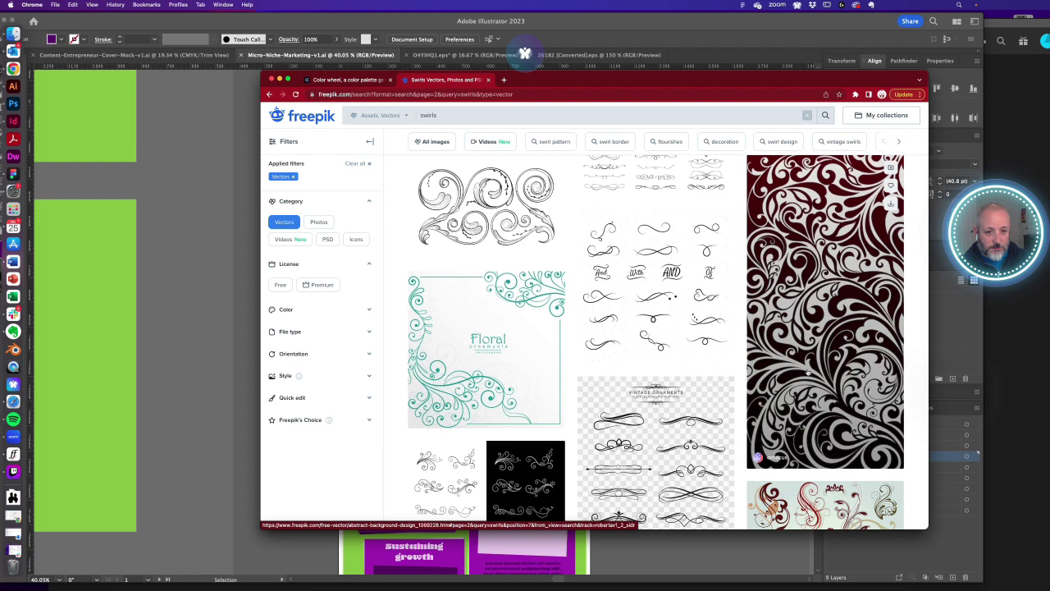
click(809, 373)
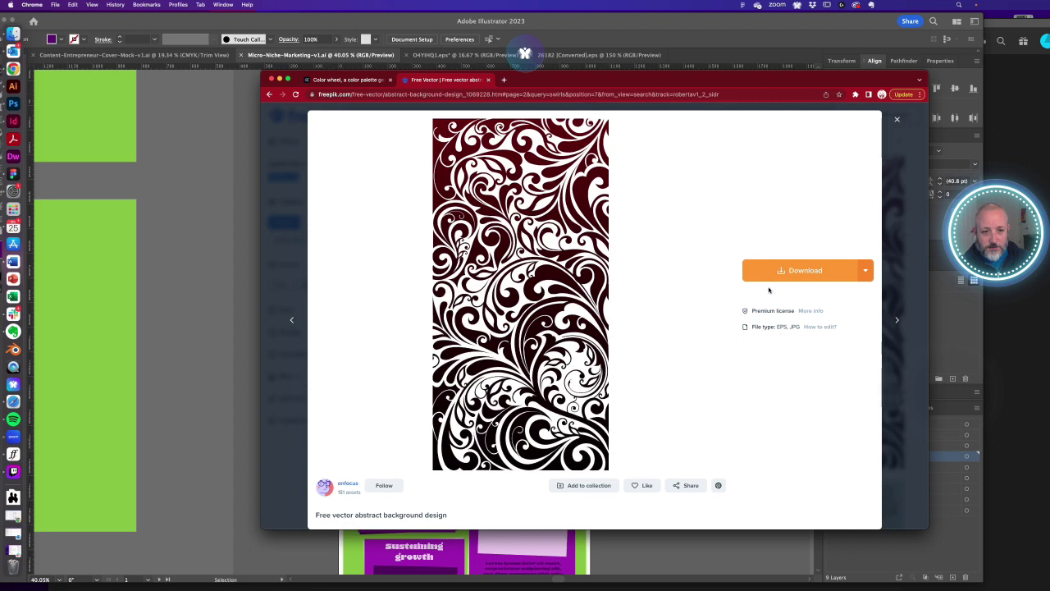
click(810, 270)
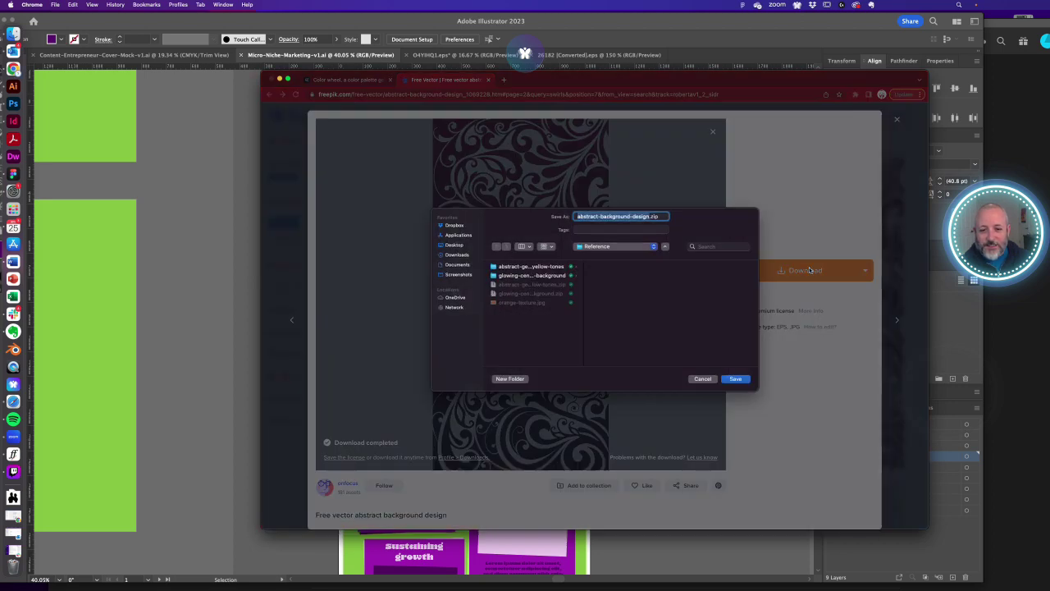
- Choose the 046-Micro-Niche-Marketing folder, inside the blog's 045 podcast recaps folder on Dropbox, as the save location
click(620, 248)
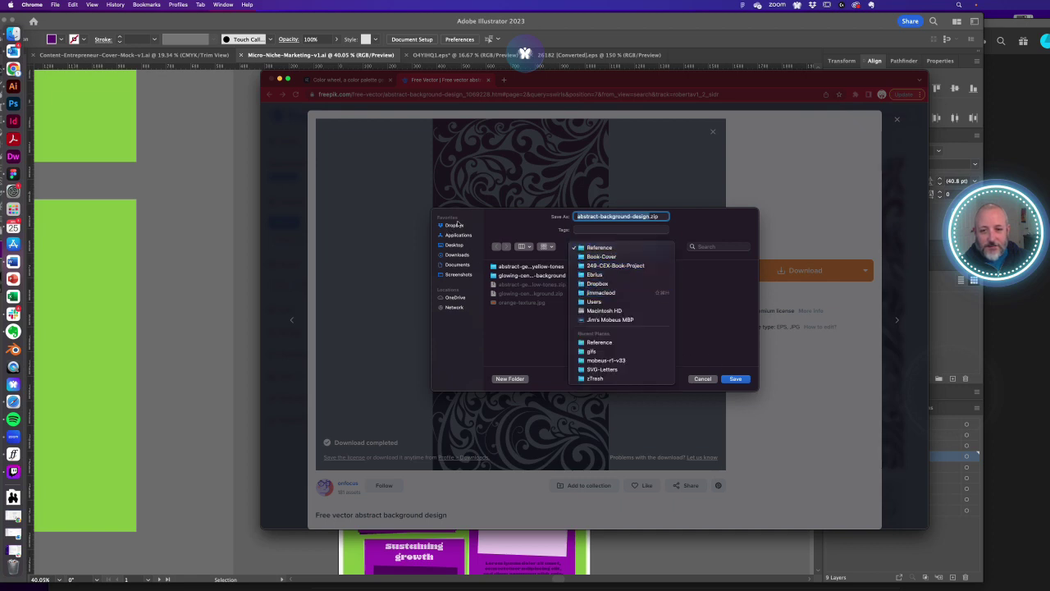
click(458, 225)
click(454, 226)
click(515, 294)
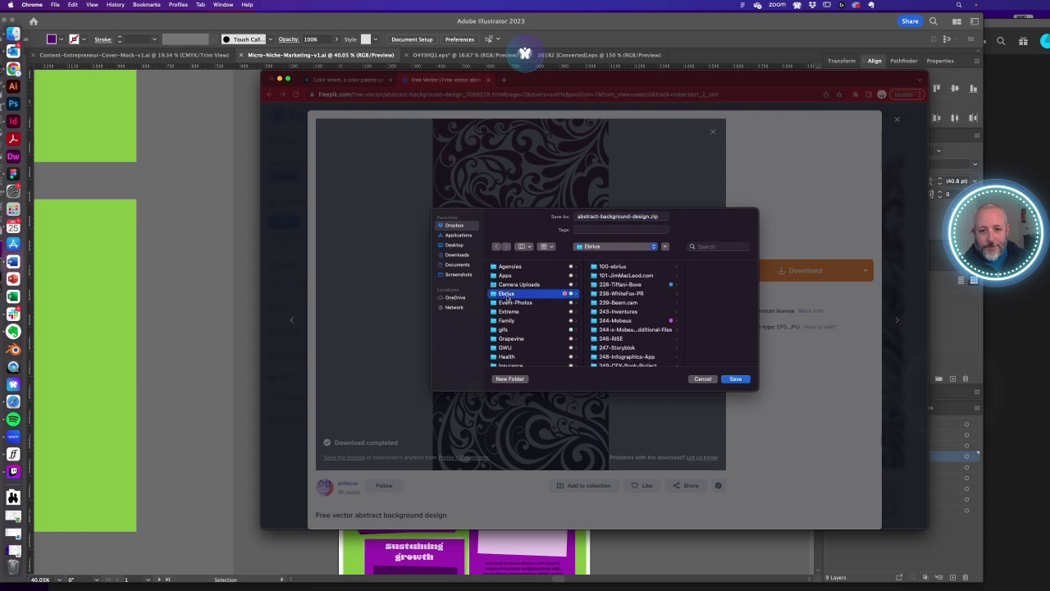
click(623, 277)
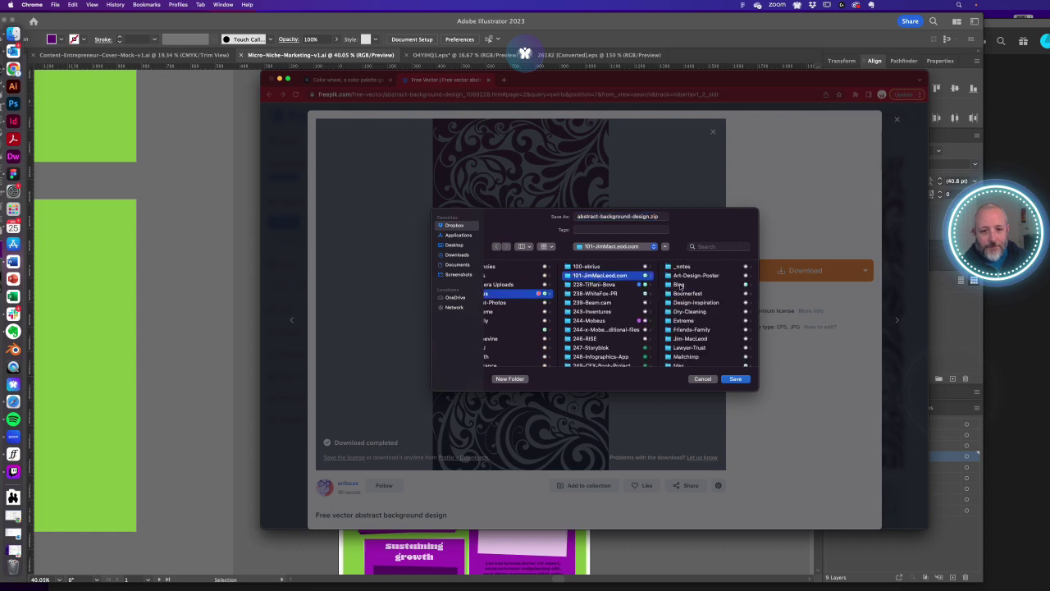
click(680, 285)
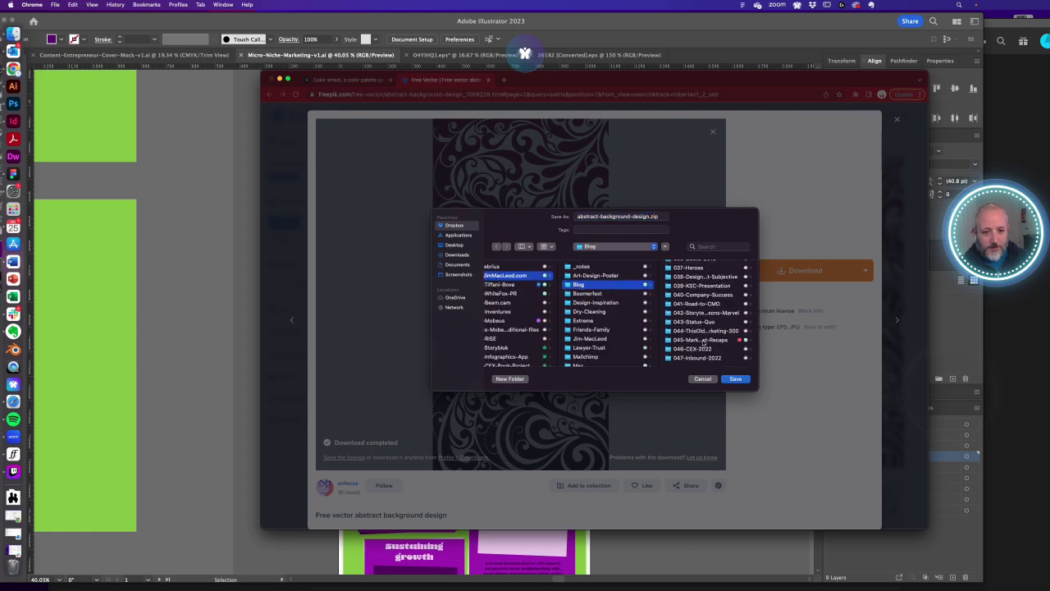
click(711, 338)
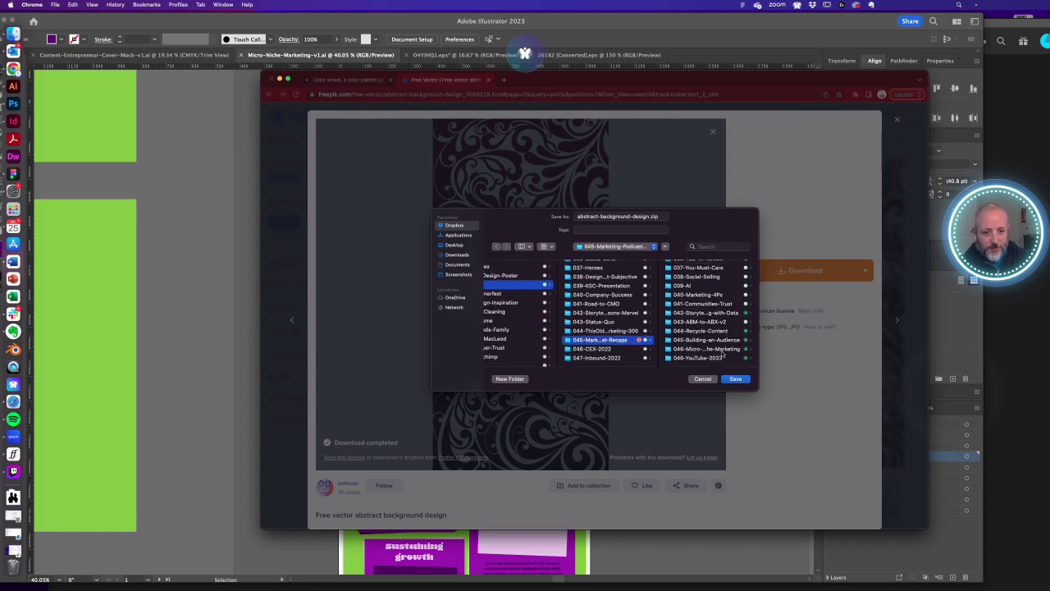
click(722, 351)
- Create a subfolder named Reference and save abstract-background-design.zip in it
click(509, 379)
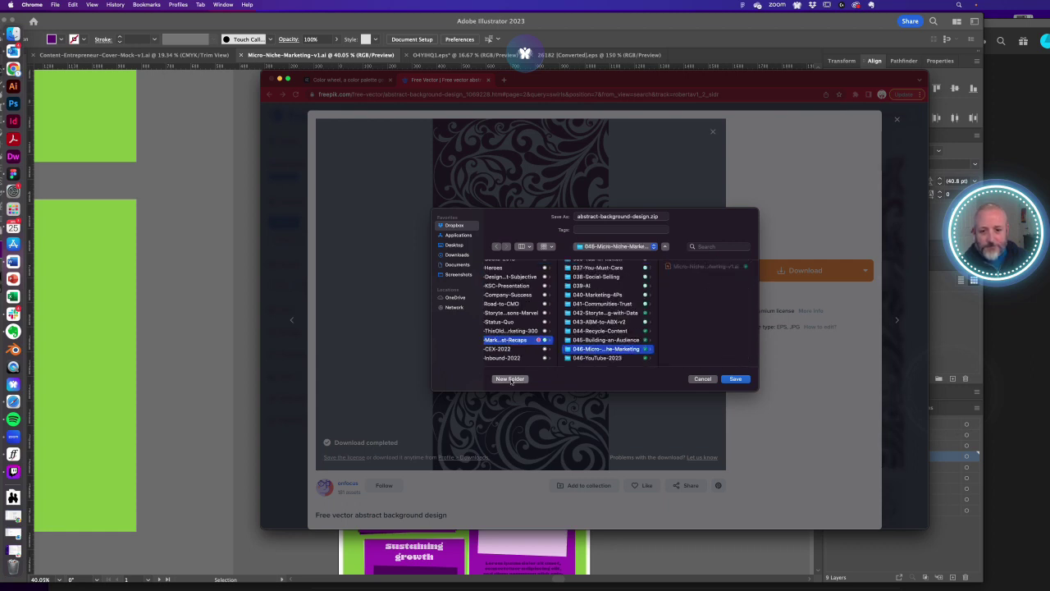
text(Reference)
key(Return)
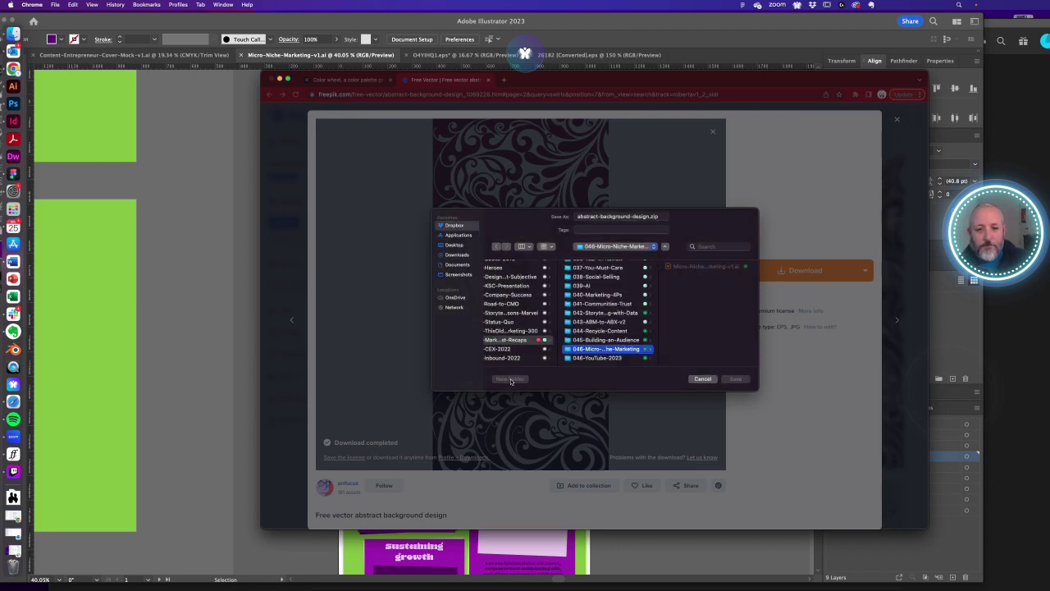
key(Return)
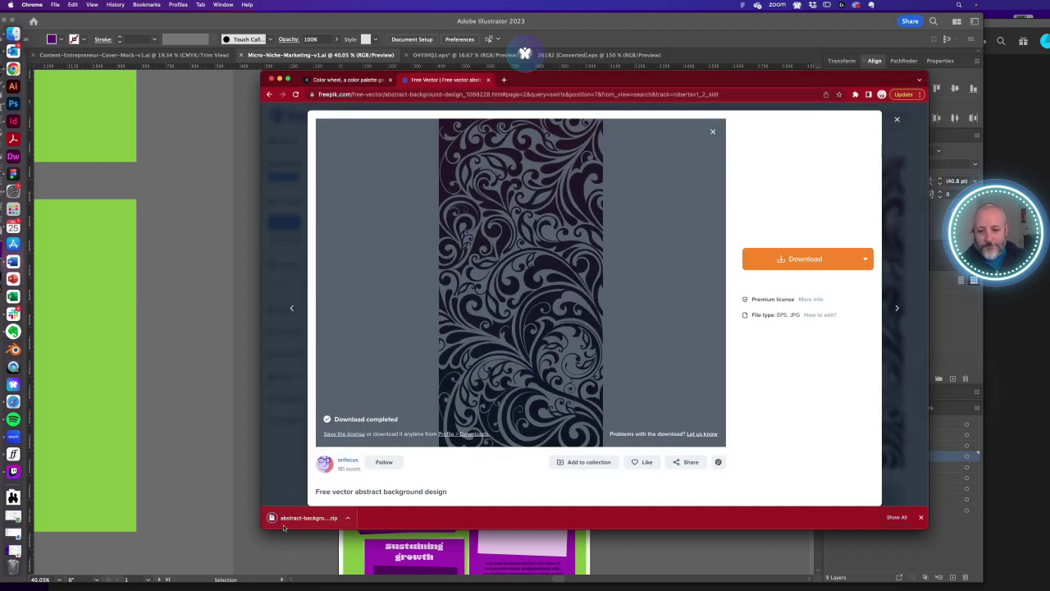
- Open OMJMIE1.eps from the downloaded archive in Illustrator and copy all its artwork into the Micro-Niche Marketing infographic
click(301, 518)
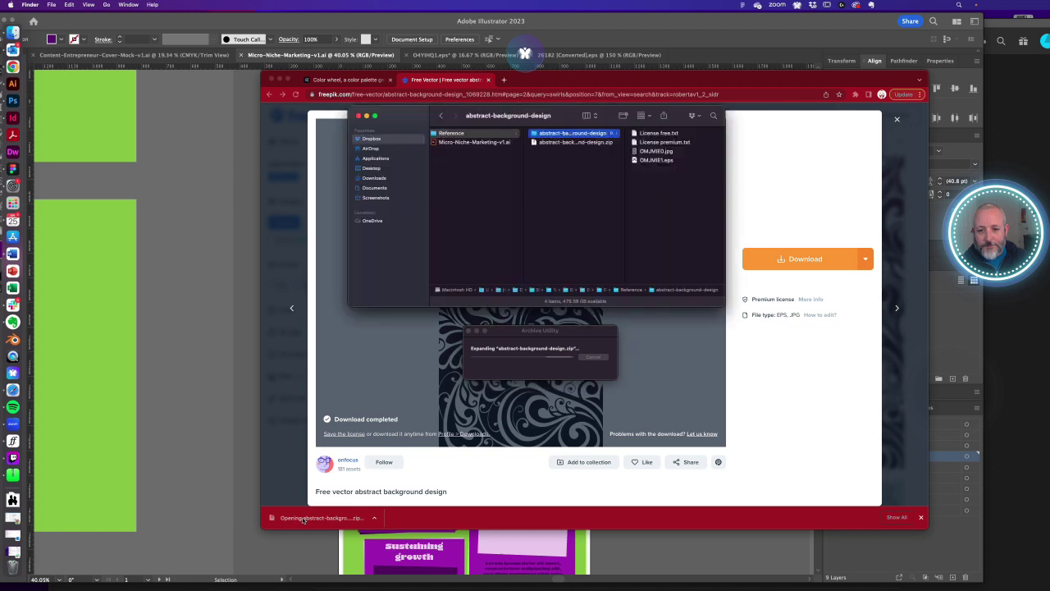
double_click(652, 160)
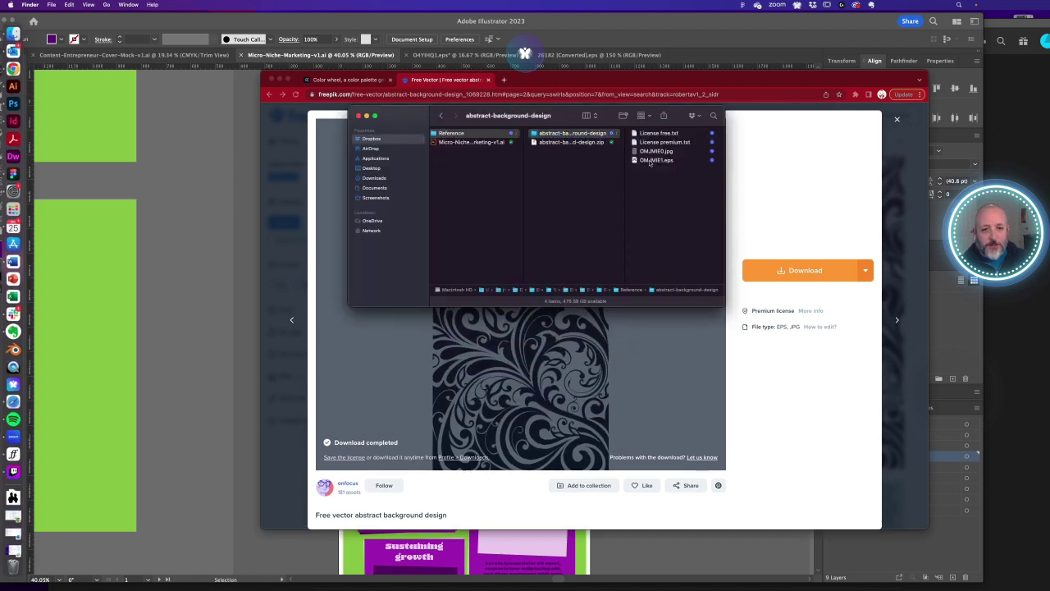
key(super+a)
key(a)
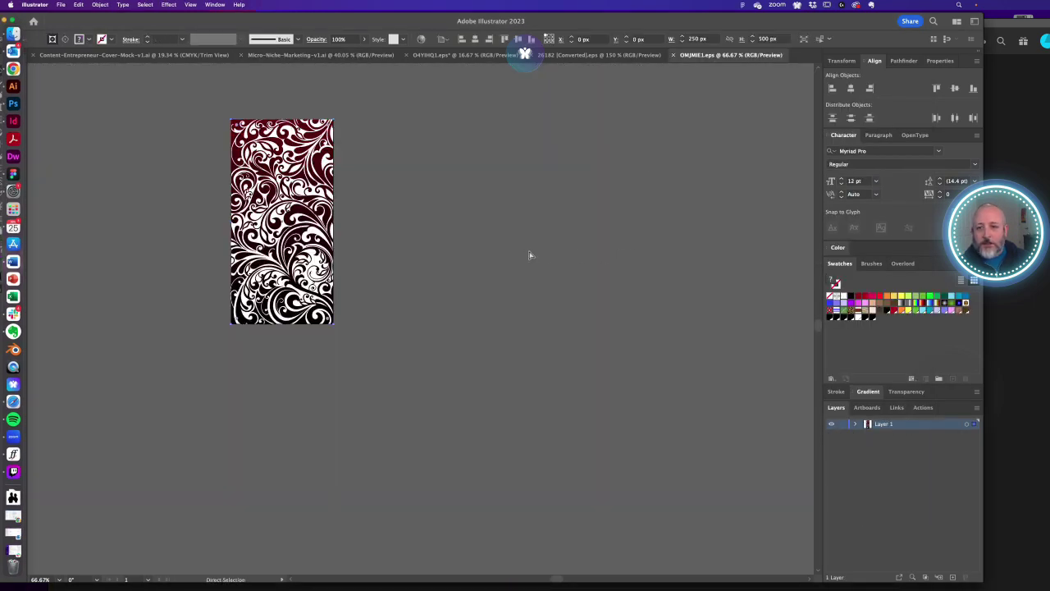
key(super+w)
key(super+v)
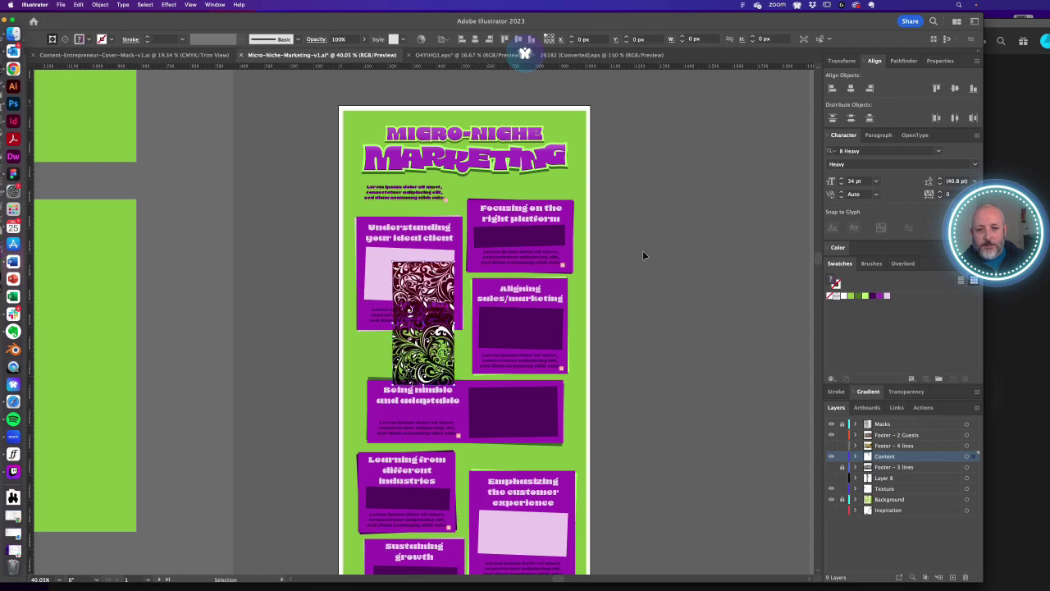
- Move the swirl artwork off the artboard beside the infographic and enlarge it to about 491 × 981 px
drag(440, 320, 645, 189)
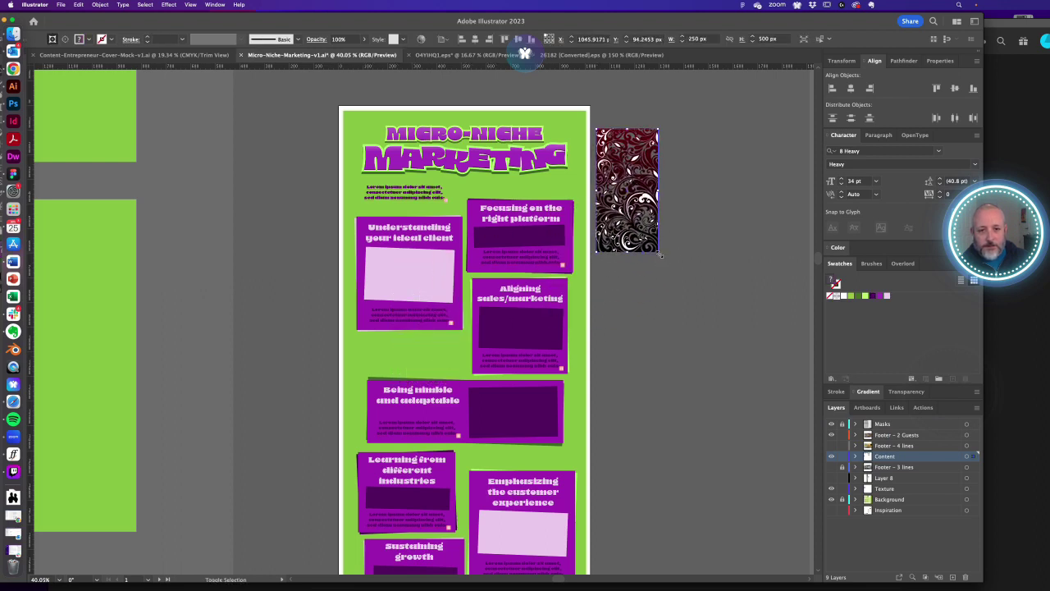
drag(658, 252, 725, 375)
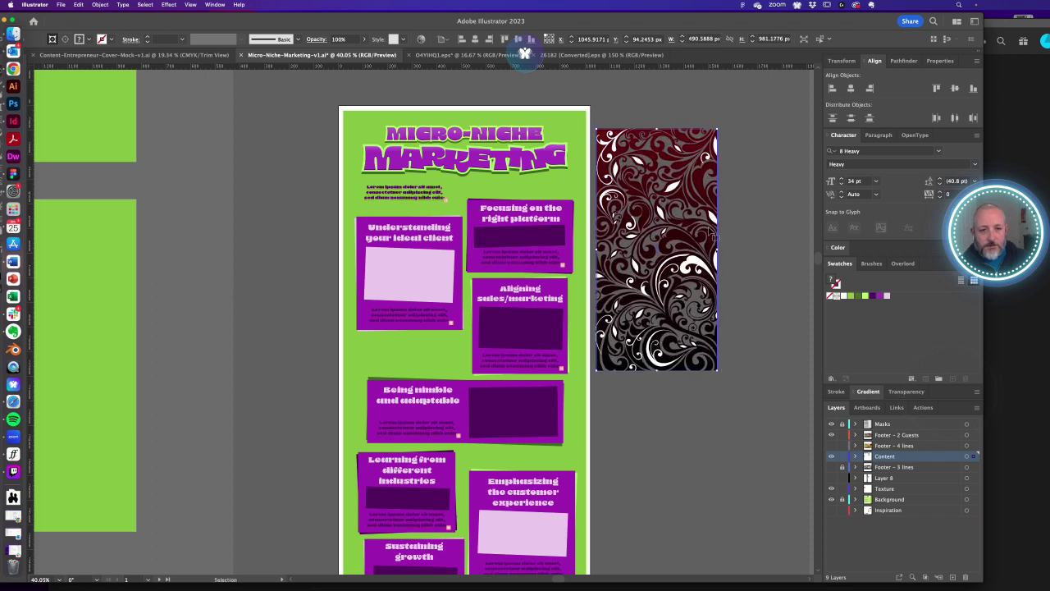
key(o)
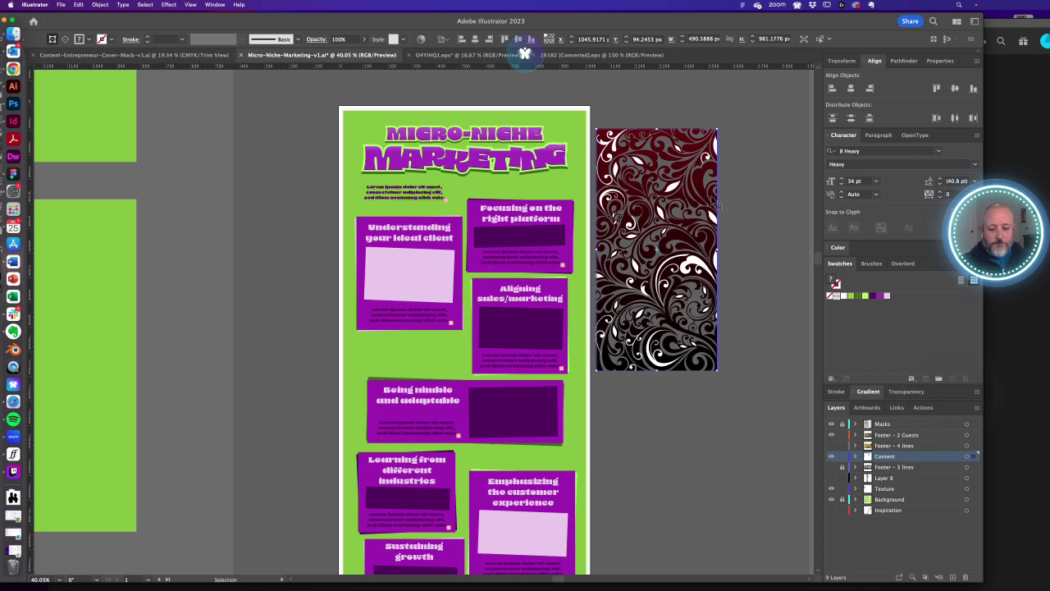
- Inspect the swirl artwork in outline view and delete the rectangular clipping path around it
key(super+y)
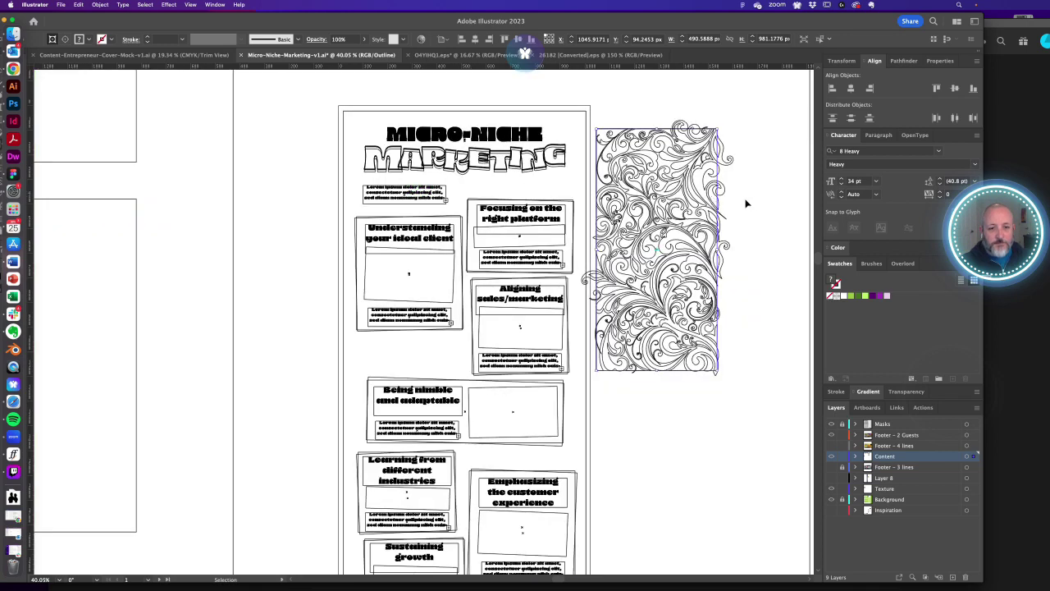
key(super+y)
key(a)
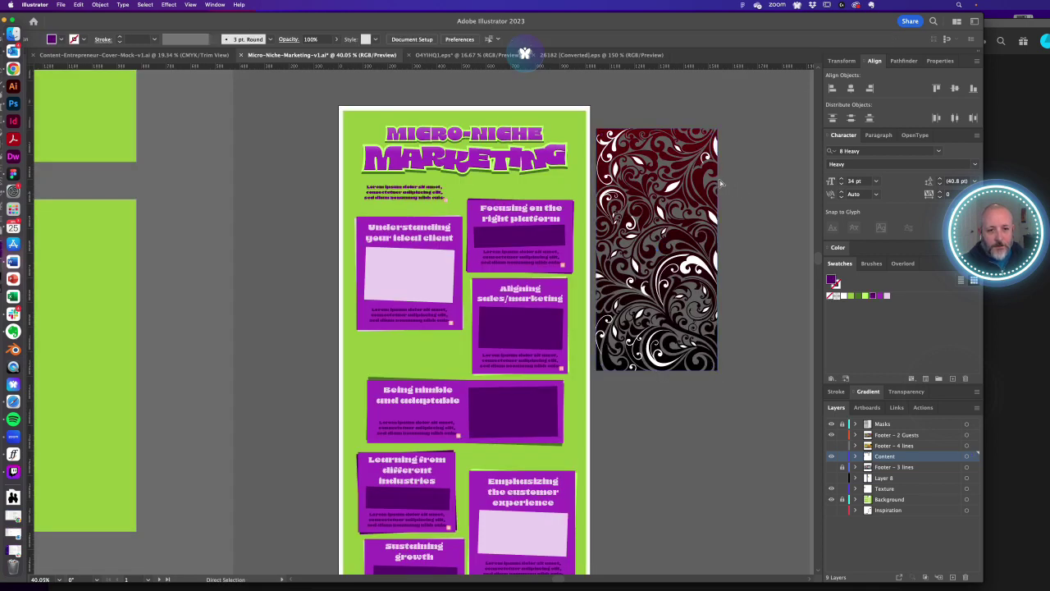
click(719, 182)
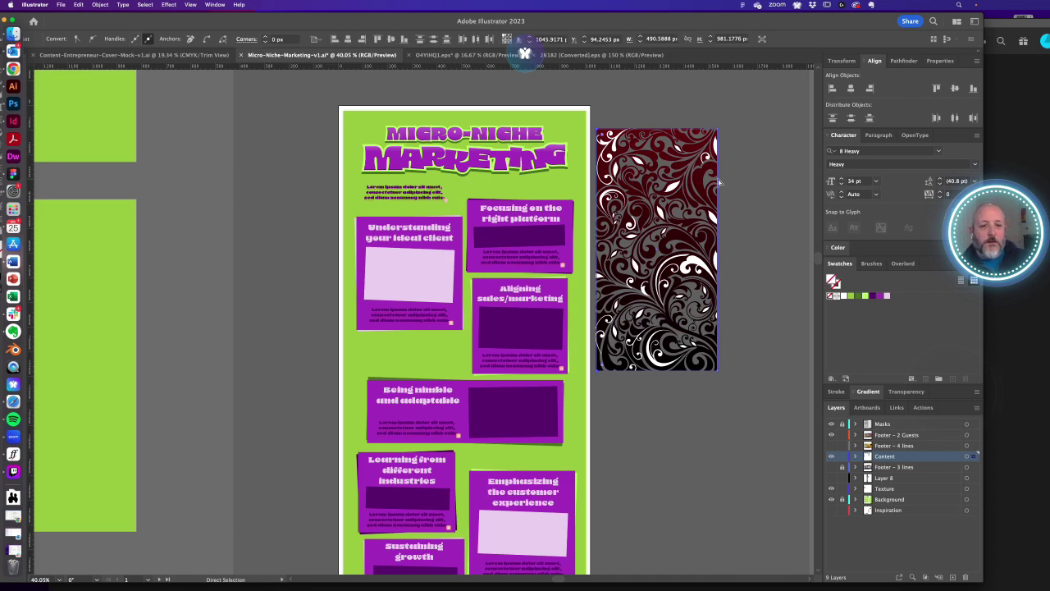
key(Delete)
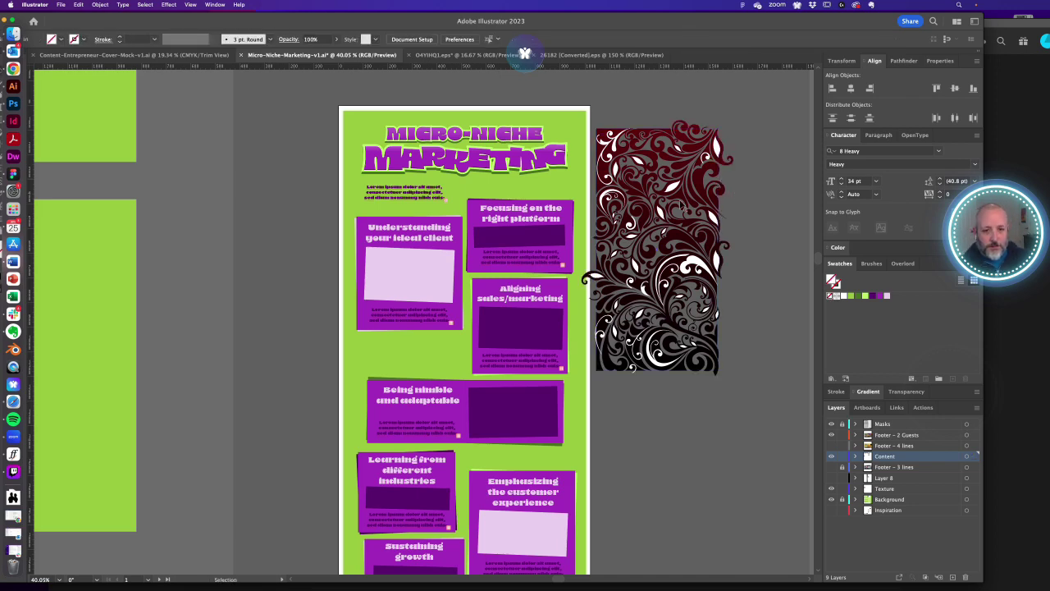
- Scale the unclipped swirl artwork down to about 333 × 561 px and place it clear of the artboard's edge
click(682, 205)
drag(681, 205, 495, 220)
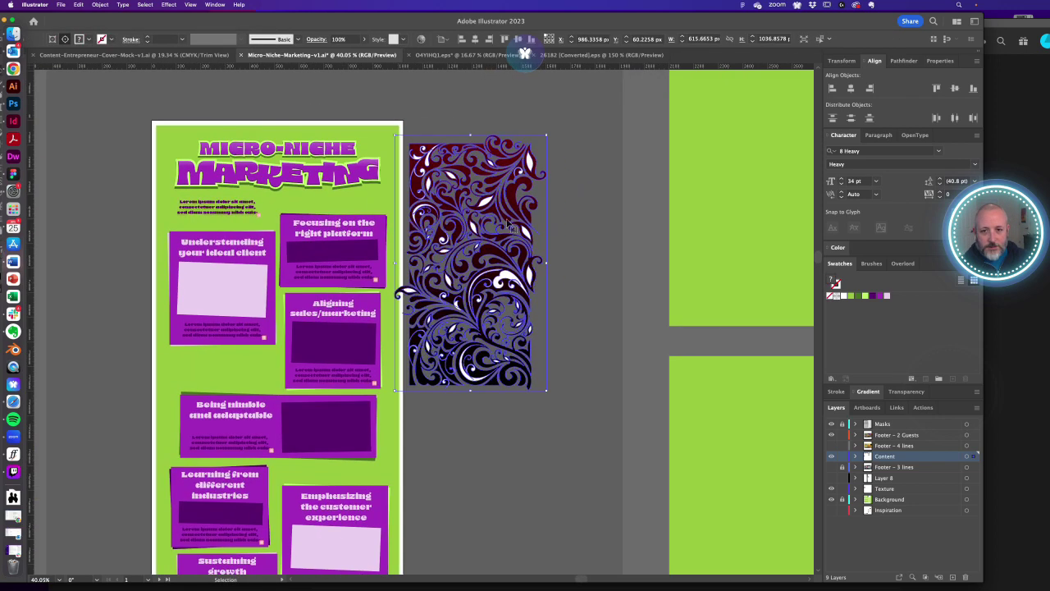
drag(546, 392, 478, 316)
drag(447, 215, 457, 275)
- Try moving the large white curl out of the swirl artwork, and undo the move
key(z)
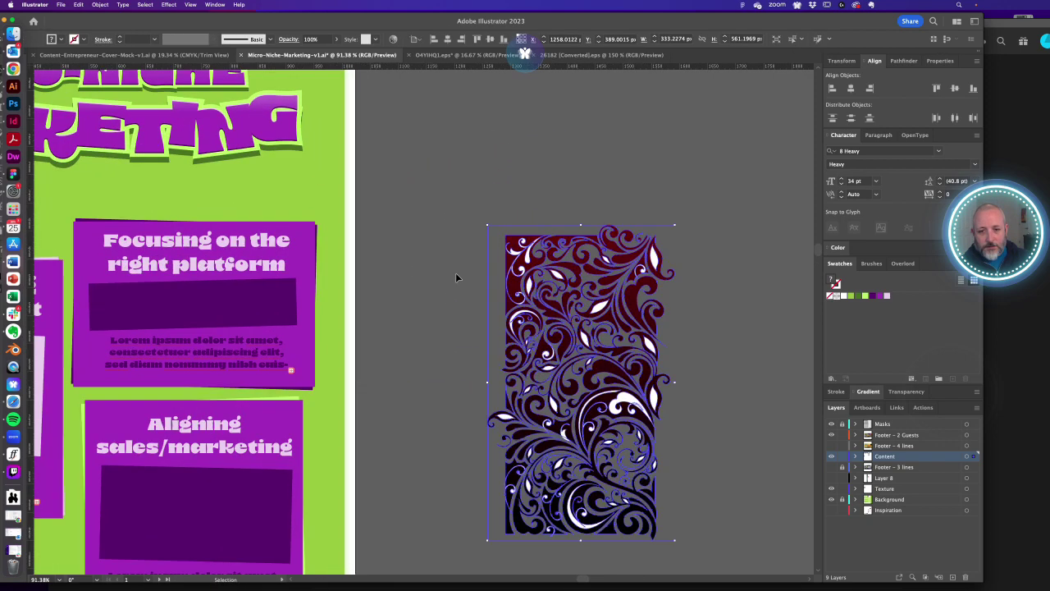
click(457, 276)
key(a)
drag(629, 406, 677, 399)
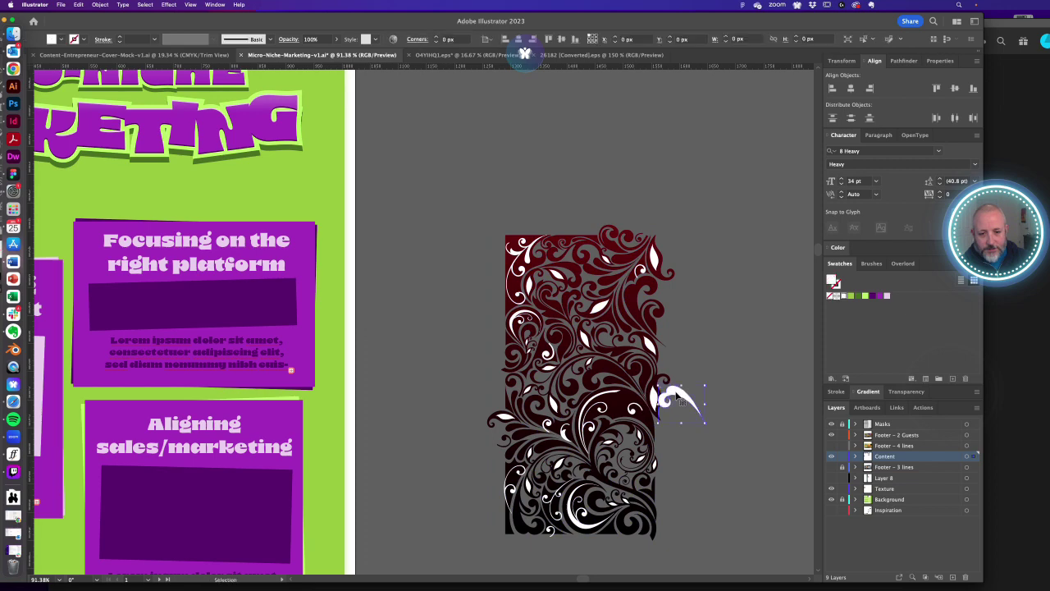
key(super+z)
- Show the Pathfinder options with the whole swirl artwork selected, and clear the selection
click(665, 350)
key(v)
scroll(606, 447, down, 1)
click(606, 439)
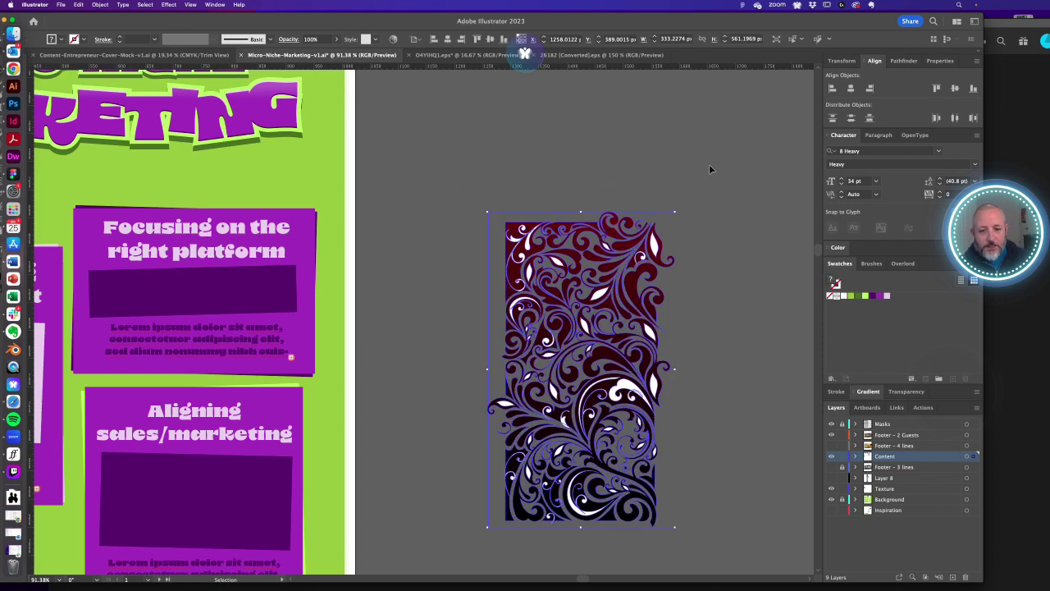
click(902, 61)
key(super+shift+a)
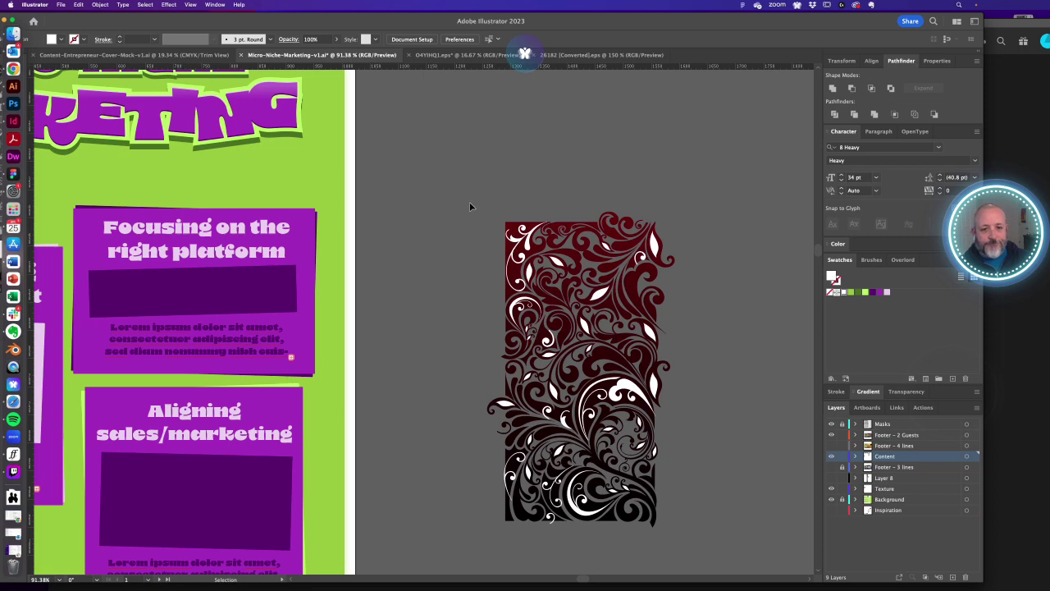
- Draw a white square of about 82 × 82 px on the empty canvas above the swirl artwork
key(m)
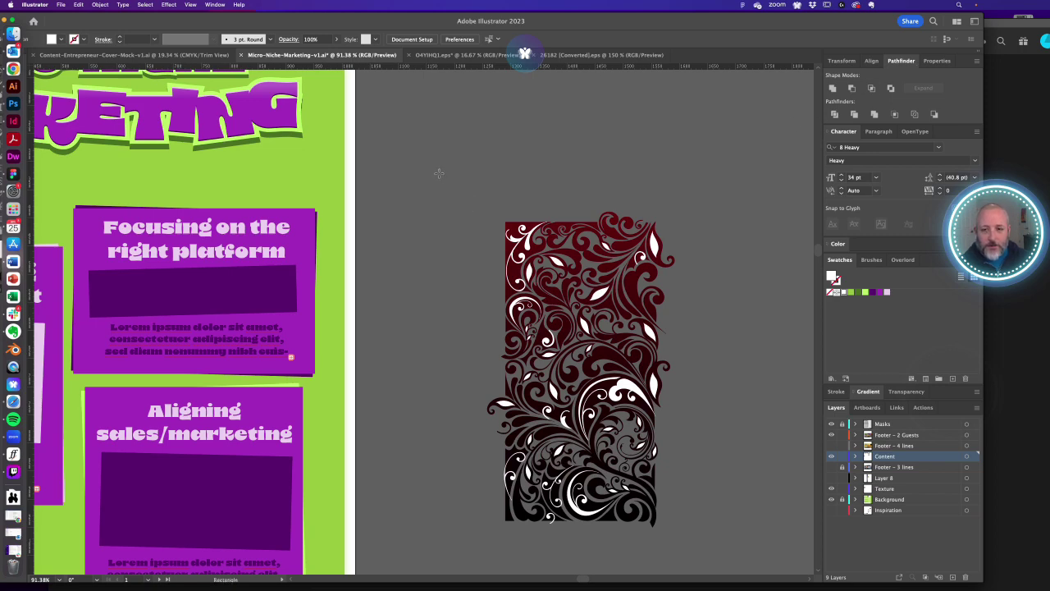
drag(439, 174, 486, 220)
key(i)
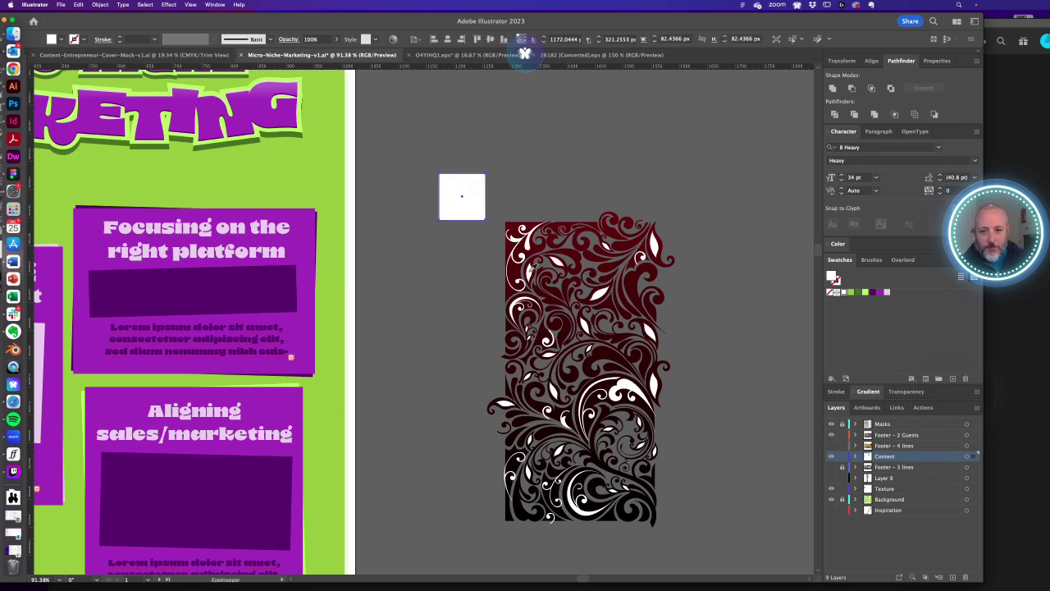
key(v)
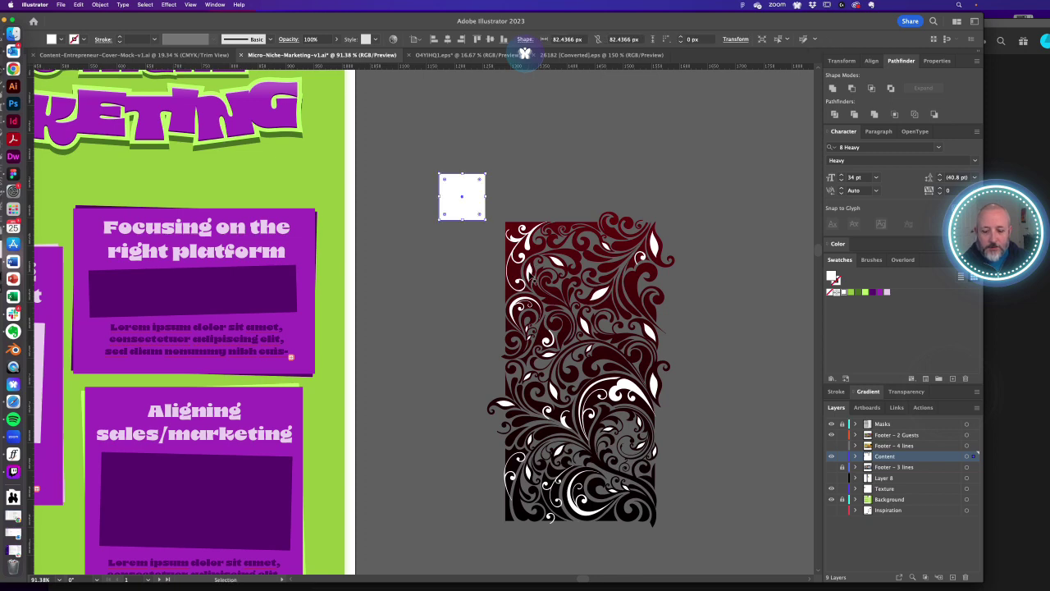
- Select all artwork to see what is still unlocked, lock the Footer – 2 Guests layer, and clear the selection
key(super+a)
key(super+minus)
key(super+minus)
key(super+minus)
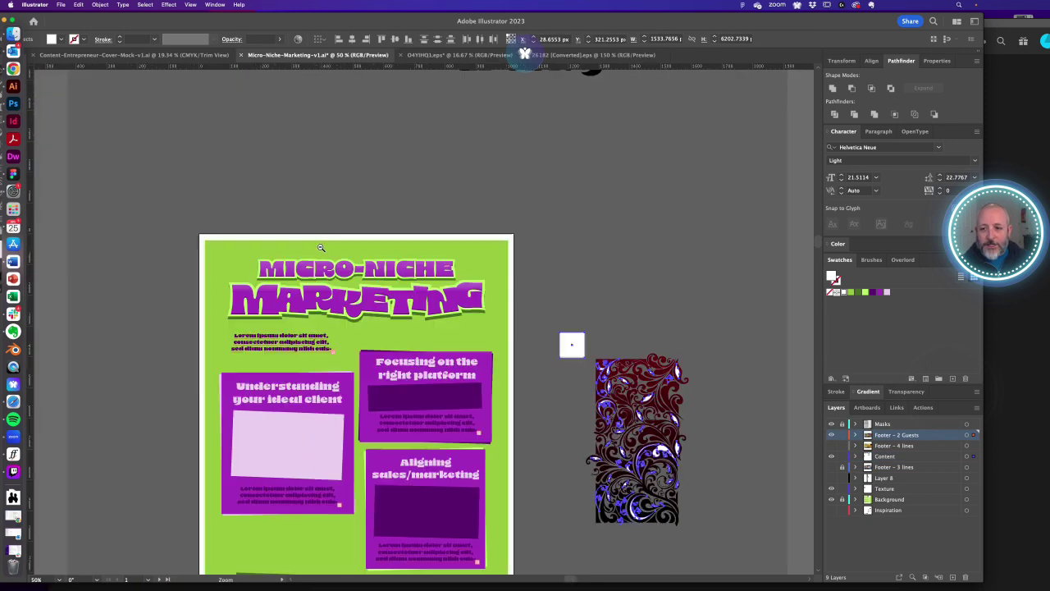
key(super+minus)
key(super+minus)
key(super+minus)
key(super+minus)
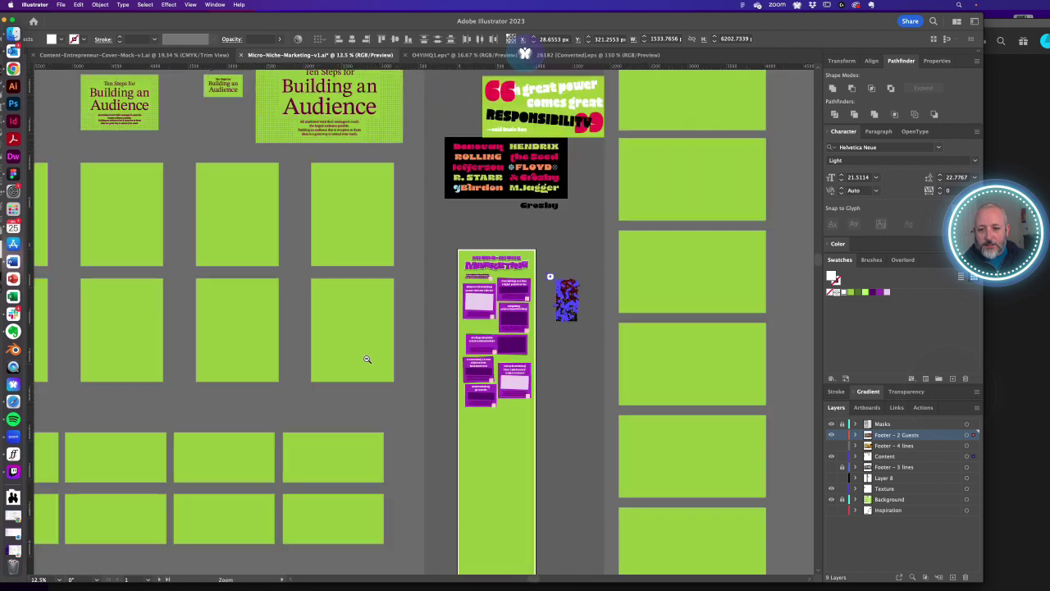
scroll(367, 362, down, 5)
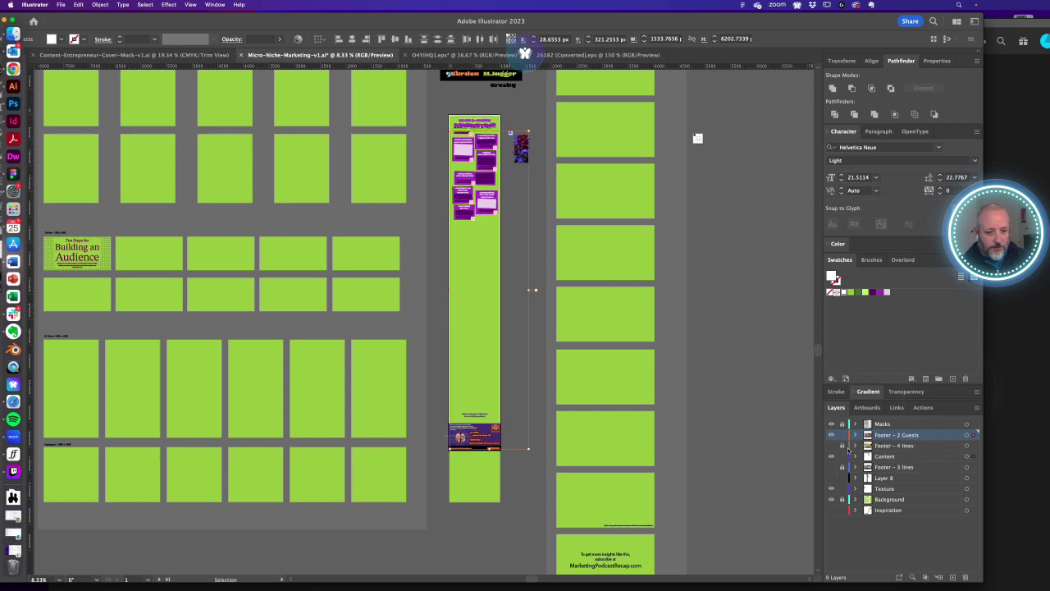
click(843, 436)
drag(474, 259, 432, 384)
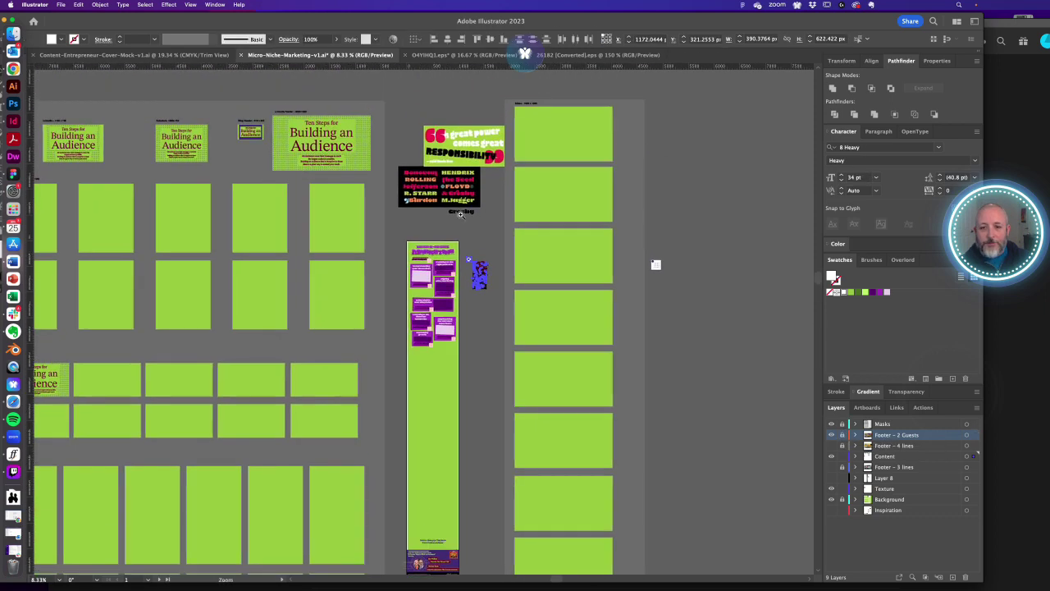
drag(459, 218, 591, 238)
drag(565, 389, 611, 226)
click(616, 263)
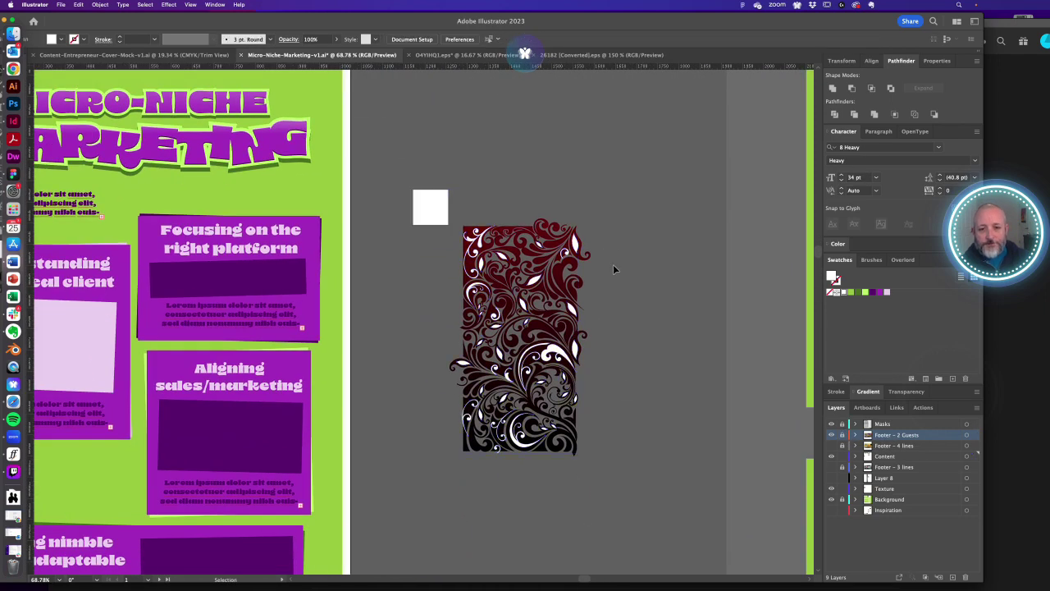
- Split the whole swirl artwork into separate shapes with the Pathfinder Divide operation and deselect it
scroll(613, 265, up, 2)
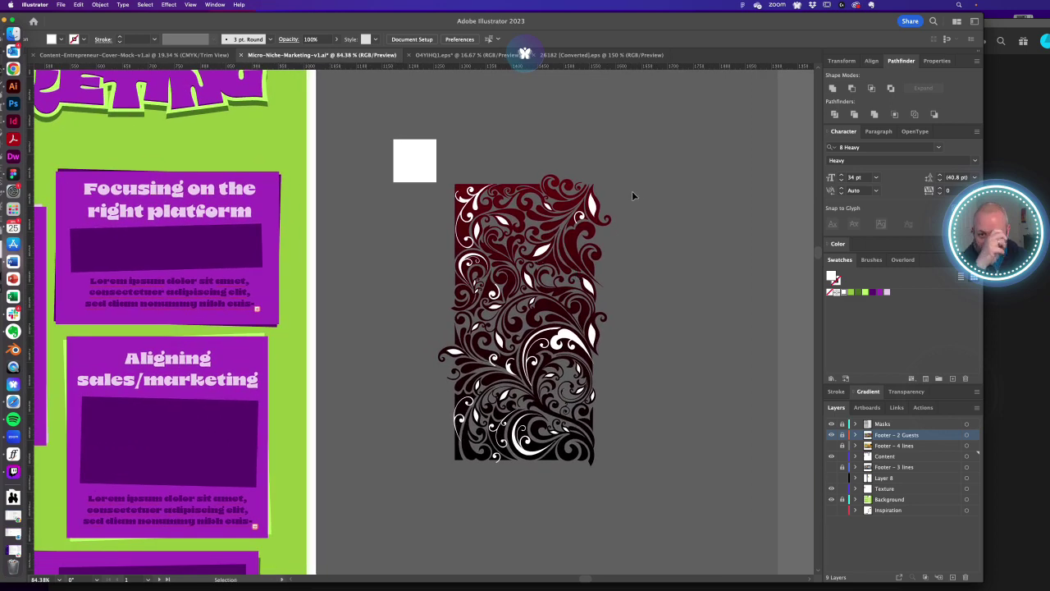
drag(620, 170, 451, 483)
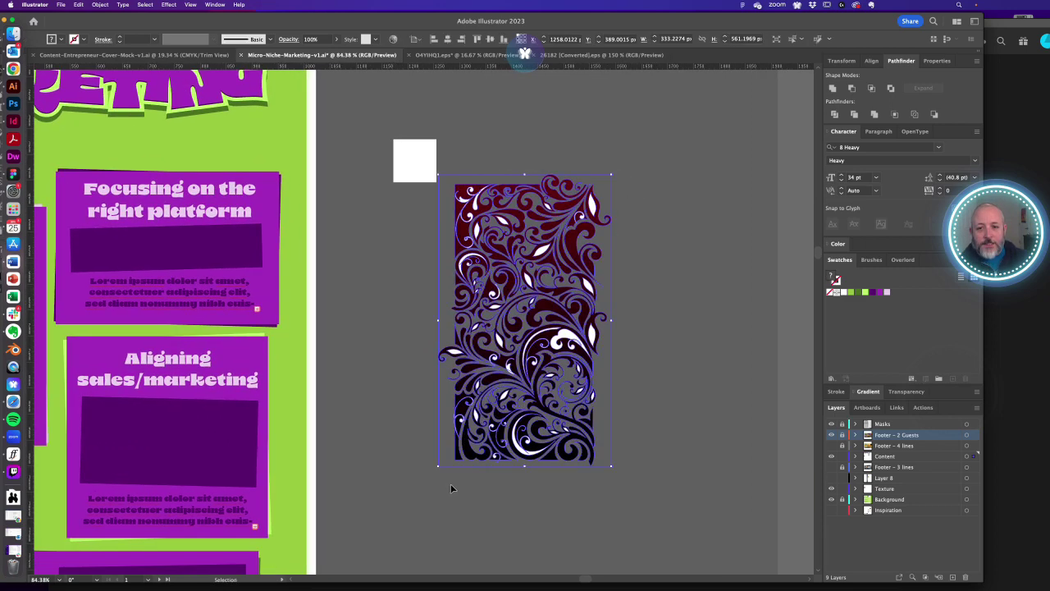
click(834, 115)
click(663, 169)
- Delete all white shapes, including the white leaves and curls in the swirl artwork and the white square above it
key(a)
click(594, 209)
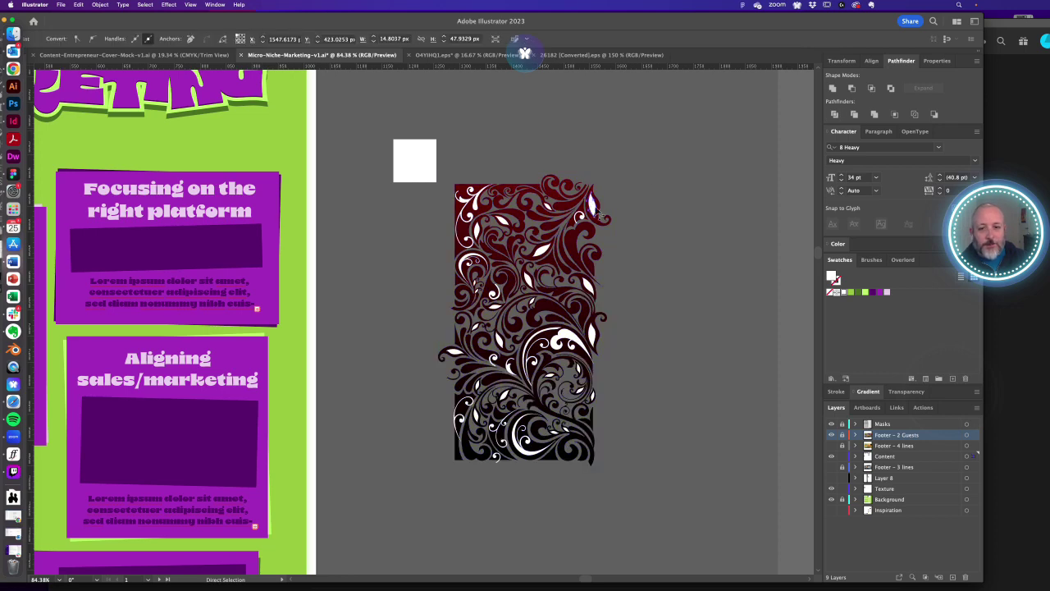
key(Delete)
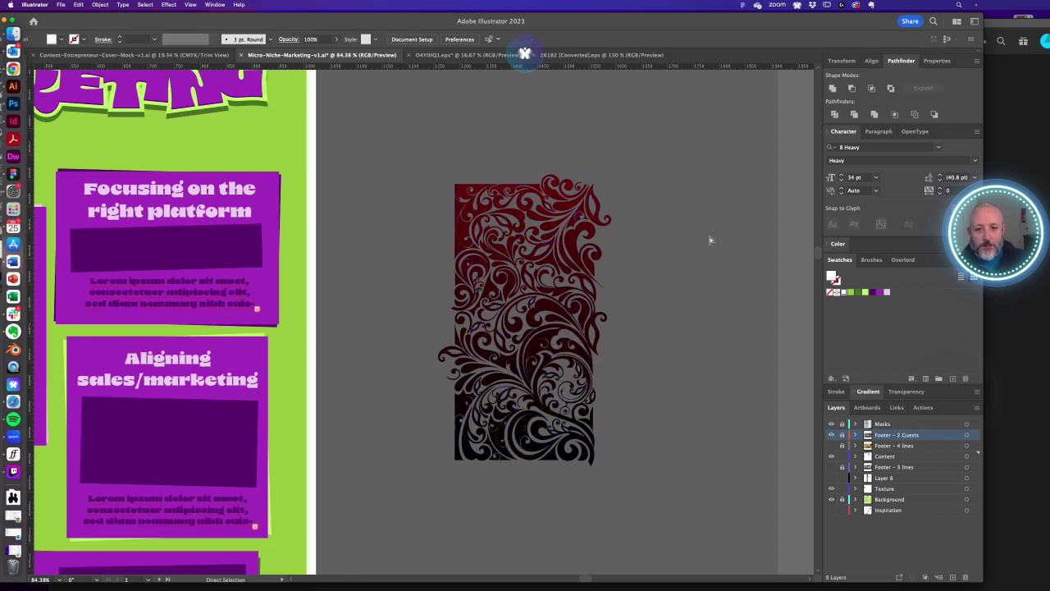
- Reflect a copy of the swirl artwork across a vertical axis at its inner edge and shift it sideways to X about 1556 px
click(502, 246)
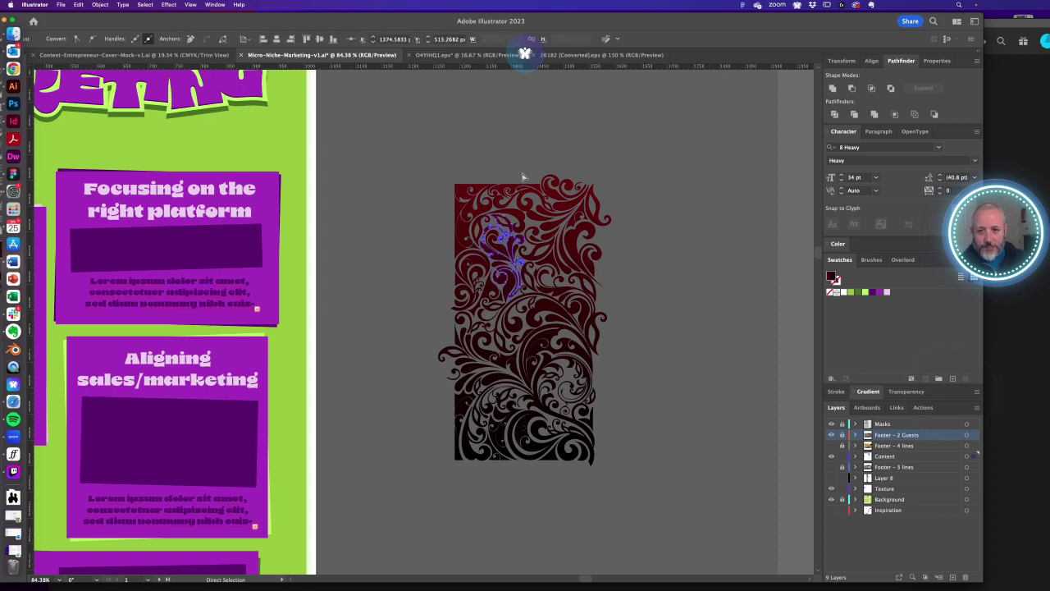
click(484, 159)
key(v)
click(506, 248)
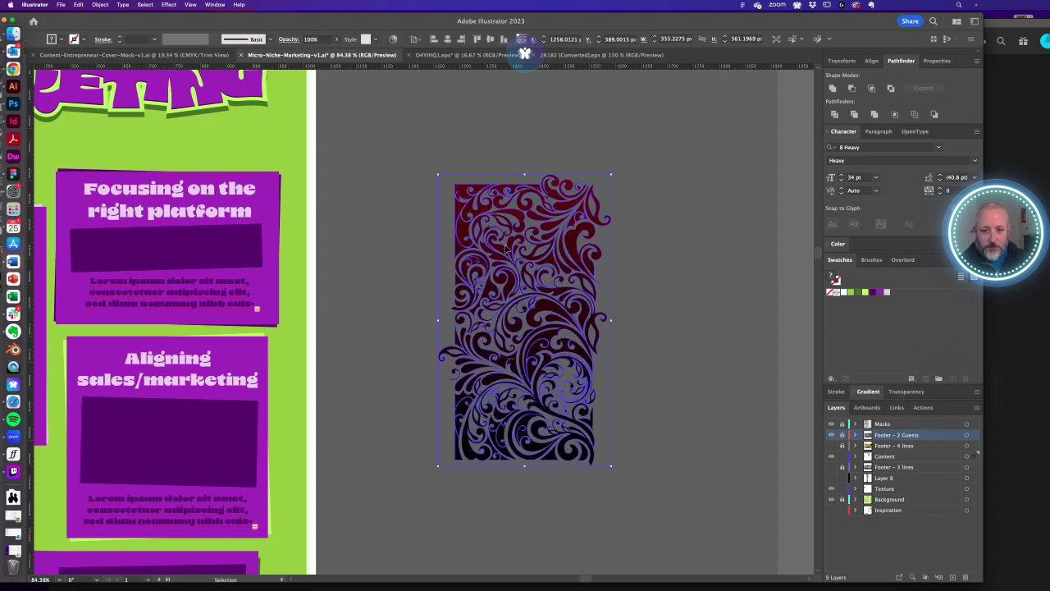
key(o)
alt+click(592, 244)
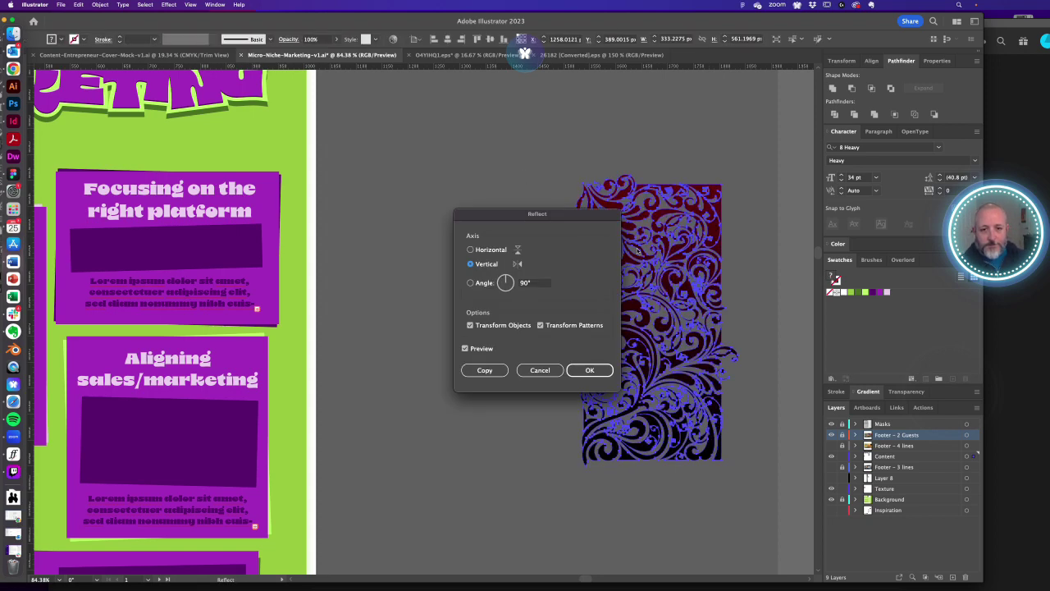
click(485, 370)
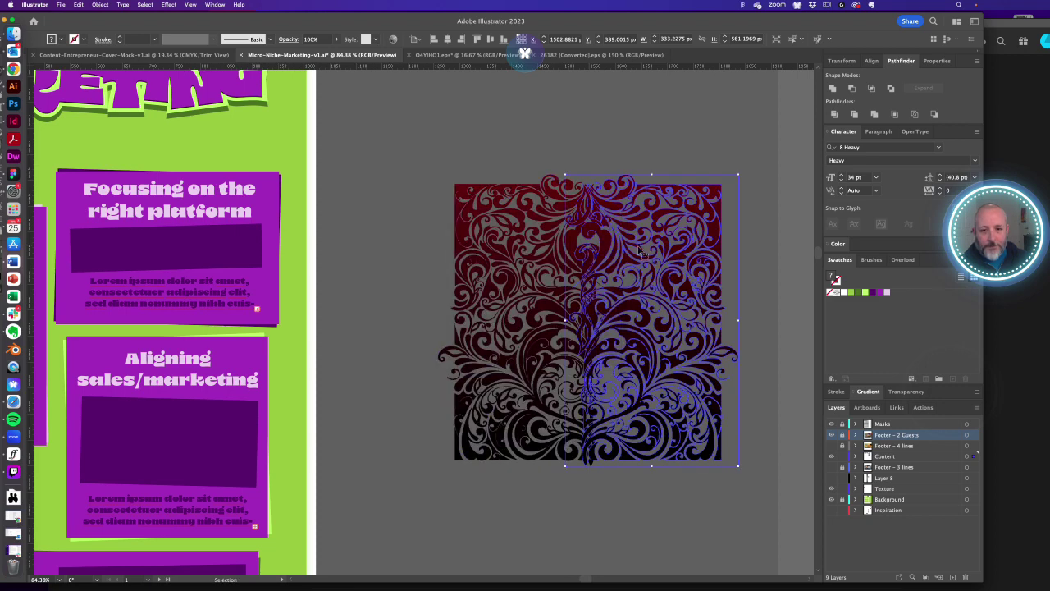
drag(644, 253, 665, 249)
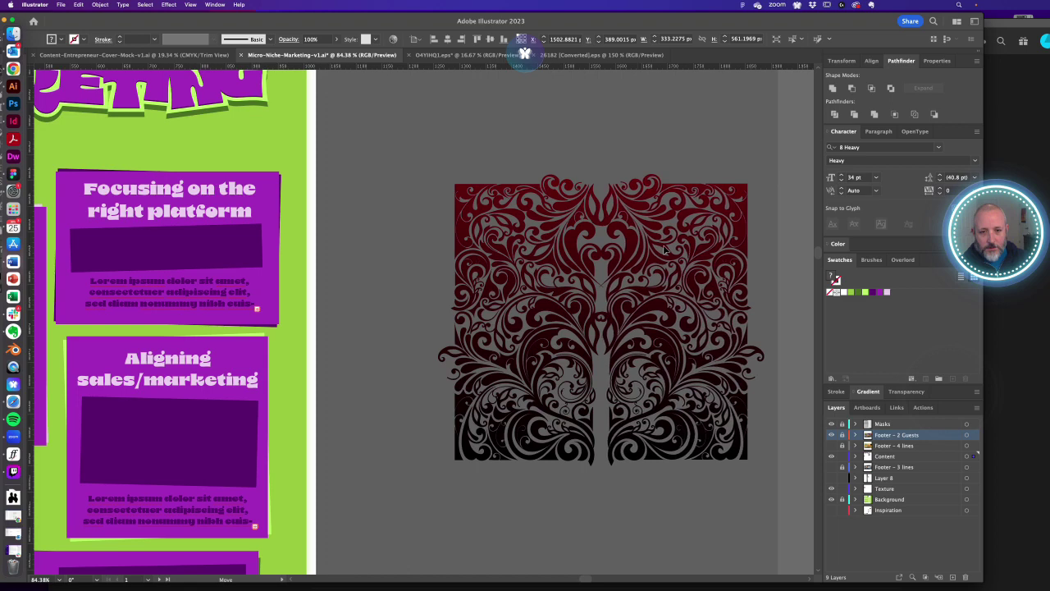
drag(665, 249, 654, 237)
- Align both swirl halves on their vertical centres and nudge the mirrored half outward to X about 1559 px
drag(545, 180, 622, 318)
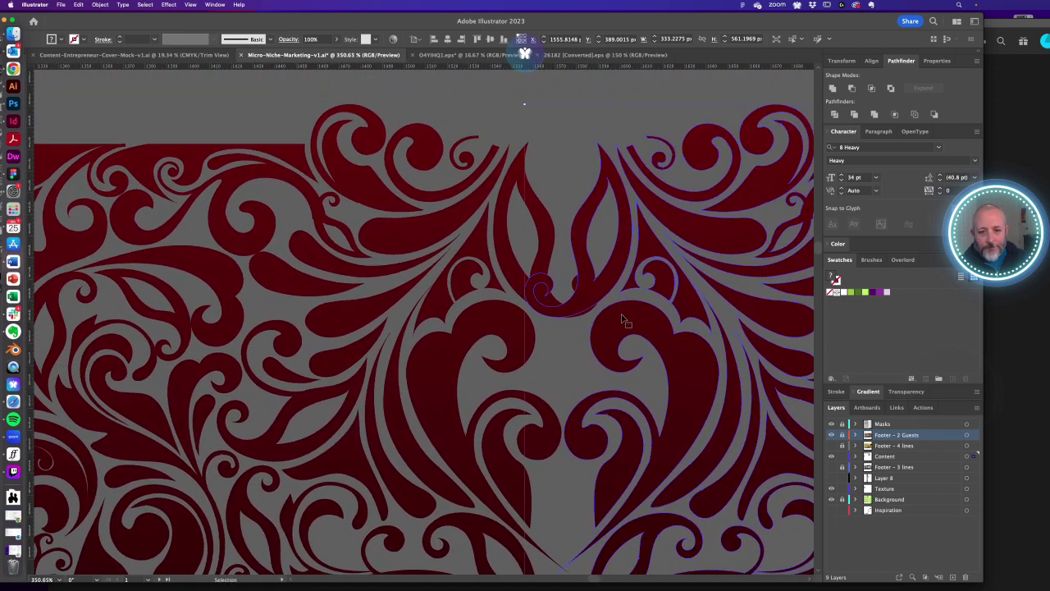
shift+click(512, 189)
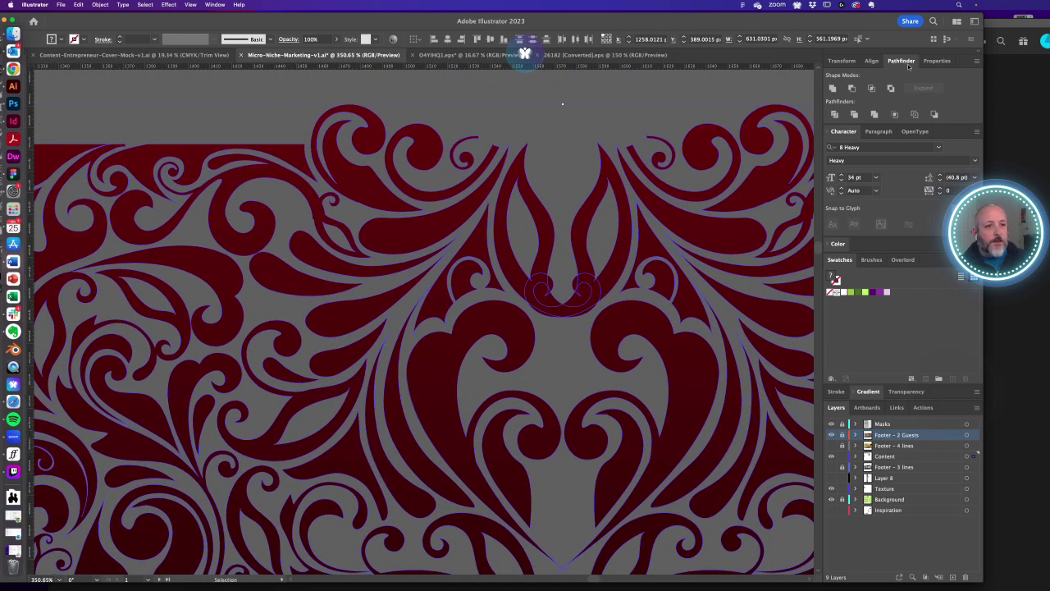
click(875, 62)
click(955, 89)
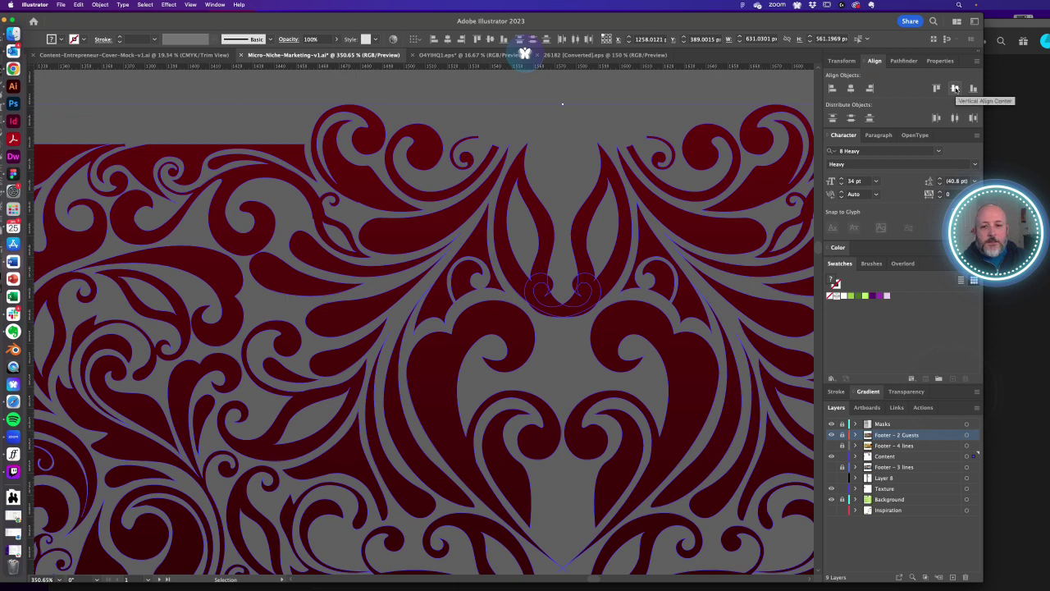
click(613, 92)
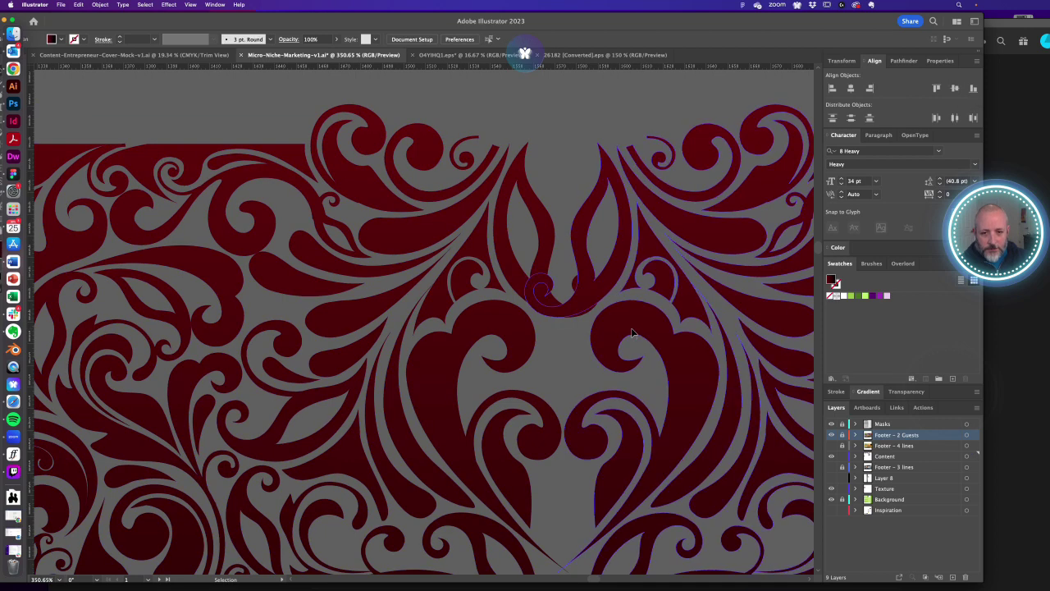
drag(635, 332, 640, 332)
- Enlarge the dark pointed piece at the lower inner edge of the original swirl half, move it into the central gap and rotate it slightly clockwise
alt+super+click(377, 357)
alt+super+click(377, 358)
alt+super+click(378, 357)
alt+super+click(377, 358)
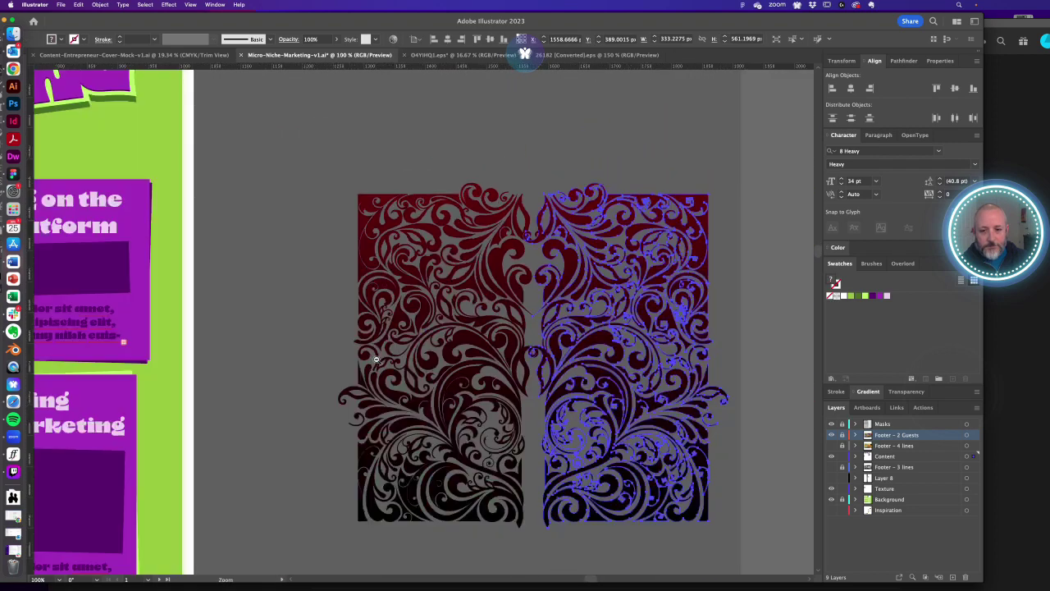
alt+super+click(378, 358)
click(561, 463)
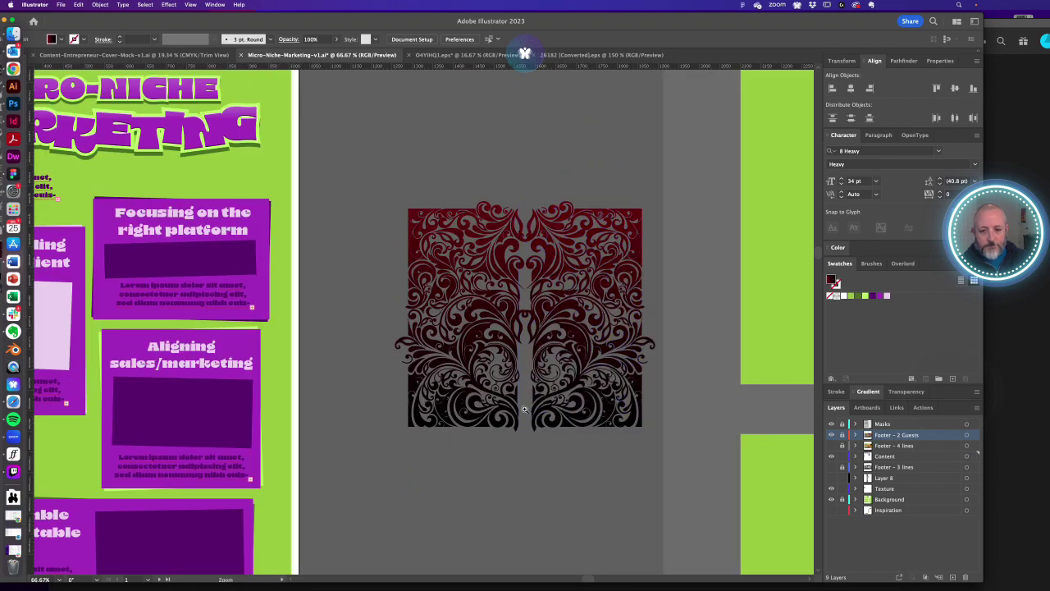
drag(524, 410, 601, 451)
drag(515, 382, 569, 416)
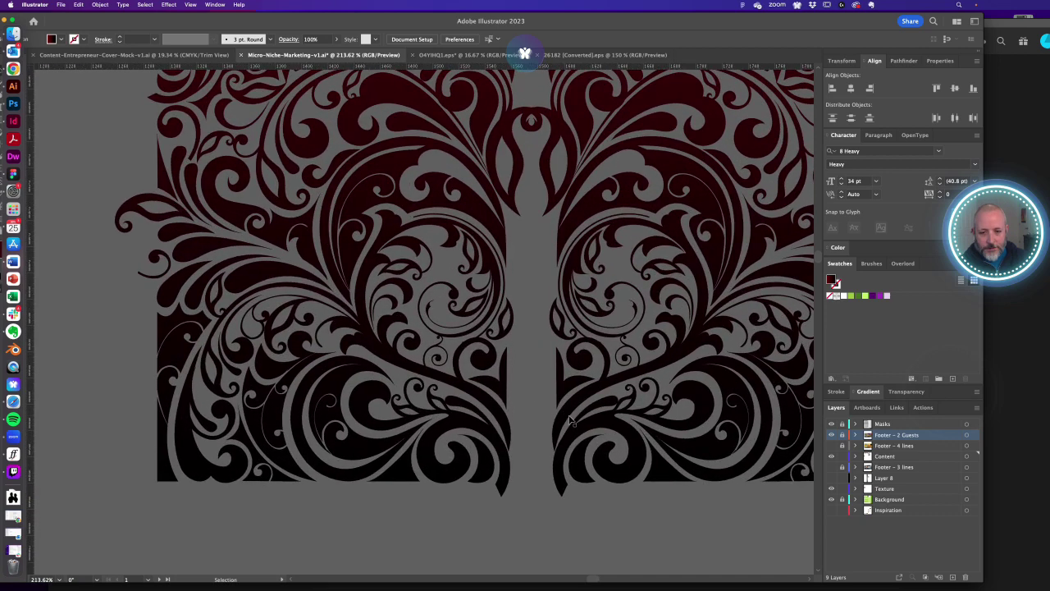
click(500, 395)
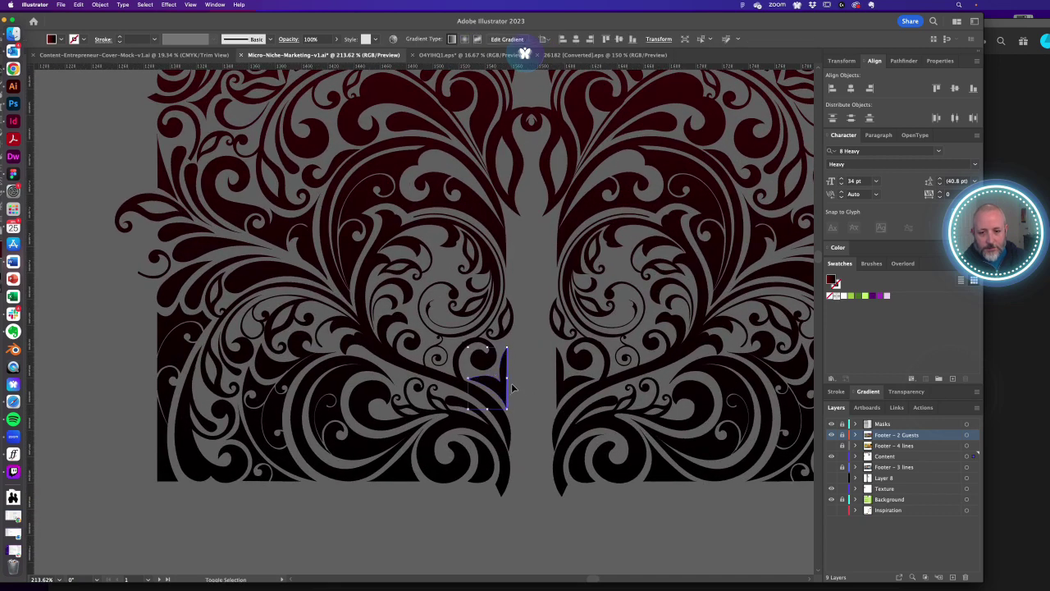
drag(508, 411, 529, 439)
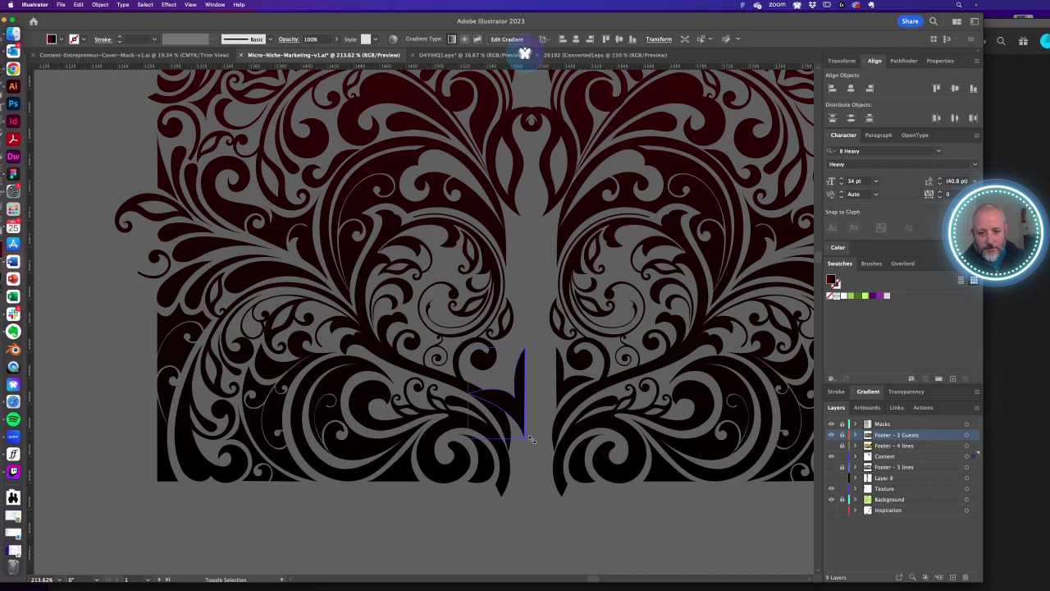
key(v)
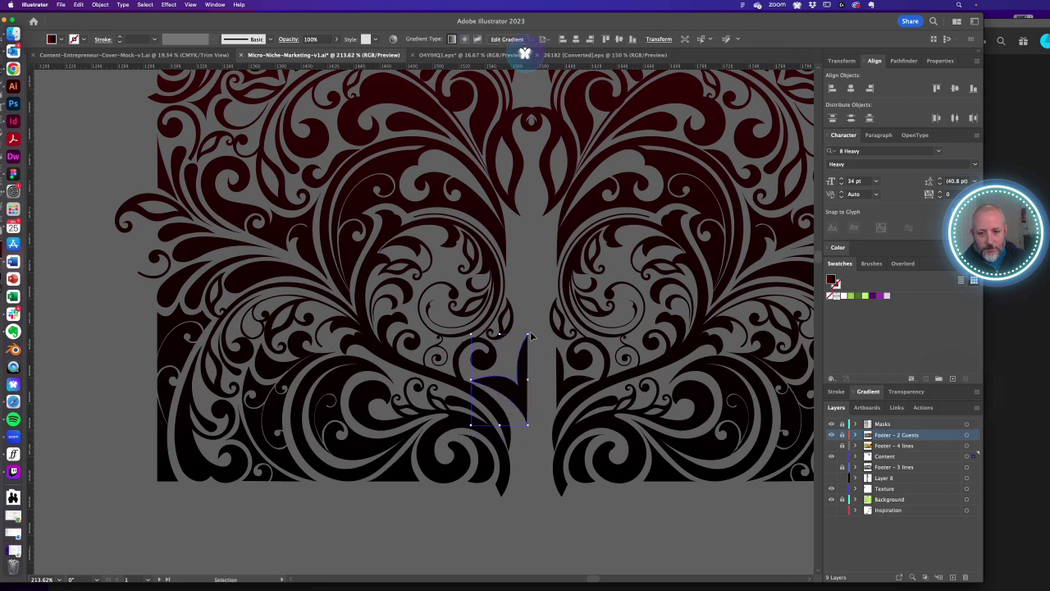
drag(529, 330, 537, 337)
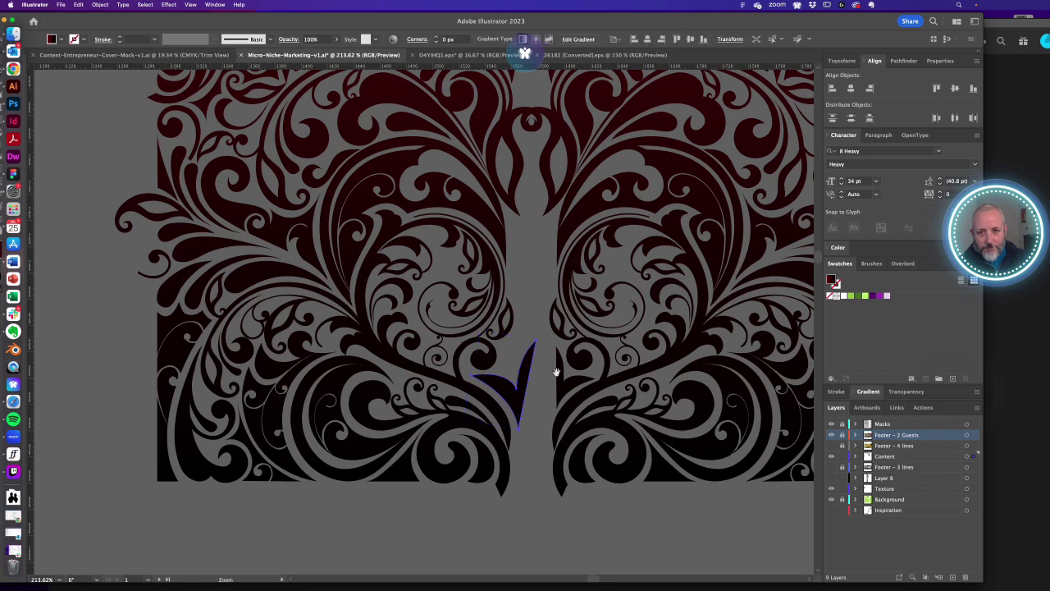
- Enlarge the small leaf curl above the pointed piece, place it in the central gap and rotate it slightly counterclockwise
key(super+1)
drag(449, 360, 600, 460)
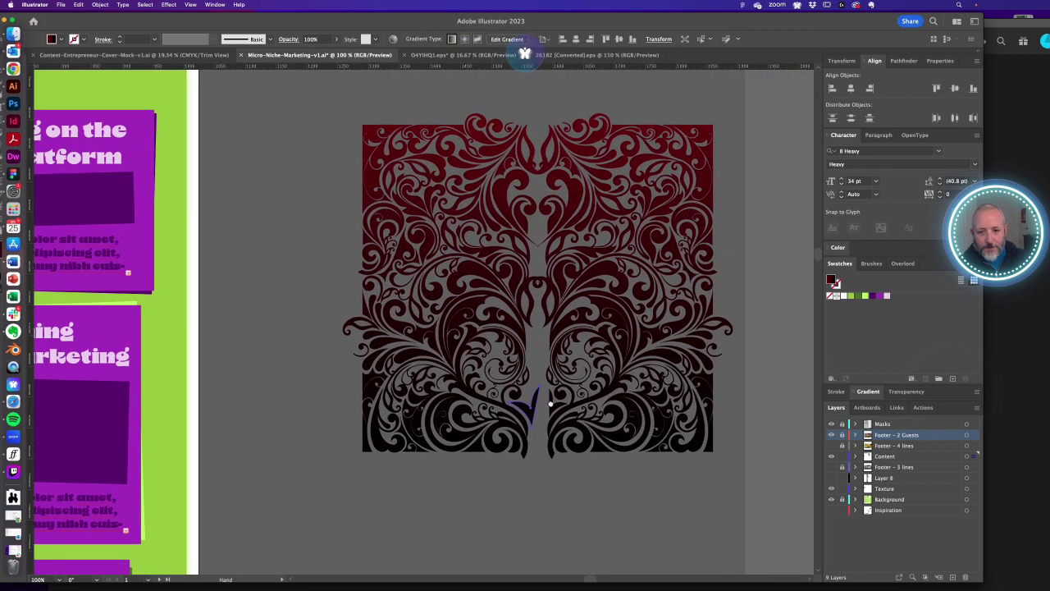
drag(549, 401, 548, 426)
drag(522, 363, 594, 424)
drag(522, 402, 561, 379)
key(a)
click(525, 434)
click(525, 437)
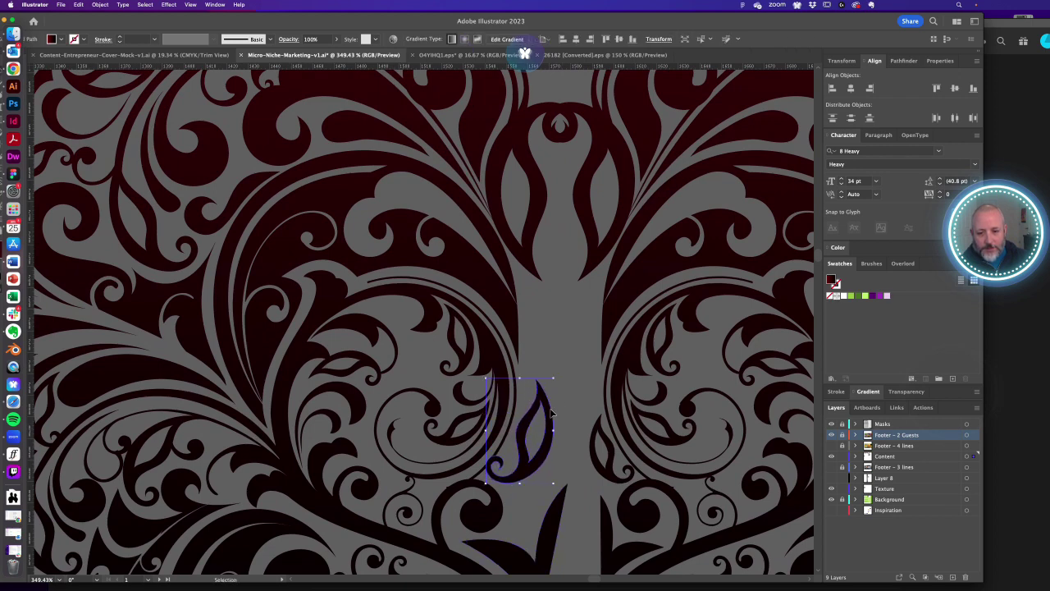
key(super+z)
key(v)
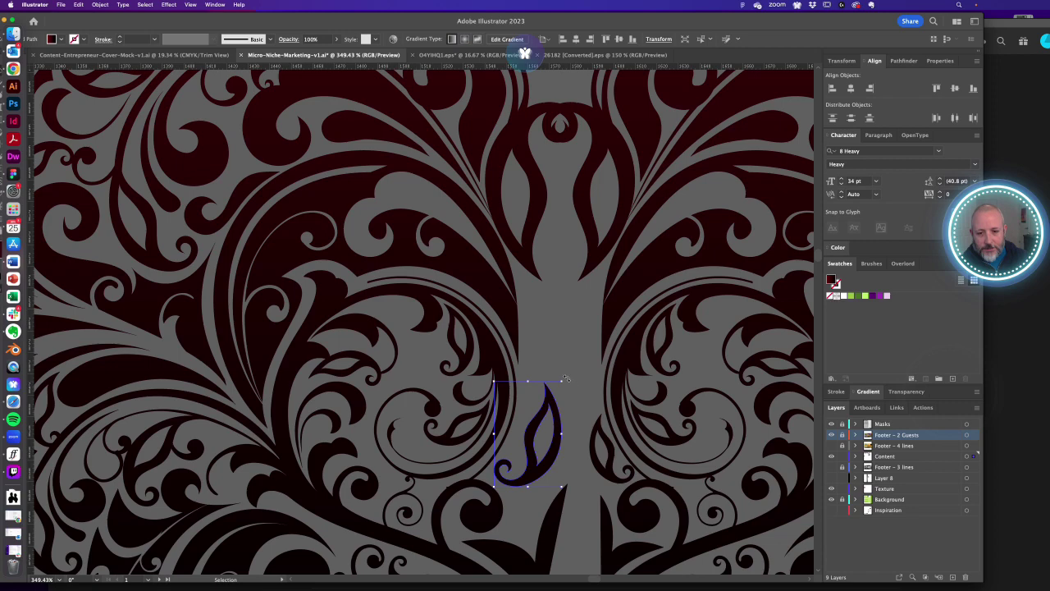
drag(565, 378, 551, 369)
- Replace the old mirrored half with a new copy of the edited swirl half, reflected across a vertical axis at its upper inner curl
key(z)
alt+click(508, 358)
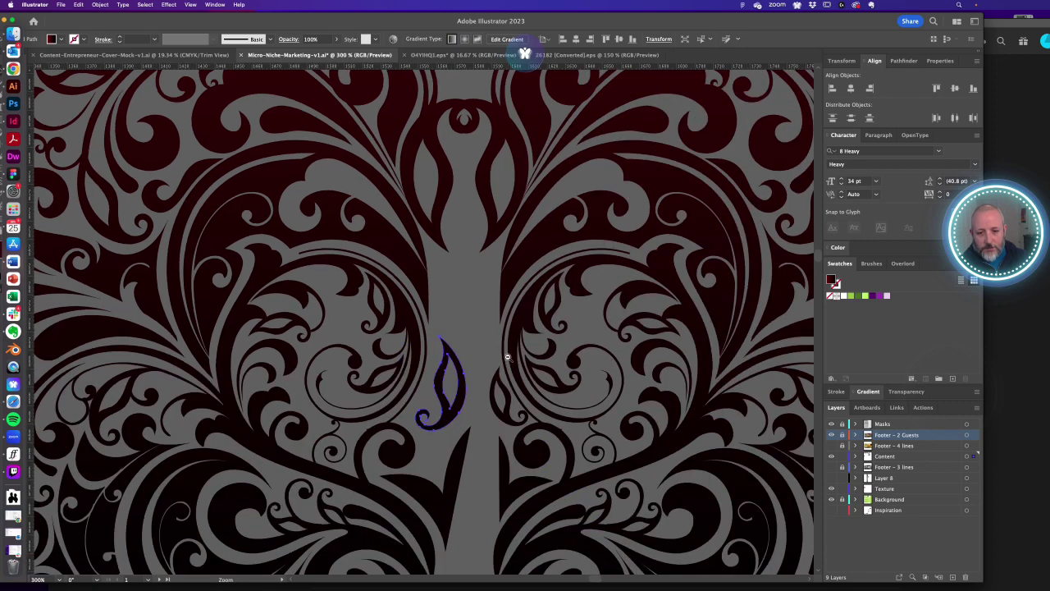
alt+click(507, 358)
alt+click(505, 359)
alt+click(482, 359)
scroll(520, 487, up, 5)
scroll(519, 488, left, 3)
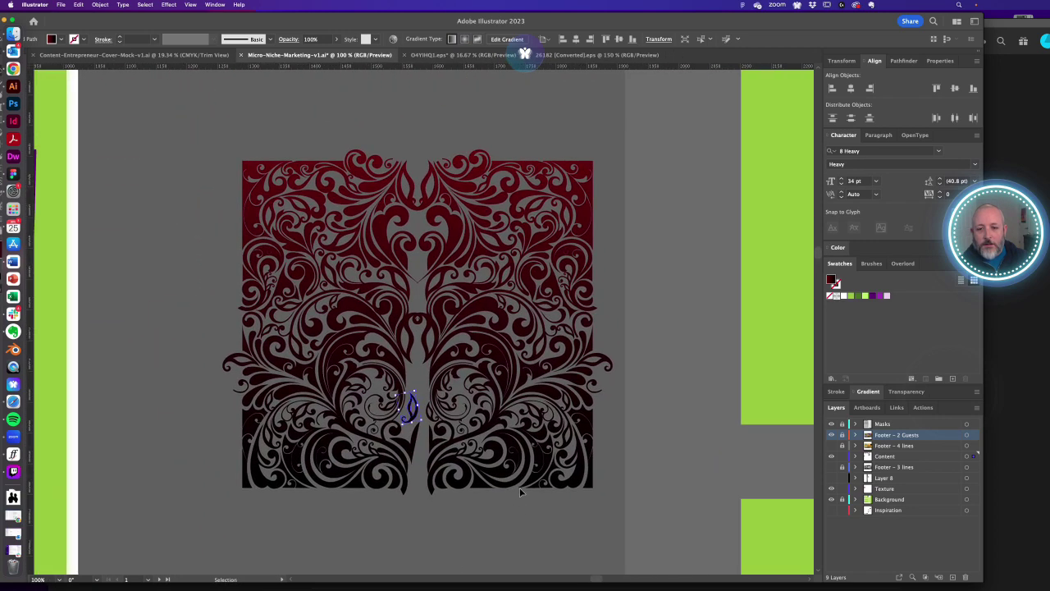
key(Delete)
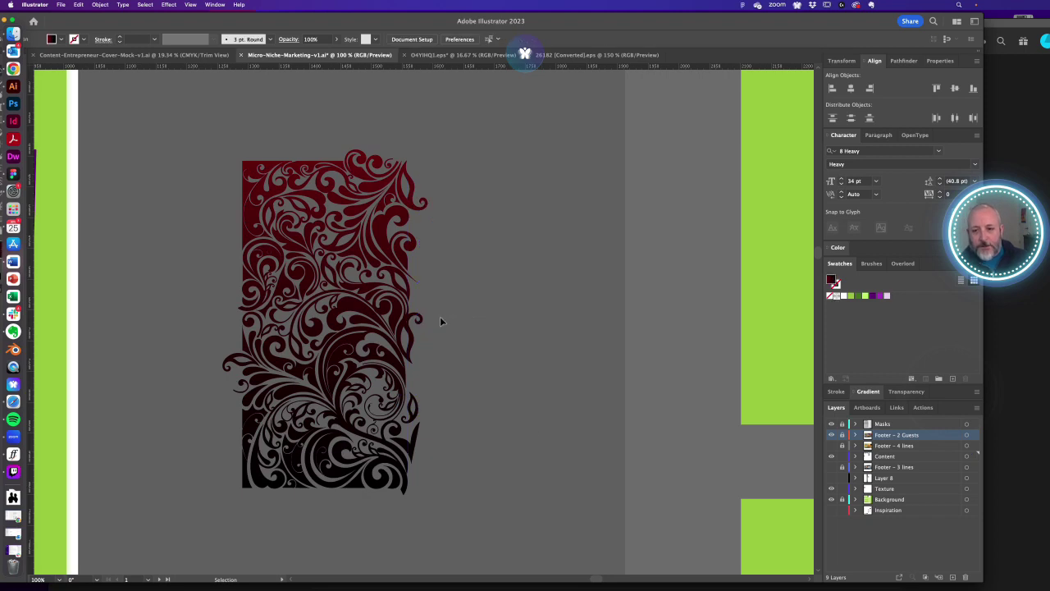
click(353, 362)
key(o)
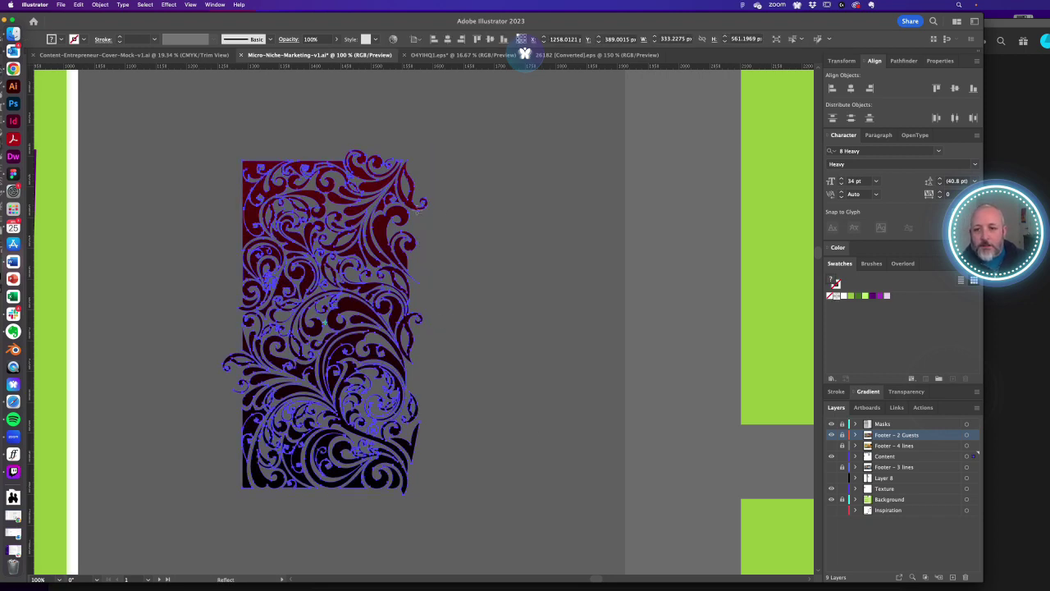
alt+click(417, 211)
click(486, 370)
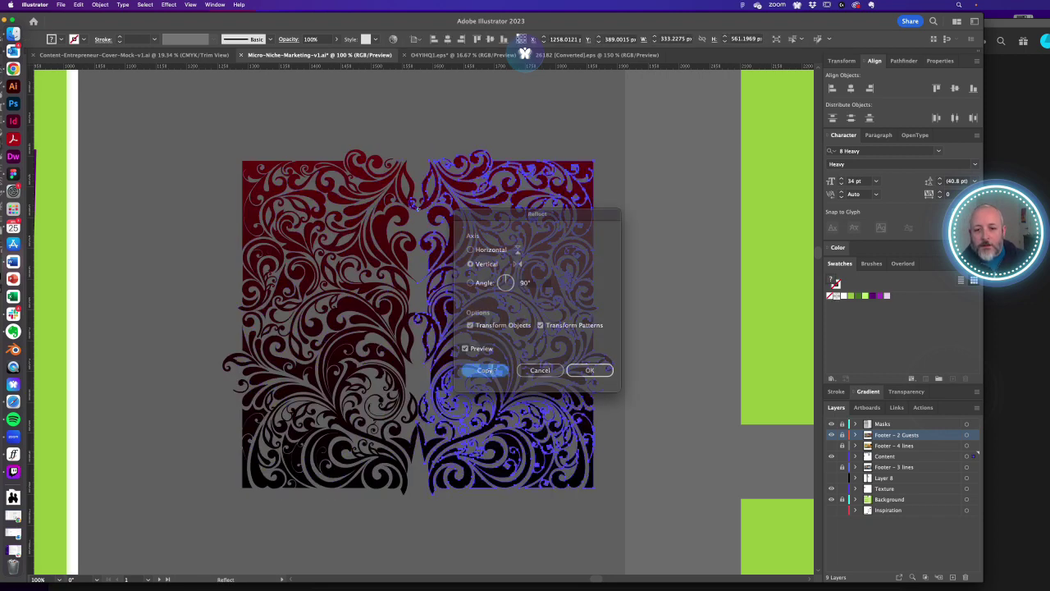
- Examine how the two mirrored swirl halves meet along the central gap of the ornament
key(a)
click(418, 293)
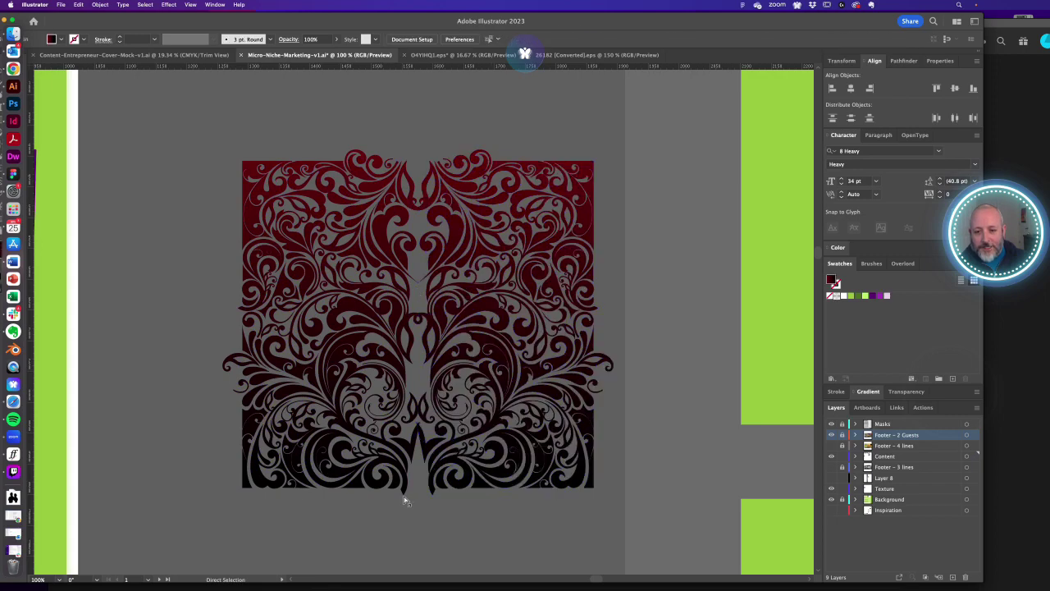
key(z)
drag(394, 259, 478, 389)
drag(441, 311, 452, 416)
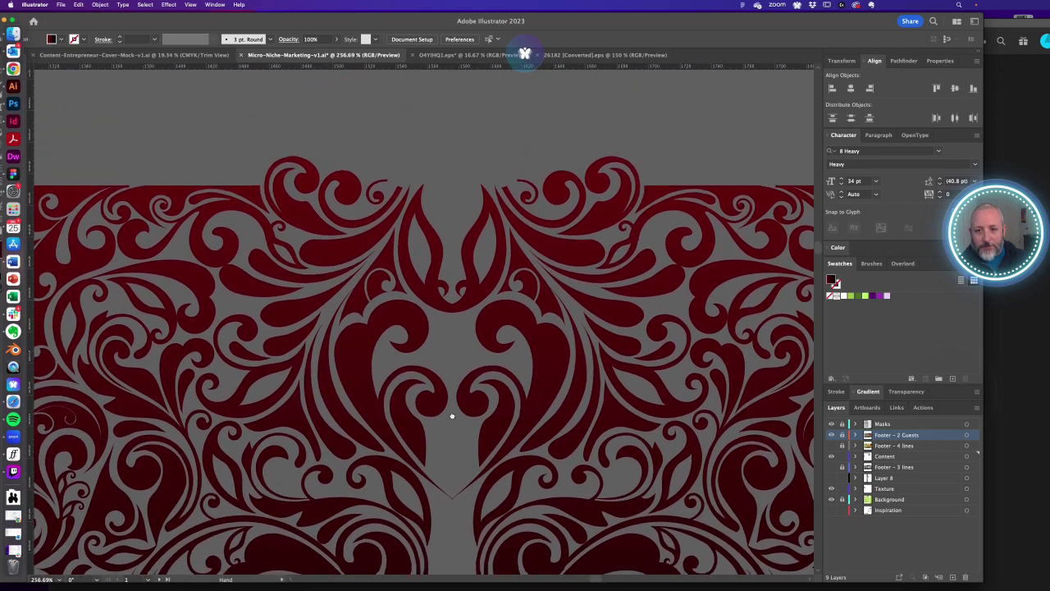
alt+click(410, 419)
alt+click(377, 409)
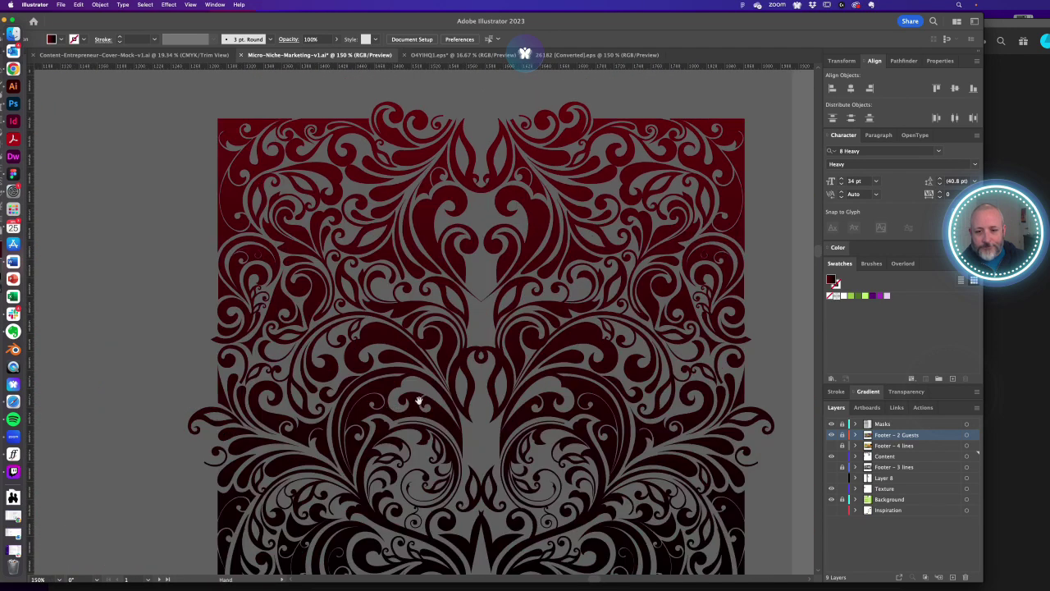
alt+click(465, 429)
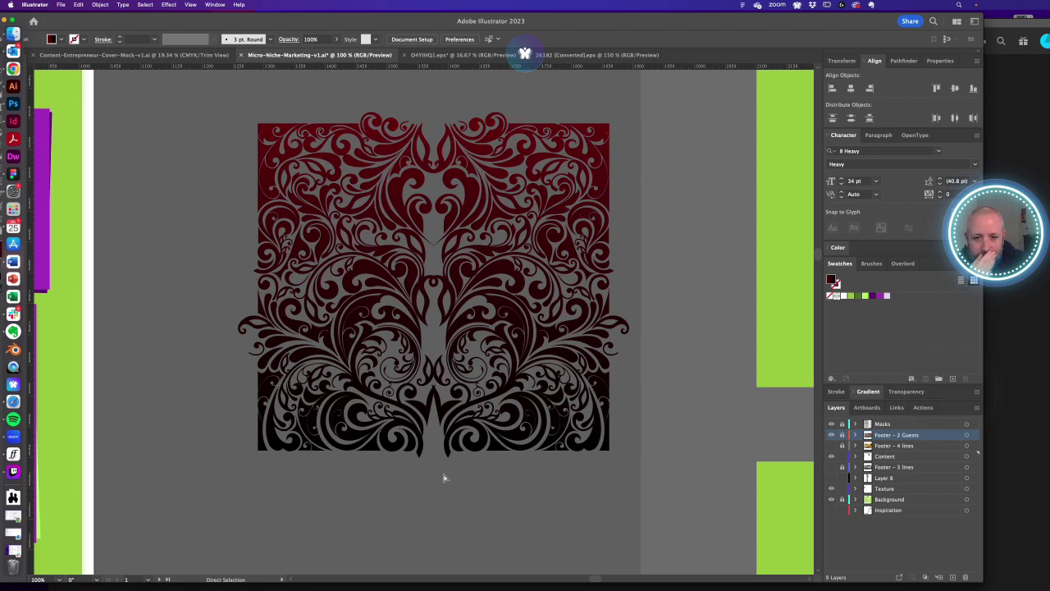
- Try deleting filler pieces at the ornament's outer edges, including the original half's upper corner, and undo the deletion
click(259, 382)
key(Delete)
key(Delete)
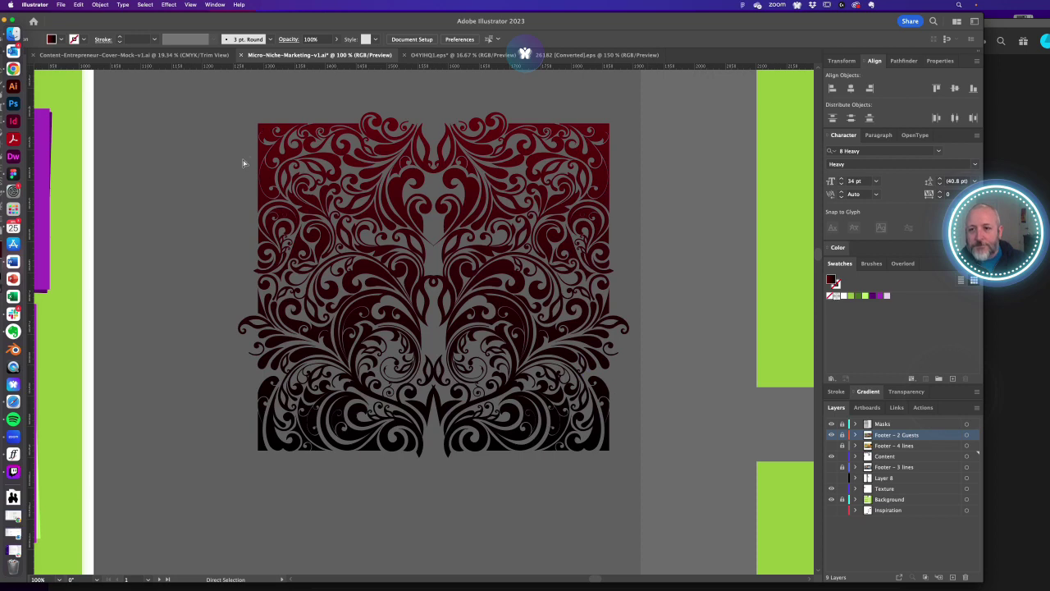
click(259, 202)
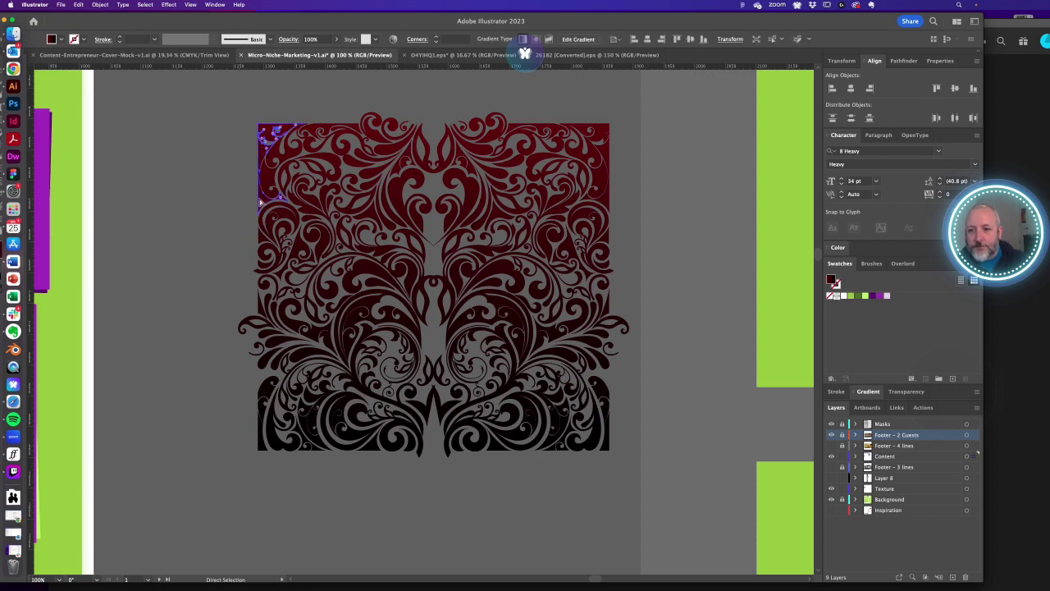
key(Delete)
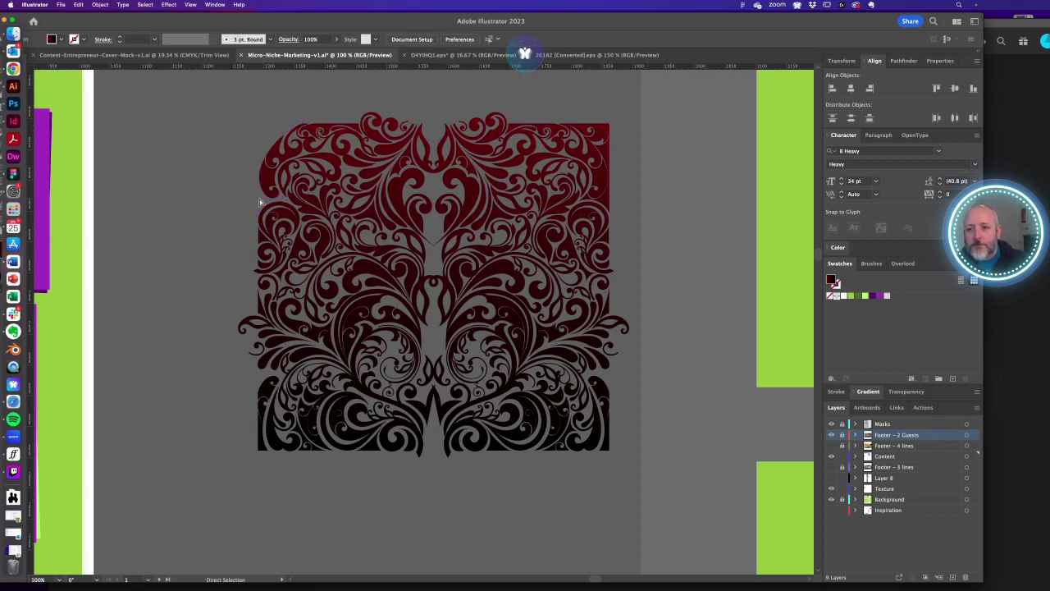
key(super+z)
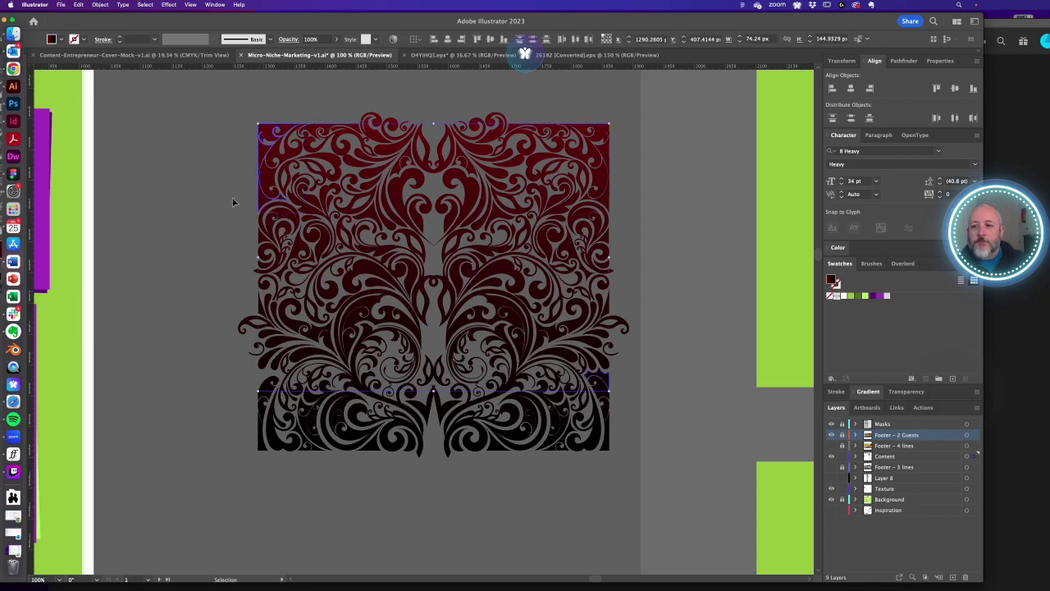
key(a)
click(233, 200)
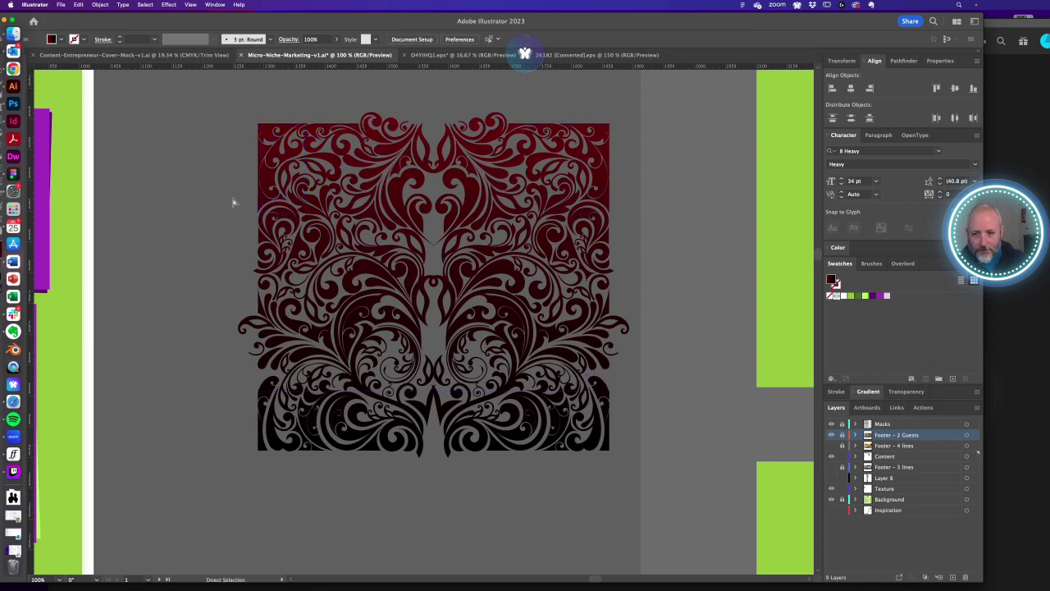
- Try widening the arched swirl above the mirrored half's round curl inward into the central gap and adjusting its height
scroll(456, 276, up, 5)
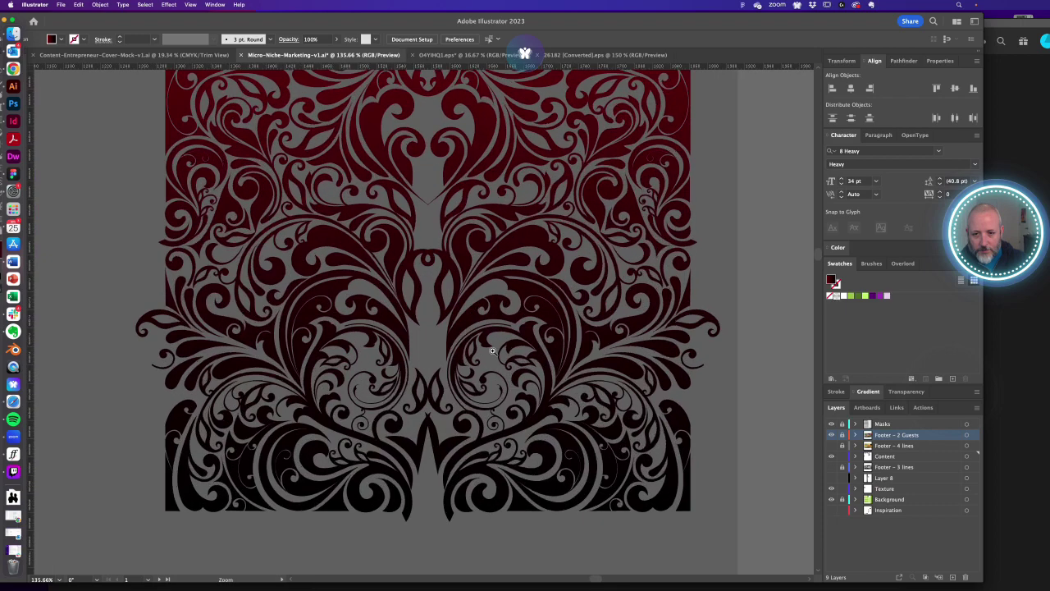
click(481, 319)
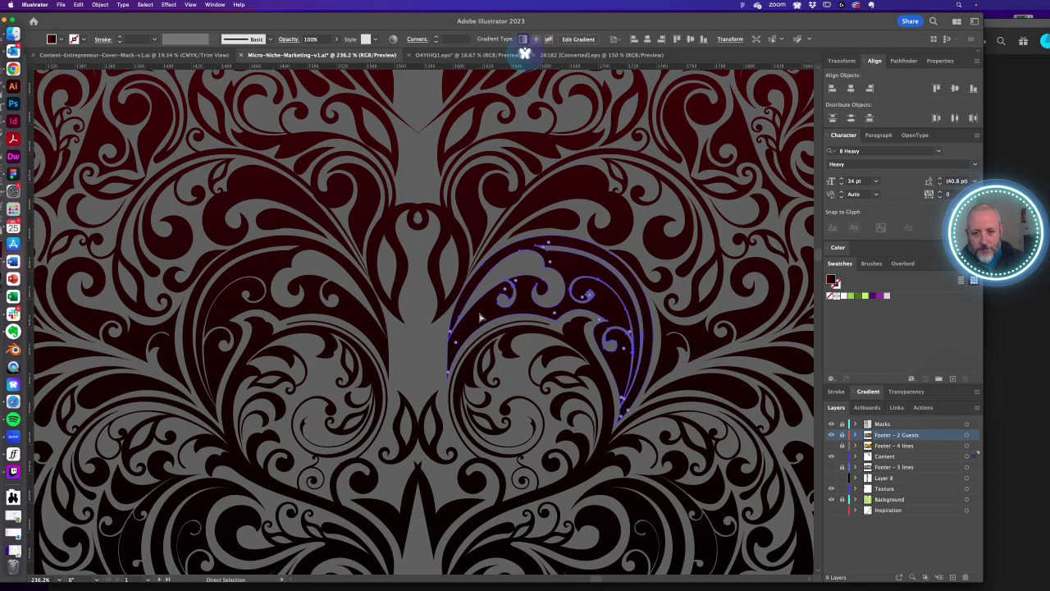
key(v)
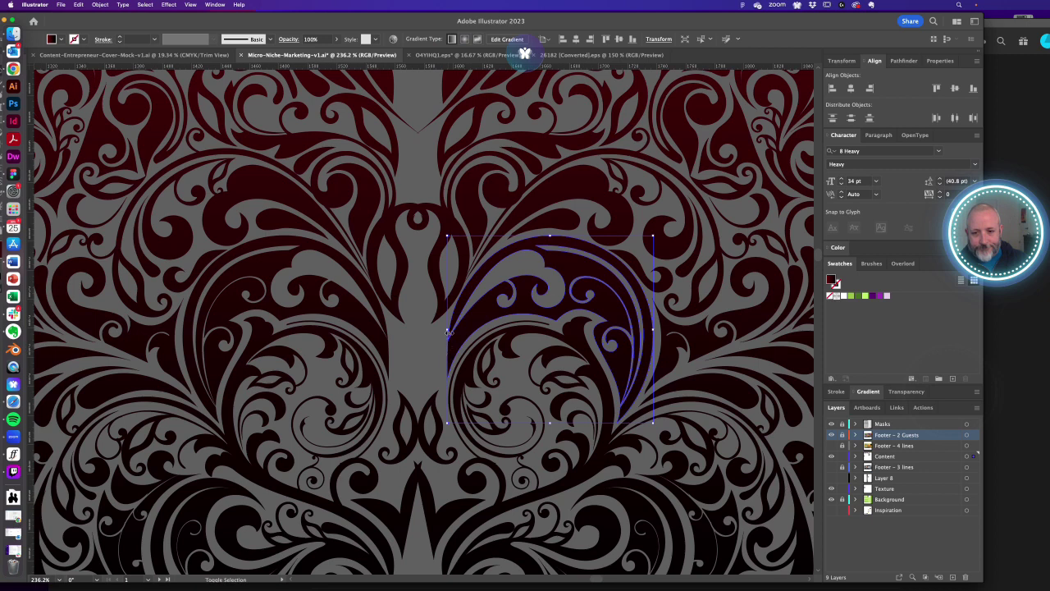
drag(448, 330, 415, 337)
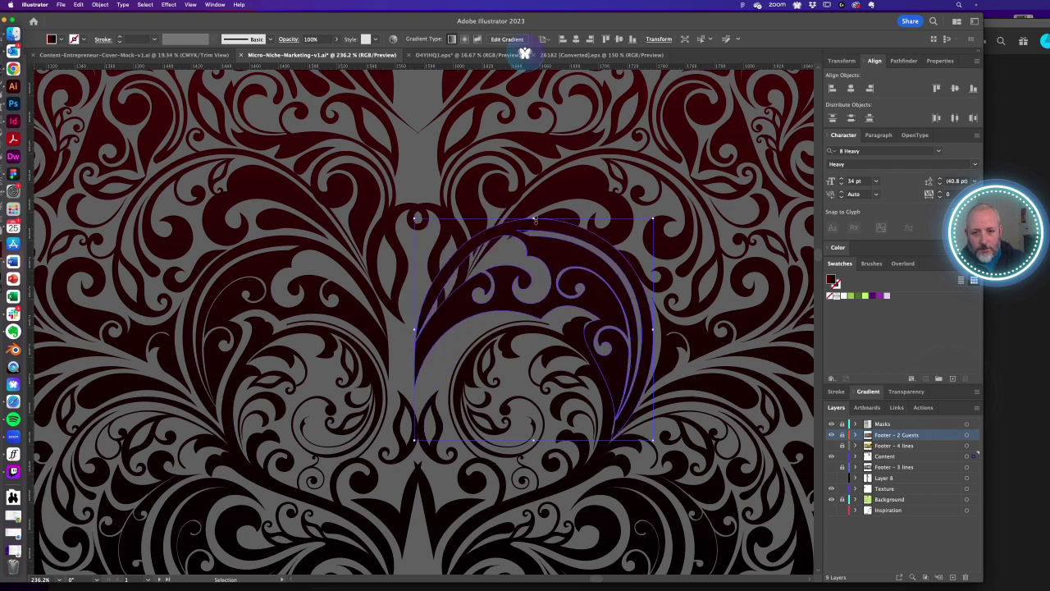
drag(534, 219, 537, 235)
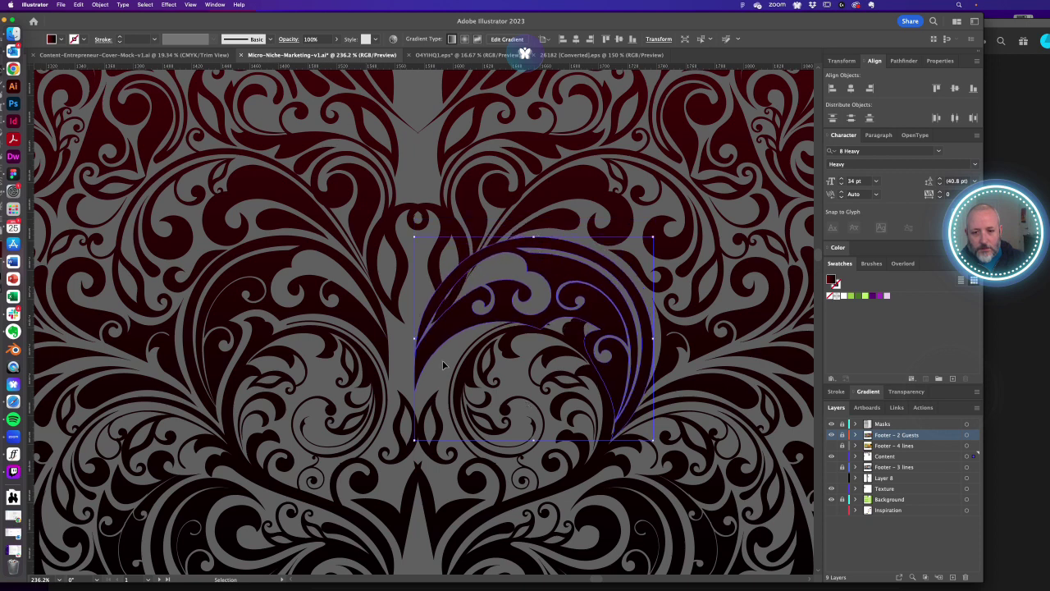
drag(414, 339, 418, 340)
click(407, 344)
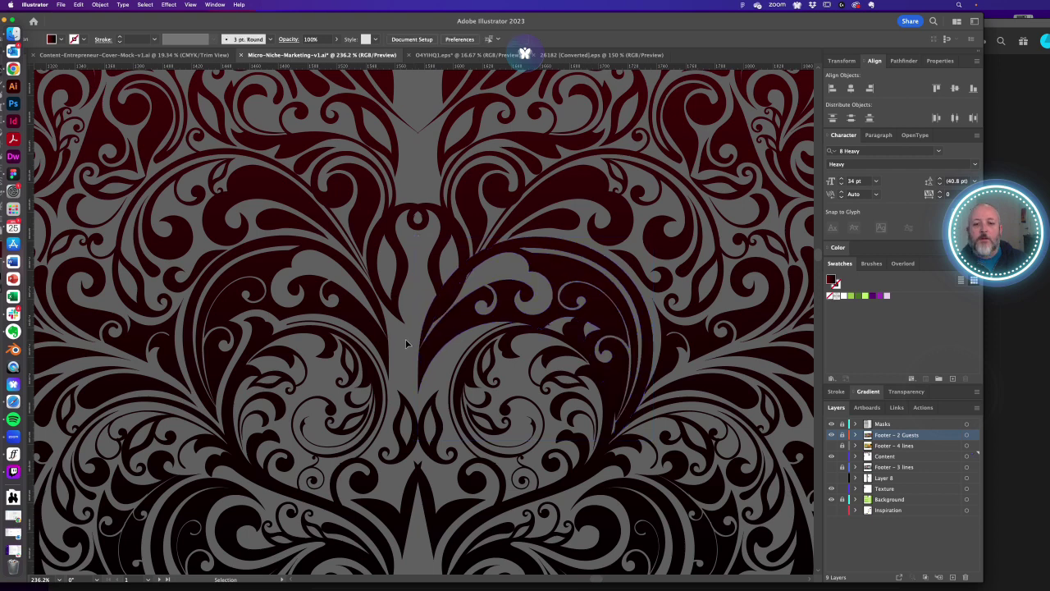
key(a)
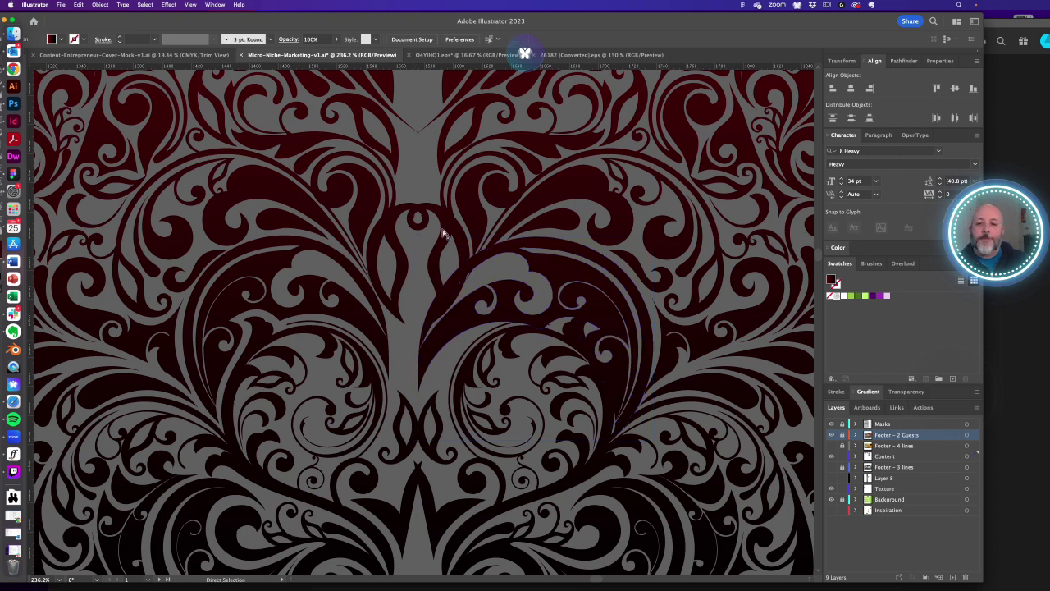
click(443, 233)
key(v)
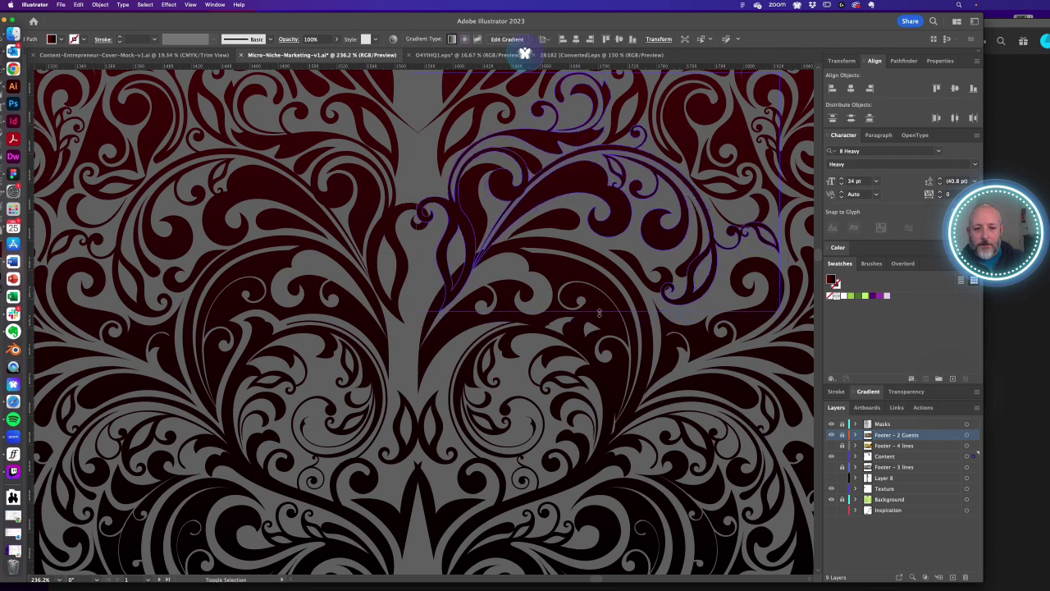
click(445, 368)
key(z)
alt+click(445, 311)
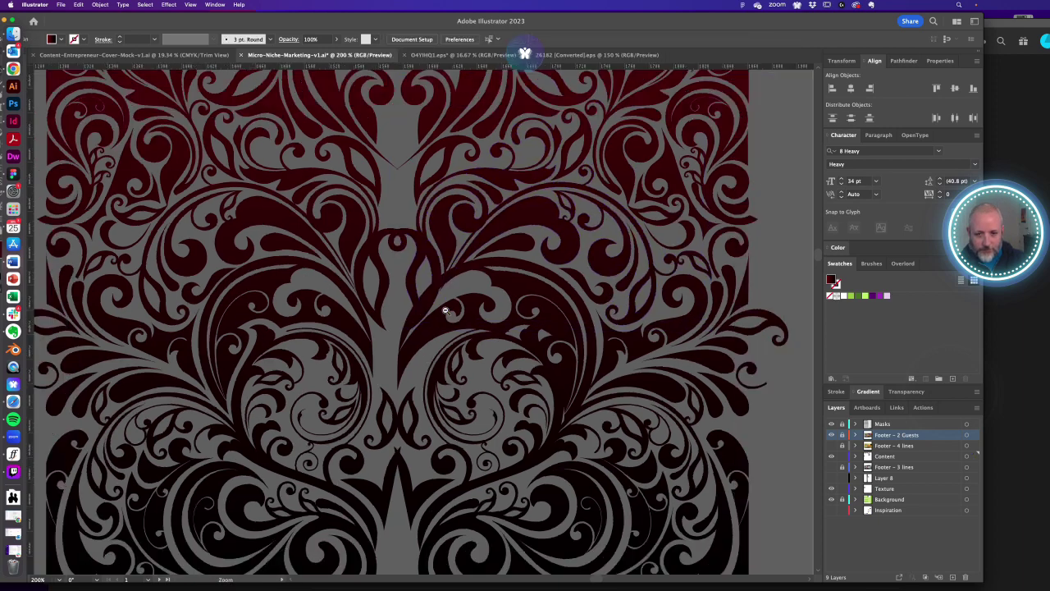
- Narrow the mirrored half's arched swirl back out of the central gap, and undo all of its resizing
key(a)
click(424, 337)
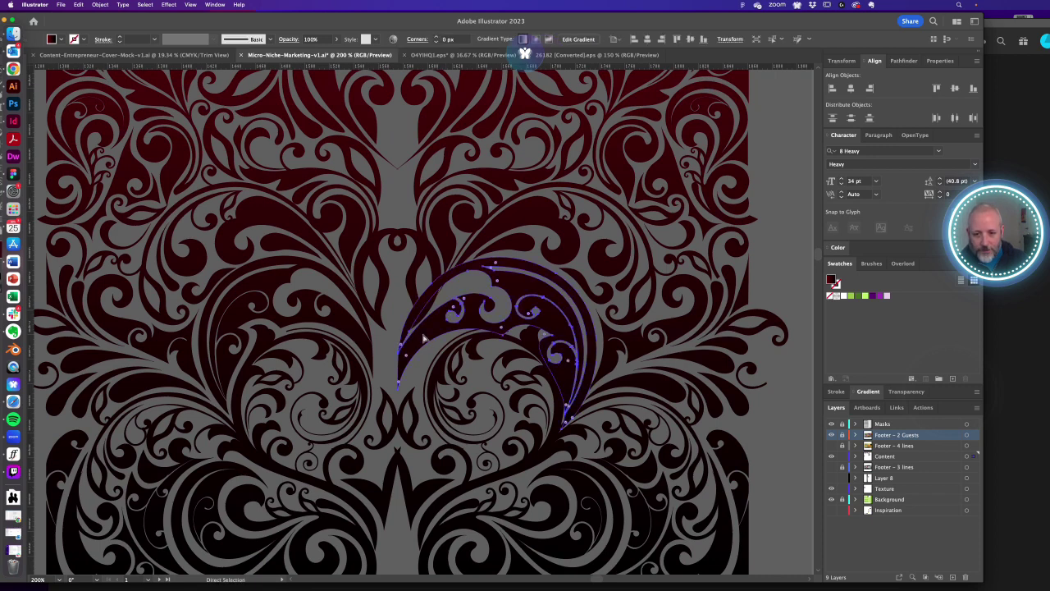
key(v)
click(409, 346)
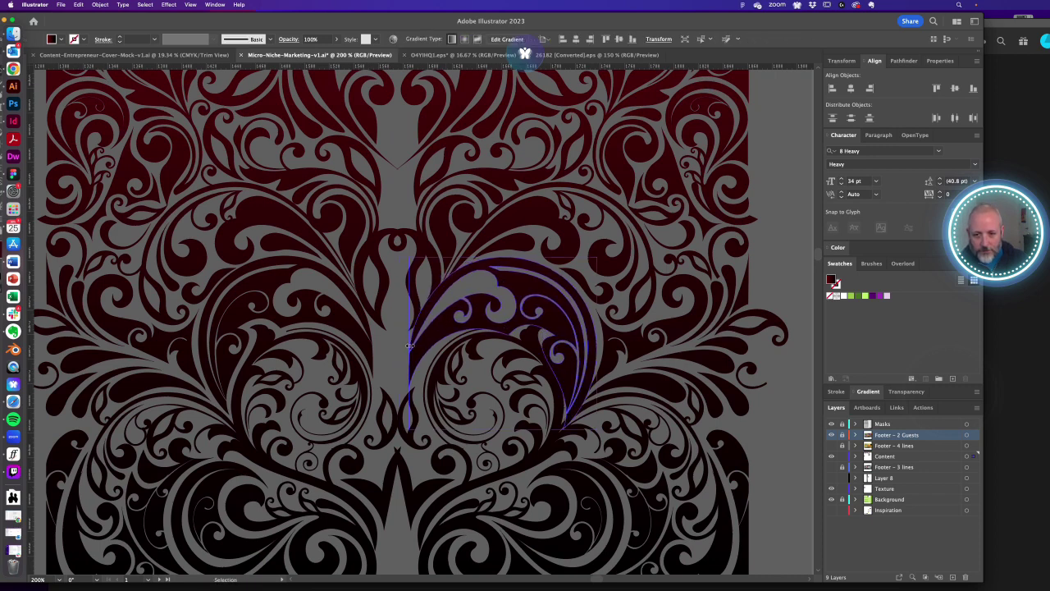
drag(410, 345, 422, 348)
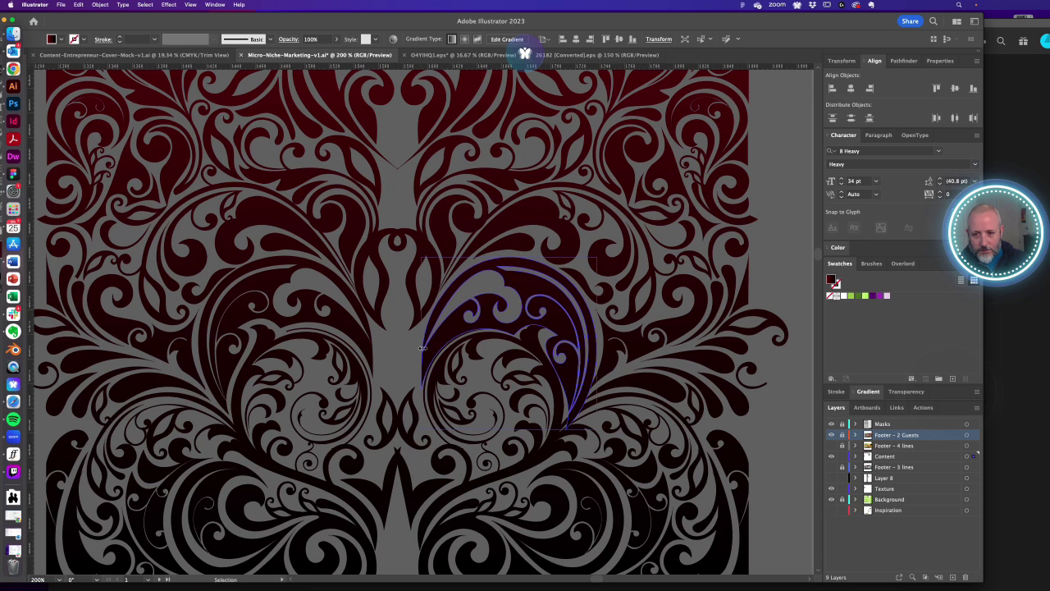
key(super+z)
key(super+z)
key(super+z)
key(super+z)
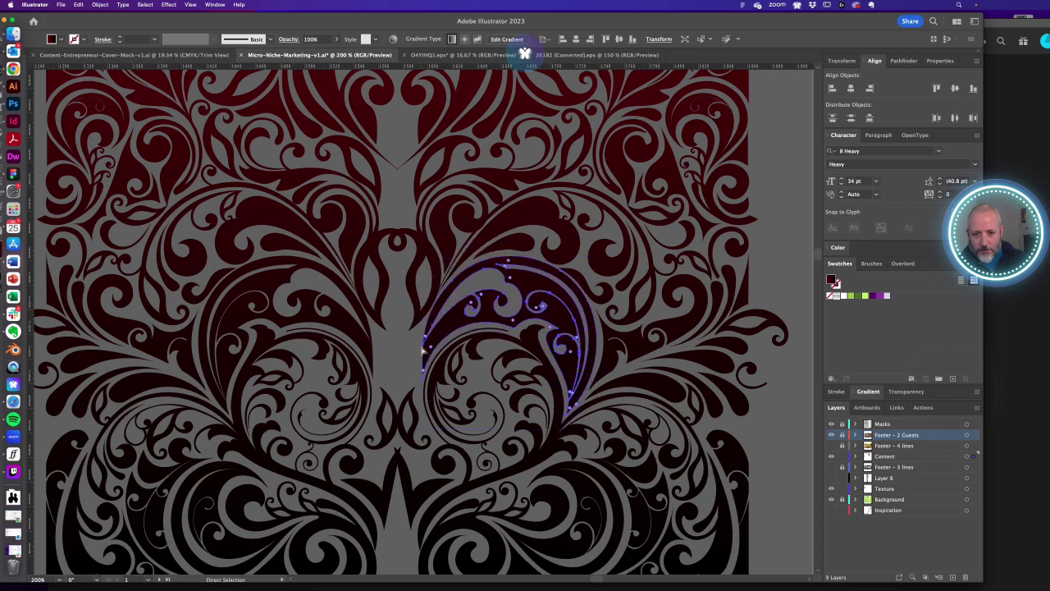
key(v)
click(400, 346)
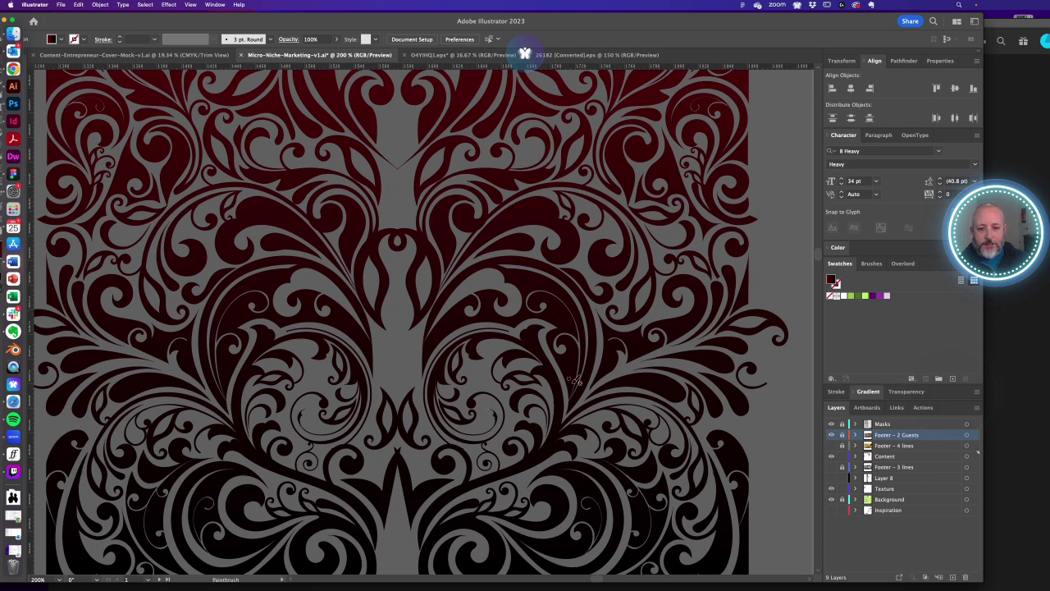
key(b)
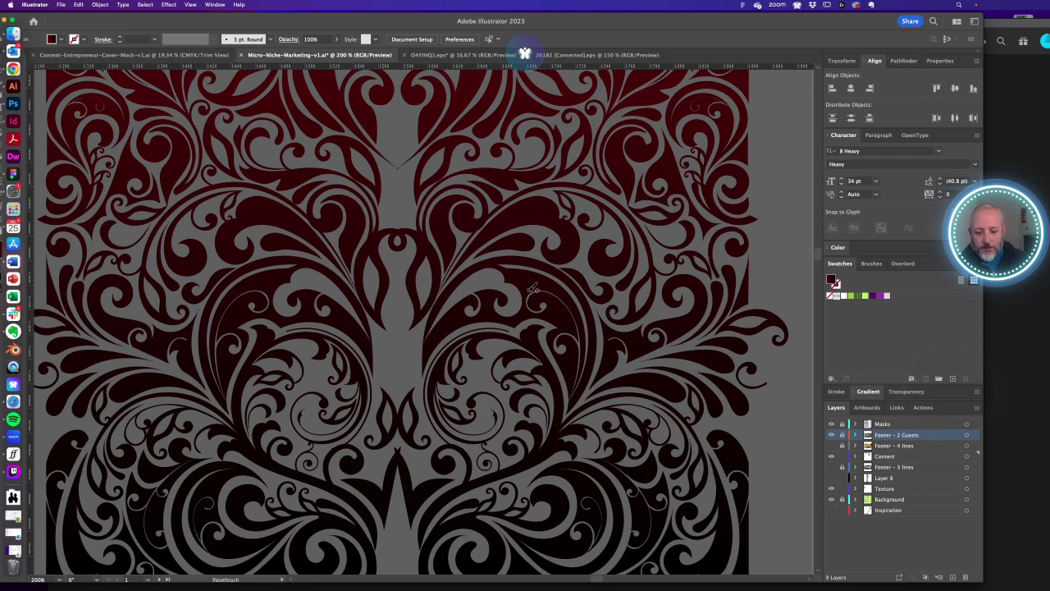
key(v)
key(alt+super)
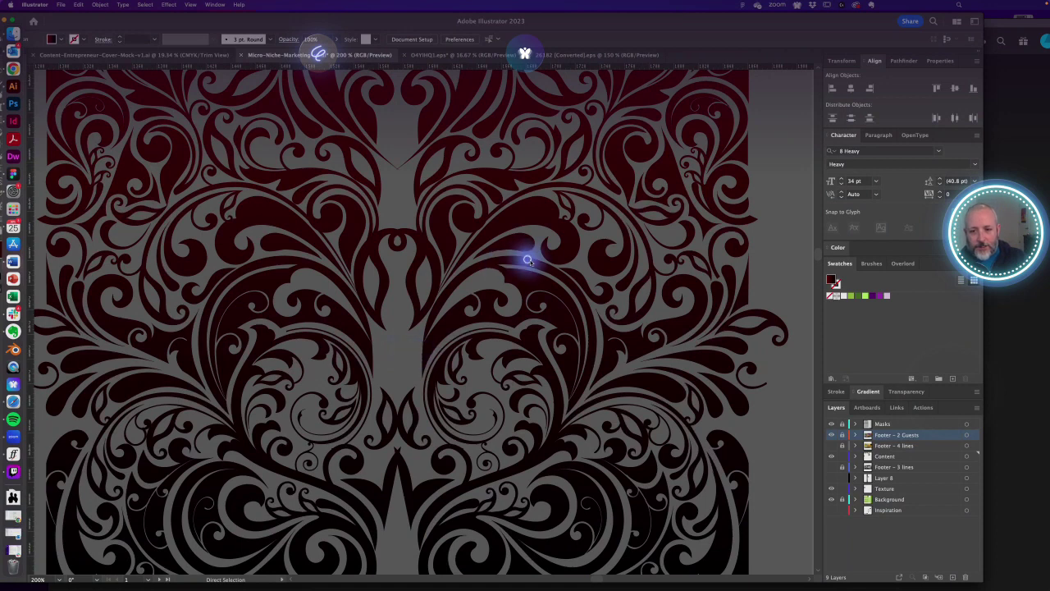
mouse_move(545, 266)
mouse_down()
mouse_move(508, 258)
mouse_move(423, 284)
mouse_move(388, 333)
mouse_move(389, 389)
mouse_move(432, 437)
mouse_move(498, 427)
mouse_move(479, 394)
mouse_move(486, 399)
mouse_move(448, 416)
mouse_move(407, 362)
mouse_move(442, 318)
mouse_move(534, 321)
mouse_move(555, 344)
mouse_up()
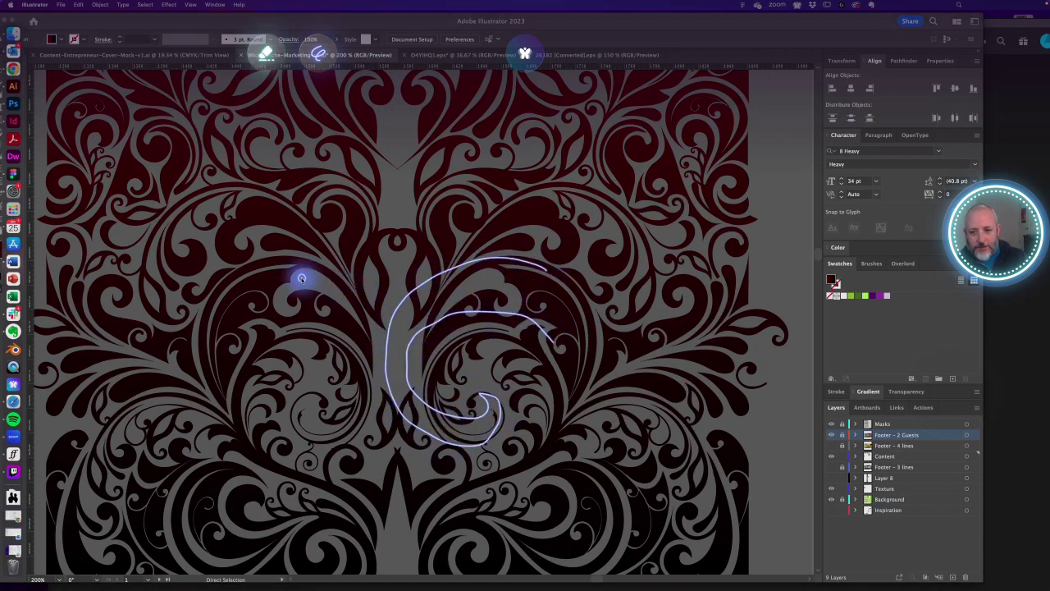
mouse_move(300, 276)
mouse_down()
mouse_move(403, 382)
mouse_move(315, 375)
mouse_move(350, 409)
mouse_move(320, 300)
mouse_move(353, 297)
mouse_up()
click(264, 53)
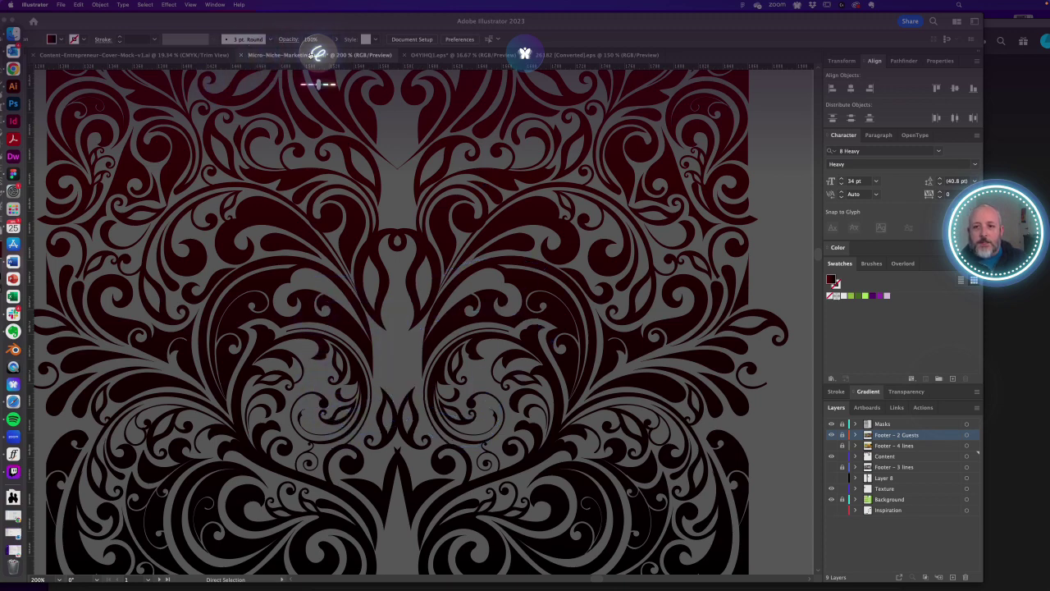
click(319, 52)
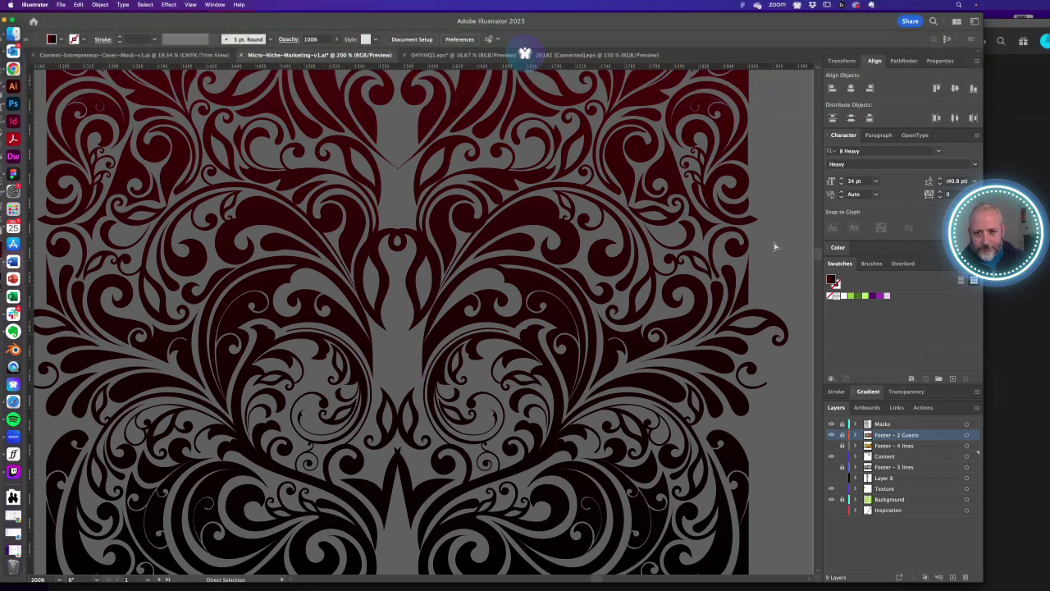
- Select all lower swirl pieces of the mirrored half and stretch them inward to narrow the lower central gap
scroll(418, 334, down, 3)
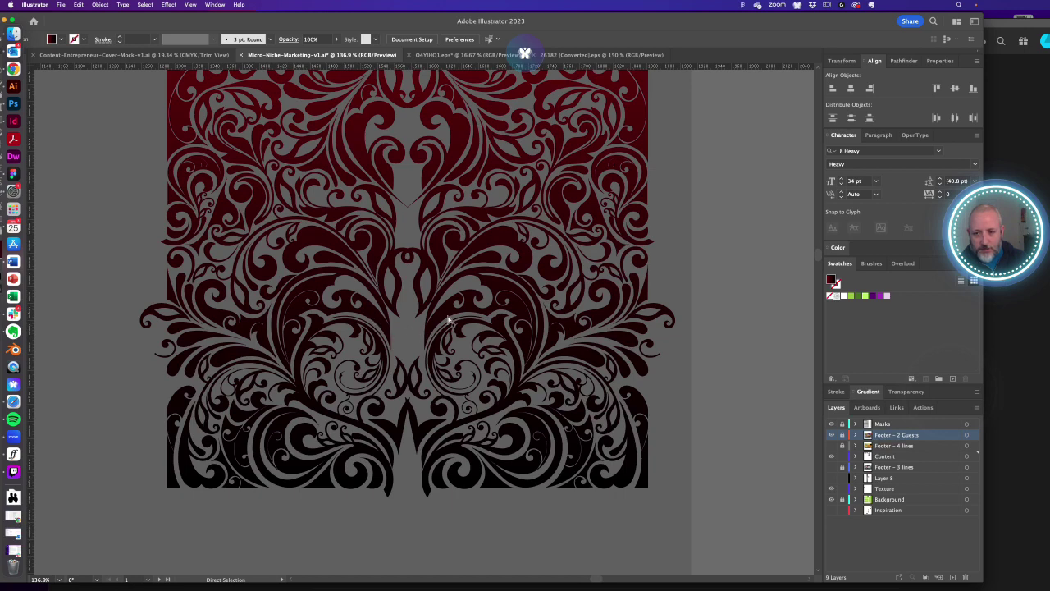
click(447, 317)
click(404, 330)
drag(411, 321, 687, 445)
key(a)
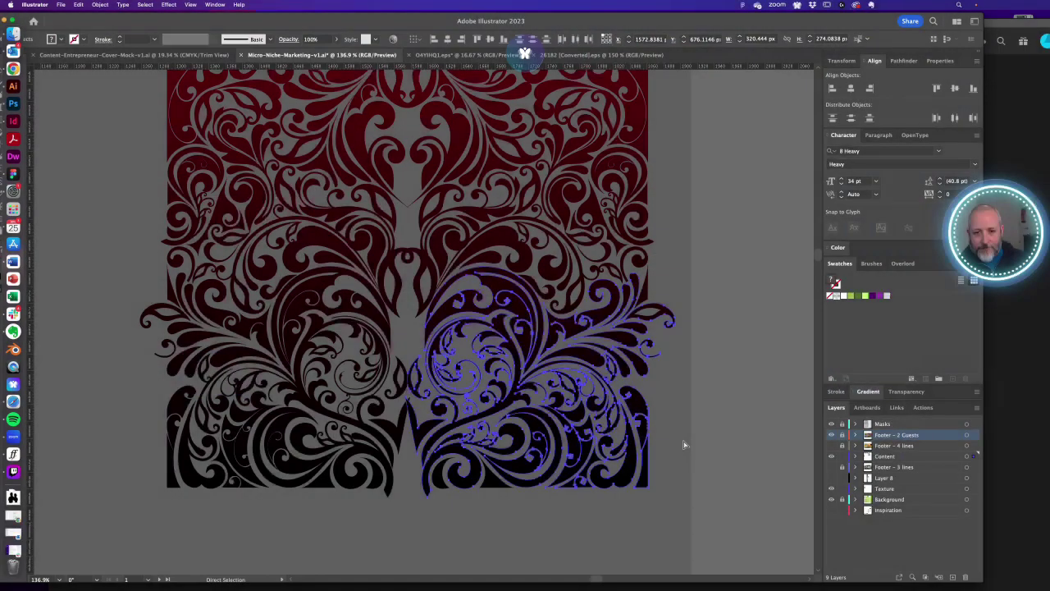
shift+click(437, 481)
shift+click(494, 483)
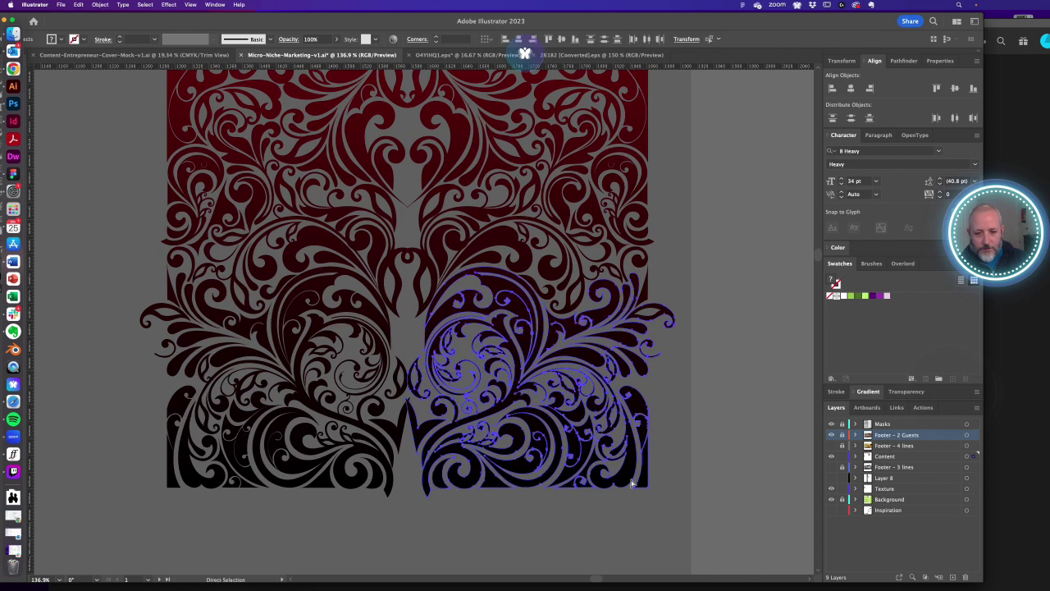
shift+click(644, 411)
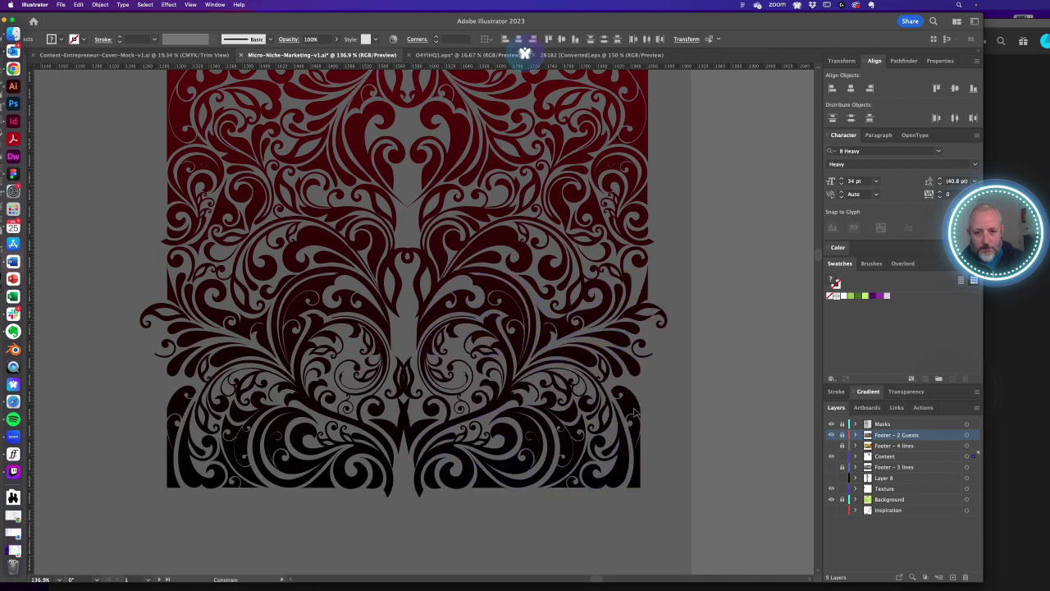
key(v)
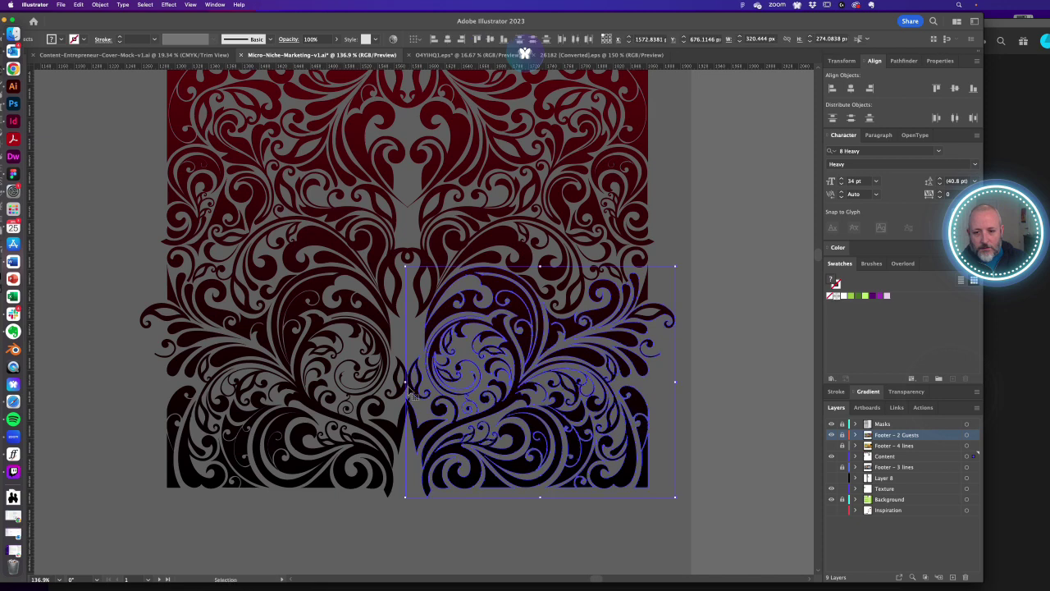
drag(405, 384, 386, 386)
- Delete the two overlapping leaf pieces above the star-shaped motif in the lower central gap
key(a)
click(402, 433)
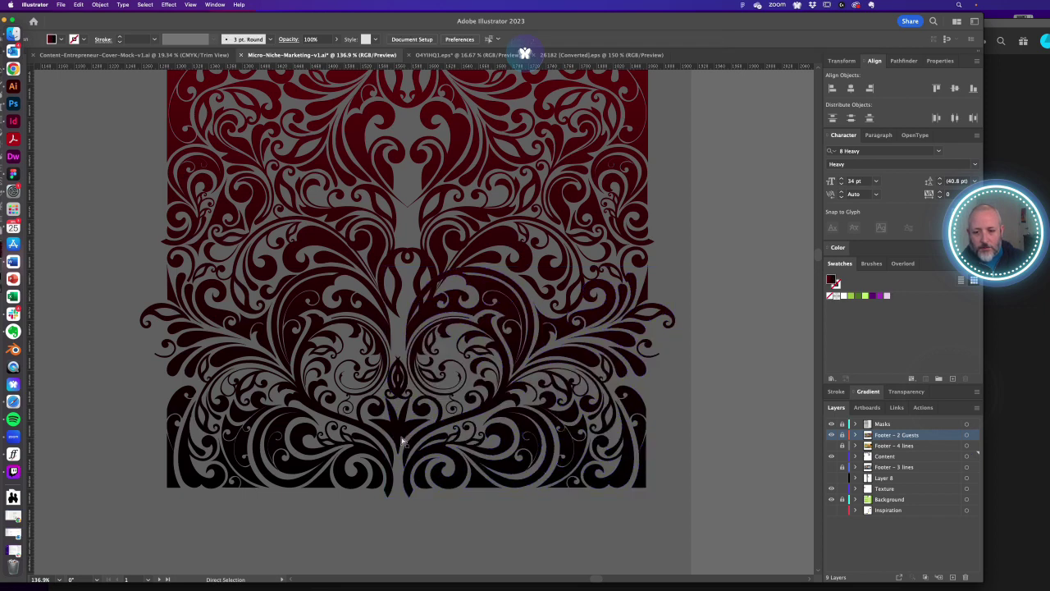
click(404, 386)
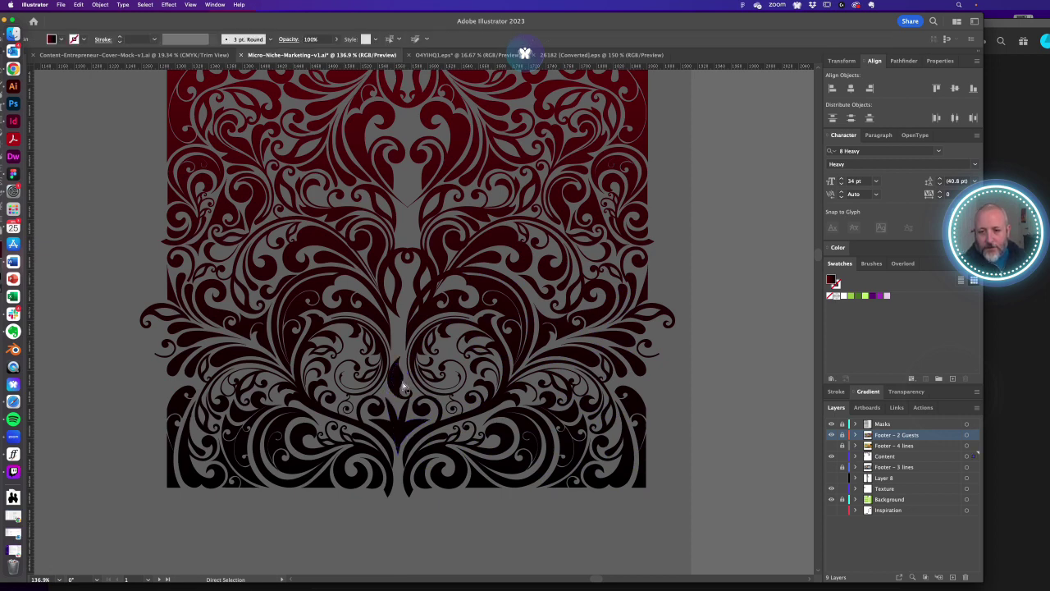
click(422, 266)
click(405, 277)
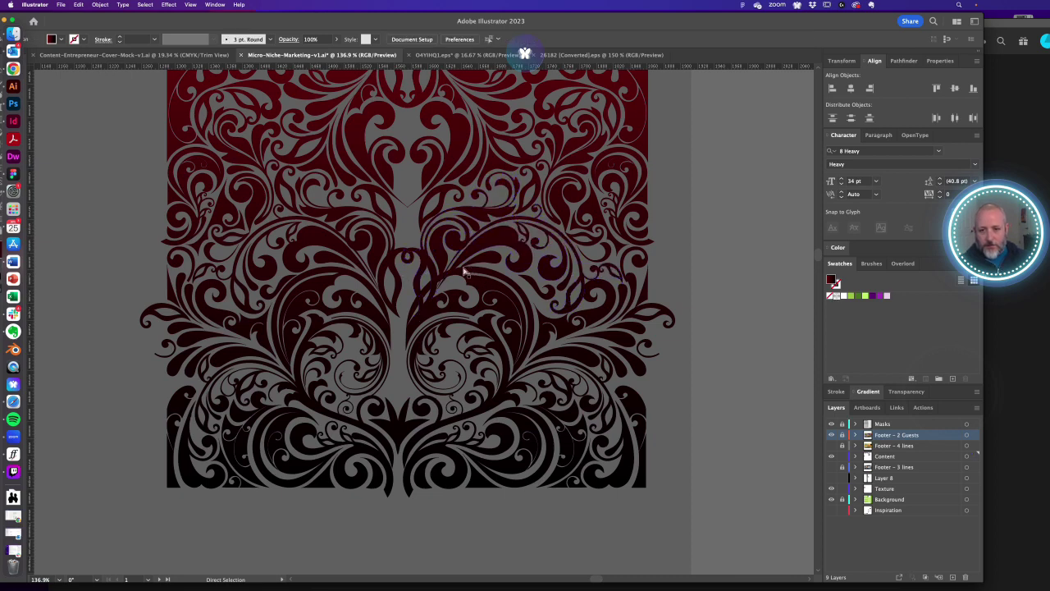
- Examine the ornament's overall shape and where the mirrored half's upper swirls overlap the arched swirl beside the central gap
key(super+space)
drag(422, 298, 496, 322)
key(a)
key(super+space)
key(super+space)
key(super+alt+space)
alt+super+click(410, 331)
alt+super+click(405, 330)
alt+super+click(393, 330)
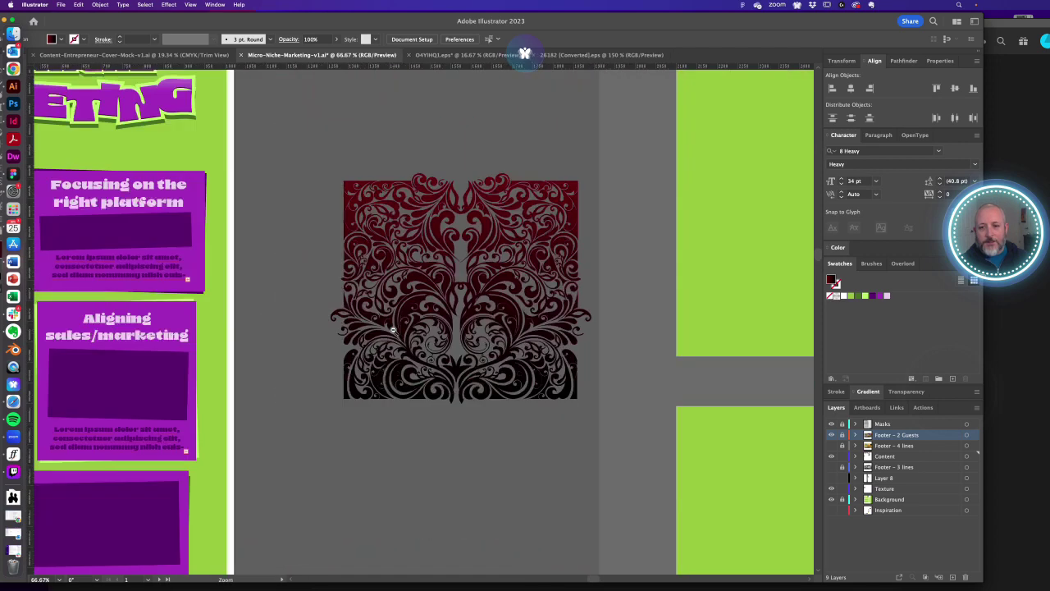
scroll(488, 275, down, 3)
drag(422, 240, 423, 544)
click(517, 429)
- Select the mirrored half's arched swirl above the round curl and give it a light green stroke
key(super+space)
drag(445, 219, 698, 258)
key(space)
drag(697, 259, 561, 302)
key(a)
click(530, 276)
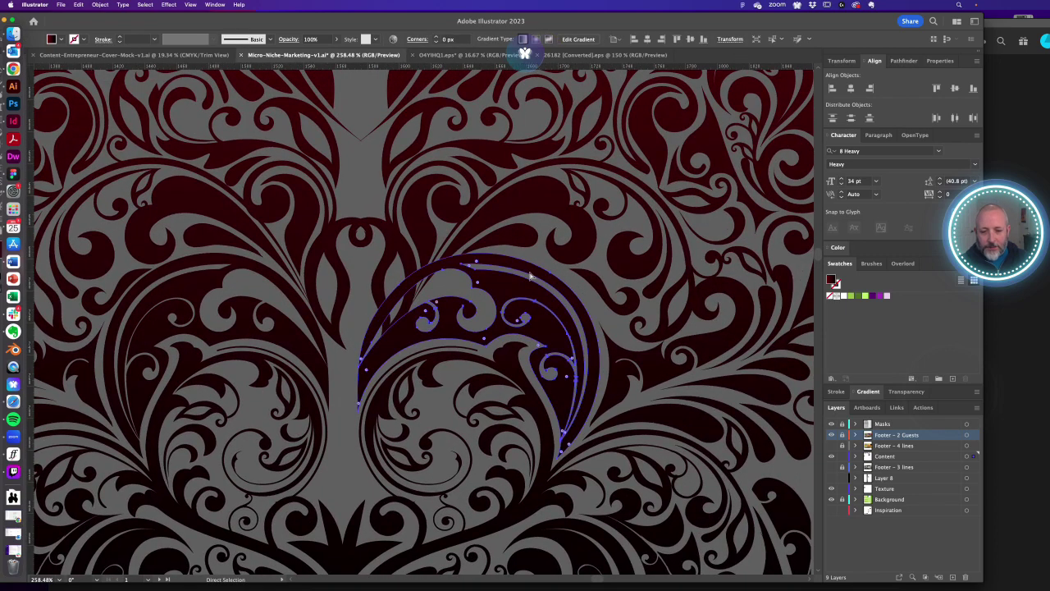
key(v)
key(a)
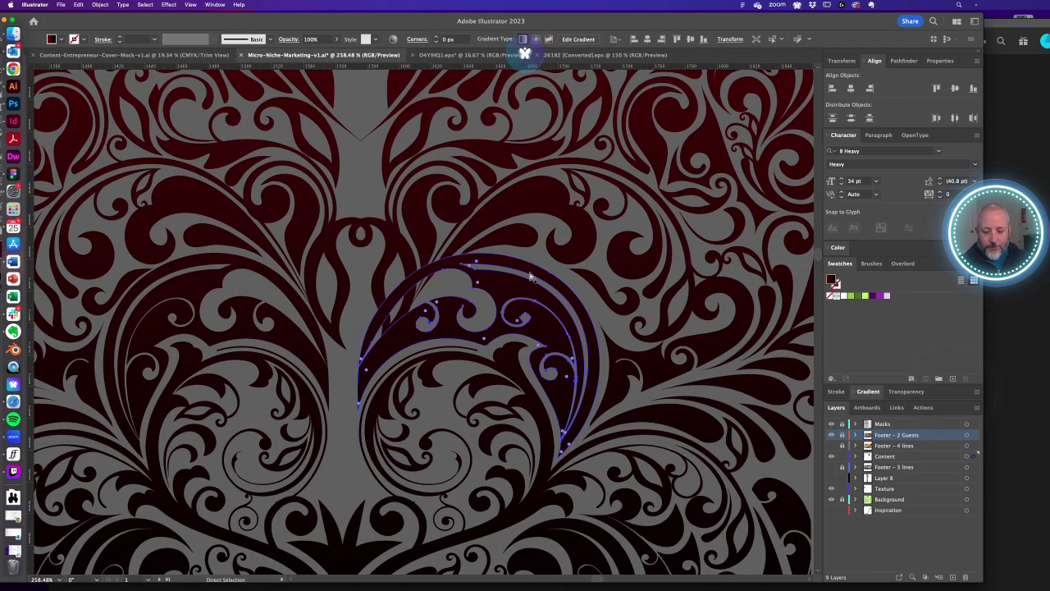
click(865, 296)
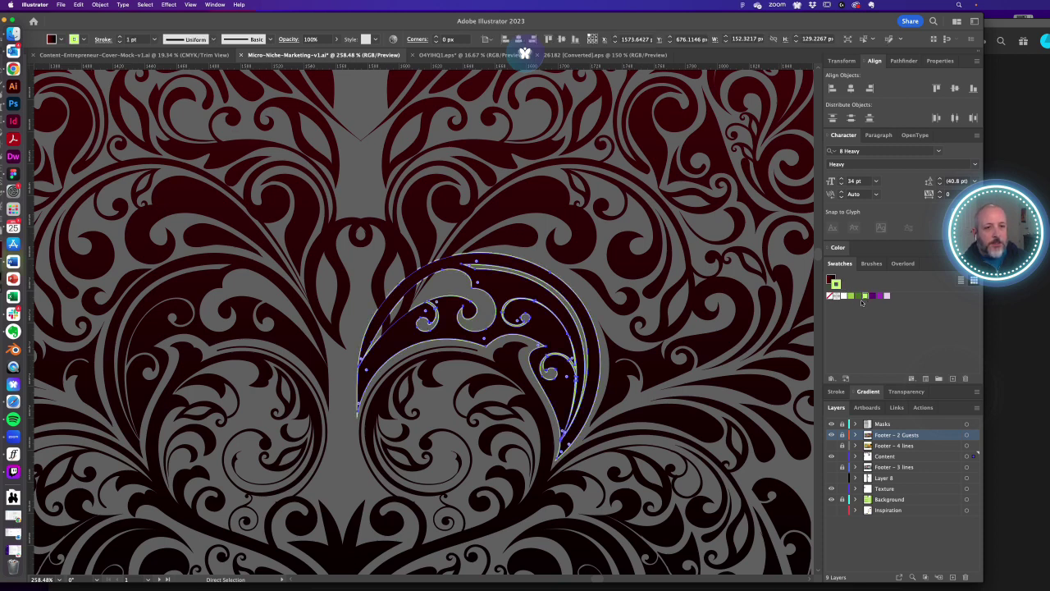
- Set the arched swirl's stroke weight to 13 pt with round caps and round corners
click(836, 391)
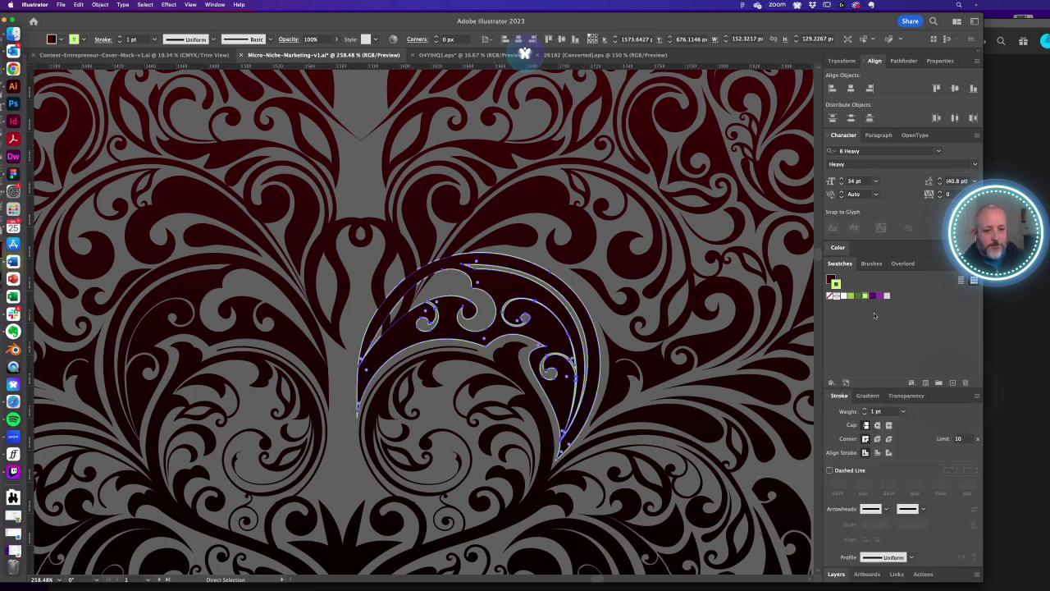
click(851, 412)
key(shift+Up)
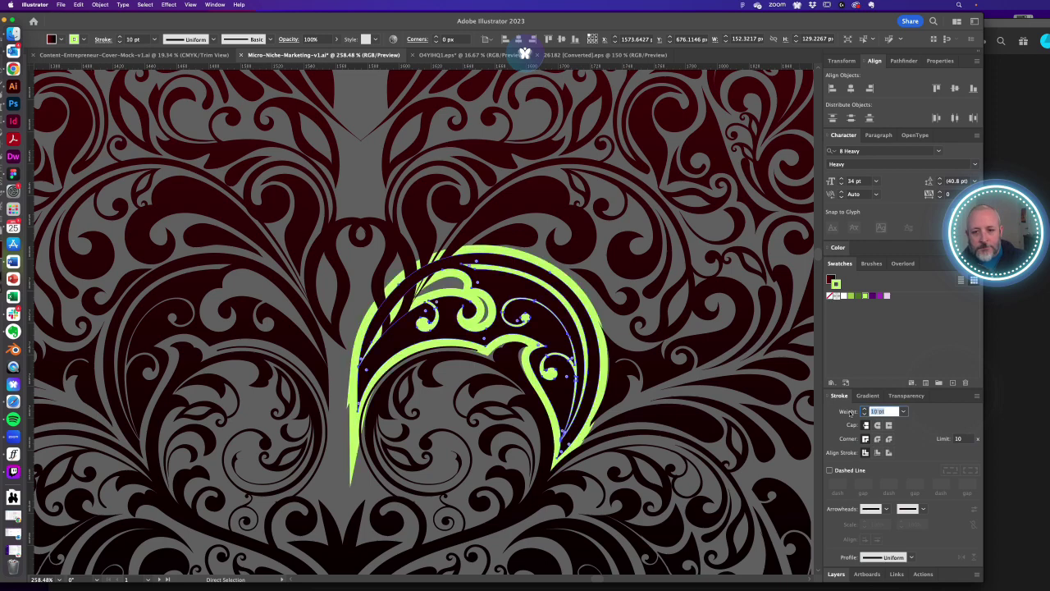
key(Up)
key(Up)
key(Up)
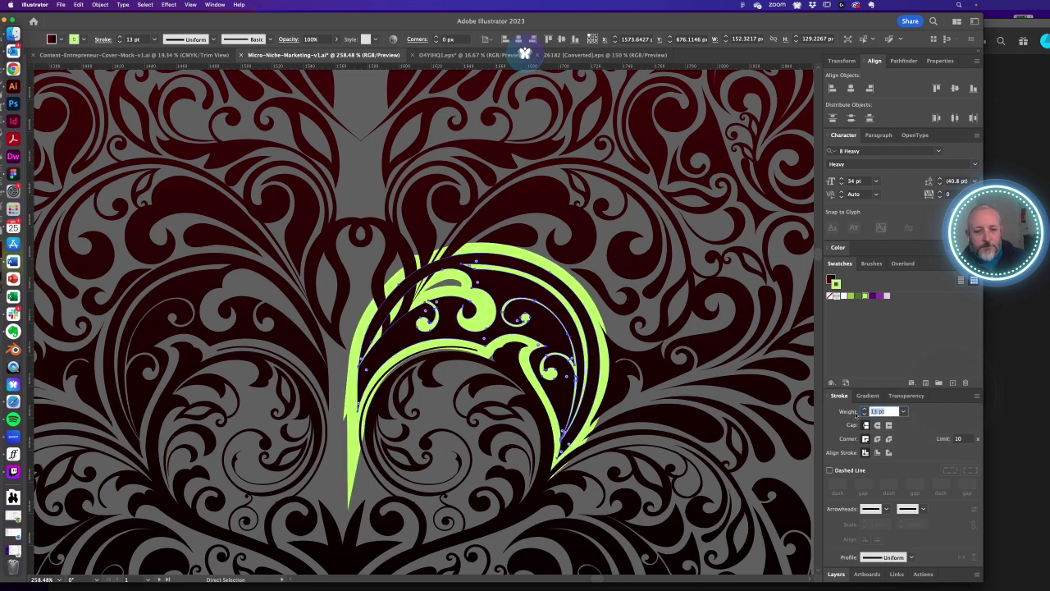
click(877, 426)
click(877, 439)
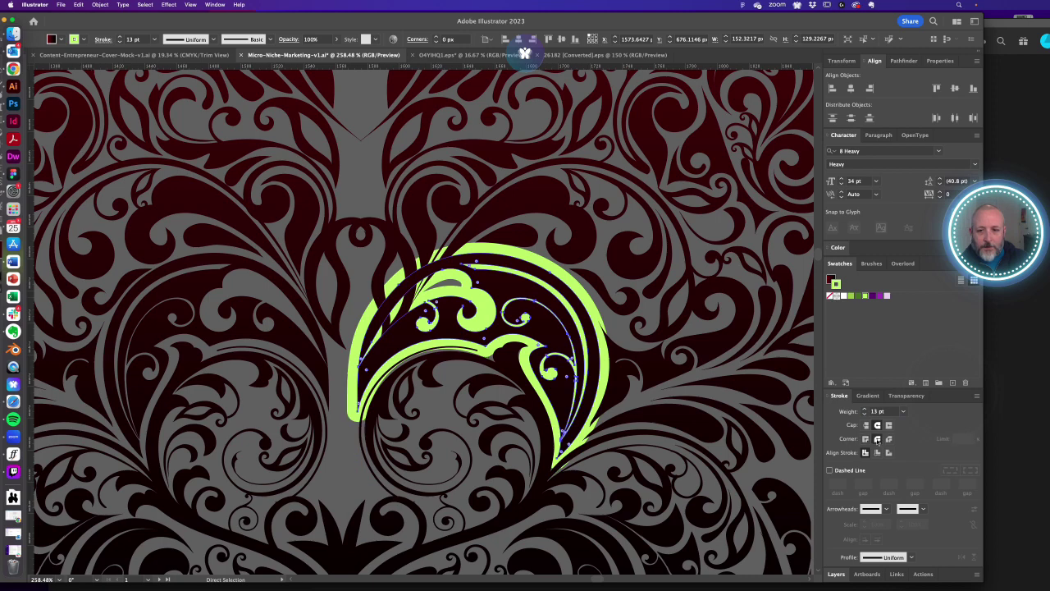
- Convert the arched swirl's green stroke to outlines and scale the result to about 161.7 px wide and 139.1 px high
click(100, 5)
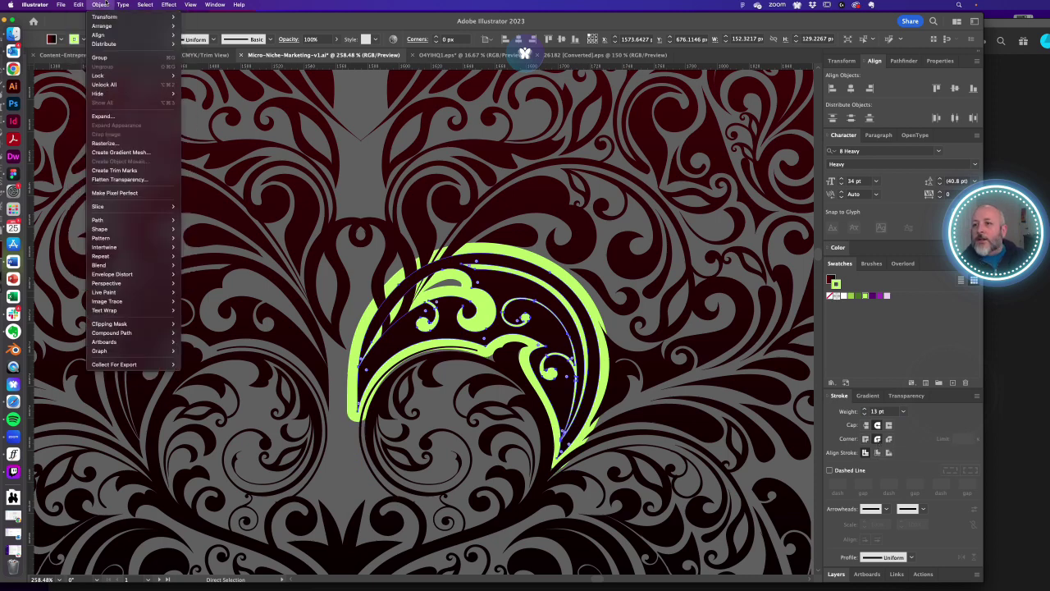
mouse_move(115, 224)
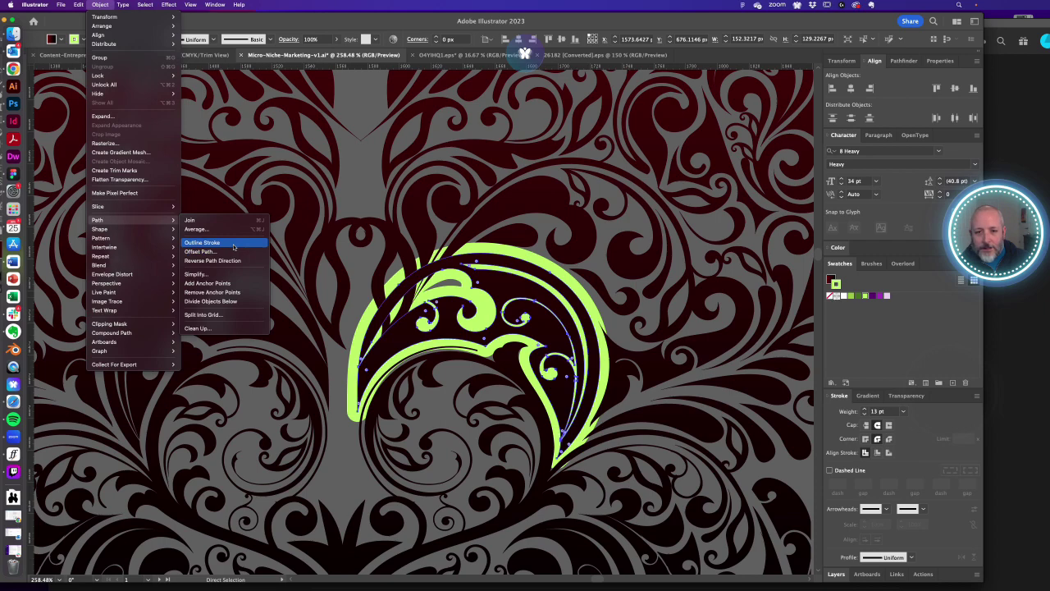
click(234, 243)
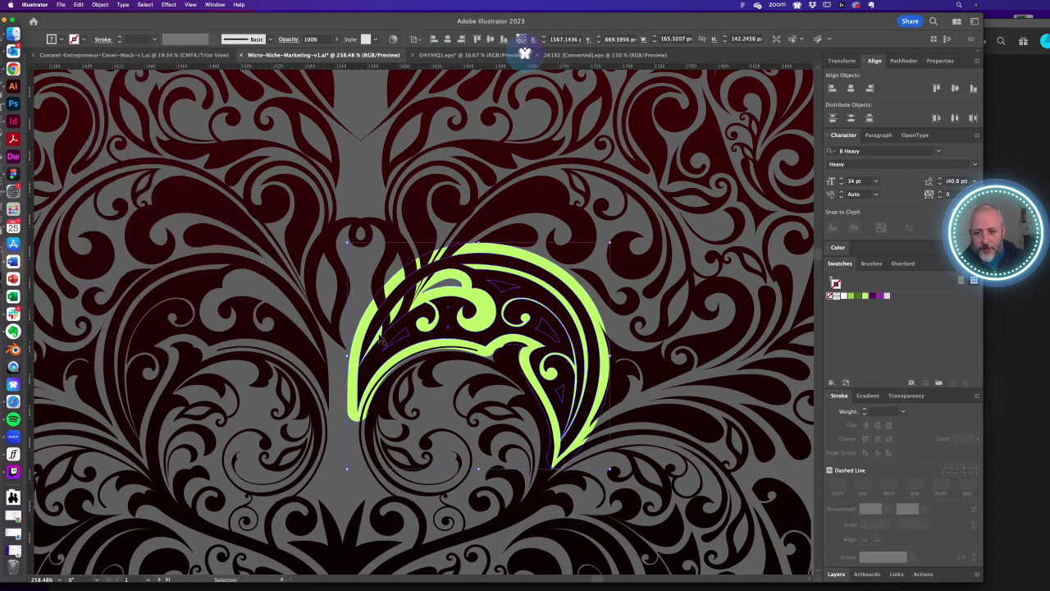
drag(348, 357, 354, 357)
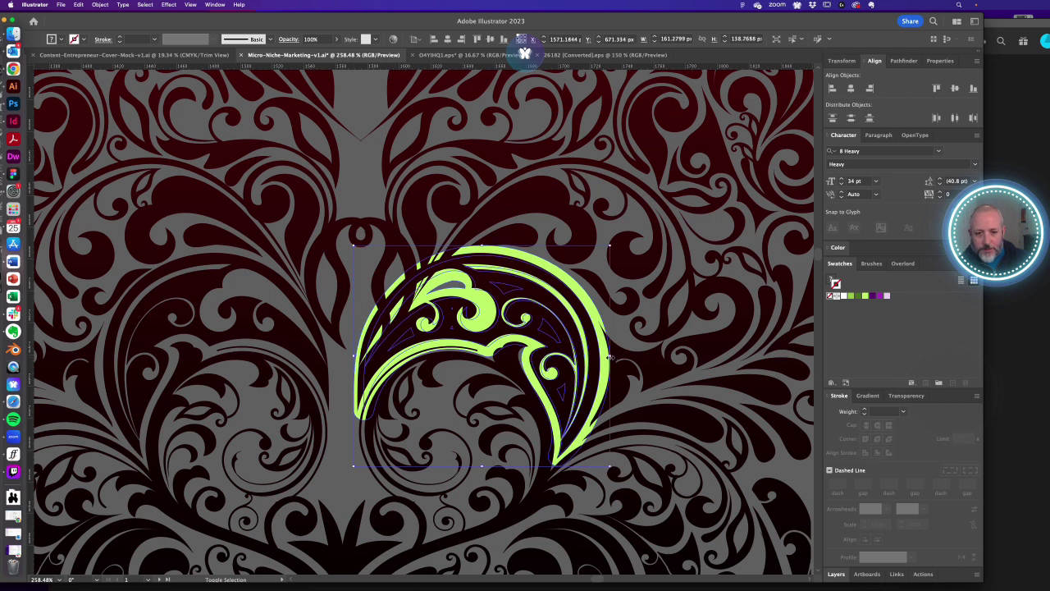
drag(611, 358, 613, 357)
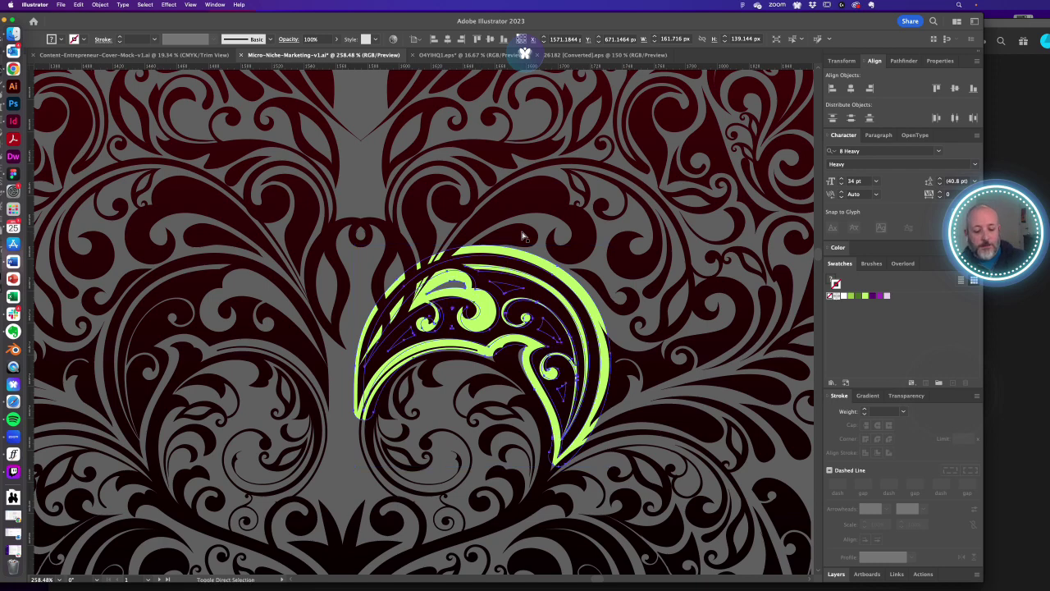
- Bring the outlined green arch to the front and select it together with the large swirl it overlaps
key(shift+super+bracketright)
key(super+a)
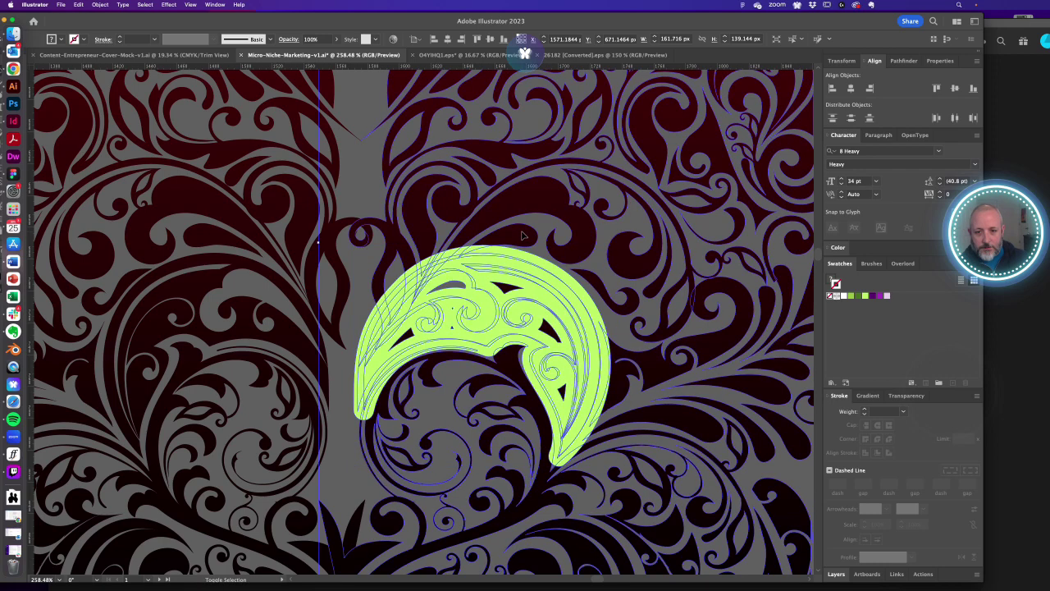
click(358, 195)
click(524, 231)
shift+click(474, 229)
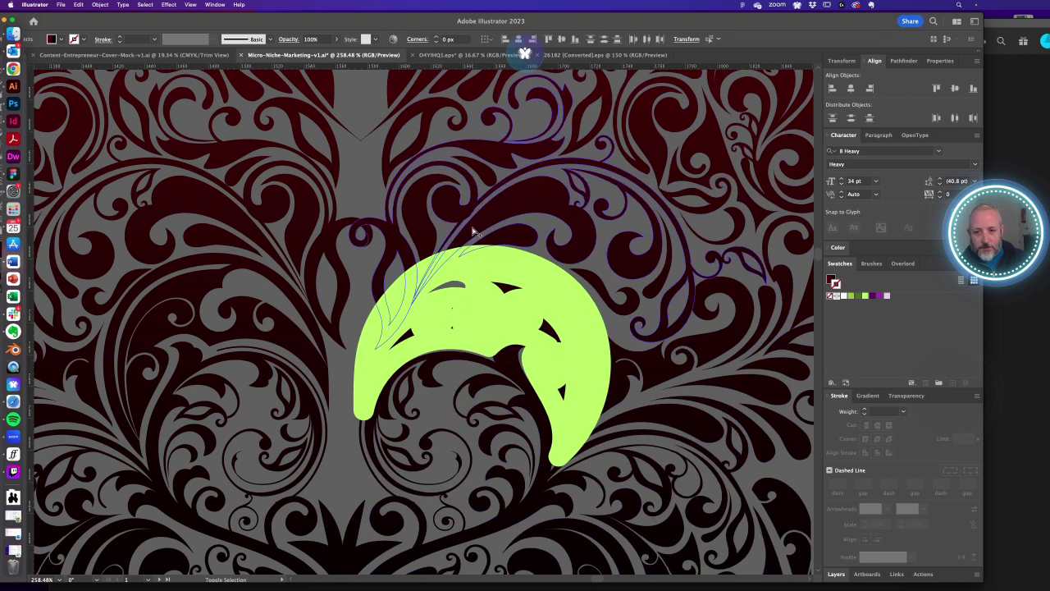
key(a)
shift+click(506, 265)
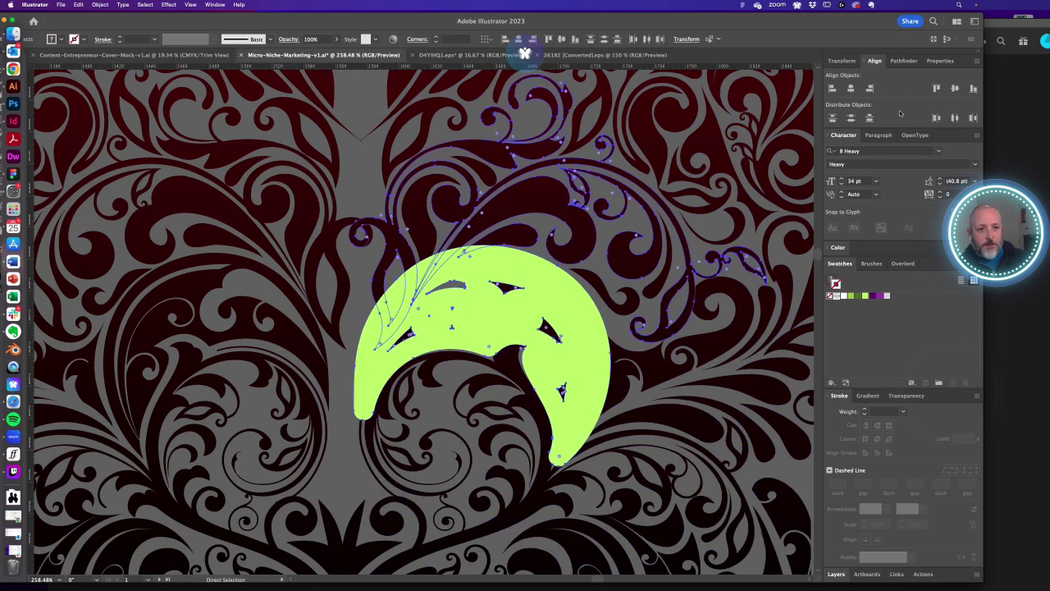
click(904, 61)
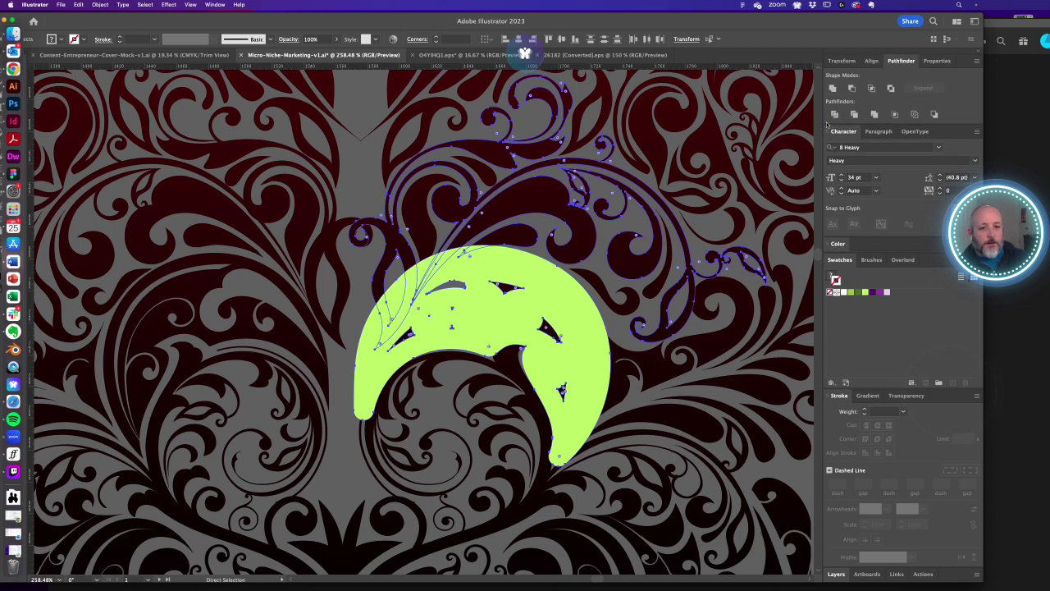
- Recolour the green arch shape magenta by setting its green value to 0 (ba0067)
click(597, 266)
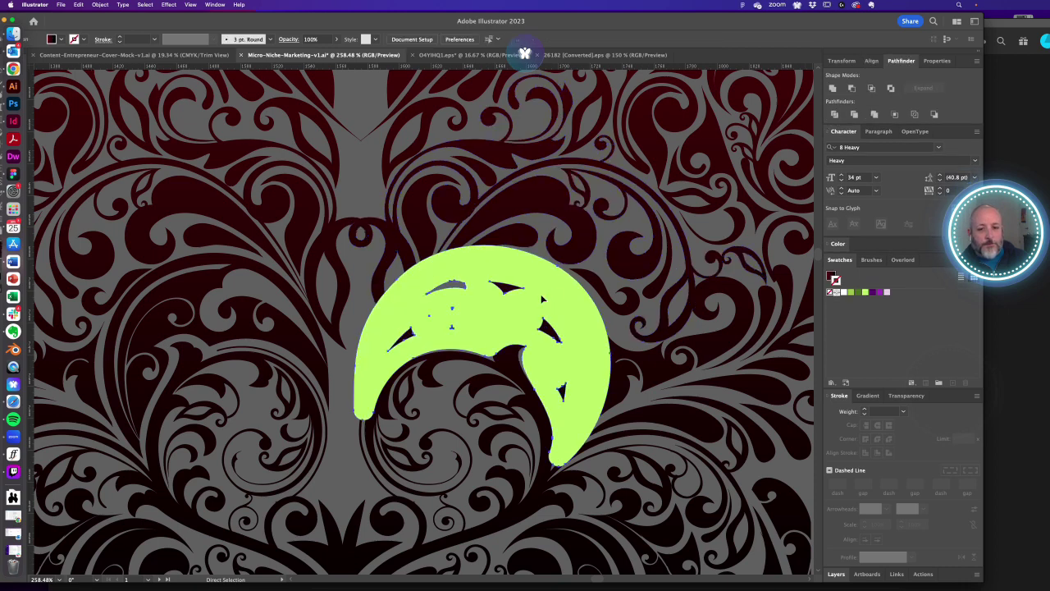
click(838, 244)
click(831, 266)
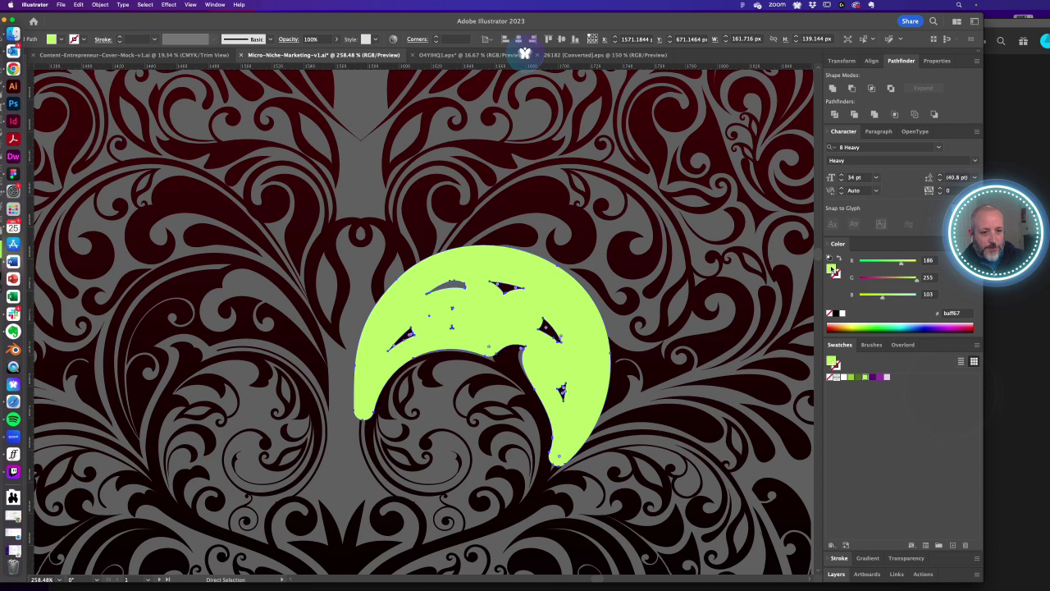
drag(915, 280, 853, 279)
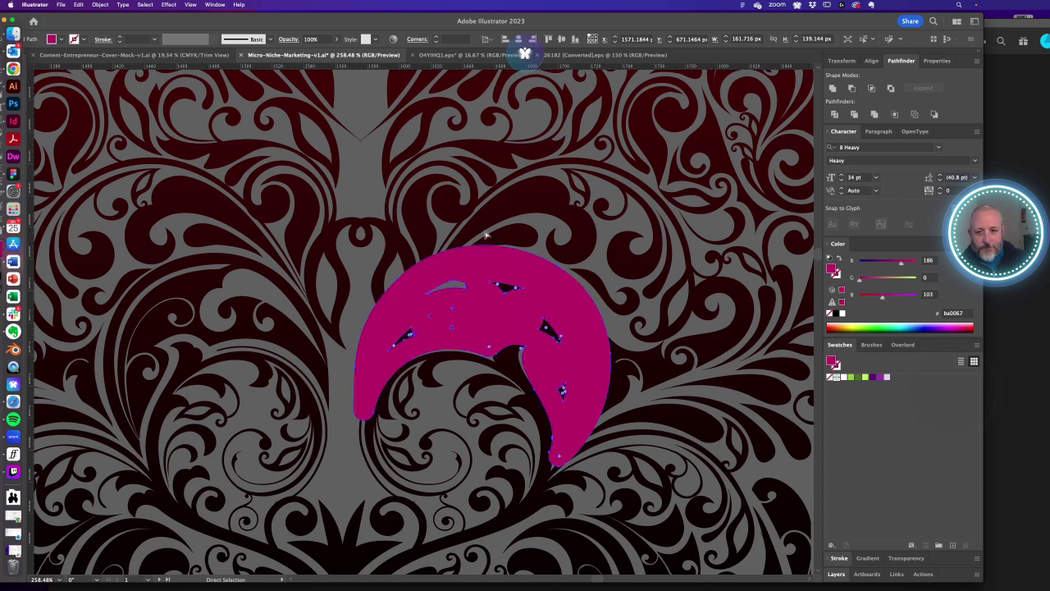
- Divide the large swirl behind the arch with the magenta shape using Pathfinder, and deselect the result
click(508, 239)
shift+click(500, 263)
shift+click(502, 218)
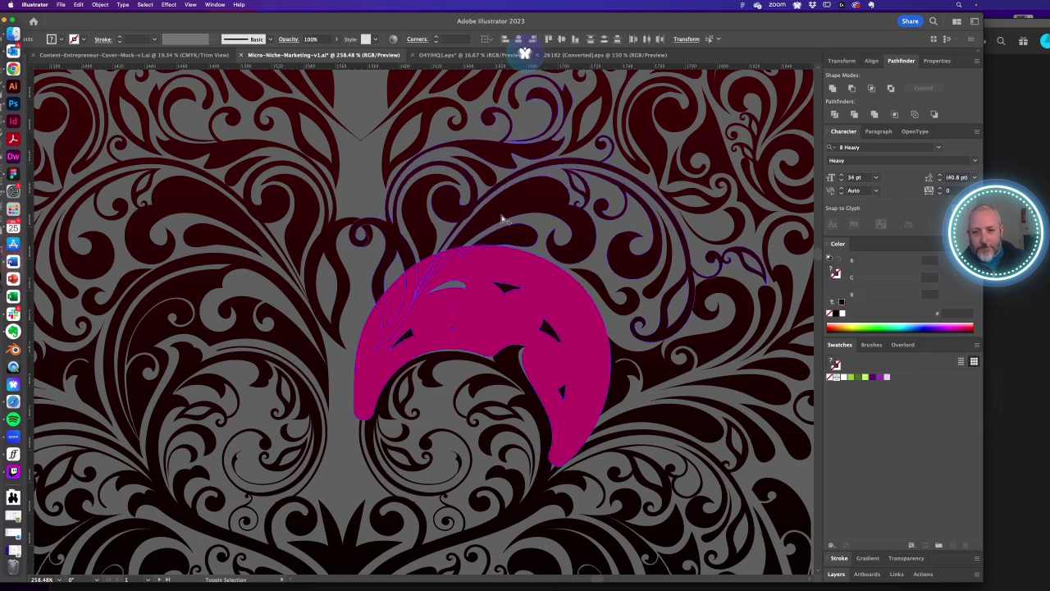
key(a)
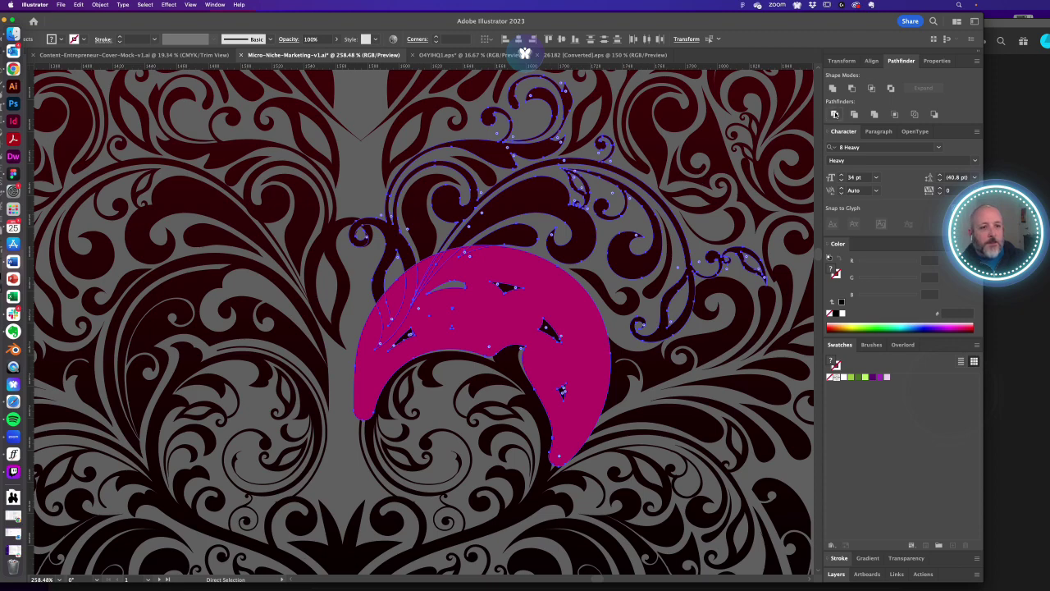
click(427, 233)
click(355, 201)
- Delete the magenta cutting shape and the duplicate of the arched swirl left beneath it
click(473, 304)
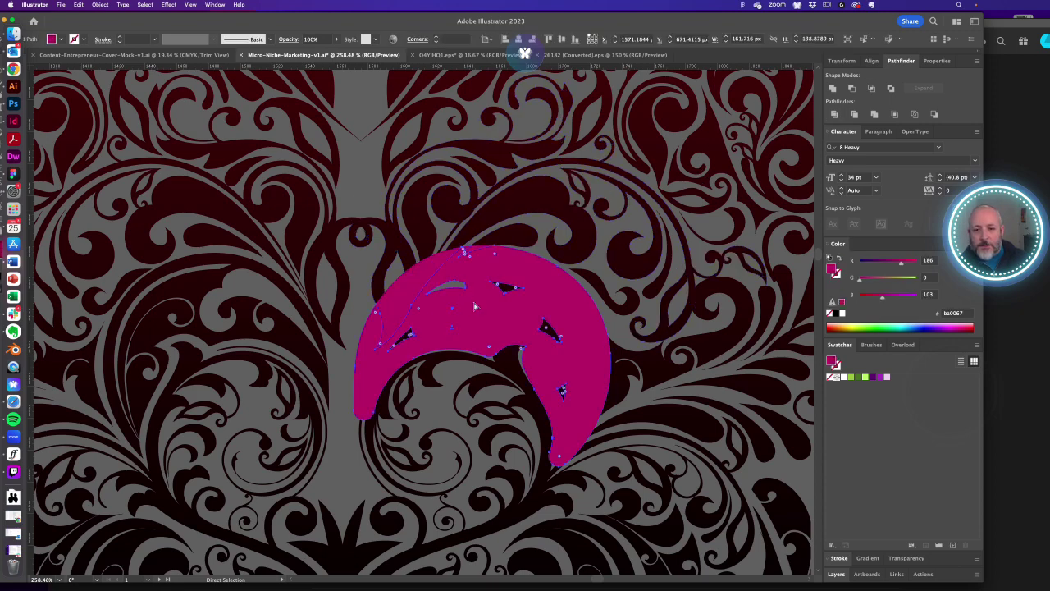
key(Delete)
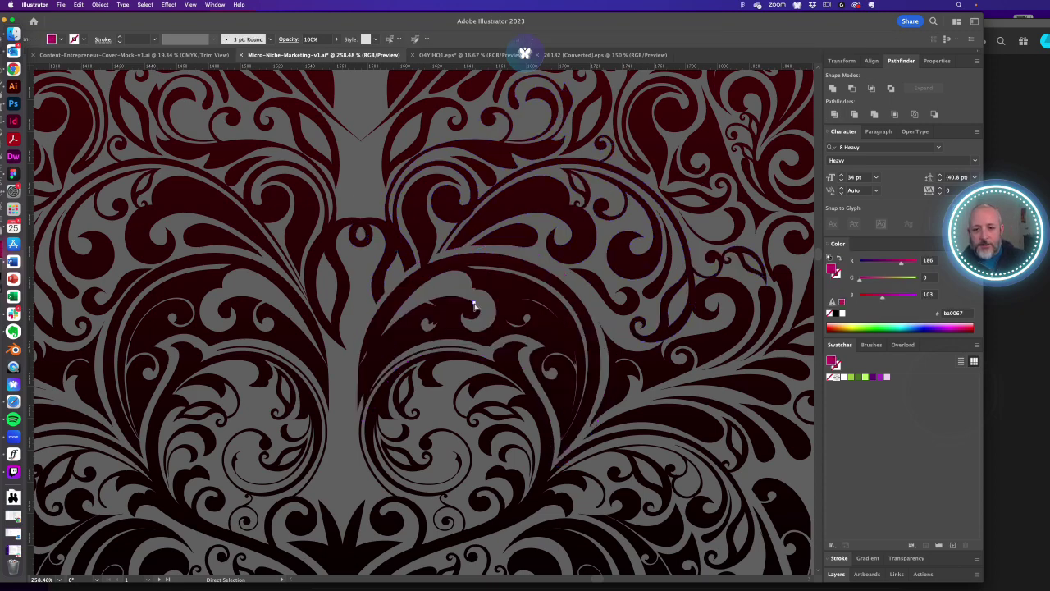
click(540, 315)
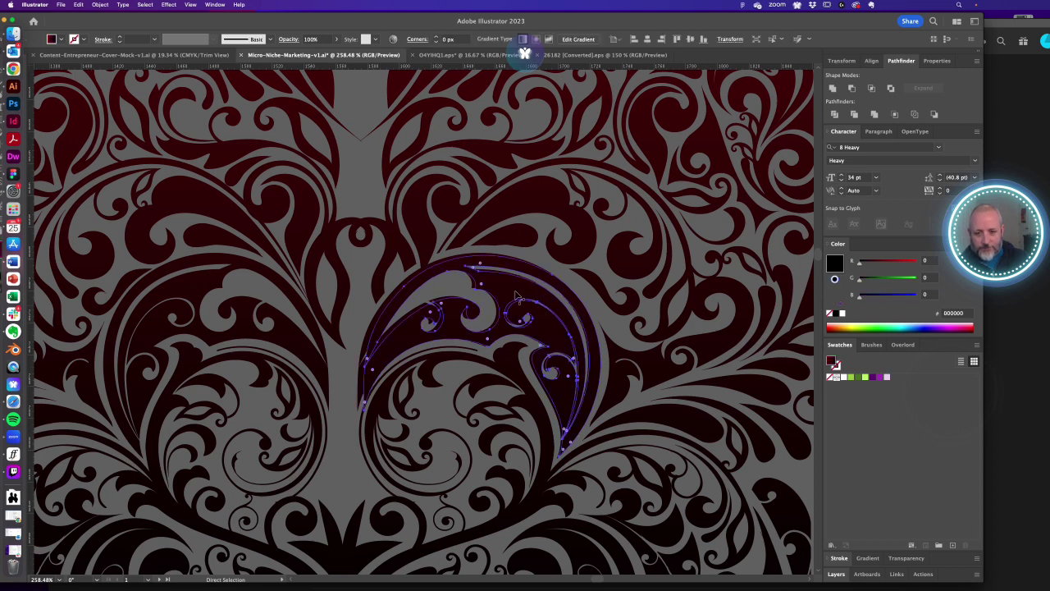
key(Delete)
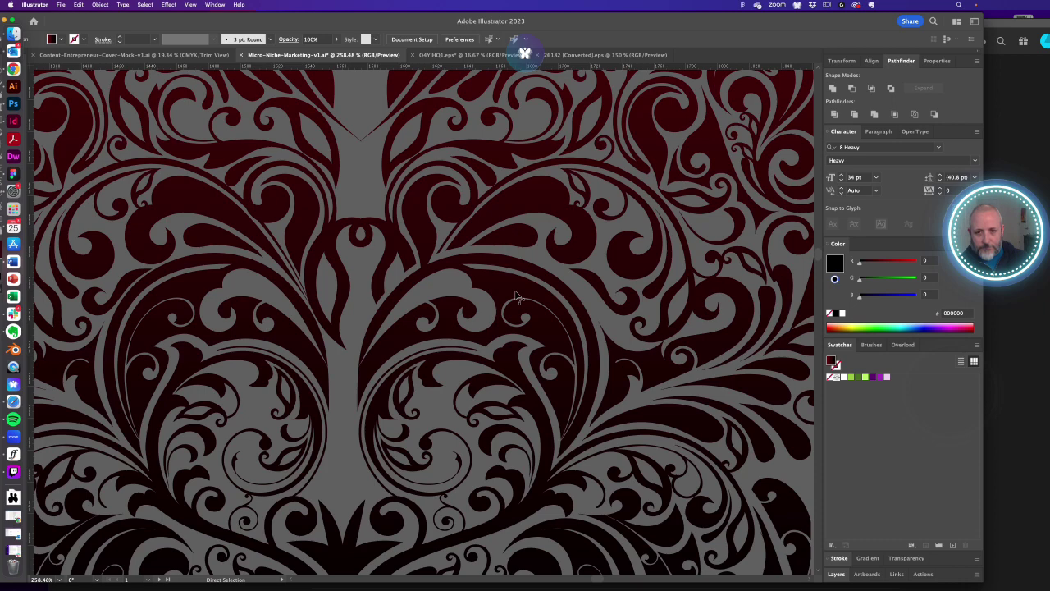
- Delete the ornament's old opposite half, keeping only the edited mirrored half
alt+super+click(429, 253)
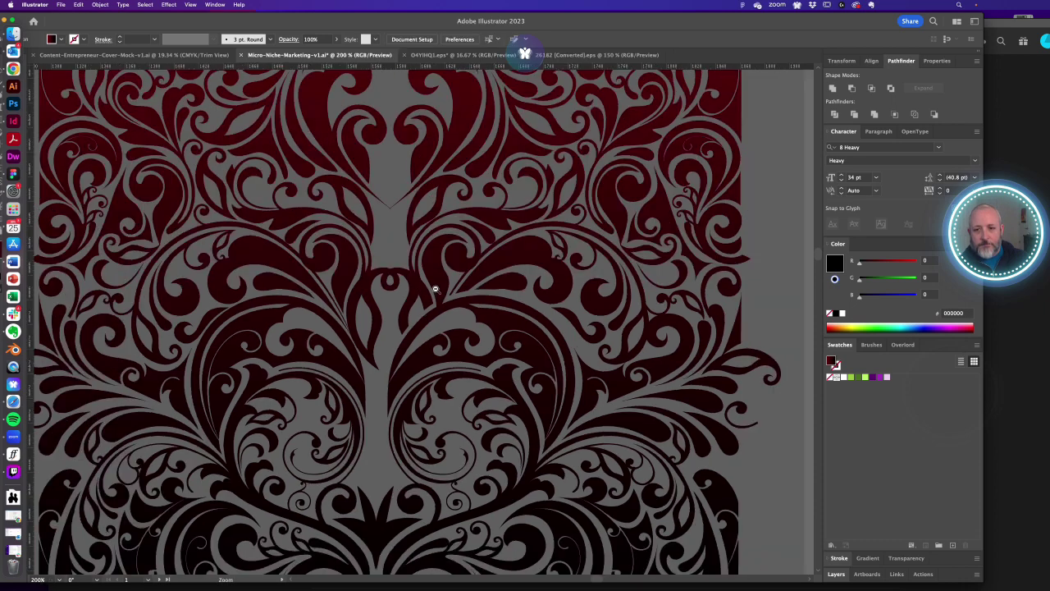
alt+super+click(438, 292)
alt+super+click(450, 341)
key(a)
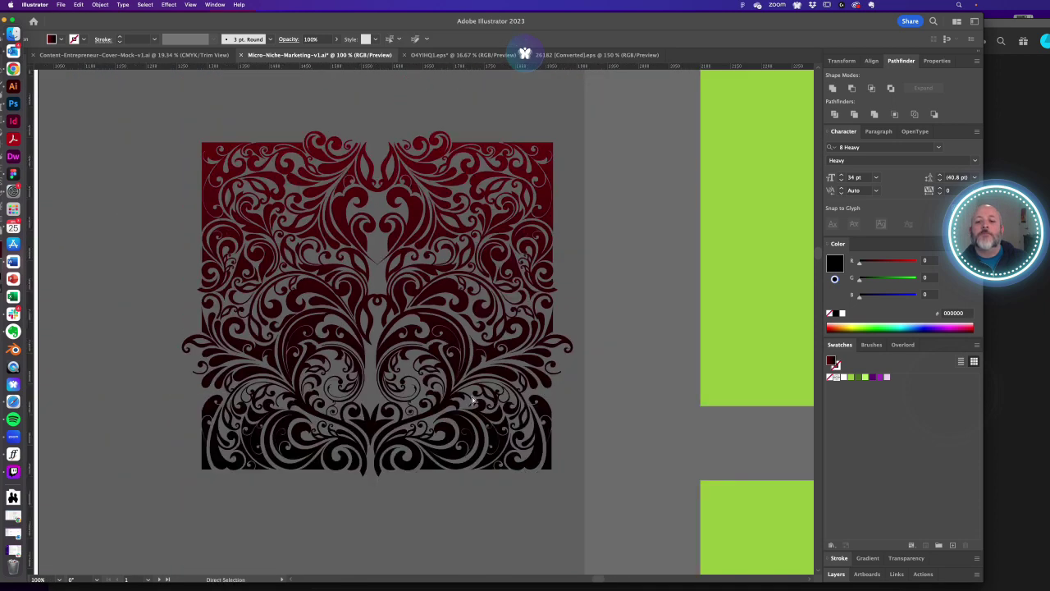
key(v)
click(329, 284)
key(Delete)
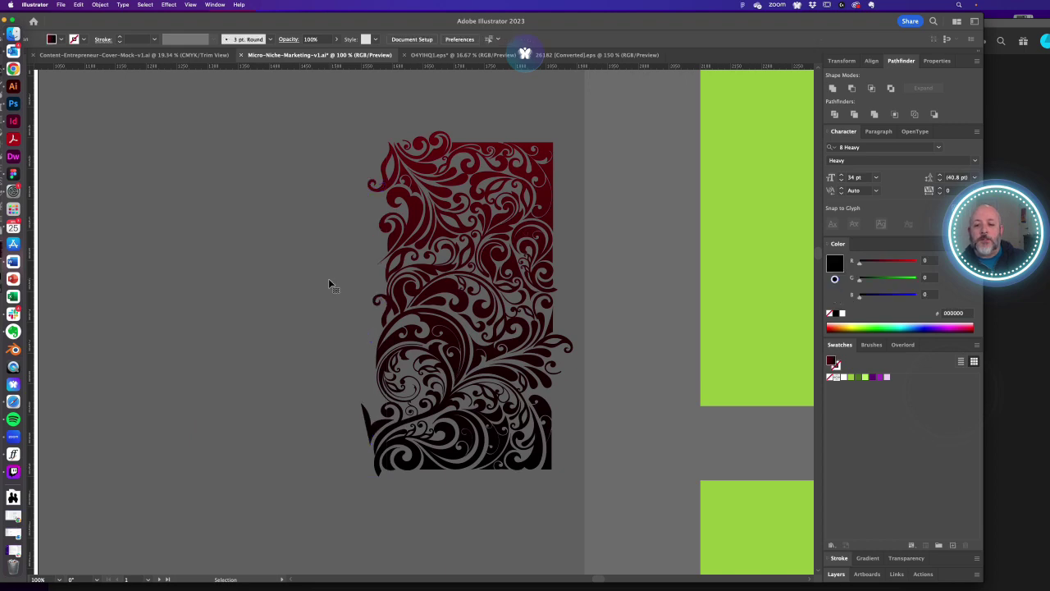
- Reflect a copy of the edited half across a vertical axis at its inner upper curl to rebuild the symmetrical ornament
click(441, 289)
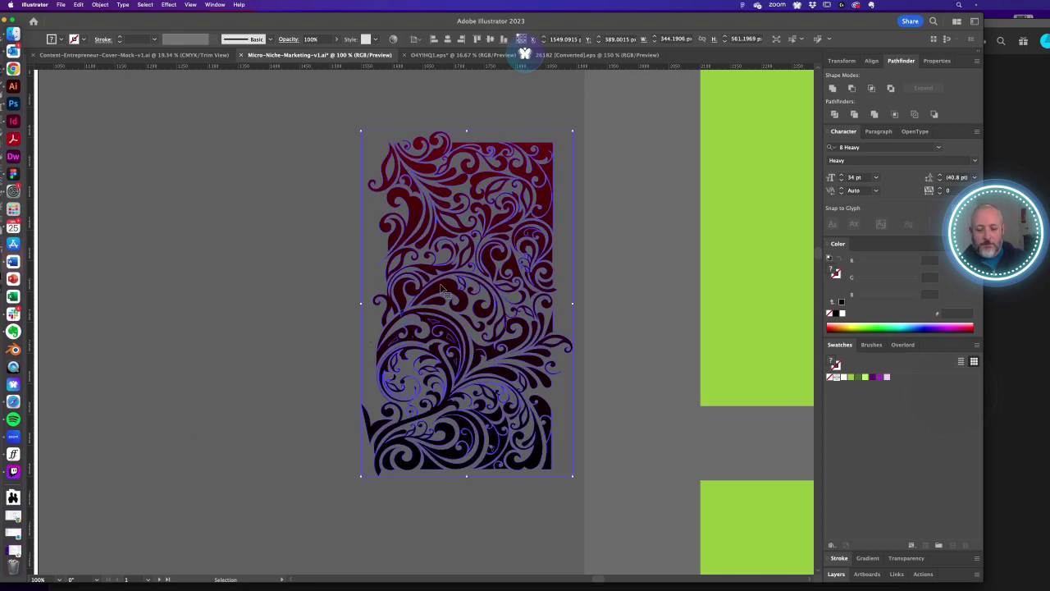
key(o)
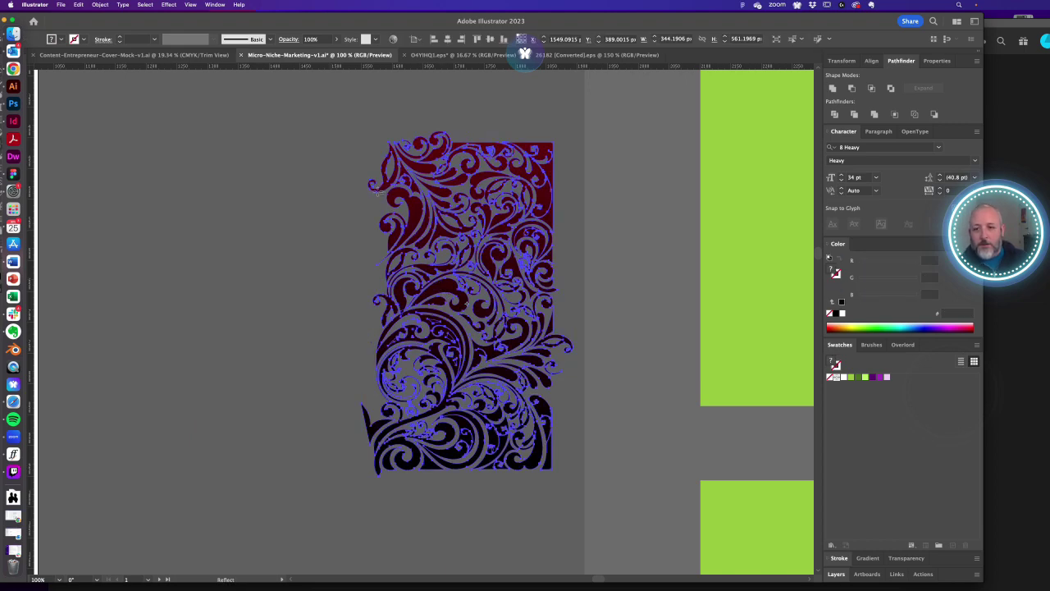
alt+click(378, 192)
click(485, 371)
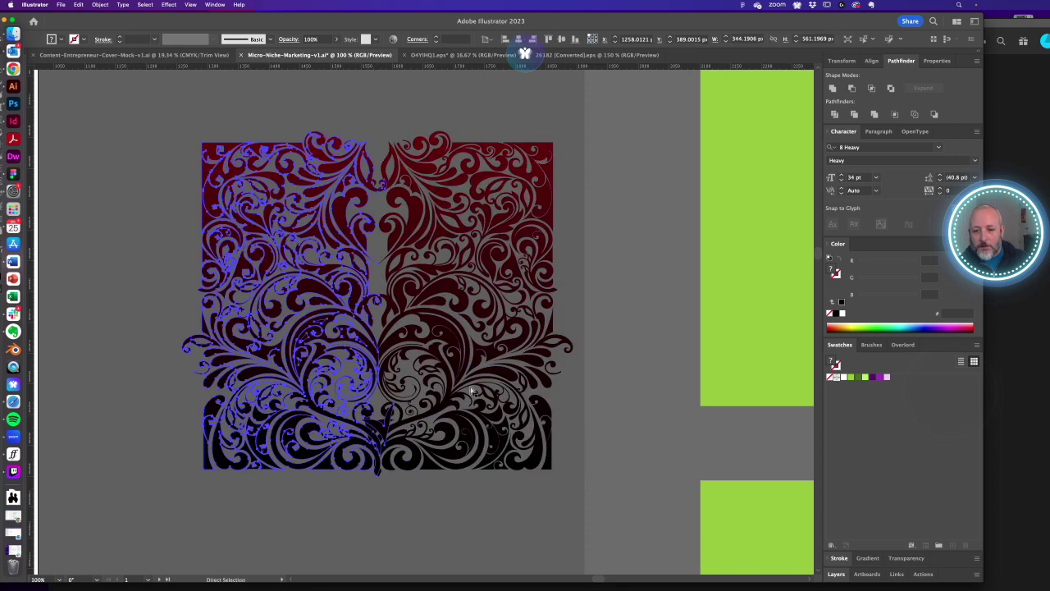
- Try to delete the two crossing leaf shapes at the ornament's lower centre, and undo the deletion
click(432, 494)
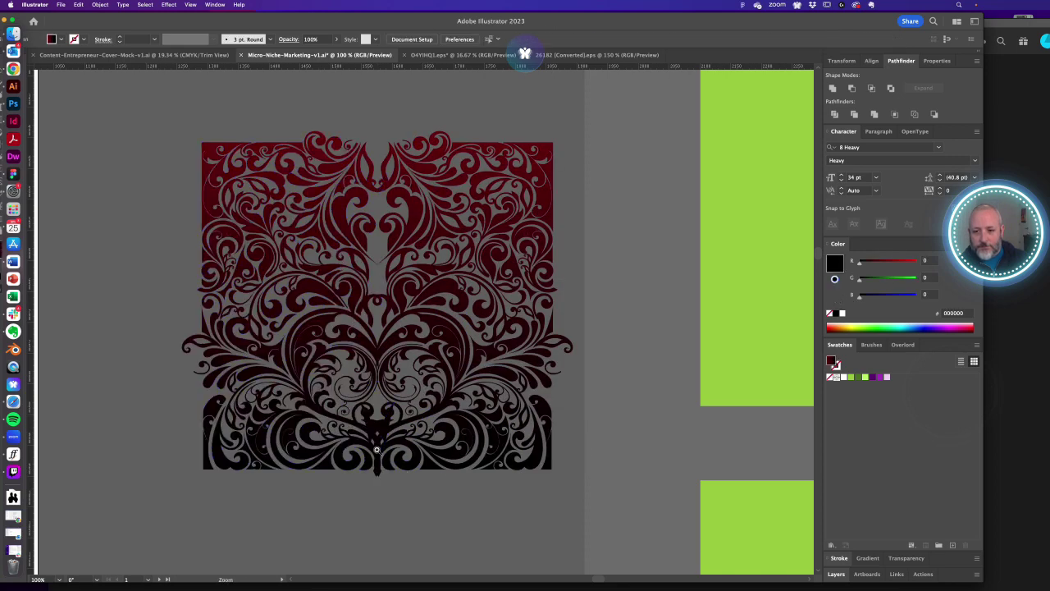
scroll(368, 434, up, 5)
click(407, 396)
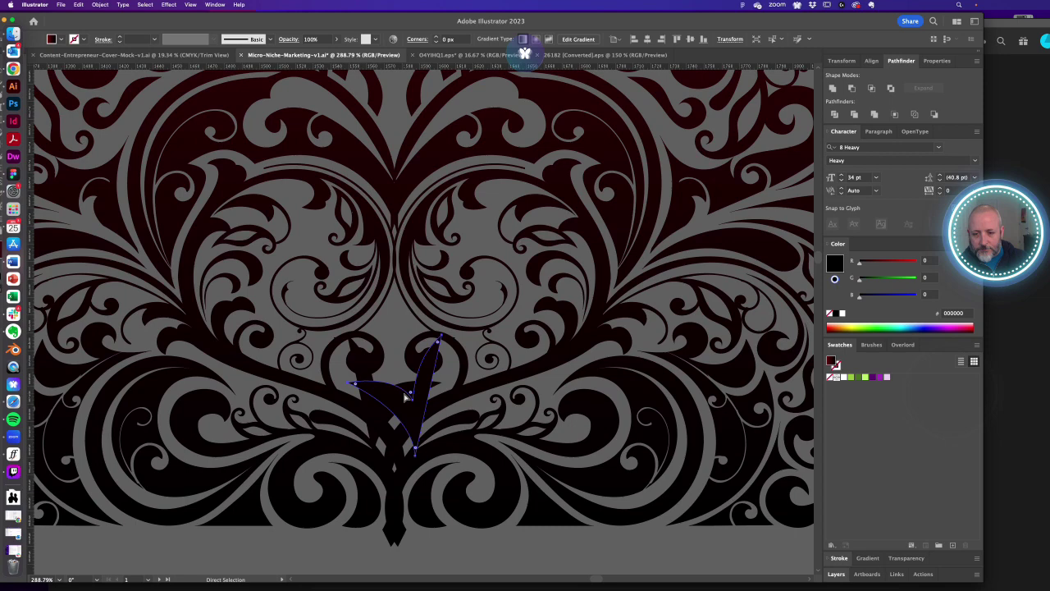
key(Delete)
scroll(405, 397, right, 1)
click(368, 440)
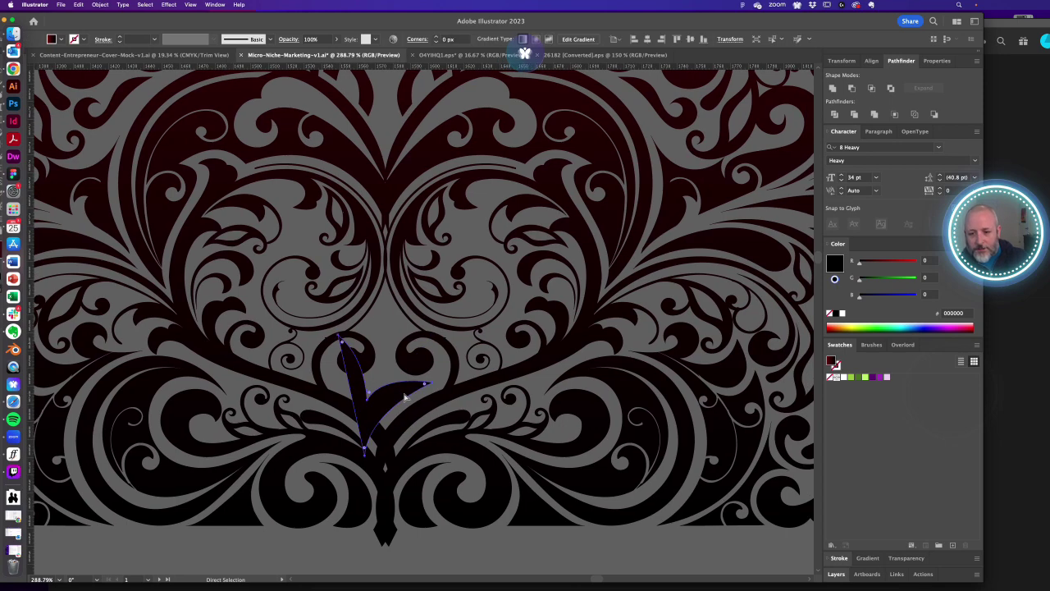
key(super+z)
key(super+1)
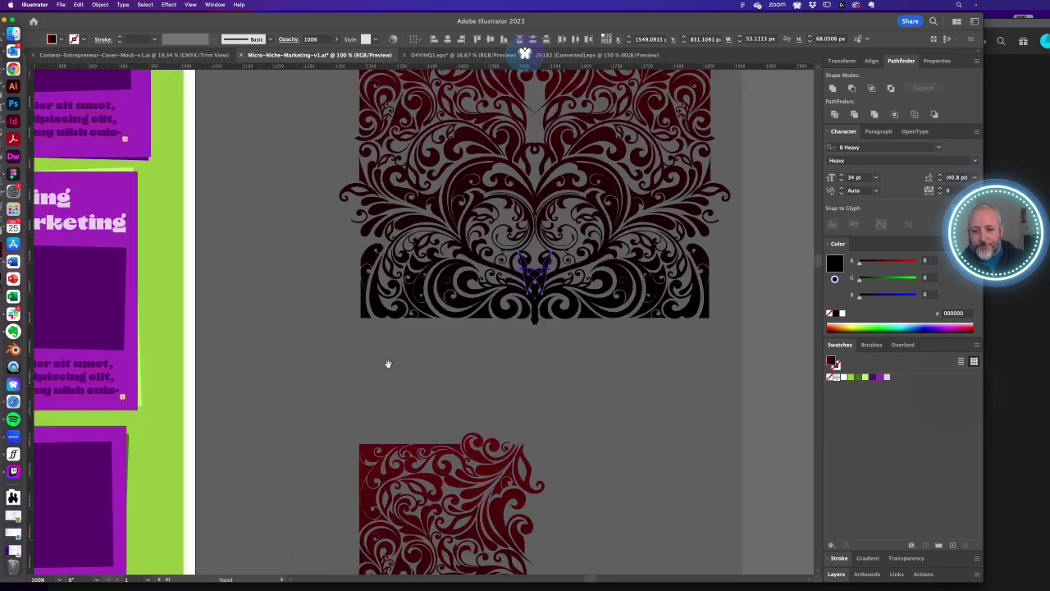
- Move the two crossing leaf shapes from the lower centre into the gap above the small central loop, scaled down into a crown motif
drag(490, 310, 360, 523)
key(a)
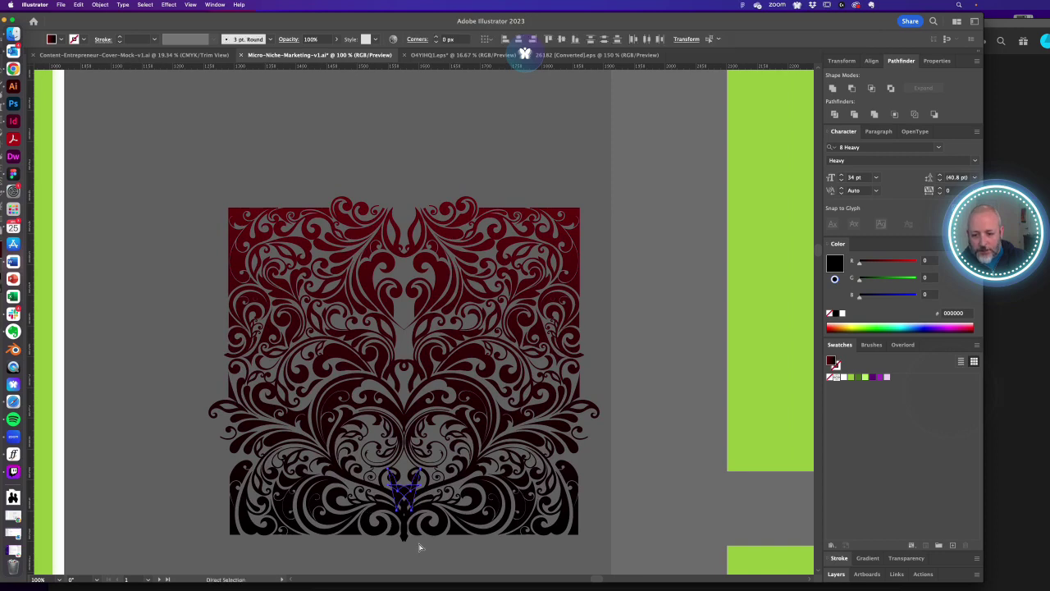
click(419, 547)
click(408, 500)
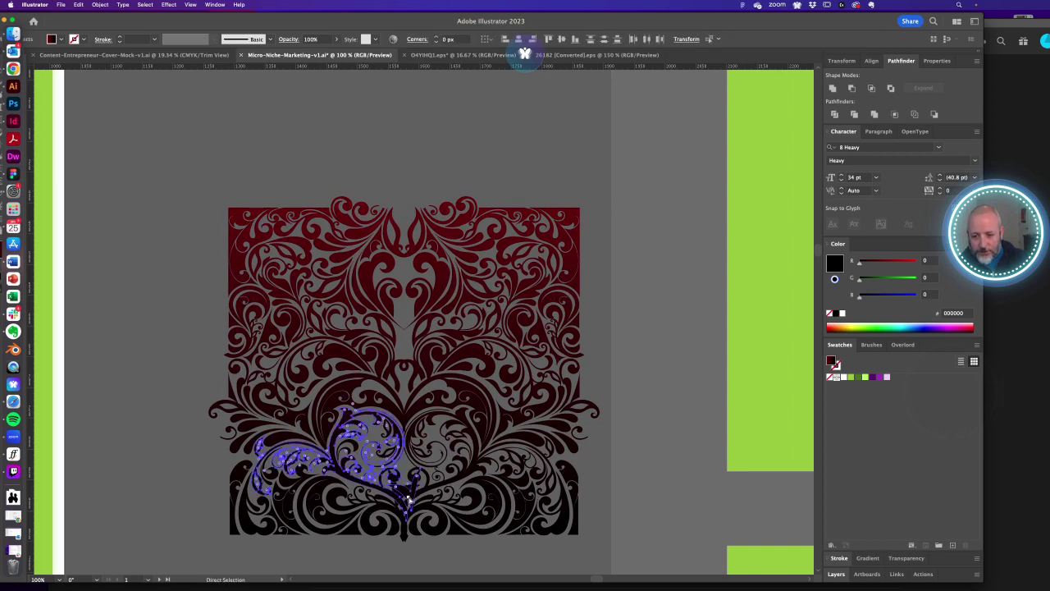
scroll(389, 547, up, 4)
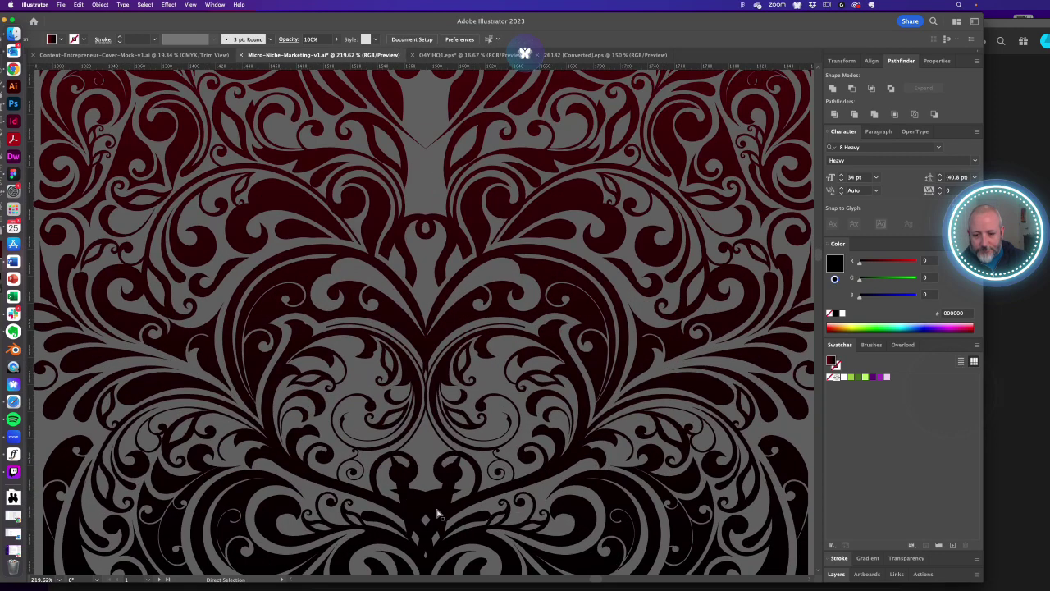
click(396, 528)
shift+click(442, 497)
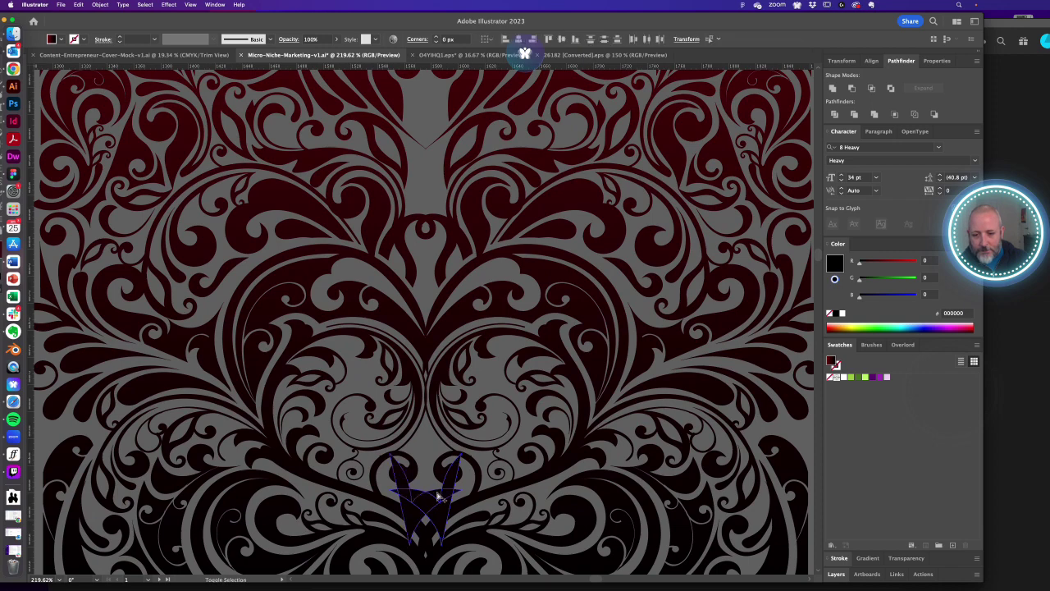
drag(441, 497, 418, 397)
key(v)
drag(395, 361, 464, 440)
click(487, 468)
drag(407, 376, 413, 315)
alt+super+click(412, 316)
scroll(413, 316, down, 15)
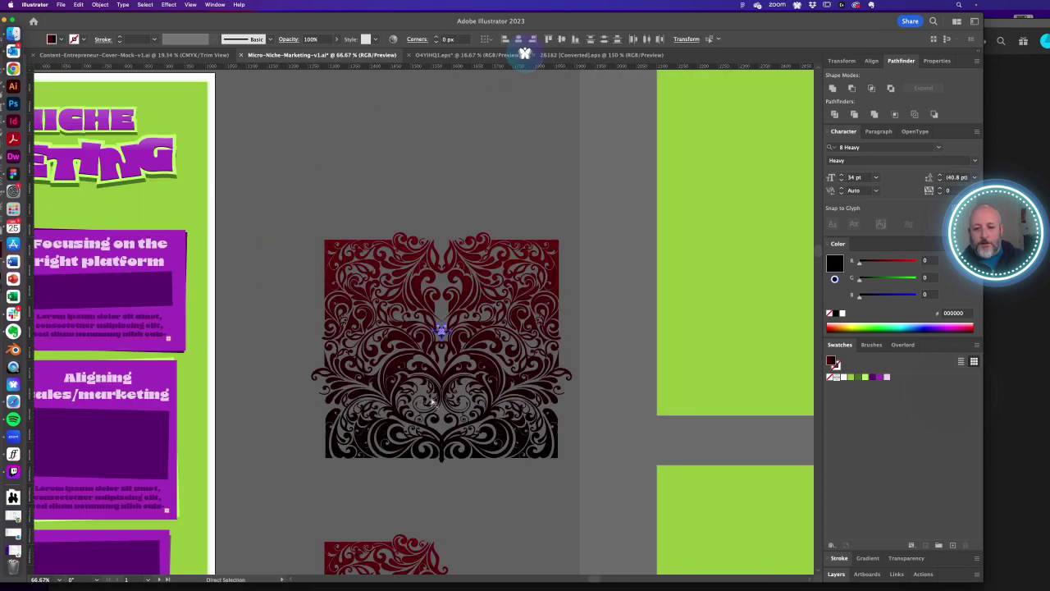
click(474, 487)
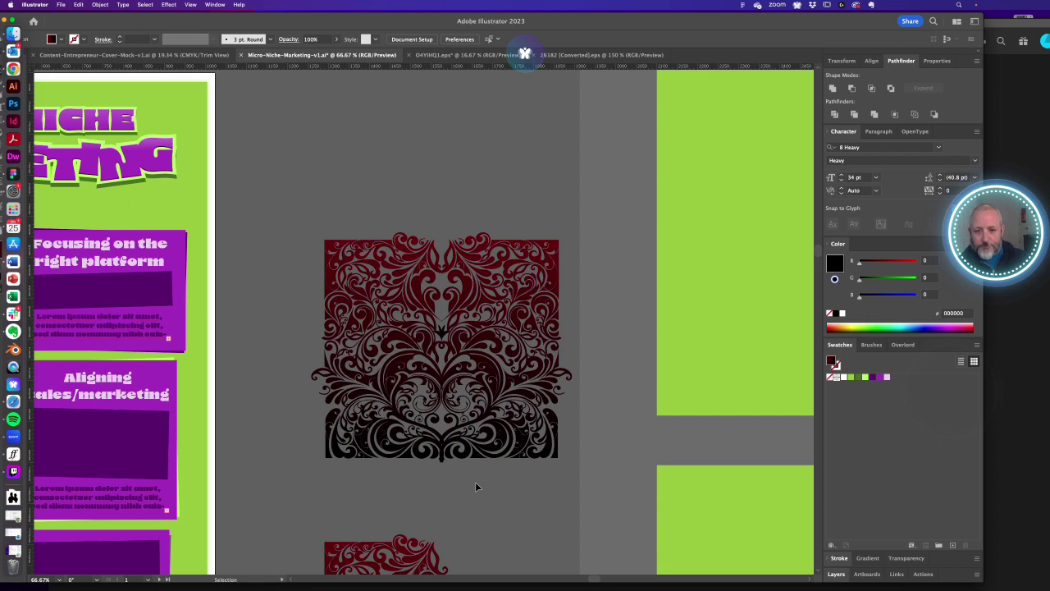
click(476, 484)
- Try to recolour the whole ornament with the dark purple swatch
key(super+2)
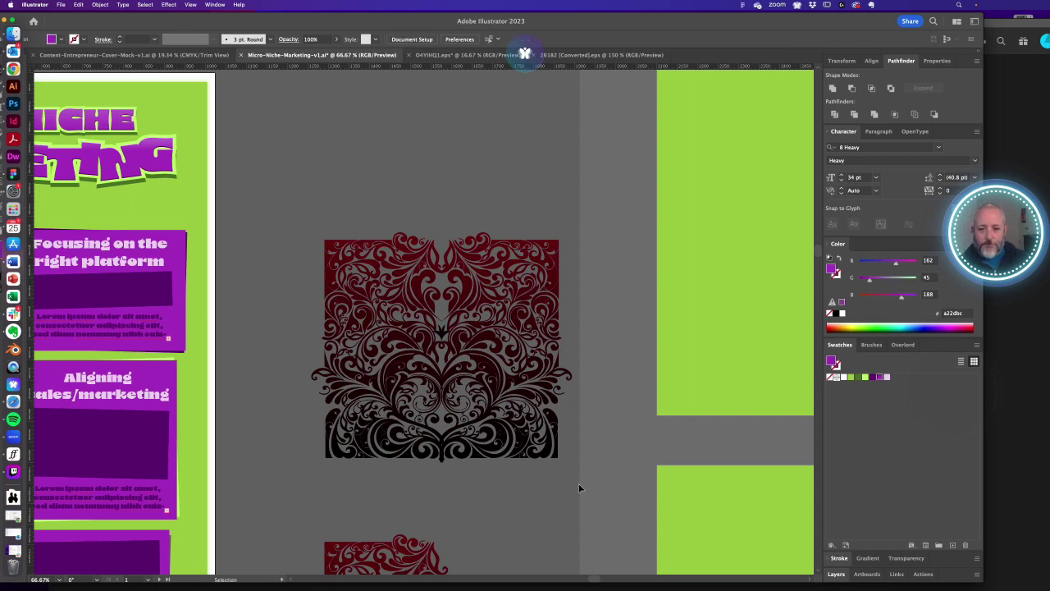
drag(578, 485, 579, 485)
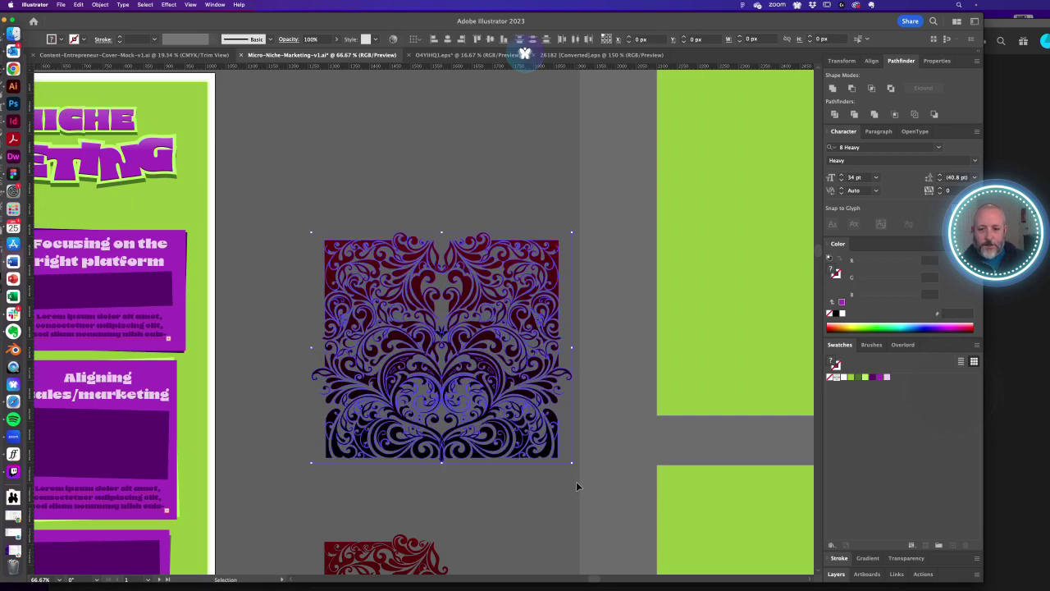
click(873, 378)
key(super+z)
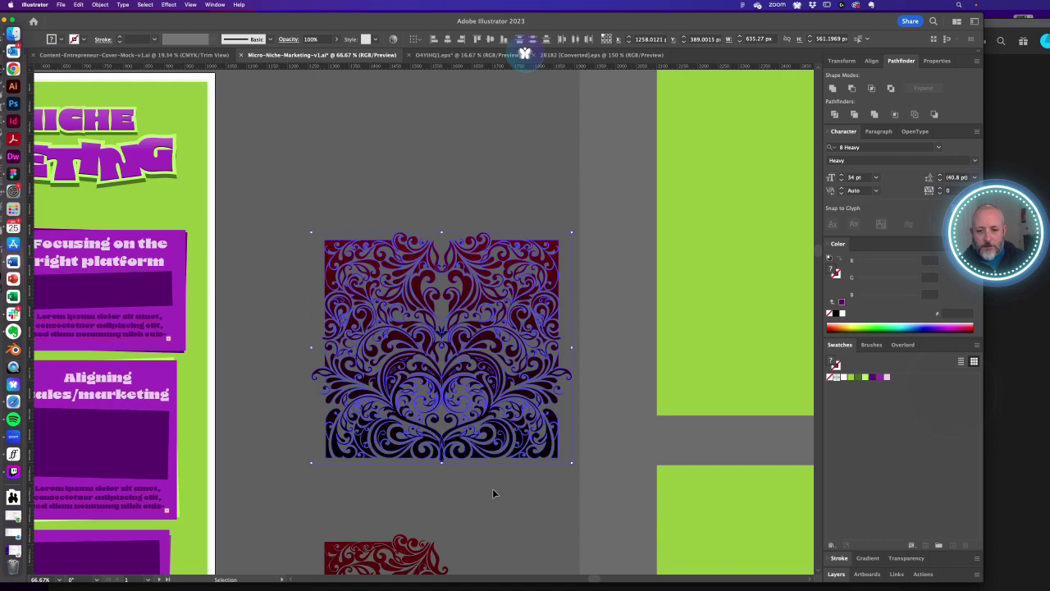
click(493, 493)
- Examine the individual swirl pieces in the ornament's middle and lower part for stray unfilled paths
scroll(484, 375, up, 5)
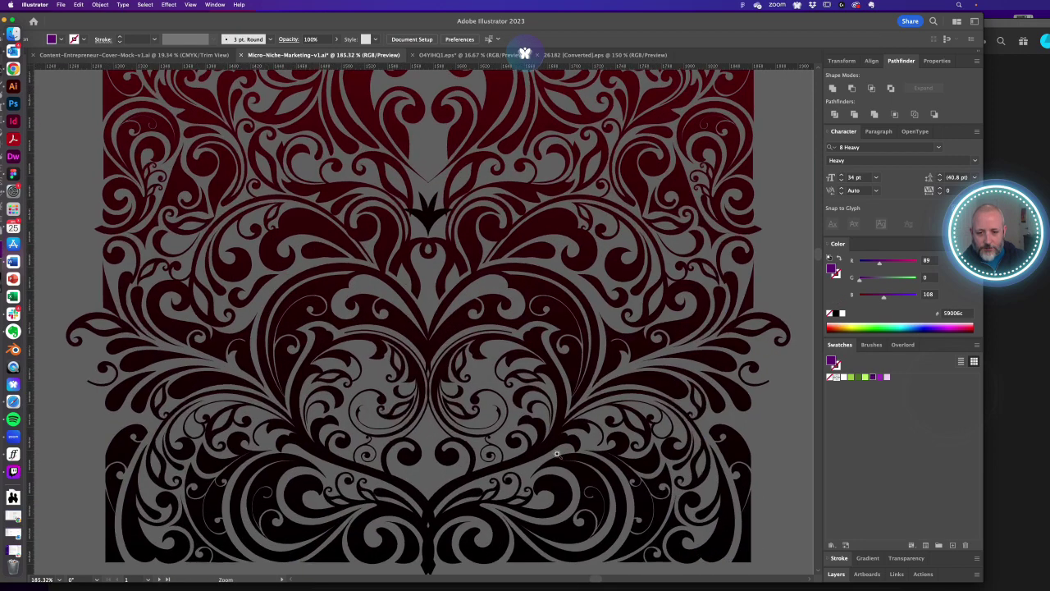
click(480, 366)
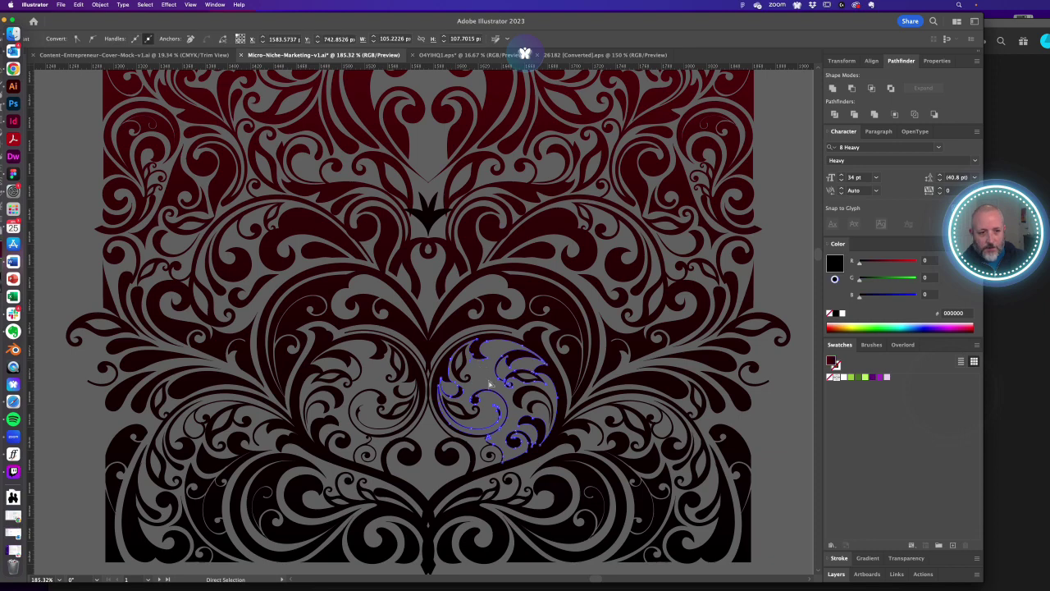
click(489, 384)
scroll(386, 337, down, 6)
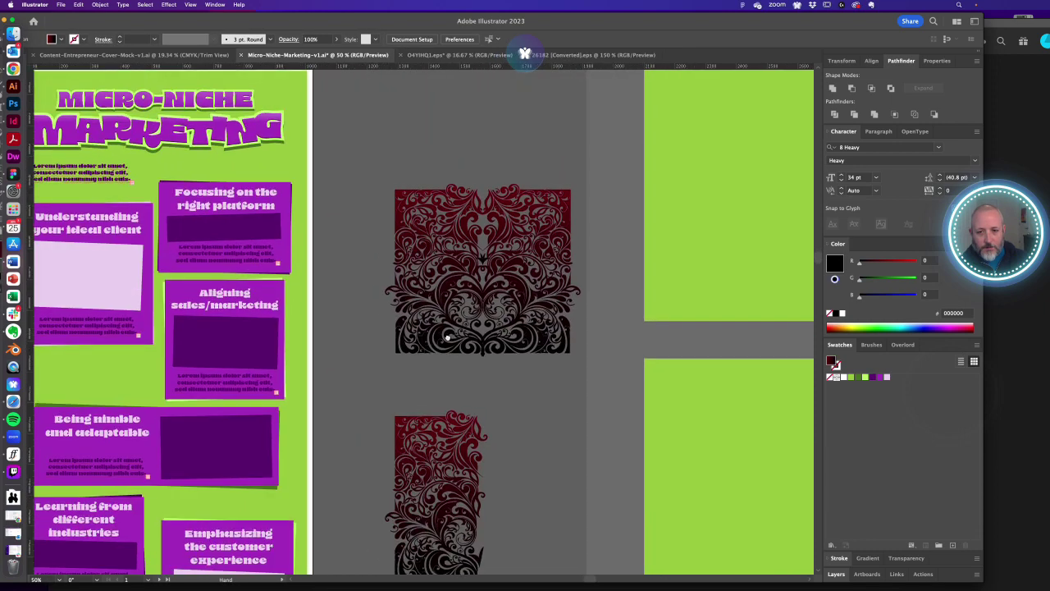
key(a)
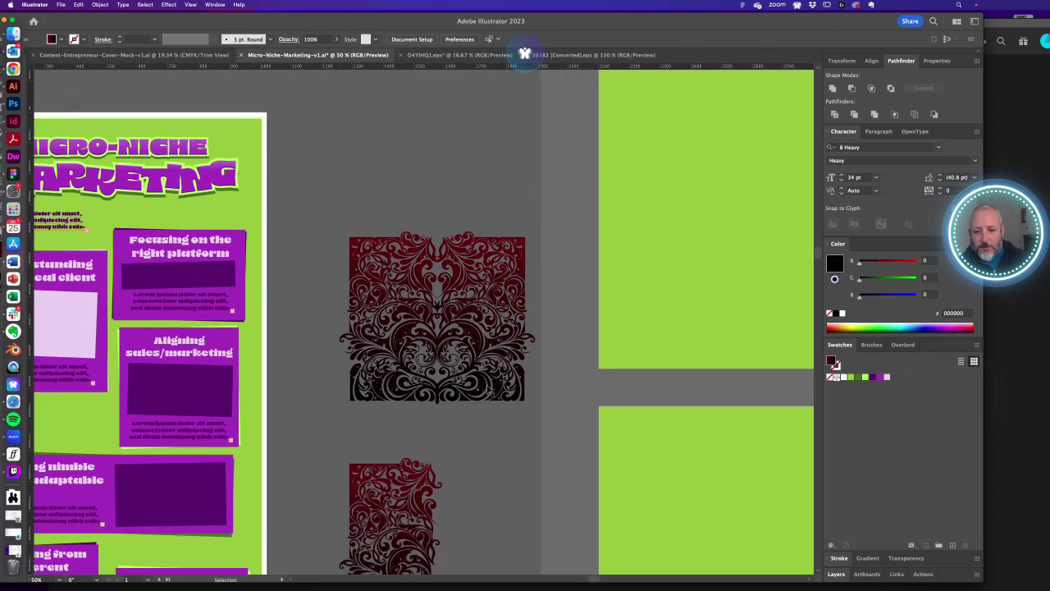
click(490, 391)
click(496, 424)
key(a)
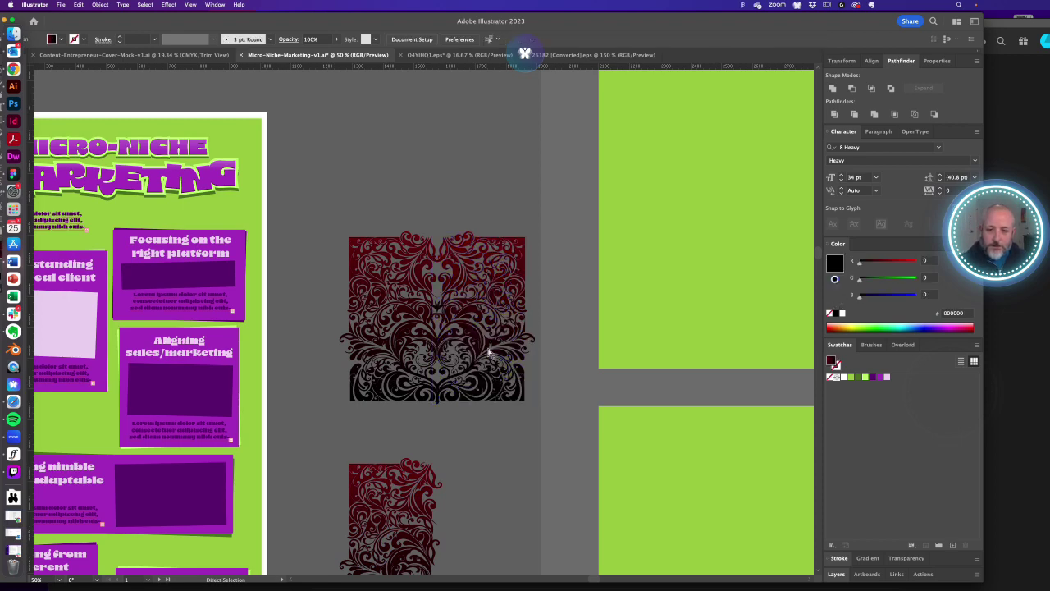
click(472, 336)
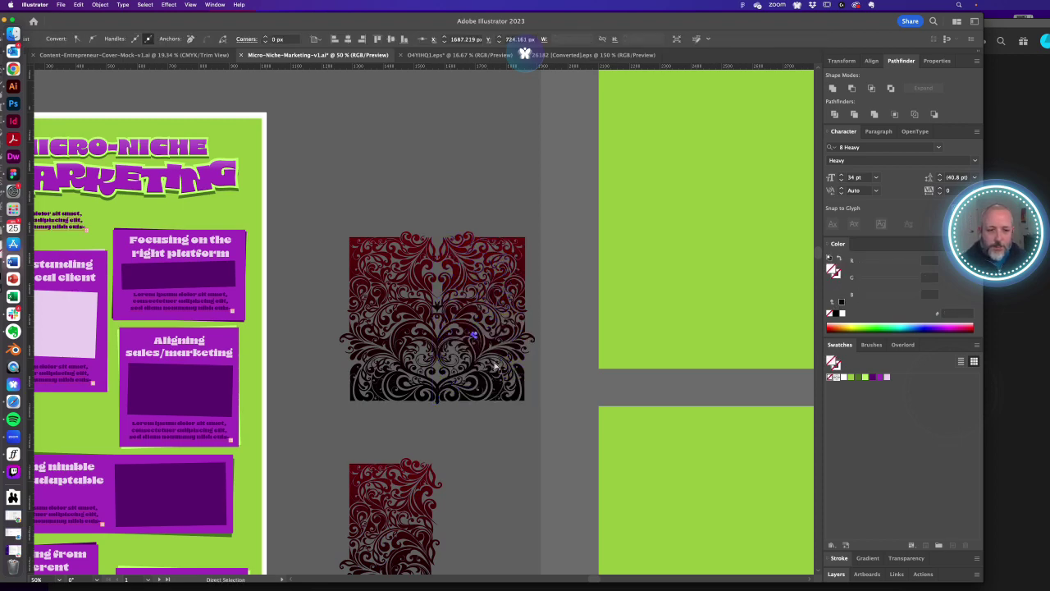
drag(425, 331, 596, 409)
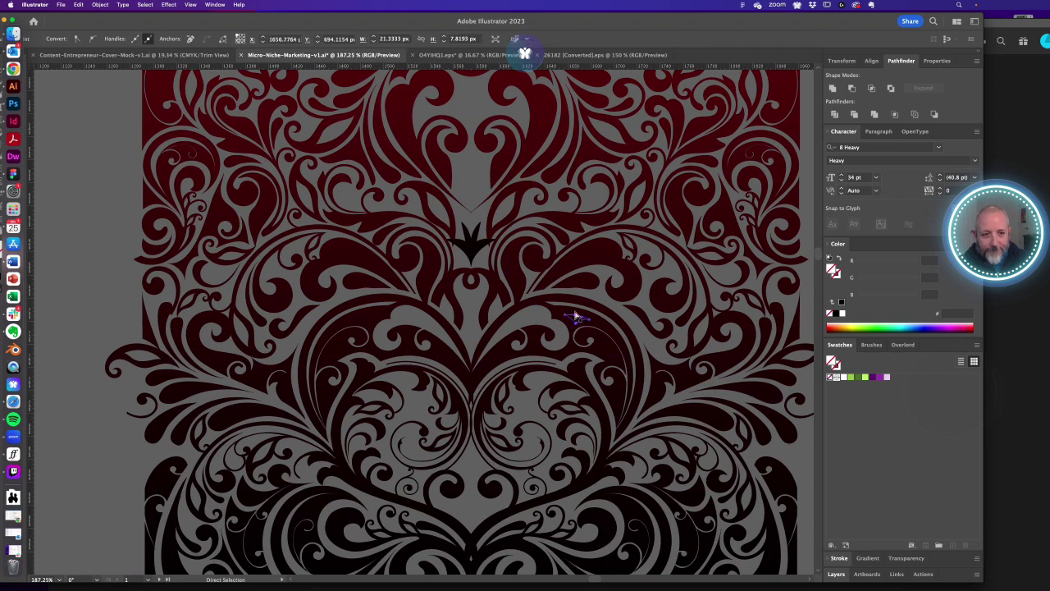
click(575, 315)
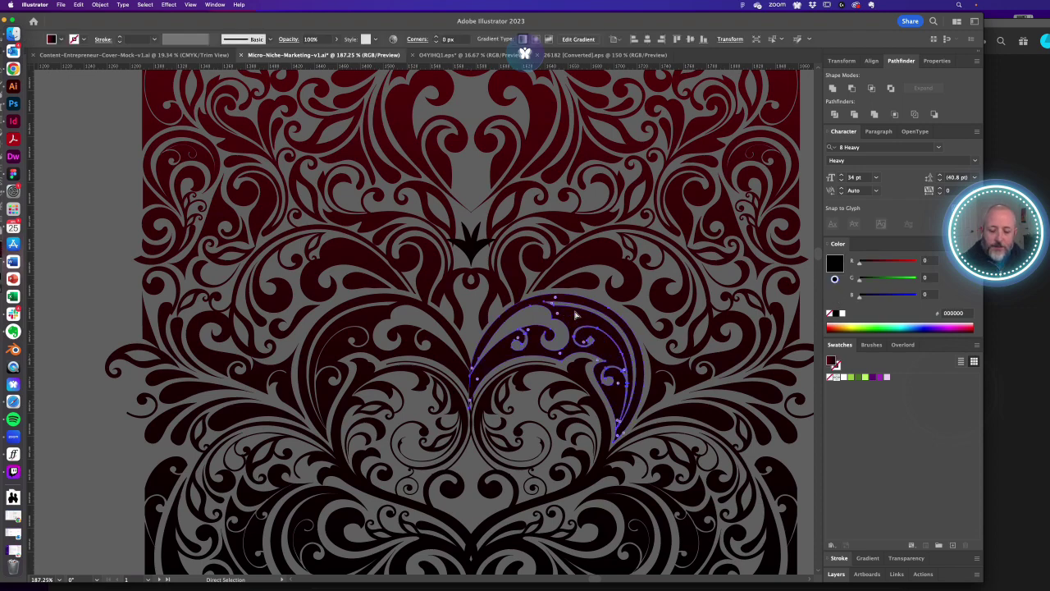
- Select all gradient-filled pieces of the ornament and move them straight up to about Y -191 px, away from the unfilled paths
key(super+a)
alt+super+click(442, 292)
alt+super+click(442, 292)
alt+super+click(441, 293)
alt+super+click(441, 292)
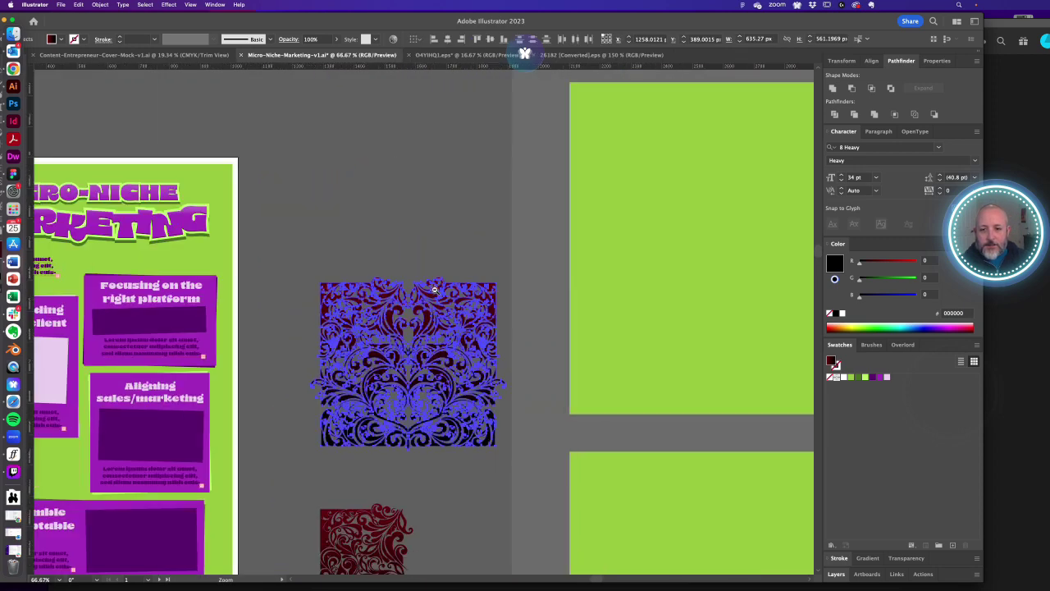
drag(431, 378, 441, 425)
key(super+shift+a)
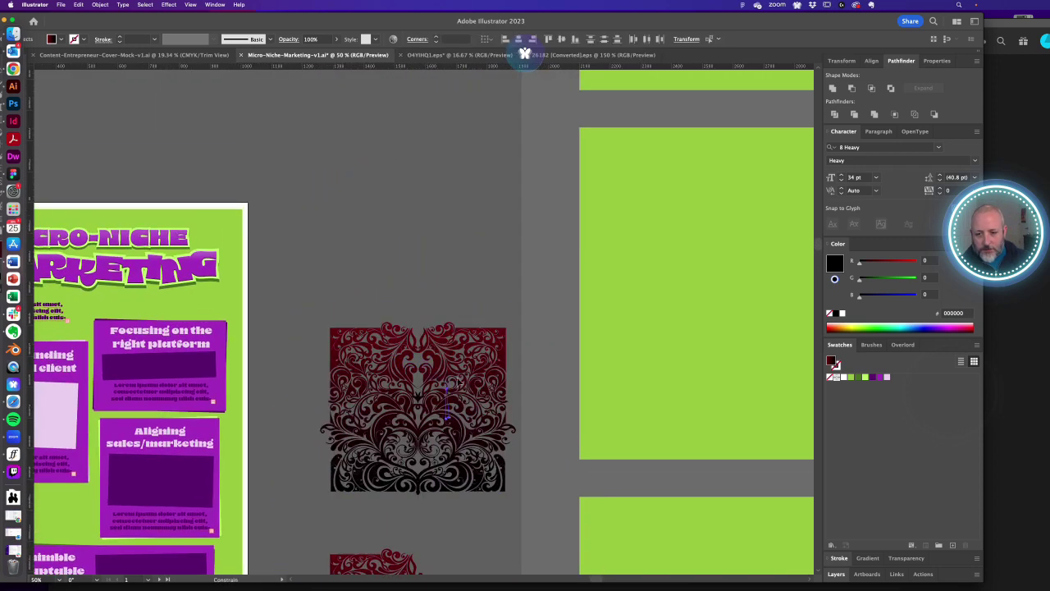
click(333, 334)
key(super+a)
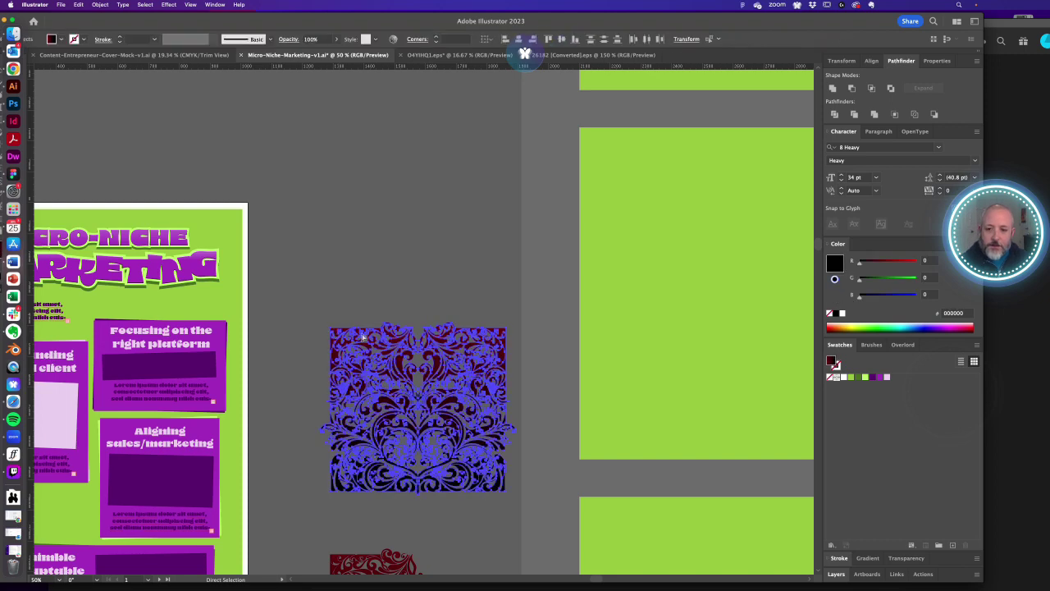
drag(502, 333, 502, 154)
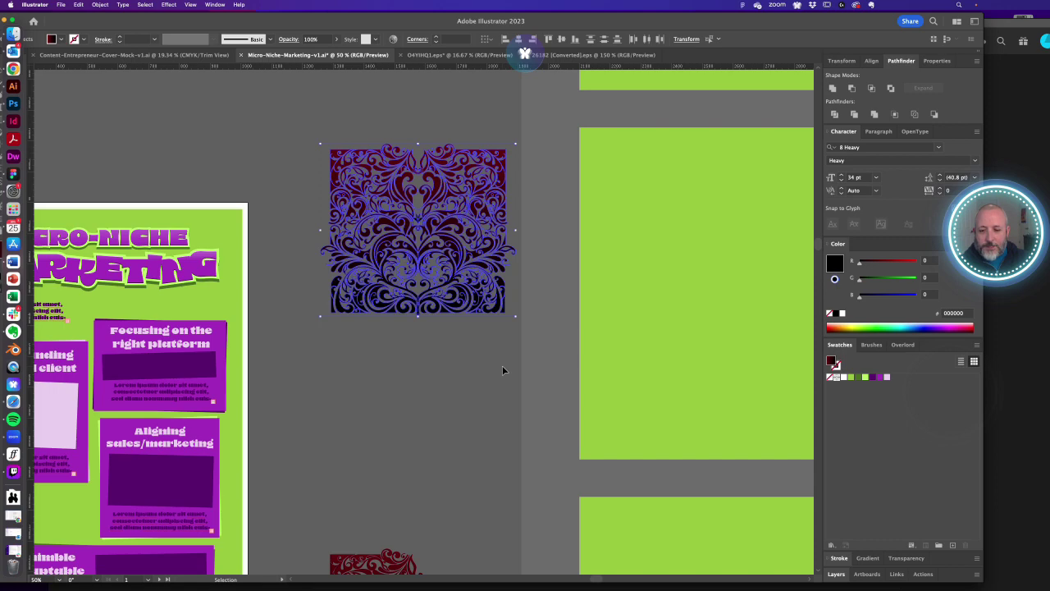
- Delete the leftover unfilled paths below the ornament in Outline view, and return to Preview
key(super+y)
key(super+shift+a)
key(super+y)
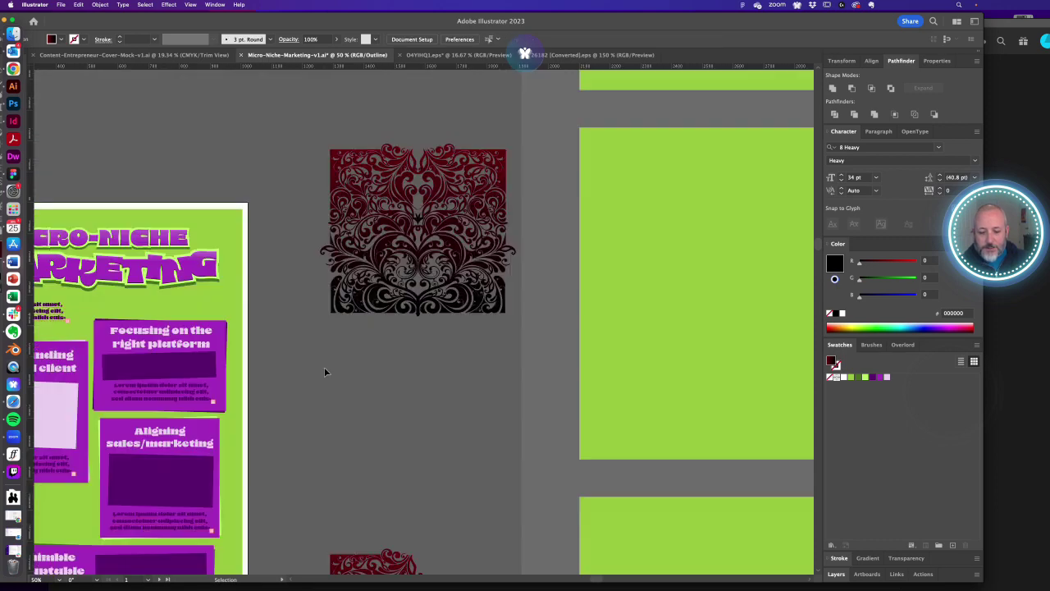
key(super+y)
drag(316, 345, 521, 517)
key(Delete)
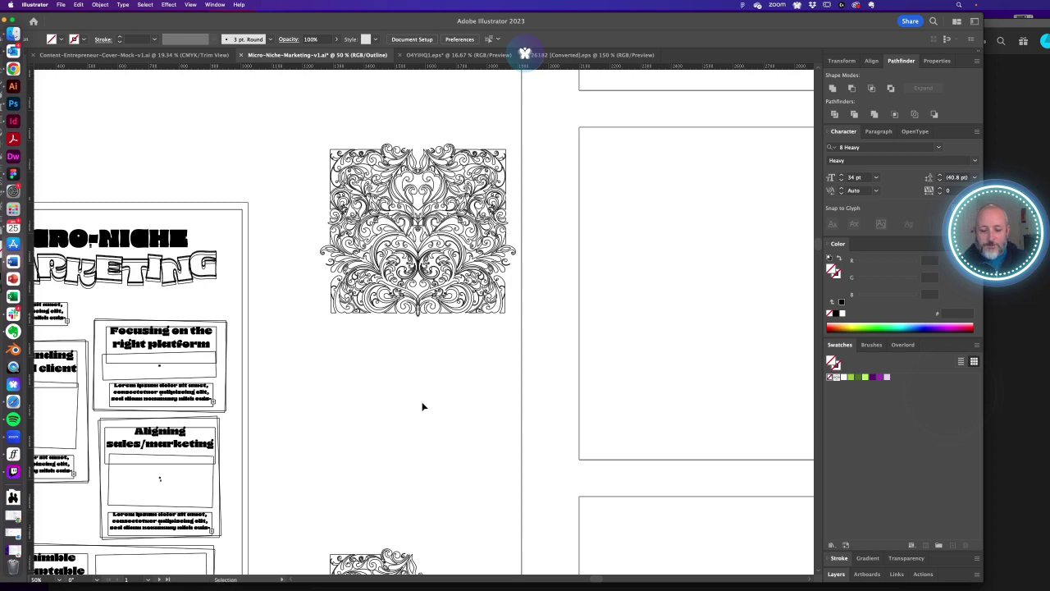
key(super+y)
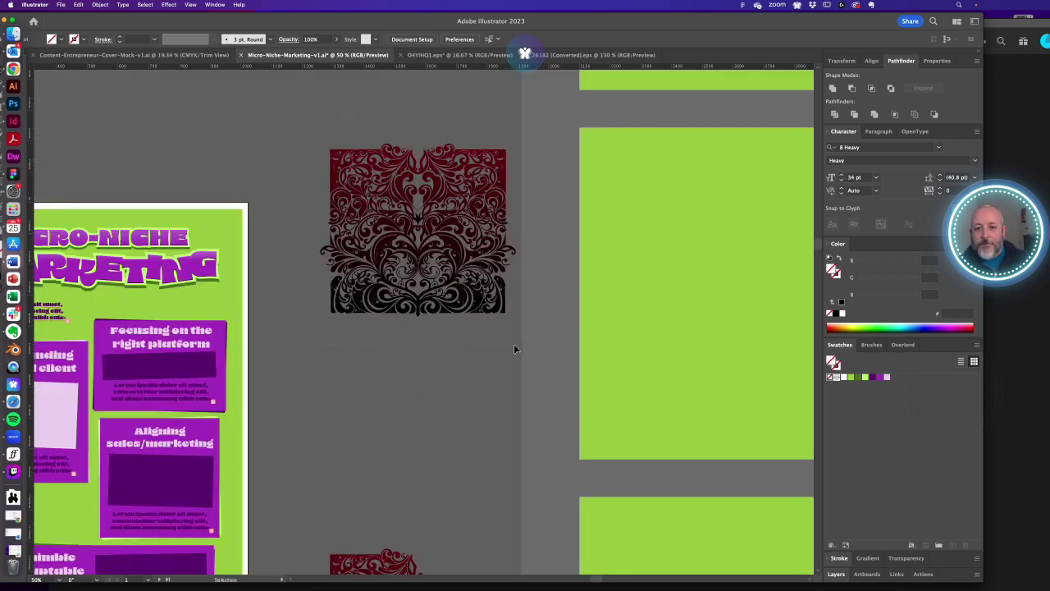
- Move the ornament to about X 1186 px, Y 118 px and fill it with the light green swatch #BAFF67
drag(514, 345, 514, 345)
drag(471, 279, 458, 381)
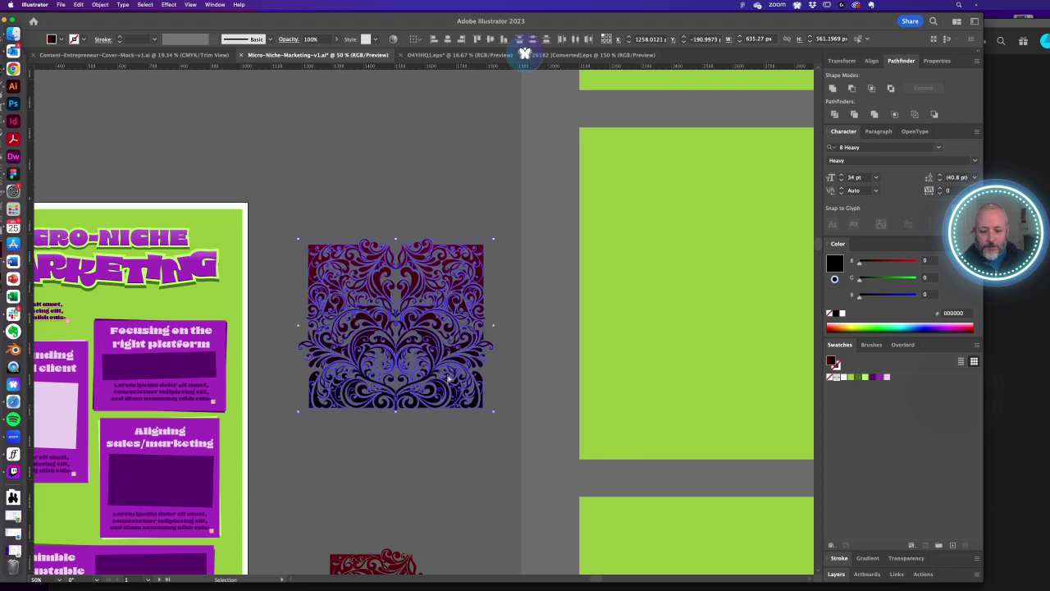
click(873, 379)
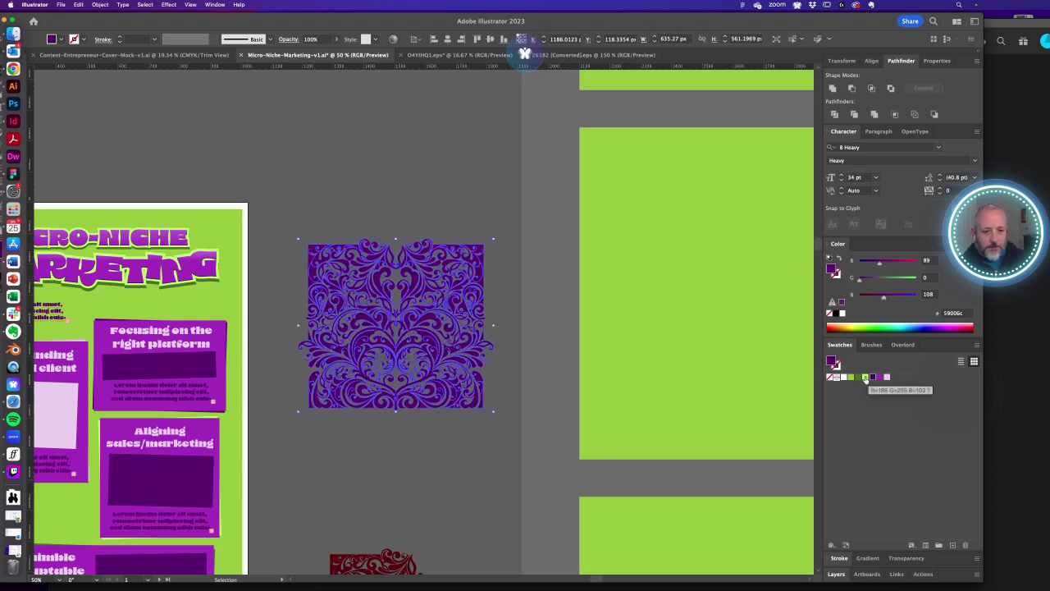
click(865, 378)
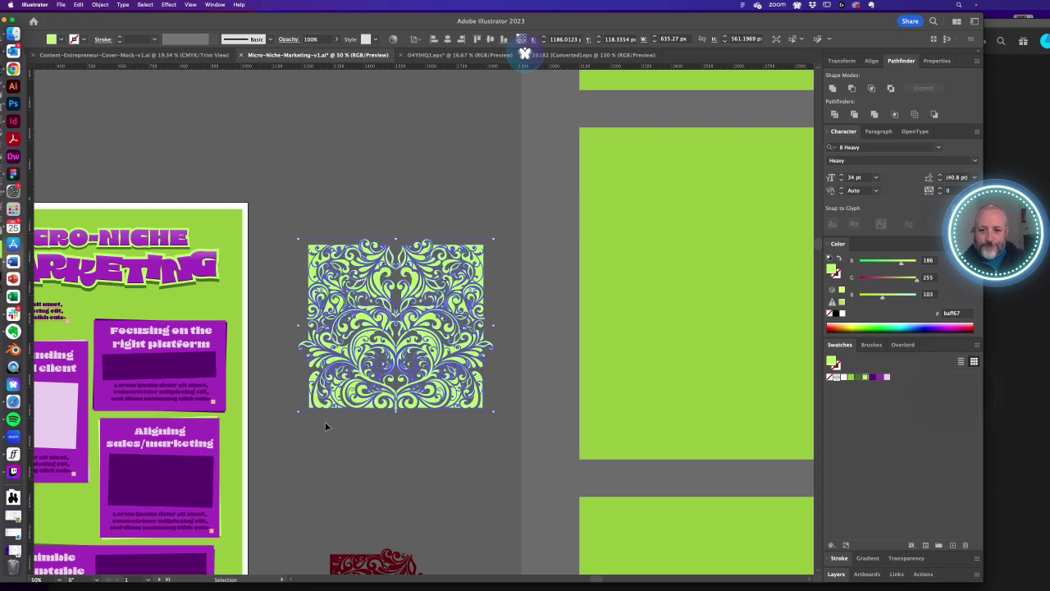
click(325, 426)
- Move the green ornament over the infographic's upper-left corner, and cut and paste it in front on the Texture layer
scroll(492, 378, left, 5)
drag(659, 344, 294, 309)
key(Delete)
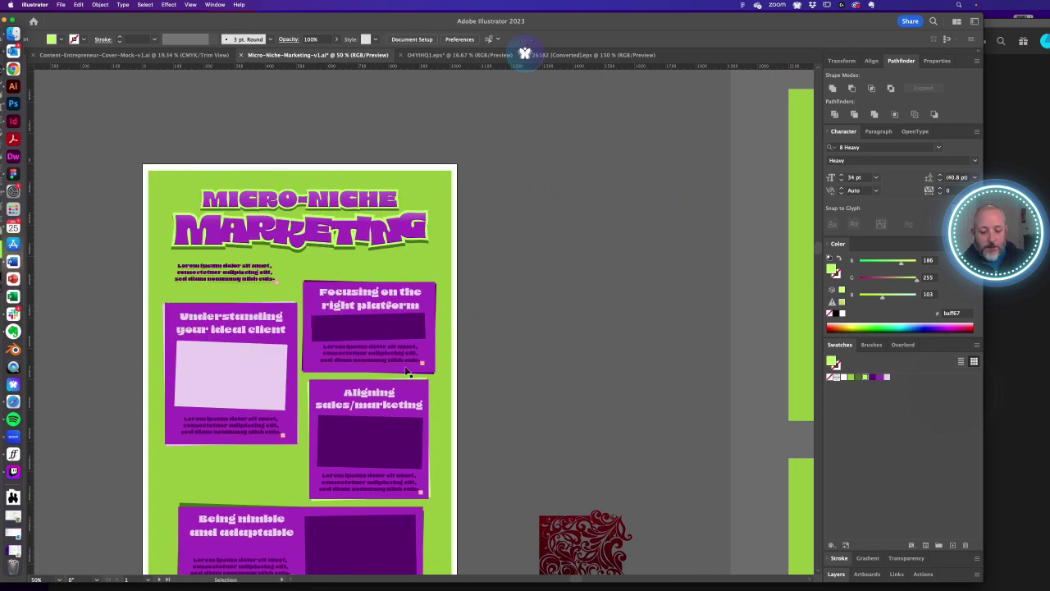
click(836, 573)
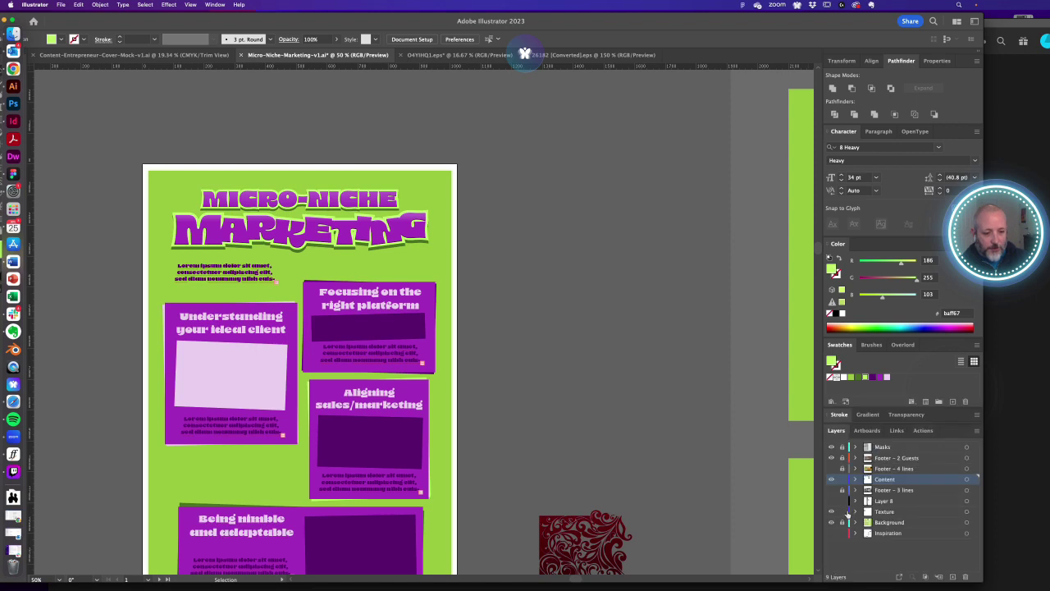
click(908, 514)
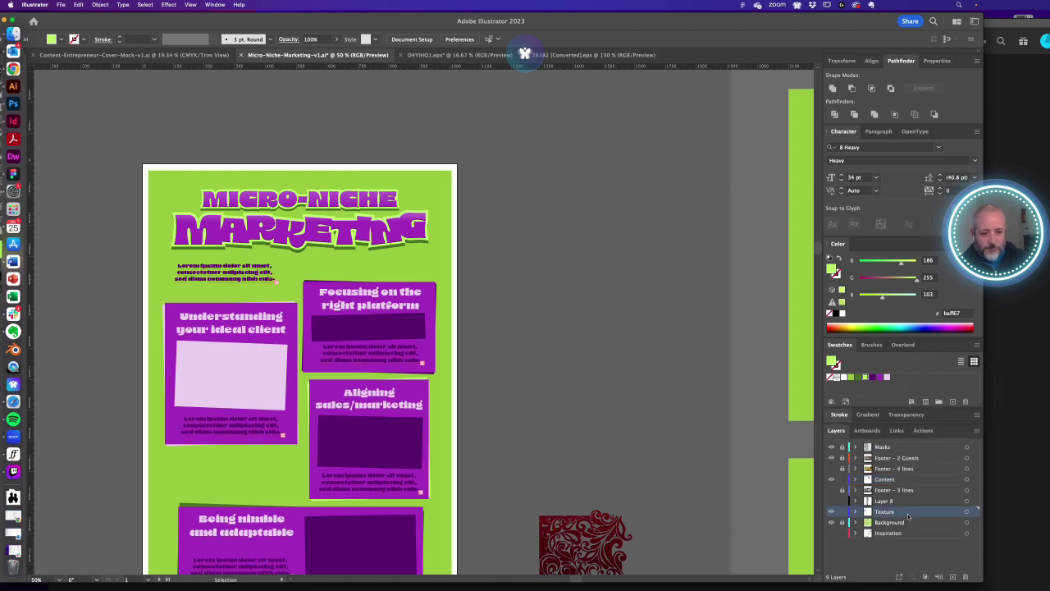
key(super+f)
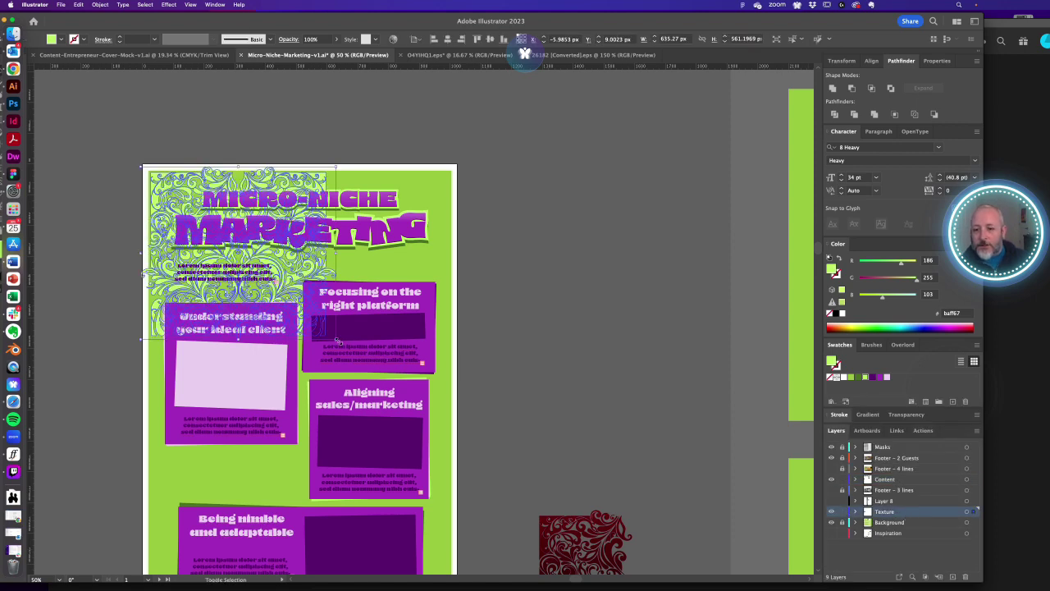
- Scale the ornament to about 1091 × 964 px across the infographic's width and align its upper edge with the green background, about Y -9 px
drag(336, 339, 484, 458)
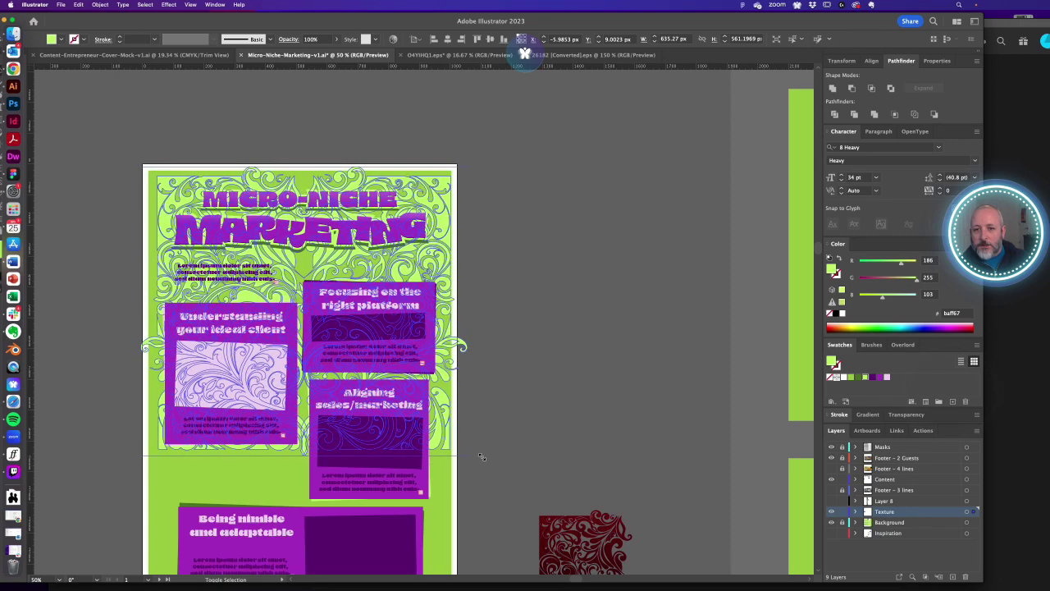
drag(142, 313, 133, 316)
drag(197, 100, 396, 264)
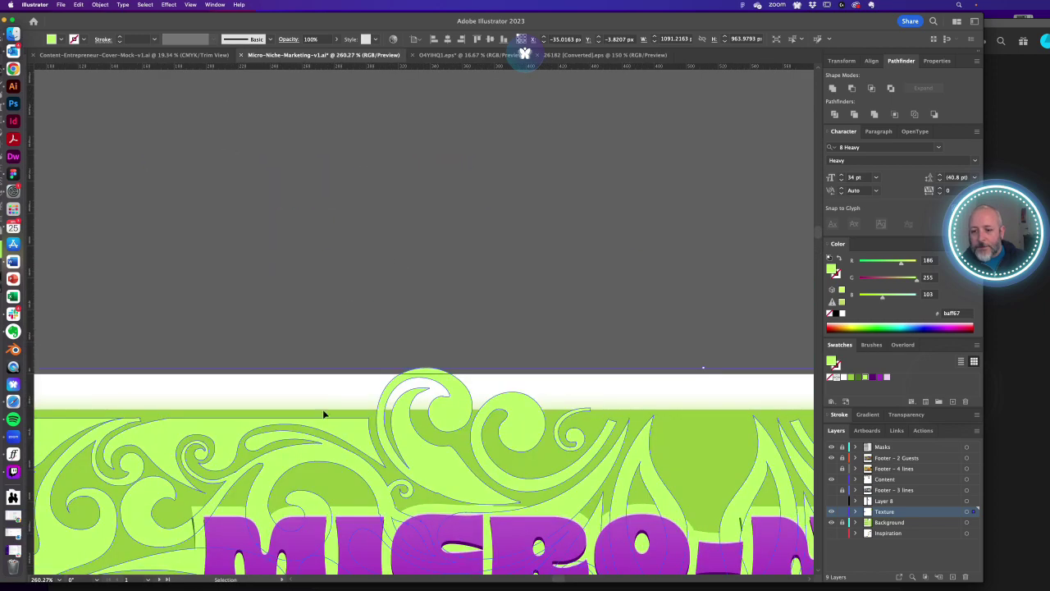
drag(345, 428, 346, 422)
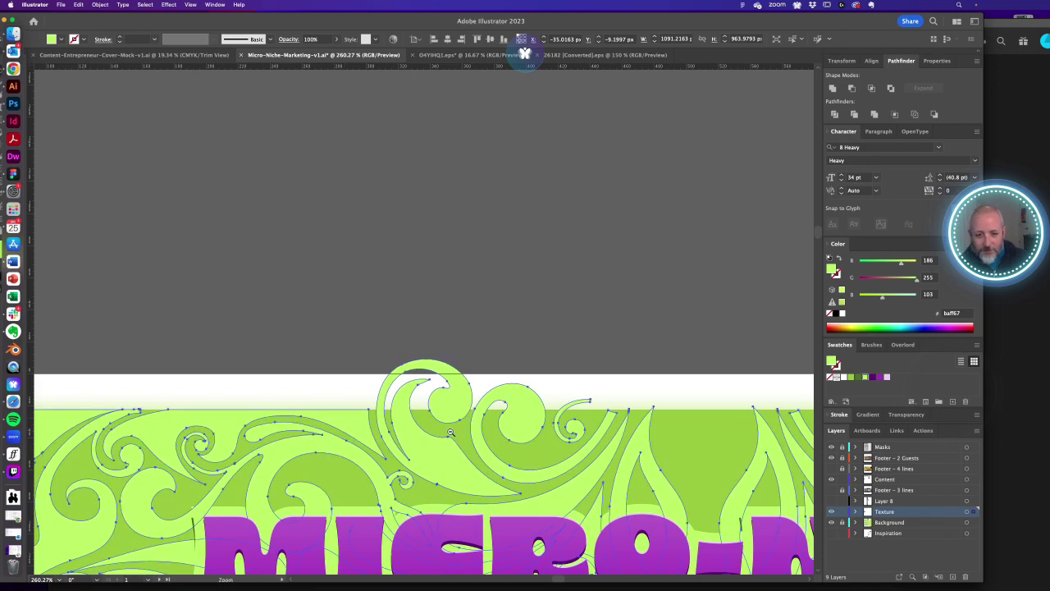
alt+super+click(451, 434)
alt+super+click(454, 378)
alt+super+click(455, 378)
key(super+minus)
click(679, 358)
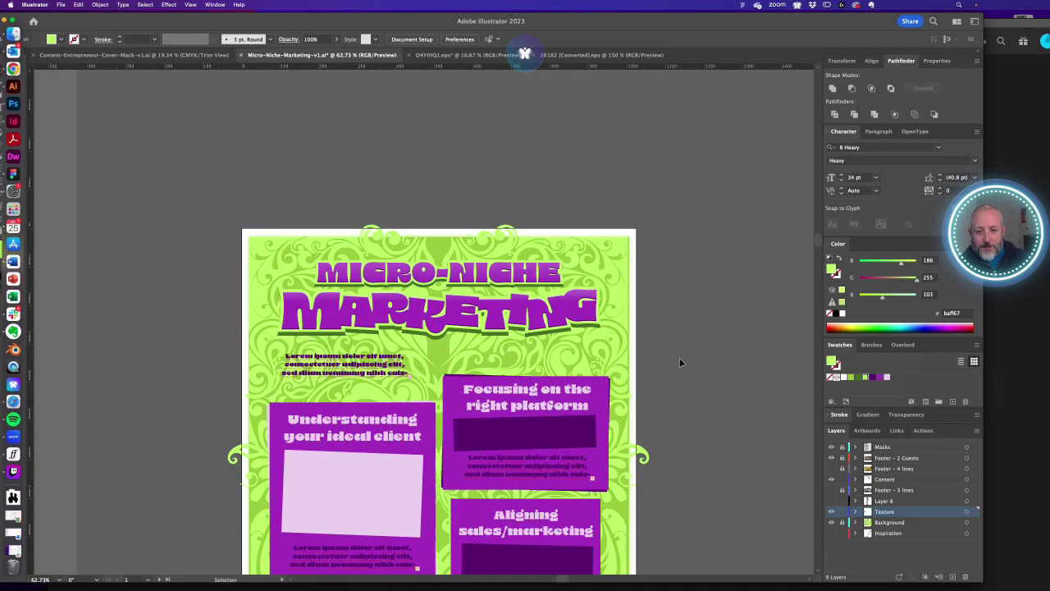
- Try the green ornament at 50% opacity and reduce its opacity to 30%
key(super+minus)
key(super+minus)
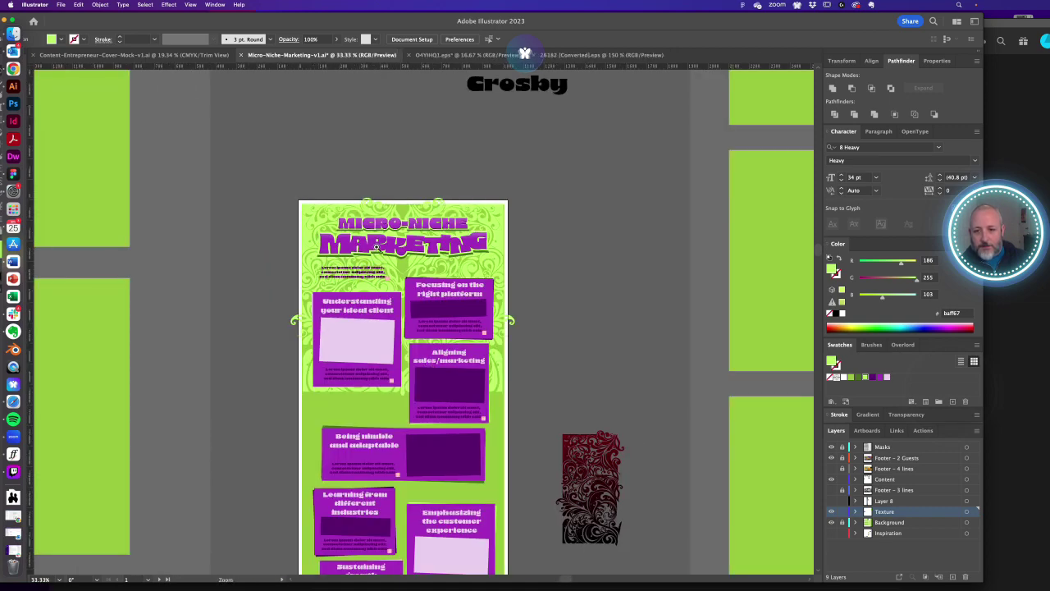
drag(376, 247, 627, 242)
click(627, 234)
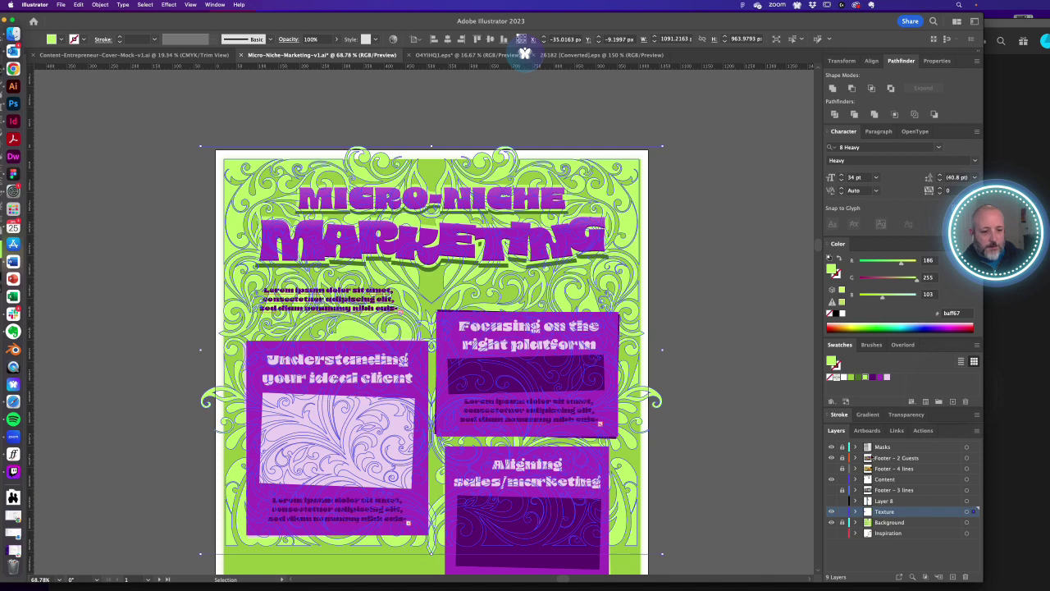
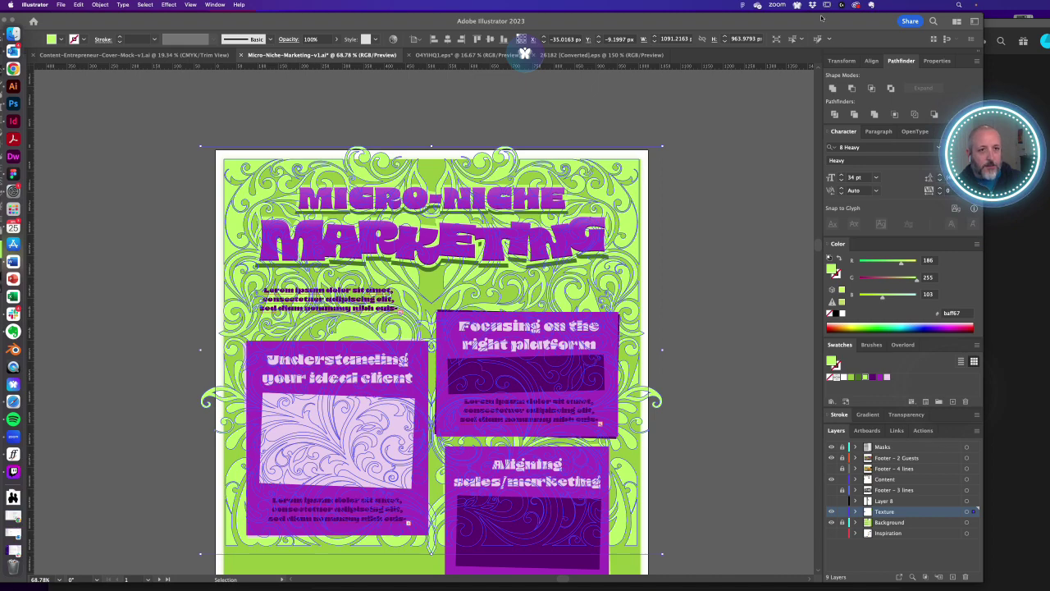
double_click(785, 22)
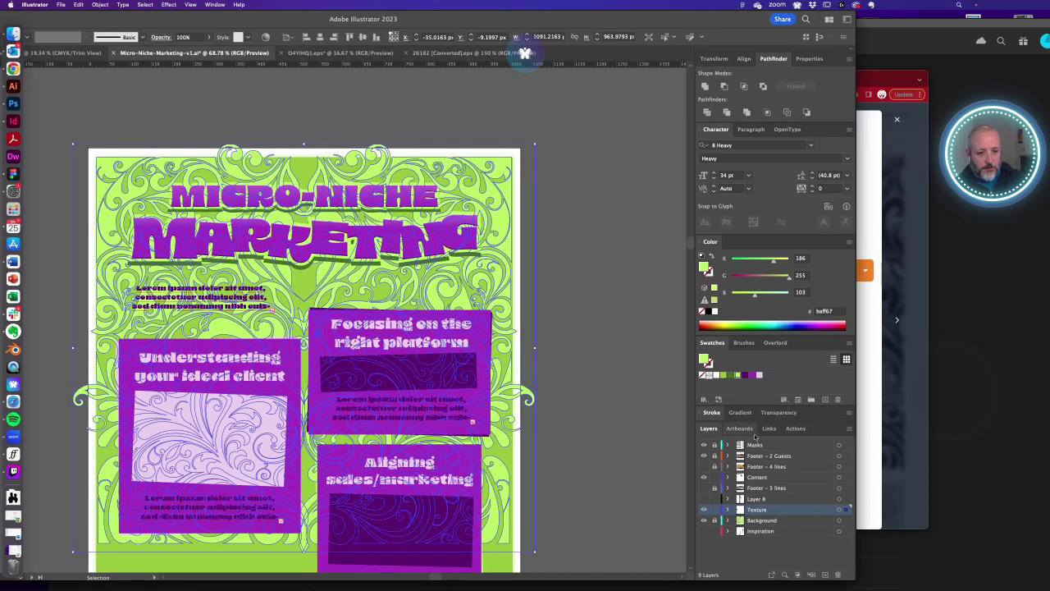
click(779, 413)
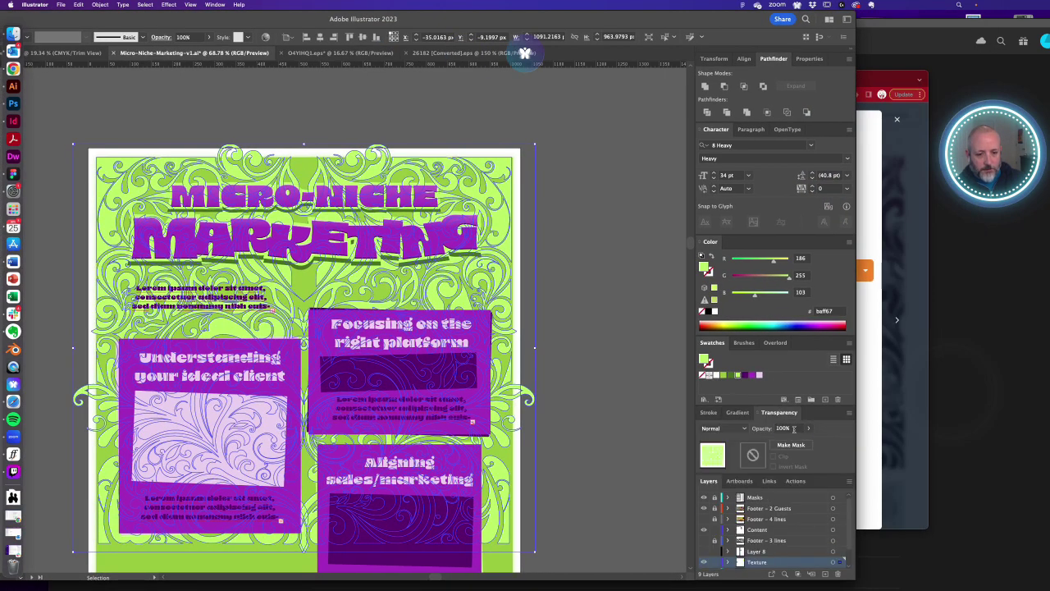
click(794, 428)
text(50)
key(Return)
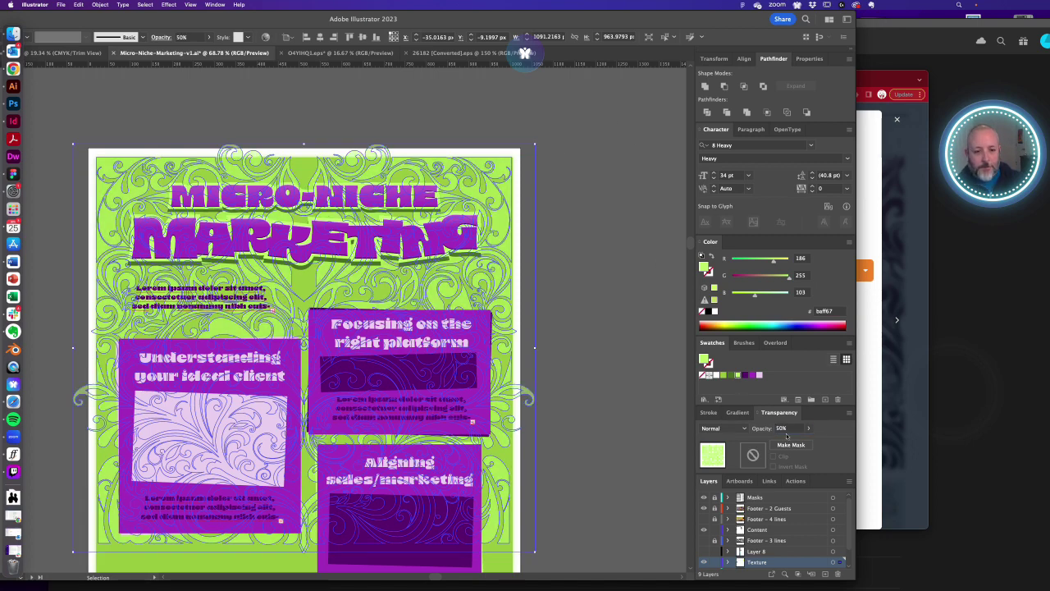
click(783, 428)
text(30)
key(Return)
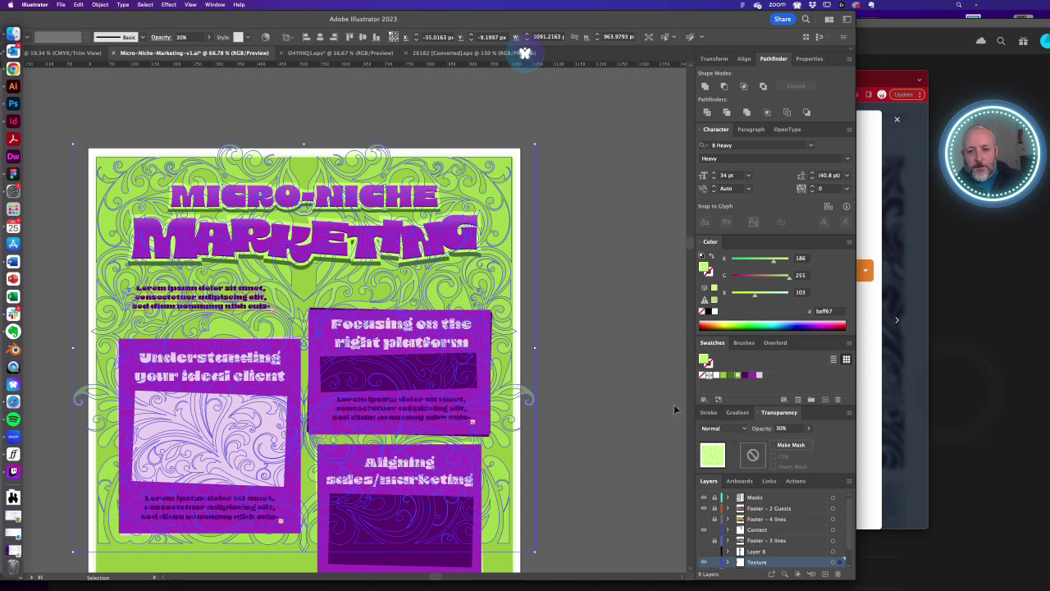
click(597, 271)
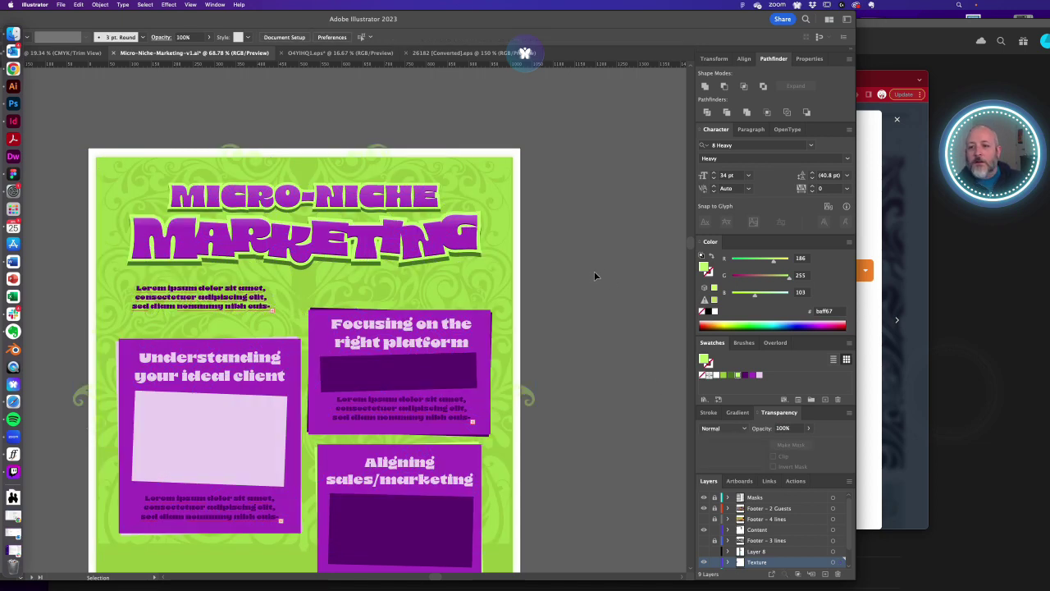
drag(587, 19, 727, 13)
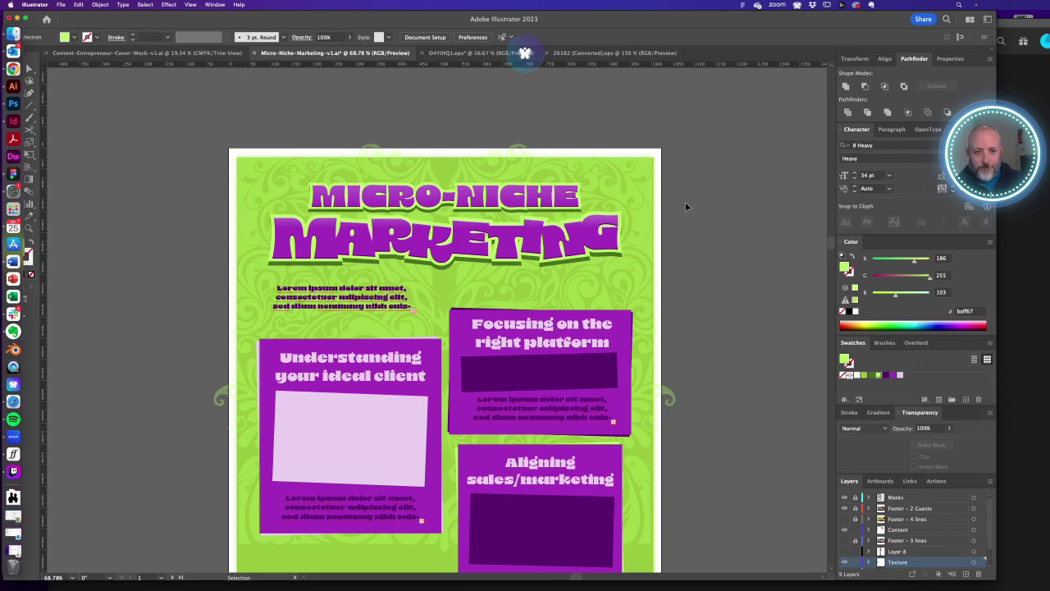
- Enlarge the ornament slightly to about 1094.5 × 967 px so its edges meet the green background's upper-right corner
click(645, 198)
drag(713, 455, 686, 274)
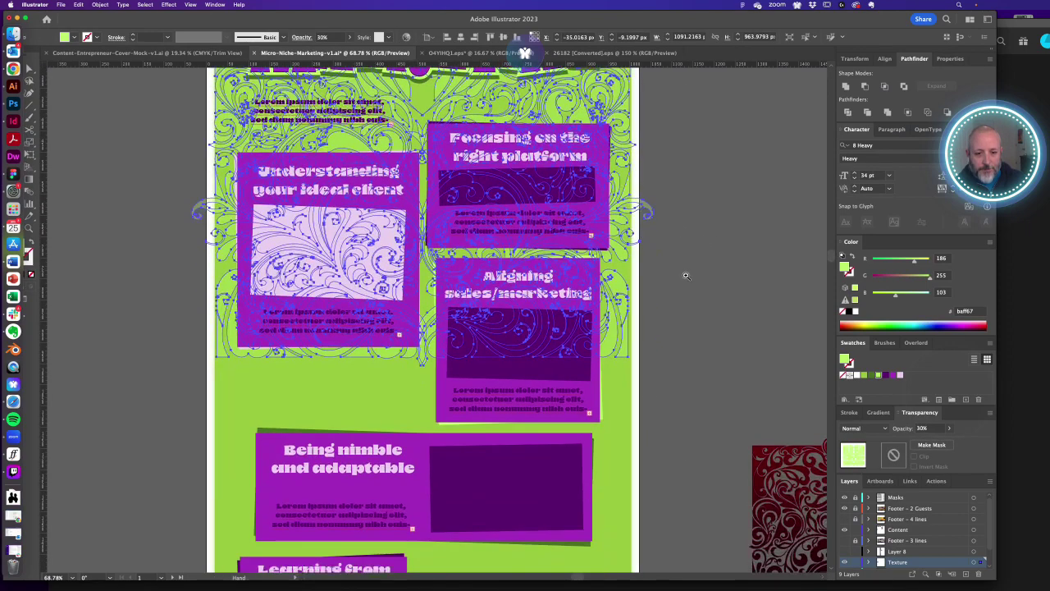
drag(614, 364, 636, 367)
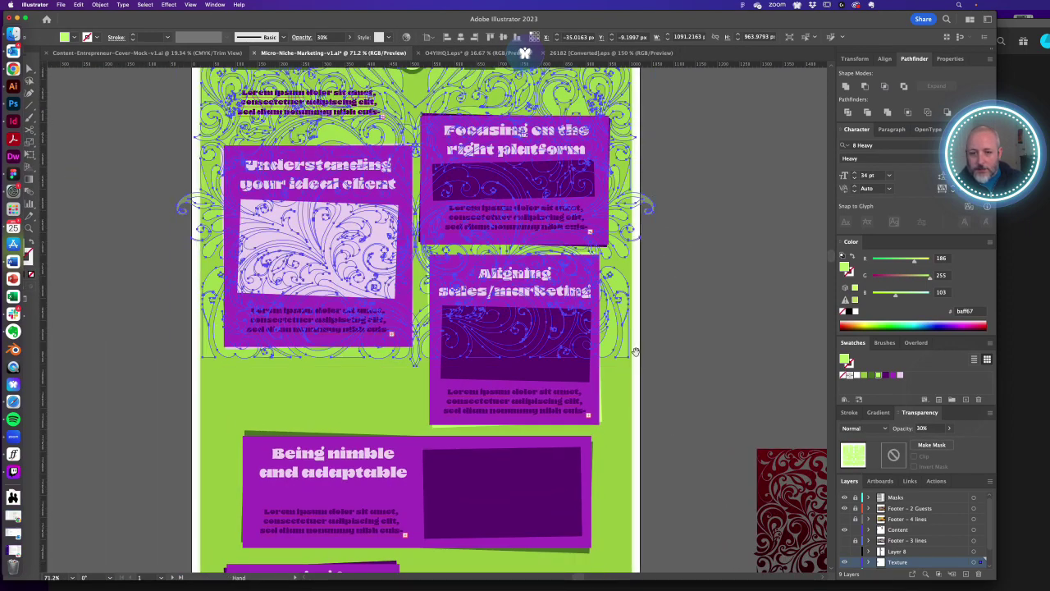
scroll(626, 426, up, 5)
drag(597, 243, 761, 383)
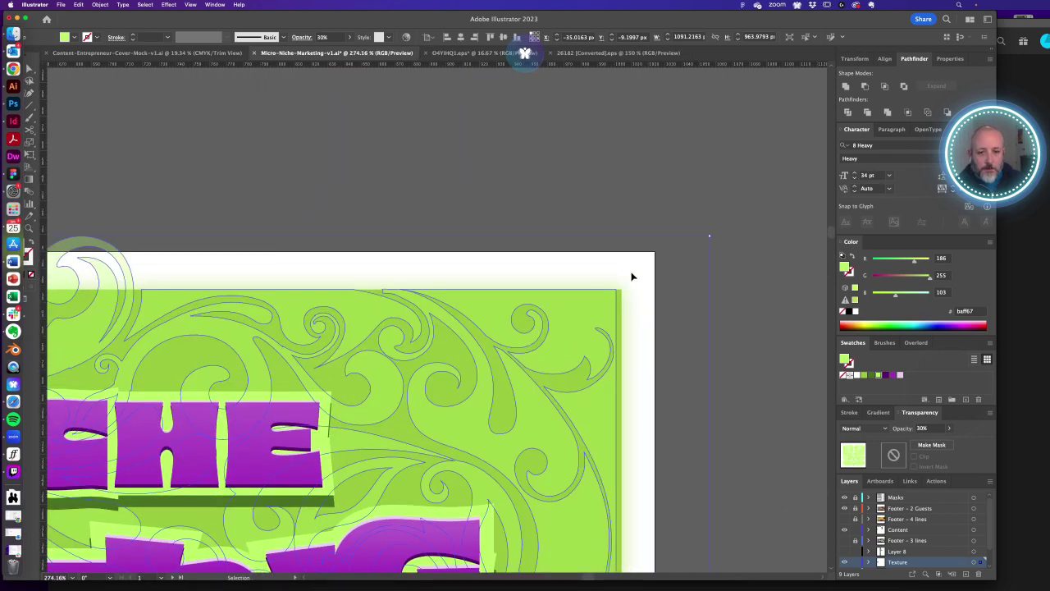
drag(711, 238, 719, 232)
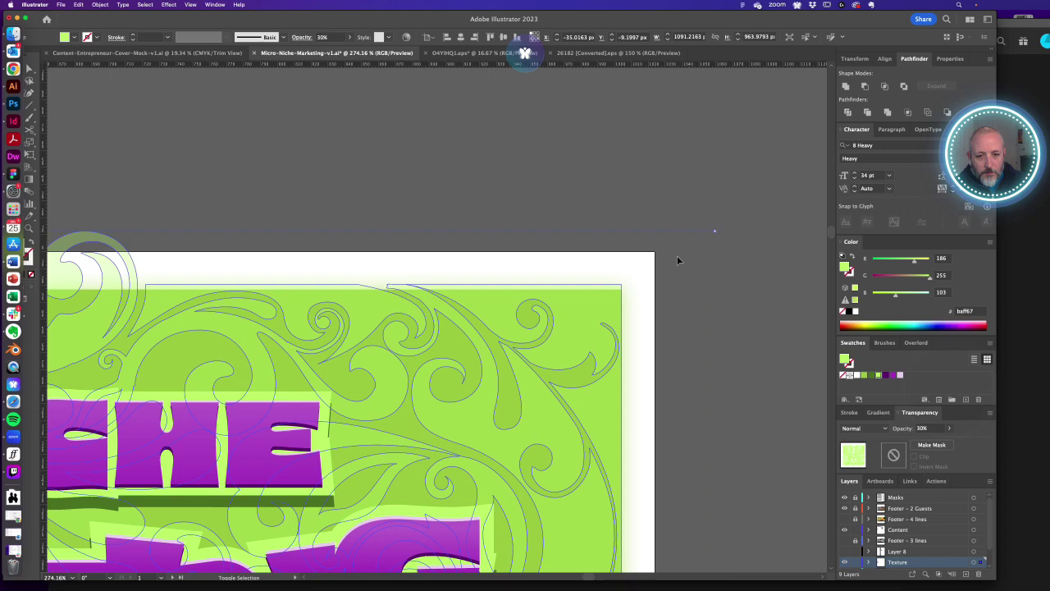
drag(678, 261, 562, 302)
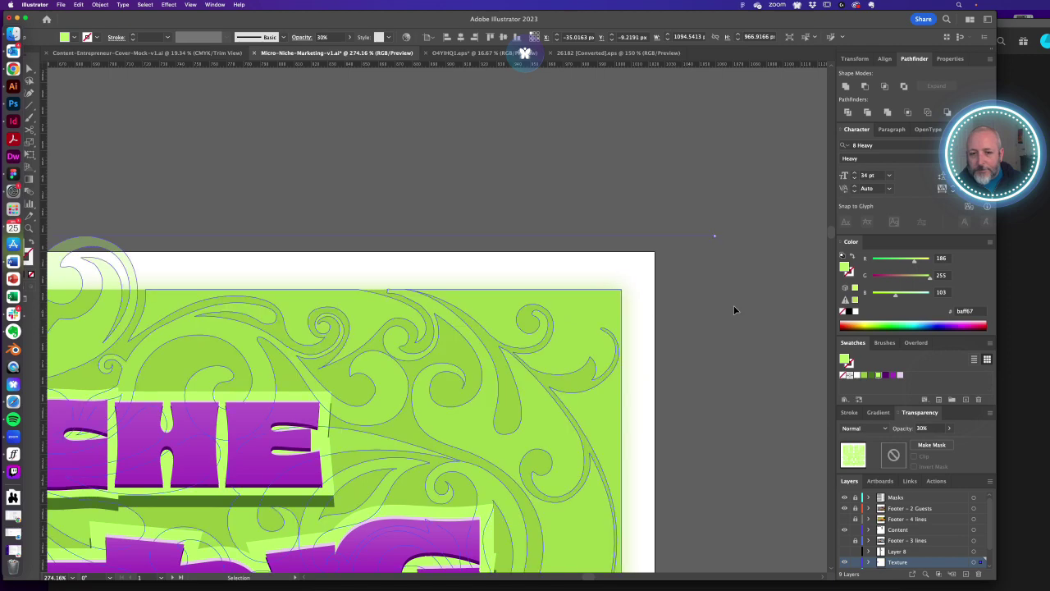
click(734, 306)
- Reflect a copy of the ornament across a horizontal axis at its lower edge so it continues down the infographic
alt+super+click(389, 384)
alt+super+click(387, 384)
alt+super+click(386, 383)
alt+super+click(387, 383)
alt+super+click(387, 383)
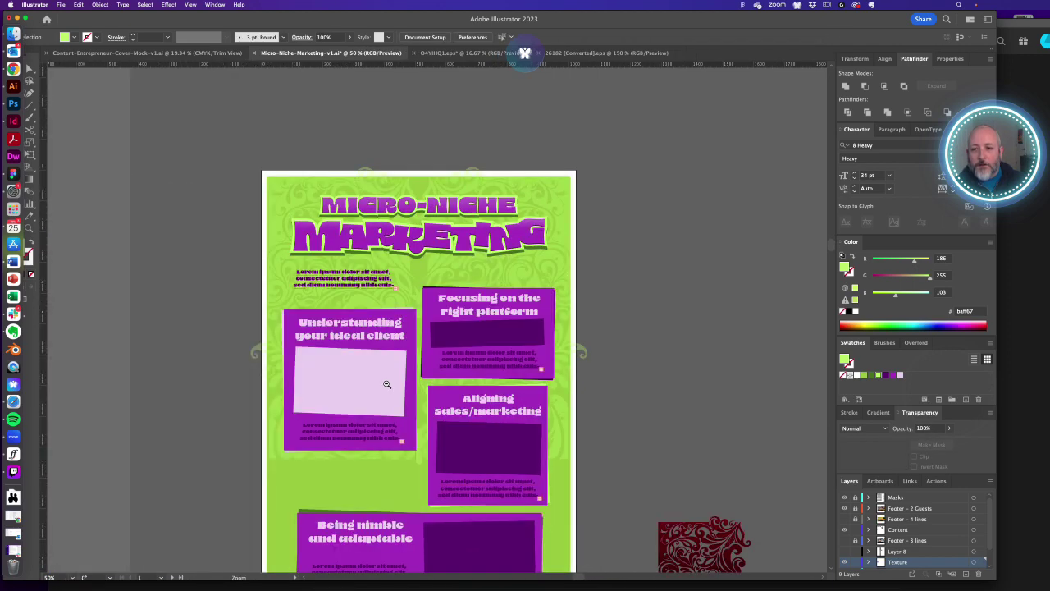
alt+super+click(387, 383)
drag(611, 360, 611, 343)
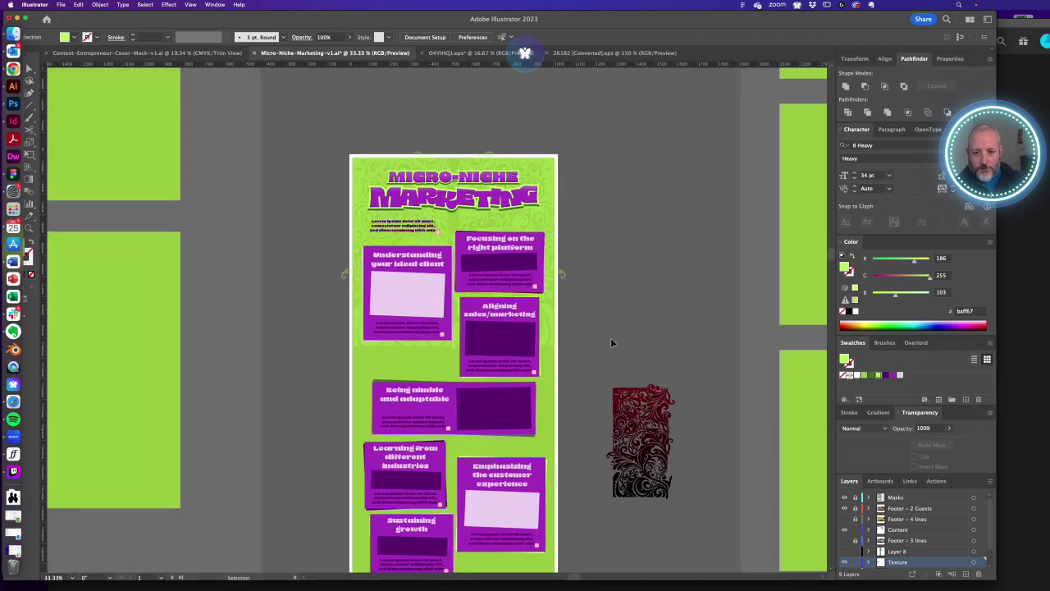
click(551, 336)
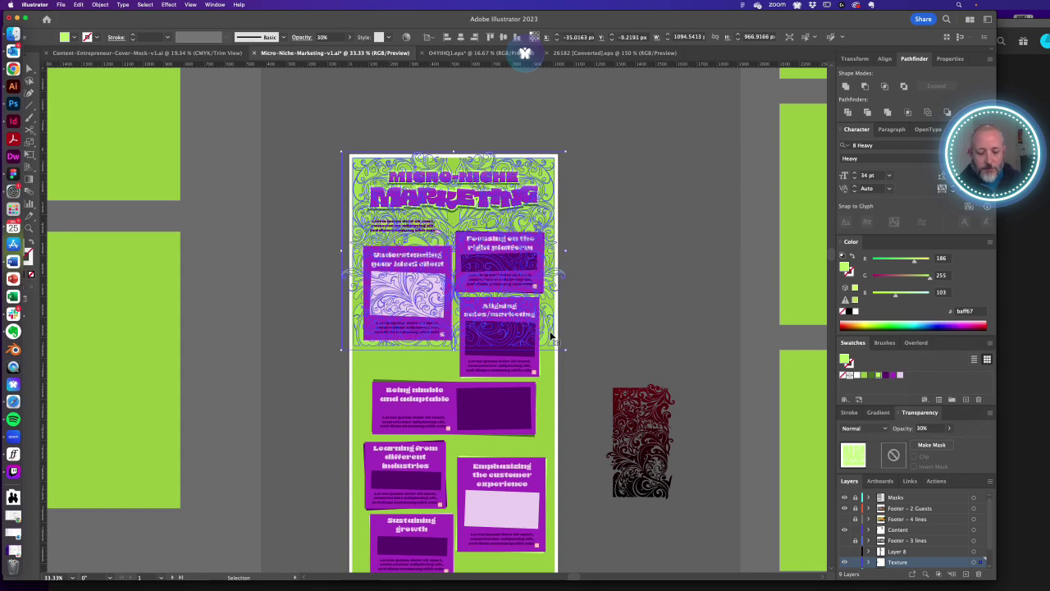
alt+click(429, 354)
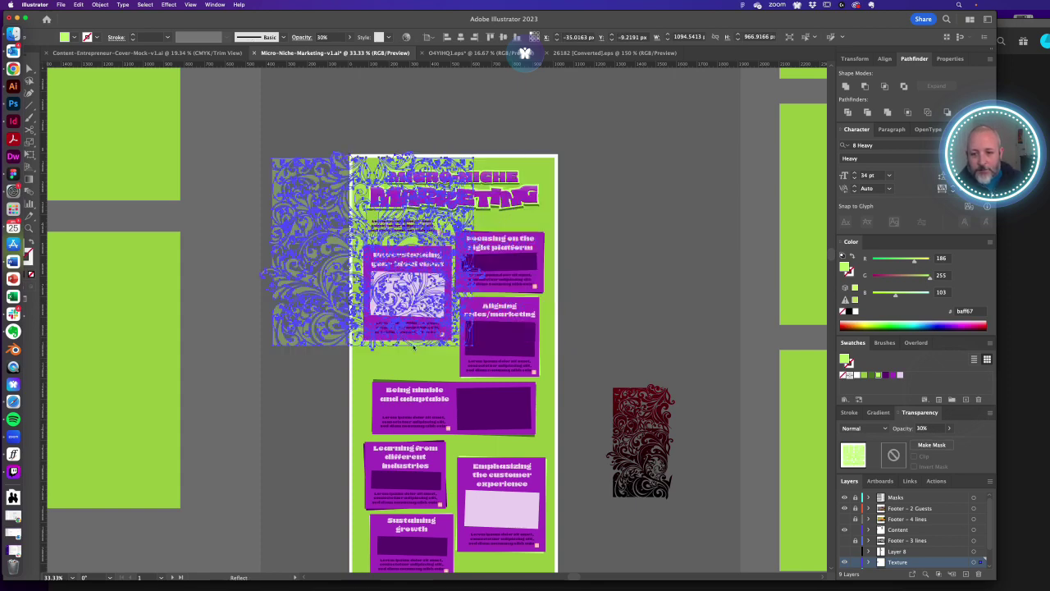
click(495, 251)
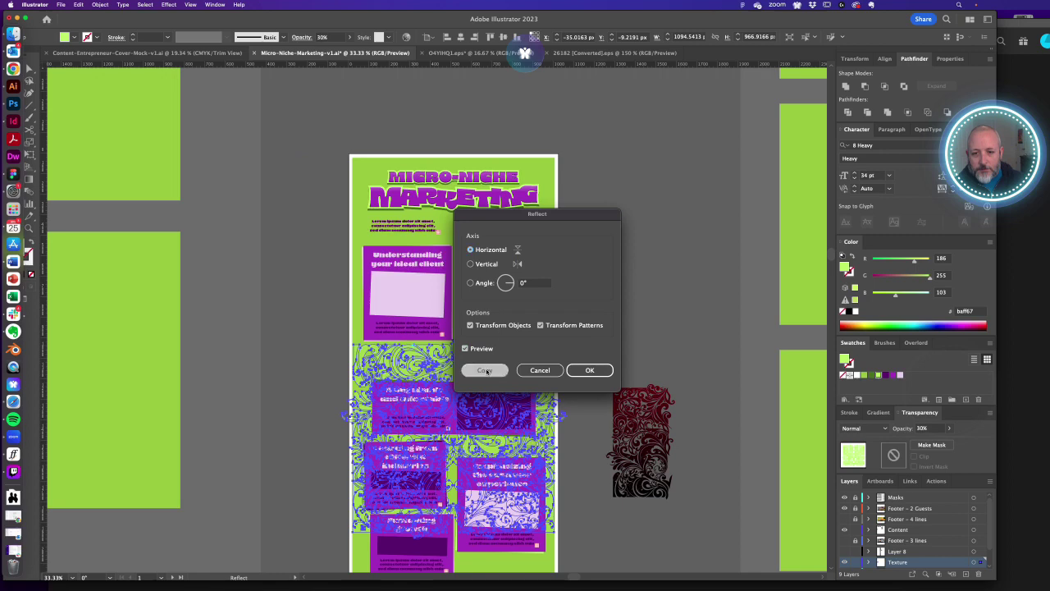
click(590, 370)
key(a)
click(589, 337)
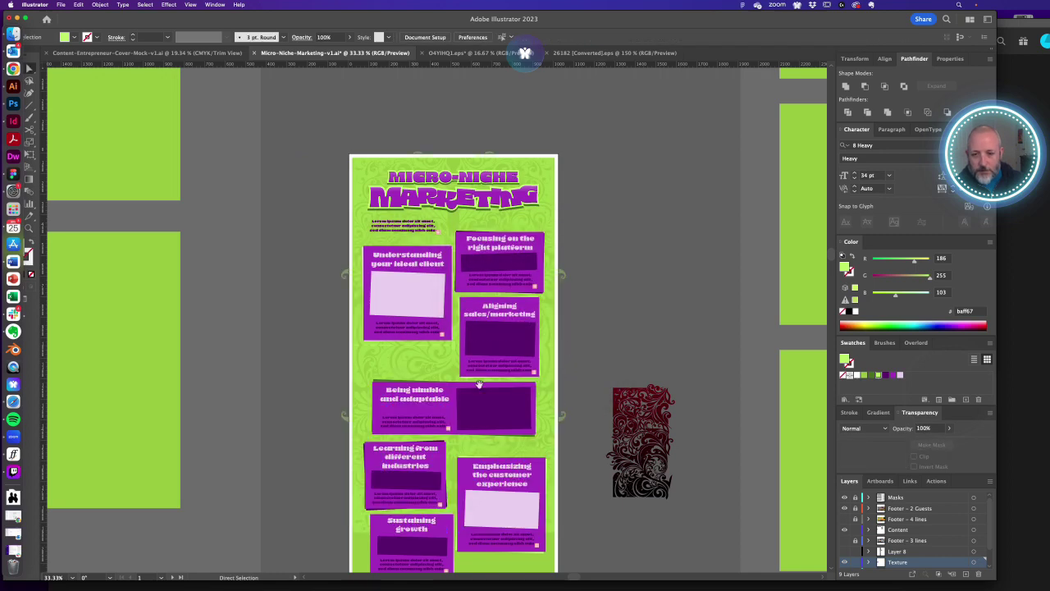
- Align the mirrored copy with the original ornament at their shared seam, placing it at about Y 922 px
drag(358, 351, 560, 419)
drag(423, 384, 466, 392)
key(v)
drag(369, 354, 368, 363)
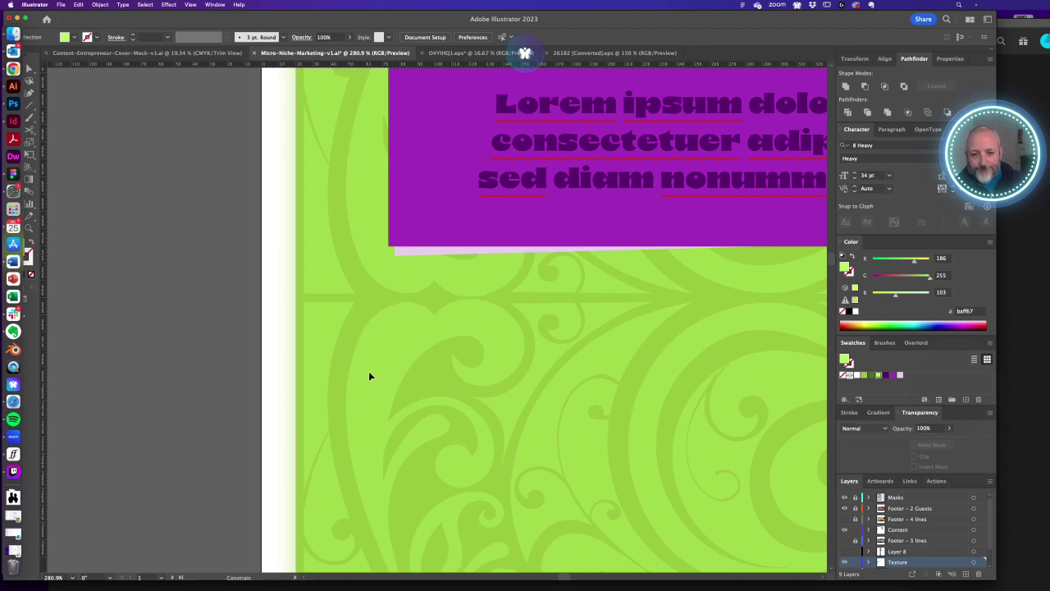
alt+super+click(443, 387)
alt+super+click(501, 375)
alt+super+click(502, 375)
scroll(500, 375, down, 4)
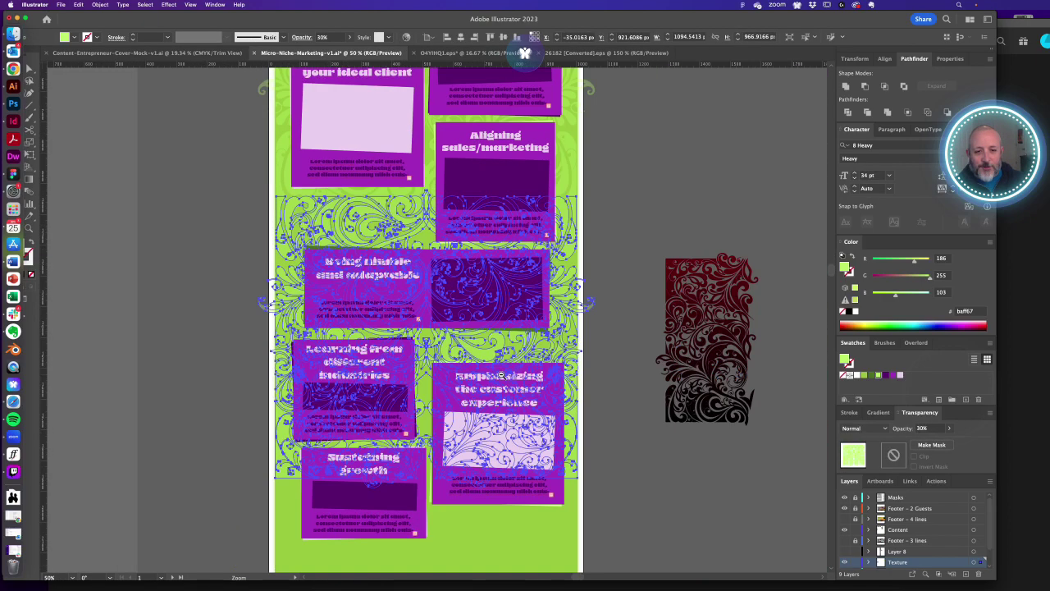
drag(498, 374, 506, 416)
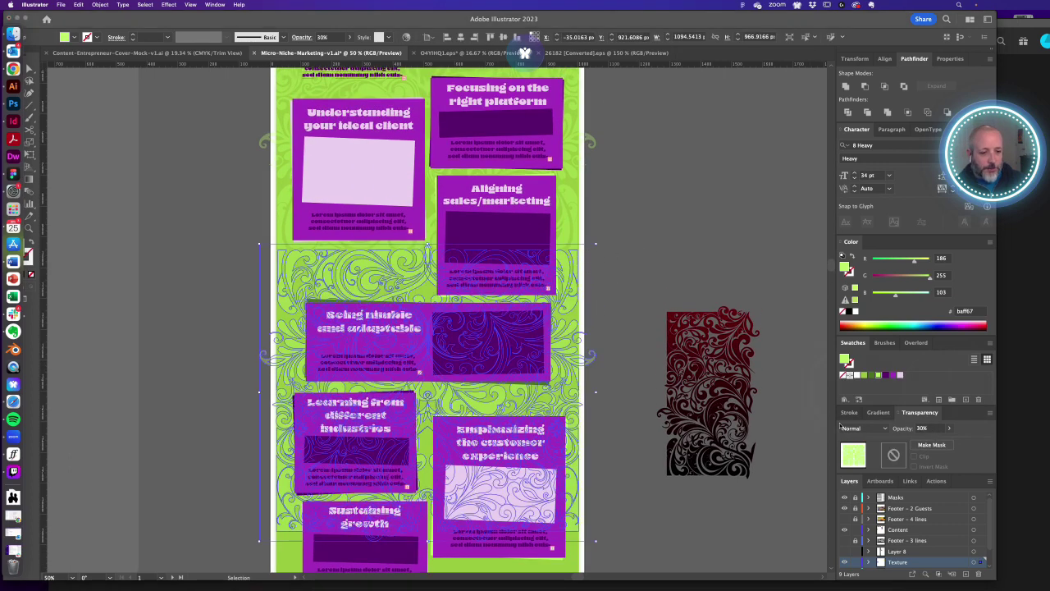
- Set the opacity of the lower and upper ornament halves to 100% each
click(930, 428)
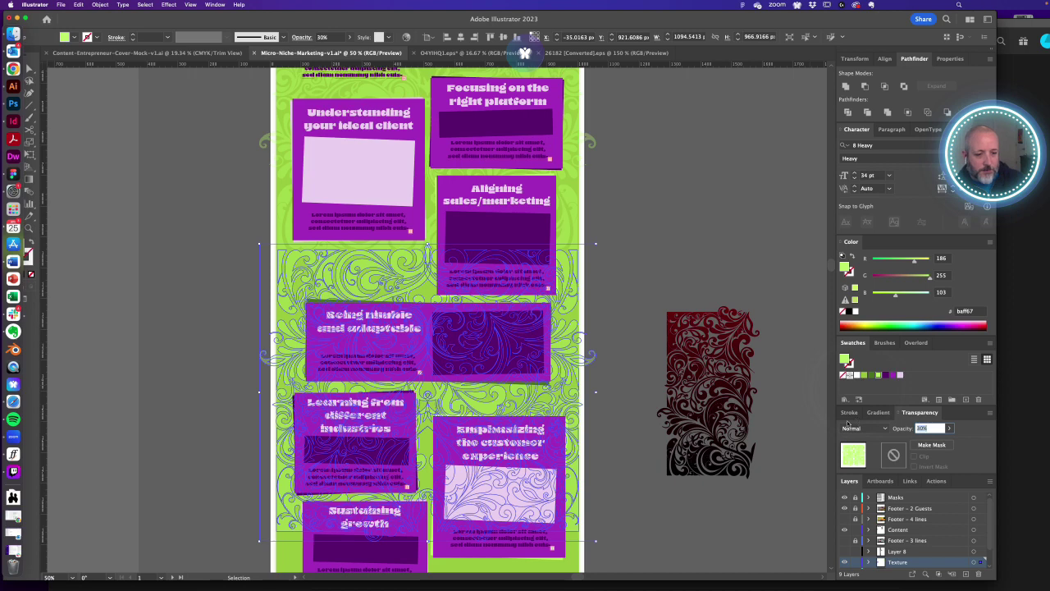
text(100)
key(Return)
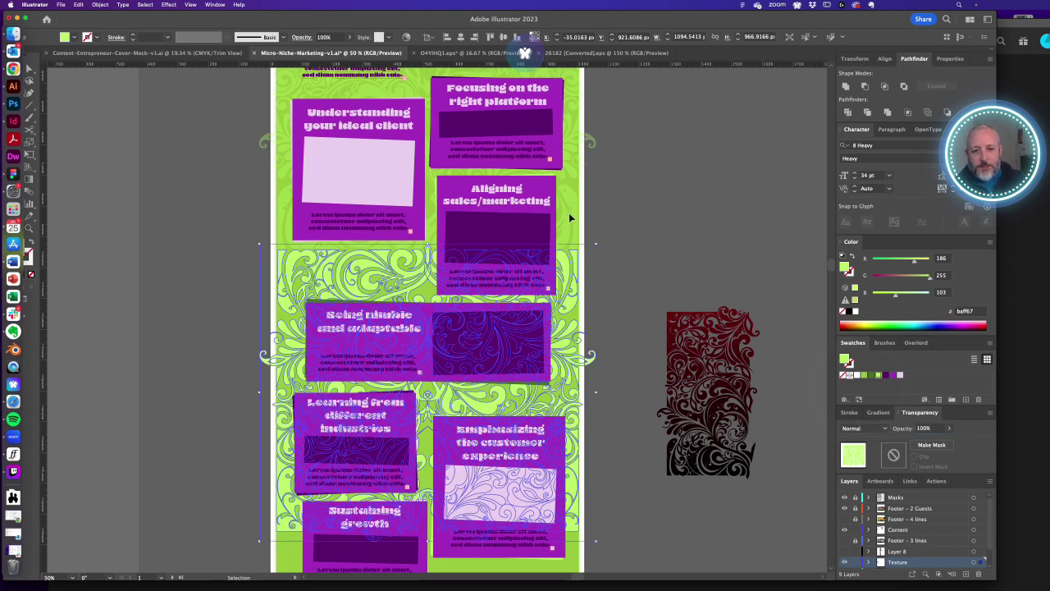
click(572, 217)
click(936, 429)
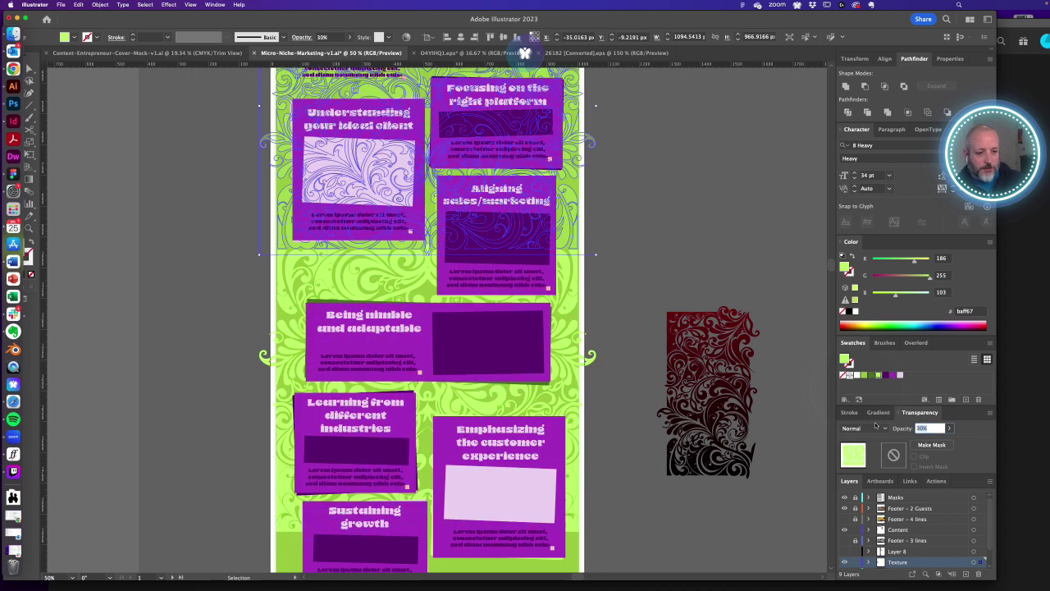
text(100)
key(Return)
- Overlap the two ornament halves slightly at the seam and combine them into one object about 1893 px high
click(351, 277)
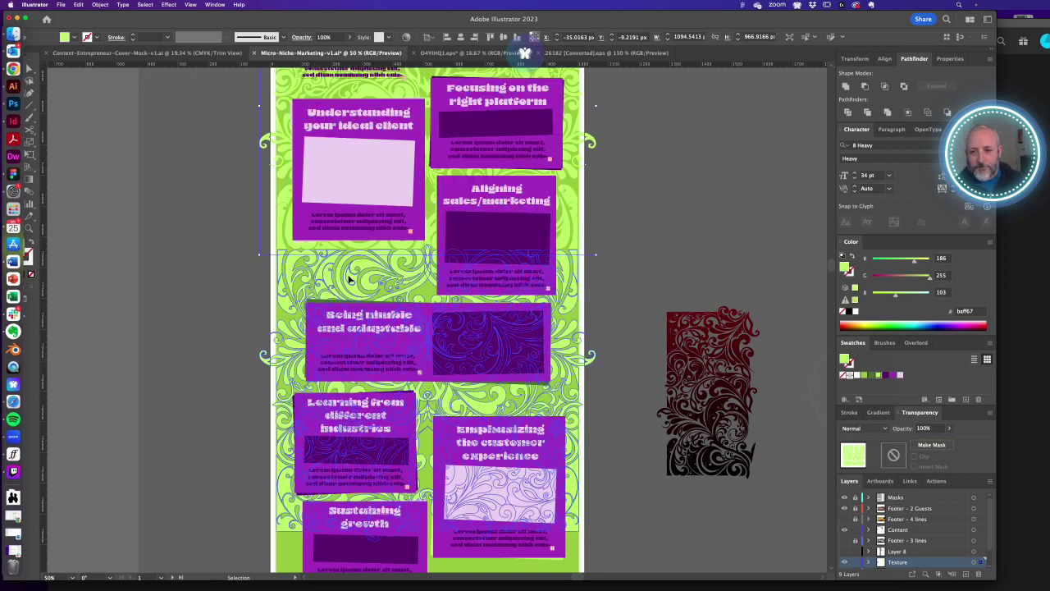
drag(272, 246, 323, 275)
shift+click(292, 217)
key(a)
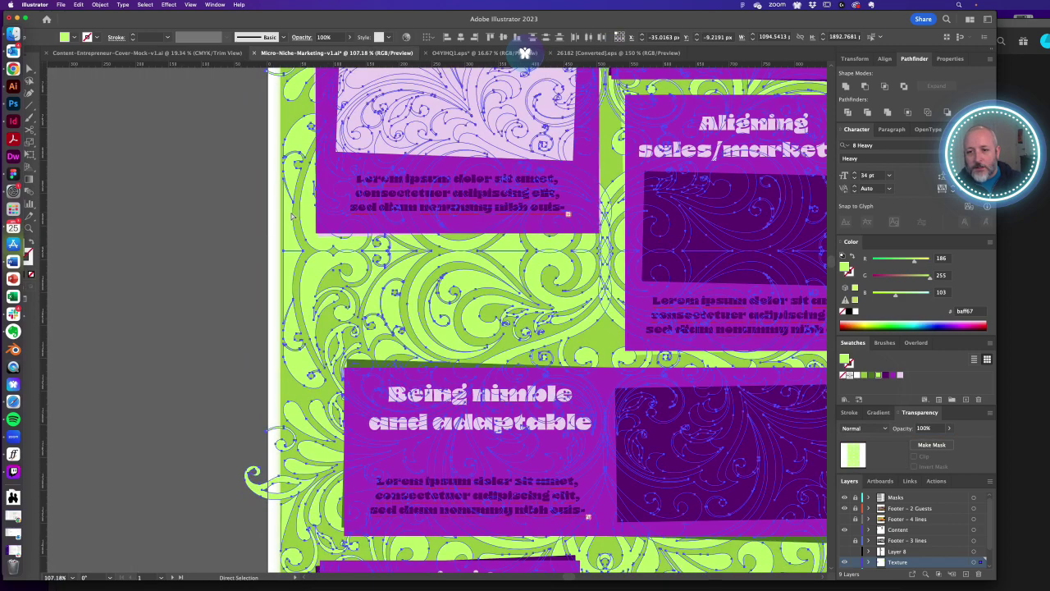
key(v)
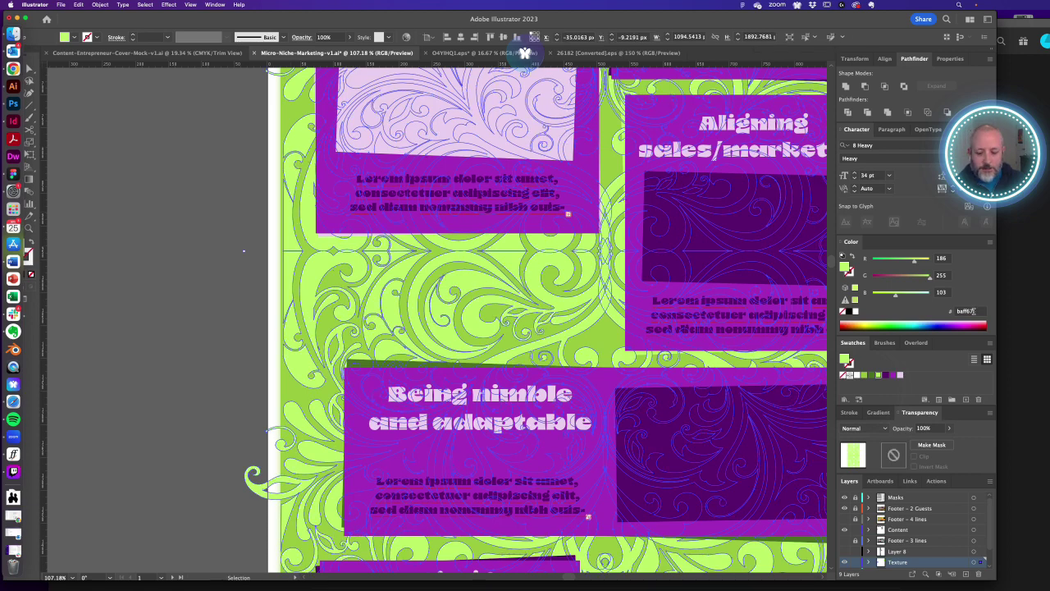
- Set the combined ornament's opacity to 30% and deselect it
click(935, 427)
text(30)
key(Return)
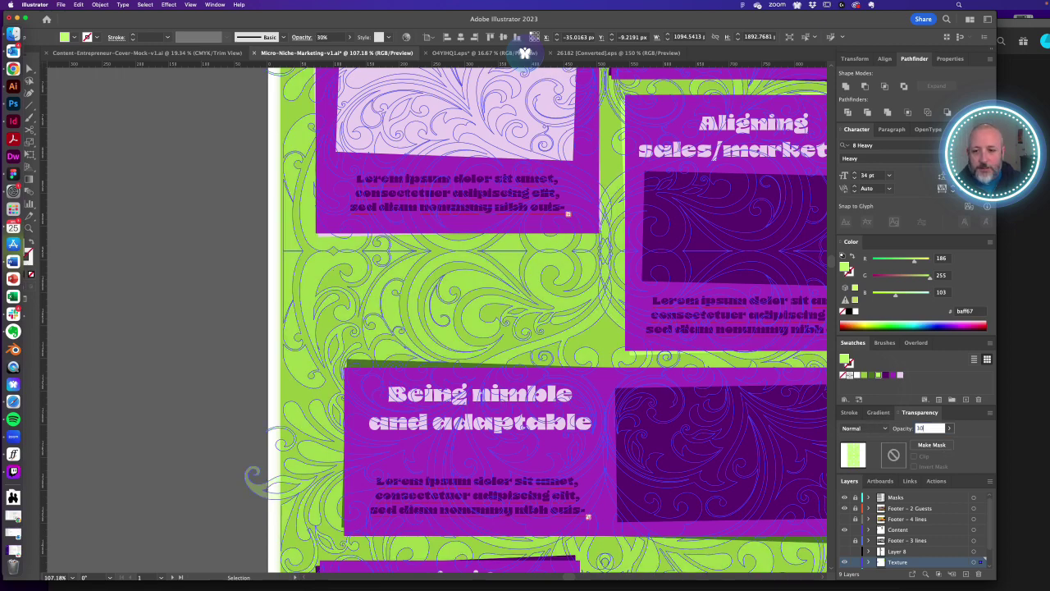
click(181, 315)
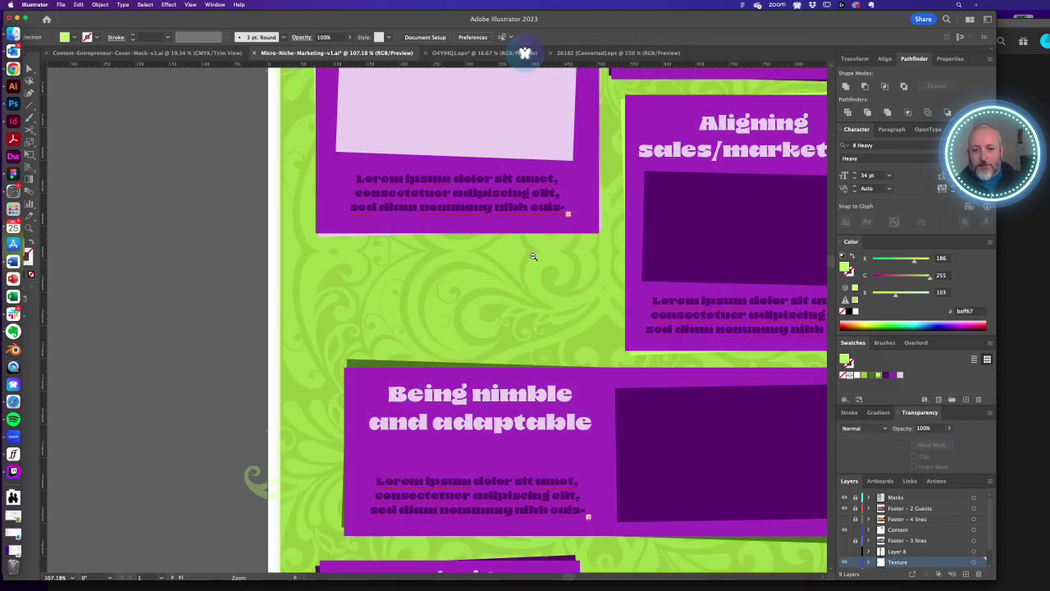
- Examine how the swirl texture covers the whole infographic, including its lower end
alt+click(532, 260)
alt+click(501, 302)
alt+click(476, 310)
alt+click(443, 322)
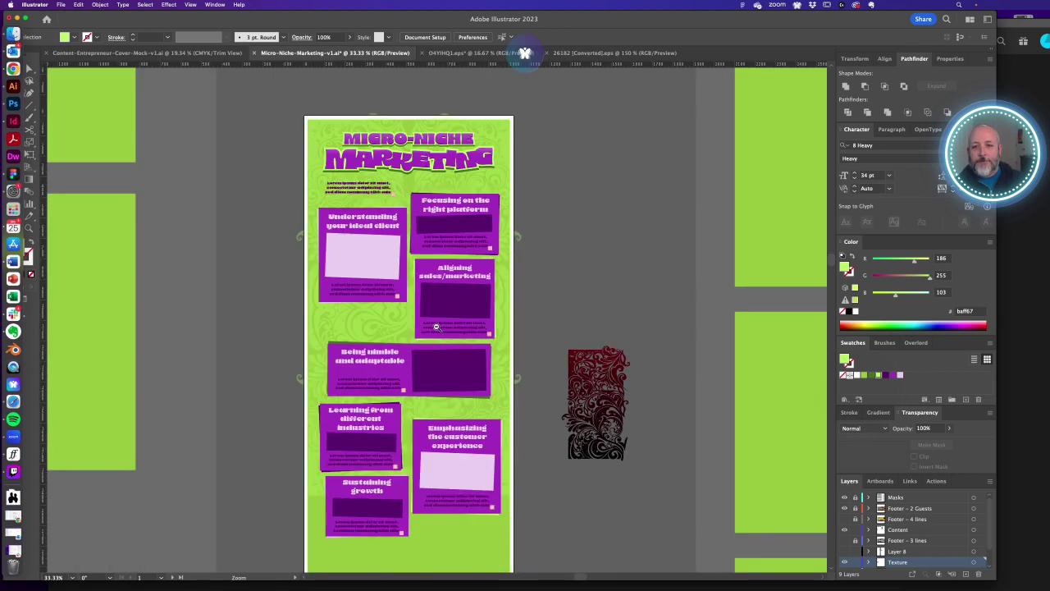
key(v)
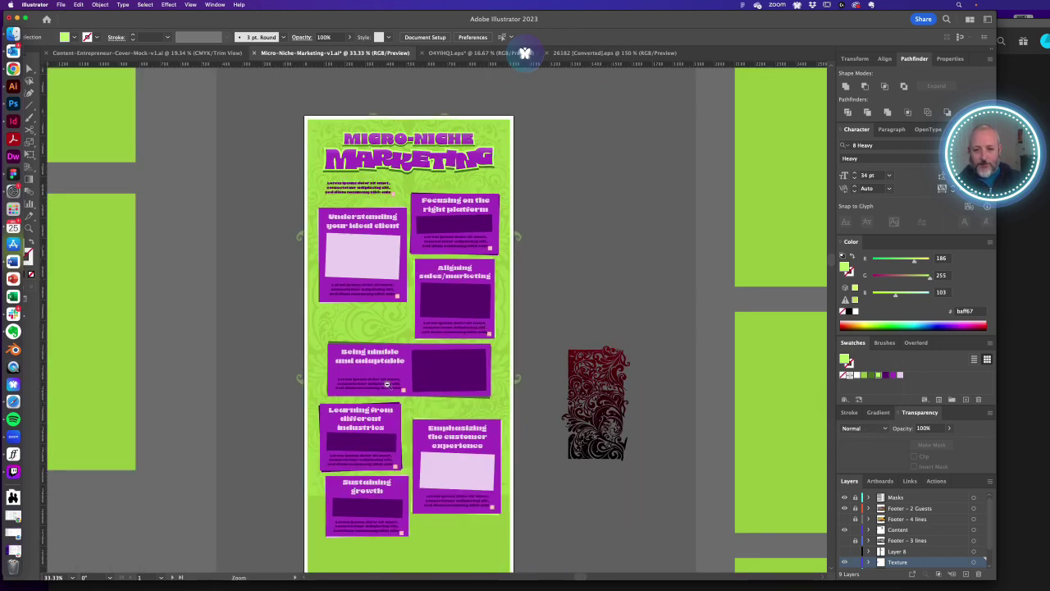
alt+click(387, 383)
drag(429, 326, 404, 325)
click(428, 304)
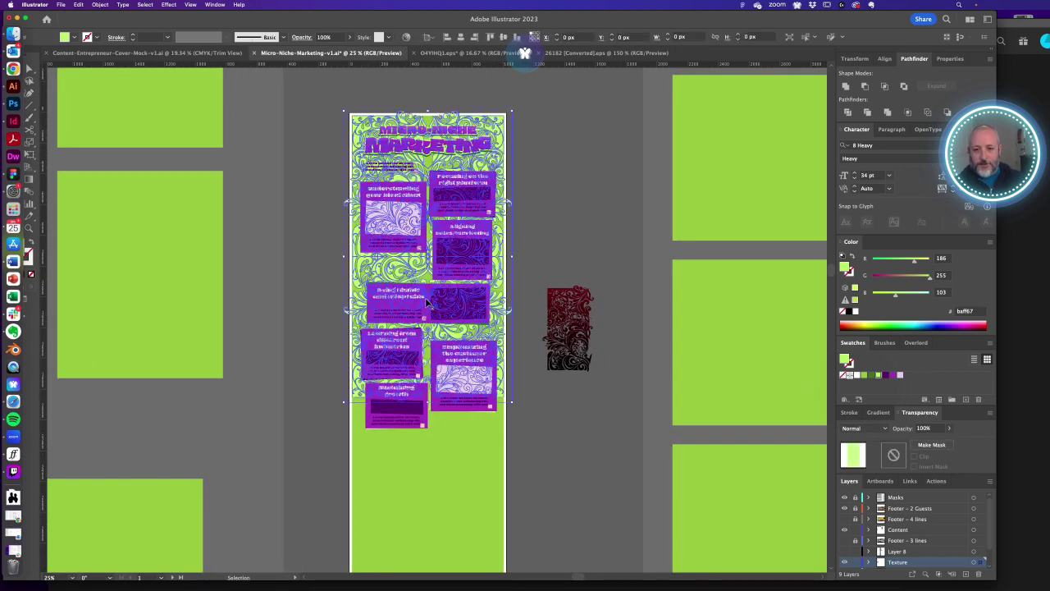
click(543, 235)
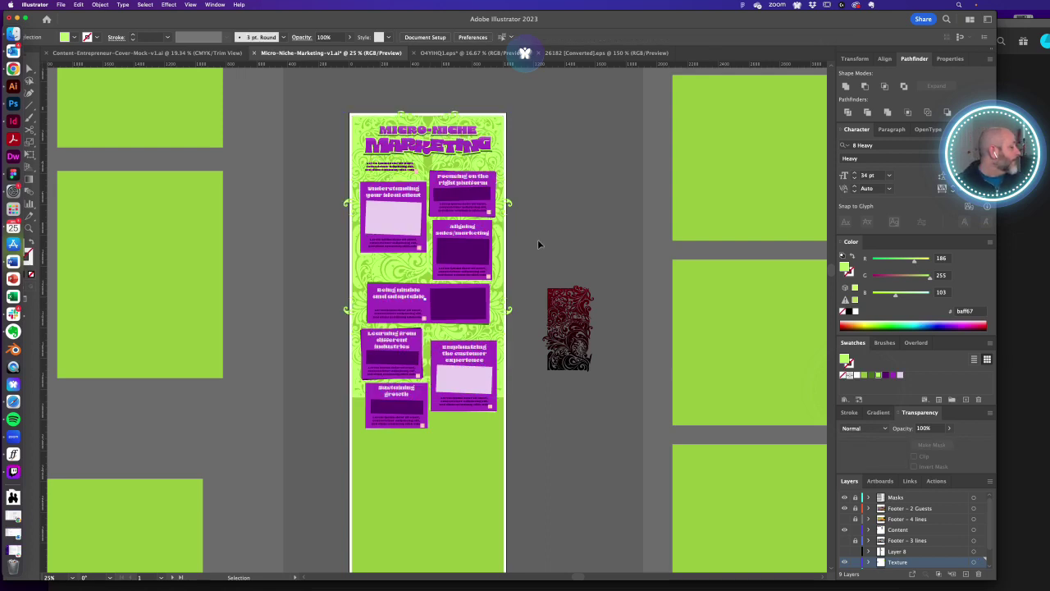
- Reflect a copy of the swirl ornament across the horizontal axis at its bottom edge to fill the lower background
click(399, 264)
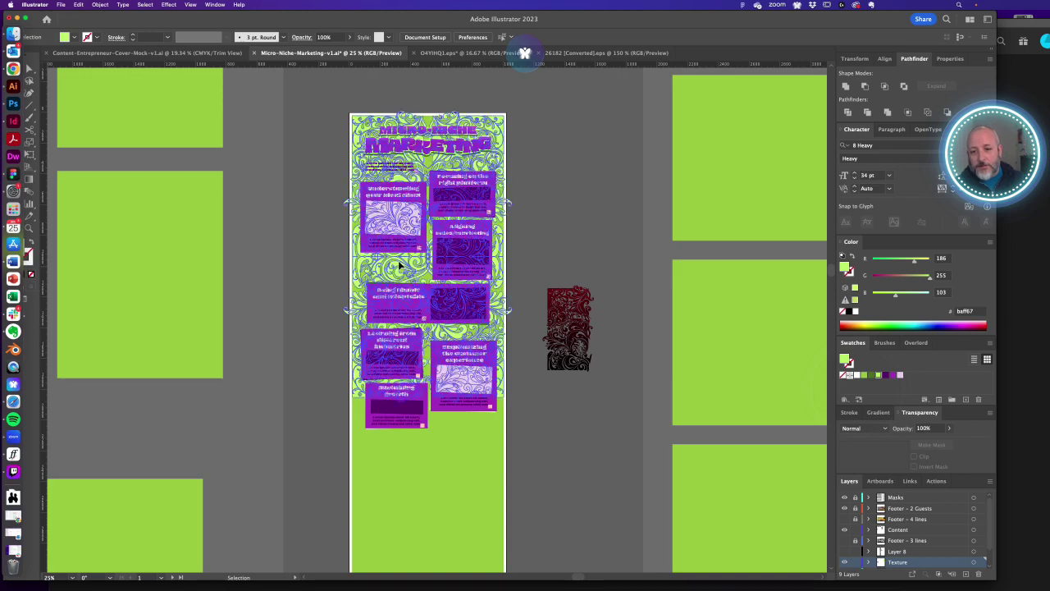
drag(348, 392, 473, 451)
key(o)
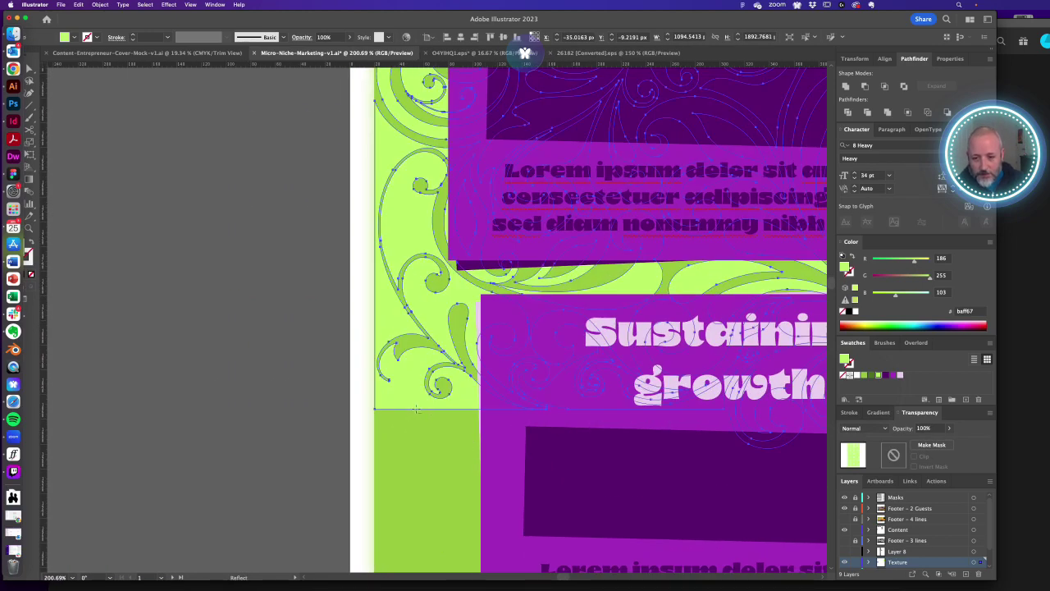
alt+click(416, 409)
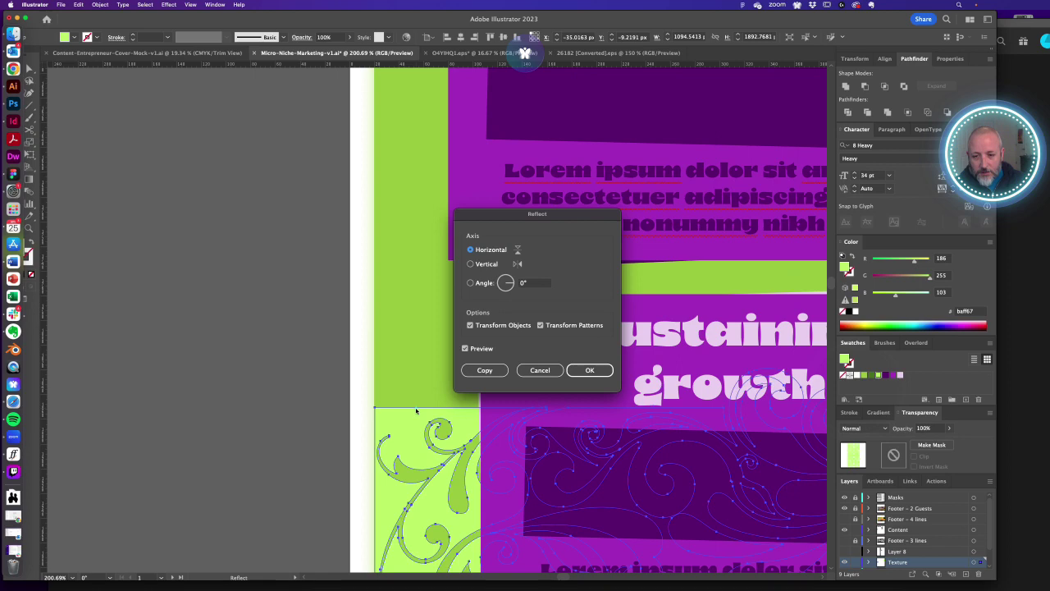
click(495, 371)
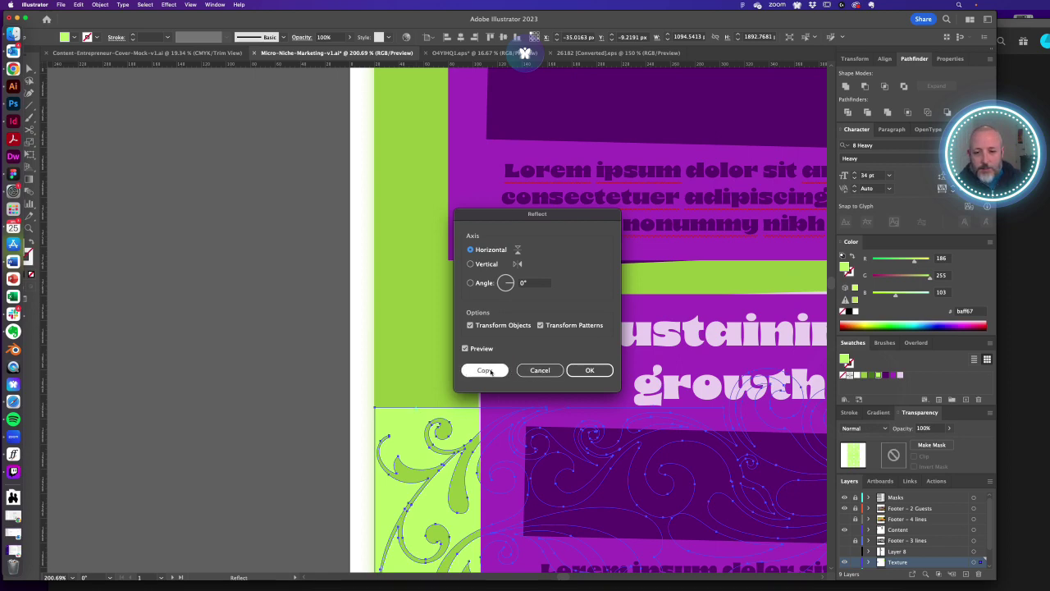
key(v)
click(356, 429)
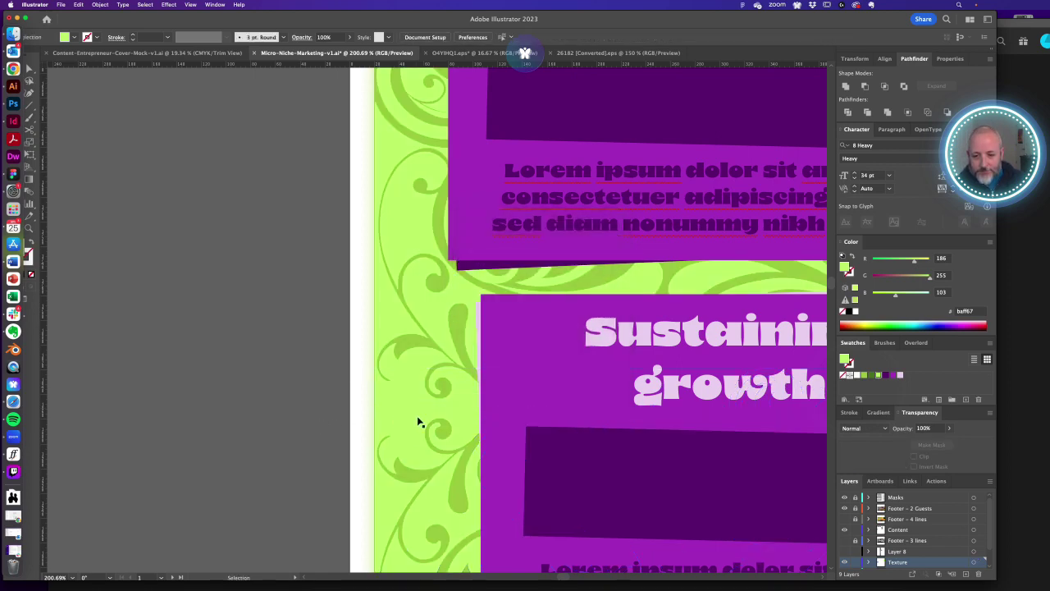
- Select the lower ornament copy together with the upper ornament and group them
click(420, 422)
key(z)
alt+click(457, 362)
alt+click(457, 362)
alt+click(457, 362)
alt+click(457, 362)
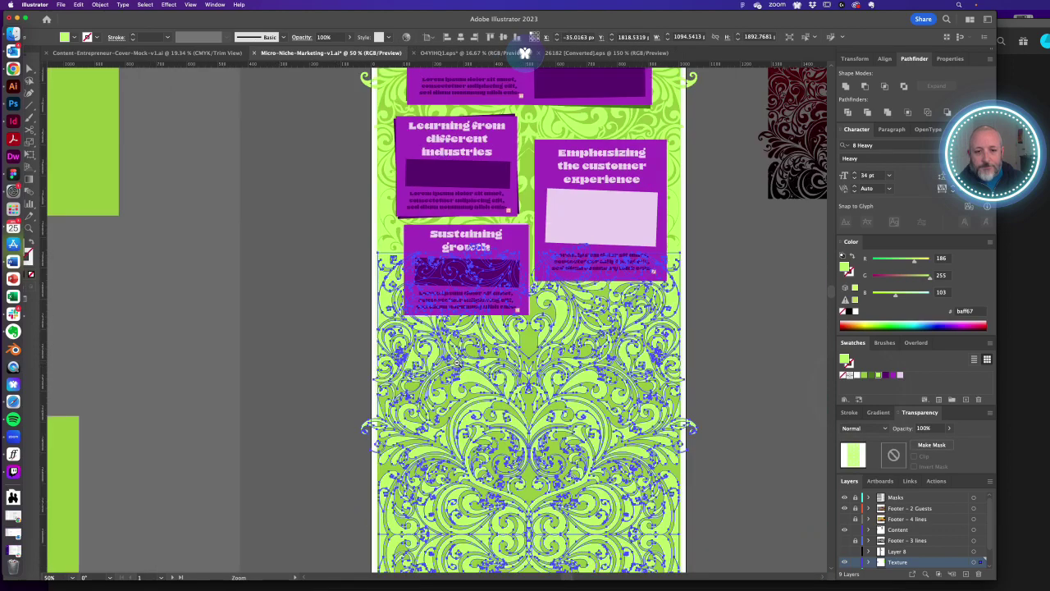
alt+click(457, 362)
alt+click(457, 362)
alt+click(457, 362)
drag(484, 291, 502, 533)
key(v)
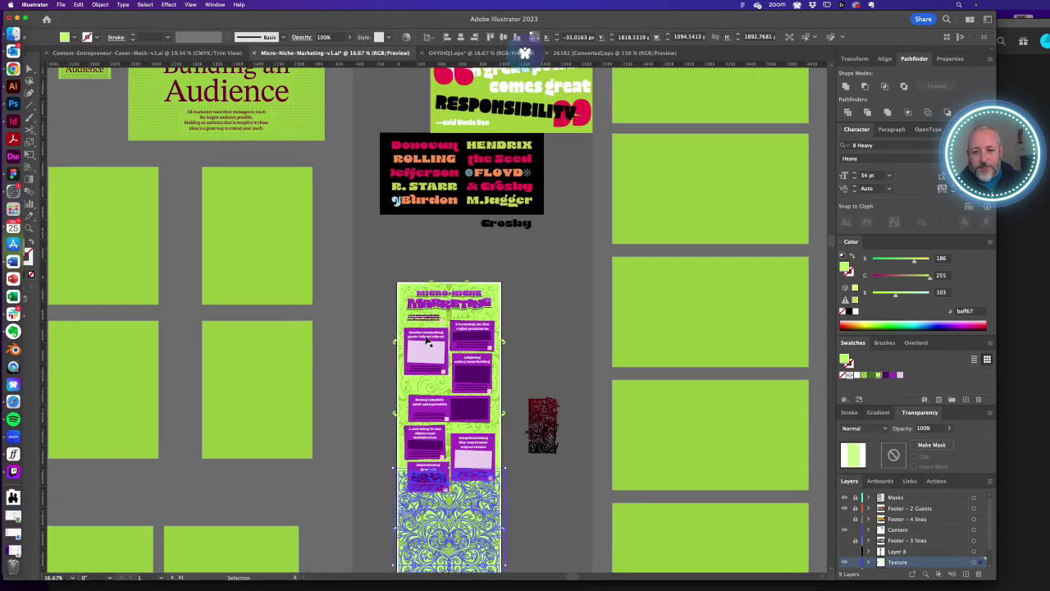
shift+click(407, 294)
key(super+g)
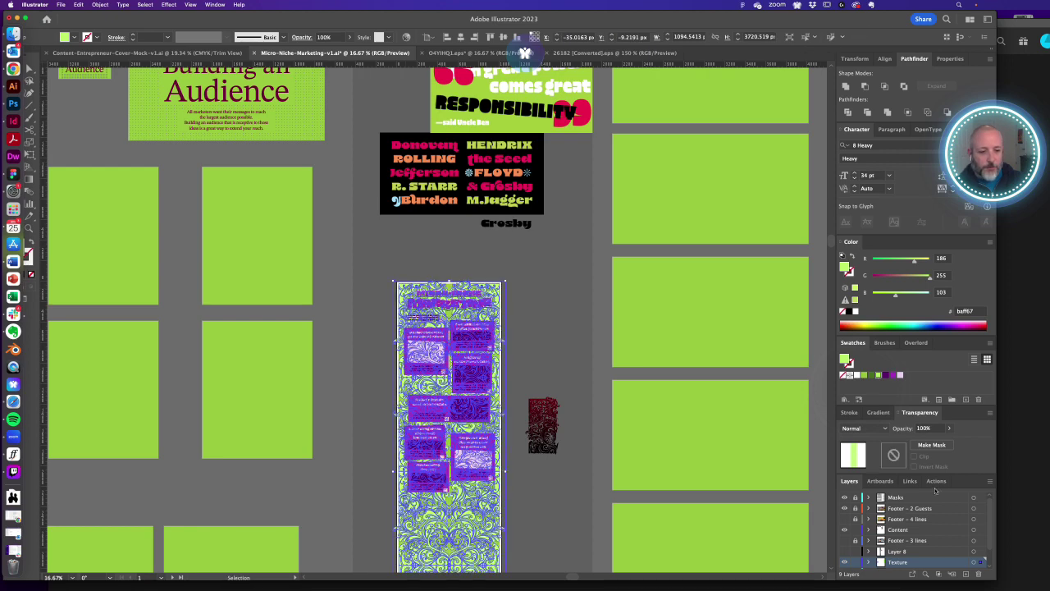
- Set the grouped ornament's opacity to 30% and deselect it
click(938, 428)
text(10)
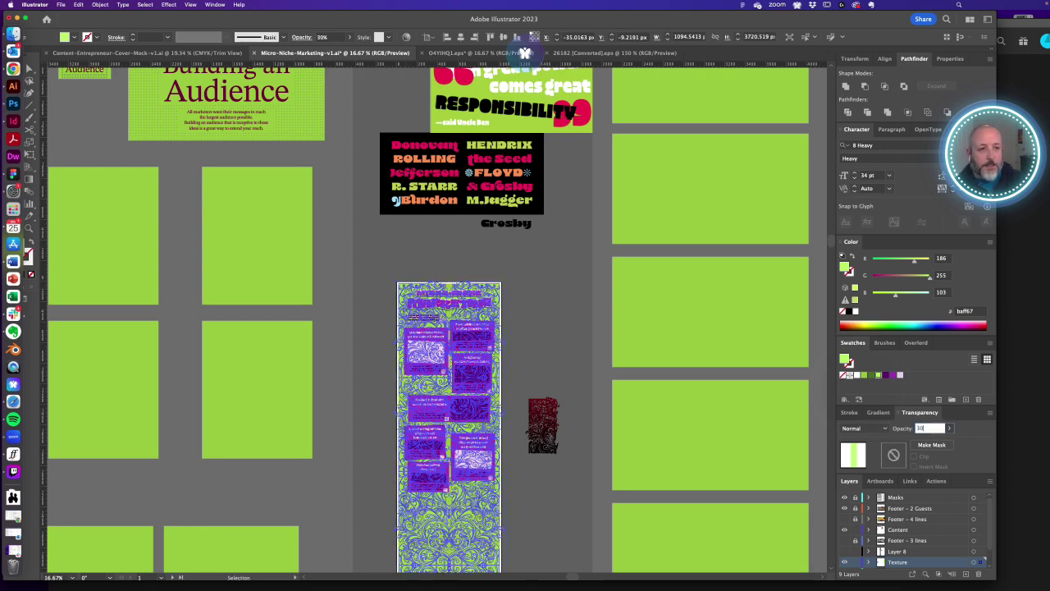
key(Return)
click(555, 382)
- Reduce the full-length swirl ornament's opacity to 20% and deselect it
drag(539, 437, 553, 318)
drag(450, 299, 586, 373)
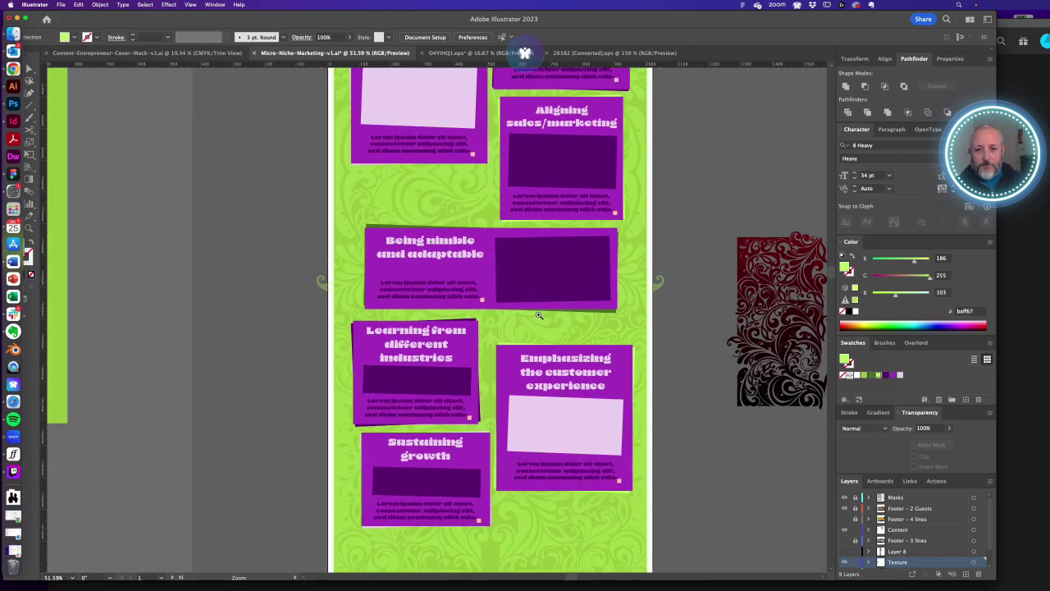
scroll(539, 315, up, 1)
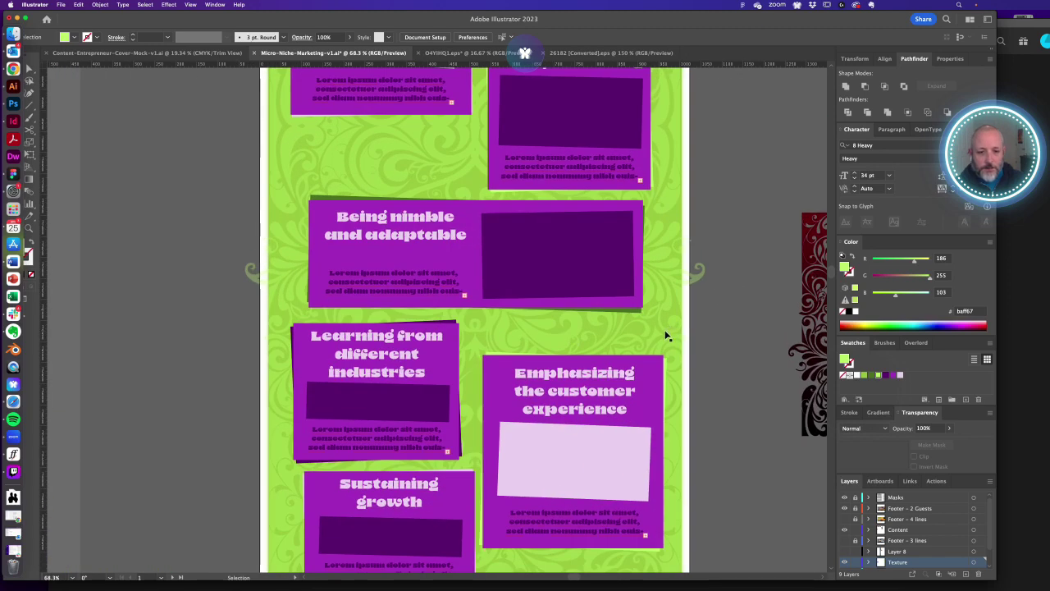
drag(608, 269, 610, 421)
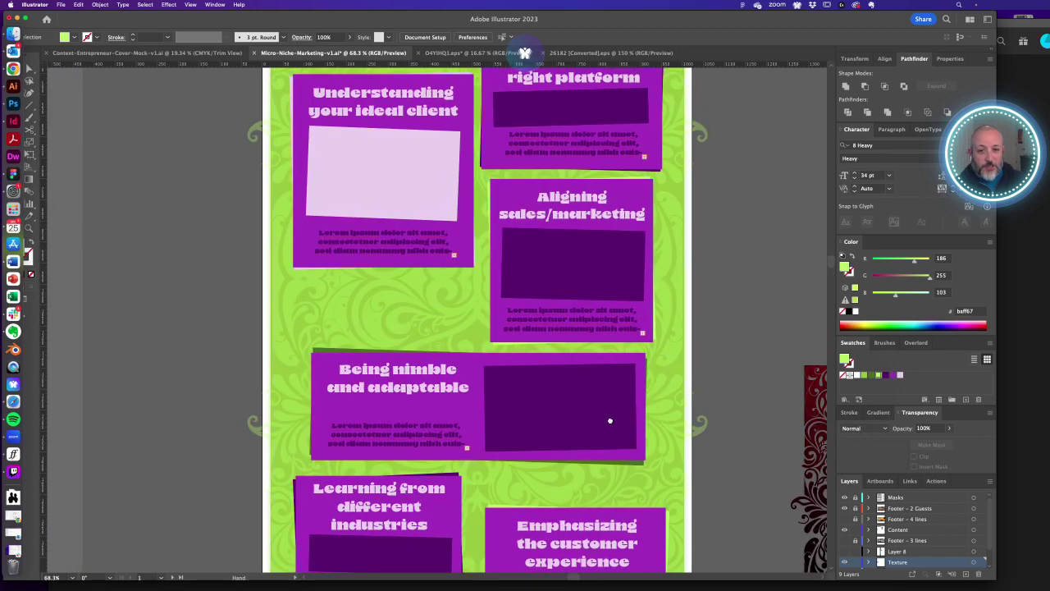
click(665, 399)
click(927, 428)
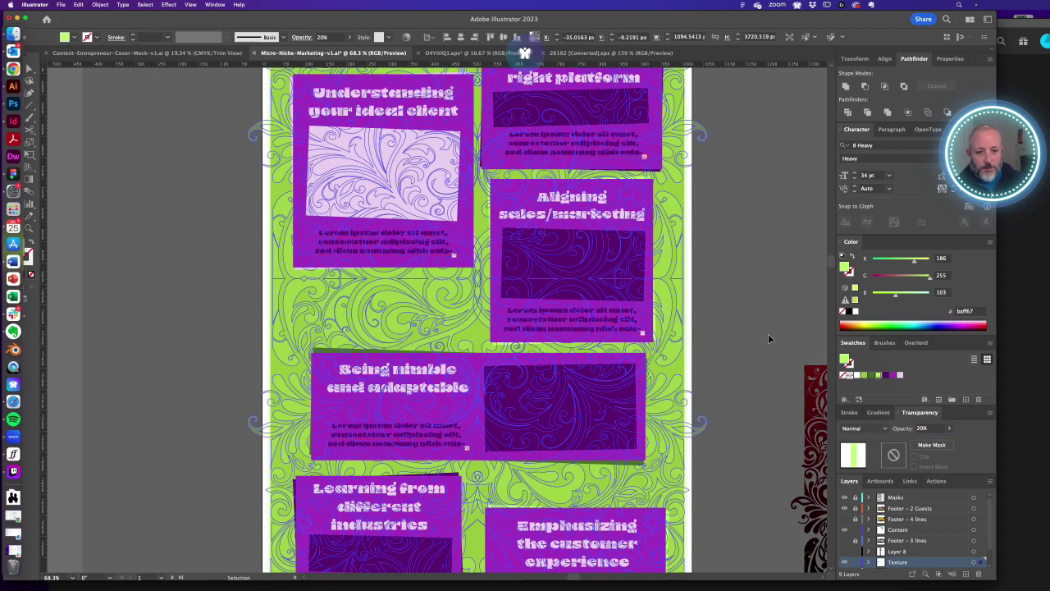
click(703, 499)
- Set the blending mode of the dark green shadow shape behind the "Being nimble and adaptable" box to Multiply
drag(603, 469, 699, 489)
key(a)
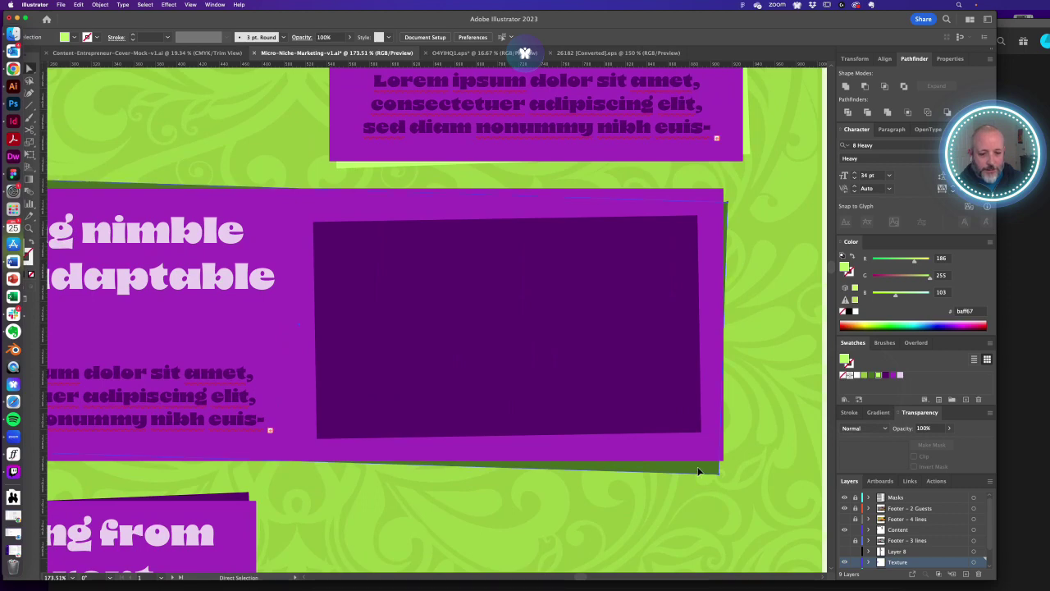
click(704, 472)
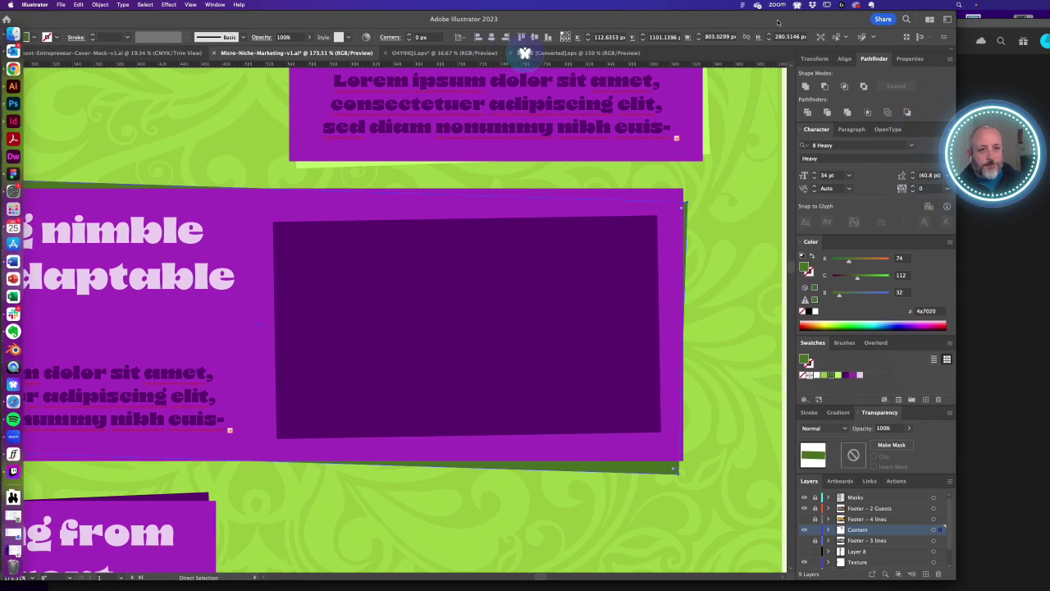
drag(821, 24, 768, 25)
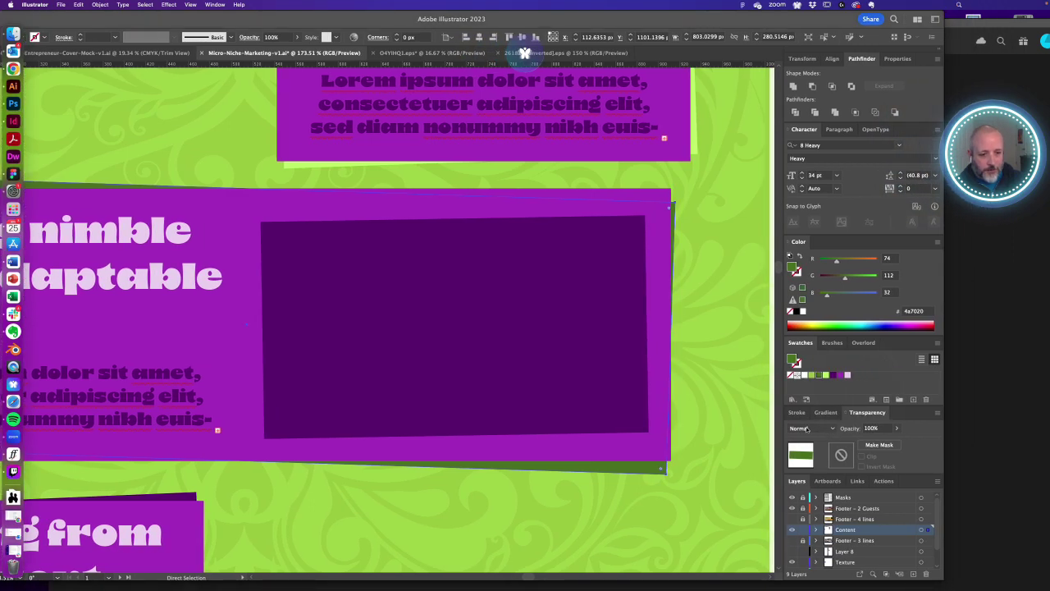
drag(747, 18, 630, 11)
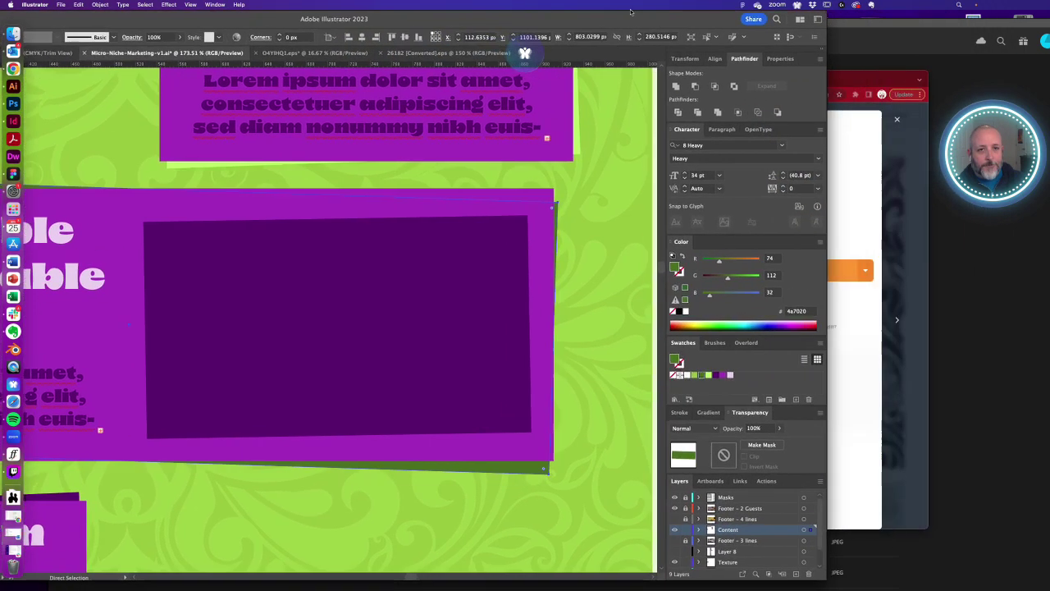
click(716, 428)
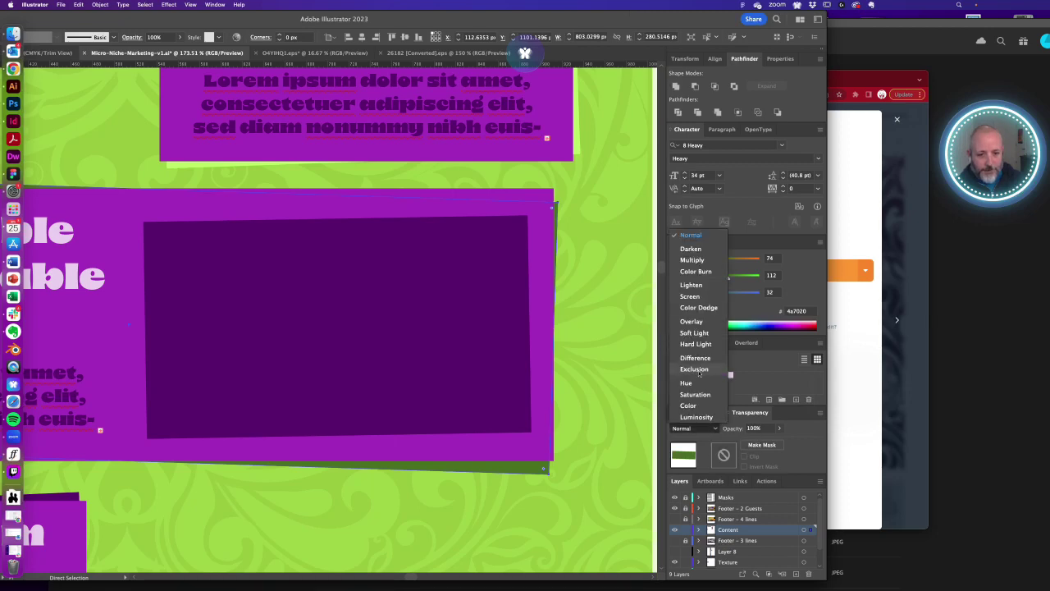
click(695, 250)
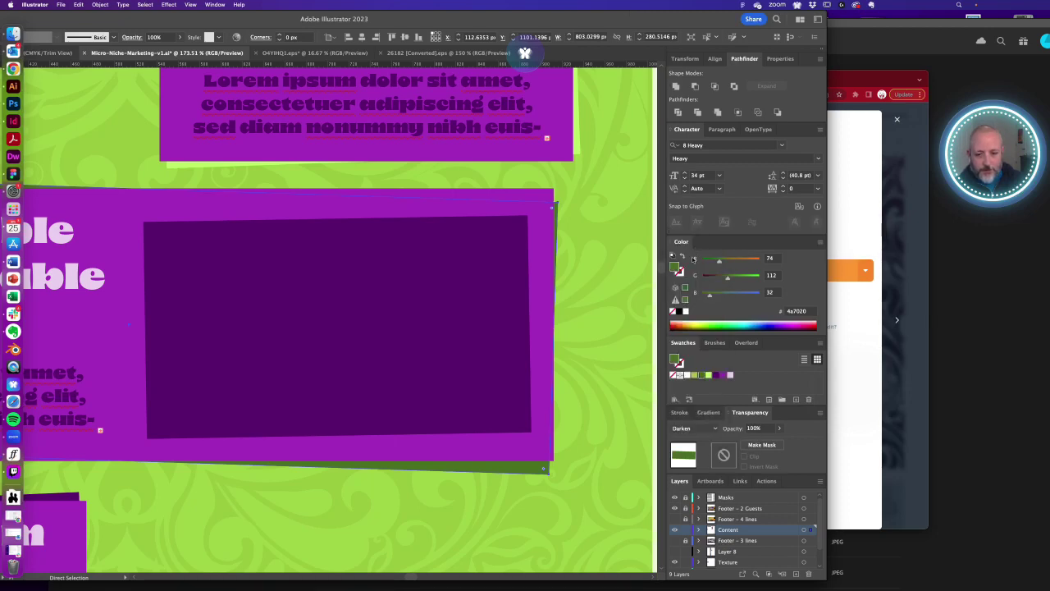
click(715, 428)
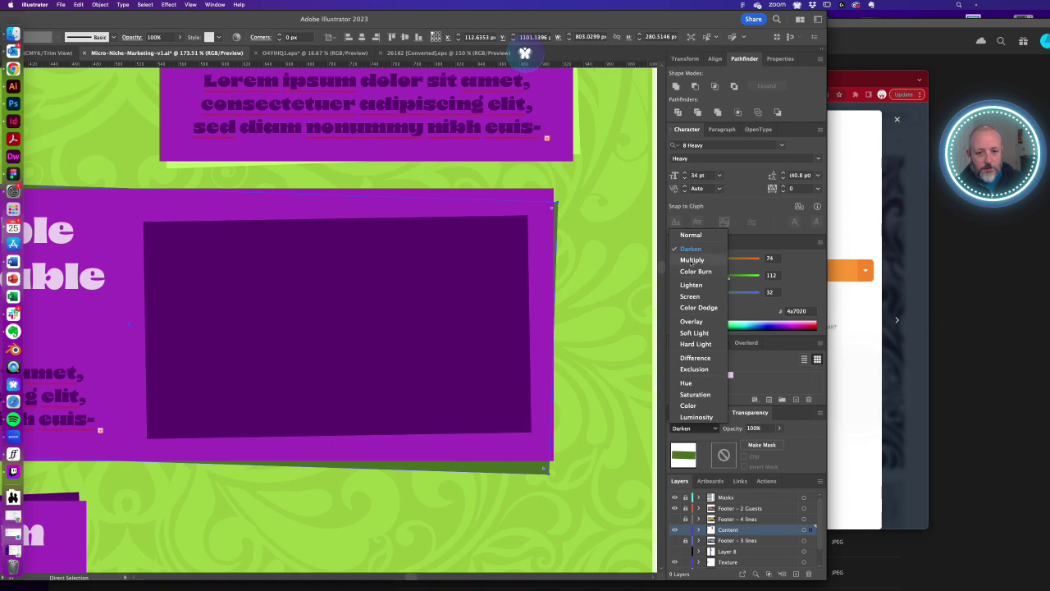
click(692, 259)
click(500, 281)
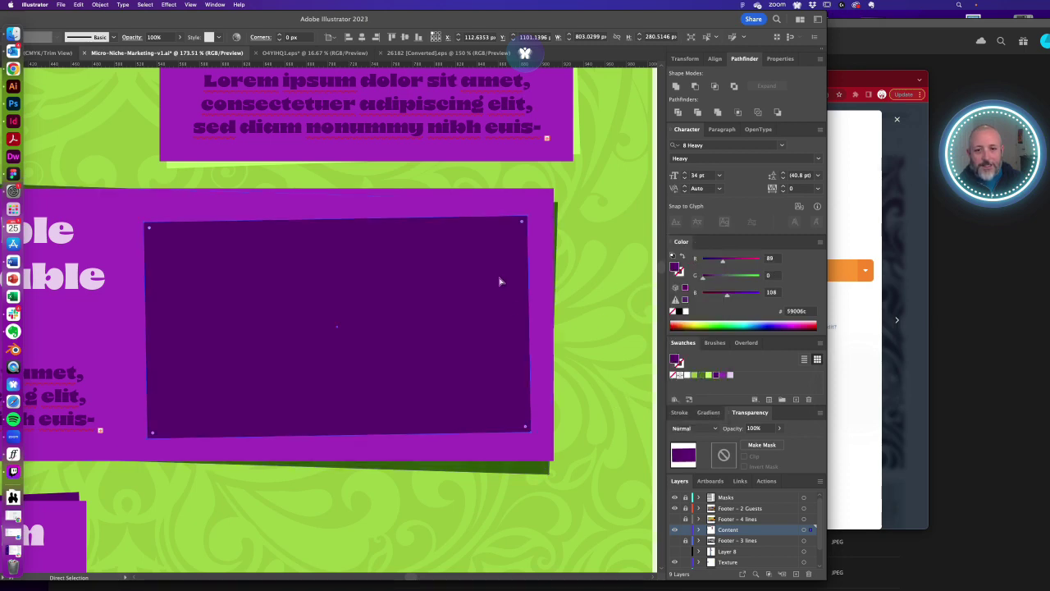
- Try Multiply blending on the light green shape behind the "Aligning sales/marketing" box, and undo it
scroll(631, 296, up, 5)
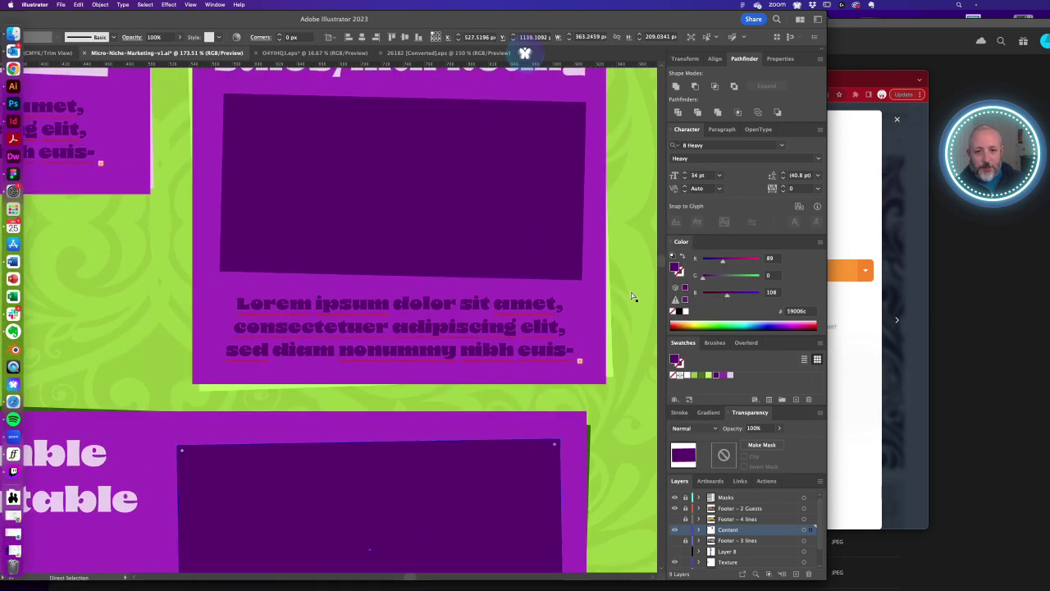
click(609, 358)
click(704, 429)
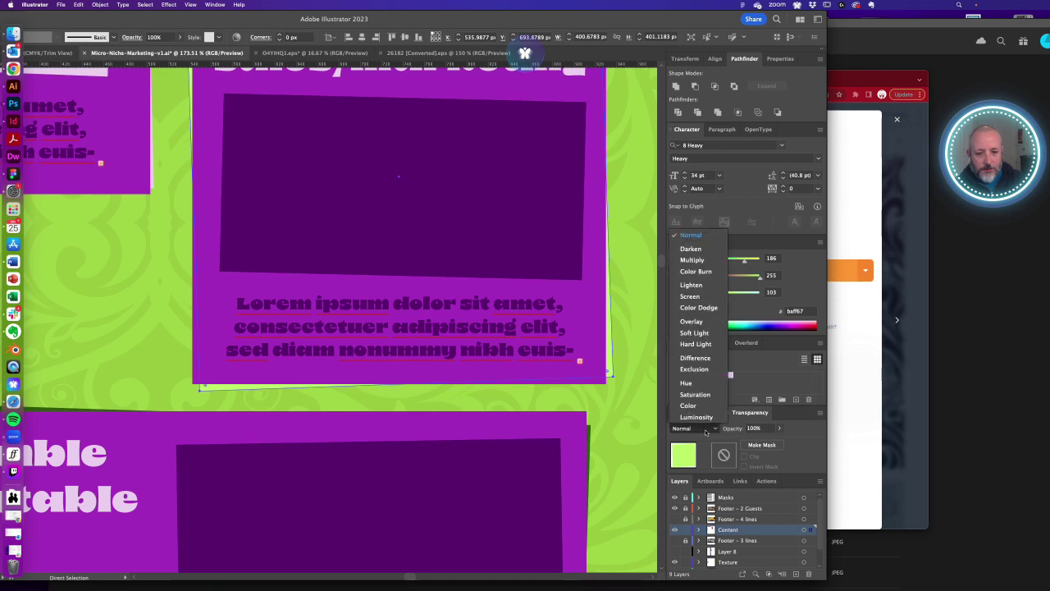
click(701, 260)
click(635, 380)
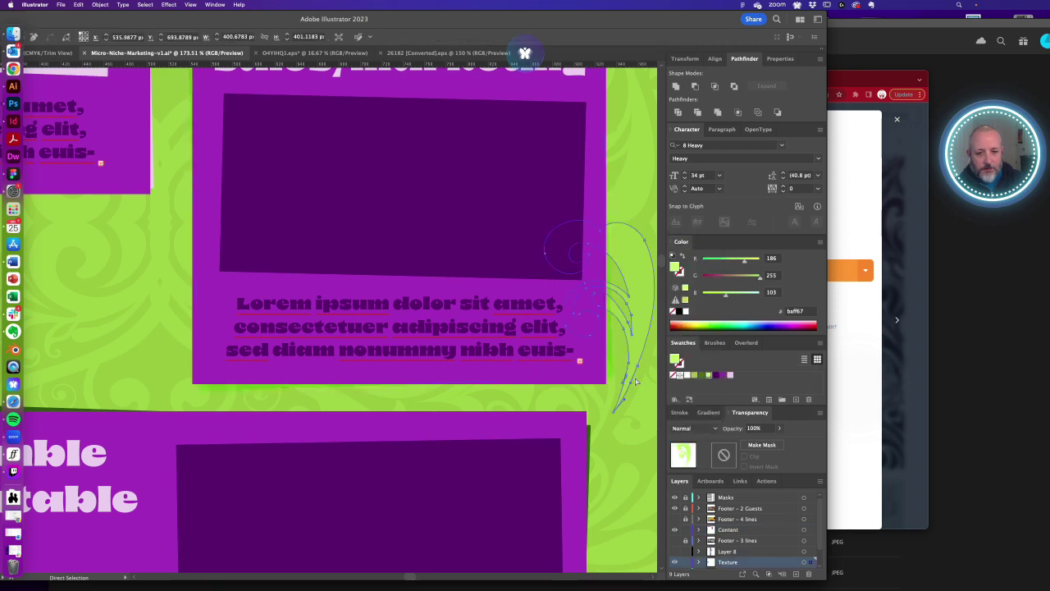
key(super+minus)
key(super+z)
key(super+z)
key(super+z)
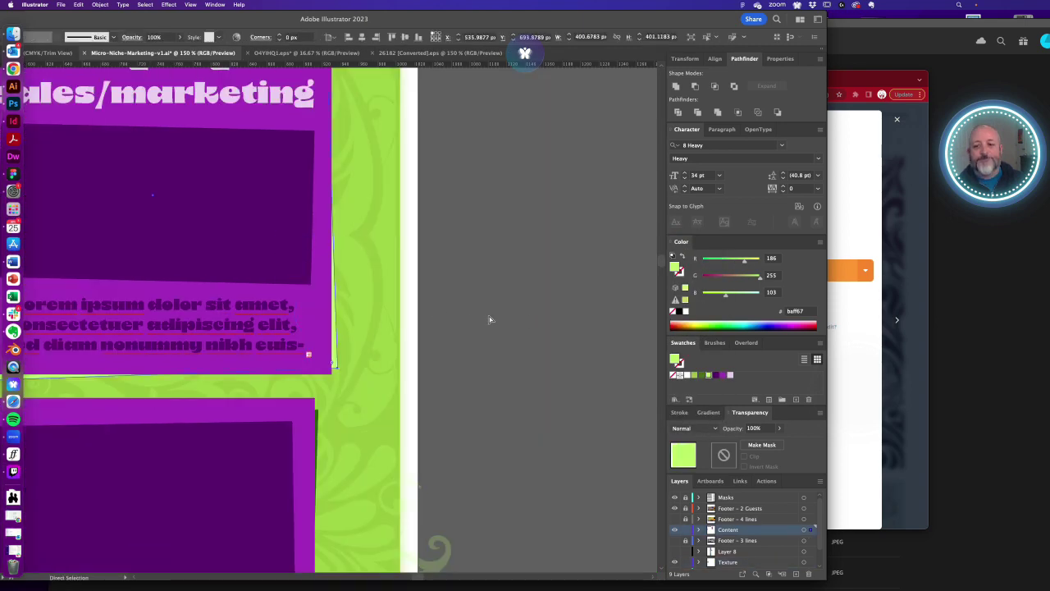
- Set the blending mode of the dark purple shadow shape behind the "Focusing on the right platform" box to Multiply
drag(410, 308, 656, 390)
drag(522, 161, 533, 258)
scroll(533, 258, up, 2)
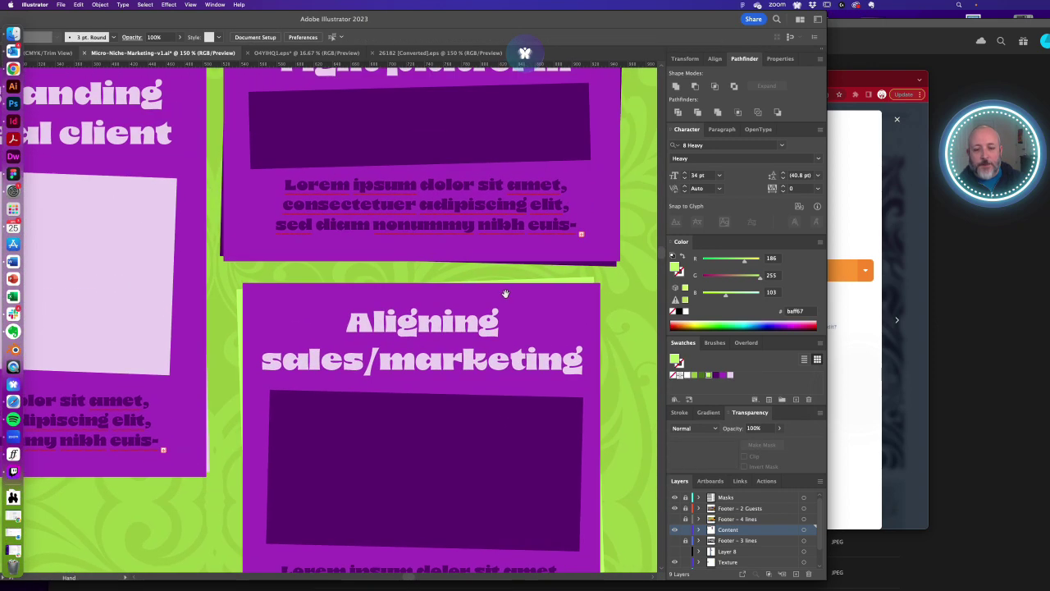
scroll(216, 281, up, 3)
click(243, 289)
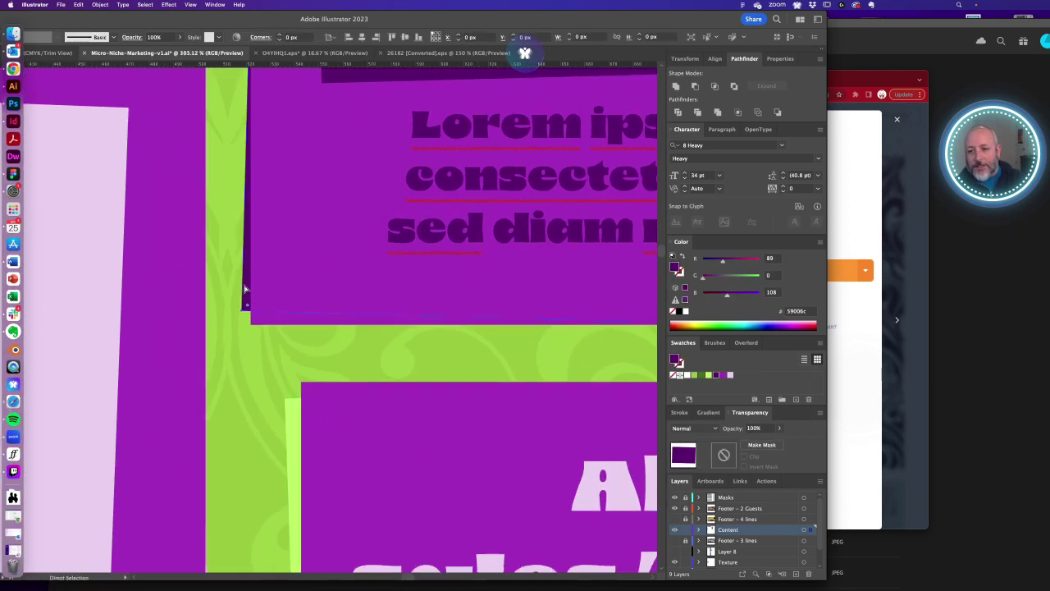
click(693, 428)
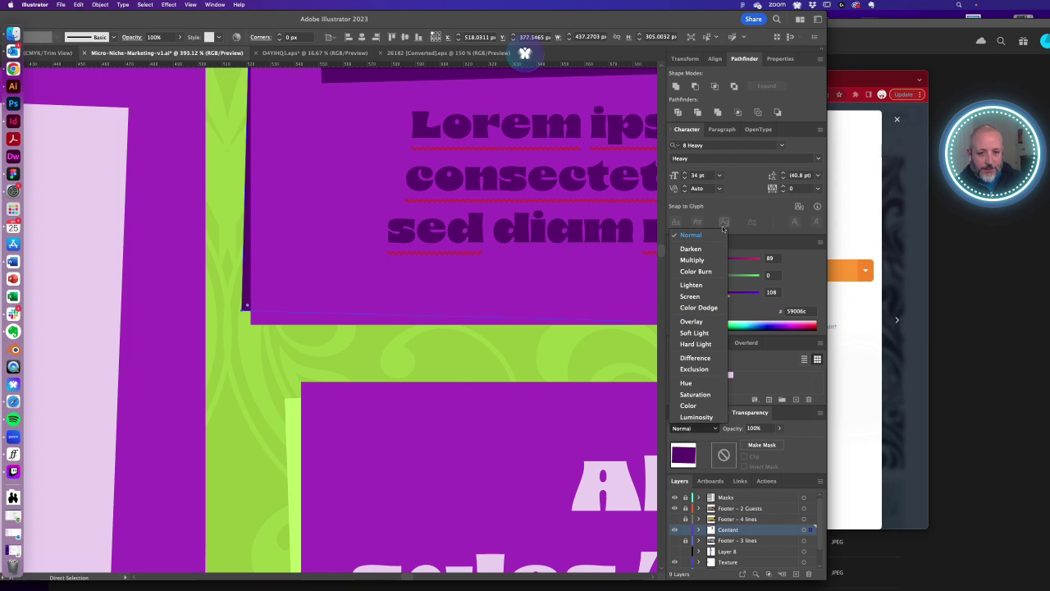
click(691, 260)
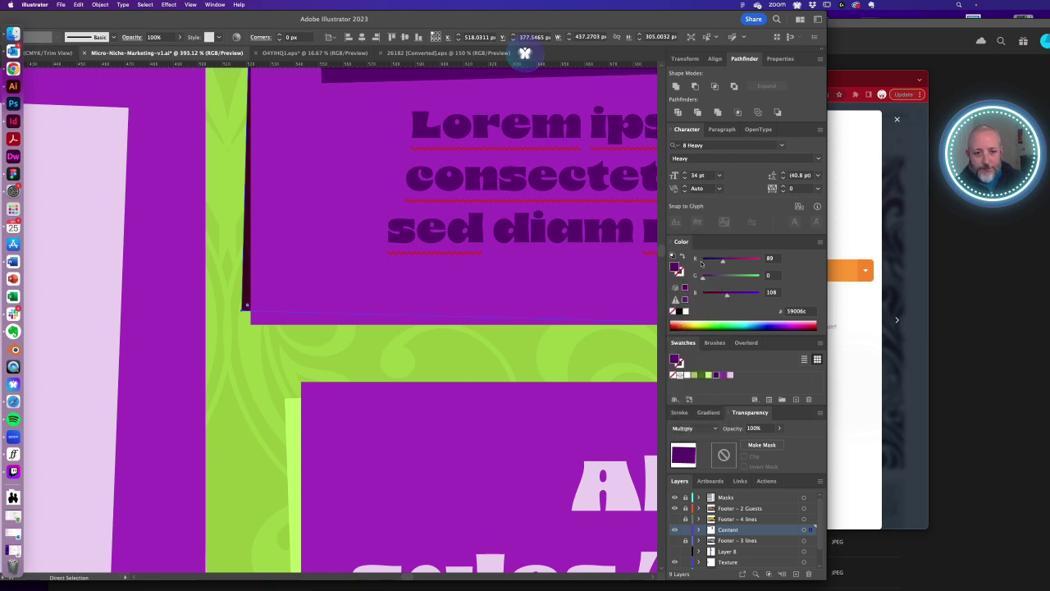
- Set the opacity of the dark purple shadow shape to 50% and deselect it
drag(767, 427, 675, 426)
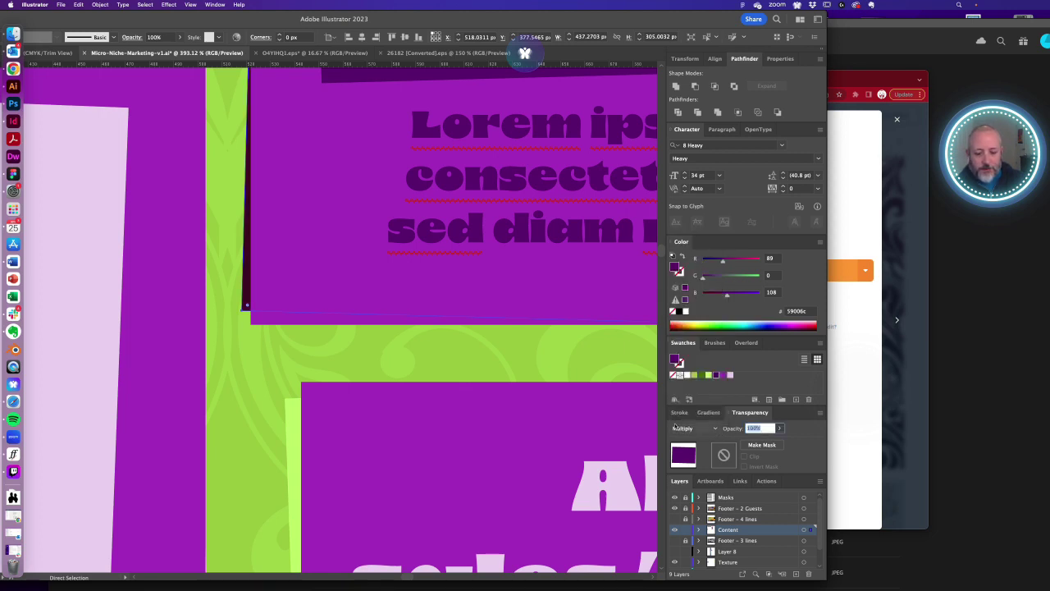
text(50)
key(Return)
click(260, 351)
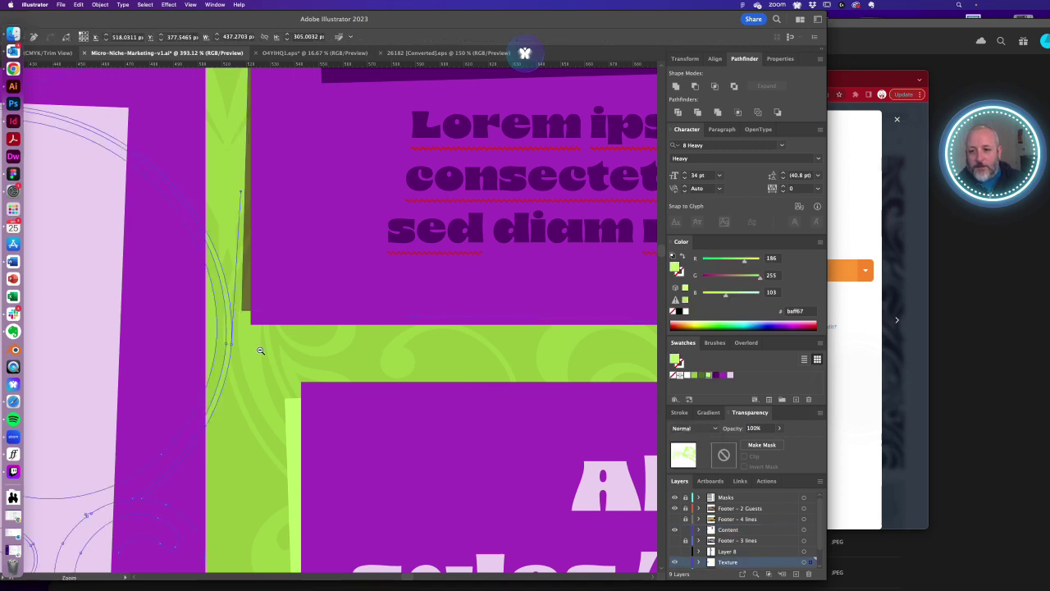
- Set the opacity of the light lilac shape behind the "Understanding your ideal client" box to 50% and deselect it
alt+super+click(283, 366)
alt+super+click(291, 366)
alt+super+click(297, 367)
alt+super+click(297, 368)
drag(261, 364, 500, 286)
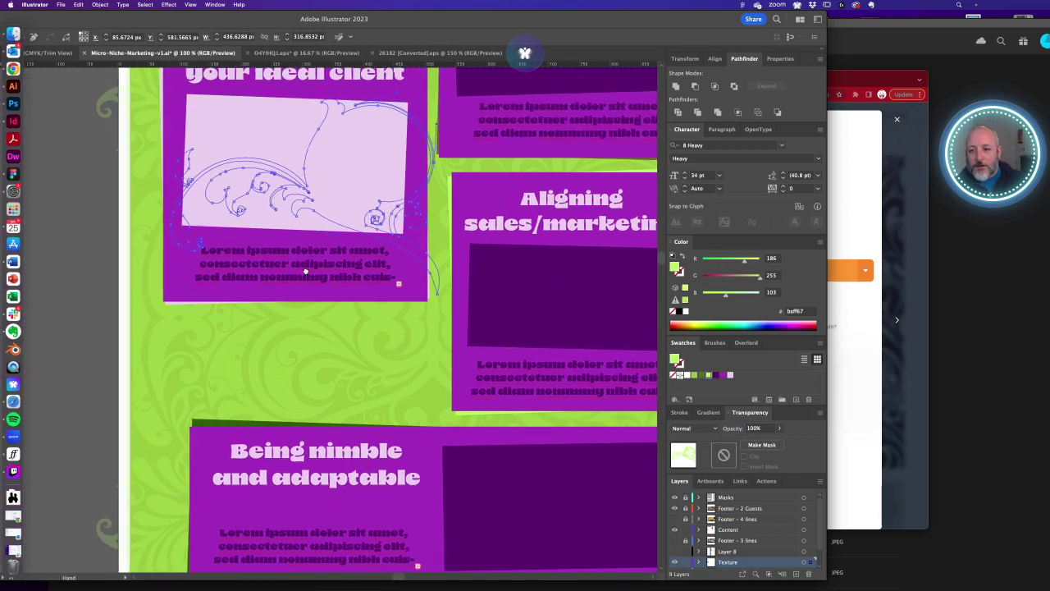
drag(305, 271, 393, 345)
drag(213, 386, 398, 438)
click(390, 350)
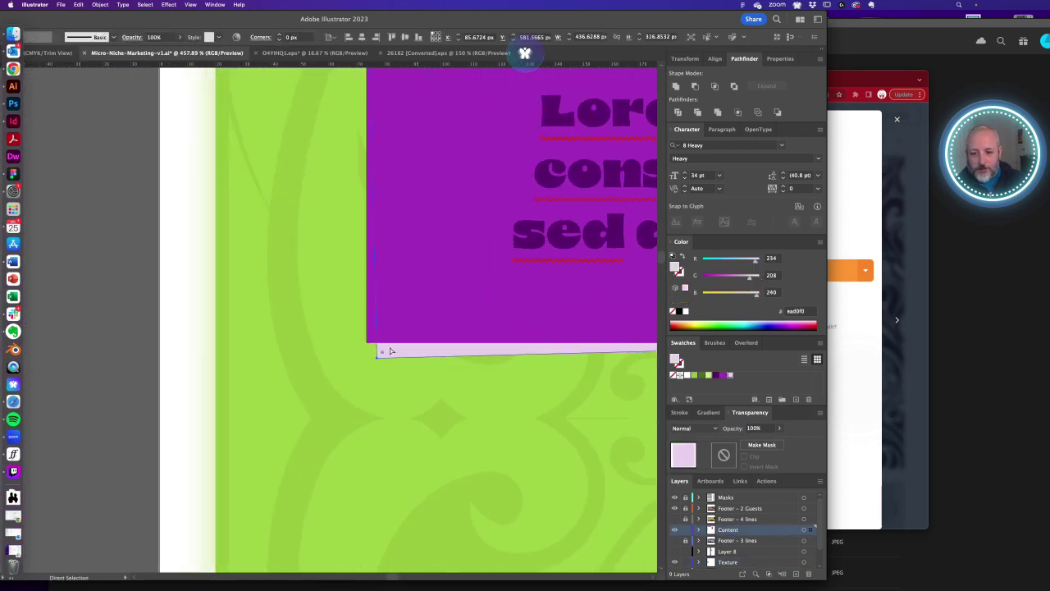
click(776, 428)
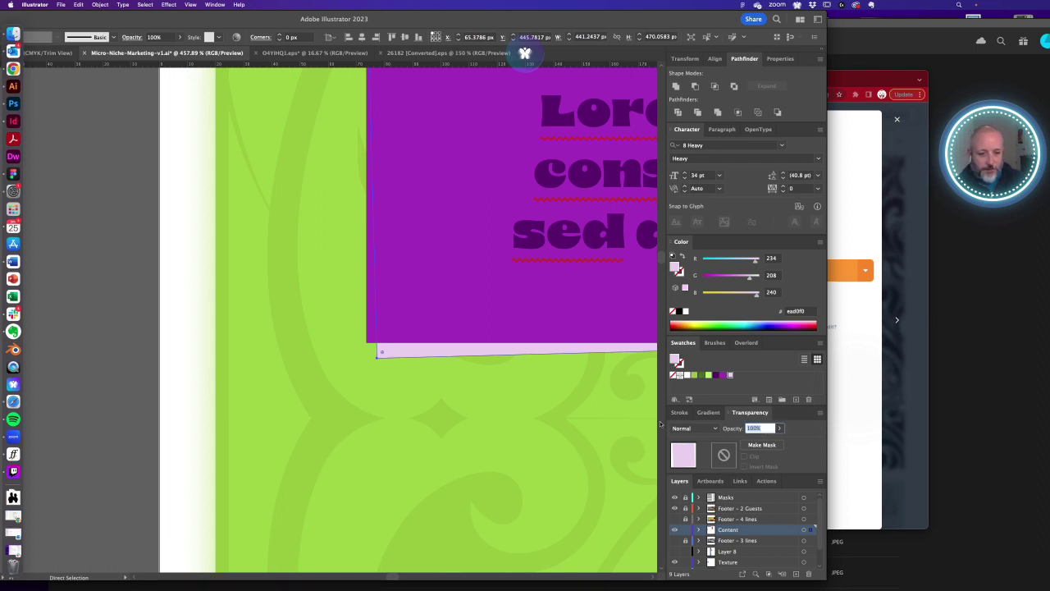
text(50)
key(Return)
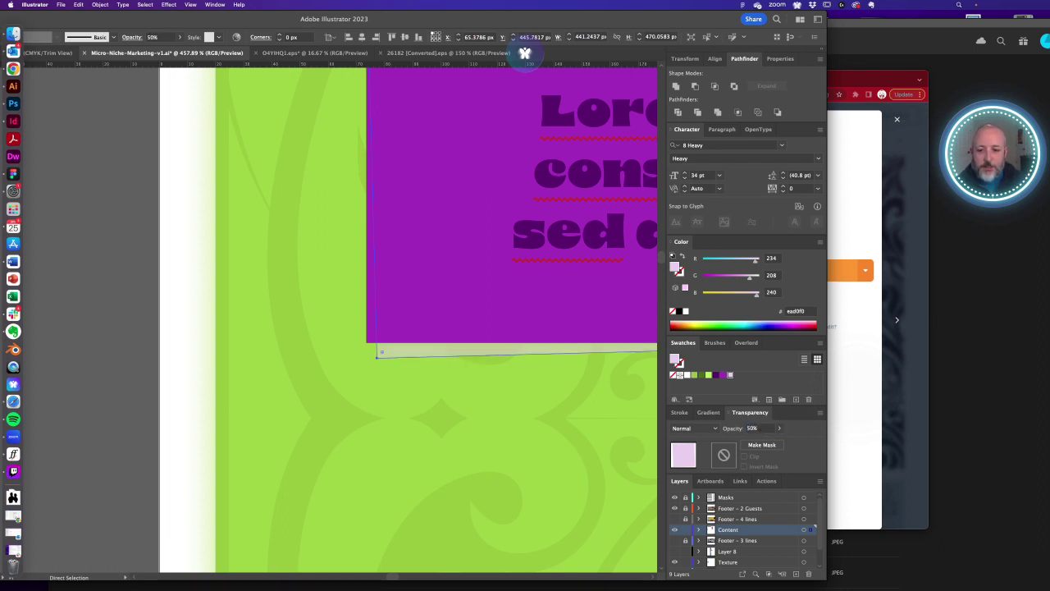
click(145, 338)
- Set the opacity of the light green shape behind the "Aligning sales/marketing" box to 50% and deselect it
alt+super+click(440, 304)
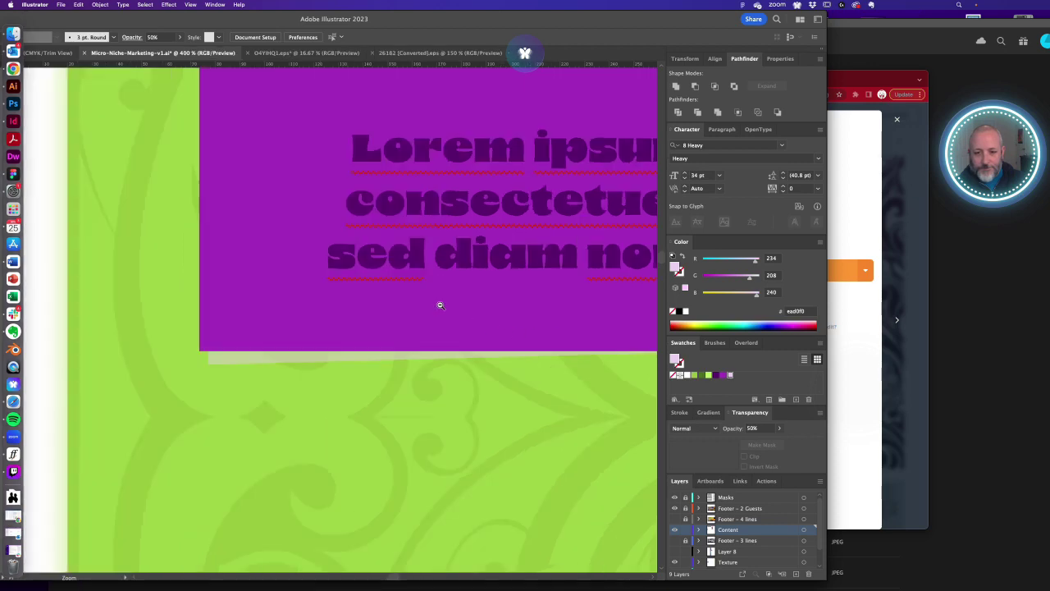
alt+super+click(440, 304)
alt+super+click(440, 304)
alt+super+click(440, 305)
alt+super+click(439, 304)
scroll(439, 305, left, 3)
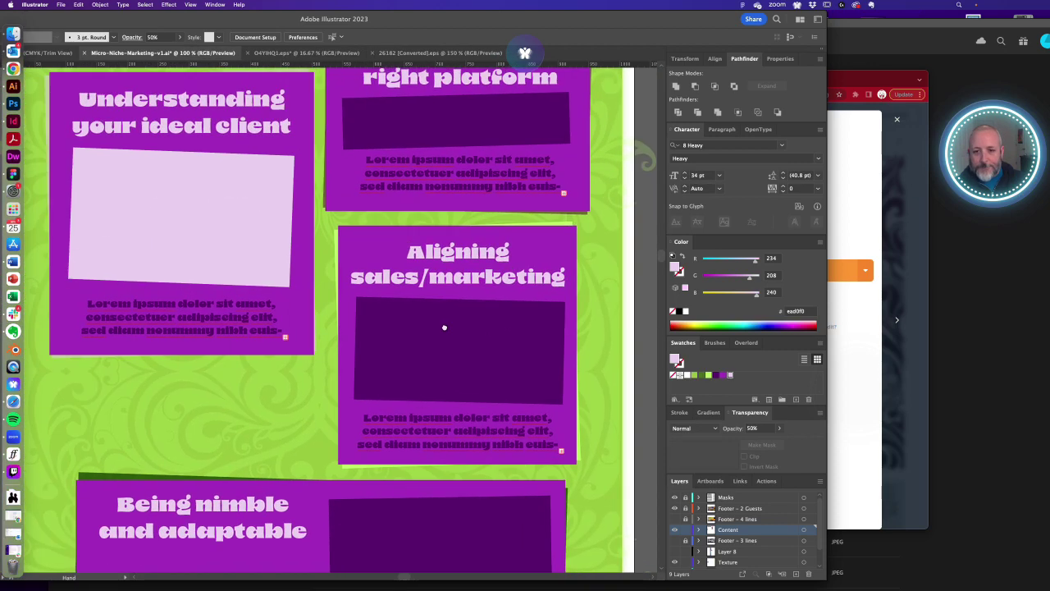
click(563, 228)
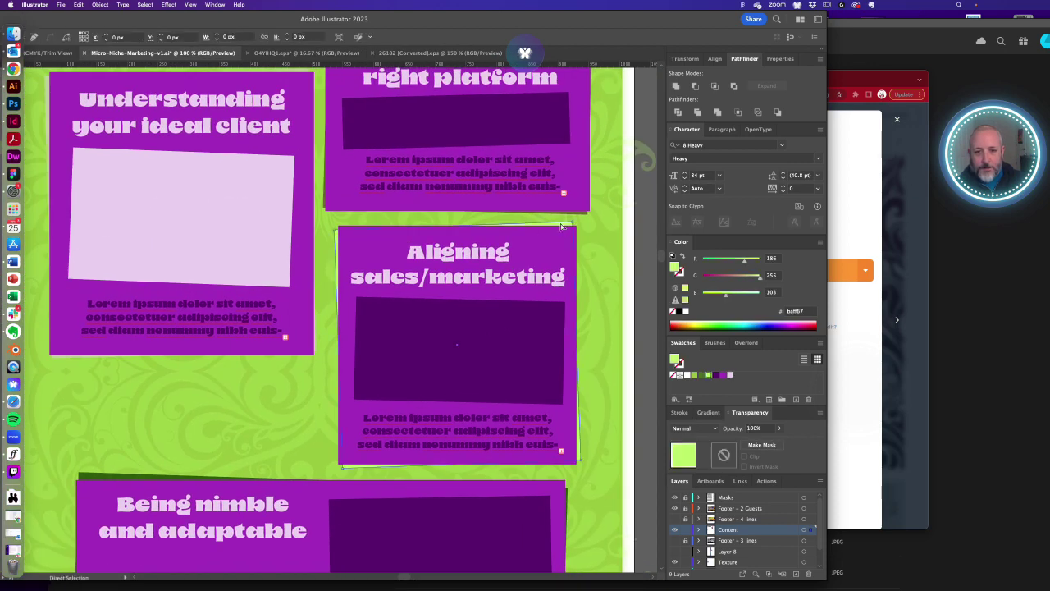
click(765, 427)
text(50)
key(Return)
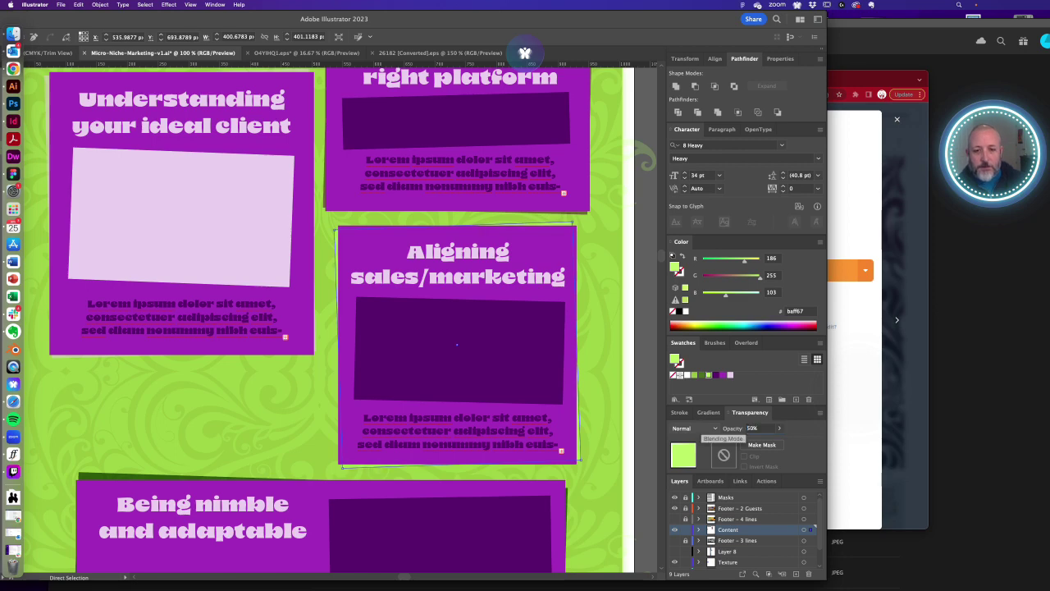
click(643, 365)
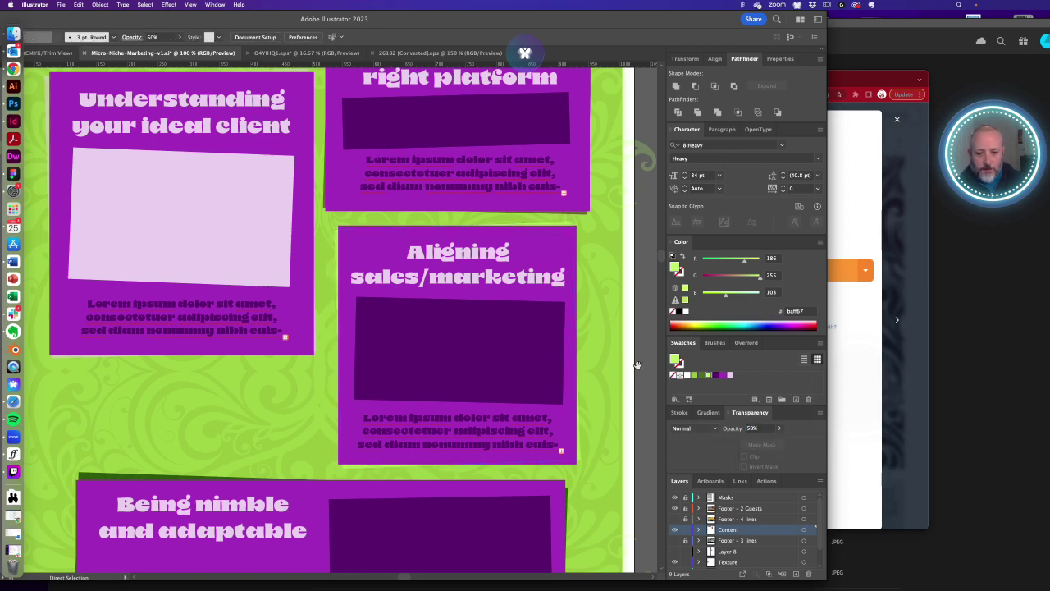
- Set the blending mode of the dark purple shape behind the "Learning from different industries" box to Multiply
key(super+minus)
drag(298, 458, 287, 401)
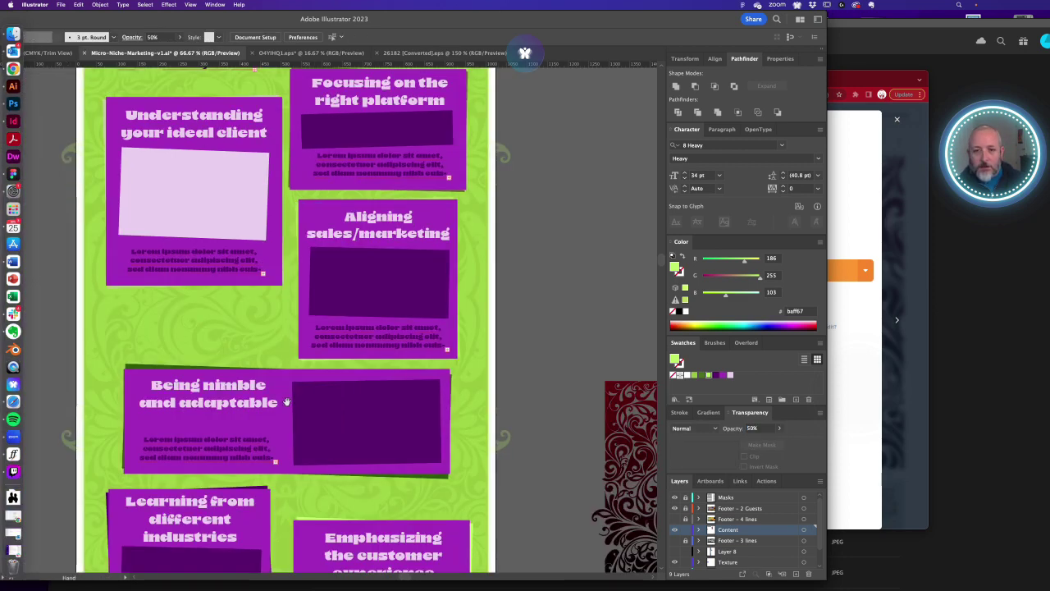
scroll(286, 402, down, 3)
scroll(449, 425, down, 5)
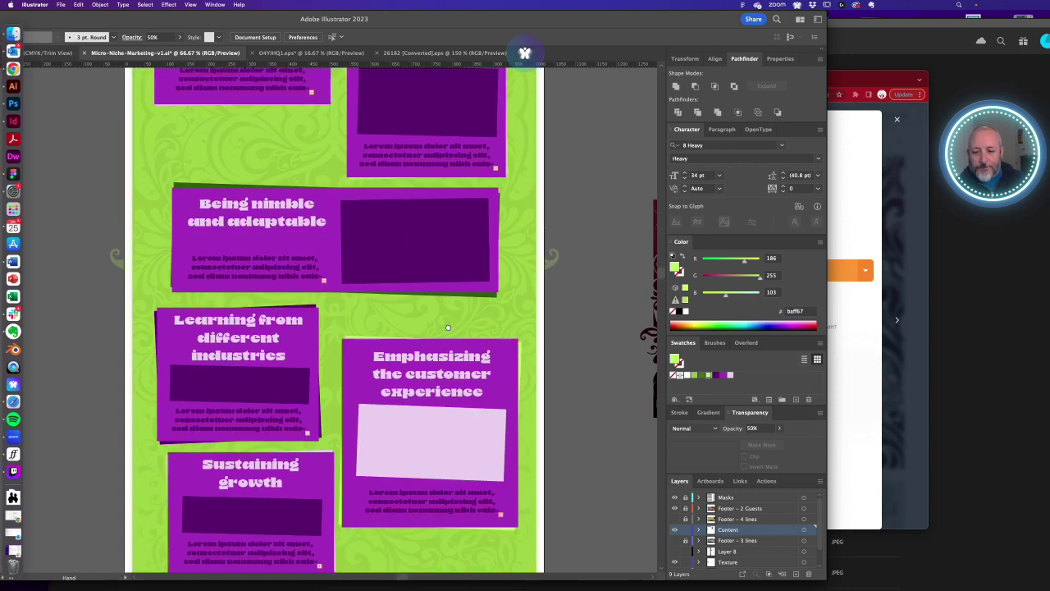
drag(448, 327, 469, 378)
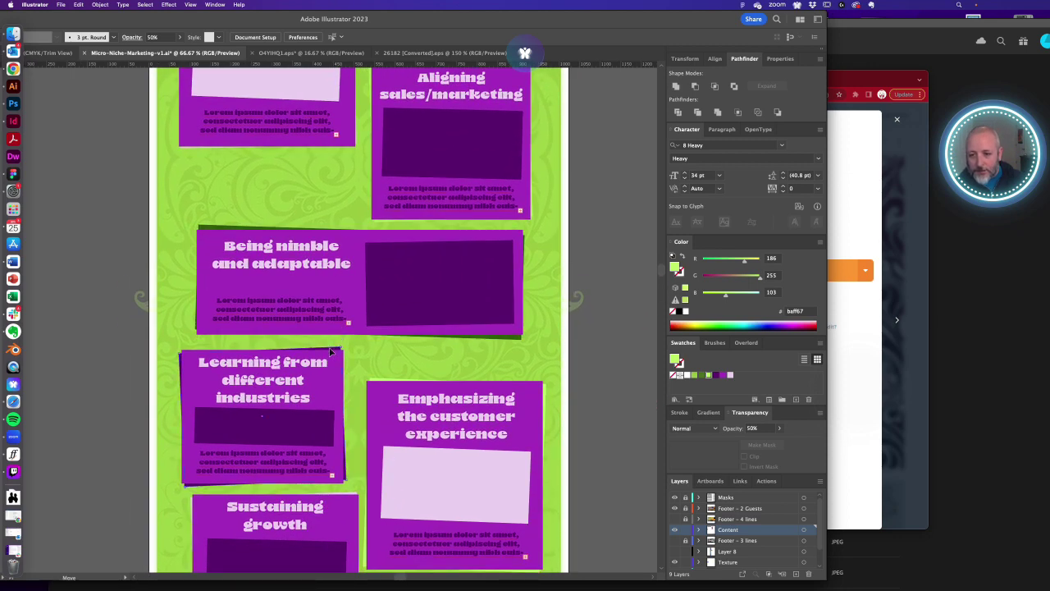
click(330, 351)
click(691, 428)
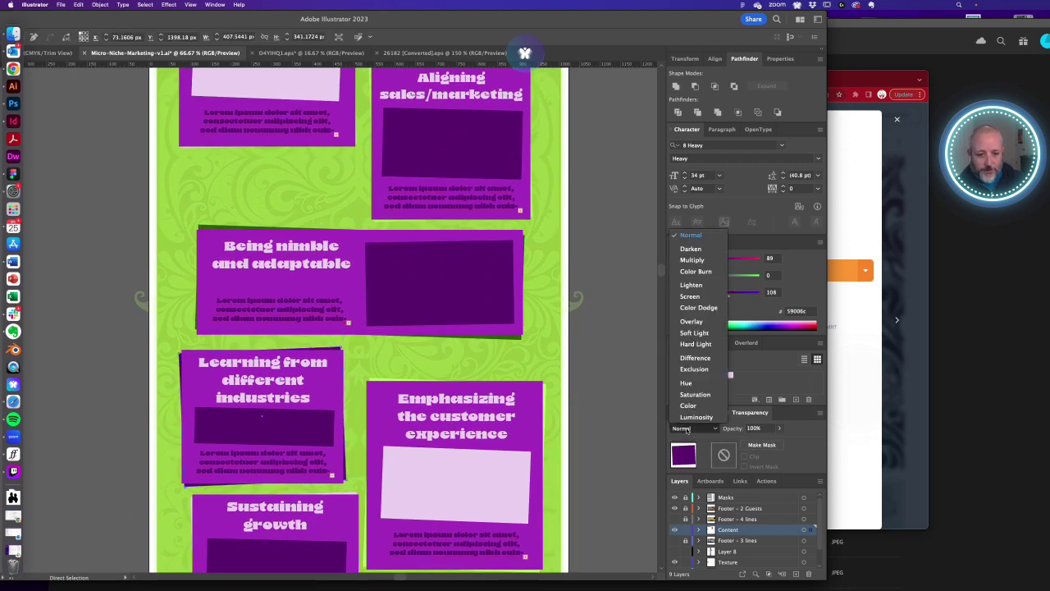
click(694, 259)
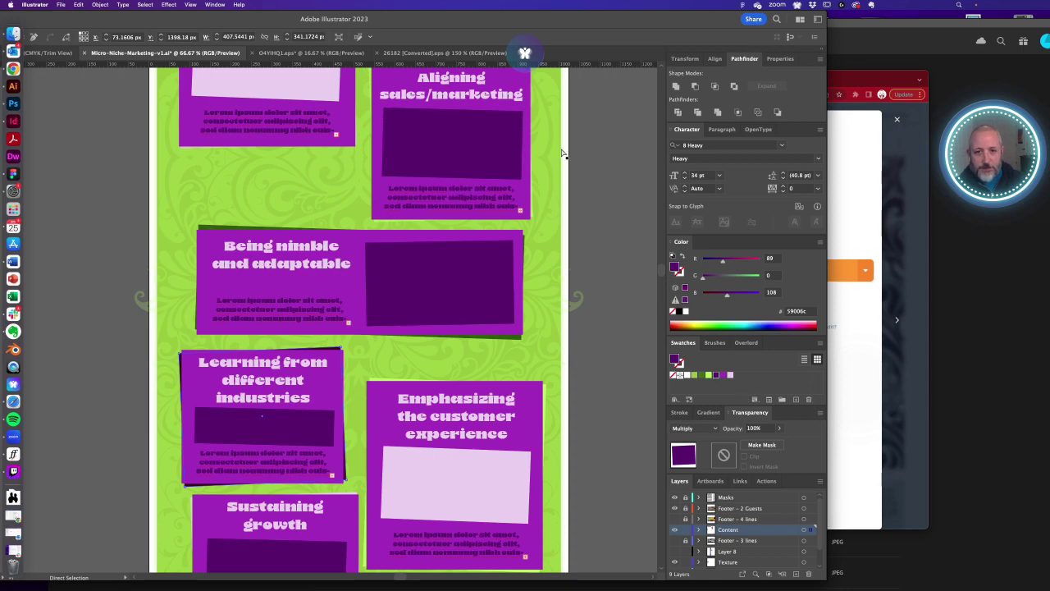
- Check the "Focusing on the right platform" shadow's opacity and set the "Learning from different industries" box's dark purple shadow to 50% opacity
scroll(563, 153, up, 3)
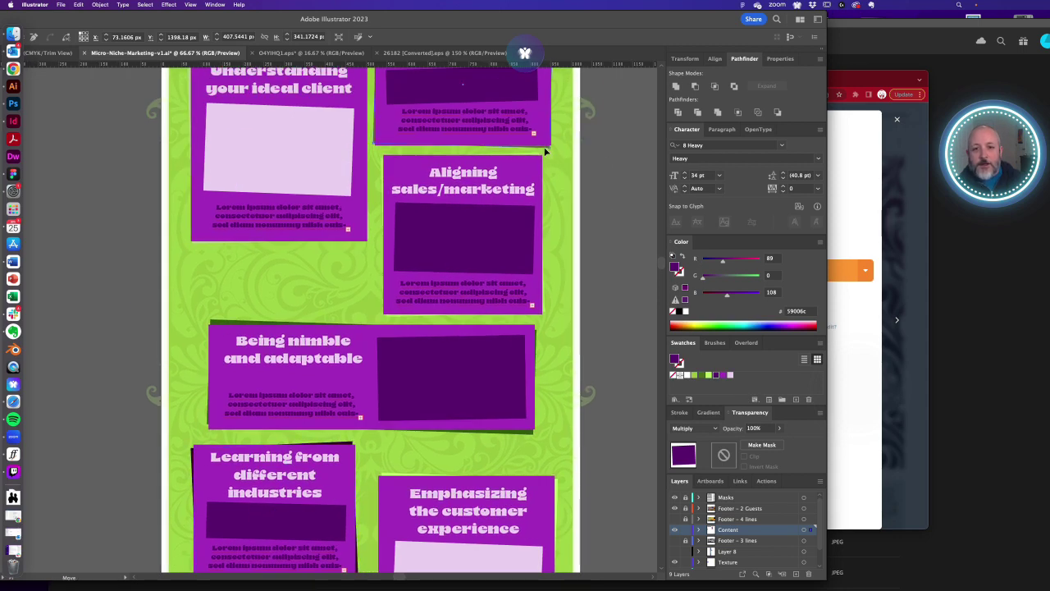
click(545, 151)
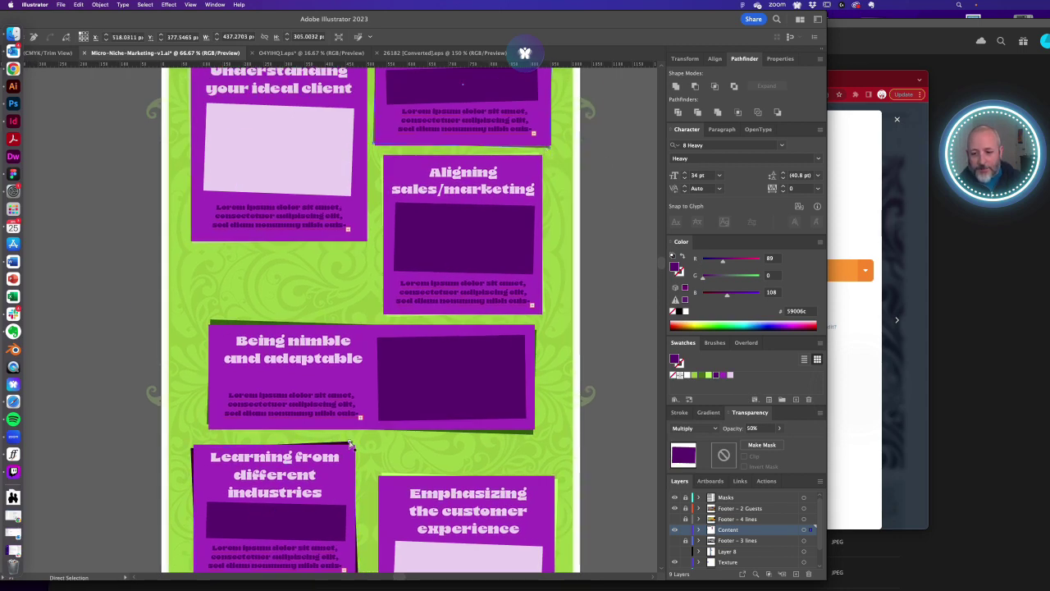
click(350, 444)
click(753, 428)
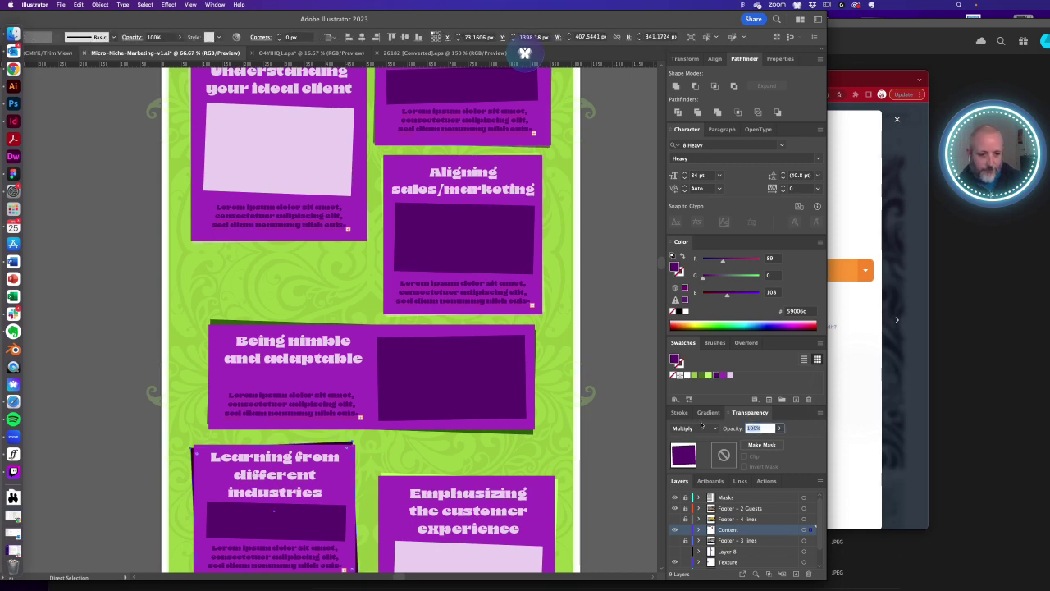
text(50)
key(Return)
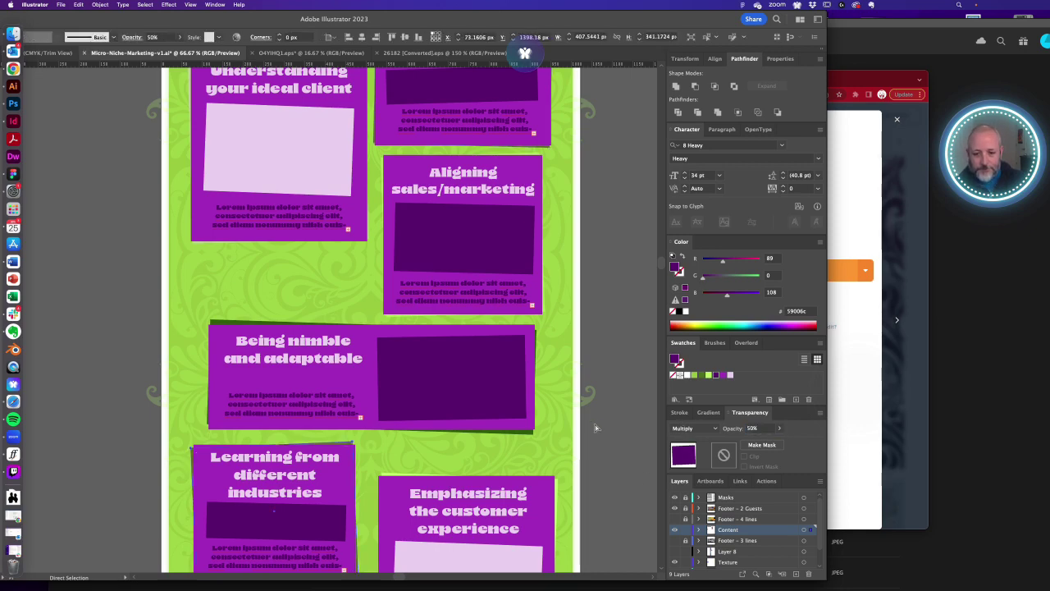
click(596, 427)
- Set the opacity of the light green shape behind the "Emphasizing the customer experience" box to 50%
scroll(596, 428, down, 5)
click(557, 219)
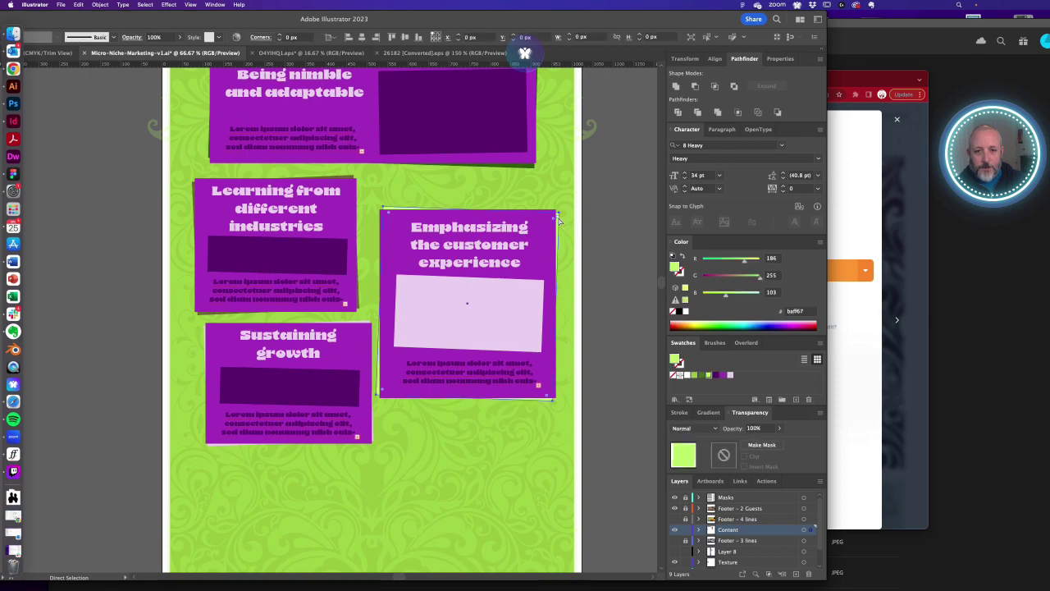
click(769, 427)
text(50)
key(Return)
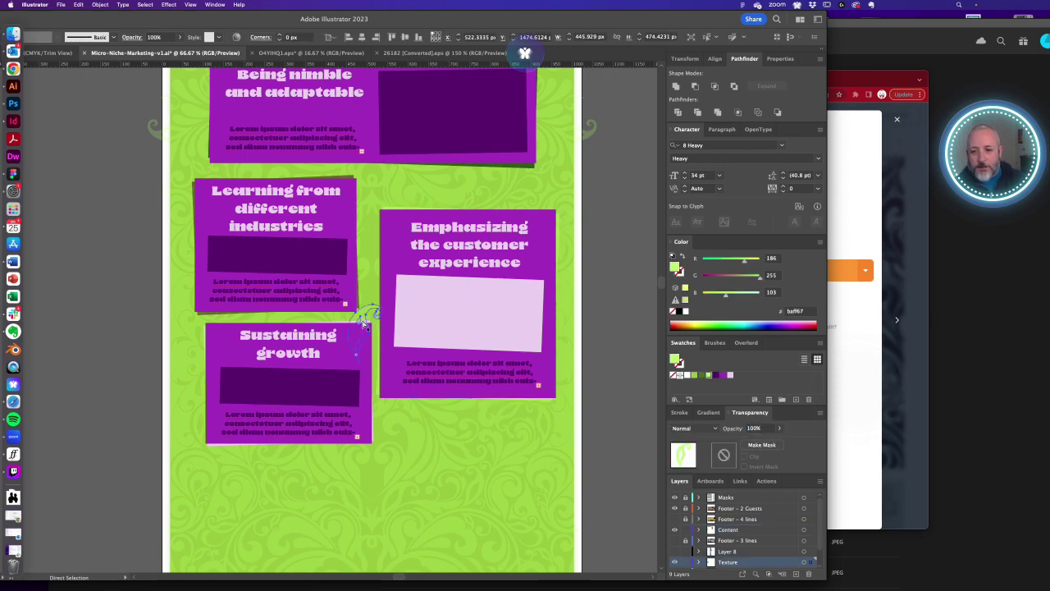
- Set the opacity of the light lilac shape behind the "Sustaining growth" box to 50% and lock the Texture layer
click(366, 325)
click(765, 429)
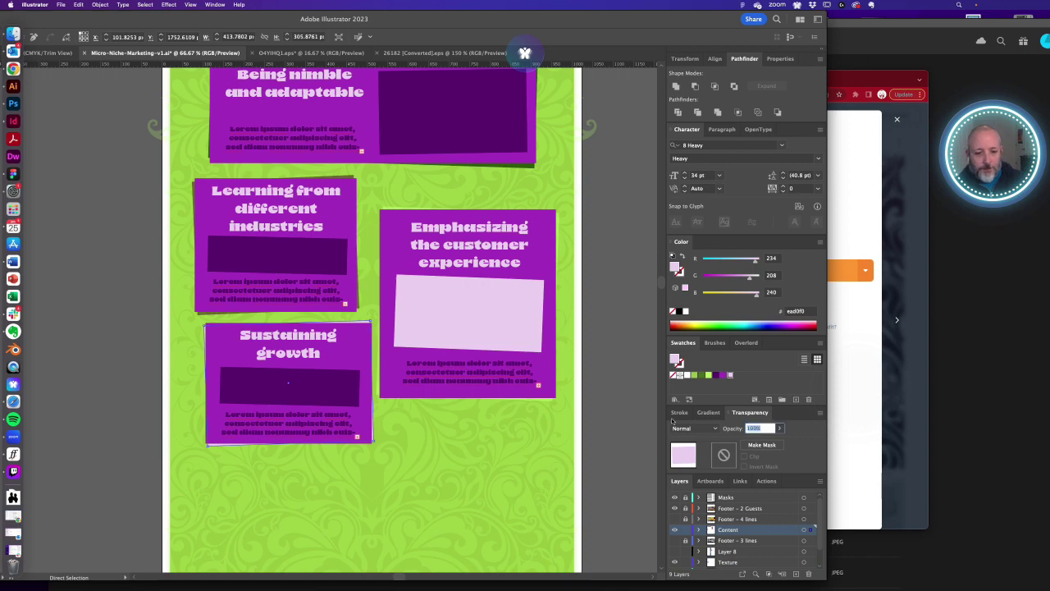
text(50)
key(Return)
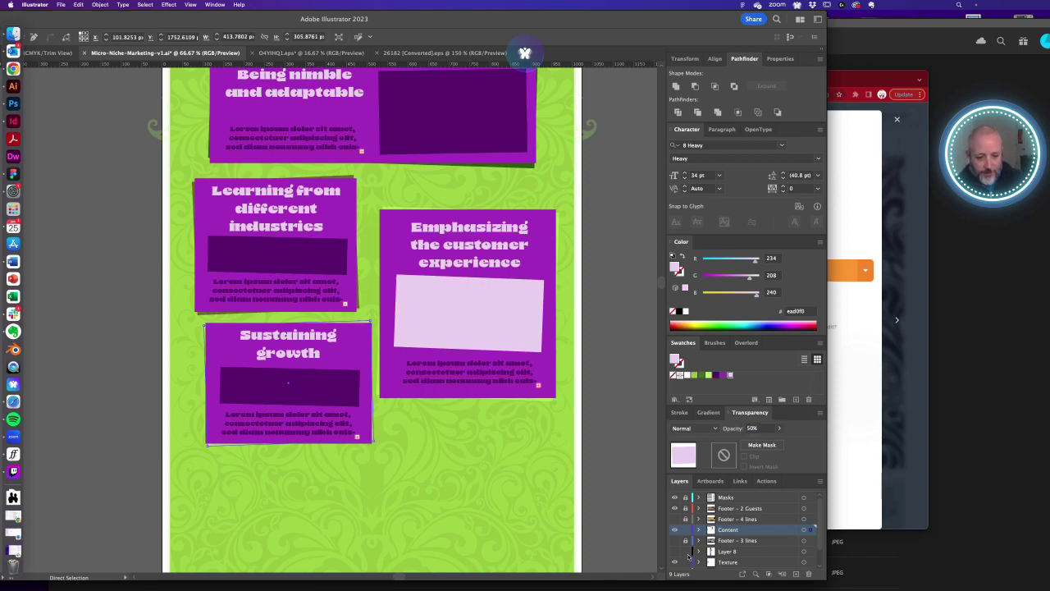
click(600, 402)
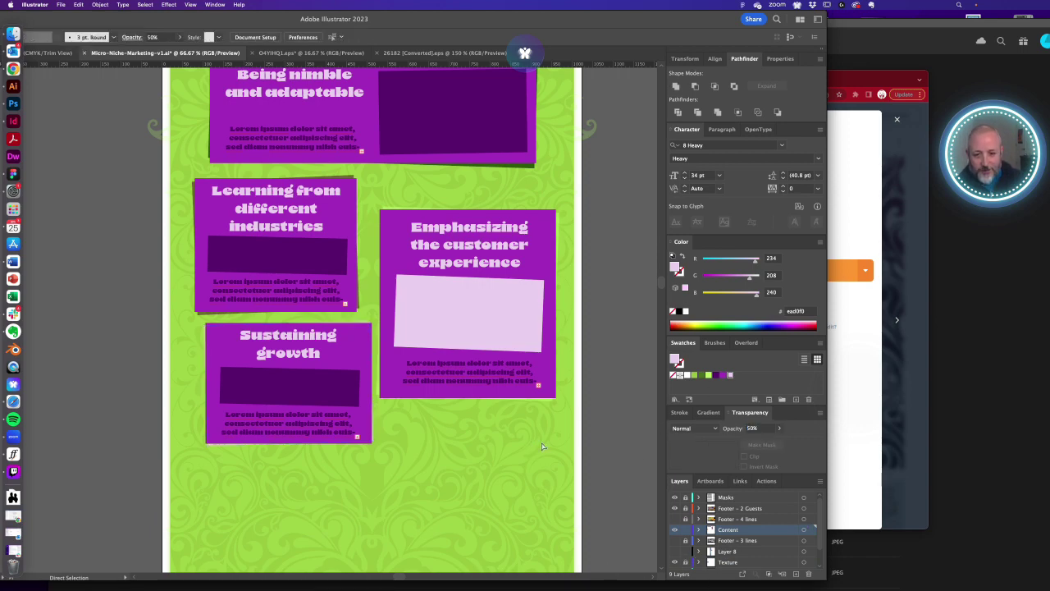
- Review the blended shadow shapes and background texture across the whole infographic and around its title
key(h)
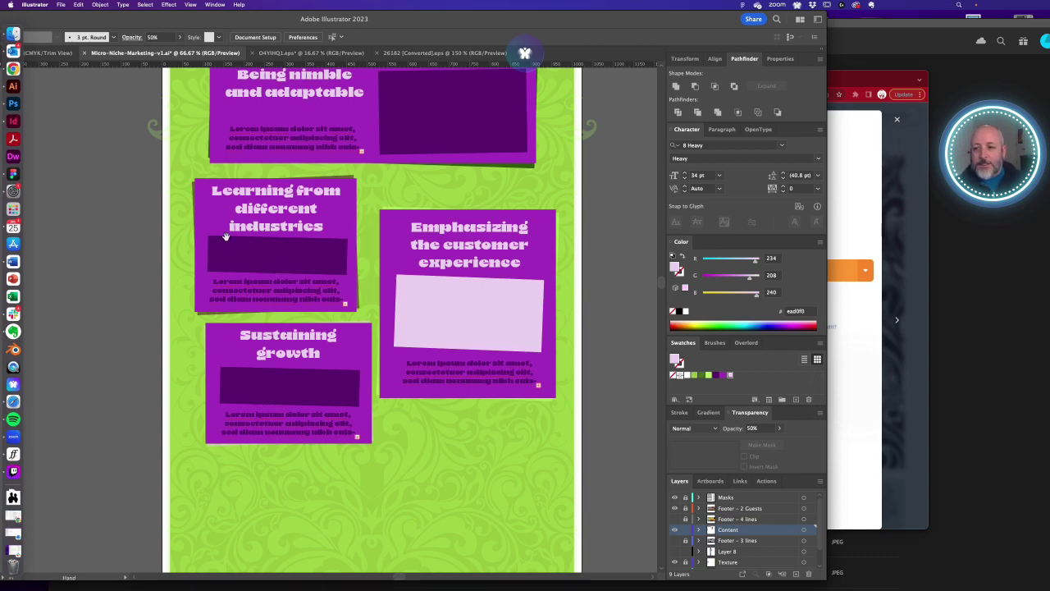
alt+super+click(247, 270)
alt+super+click(250, 271)
alt+super+click(255, 272)
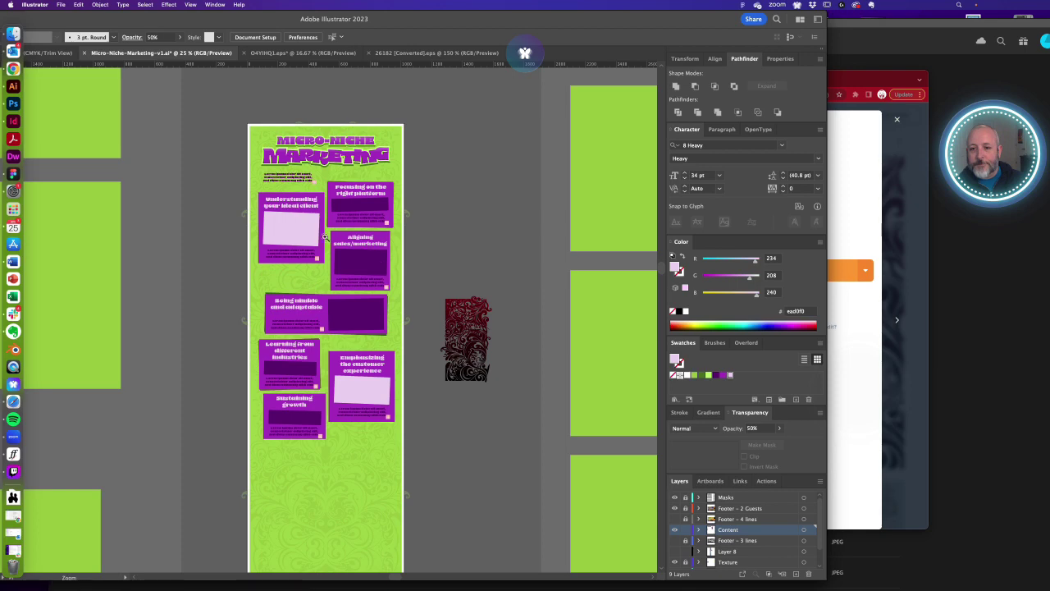
scroll(439, 224, up, 3)
scroll(379, 316, up, 3)
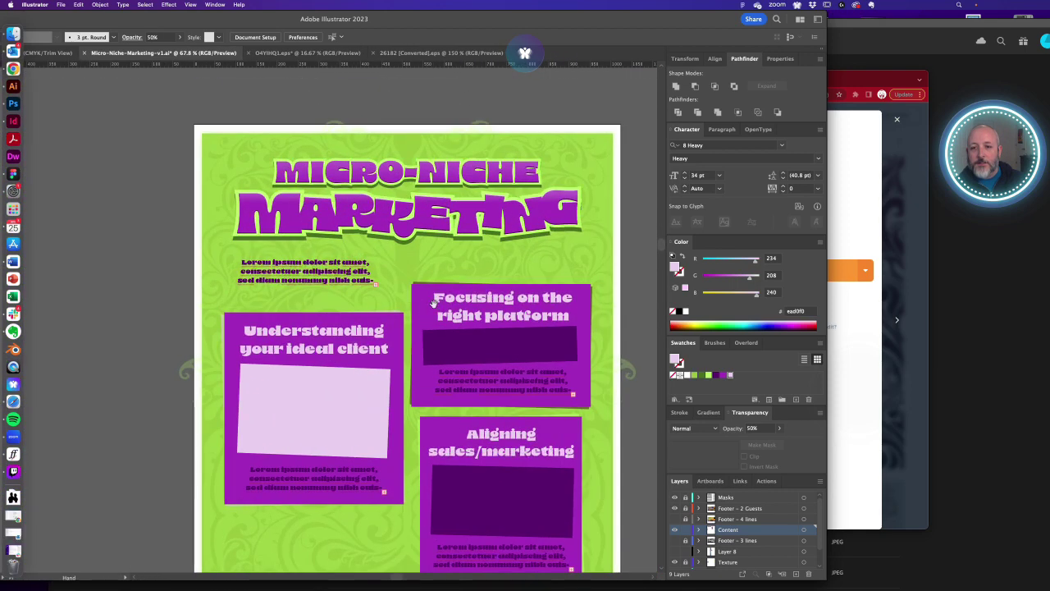